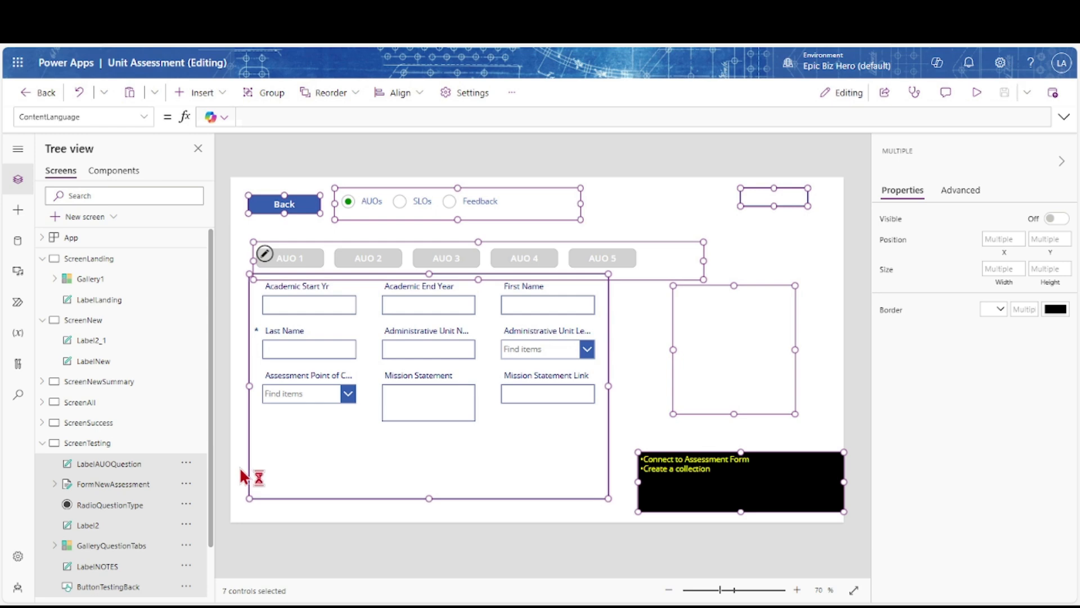
# Paste the Back button, question-type radio, AUO tabs gallery and assessment form onto ScreenNew, leaving out LabelNOTES and Label2
pyautogui.keyDown('ctrl'); pyautogui.click(710, 512); pyautogui.keyUp('ctrl')
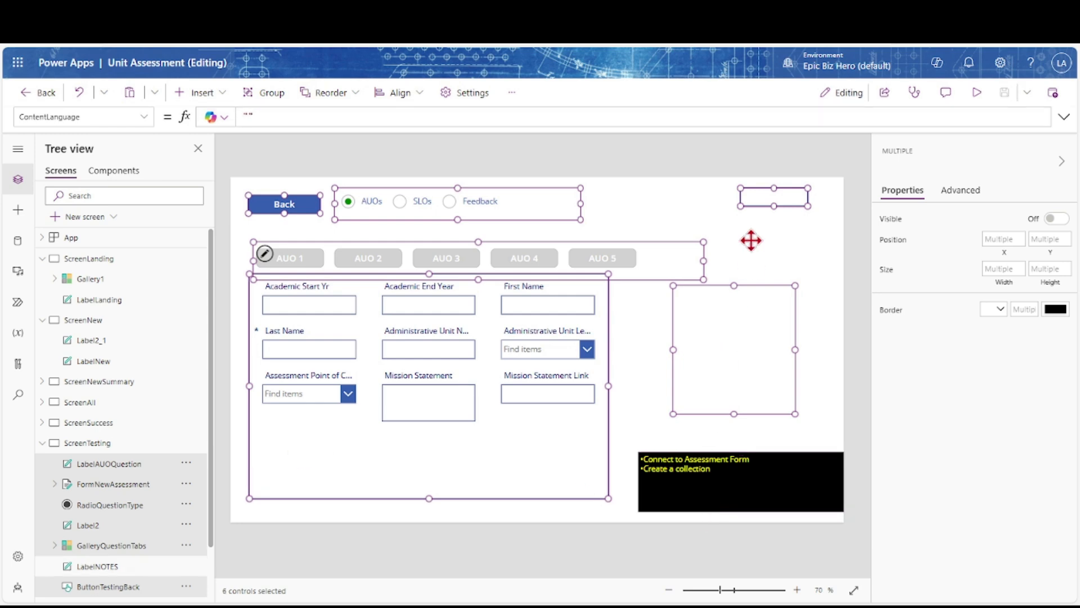
pyautogui.keyDown('ctrl'); pyautogui.click(763, 201); pyautogui.keyUp('ctrl')
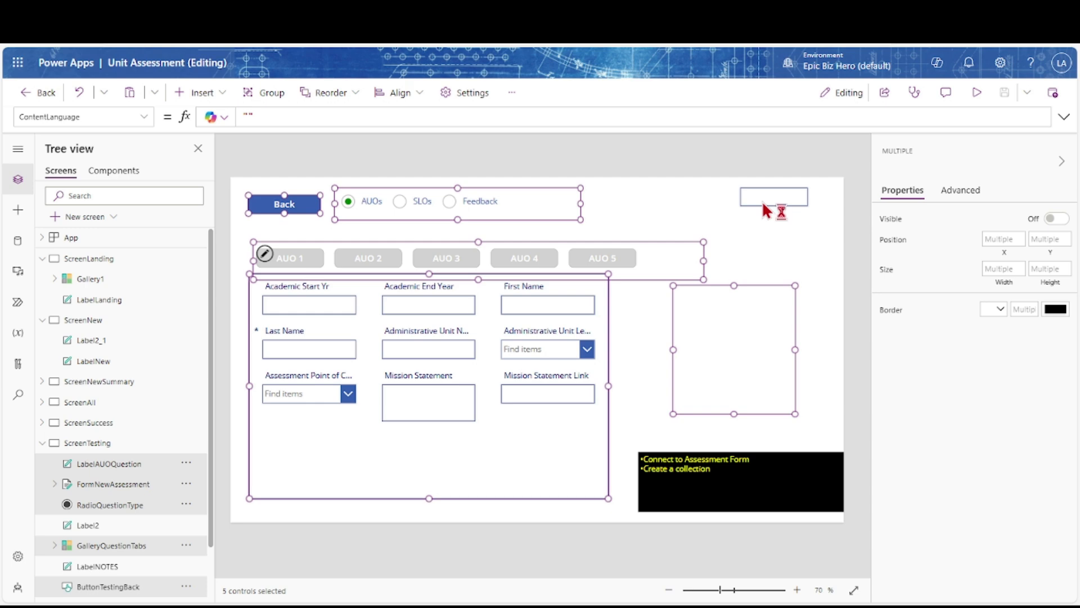
pyautogui.click(92, 324)
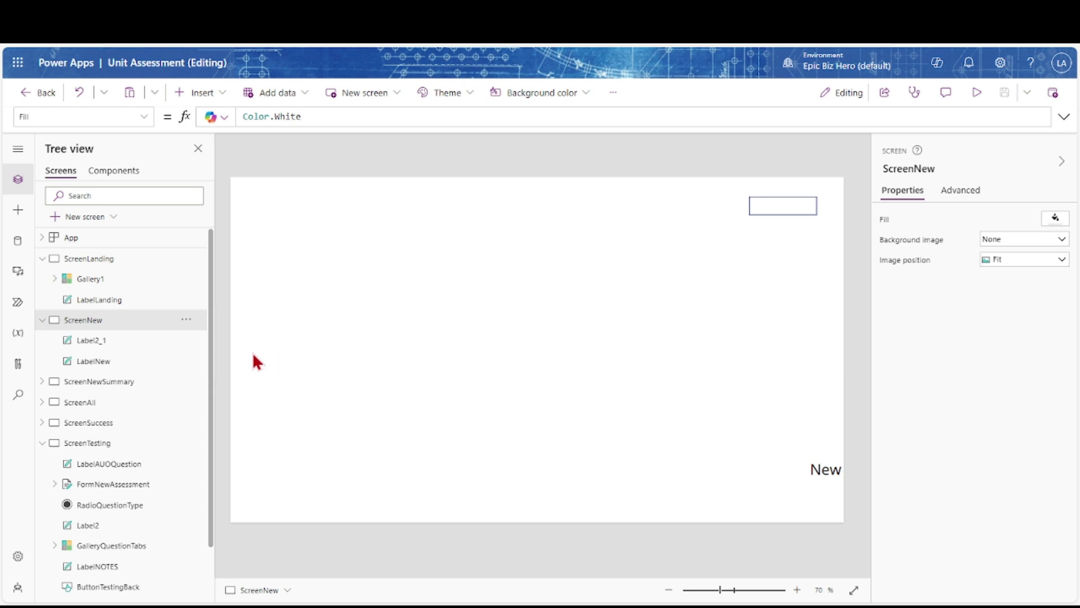
pyautogui.hotkey('ctrl', 'v')
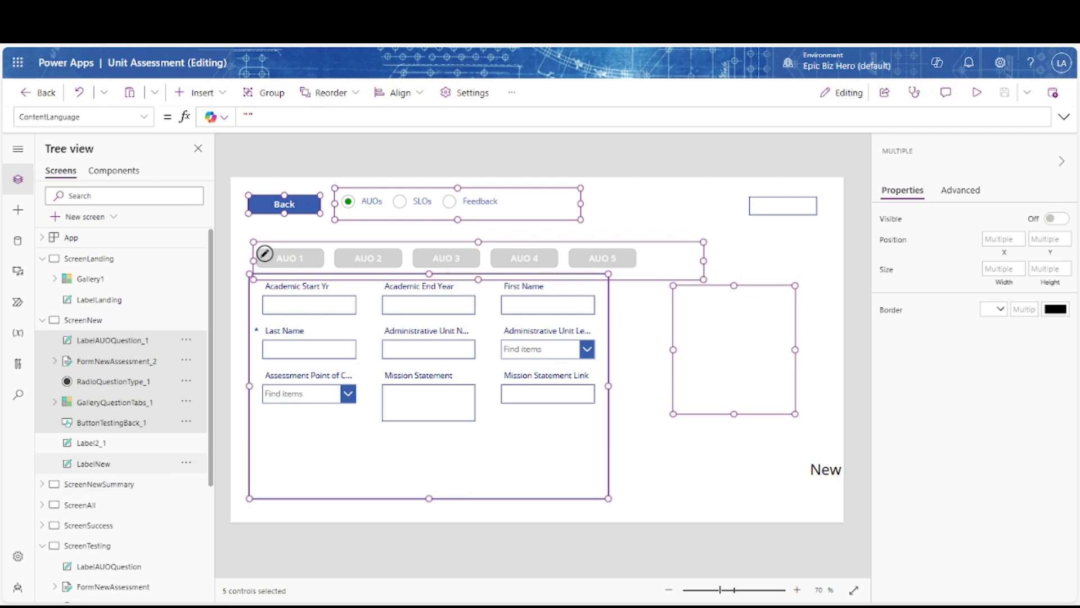
pyautogui.click(231, 353)
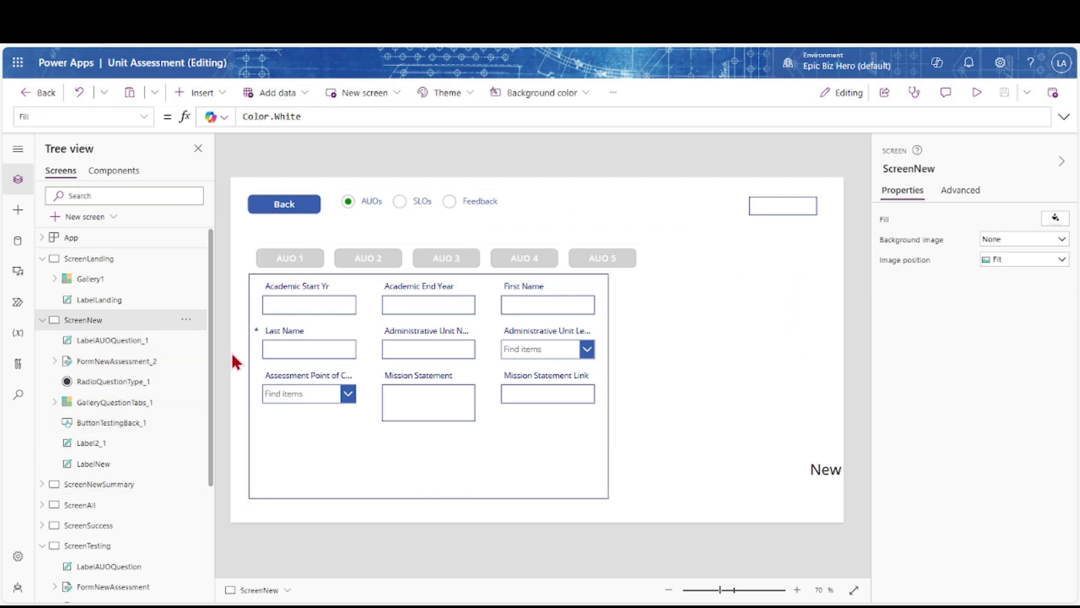
pyautogui.click(120, 366)
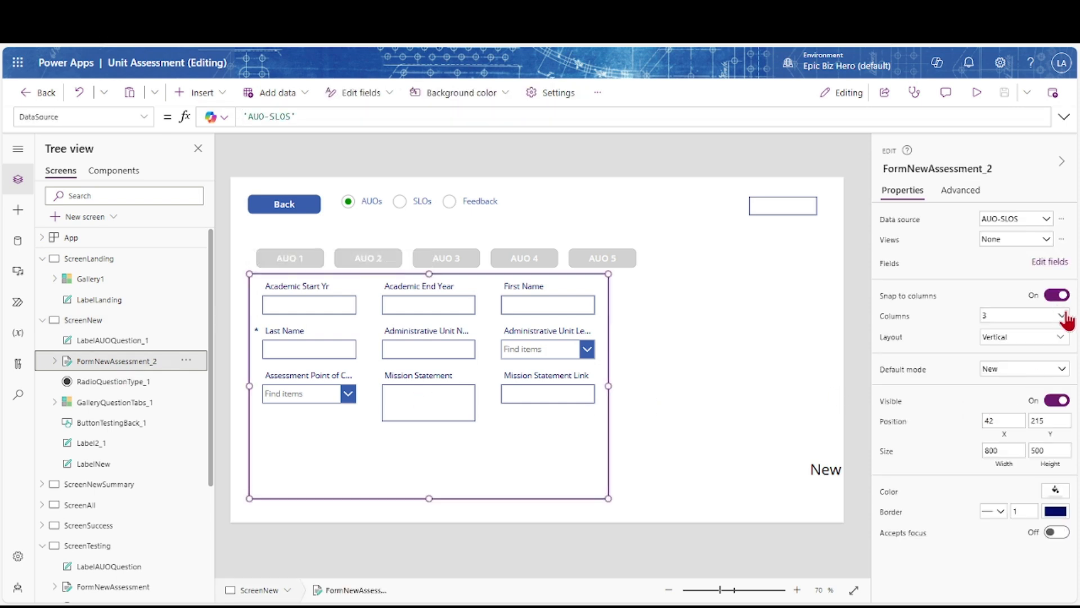
# Widen the copied form to 1067 and set it to 4 columns, then preview the AUO 5 tab
pyautogui.click(1063, 315)
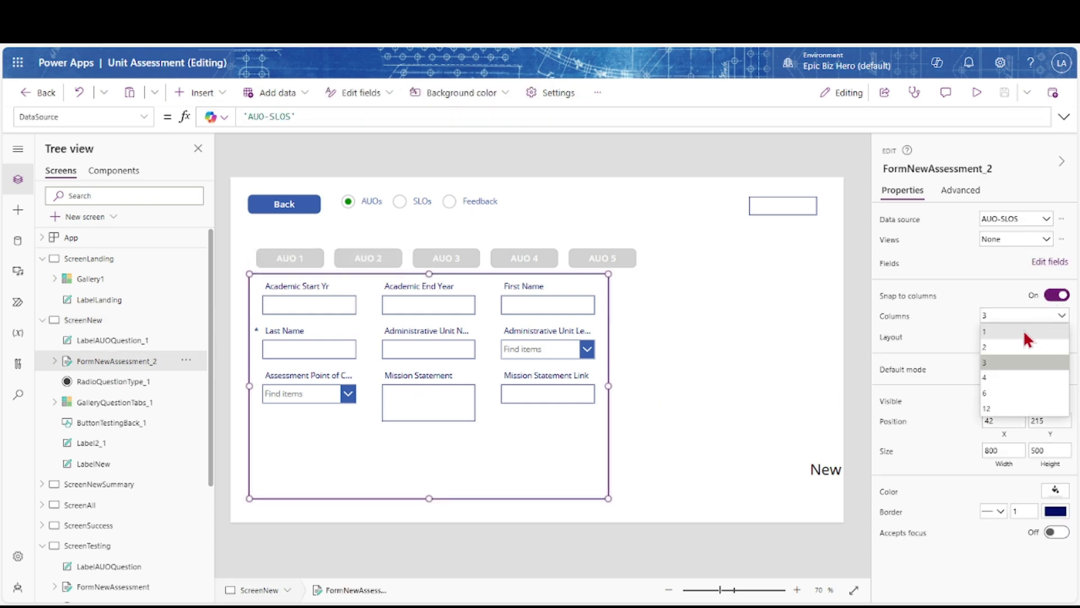
pyautogui.click(933, 340)
pyautogui.moveTo(608, 385); pyautogui.dragTo(646, 386)
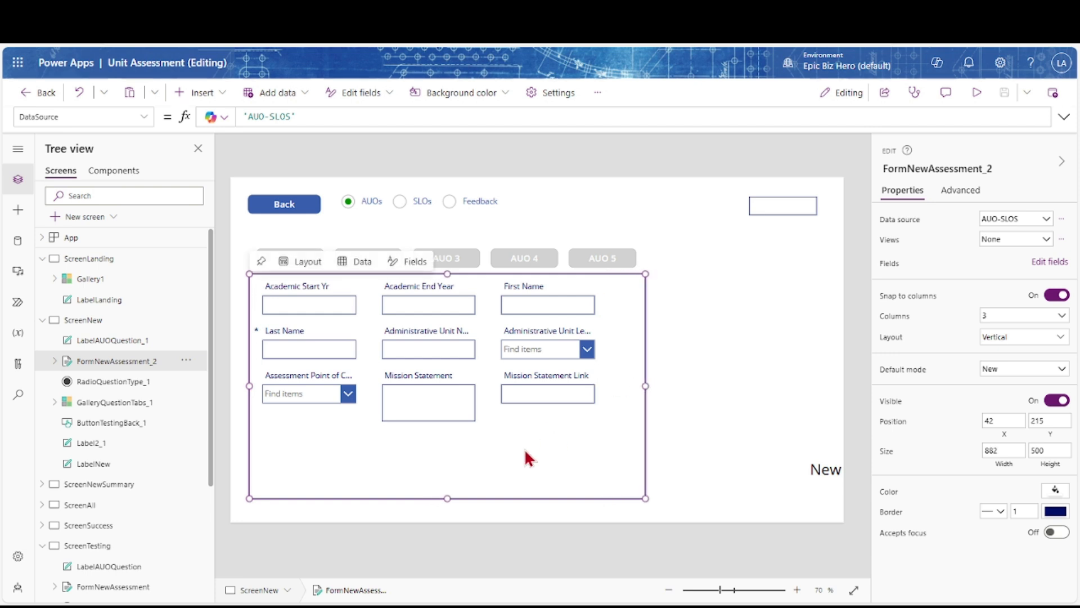
pyautogui.click(1061, 317)
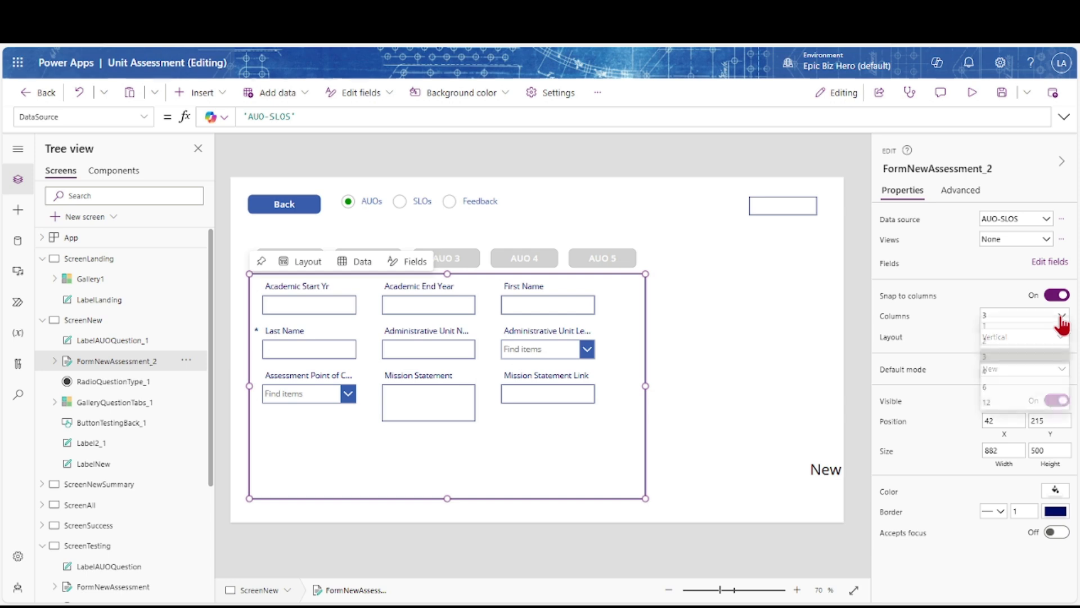
pyautogui.click(995, 372)
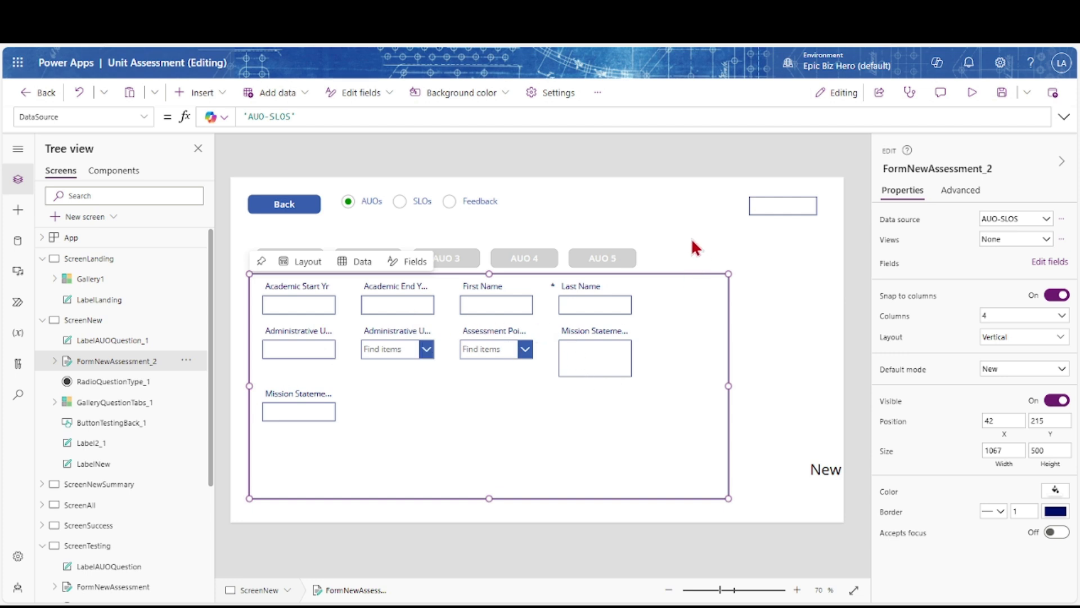
pyautogui.click(598, 260)
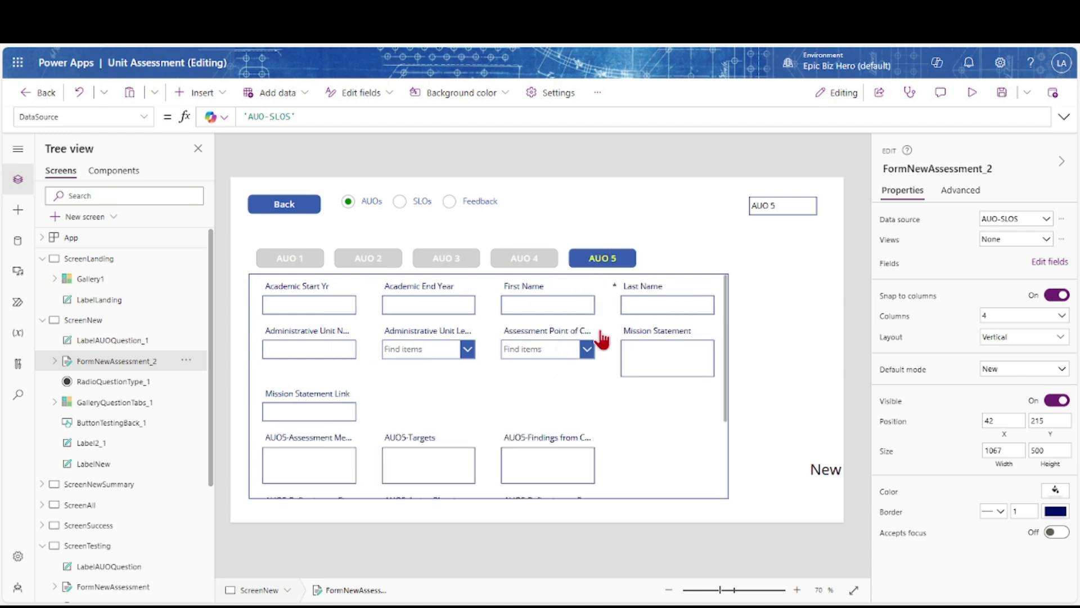
pyautogui.scroll(-3, 602, 338)
pyautogui.scroll(3, 600, 332)
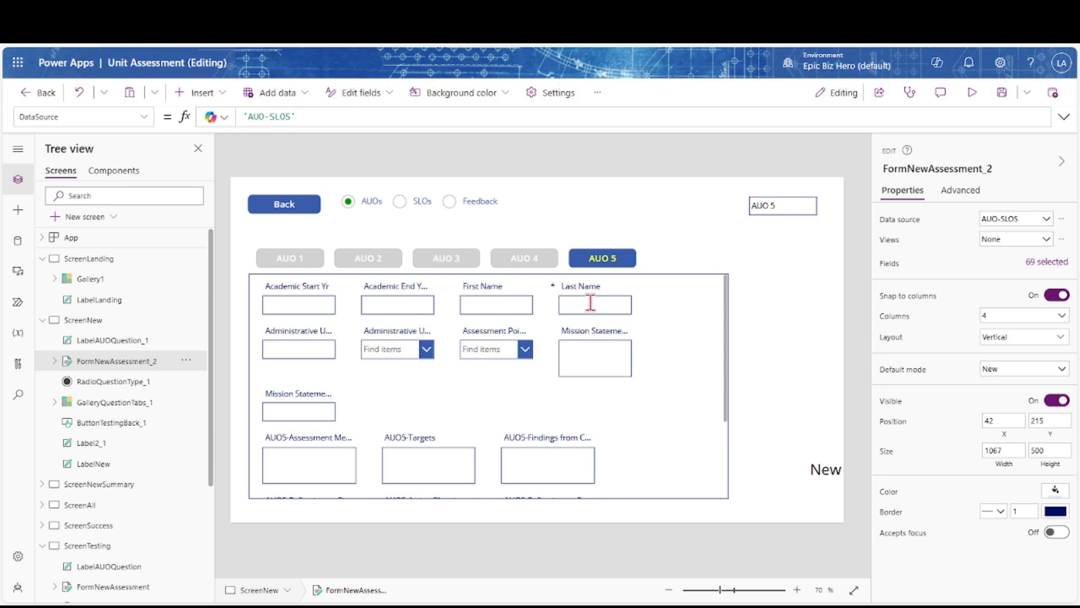
# Select the AUO tabs, assessment form and question box together and nudge them up and left
pyautogui.click(548, 256)
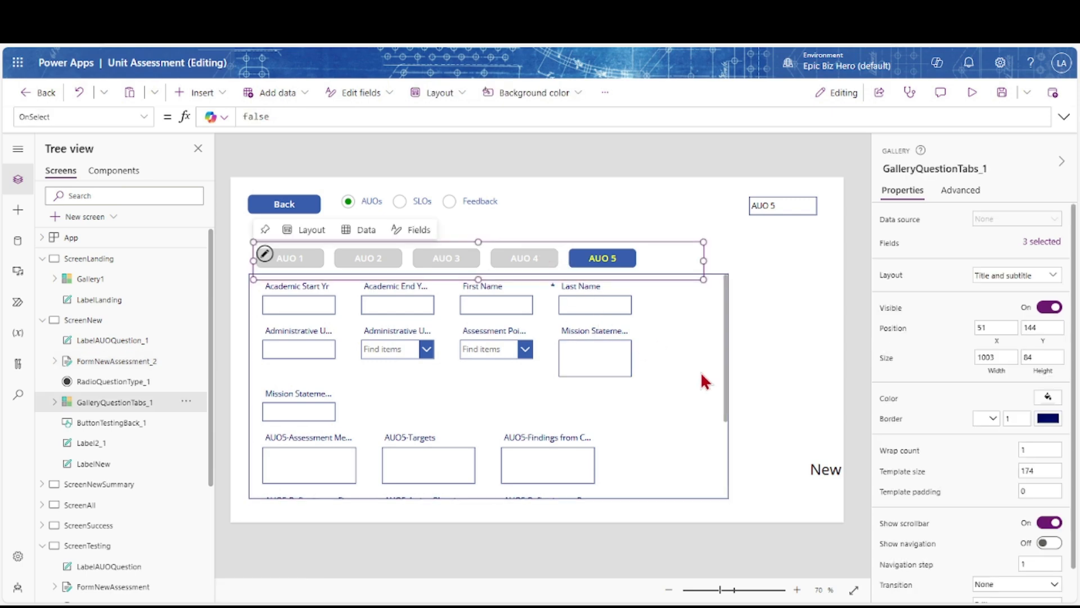
pyautogui.keyDown('ctrl'); pyautogui.click(719, 380); pyautogui.keyUp('ctrl')
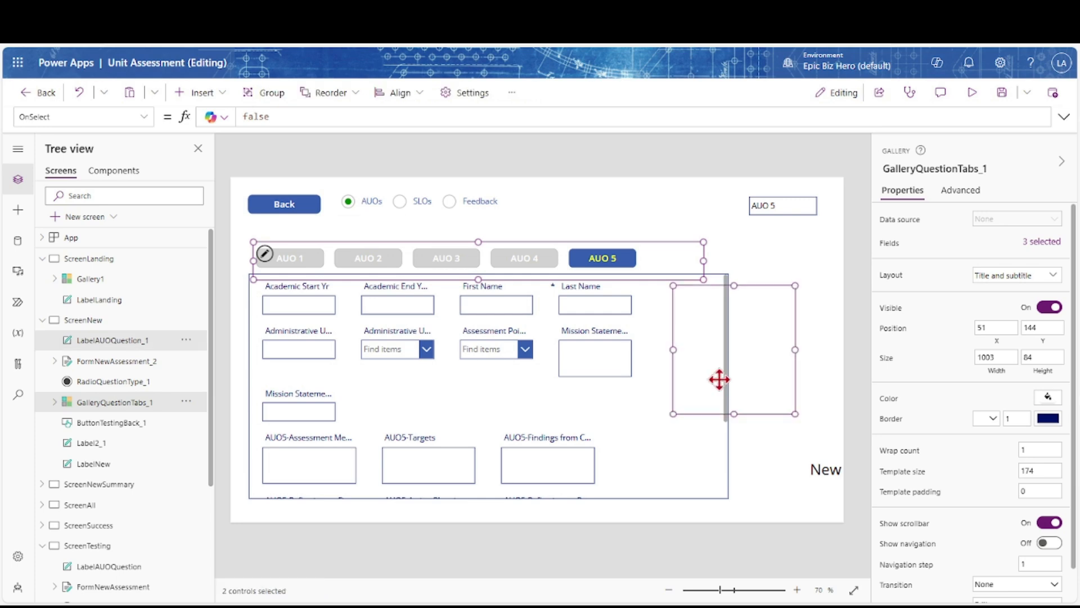
pyautogui.click(714, 446)
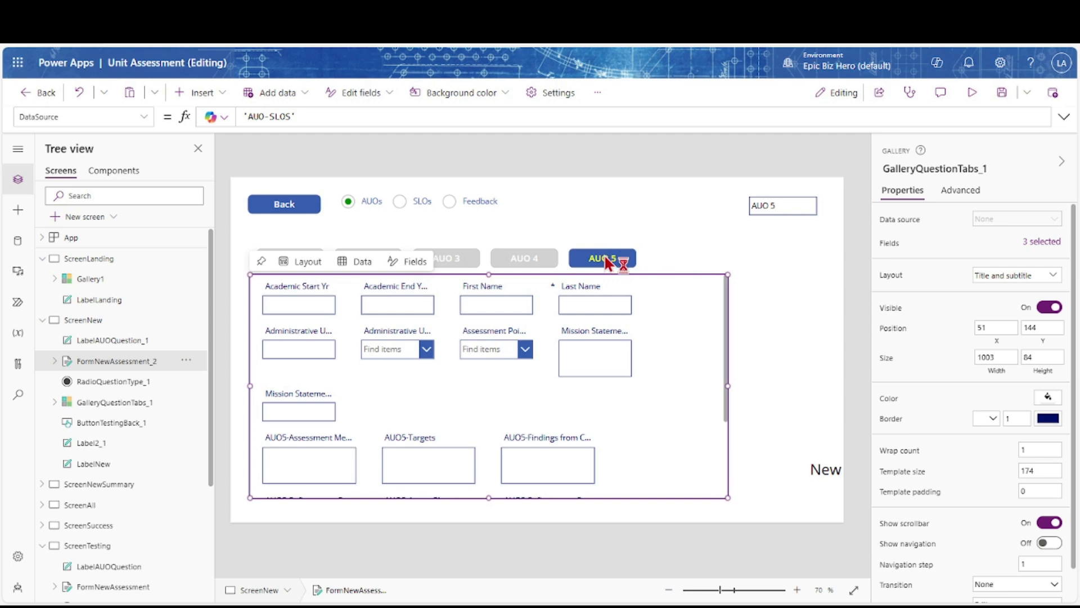
pyautogui.keyDown('shift'); pyautogui.click(679, 406); pyautogui.keyUp('shift')
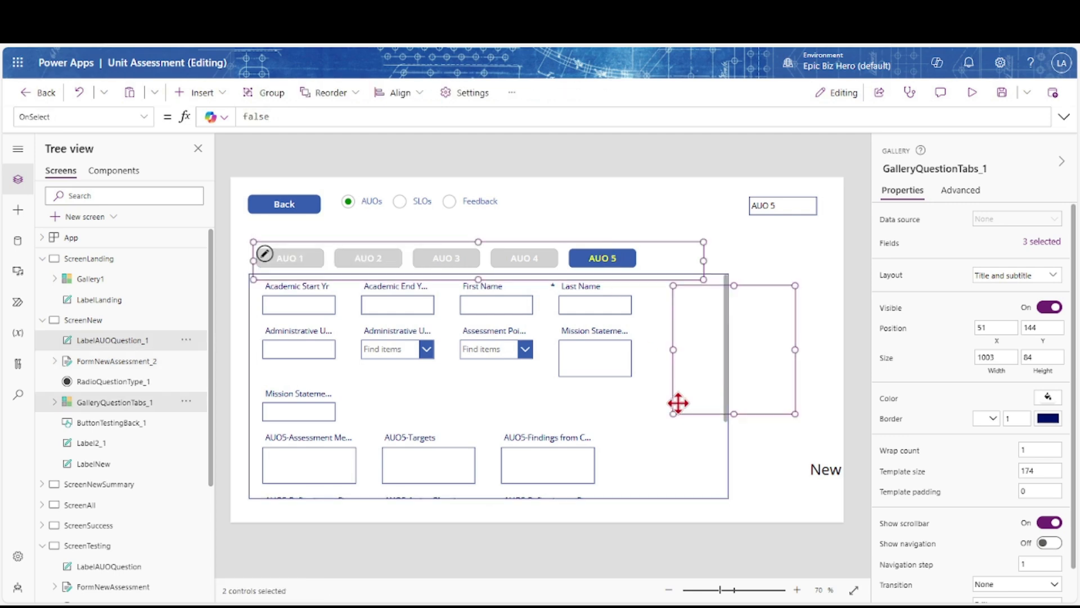
pyautogui.click(656, 463)
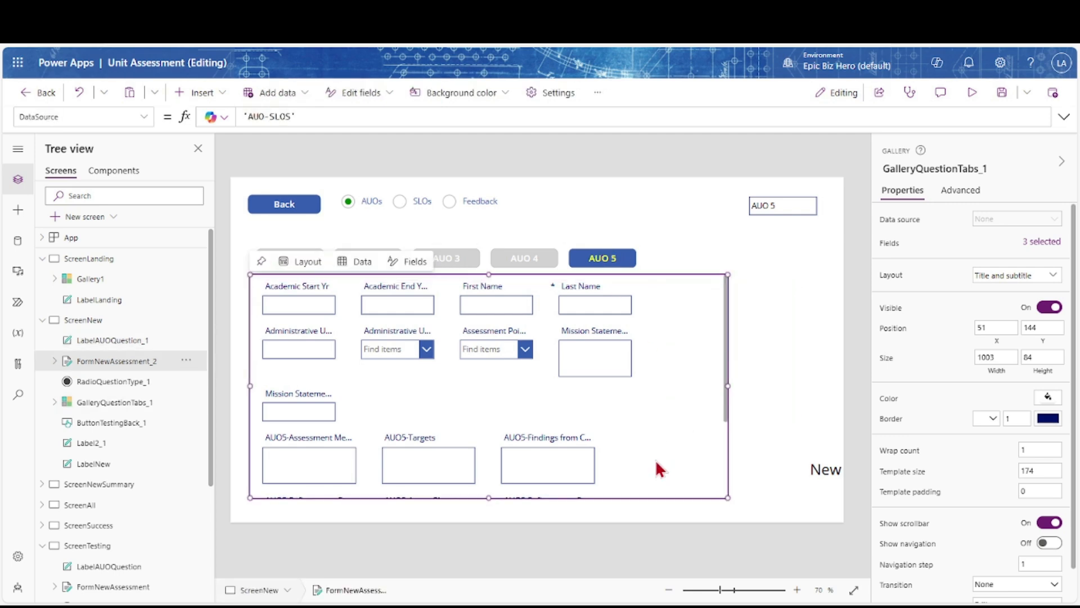
pyautogui.click(102, 343)
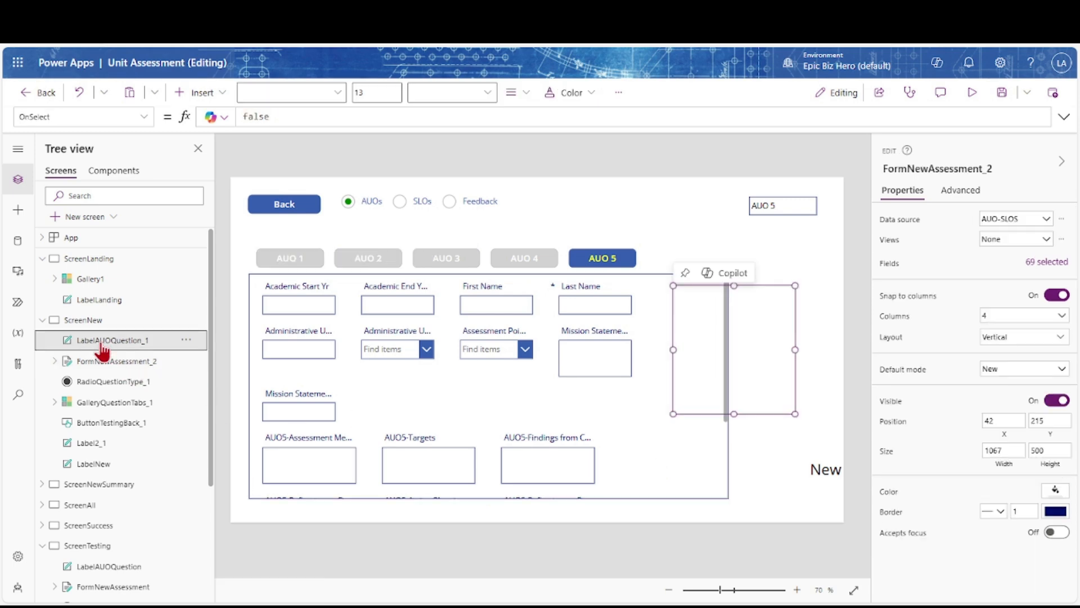
pyautogui.keyDown('ctrl'); pyautogui.click(100, 361); pyautogui.keyUp('ctrl')
pyautogui.keyDown('ctrl'); pyautogui.click(96, 401); pyautogui.keyUp('ctrl')
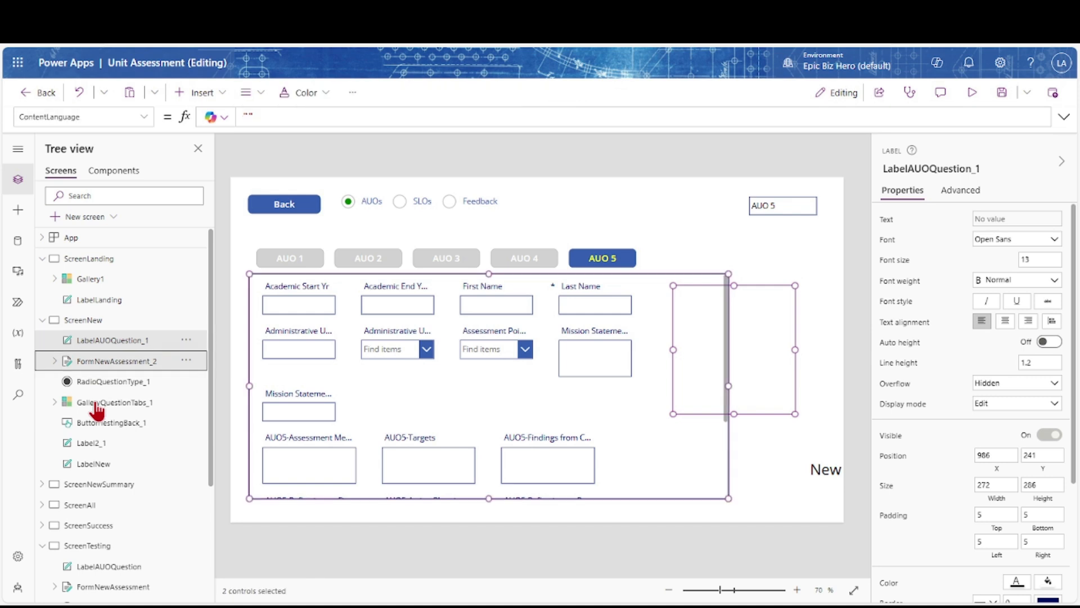
pyautogui.moveTo(398, 261); pyautogui.dragTo(388, 246)
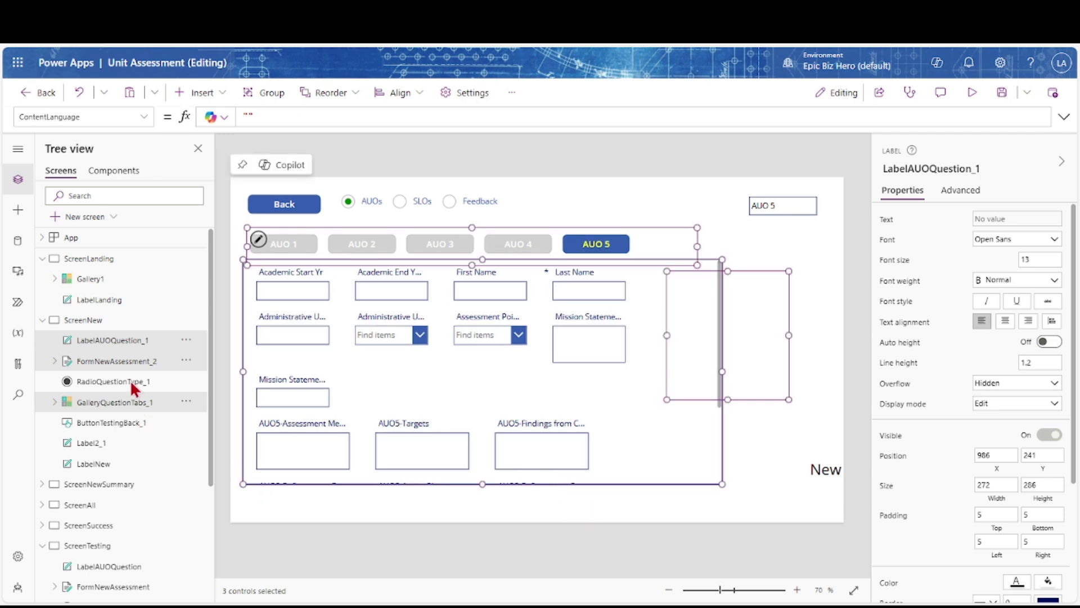
# Move the question box to the right of the form at 1094, 196
pyautogui.click(100, 342)
pyautogui.moveTo(705, 368); pyautogui.dragTo(799, 355)
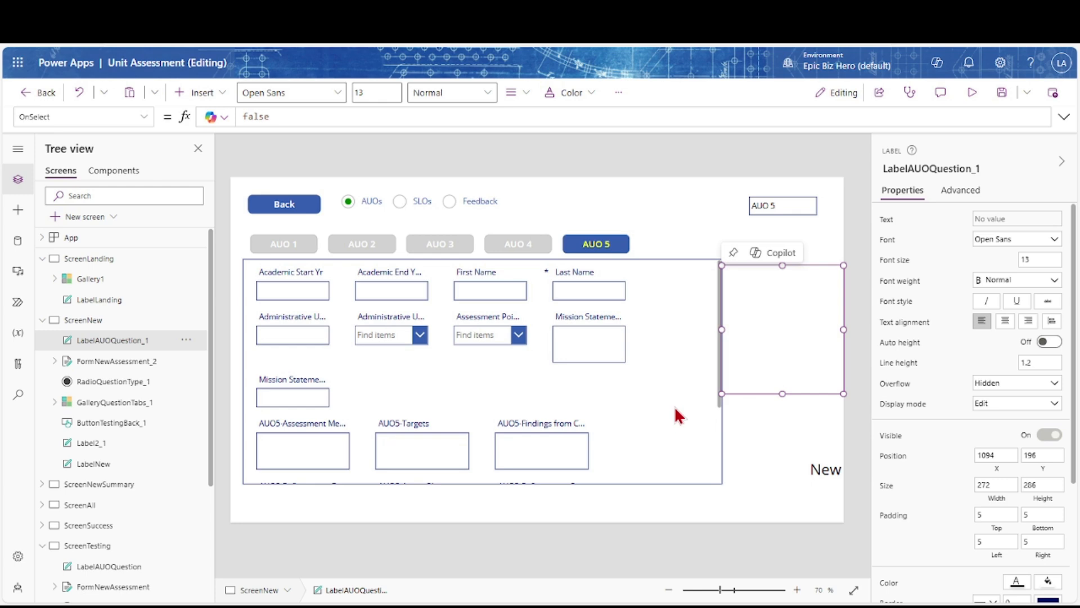
pyautogui.click(674, 406)
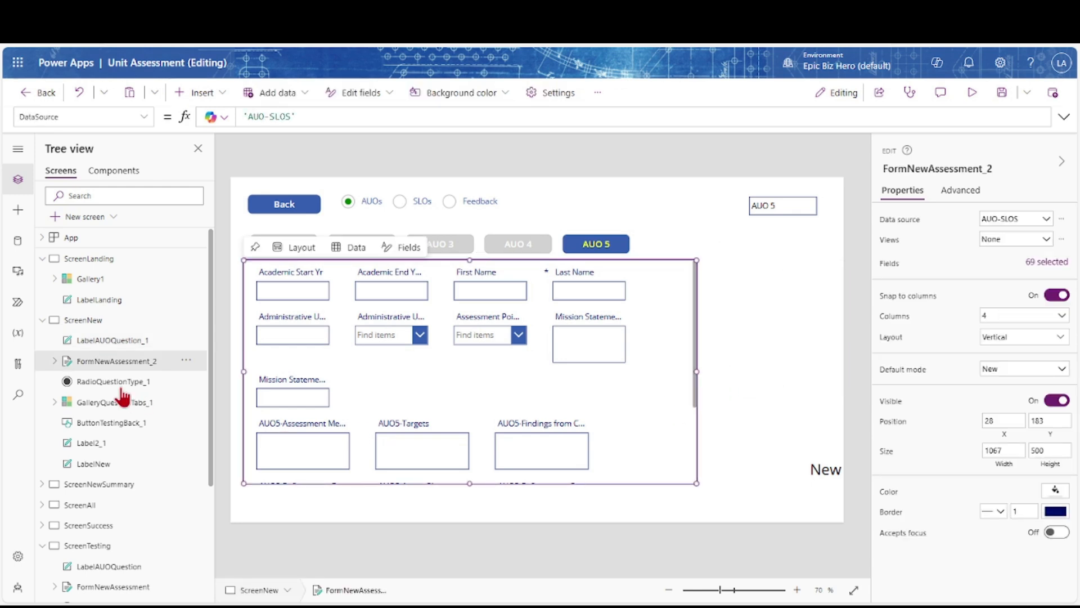
# Raise the AUO tabs slightly and stretch the assessment form down to 1012 by 558
pyautogui.click(109, 343)
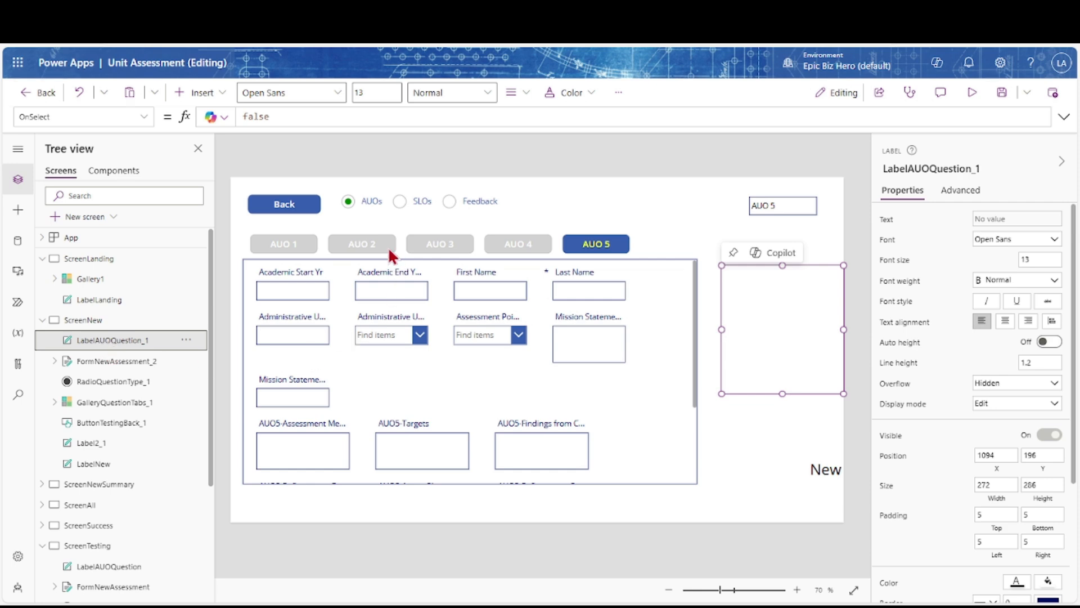
pyautogui.moveTo(389, 248); pyautogui.dragTo(388, 237)
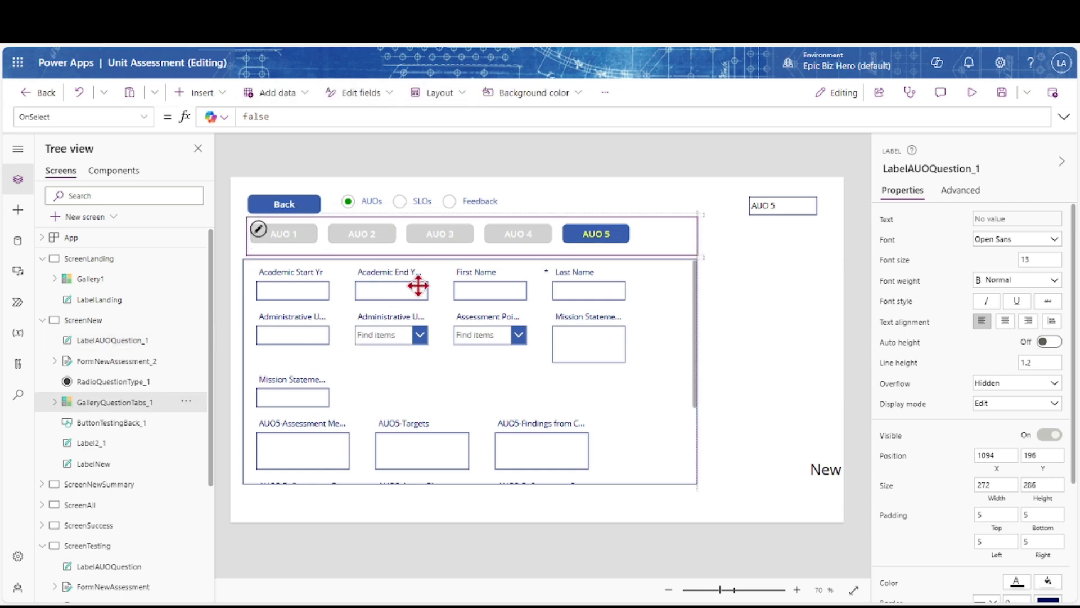
pyautogui.click(130, 362)
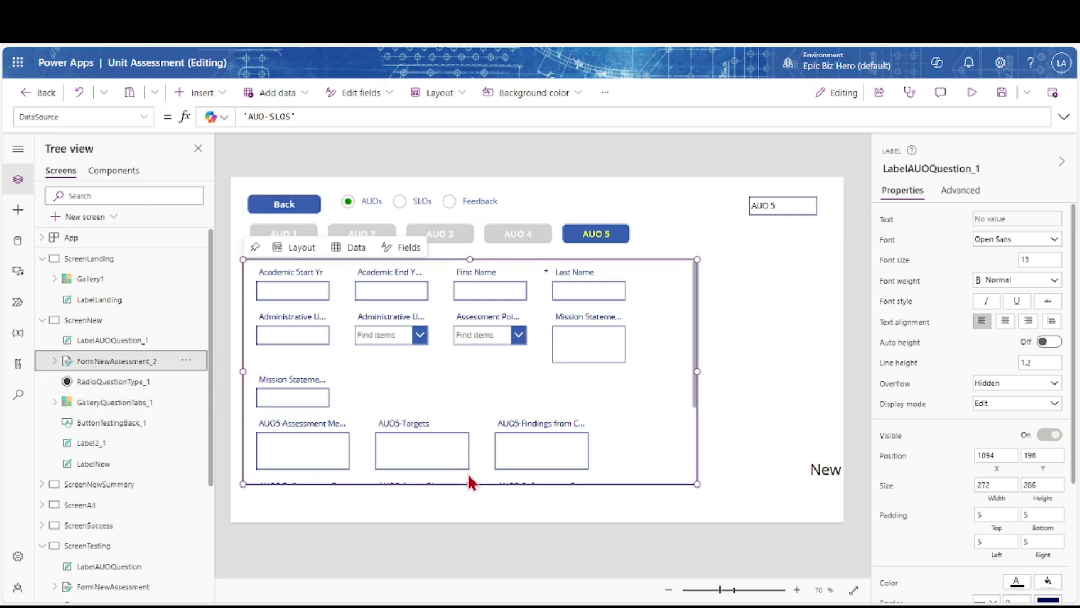
pyautogui.moveTo(470, 484); pyautogui.dragTo(467, 511)
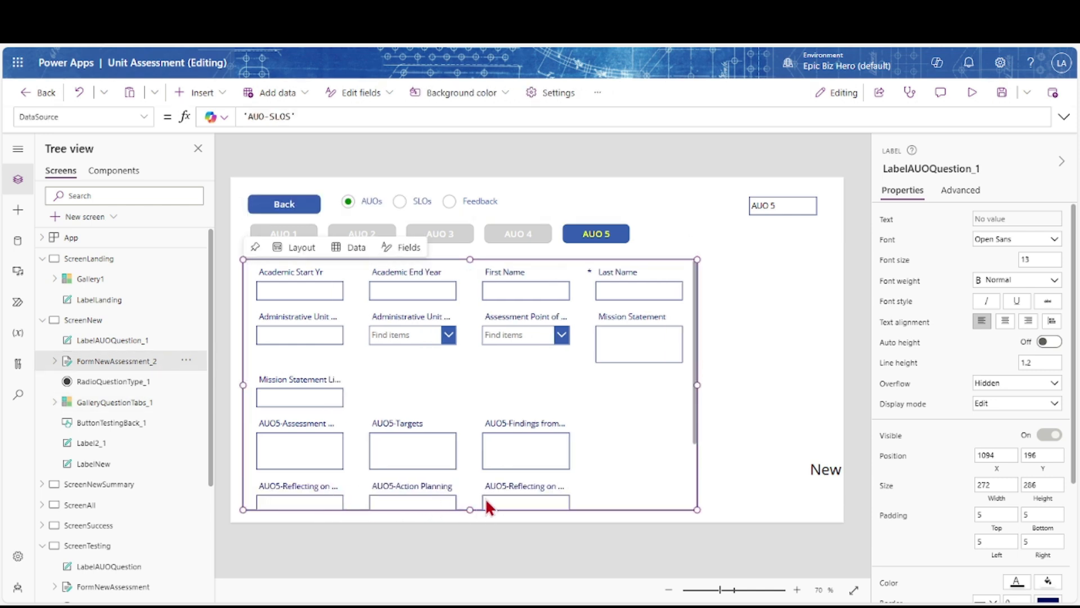
pyautogui.scroll(-3, 462, 416)
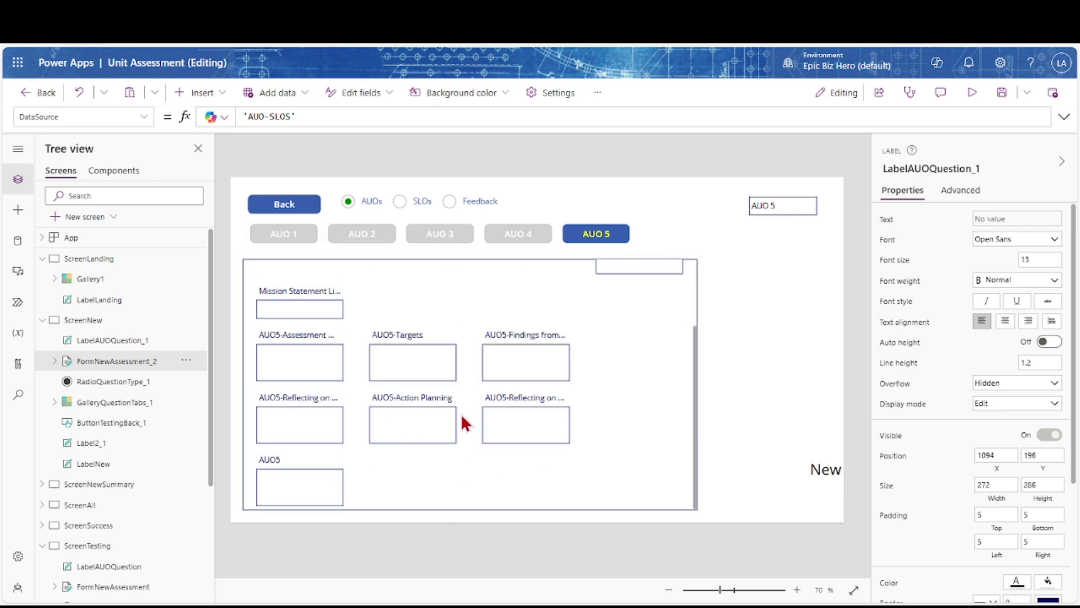
pyautogui.click(613, 288)
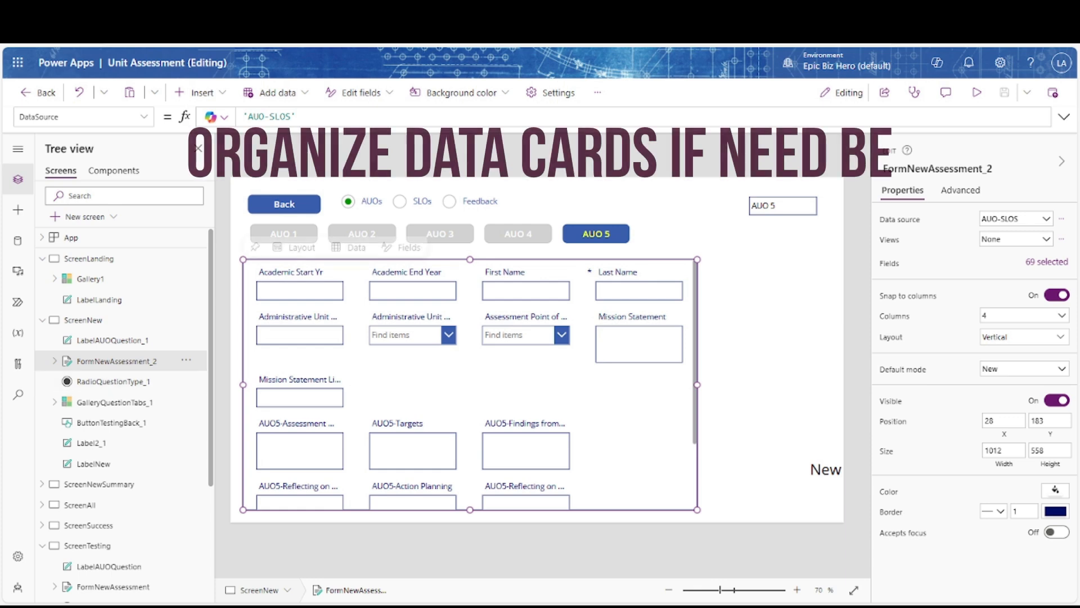
# Drag the AUO1 card into the second-column slot beside Mission Statement Link
pyautogui.click(291, 239)
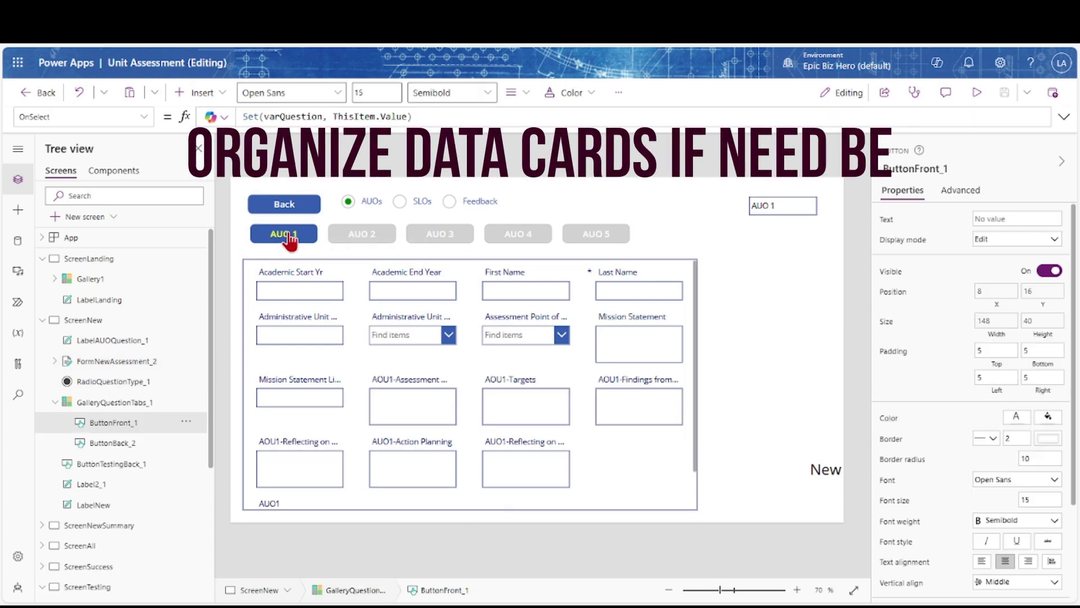
pyautogui.scroll(-1, 314, 424)
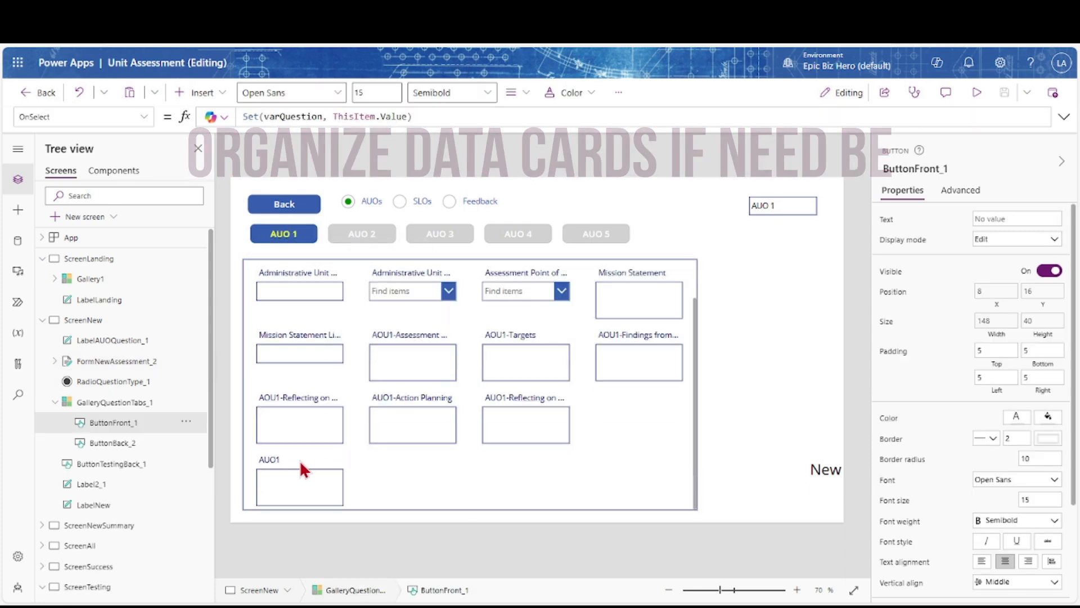
pyautogui.click(272, 459)
pyautogui.moveTo(259, 439); pyautogui.dragTo(368, 400)
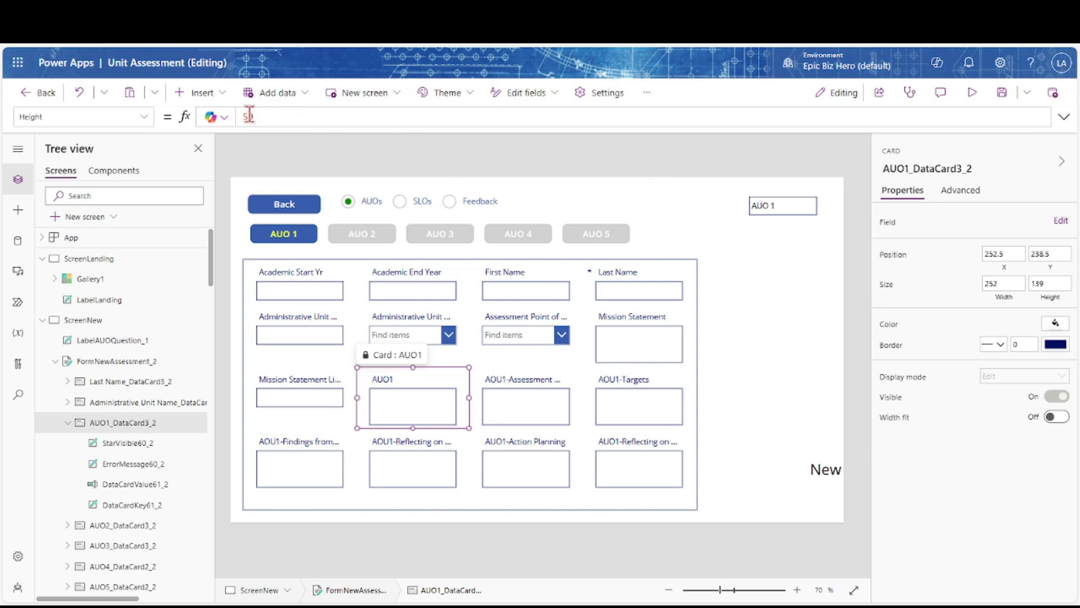
# Insert an Add icon into the AUO1 card, unlocking the card when prompted
pyautogui.click(222, 98)
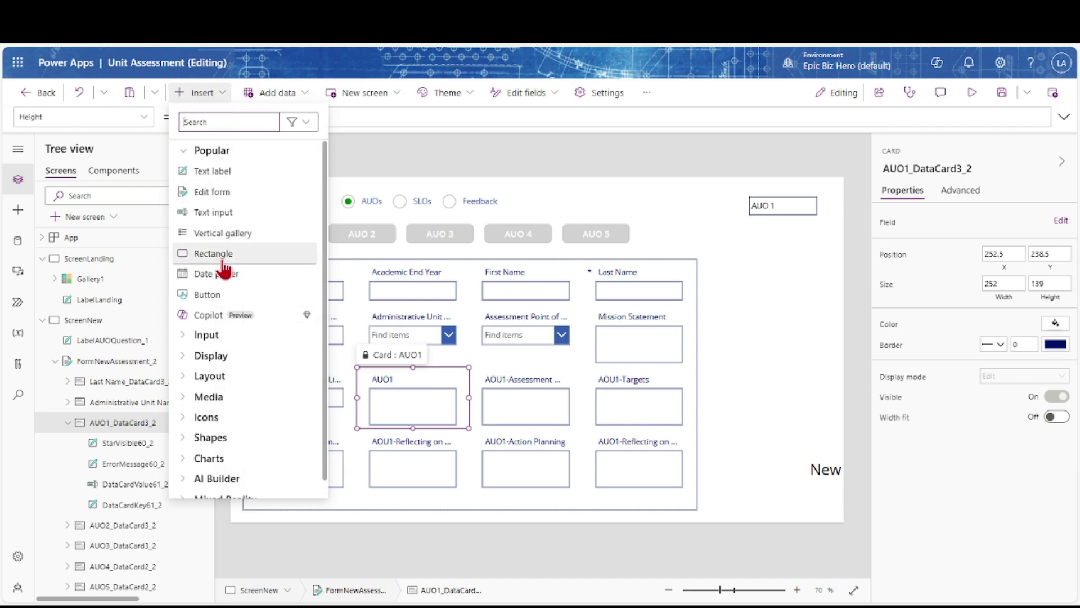
pyautogui.click(187, 418)
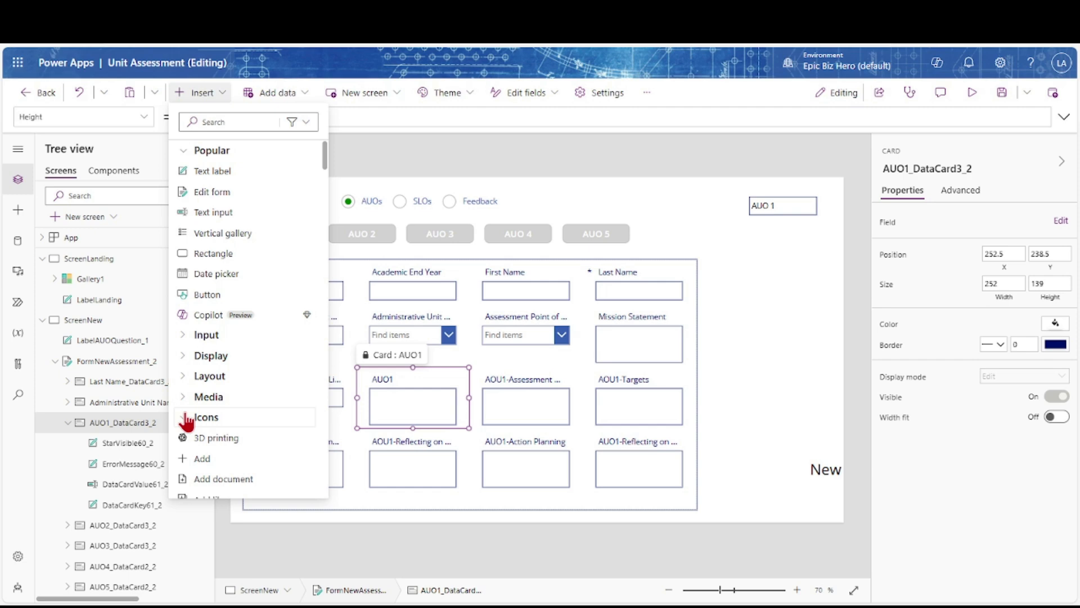
pyautogui.click(192, 459)
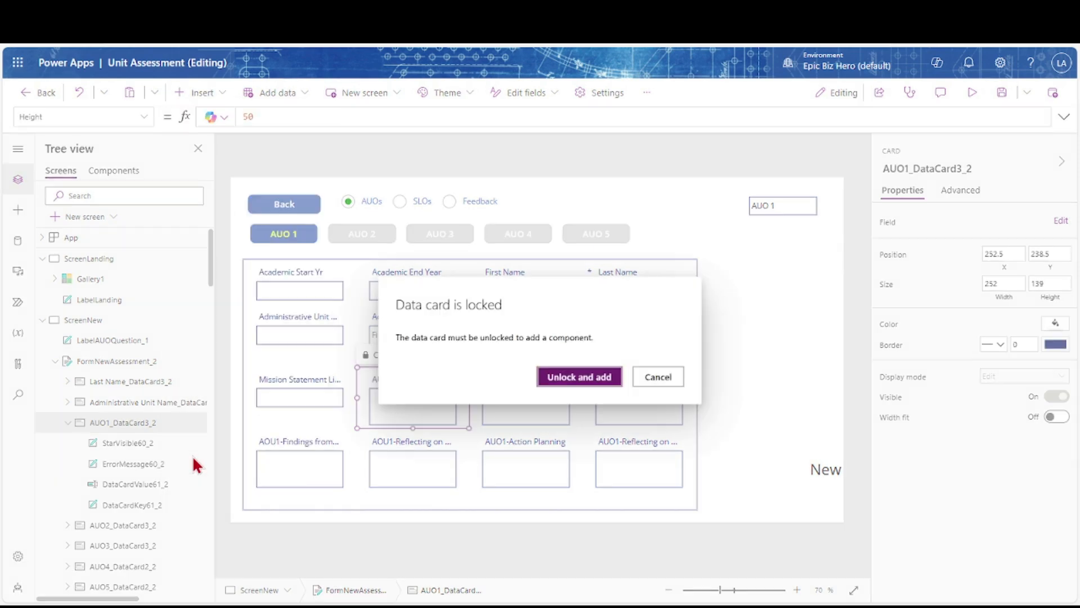
pyautogui.click(553, 378)
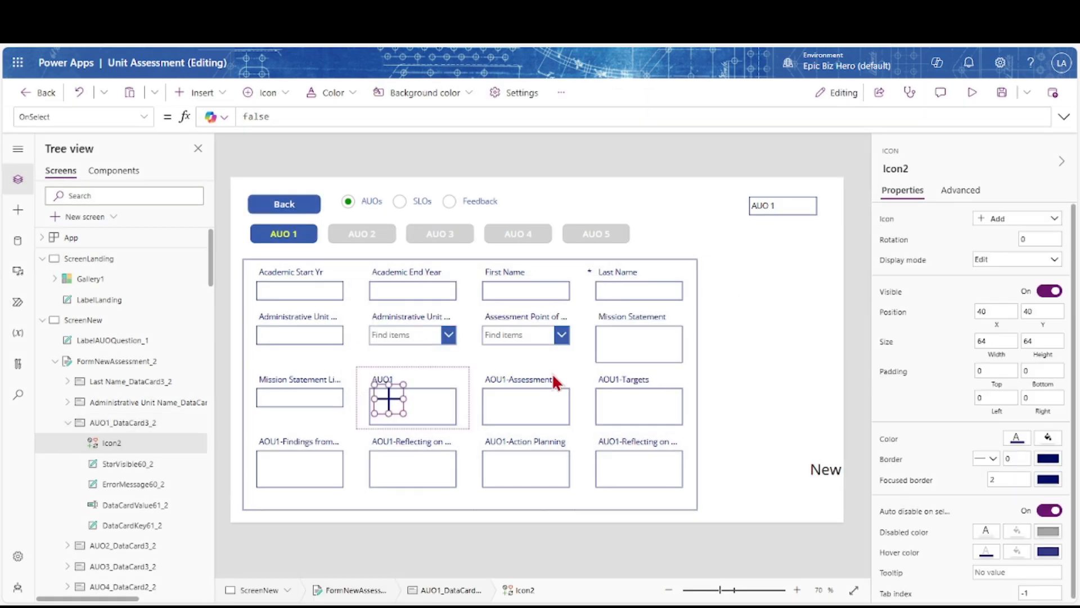
# Rename Icon2 to IconAUO1Validation and switch its shape to Cancel
pyautogui.click(910, 169)
pyautogui.write('IconAUO1Validation')
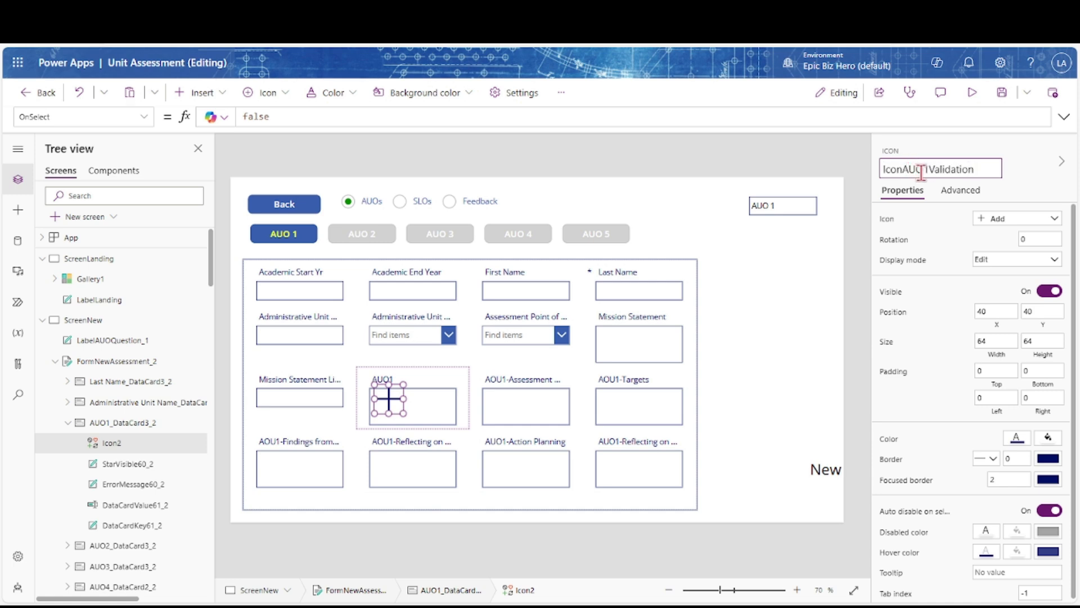
pyautogui.press('Return')
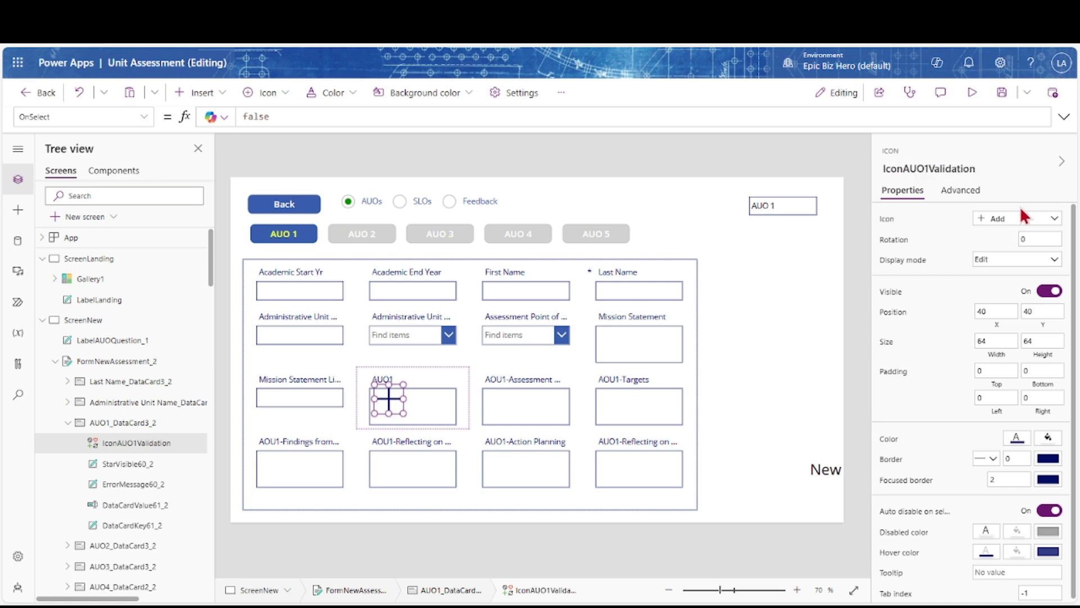
pyautogui.click(1054, 220)
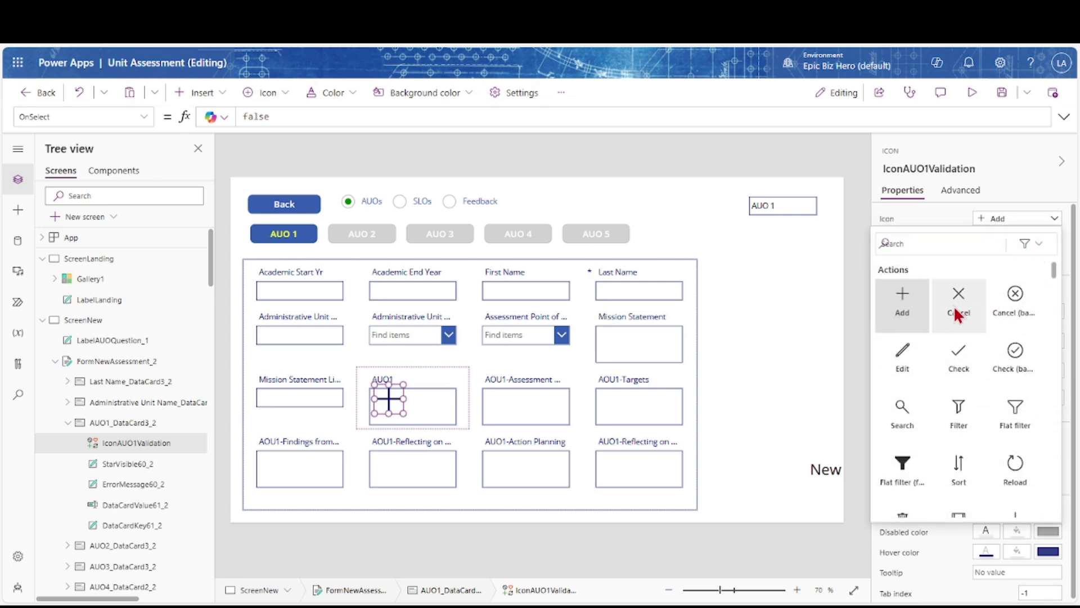
pyautogui.click(972, 314)
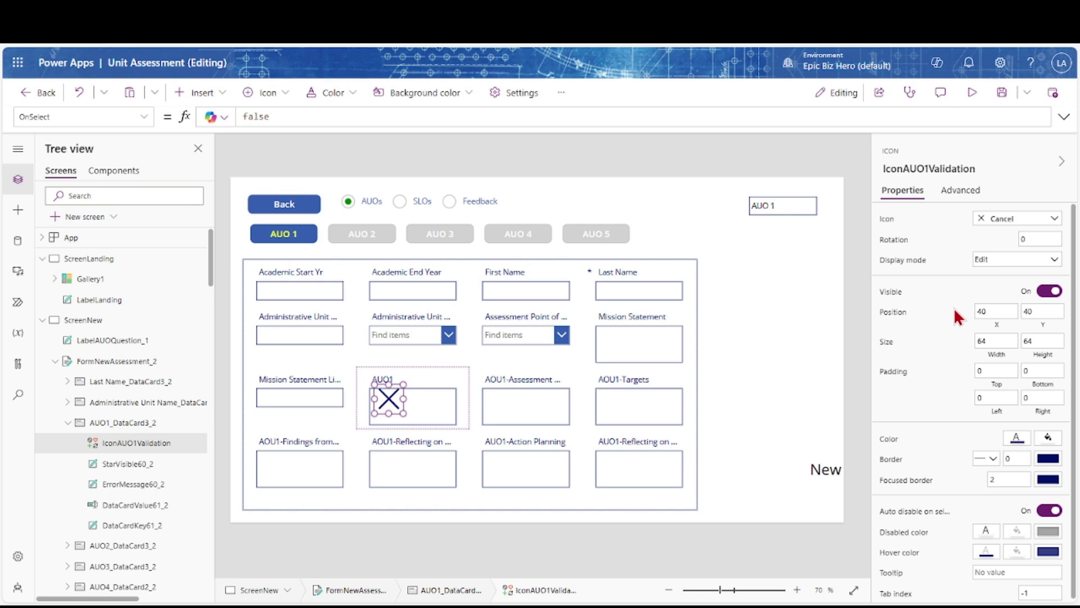
# Set the icon's width and height to 34
pyautogui.click(983, 341)
pyautogui.press('Tab')
pyautogui.write('34')
pyautogui.press('Tab')
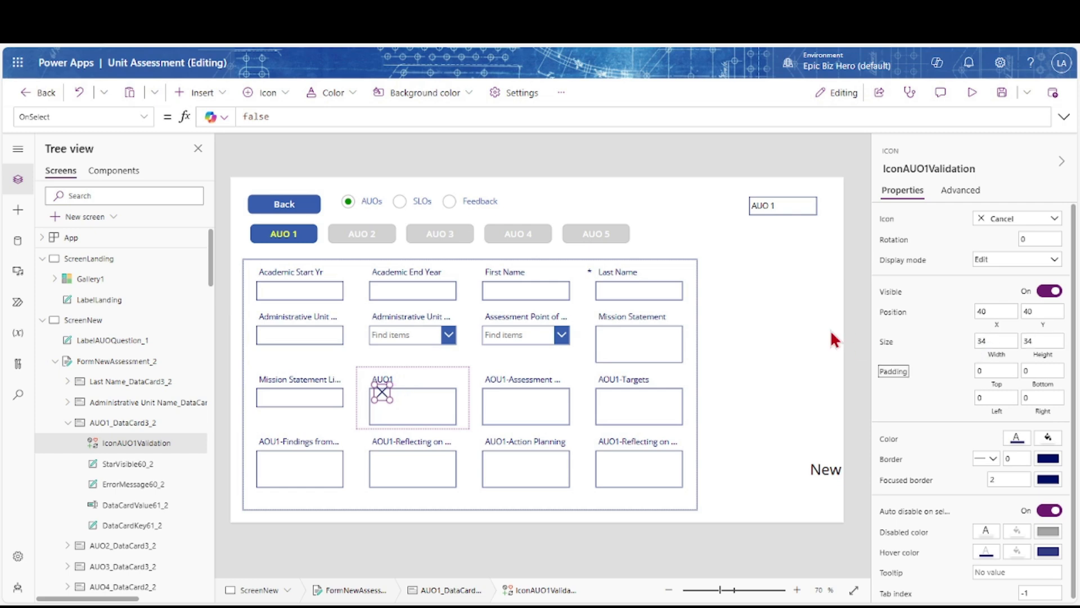
# Move the X icon to the AUO1 card's top right, aligned with the box's right edge
pyautogui.moveTo(383, 395); pyautogui.dragTo(444, 381)
pyautogui.press('Right')
pyautogui.press('Right')
pyautogui.press('Right')
pyautogui.press('Right')
pyautogui.press('Right')
pyautogui.moveTo(445, 379); pyautogui.dragTo(443, 379)
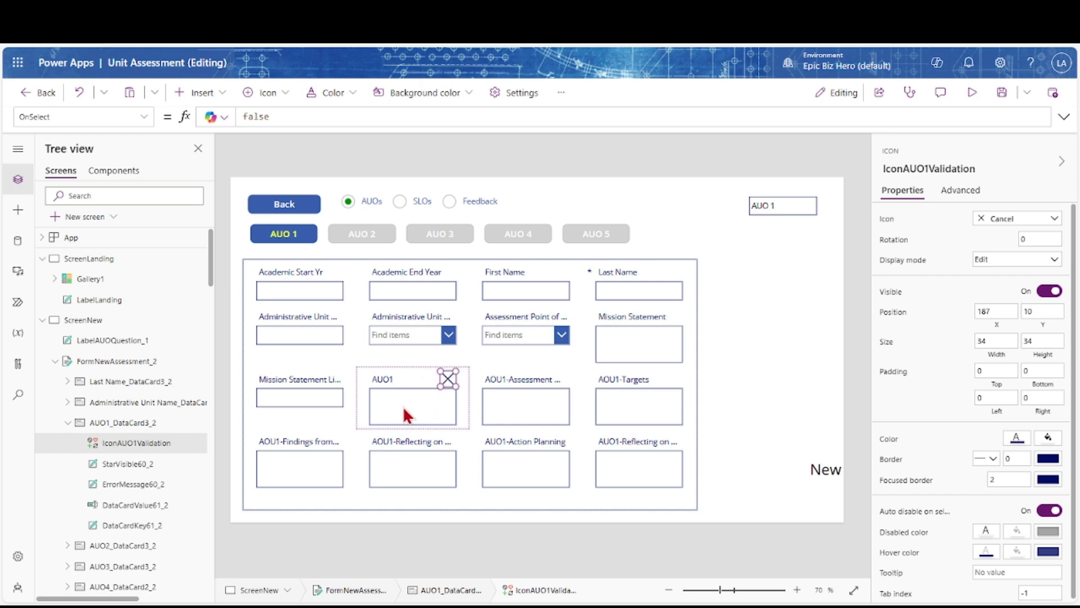
# Copy the AUO1 text input's name, DataCardValue61_2, and bring up the icon's Icon formula
pyautogui.click(131, 505)
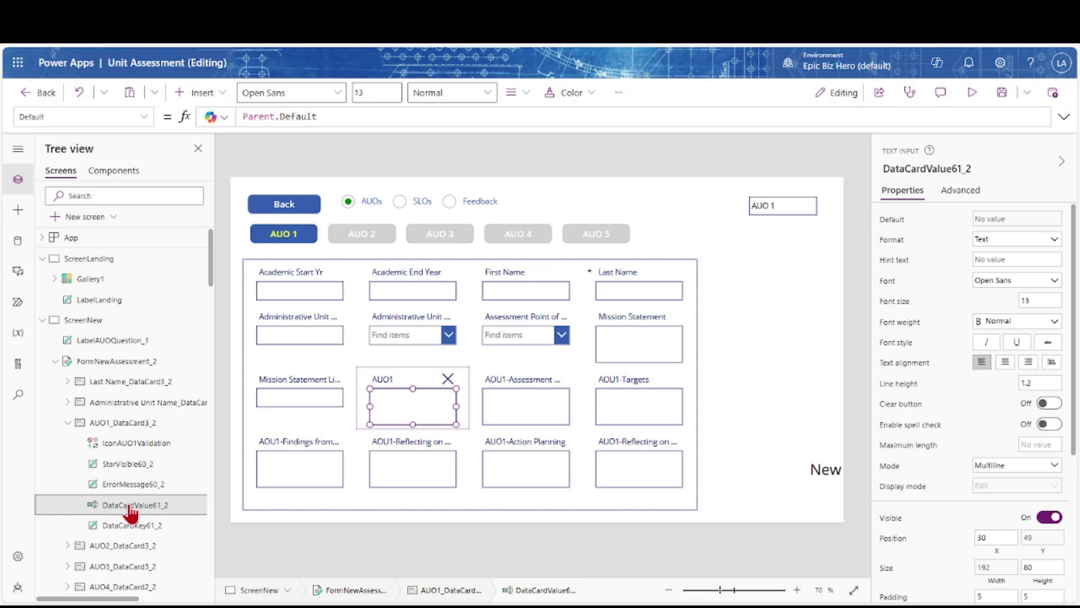
pyautogui.doubleClick(129, 505)
pyautogui.hotkey('ctrl', 'c')
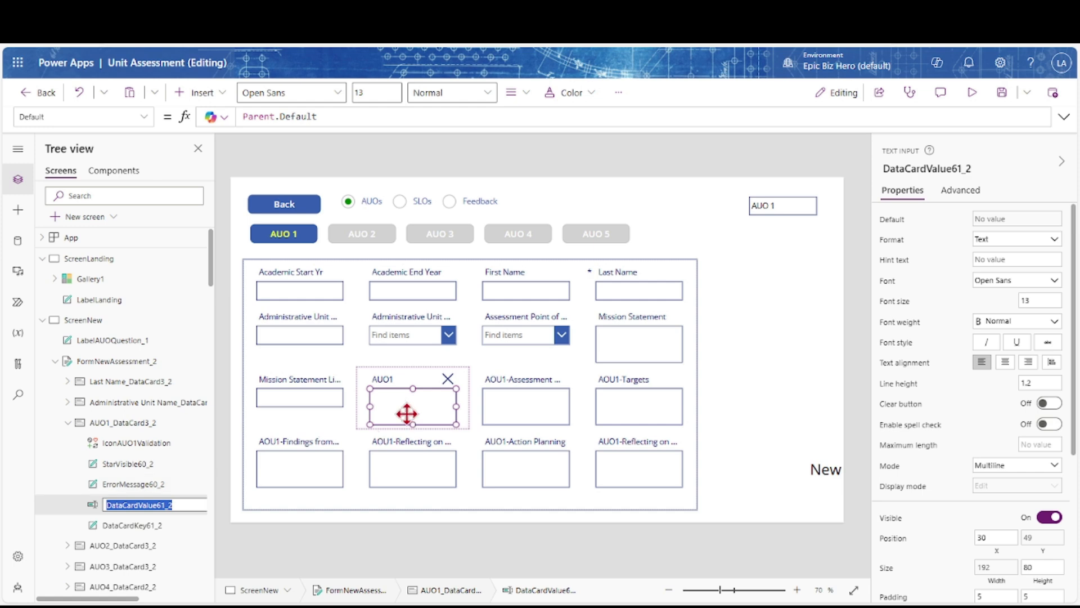
pyautogui.click(447, 379)
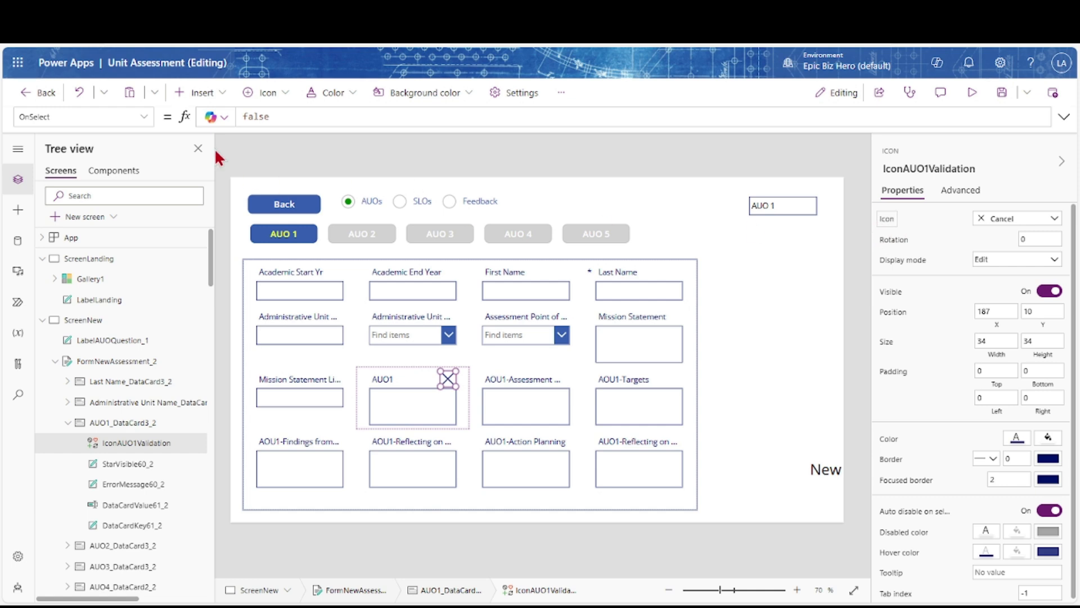
pyautogui.click(144, 117)
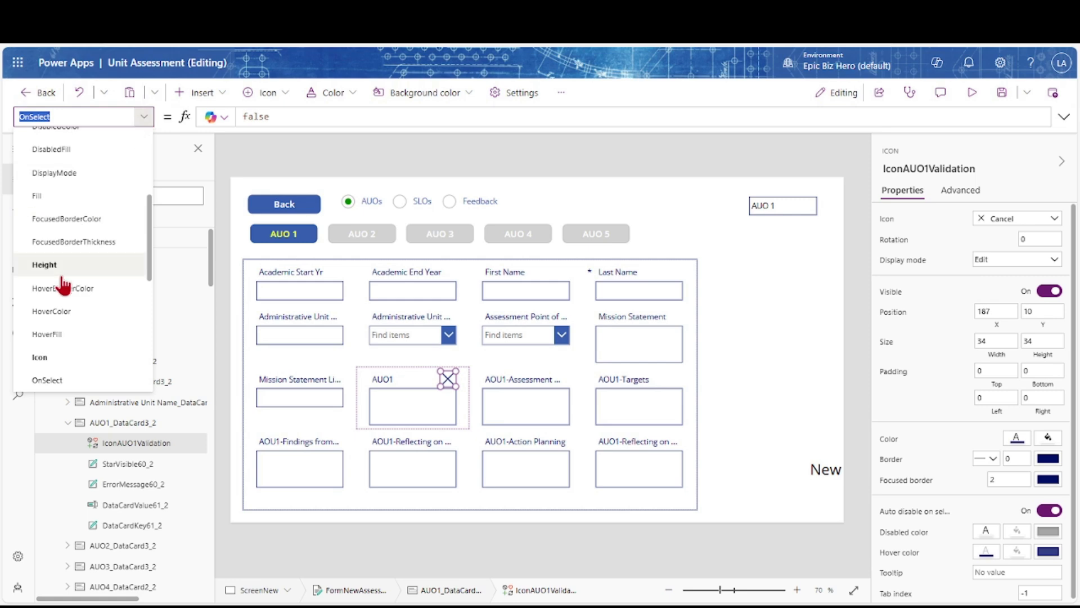
pyautogui.click(39, 357)
pyautogui.press('Home')
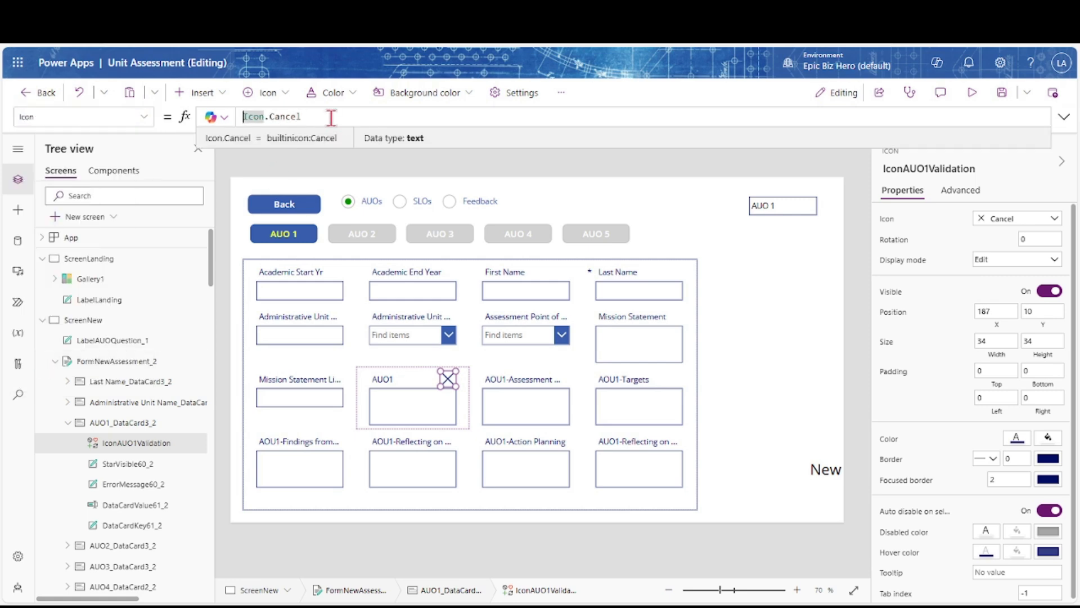
pyautogui.press('Left')
# Set the Icon formula to If(IsBlank(DataCardValue61_2.Text), Icon.Cancel, Icon.Check) and save
pyautogui.write('if(isblank')
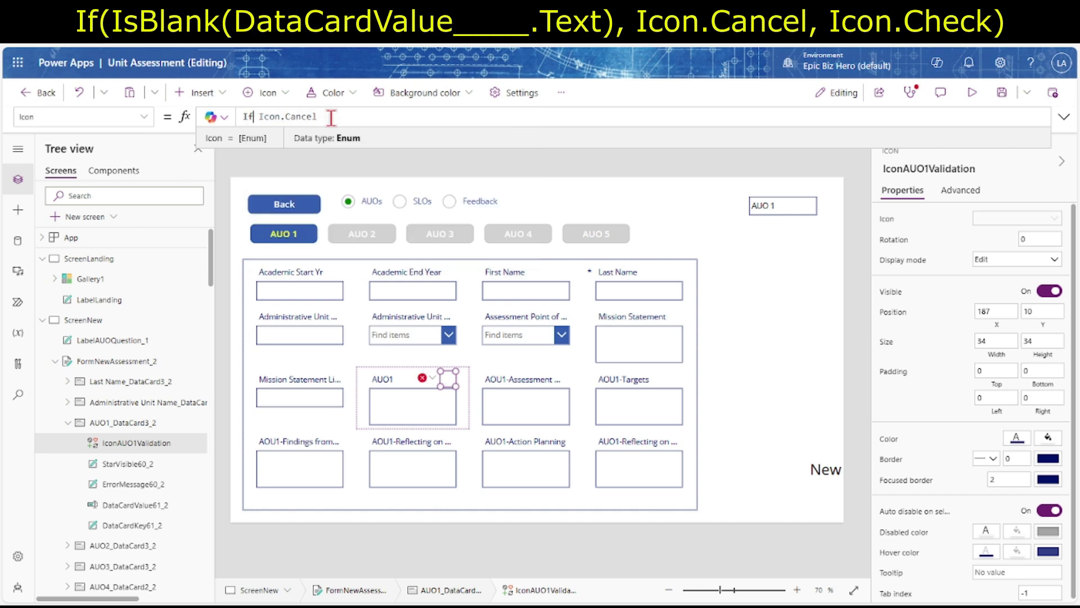
pyautogui.press('Tab')
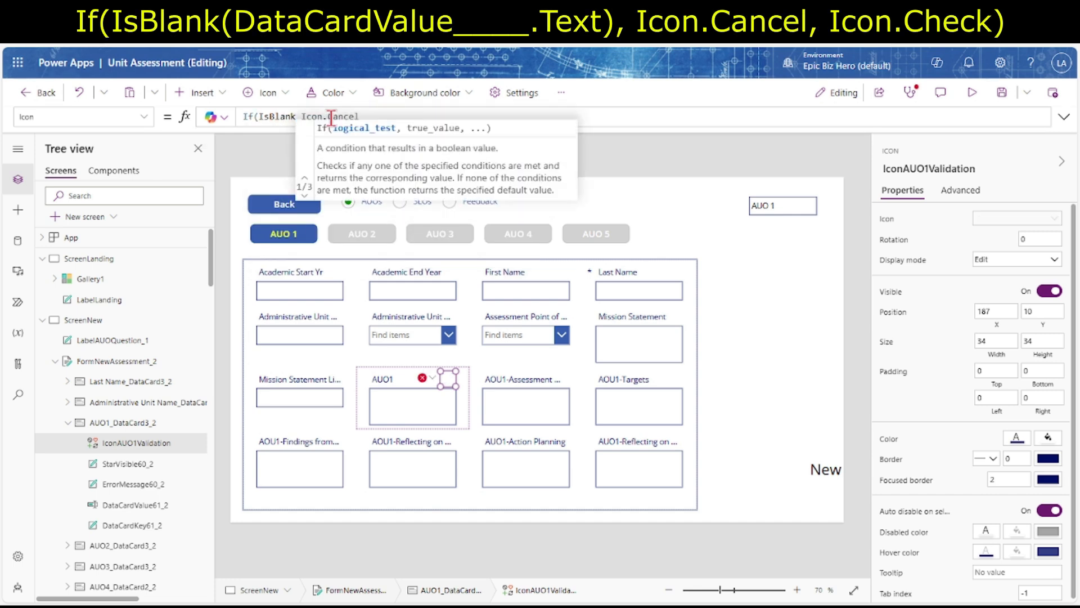
pyautogui.write('(DataCardValue61_2.')
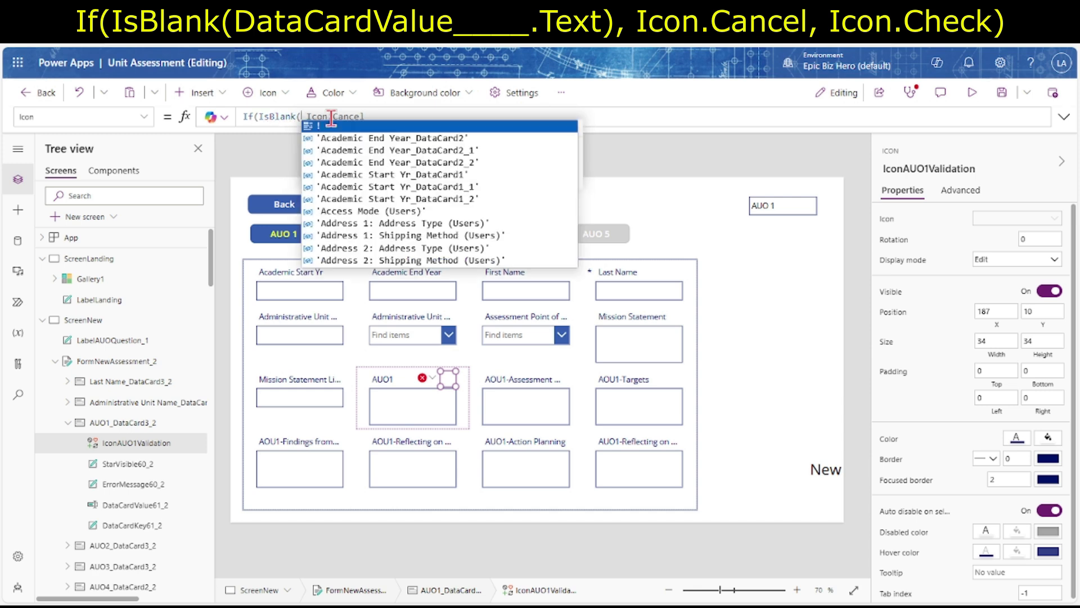
pyautogui.hotkey('ctrl', 'v')
pyautogui.write('.')
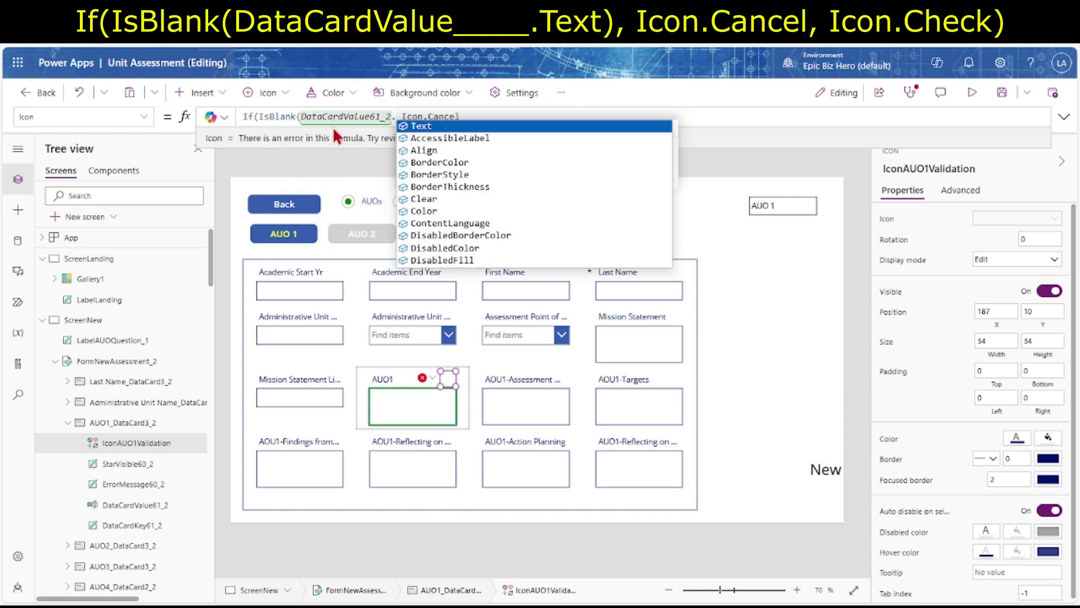
pyautogui.press('Tab')
pyautogui.write(')')
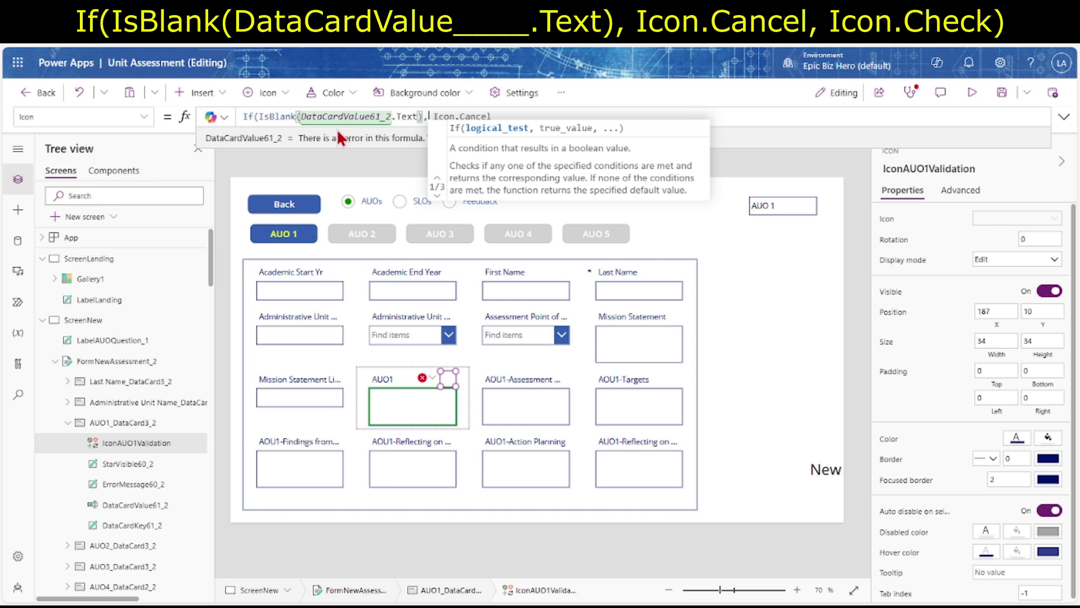
pyautogui.write(',')
pyautogui.press('End')
pyautogui.write(', Icon.')
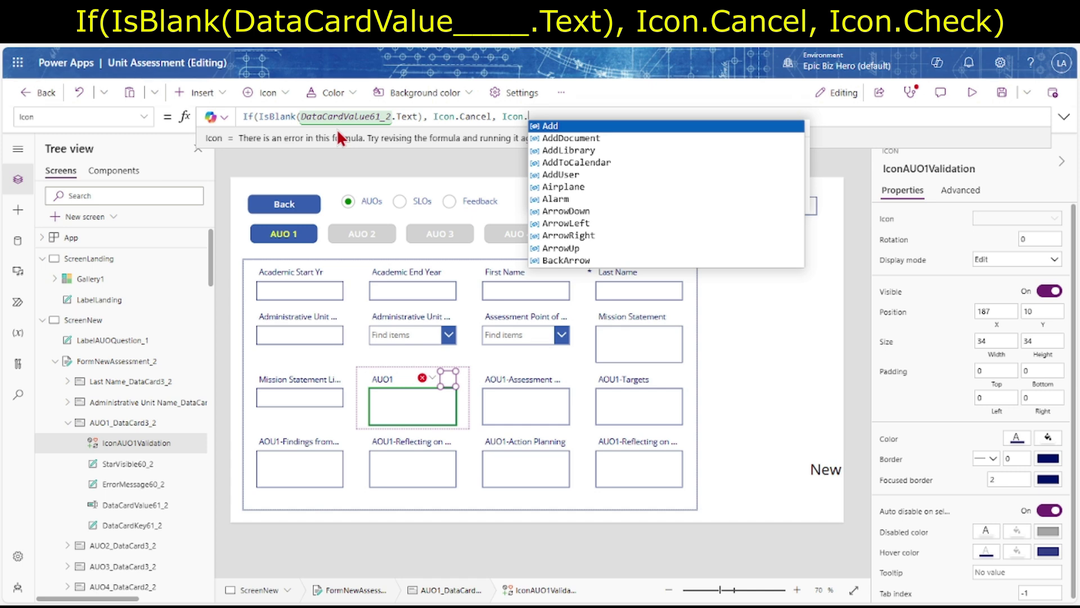
pyautogui.press('Down')
pyautogui.press('Down')
pyautogui.press('Down')
pyautogui.press('Down')
pyautogui.press('Down')
pyautogui.press('Down')
pyautogui.press('Down')
pyautogui.press('Down')
pyautogui.press('Down')
pyautogui.press('Down')
pyautogui.press('Down')
pyautogui.press('Down')
pyautogui.press('Down')
pyautogui.press('Down')
pyautogui.press('Down')
pyautogui.press('Down')
pyautogui.press('Down')
pyautogui.press('Down')
pyautogui.press('Down')
pyautogui.press('Down')
pyautogui.press('Down')
pyautogui.press('Down')
pyautogui.press('Down')
pyautogui.press('Down')
pyautogui.press('Down')
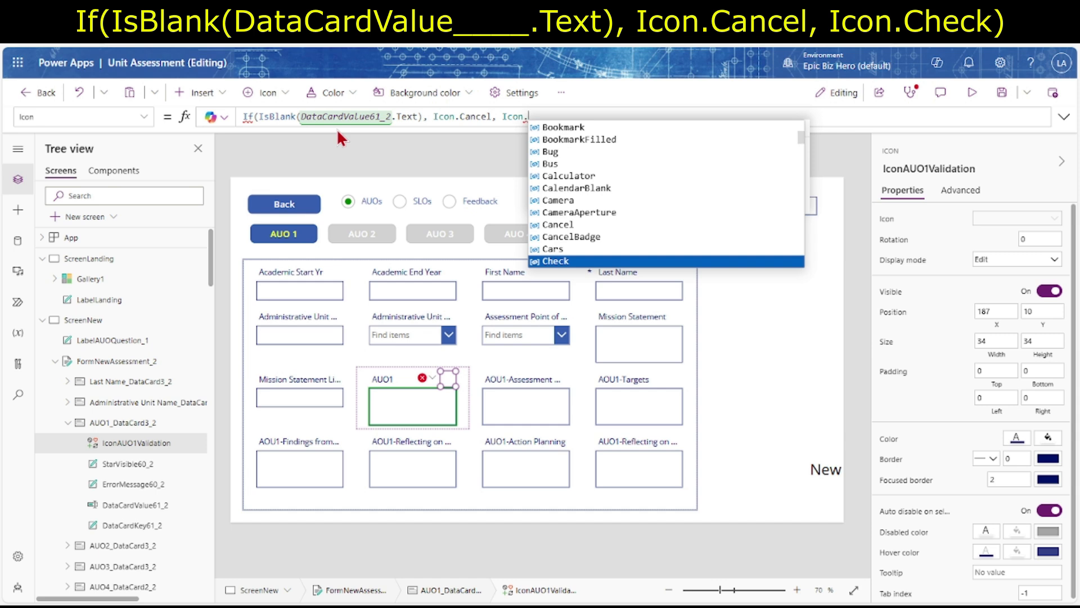
pyautogui.press('Tab')
pyautogui.write(')')
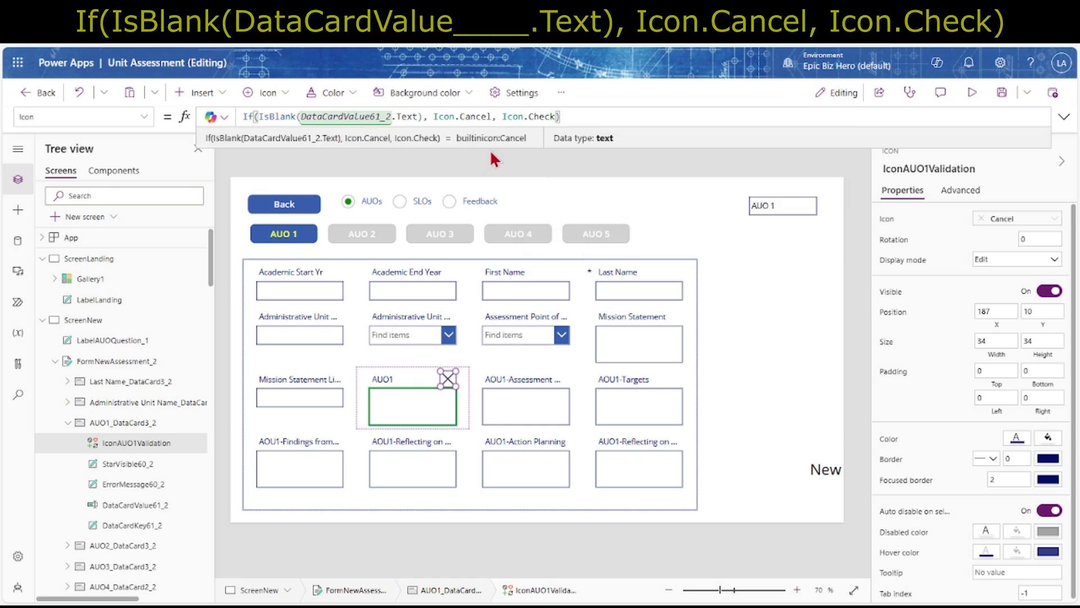
pyautogui.click(999, 96)
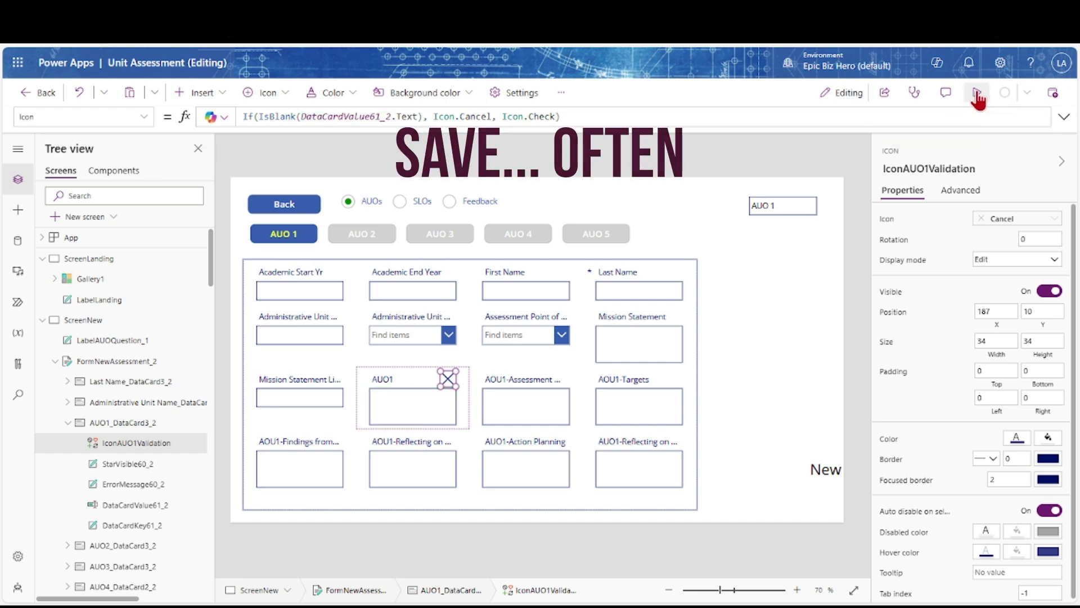
# Preview the app with Test typed in the AUO1 box so the icon turns into a check
pyautogui.click(977, 96)
pyautogui.click(379, 409)
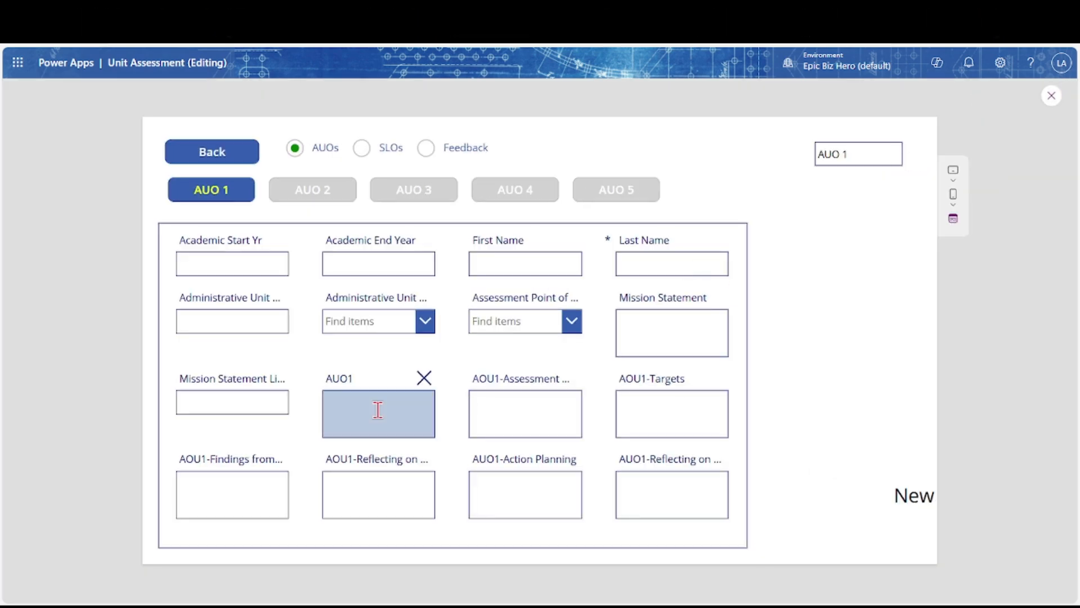
pyautogui.write('Test')
pyautogui.click(429, 388)
pyautogui.click(1058, 98)
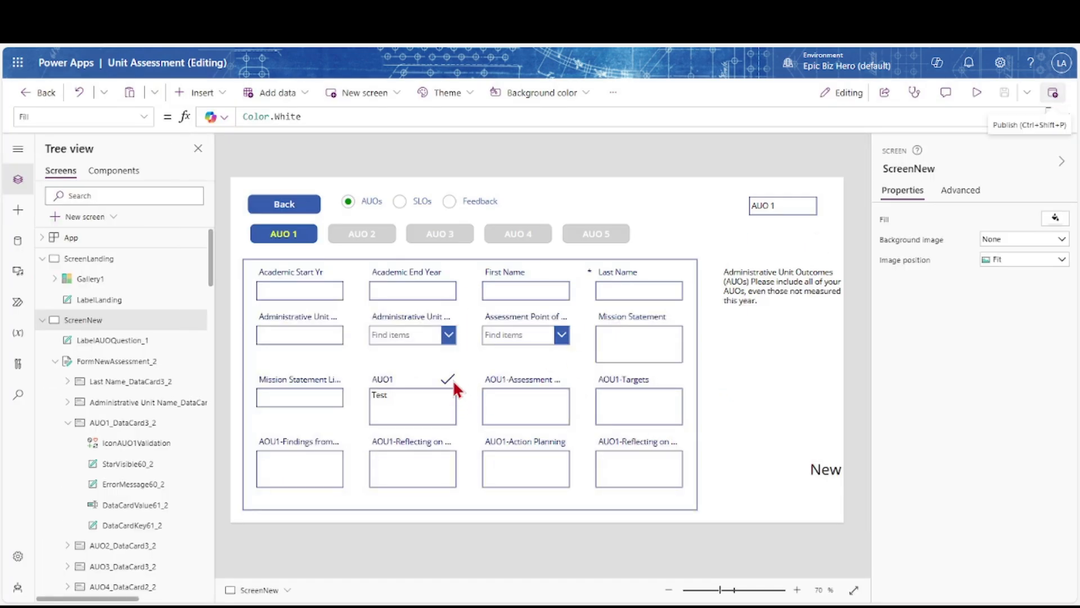
# Select the check icon and highlight its whole Icon formula
pyautogui.click(450, 389)
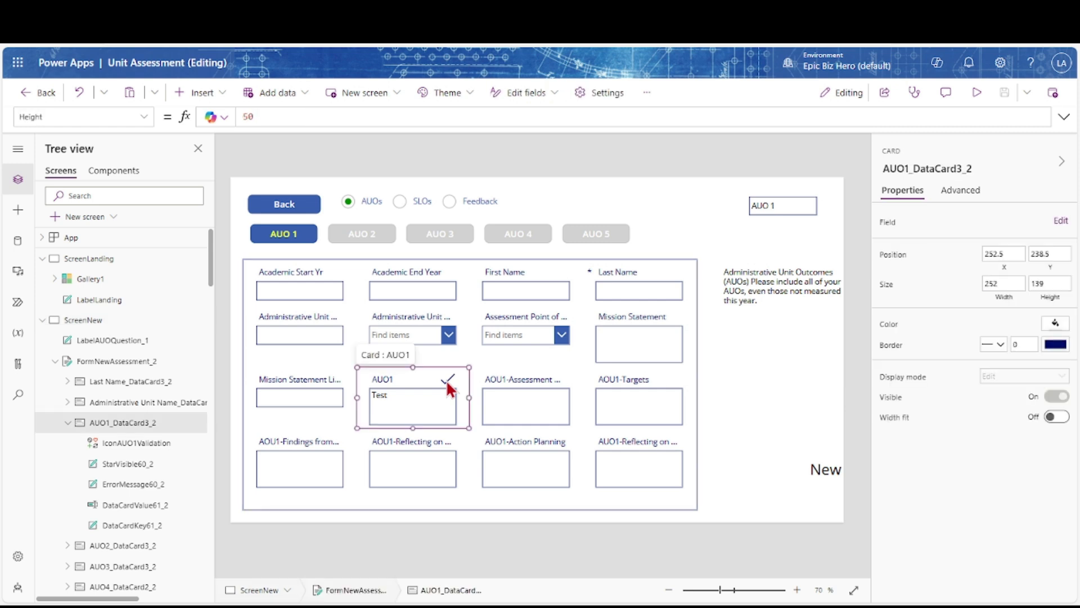
pyautogui.click(448, 383)
pyautogui.click(431, 118)
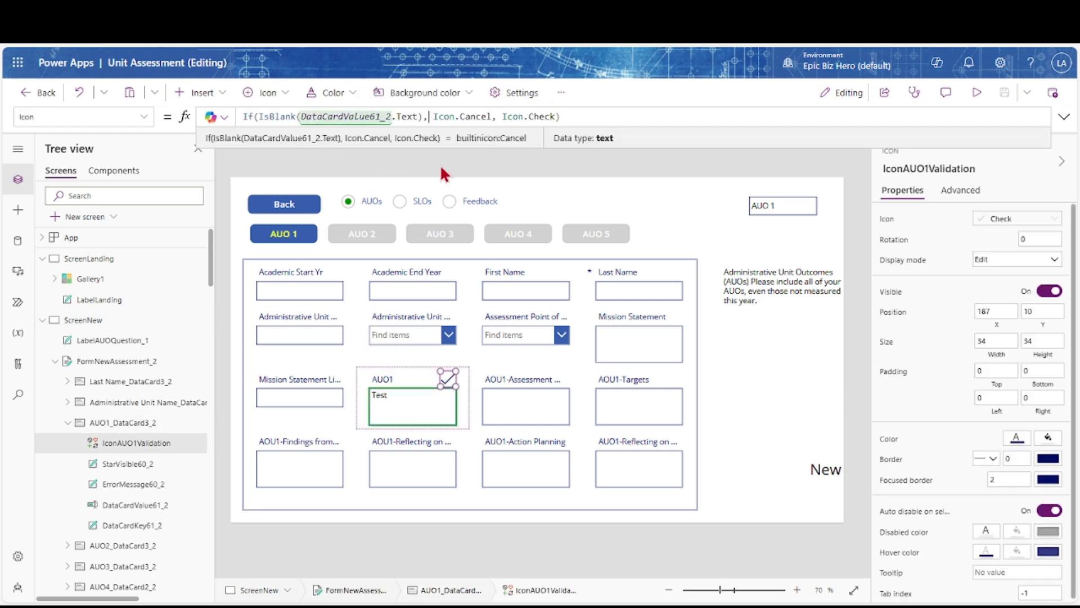
pyautogui.hotkey('ctrl', 'a')
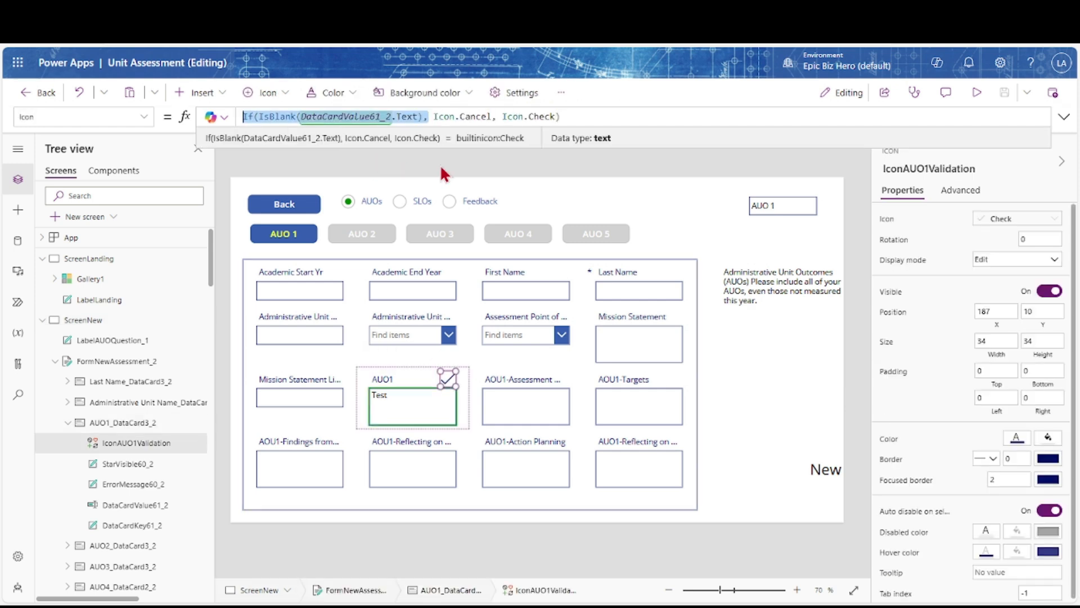
# Set the icon's Color to If(IsBlank(DataCardValue61_2.Text), Color.Red, Color.Green) and save
pyautogui.click(886, 443)
pyautogui.hotkey('ctrl', 'a')
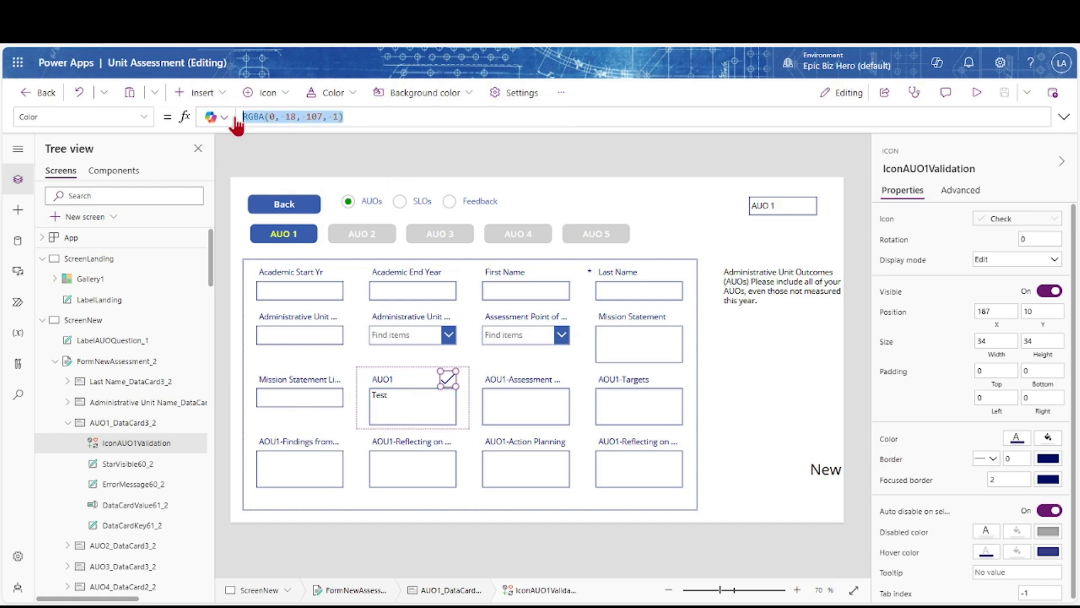
pyautogui.write('If(IsBlank(DataCardValue61_2.Text),')
pyautogui.write('color.Red,')
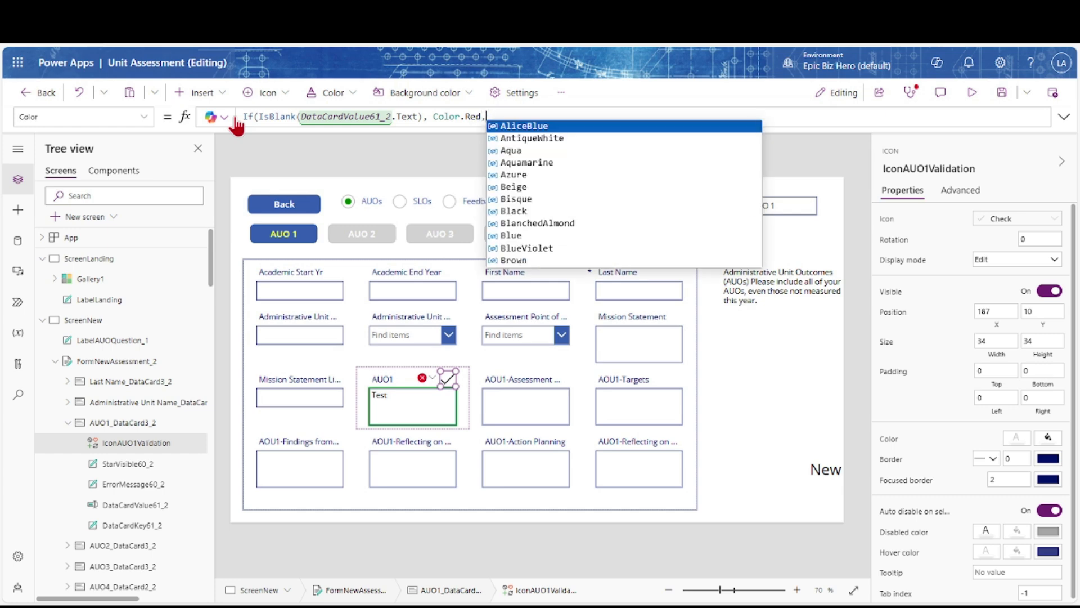
pyautogui.write(' Color.Green')
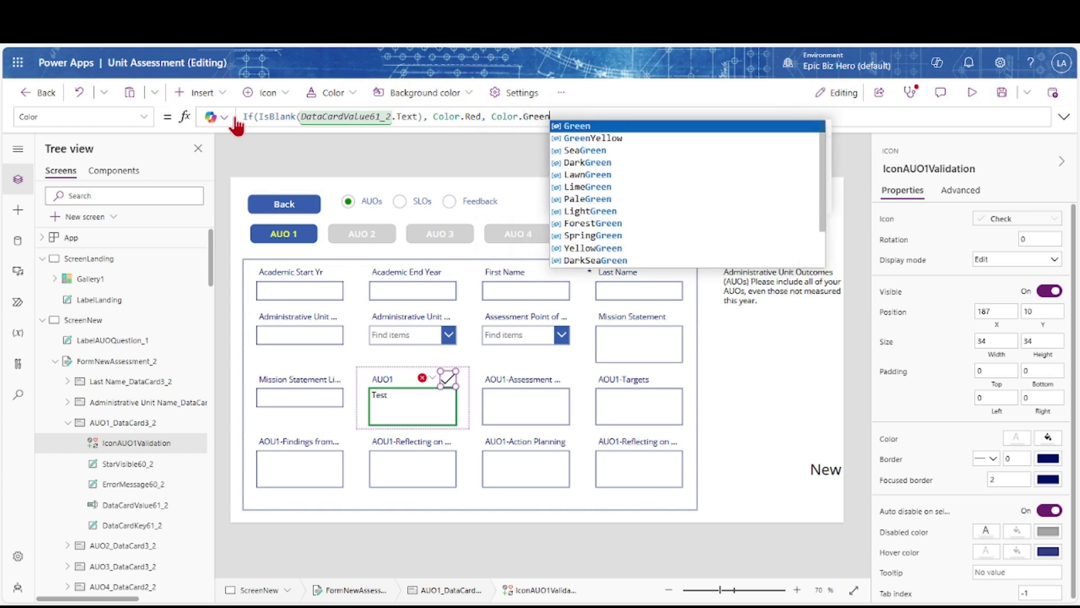
pyautogui.write(')')
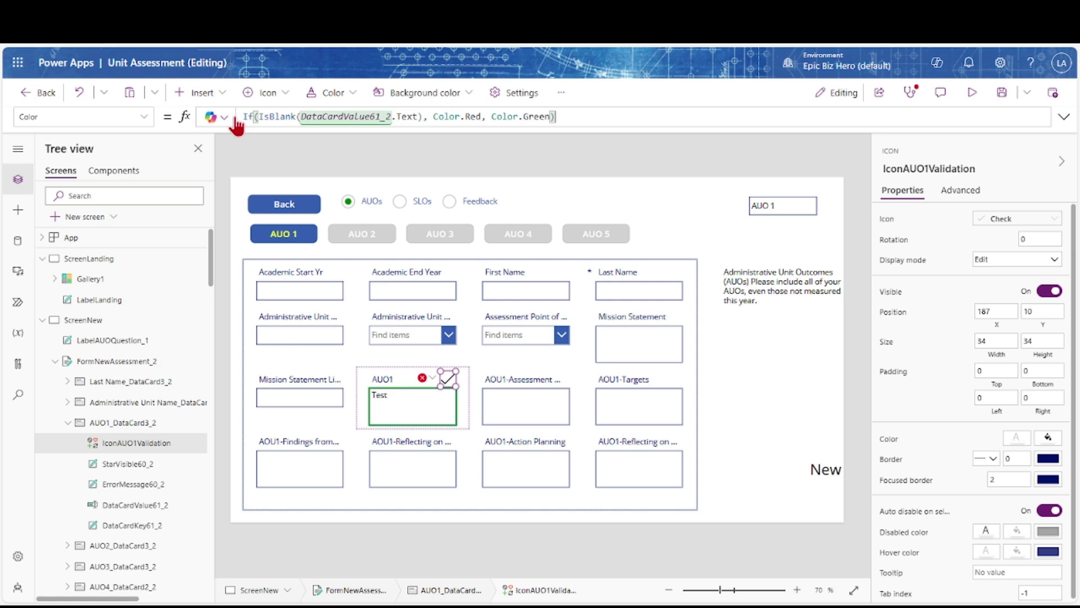
pyautogui.click(1002, 94)
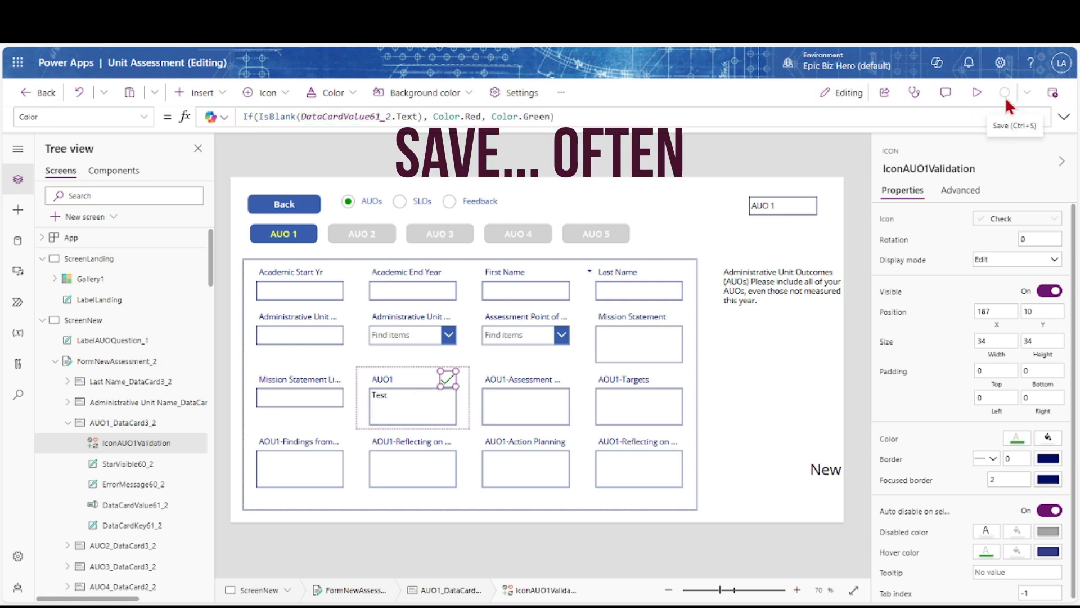
# Preview with the AUO1 field cleared to confirm a red X, then reselect the icon
pyautogui.click(977, 93)
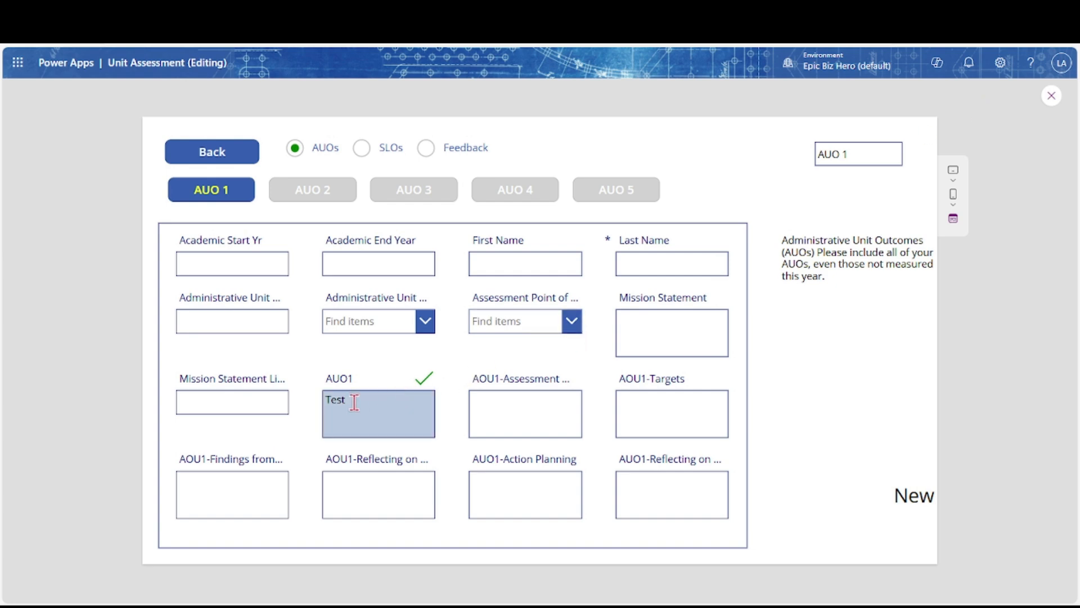
pyautogui.moveTo(352, 400); pyautogui.dragTo(323, 405)
pyautogui.press('BackSpace')
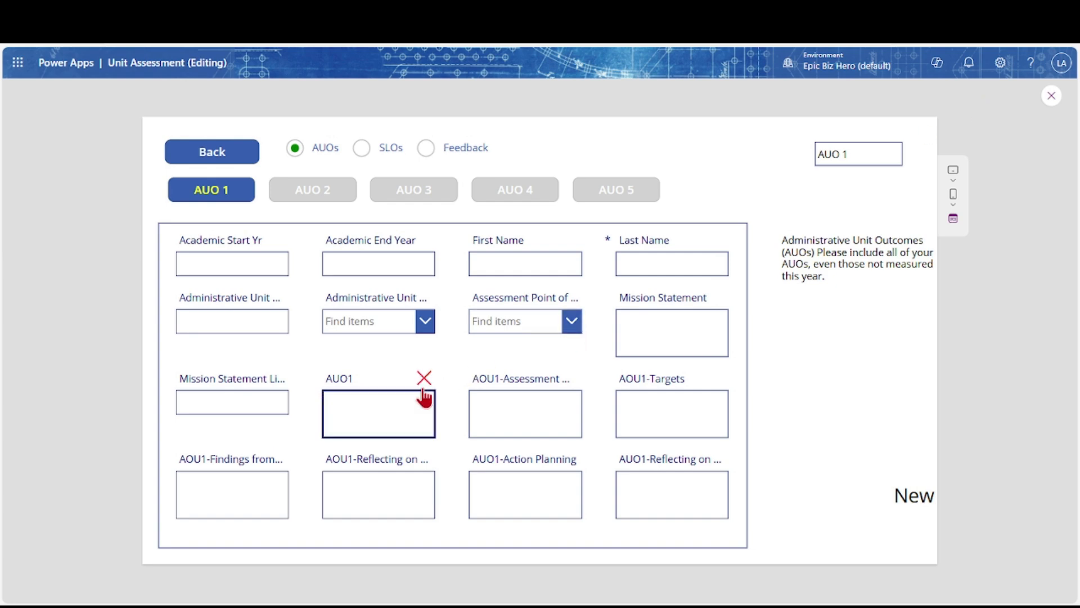
pyautogui.click(1051, 96)
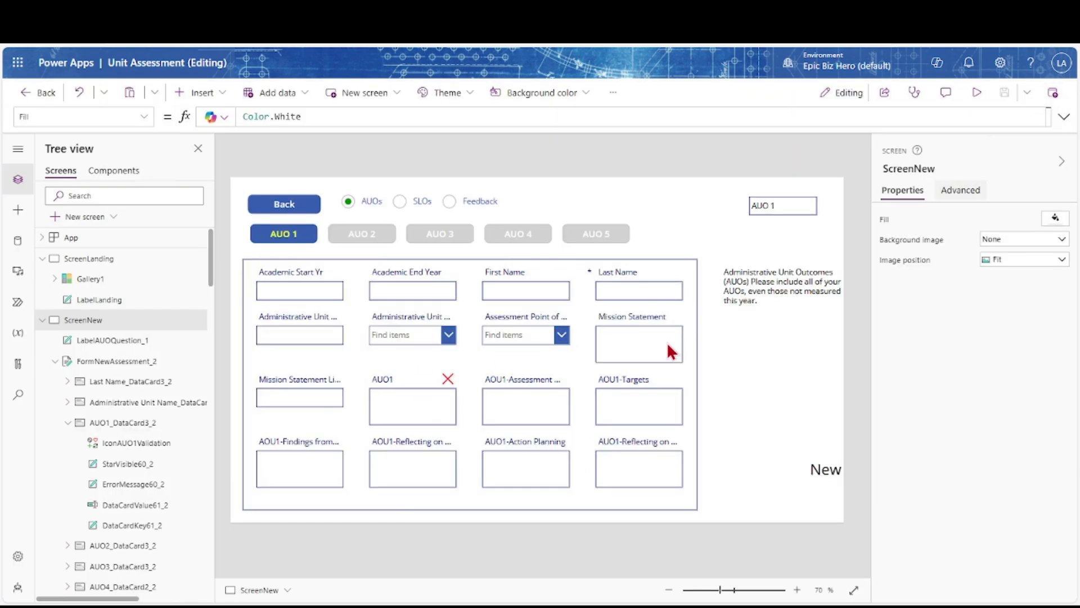
pyautogui.click(448, 375)
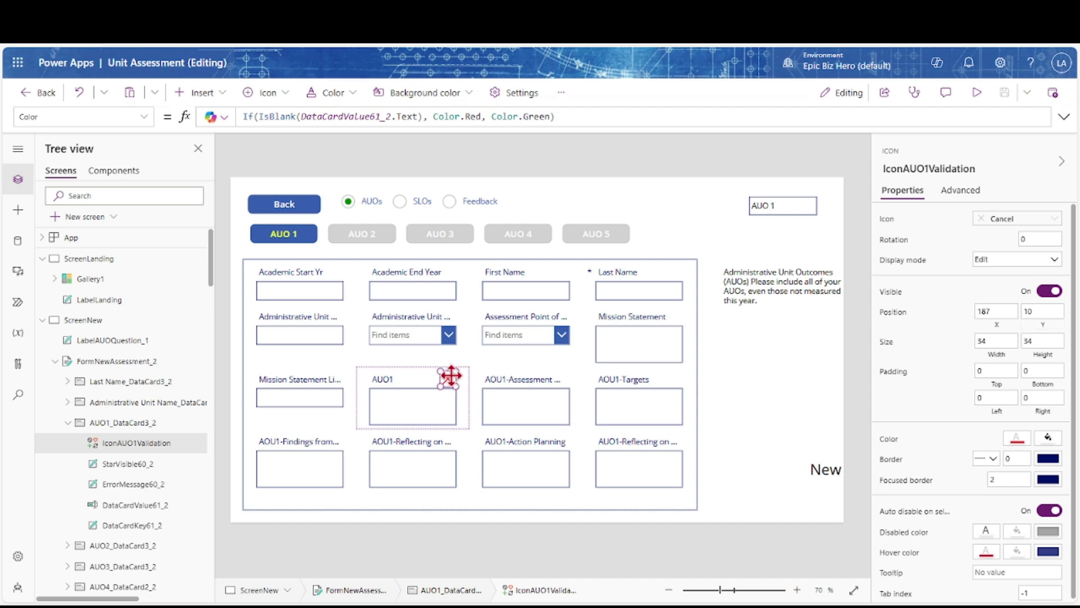
# Paste the validation icon into the AOU1-Assessment card with Unlock and add, at X 187, Y 10
pyautogui.click(510, 383)
pyautogui.hotkey('ctrl', 'v')
pyautogui.click(554, 376)
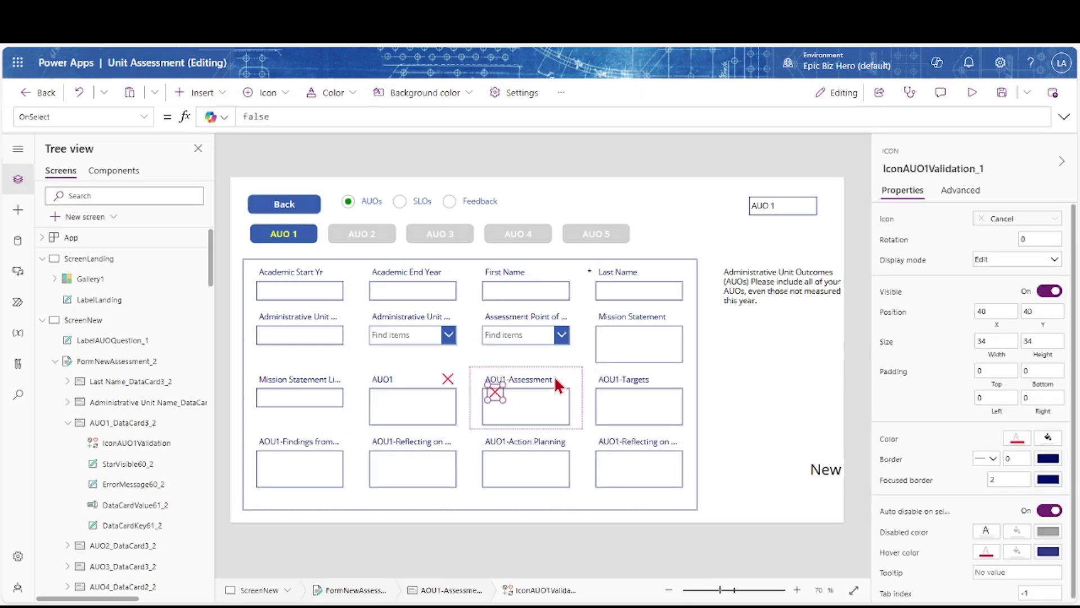
pyautogui.moveTo(991, 310); pyautogui.dragTo(977, 309)
pyautogui.write('187')
pyautogui.press('Tab')
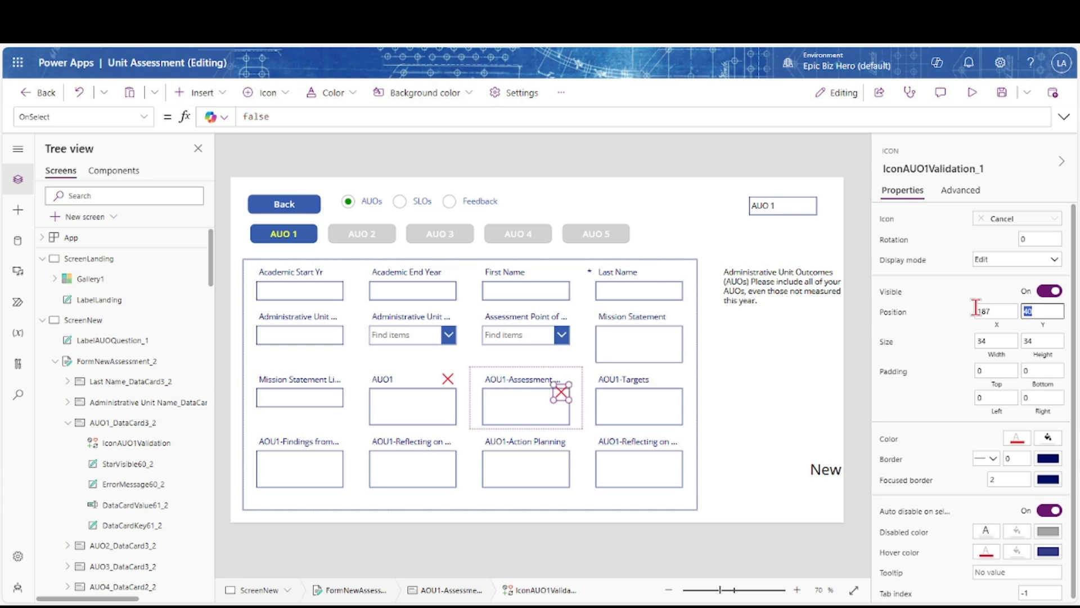
pyautogui.press('Tab')
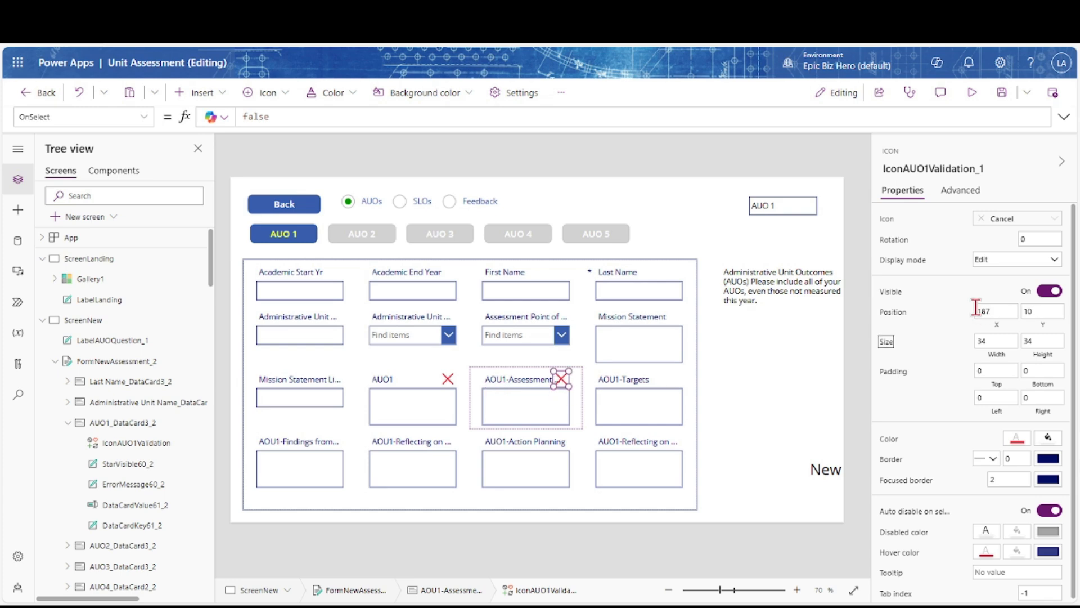
# Rename the copy IconAUO1AssessmentValidation and look up the assessment input's name, DataCardValue71_2
pyautogui.click(988, 168)
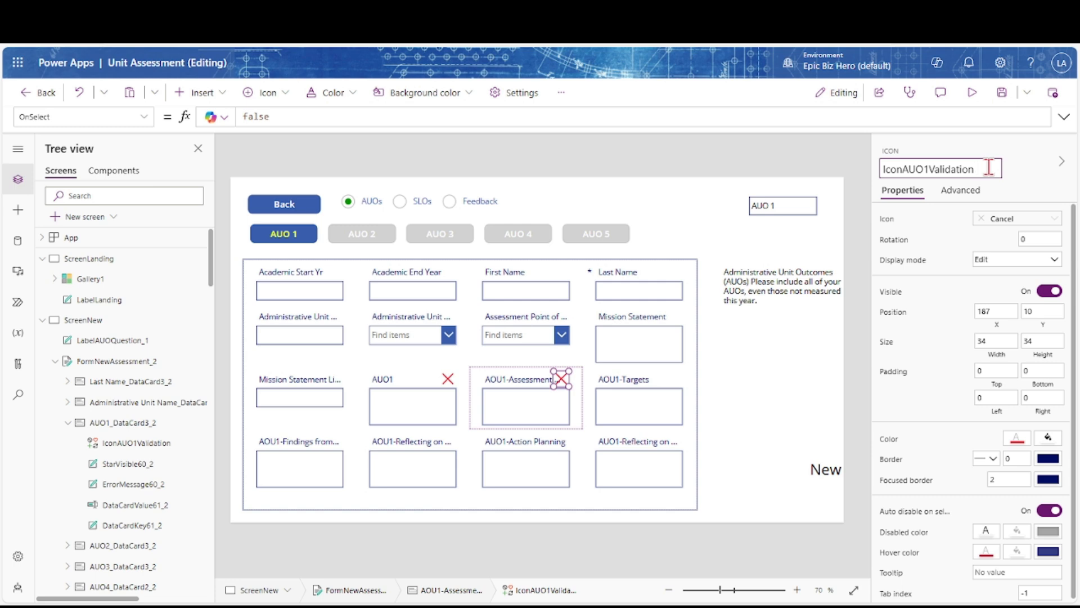
pyautogui.write('Assessment')
pyautogui.press('Return')
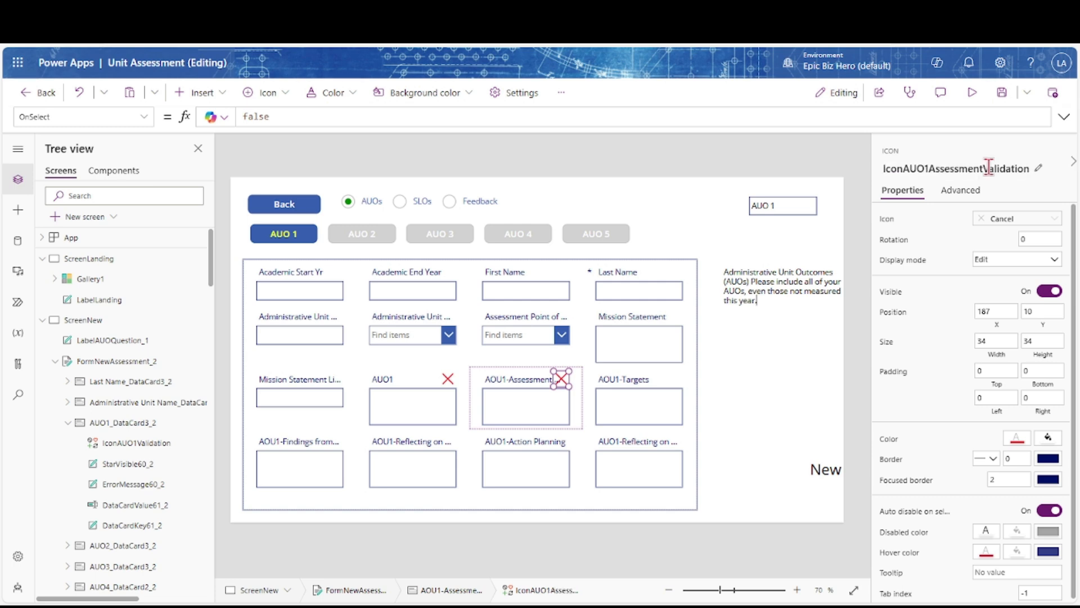
pyautogui.click(891, 223)
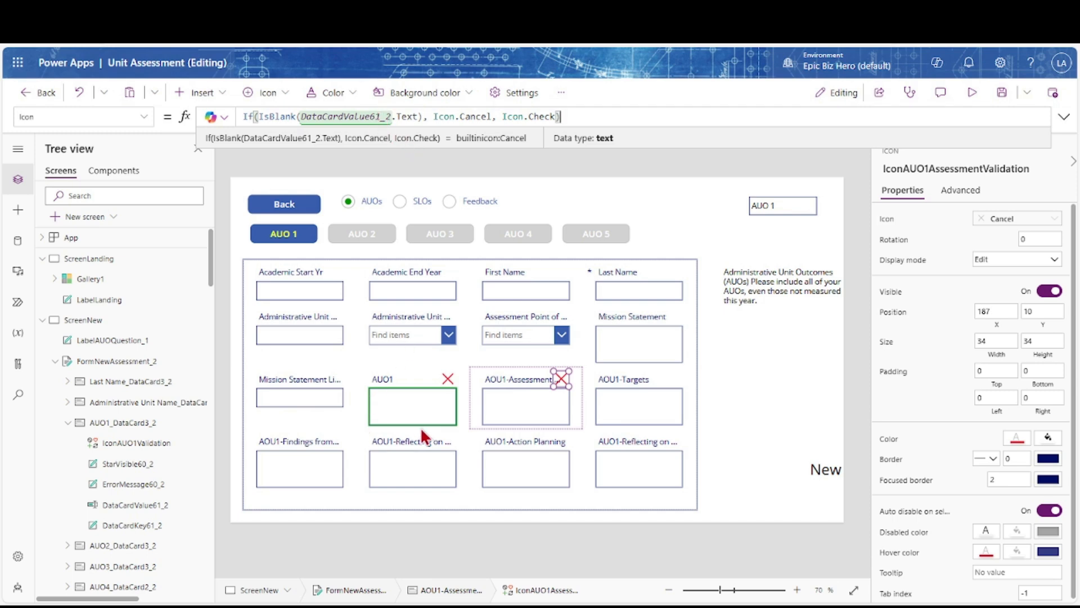
pyautogui.scroll(-10, 105, 483)
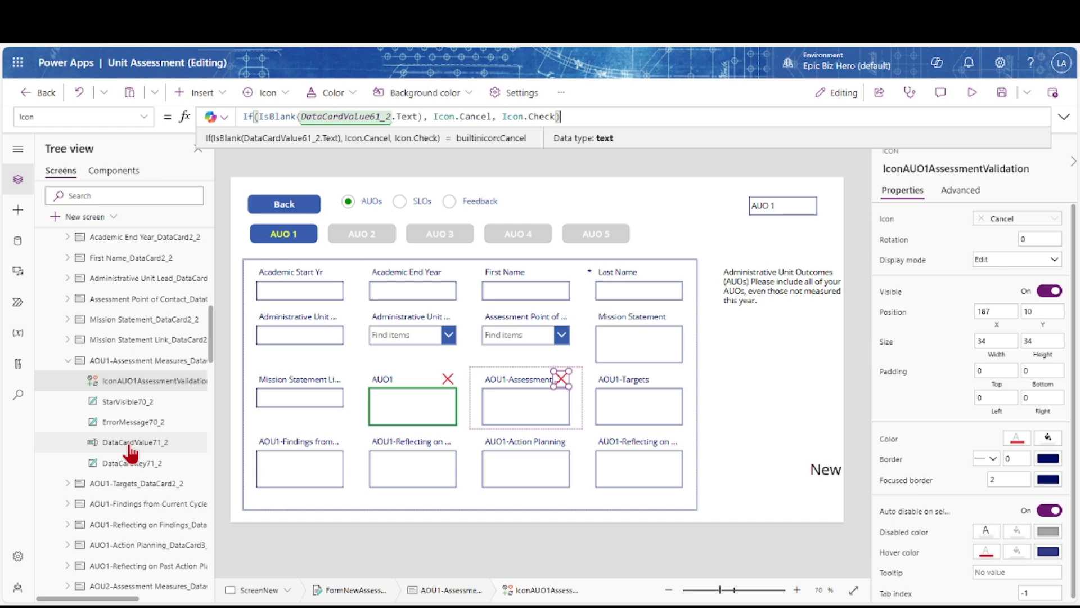
pyautogui.click(130, 443)
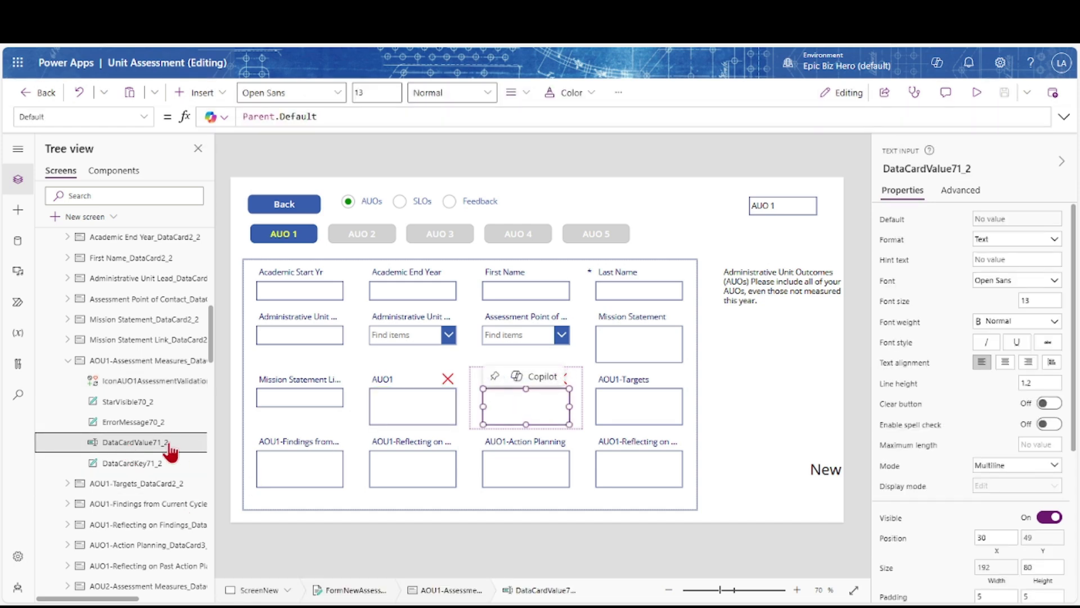
pyautogui.doubleClick(169, 442)
pyautogui.click(113, 454)
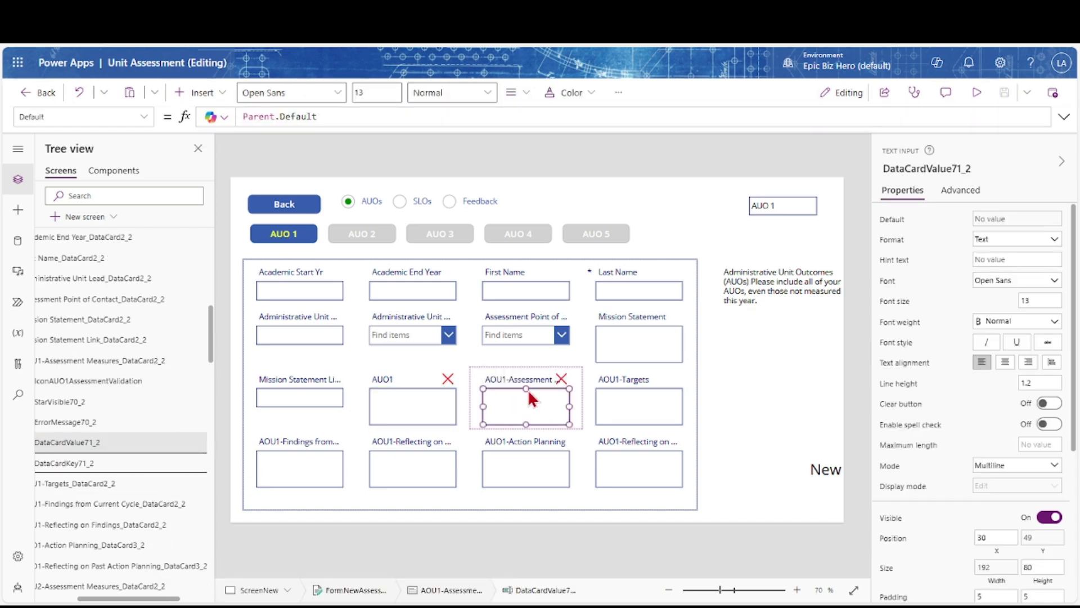
# Change the icon's Icon and Color formulas from DataCardValue61_2 to DataCardValue71_2 and save
pyautogui.click(563, 378)
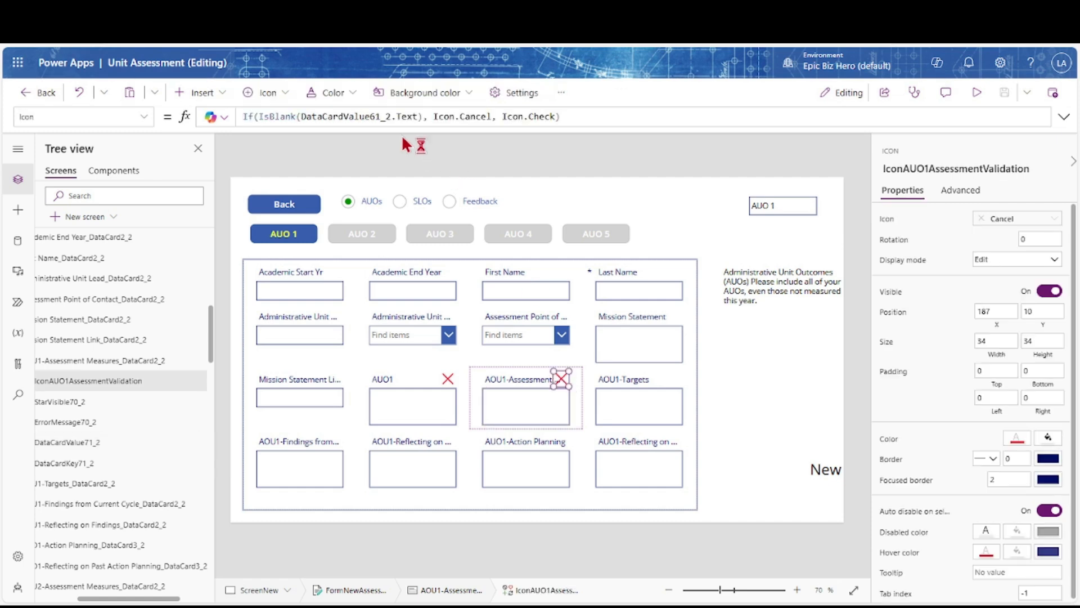
pyautogui.click(376, 117)
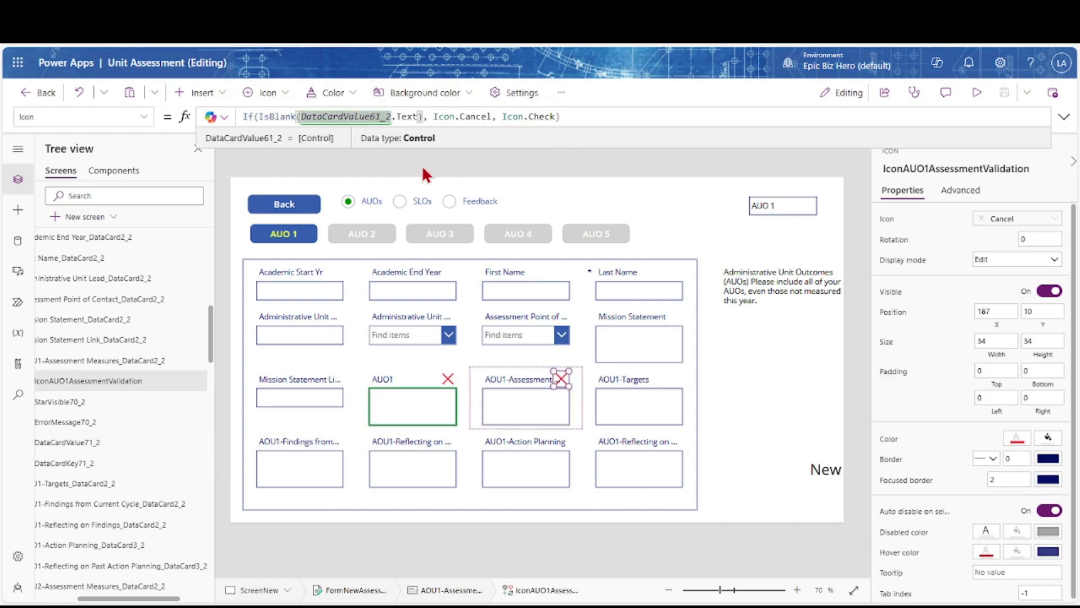
pyautogui.press('BackSpace')
pyautogui.write('7')
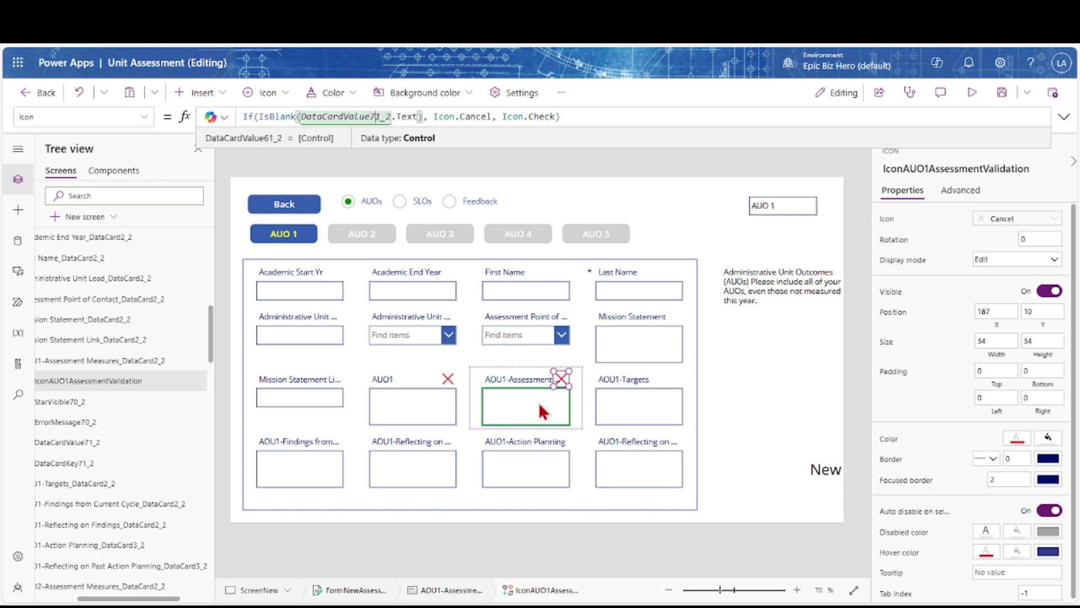
pyautogui.click(894, 443)
pyautogui.click(376, 116)
pyautogui.press('BackSpace')
pyautogui.write('7')
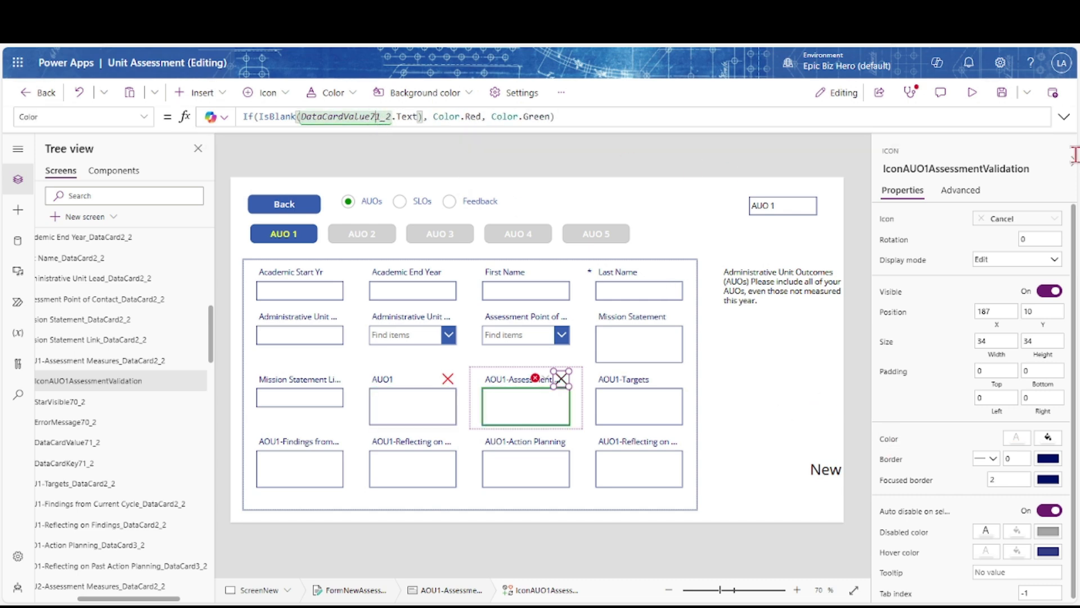
pyautogui.click(1002, 95)
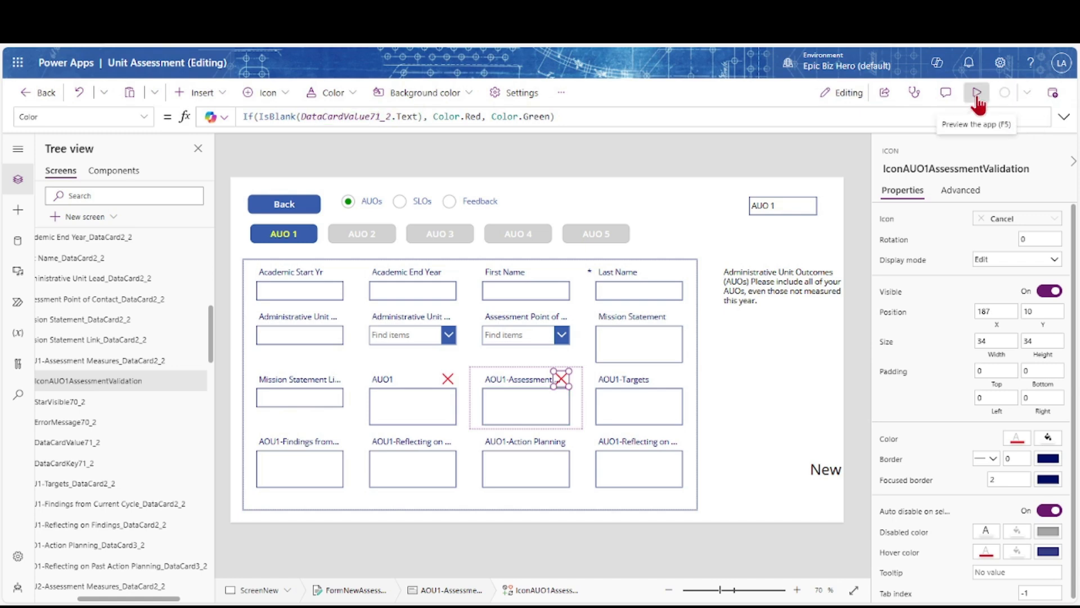
# Preview the app, type test text into the AUO1 fields to check the icons, then close
pyautogui.click(978, 96)
pyautogui.click(539, 416)
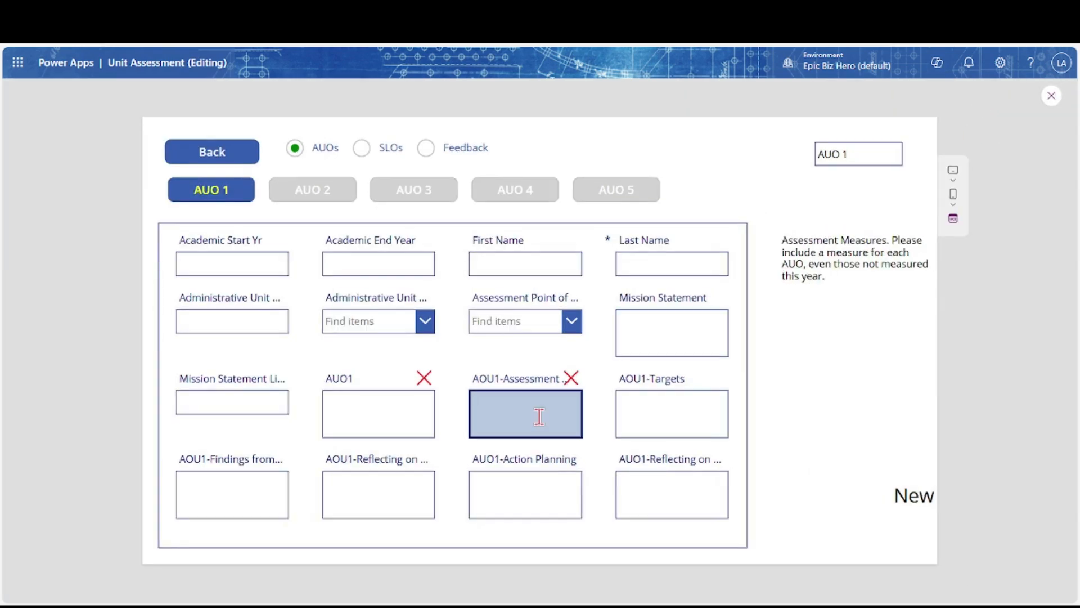
pyautogui.click(430, 411)
pyautogui.write('Test')
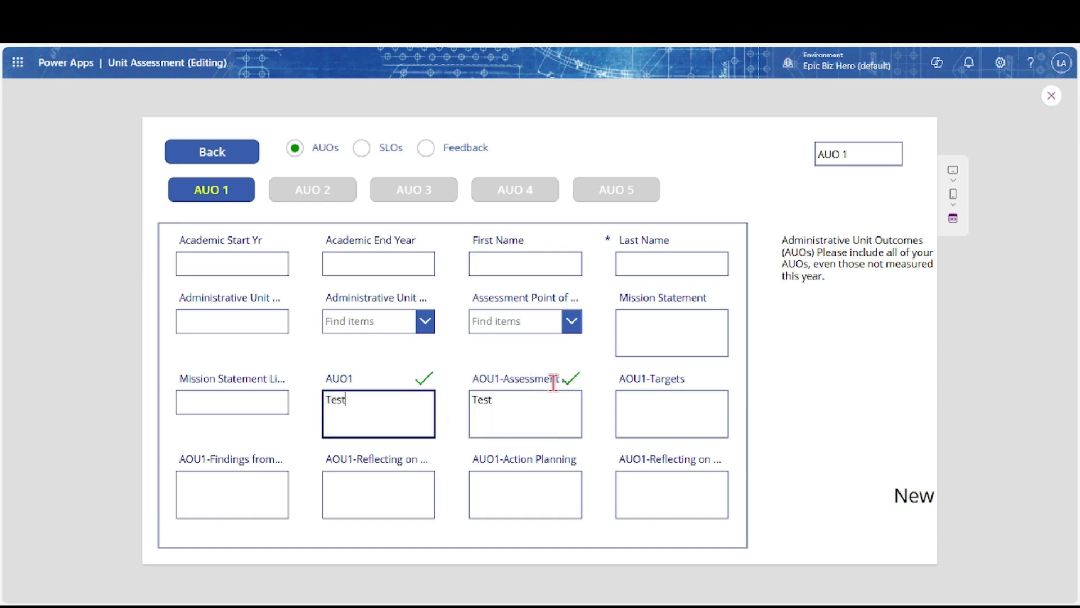
pyautogui.click(1049, 103)
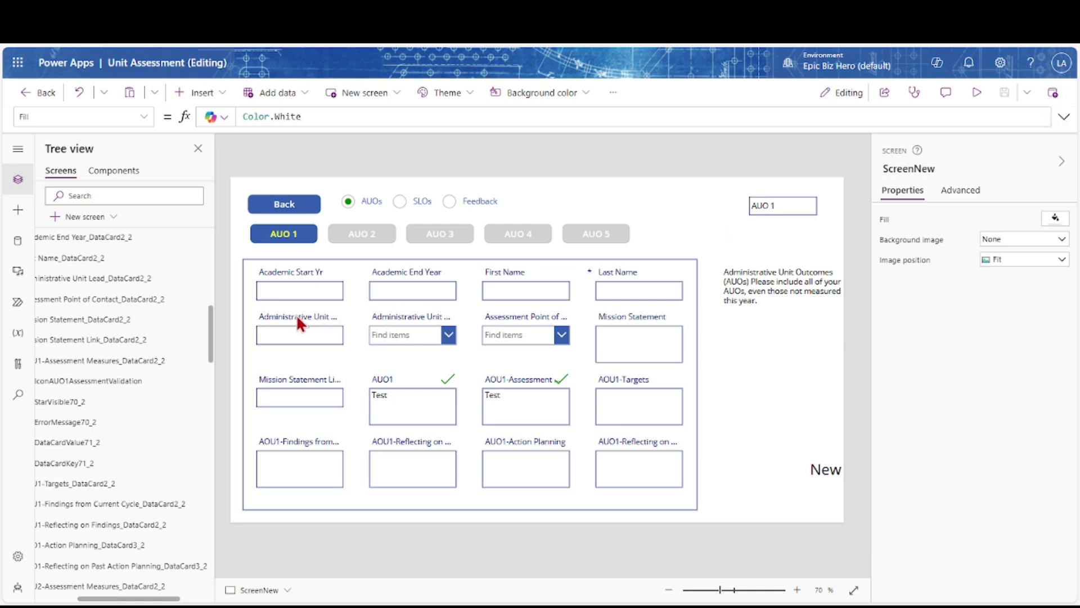
# Paste the validation icon into the AOU1-Targets card with Unlock and add, at X 187
pyautogui.click(560, 376)
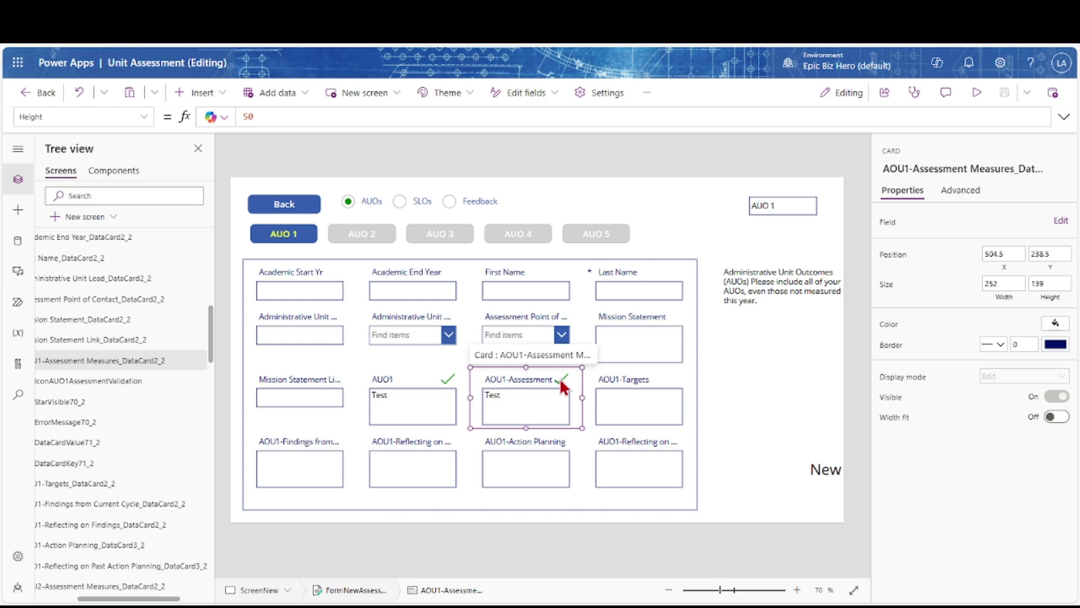
pyautogui.click(560, 378)
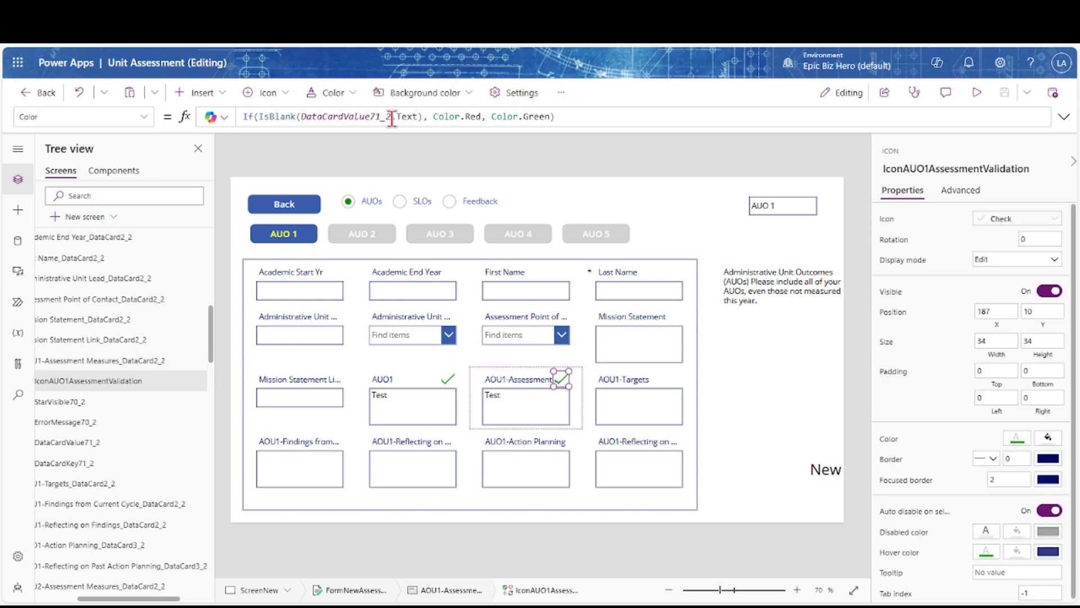
pyautogui.click(887, 219)
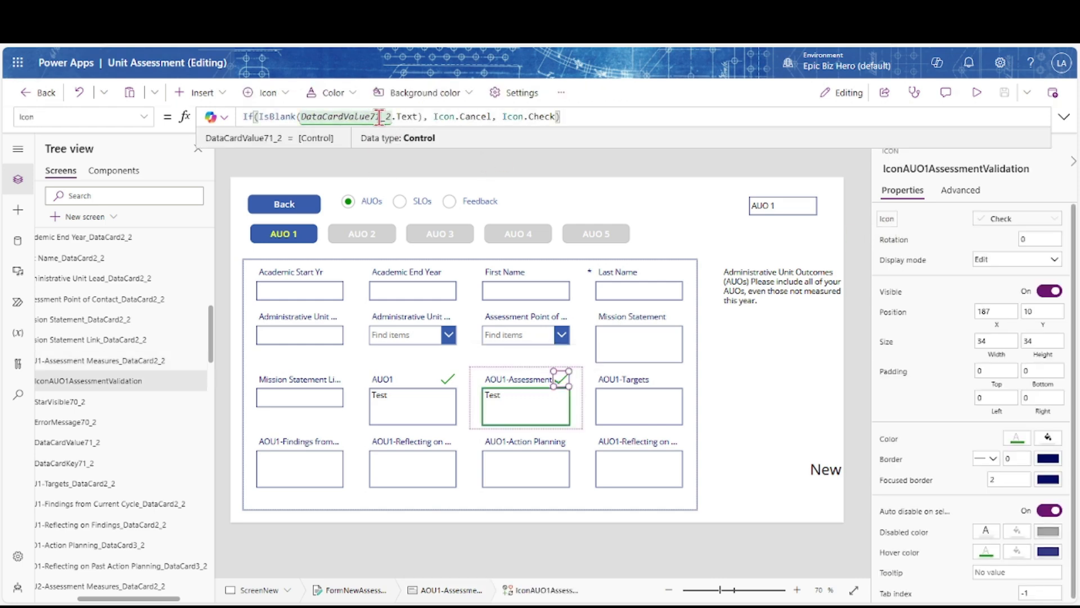
pyautogui.click(632, 409)
pyautogui.hotkey('ctrl', 'v')
pyautogui.click(586, 378)
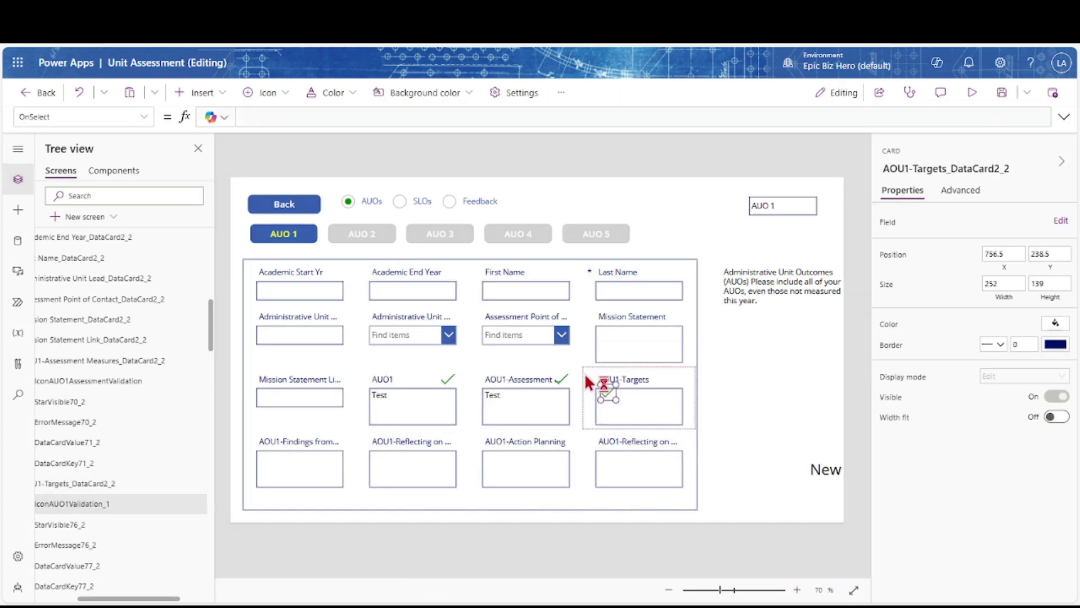
pyautogui.doubleClick(993, 311)
pyautogui.write('187')
pyautogui.press('Tab')
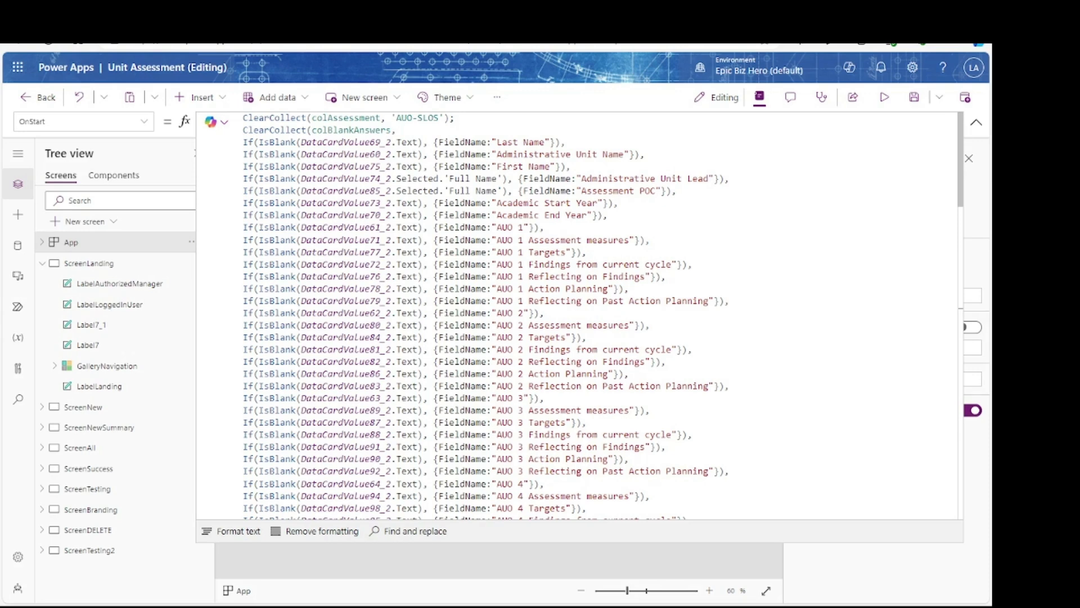
# Scroll down through the long colBlankAnswers OnStart formula to review it
pyautogui.scroll(-1, 579, 315)
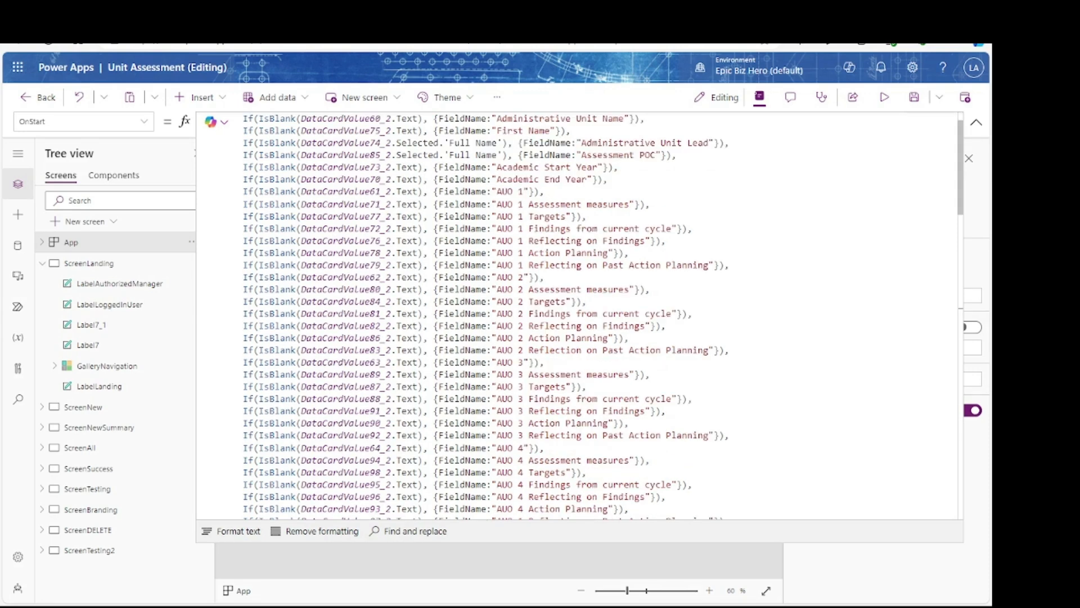
pyautogui.scroll(-2, 579, 315)
pyautogui.scroll(-2, 580, 315)
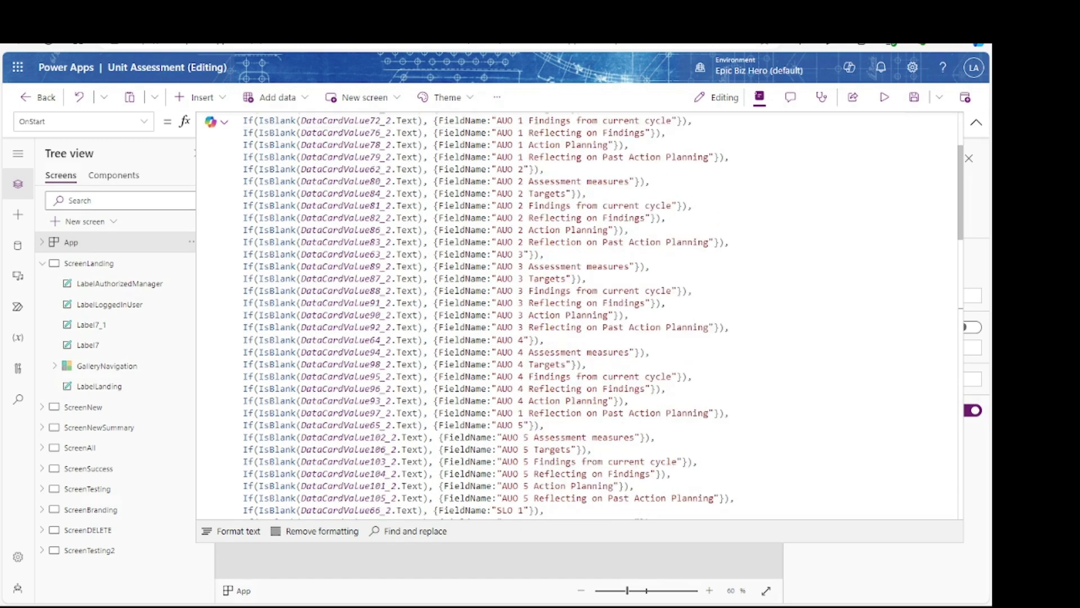
pyautogui.scroll(-2, 579, 315)
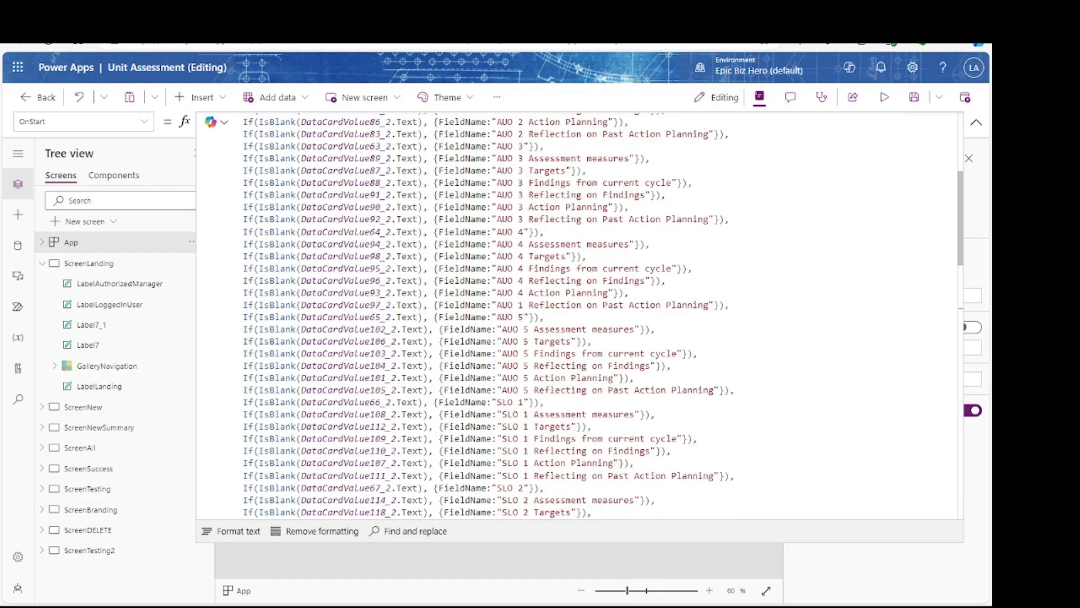
pyautogui.scroll(-3, 579, 315)
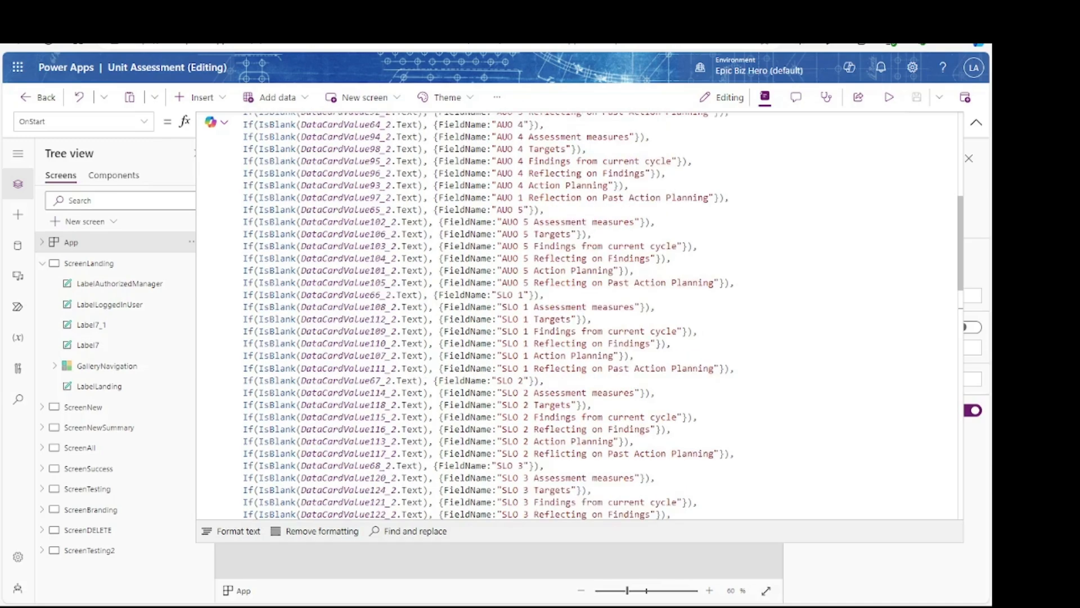
pyautogui.scroll(-1, 579, 315)
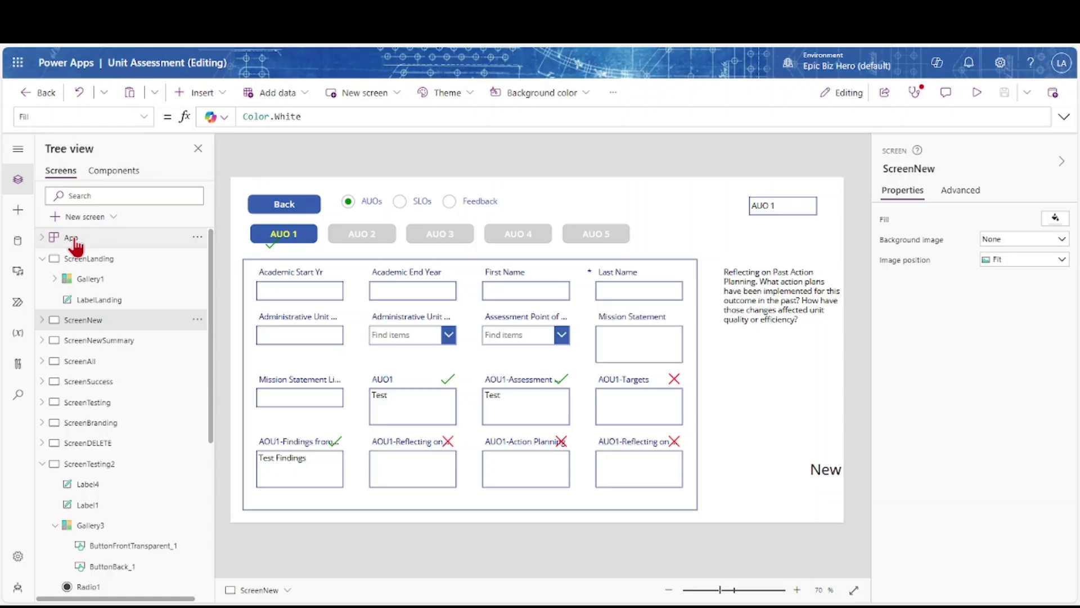
# In App OnStart, enlarge the formula bar and begin a new line ClearCollect(colBlankAnswers,
pyautogui.click(74, 239)
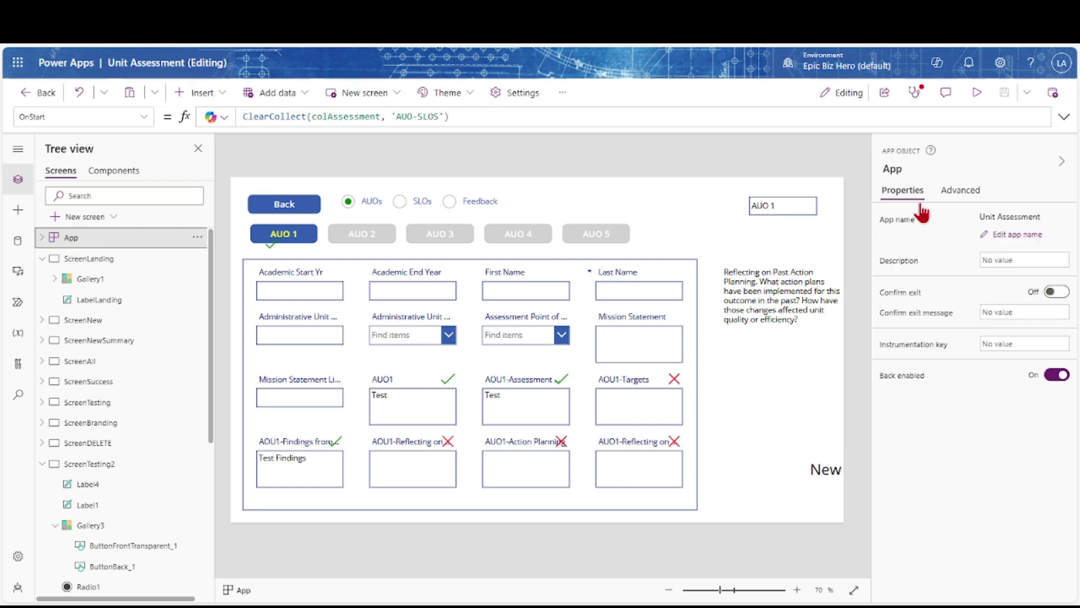
pyautogui.moveTo(916, 128); pyautogui.dragTo(909, 227)
pyautogui.hotkey('shift', 'Return')
pyautogui.write('ClearCollect')
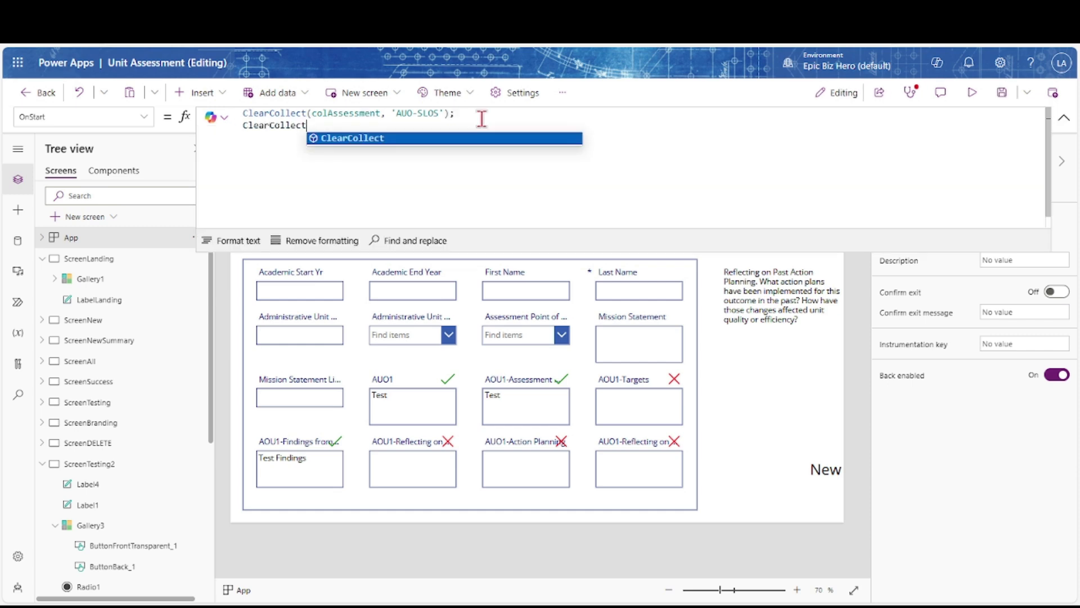
pyautogui.write('(colBlankAnswers,')
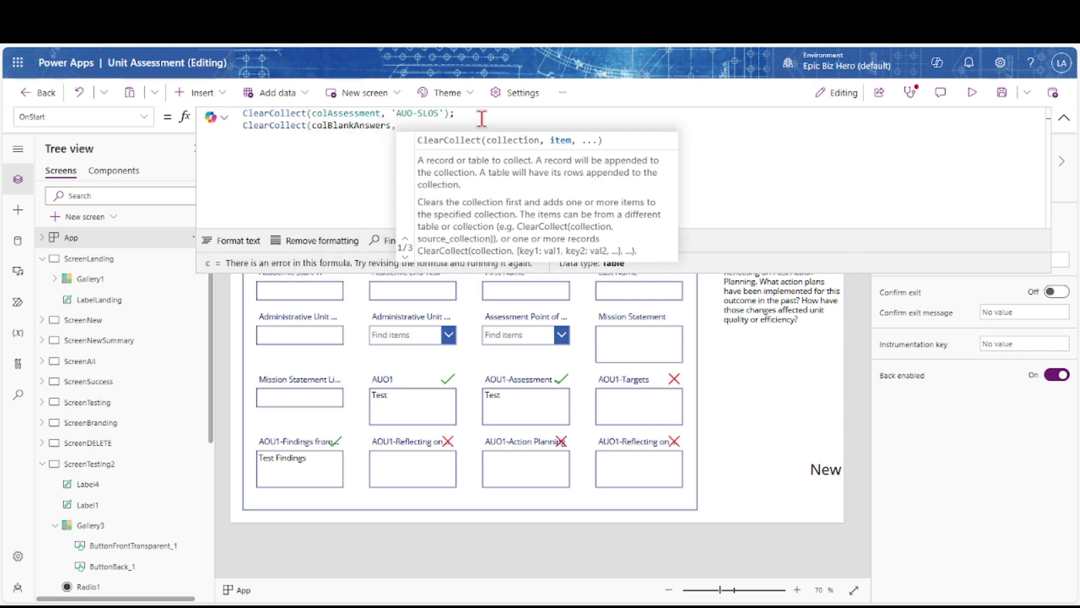
# Add the line If(IsBlank(DataCardValue61_2.Text), {FieldName:"AUO 1"}), and select it
pyautogui.hotkey('shift', 'Return')
pyautogui.write('If')
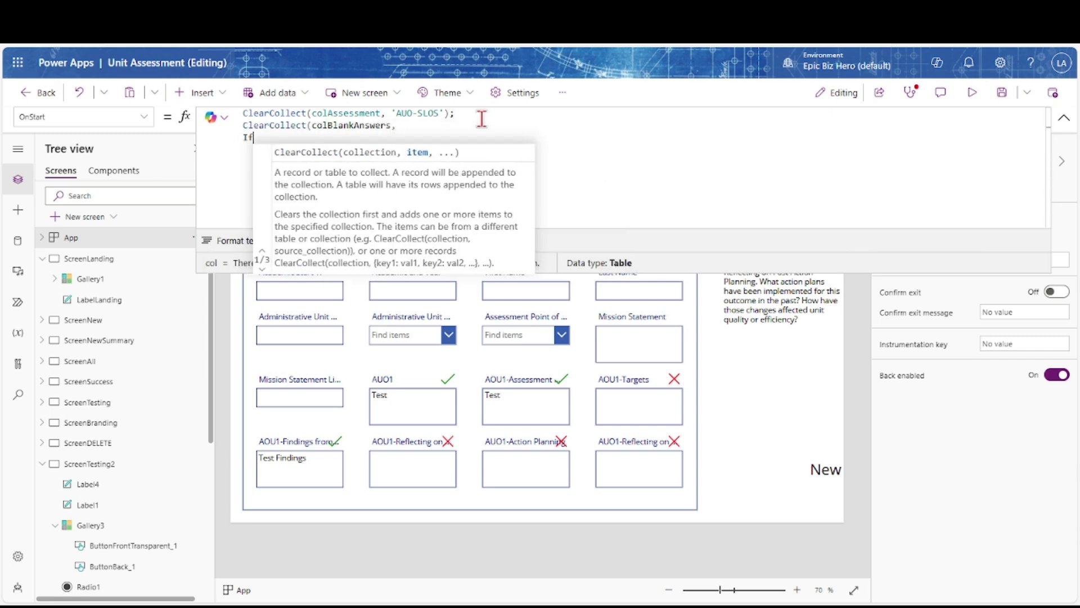
pyautogui.write('(isblank(DataCardValue')
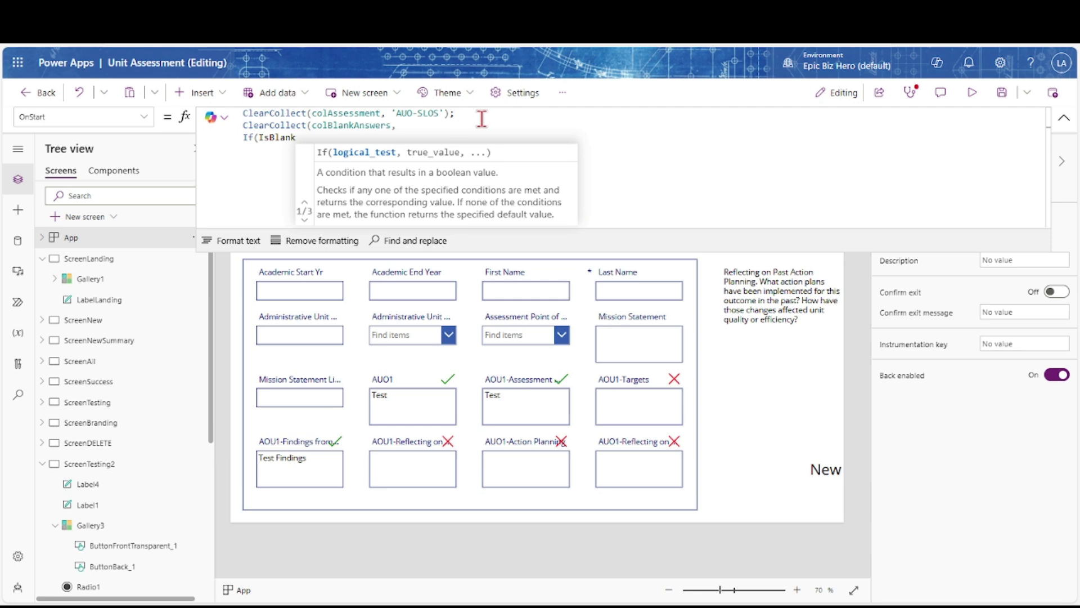
pyautogui.scroll(-3, 96, 445)
pyautogui.scroll(3, 96, 450)
pyautogui.click(42, 320)
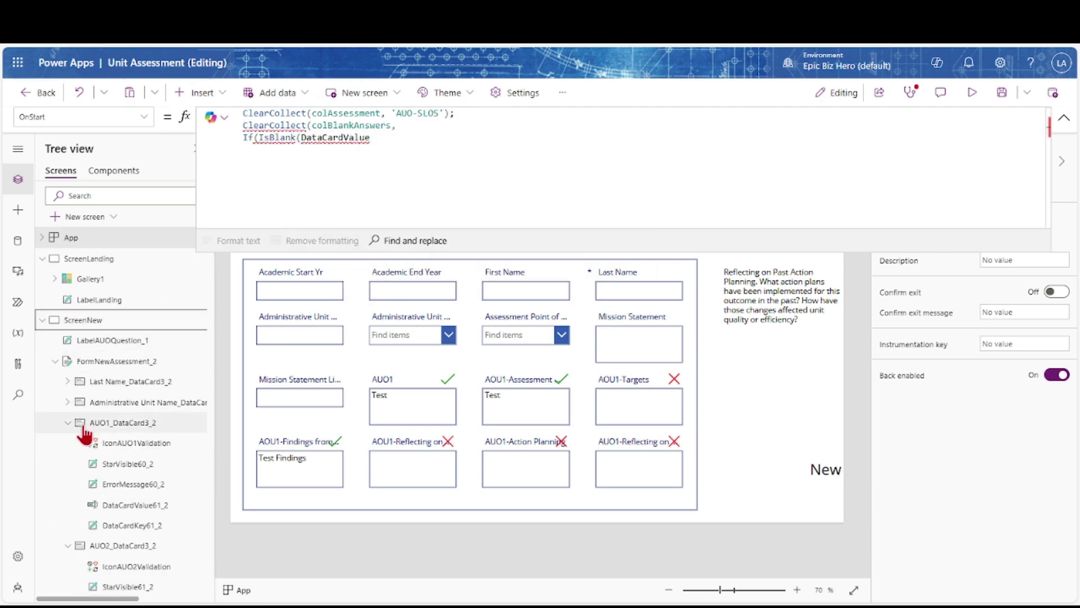
pyautogui.click(394, 136)
pyautogui.write('61_2')
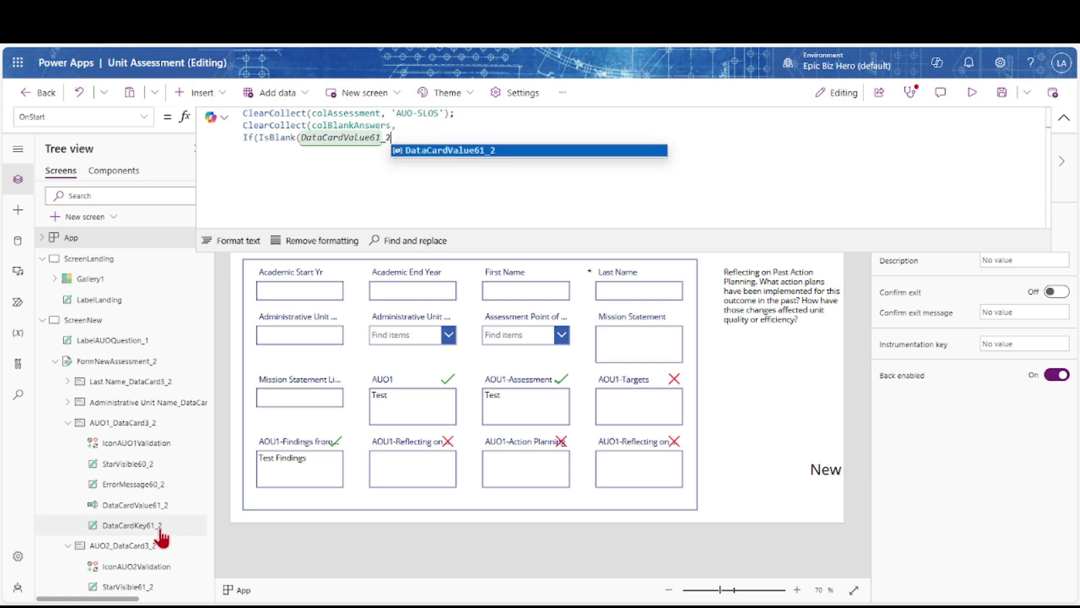
pyautogui.write('.Text), {FieldName:')
pyautogui.write('1"}),')
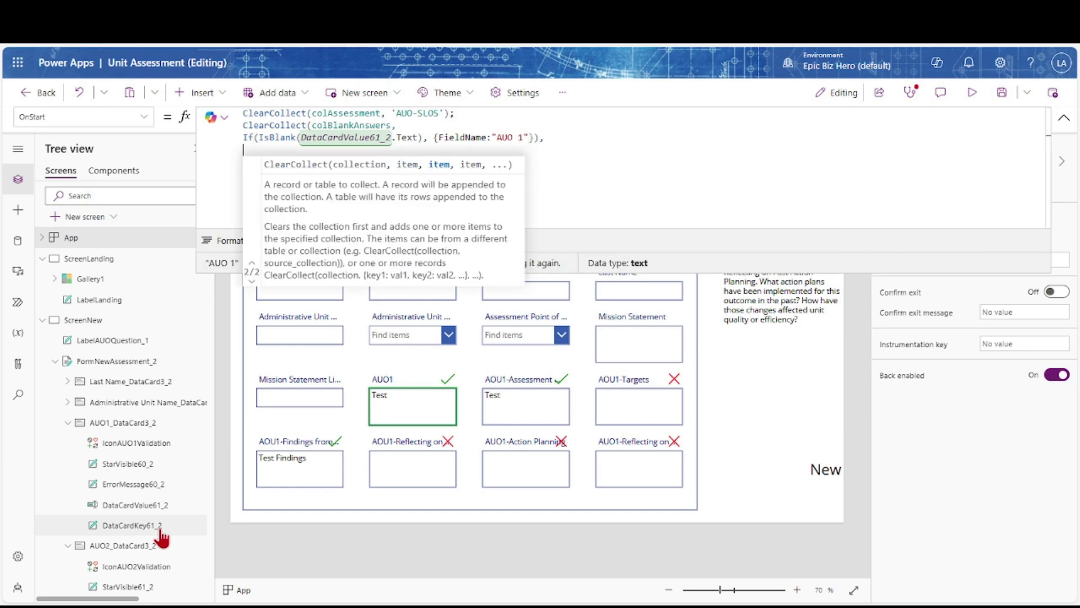
pyautogui.moveTo(228, 140); pyautogui.dragTo(260, 162)
pyautogui.hotkey('ctrl', 'c')
# Paste the AUO 1 If line five more times below the original
pyautogui.click(258, 164)
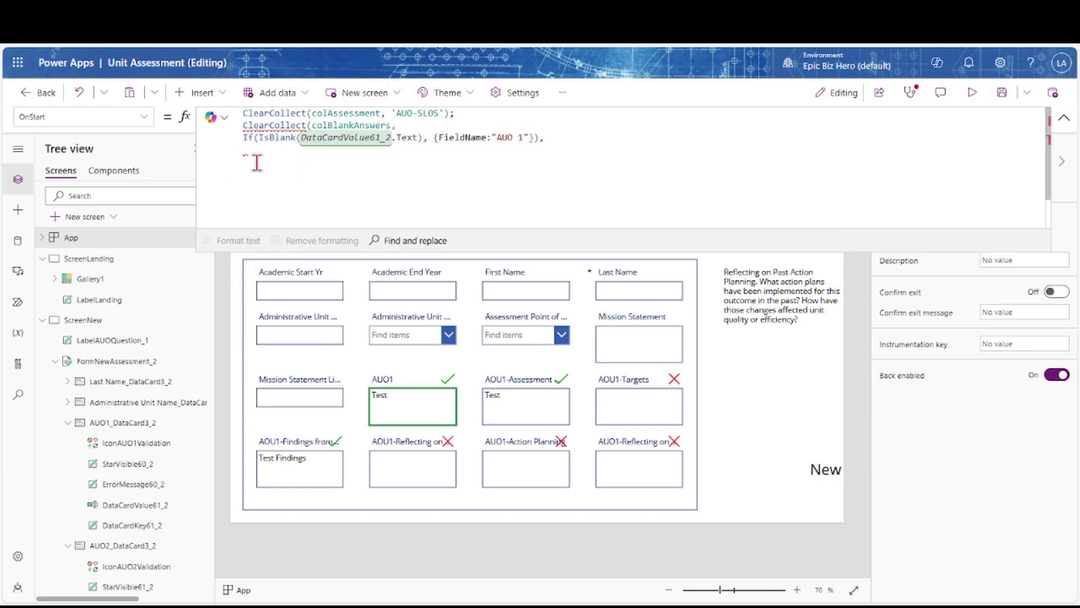
pyautogui.hotkey('ctrl', 'v')
pyautogui.press('Return')
pyautogui.hotkey('ctrl', 'v')
pyautogui.hotkey('ctrl', 'v')
pyautogui.press('Return')
pyautogui.hotkey('ctrl', 'v')
pyautogui.press('Return')
pyautogui.hotkey('ctrl', 'v')
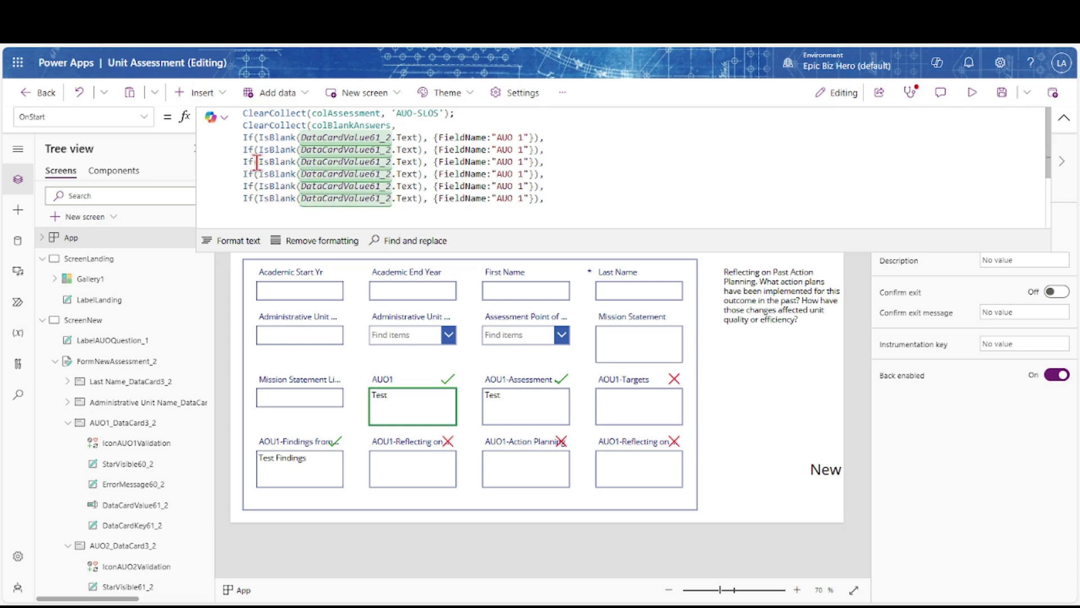
pyautogui.scroll(-9, 120, 523)
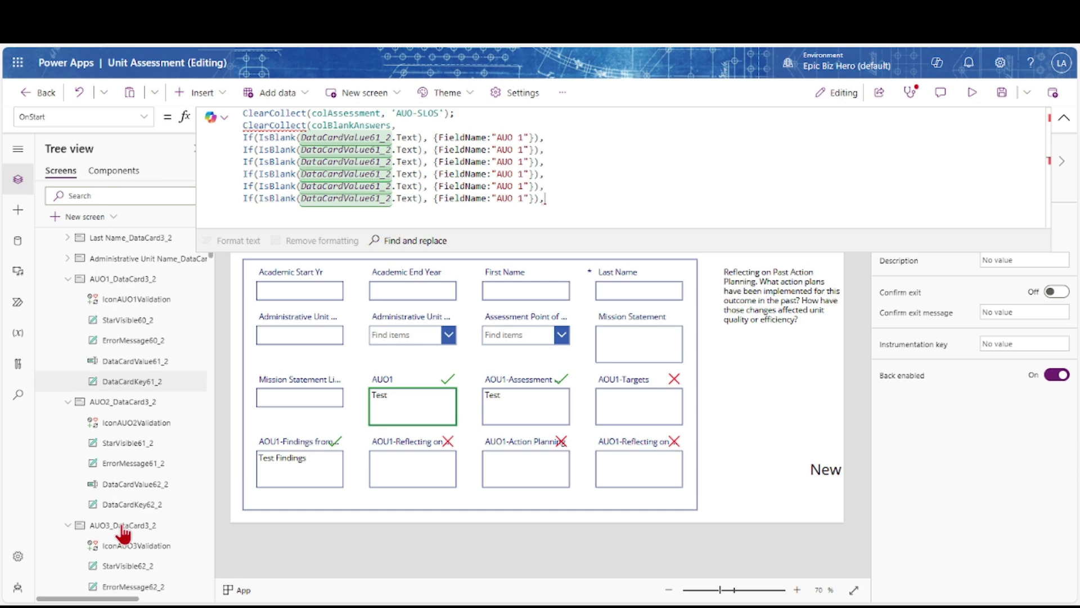
pyautogui.scroll(-10, 123, 532)
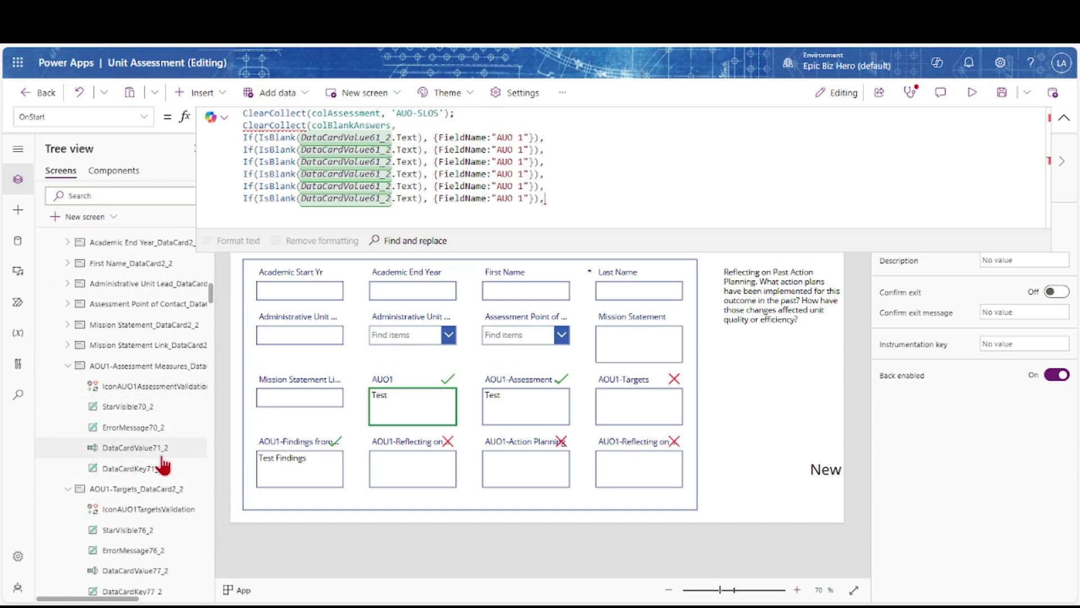
# Edit the second and third lines for Assessment Measures and Targets, updating their DataCardValue numbers
pyautogui.press('Left')
pyautogui.press('Left')
pyautogui.press('Left')
pyautogui.press('Left')
pyautogui.press('Left')
pyautogui.press('Left')
pyautogui.press('Left')
pyautogui.press('Left')
pyautogui.press('Left')
pyautogui.press('Left')
pyautogui.press('Left')
pyautogui.press('Left')
pyautogui.press('Left')
pyautogui.press('Left')
pyautogui.press('Left')
pyautogui.press('Left')
pyautogui.press('Left')
pyautogui.press('Left')
pyautogui.press('Left')
pyautogui.press('Left')
pyautogui.press('BackSpace')
pyautogui.write('7')
pyautogui.press('Right')
pyautogui.press('Right')
pyautogui.press('Right')
pyautogui.press('Right')
pyautogui.press('Right')
pyautogui.press('Right')
pyautogui.press('Right')
pyautogui.press('Right')
pyautogui.press('Right')
pyautogui.press('Right')
pyautogui.press('Right')
pyautogui.press('Right')
pyautogui.press('Right')
pyautogui.press('Right')
pyautogui.press('Right')
pyautogui.write('Assessment Measur')
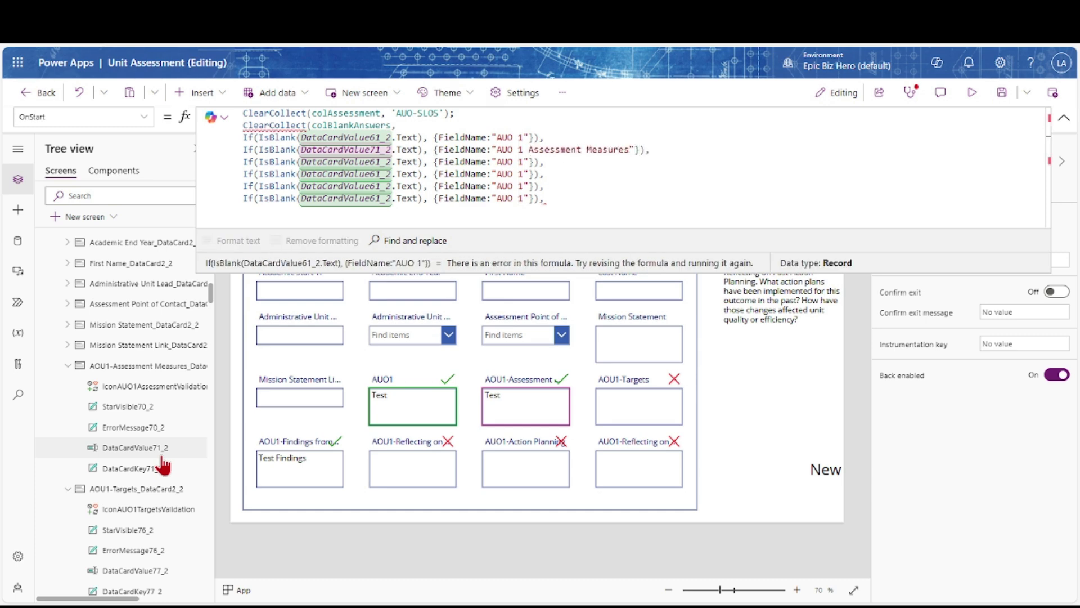
pyautogui.scroll(-3, 162, 458)
pyautogui.scroll(-5, 162, 458)
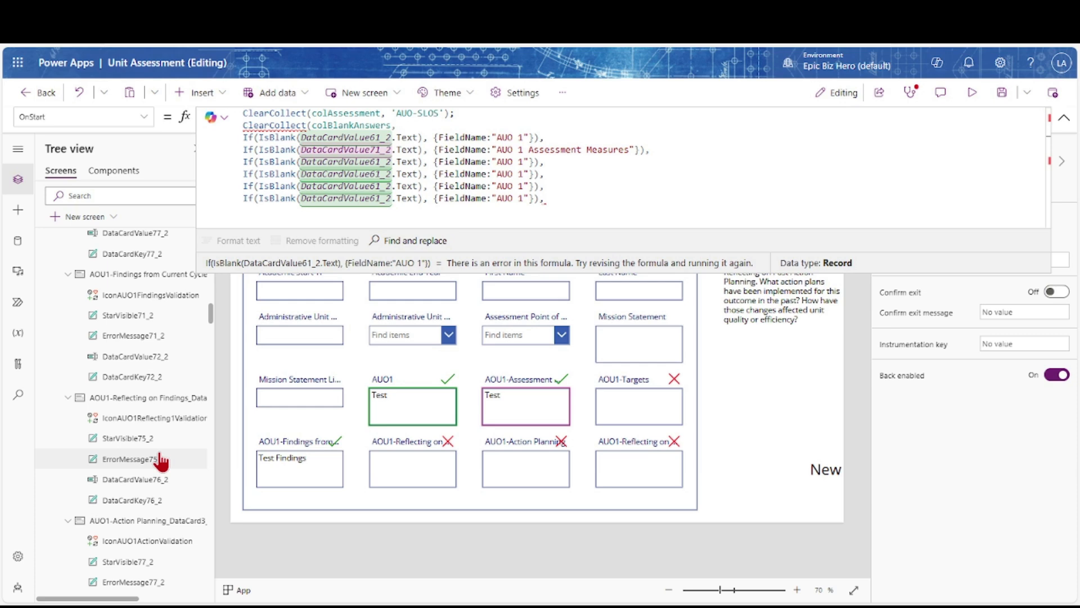
pyautogui.scroll(6, 130, 349)
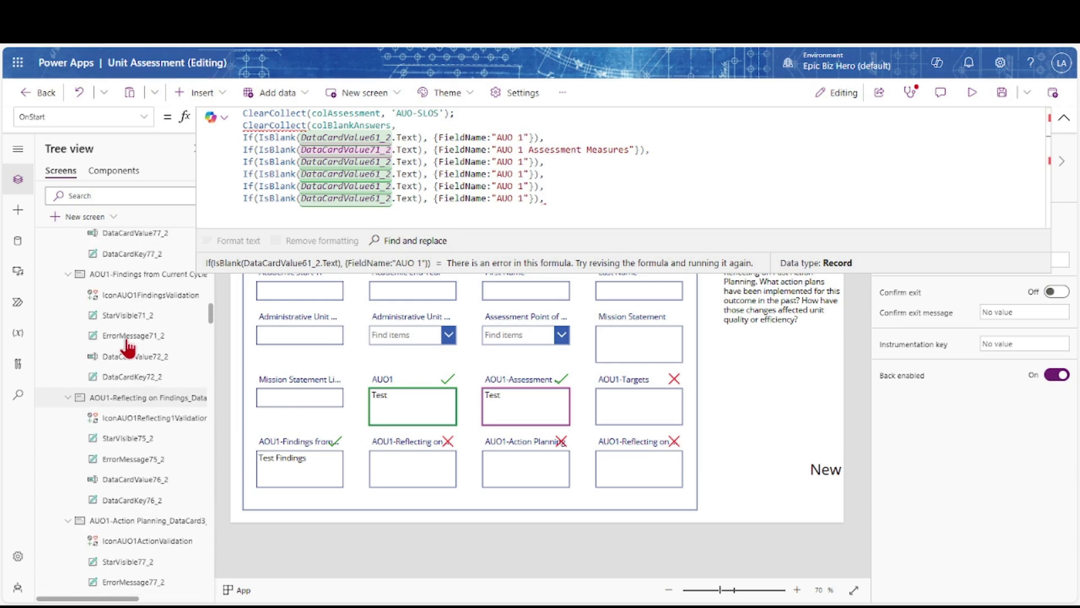
pyautogui.press('Left')
pyautogui.press('Left')
pyautogui.press('Left')
pyautogui.press('Left')
pyautogui.press('Left')
pyautogui.press('Left')
pyautogui.press('Left')
pyautogui.press('Left')
pyautogui.press('Left')
pyautogui.press('Left')
pyautogui.press('Left')
pyautogui.press('Left')
pyautogui.press('Left')
pyautogui.press('Left')
pyautogui.press('Left')
pyautogui.press('Left')
pyautogui.press('Left')
pyautogui.press('Left')
pyautogui.press('Left')
pyautogui.press('Left')
pyautogui.press('BackSpace')
pyautogui.press('BackSpace')
pyautogui.write('77')
pyautogui.press('Right')
pyautogui.press('Right')
pyautogui.press('Right')
pyautogui.press('Right')
pyautogui.press('Right')
pyautogui.press('Right')
pyautogui.press('Right')
pyautogui.press('Right')
pyautogui.press('Right')
pyautogui.press('Right')
pyautogui.press('Right')
pyautogui.press('Right')
pyautogui.press('Right')
pyautogui.press('Right')
pyautogui.press('Right')
pyautogui.press('Right')
pyautogui.press('Right')
pyautogui.press('Right')
pyautogui.press('Right')
pyautogui.press('Right')
pyautogui.write('Targets')
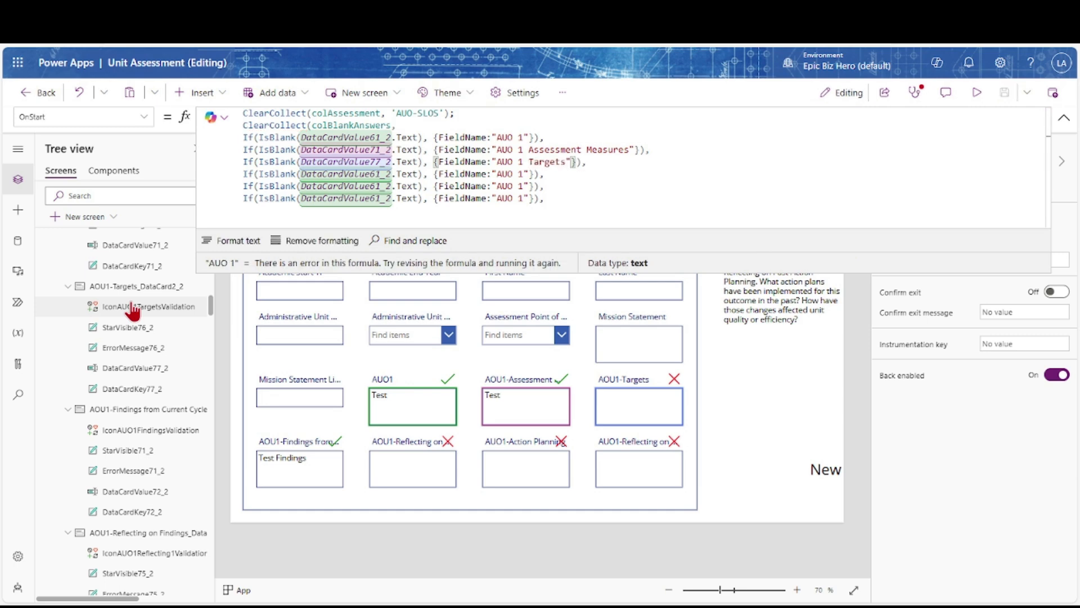
# Edit the fourth and fifth lines for Findings from current cycle (72) and Reflecting on Findings (76)
pyautogui.press('Left')
pyautogui.press('Left')
pyautogui.press('Left')
pyautogui.press('Left')
pyautogui.press('Left')
pyautogui.press('Left')
pyautogui.press('Left')
pyautogui.press('Left')
pyautogui.press('Left')
pyautogui.press('Left')
pyautogui.press('Left')
pyautogui.press('Left')
pyautogui.press('Left')
pyautogui.press('Left')
pyautogui.press('Left')
pyautogui.press('Left')
pyautogui.press('Left')
pyautogui.press('Left')
pyautogui.press('Left')
pyautogui.press('Left')
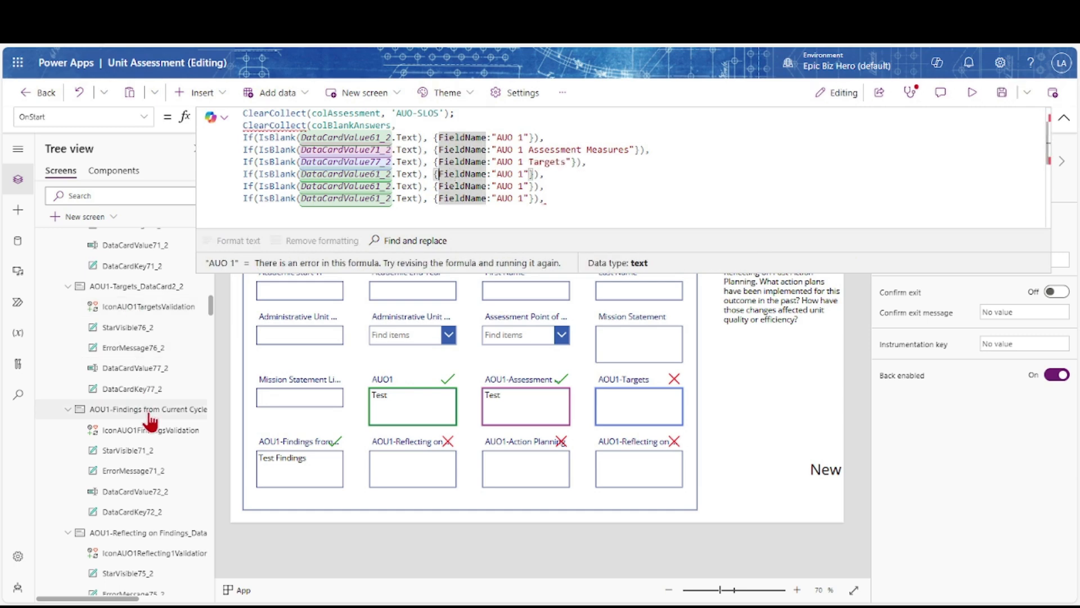
pyautogui.press('BackSpace')
pyautogui.press('BackSpace')
pyautogui.write('72')
pyautogui.press('Right')
pyautogui.press('Right')
pyautogui.press('Right')
pyautogui.press('Right')
pyautogui.press('Right')
pyautogui.press('Right')
pyautogui.press('Right')
pyautogui.press('Right')
pyautogui.press('Right')
pyautogui.press('Right')
pyautogui.press('Right')
pyautogui.press('Right')
pyautogui.press('Right')
pyautogui.press('Right')
pyautogui.press('Right')
pyautogui.press('Right')
pyautogui.press('Right')
pyautogui.press('Right')
pyautogui.press('Right')
pyautogui.press('Right')
pyautogui.write('Findings from current')
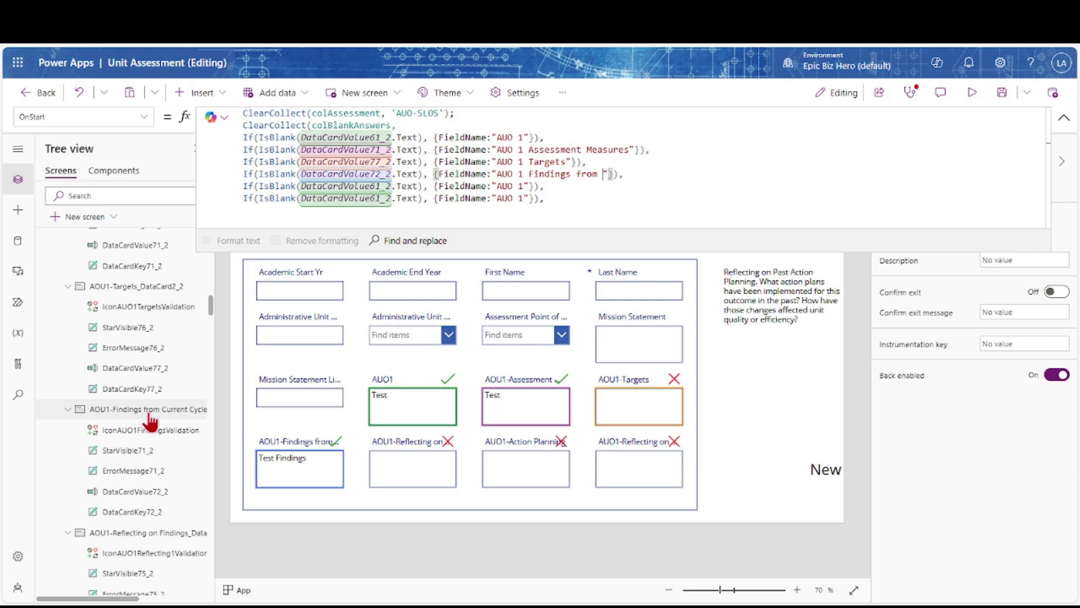
pyautogui.write(' cycle')
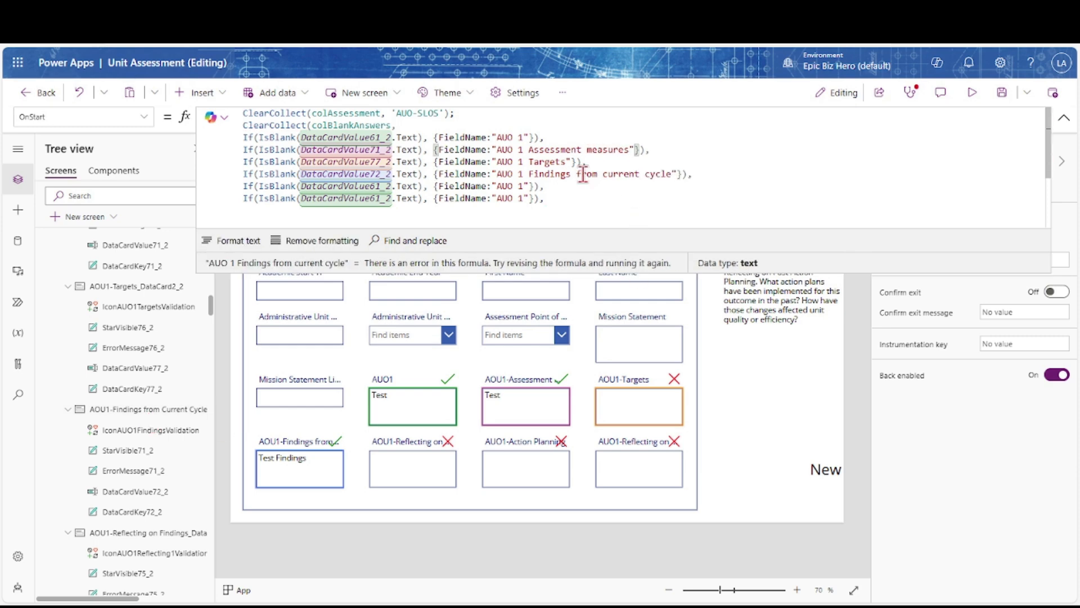
pyautogui.click(392, 186)
pyautogui.scroll(-1, 153, 485)
pyautogui.scroll(-1, 153, 485)
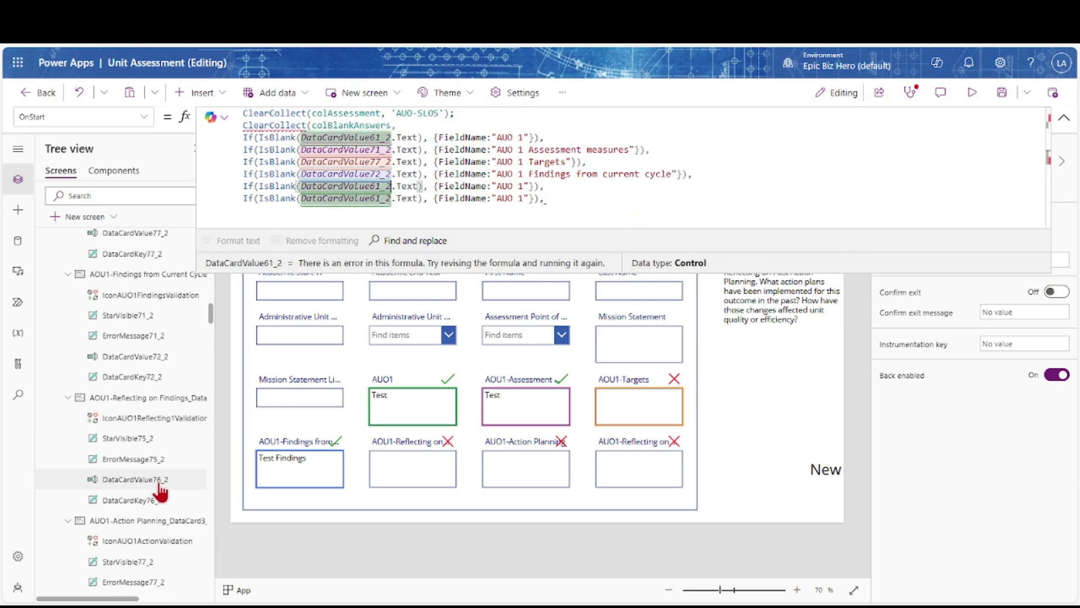
pyautogui.press('Left')
pyautogui.press('Left')
pyautogui.press('BackSpace')
pyautogui.press('BackSpace')
pyautogui.write('76')
pyautogui.press('End')
pyautogui.press('Left')
pyautogui.press('Left')
pyautogui.press('Left')
pyautogui.press('Left')
pyautogui.write('Reflecting on Findings')
# Edit the last line for Action Planning (78) and remove its trailing comma
pyautogui.press('Down')
pyautogui.scroll(-3, 155, 486)
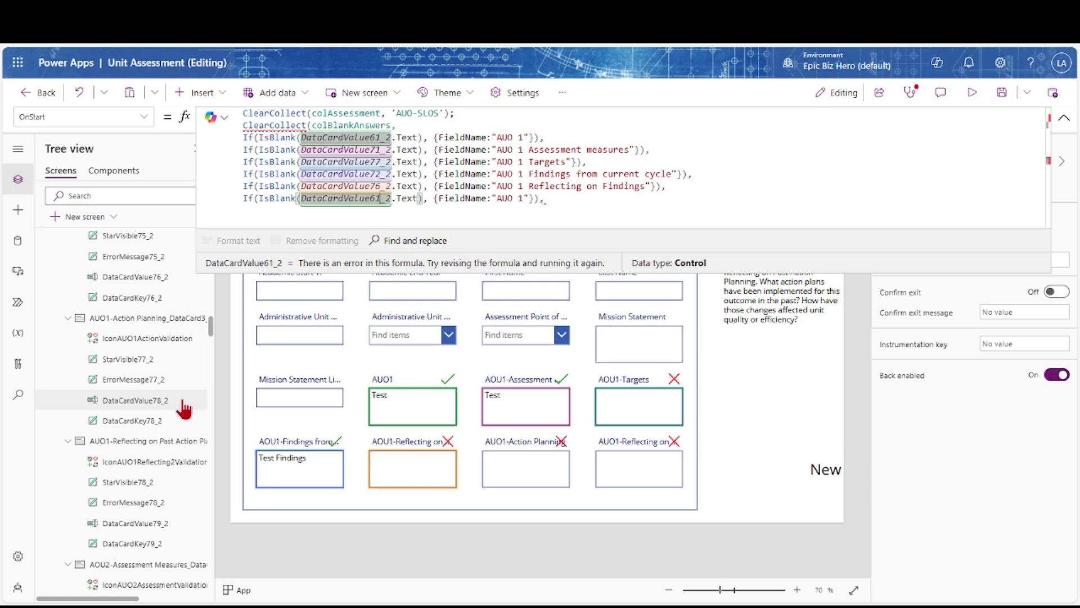
pyautogui.press('BackSpace')
pyautogui.press('BackSpace')
pyautogui.write('78')
pyautogui.press('End')
pyautogui.press('Left')
pyautogui.write('Action Planning')
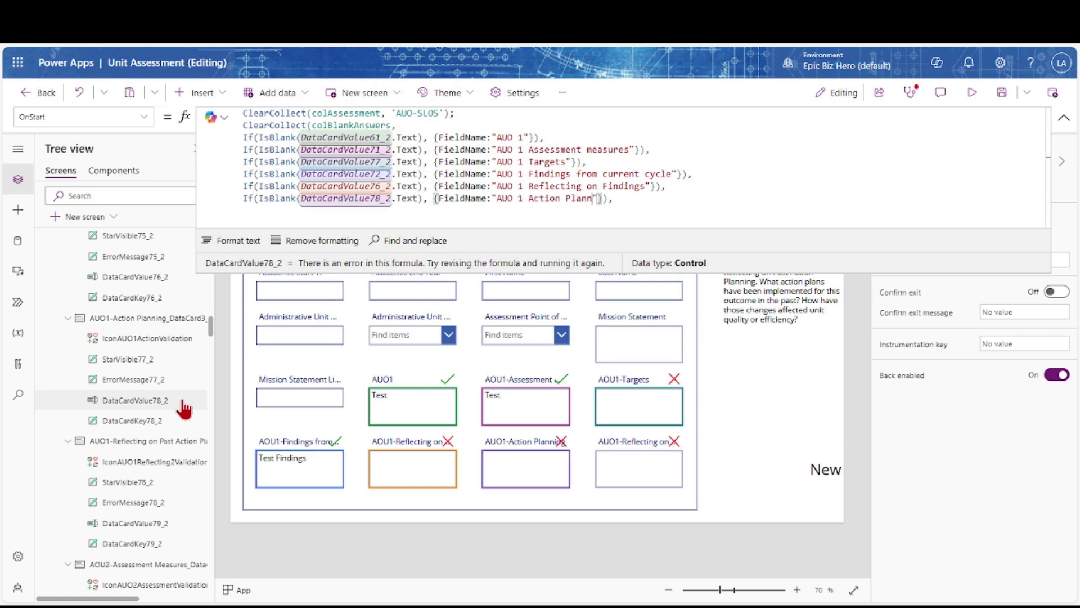
pyautogui.press('BackSpace')
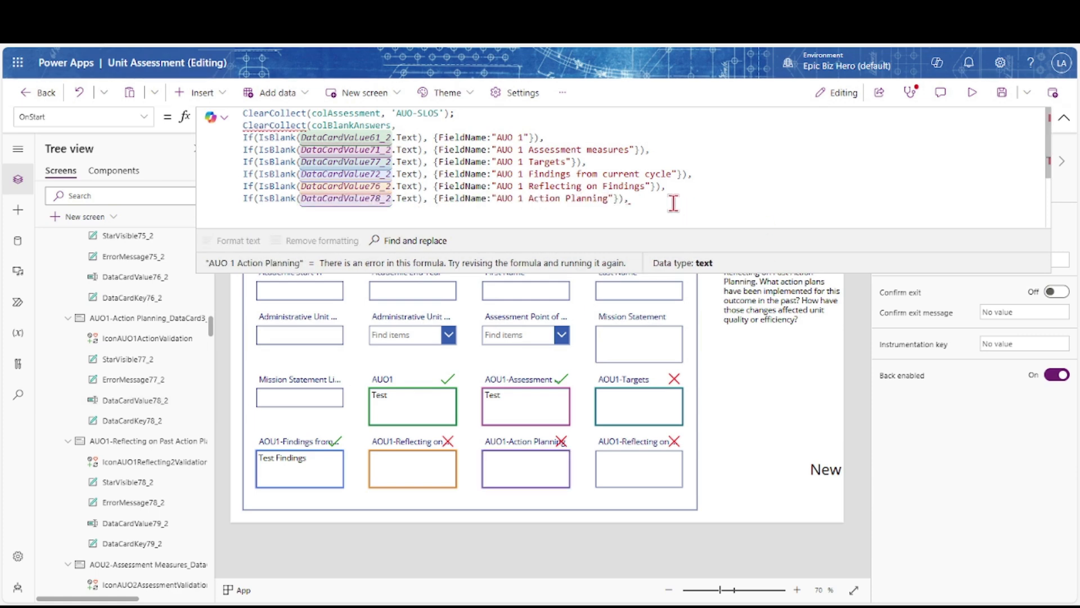
# Close the colBlankAnswers formula with ')' and run App's OnStart
pyautogui.write(')')
pyautogui.click(1064, 117)
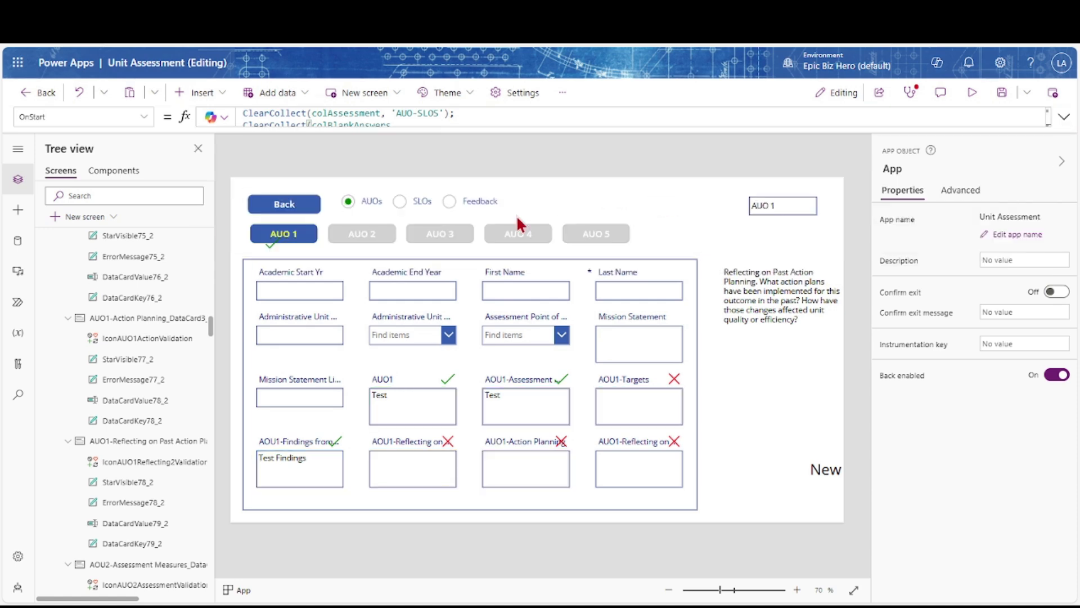
pyautogui.scroll(20, 181, 285)
pyautogui.hscroll(1, 185, 301)
pyautogui.click(187, 237)
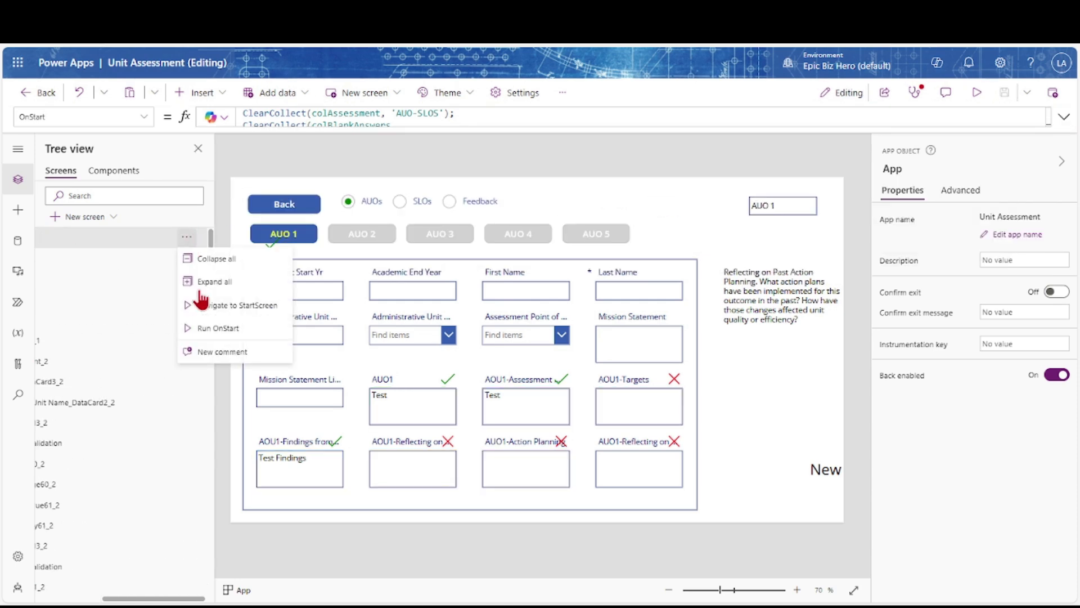
pyautogui.click(205, 333)
# Check the colBlankAnswers contents, rerun OnStart, and open the ScreenNewSummary screen
pyautogui.click(209, 262)
pyautogui.click(186, 237)
pyautogui.click(199, 333)
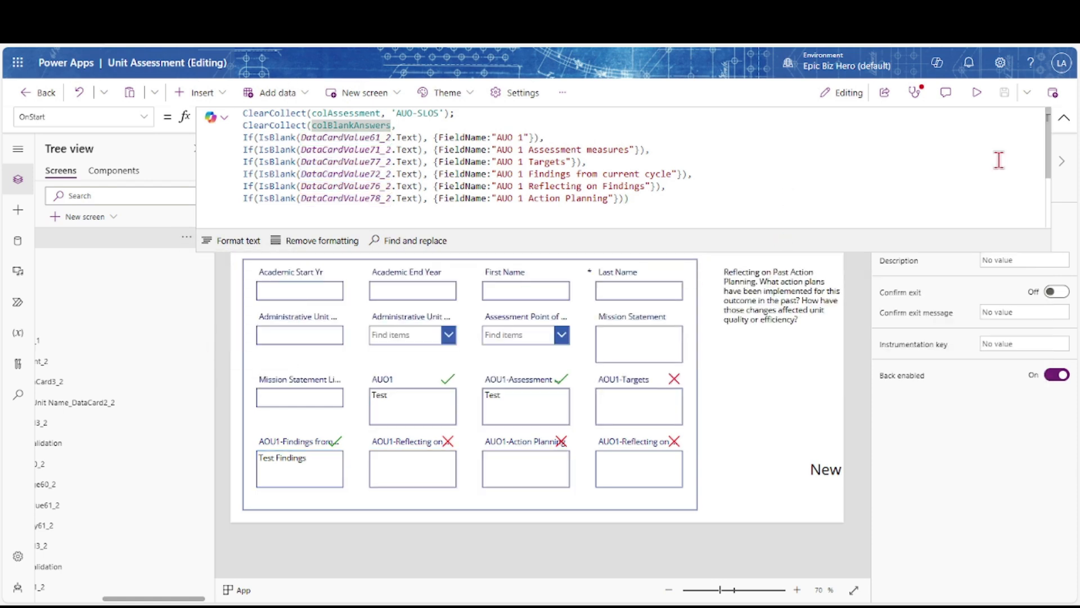
pyautogui.click(1063, 118)
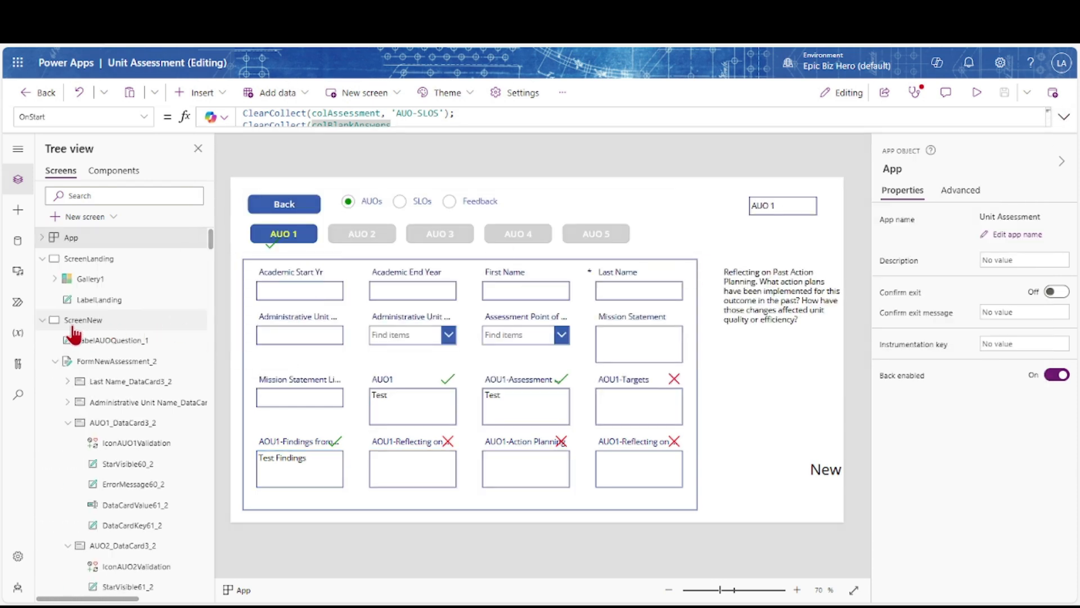
pyautogui.click(42, 320)
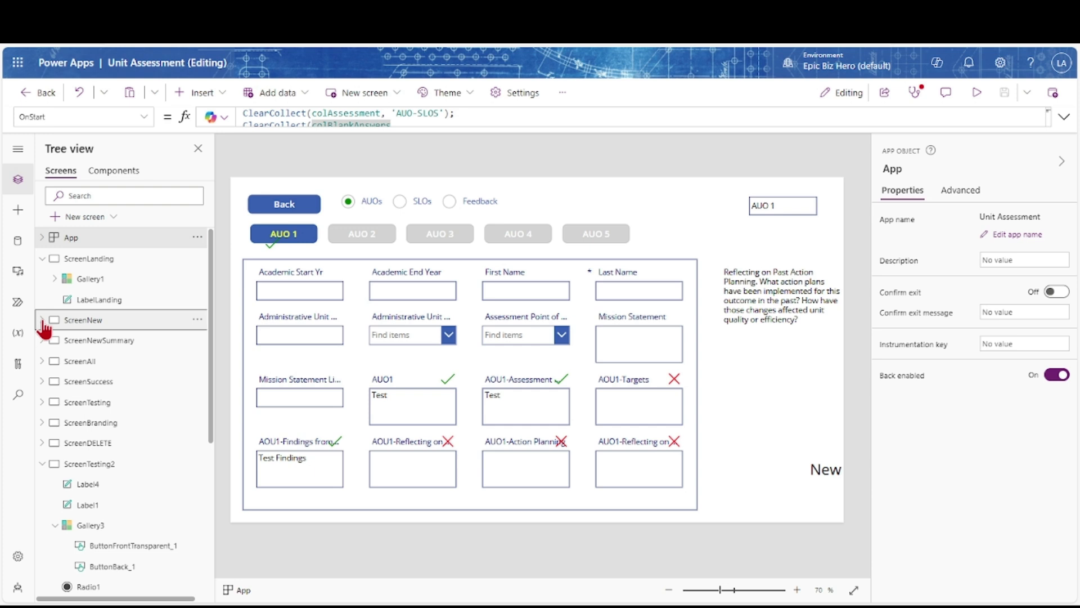
pyautogui.click(82, 341)
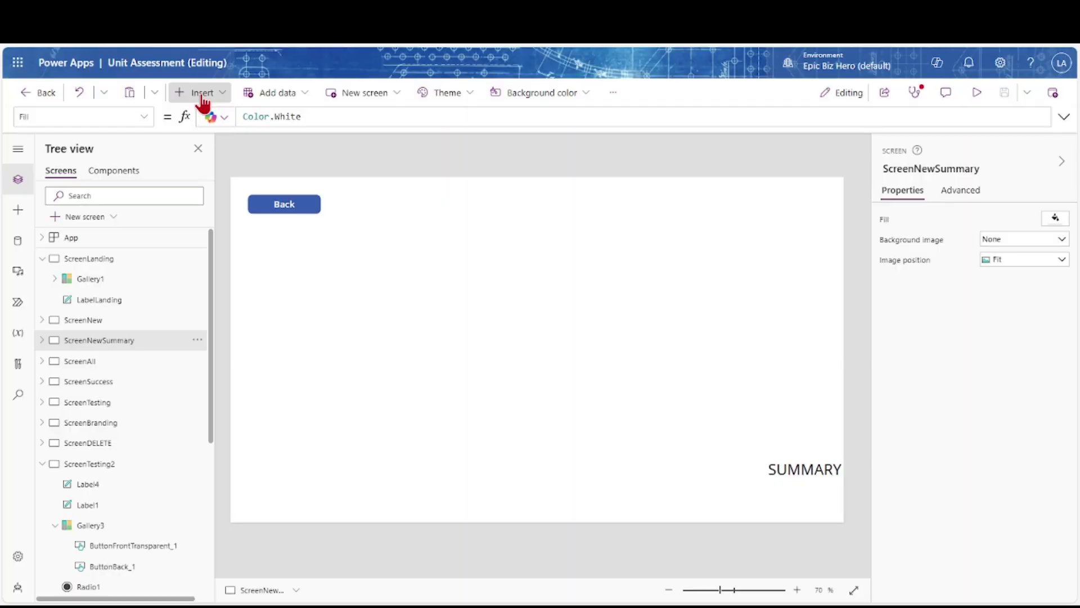
# Insert a vertical gallery and move it below the Back button
pyautogui.click(201, 93)
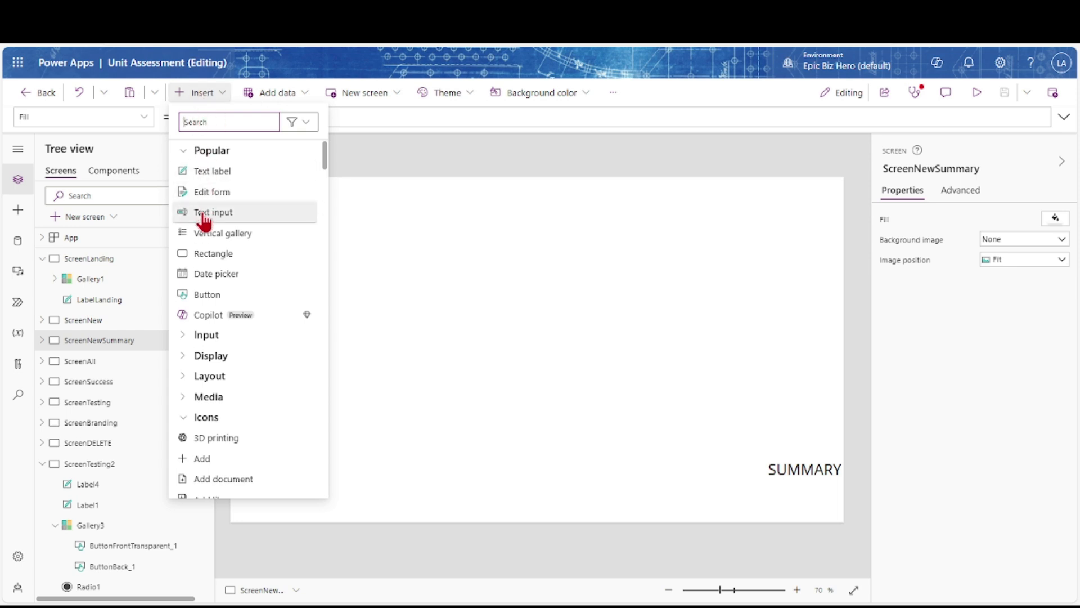
pyautogui.click(200, 233)
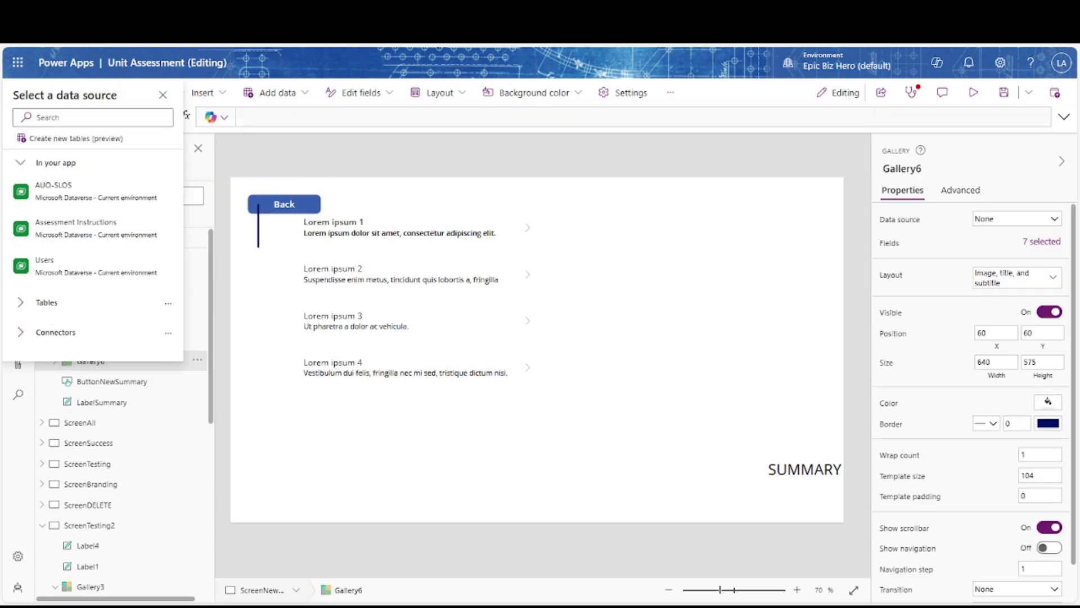
pyautogui.click(410, 306)
pyautogui.moveTo(410, 306); pyautogui.dragTo(469, 375)
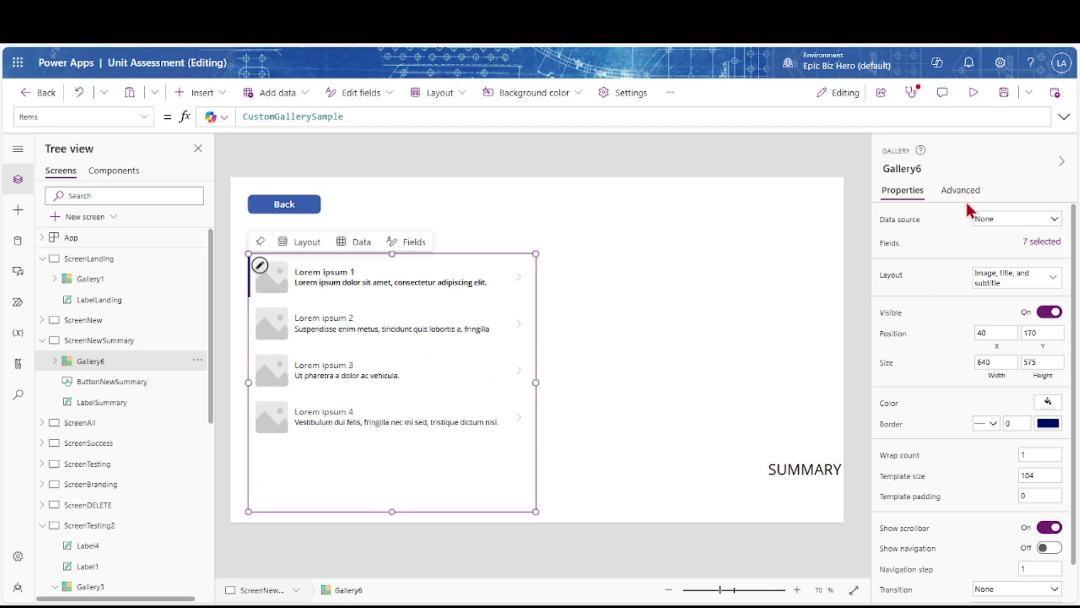
# Name the gallery GalleryUnanswered, give it Title layout, and set Items to colBlankAnswers
pyautogui.click(931, 168)
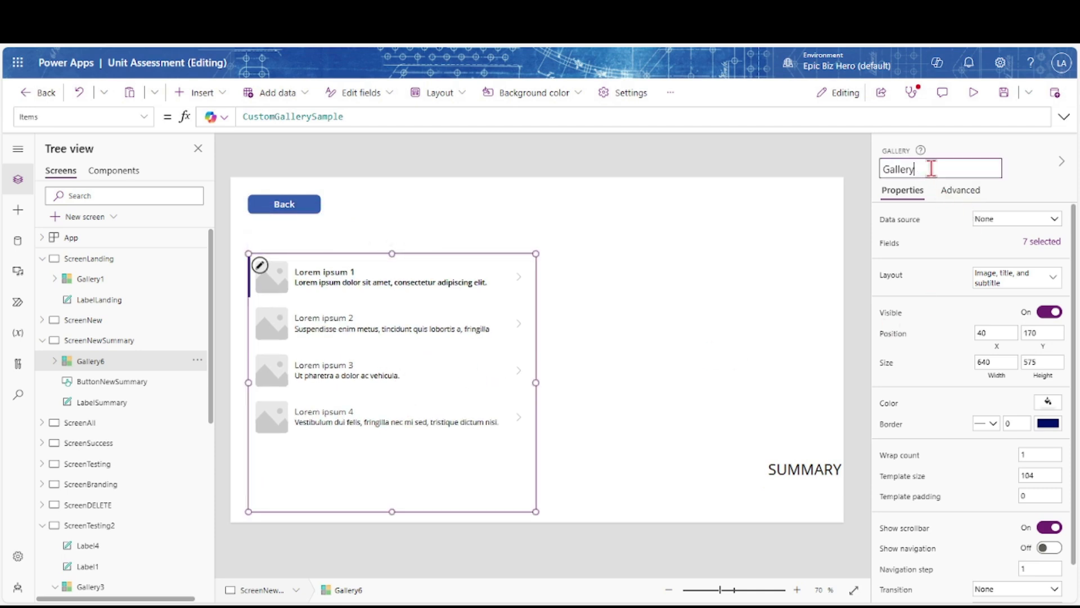
pyautogui.press('Return')
pyautogui.click(1046, 278)
pyautogui.click(913, 373)
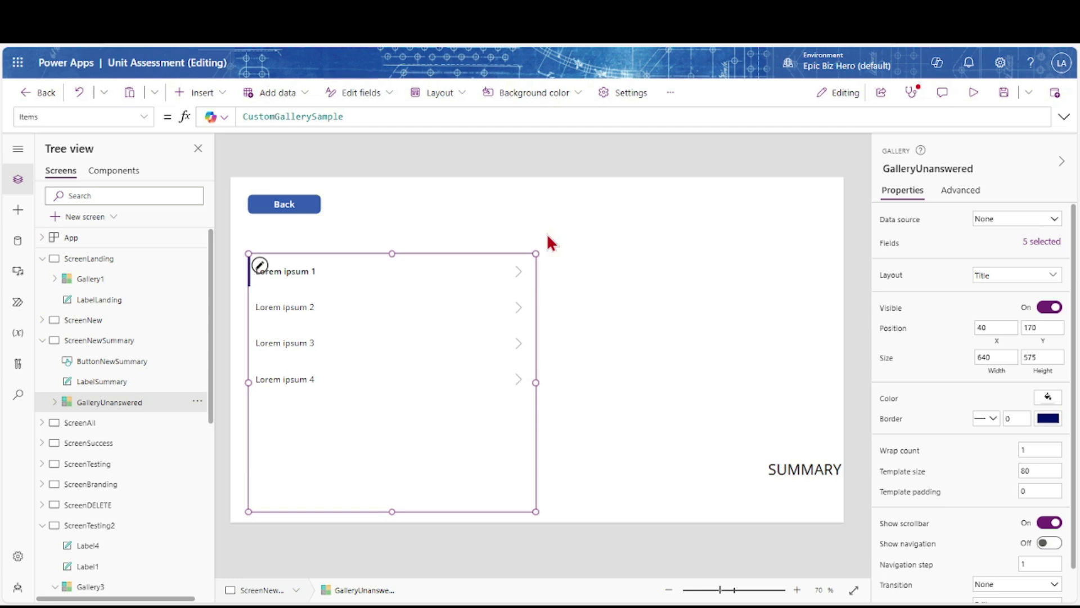
pyautogui.moveTo(357, 114); pyautogui.dragTo(248, 116)
pyautogui.press('BackSpace')
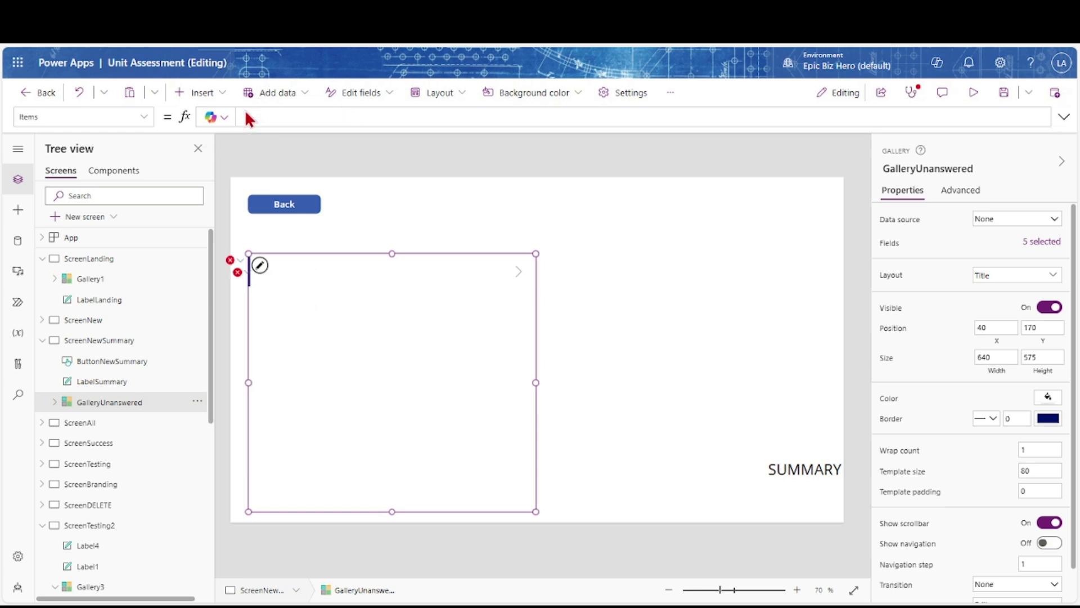
pyautogui.write('colBlankAnswers')
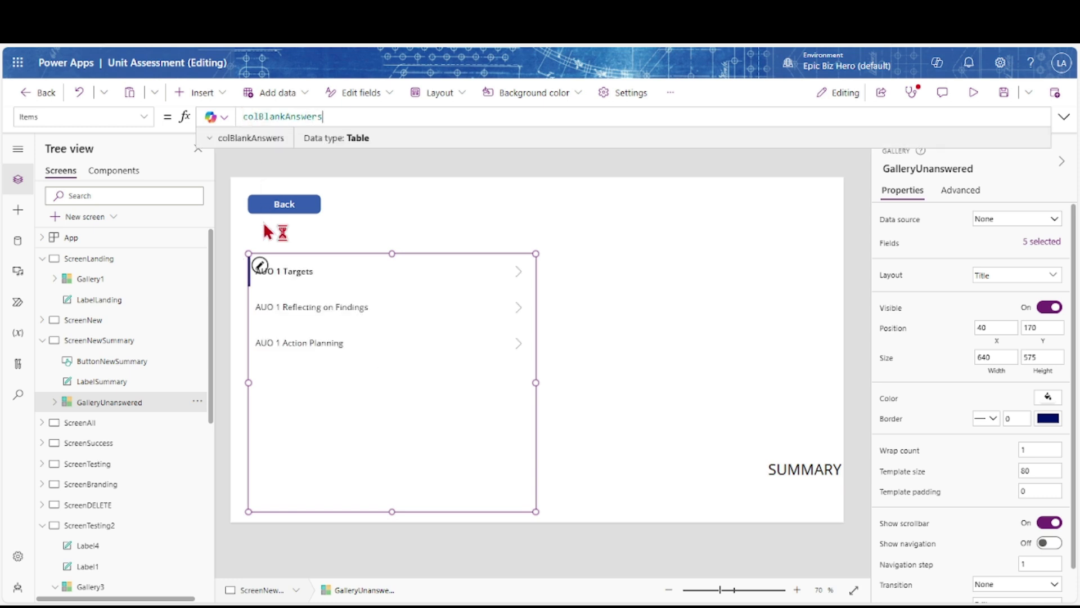
# Change the row arrow to the Cancel icon and rename it IconUnanswered
pyautogui.click(519, 273)
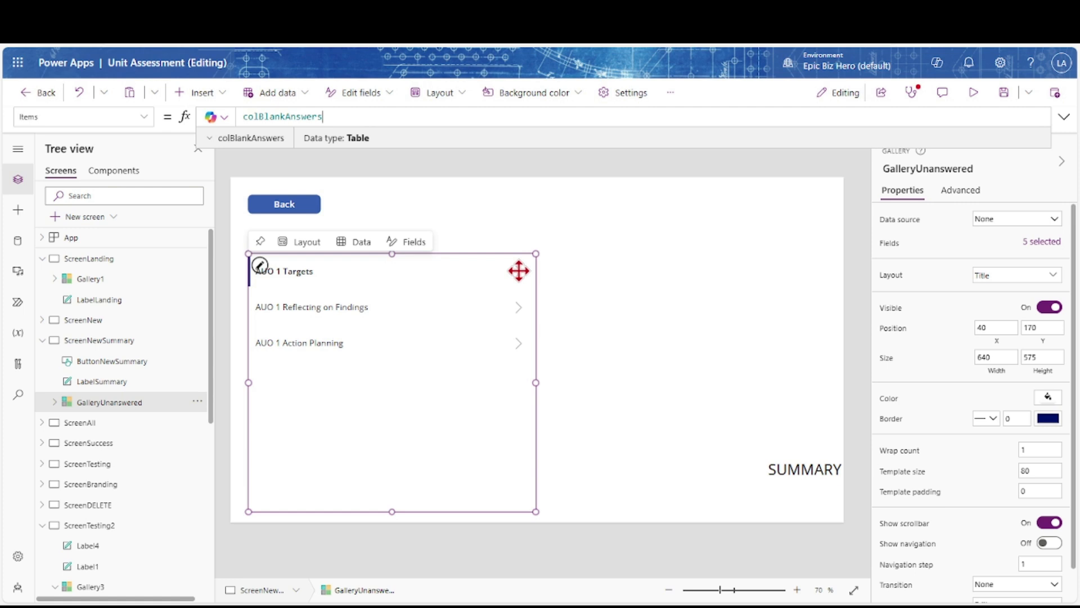
pyautogui.click(1055, 219)
pyautogui.click(958, 295)
pyautogui.click(943, 170)
pyautogui.write('U')
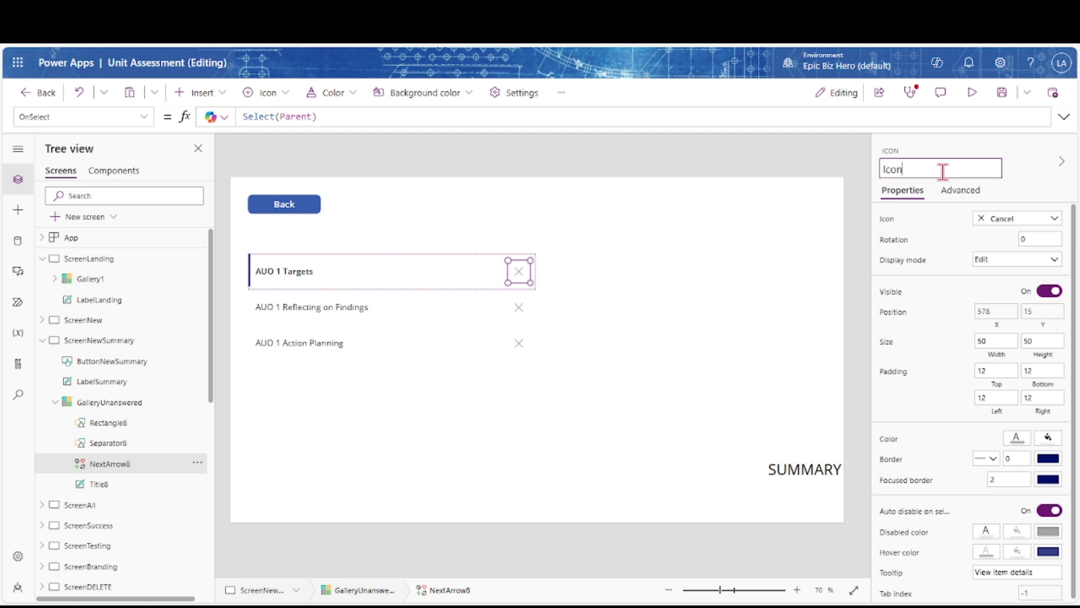
pyautogui.write('conUnanswered')
pyautogui.press('Return')
# Make the X icons red and size them 90 by 90
pyautogui.click(1016, 438)
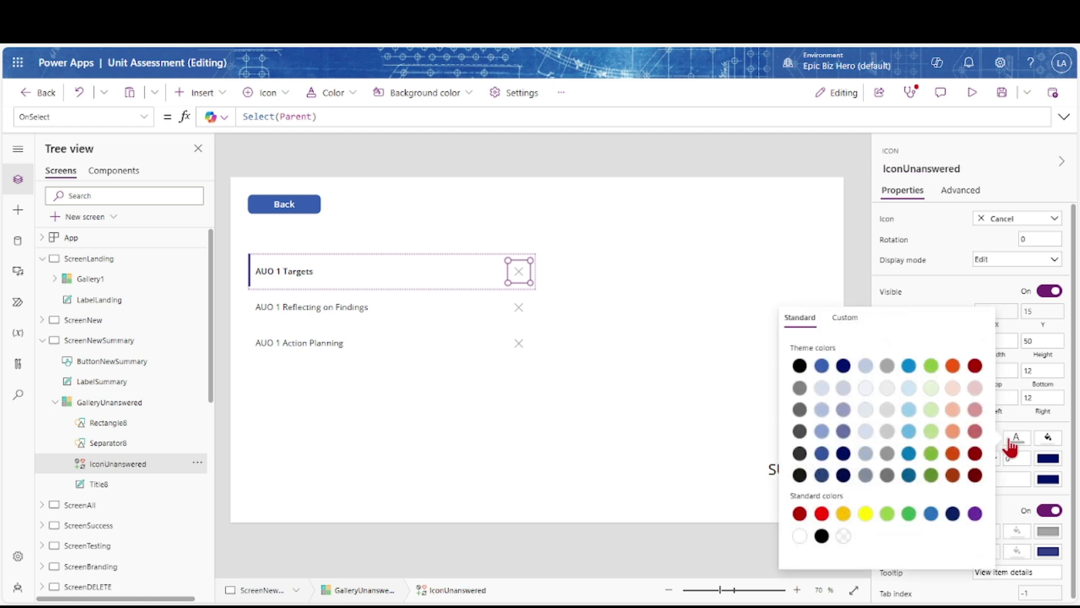
pyautogui.click(821, 514)
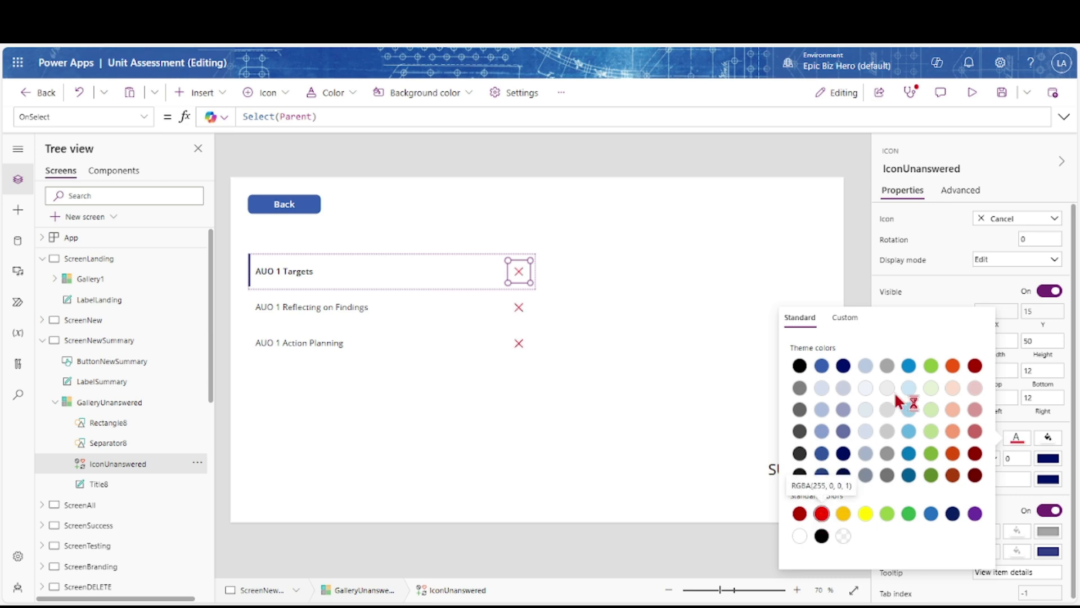
pyautogui.click(977, 342)
pyautogui.press('Tab')
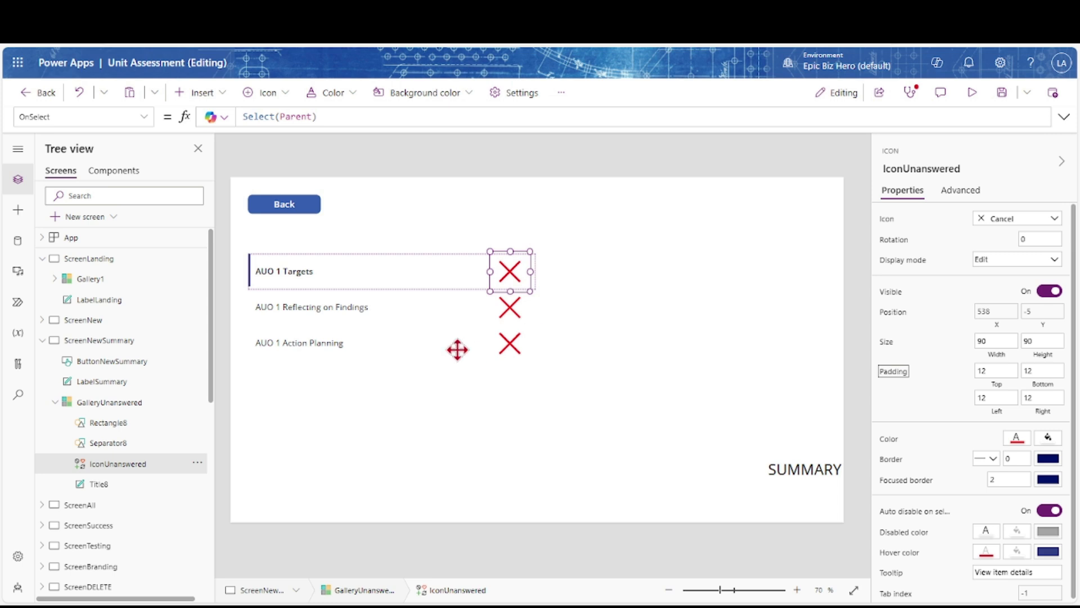
pyautogui.click(458, 352)
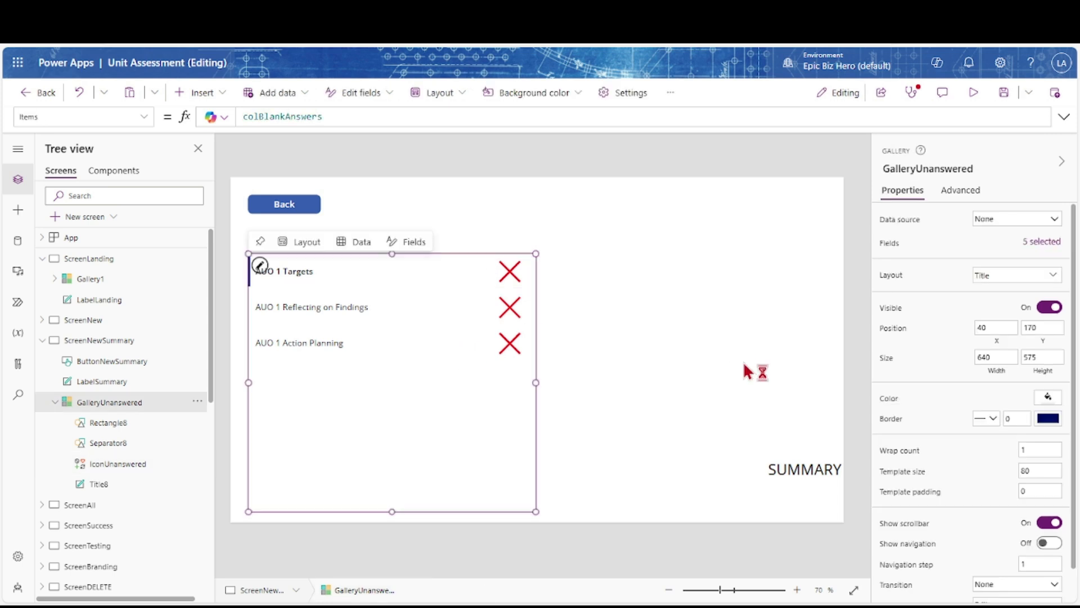
pyautogui.click(238, 149)
# Insert a text label below the Back button and name it LabelUnansweredCount
pyautogui.click(203, 93)
pyautogui.click(212, 170)
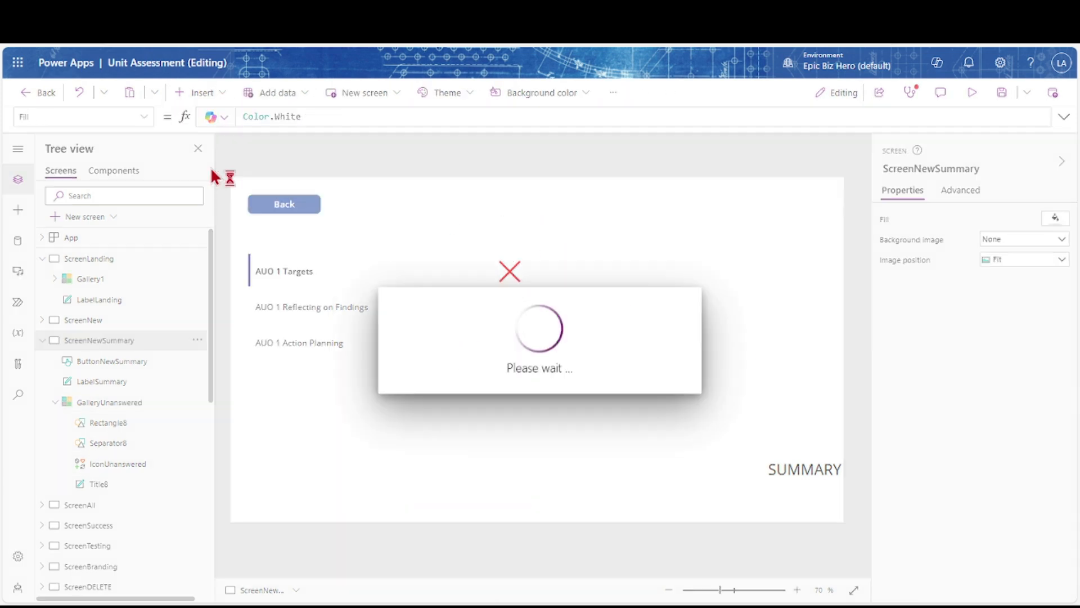
pyautogui.moveTo(276, 220); pyautogui.dragTo(271, 242)
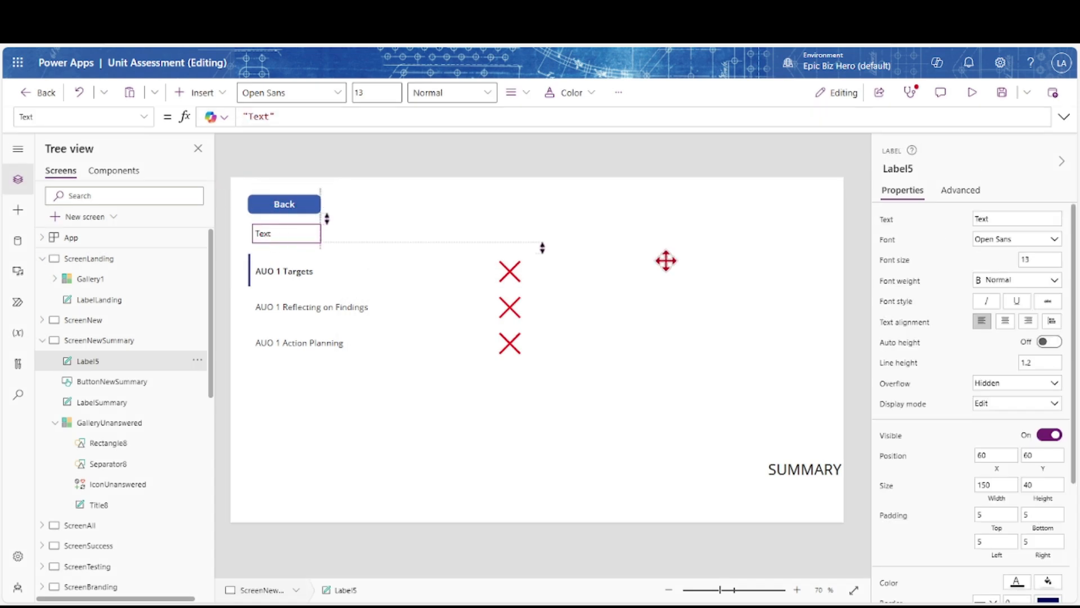
pyautogui.click(897, 168)
pyautogui.click(922, 165)
pyautogui.write('UnansweredCo')
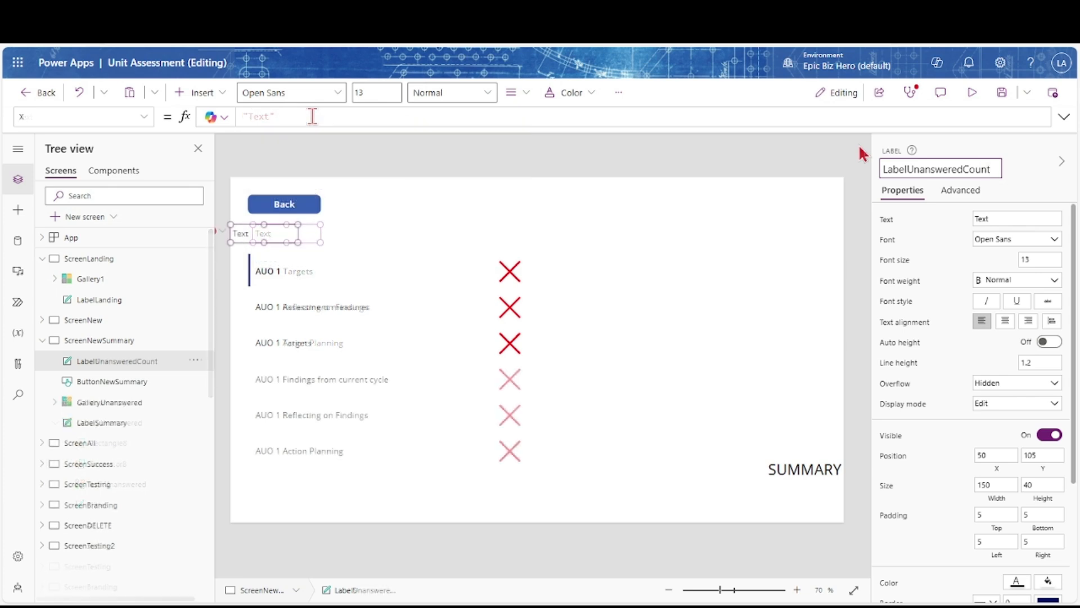
# Set the label's X to GalleryUnanswered.X + 10, Width to 300 and Y to GalleryUnanswered.Y - 50
pyautogui.write('galleryU')
pyautogui.press('Tab')
pyautogui.write('.X')
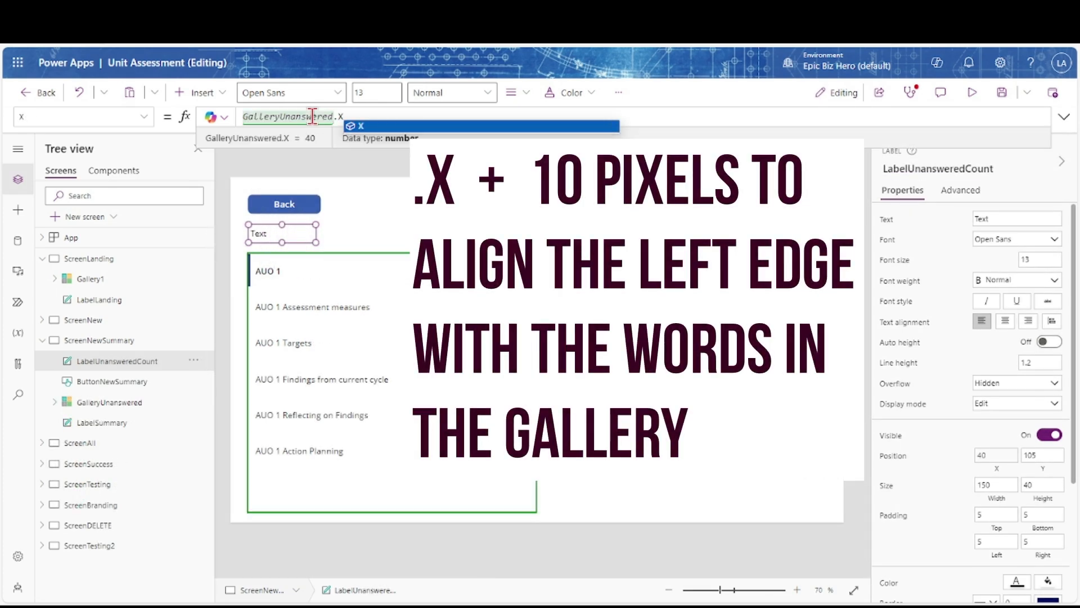
pyautogui.write(' + 10')
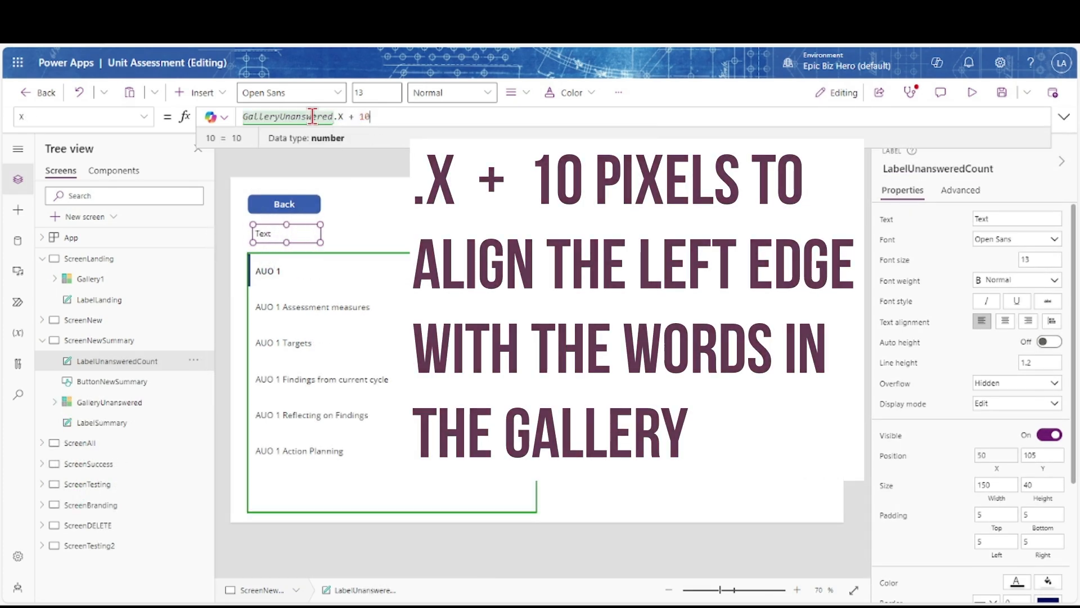
pyautogui.click(260, 234)
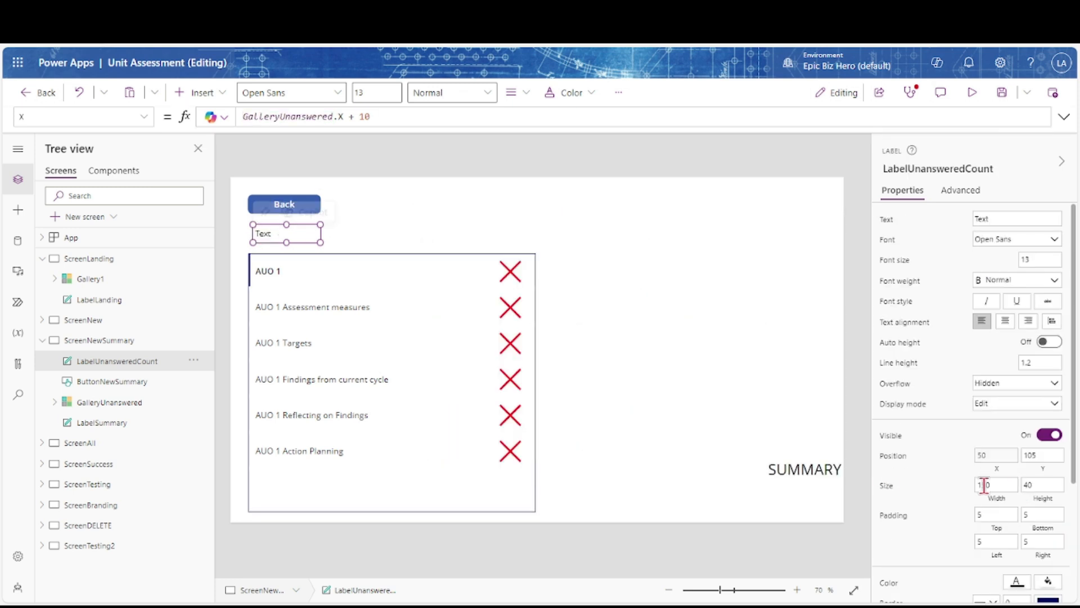
pyautogui.click(971, 484)
pyautogui.write('300')
pyautogui.press('Tab')
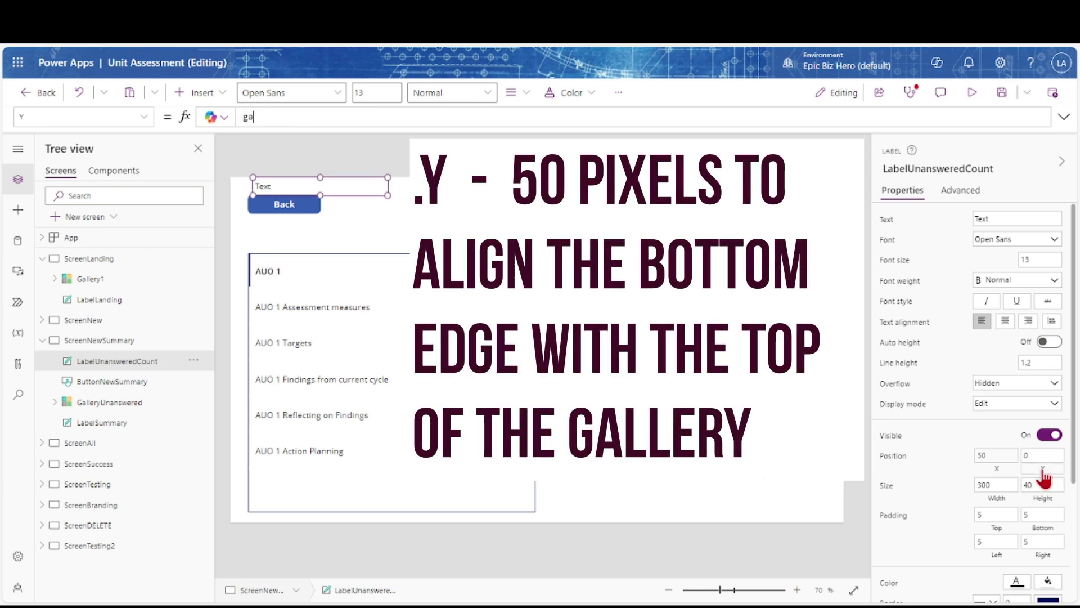
pyautogui.write('lleryUnanswered.Y -')
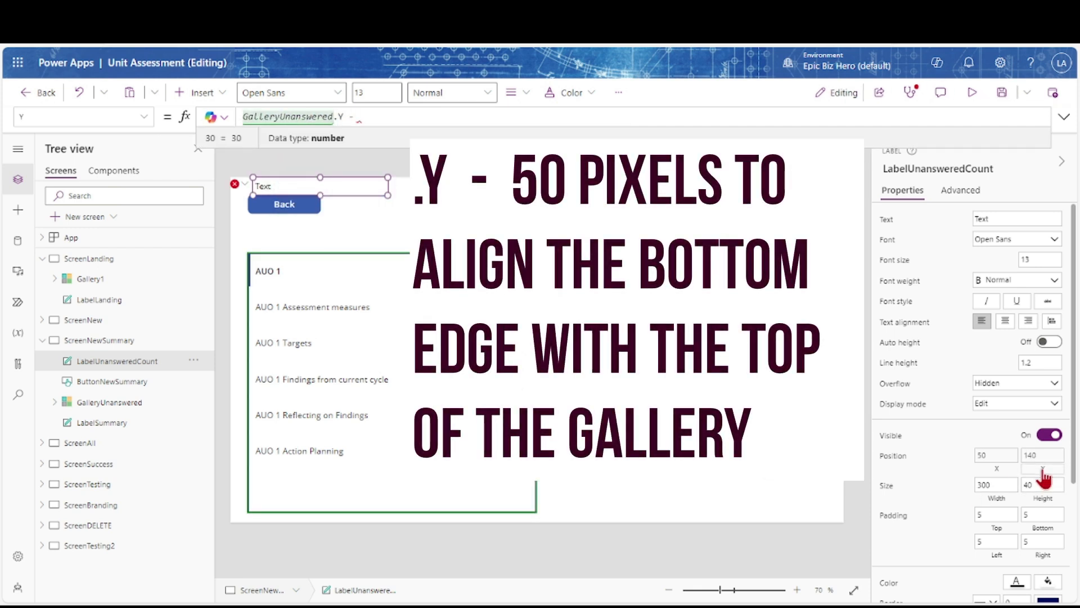
pyautogui.write(' 50')
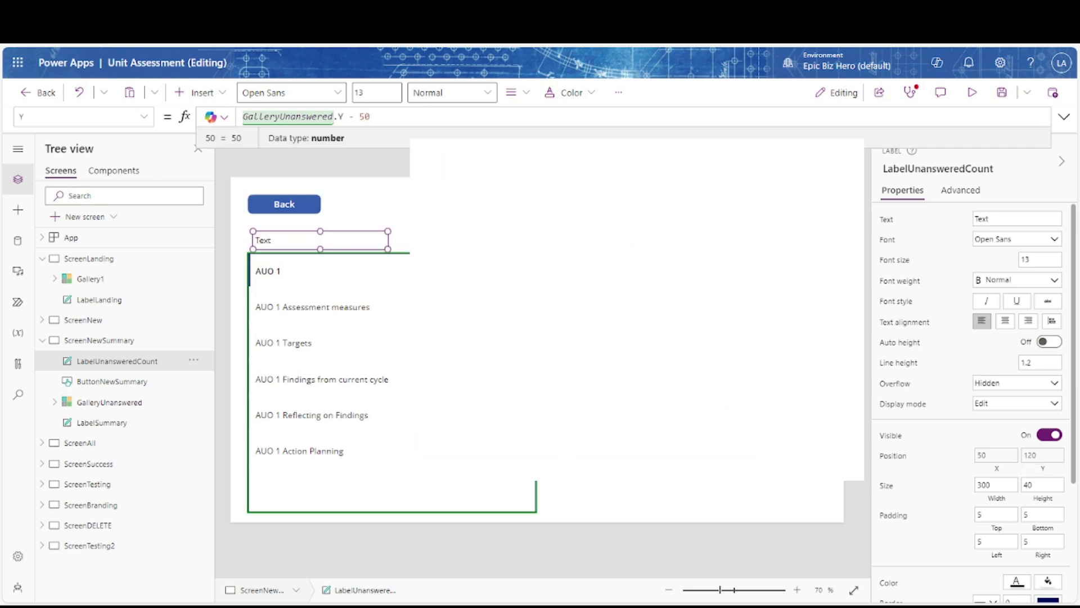
# Shift the unanswered gallery right and back left to check the label follows it
pyautogui.click(413, 403)
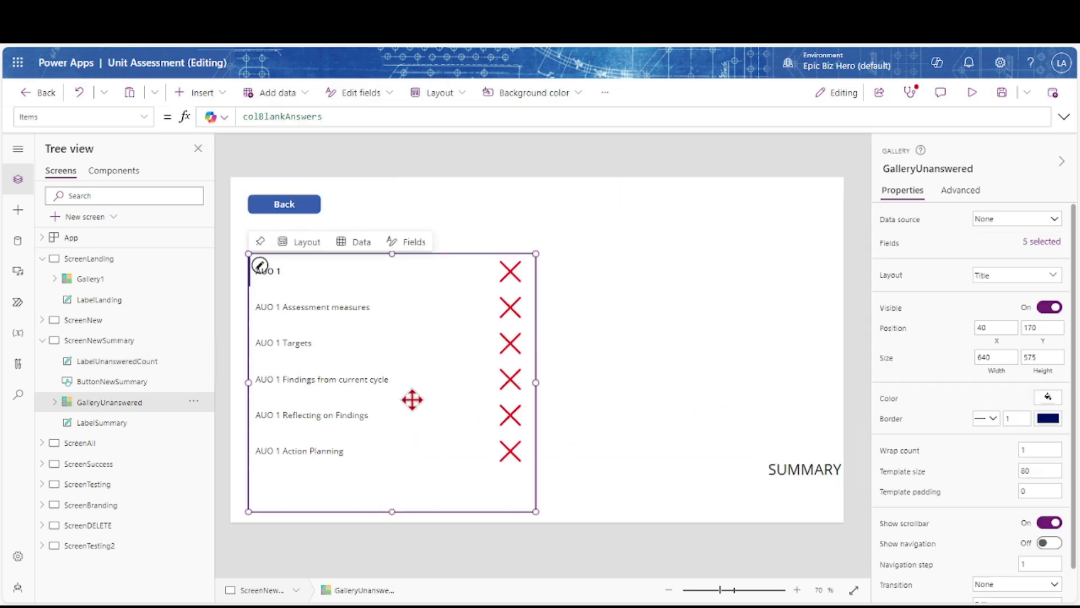
pyautogui.moveTo(467, 400); pyautogui.dragTo(510, 401)
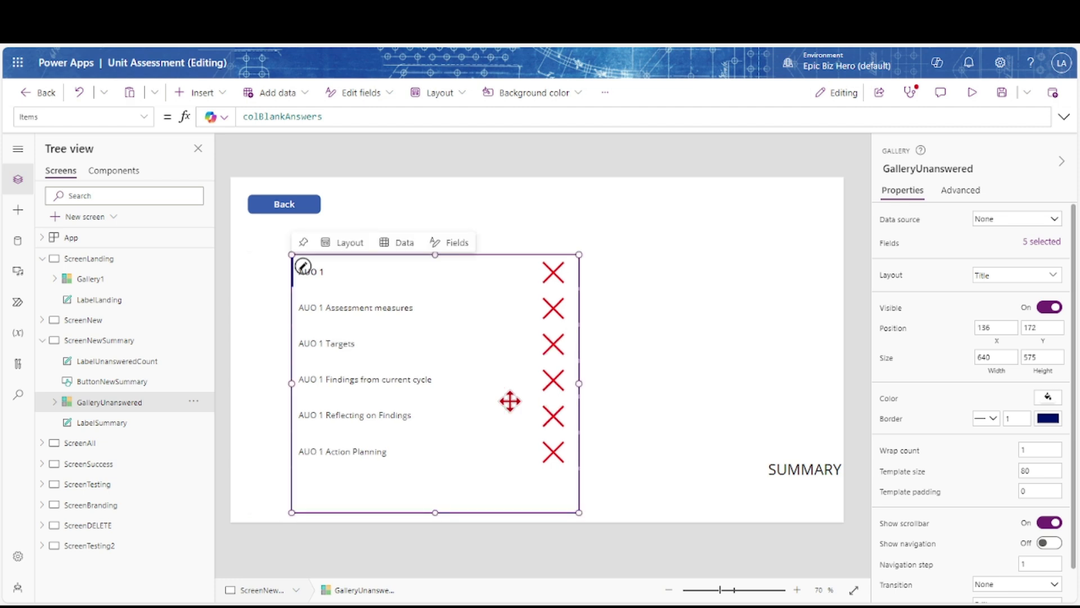
pyautogui.click(649, 434)
pyautogui.click(488, 410)
pyautogui.moveTo(487, 410); pyautogui.dragTo(437, 413)
pyautogui.click(604, 414)
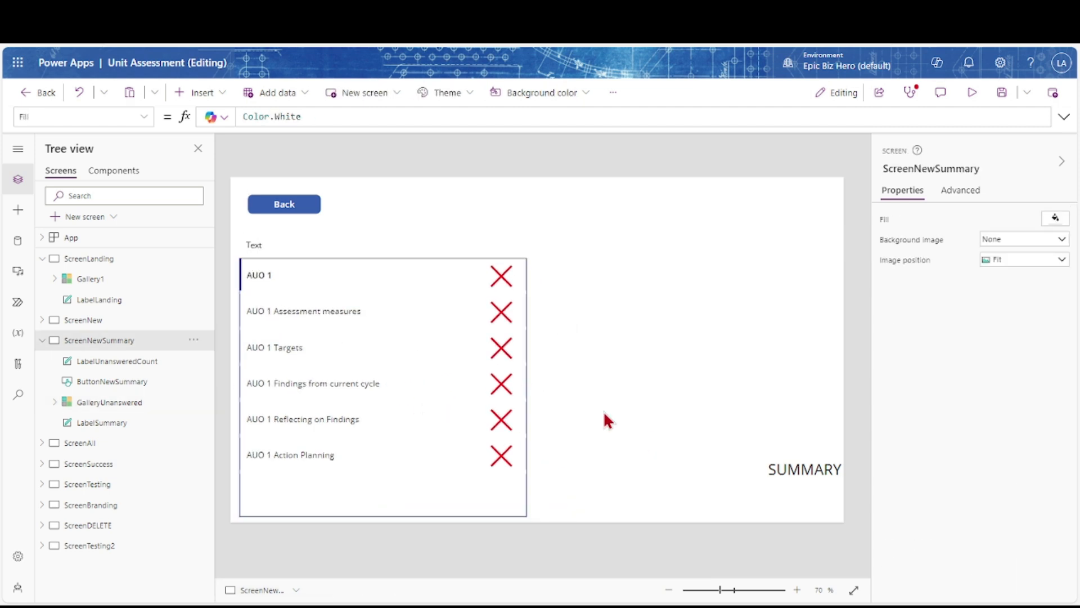
# Set LabelUnansweredCount's Text to CountRows(GalleryUnanswered.AllItems) & " Unanswered Questions"
pyautogui.click(259, 243)
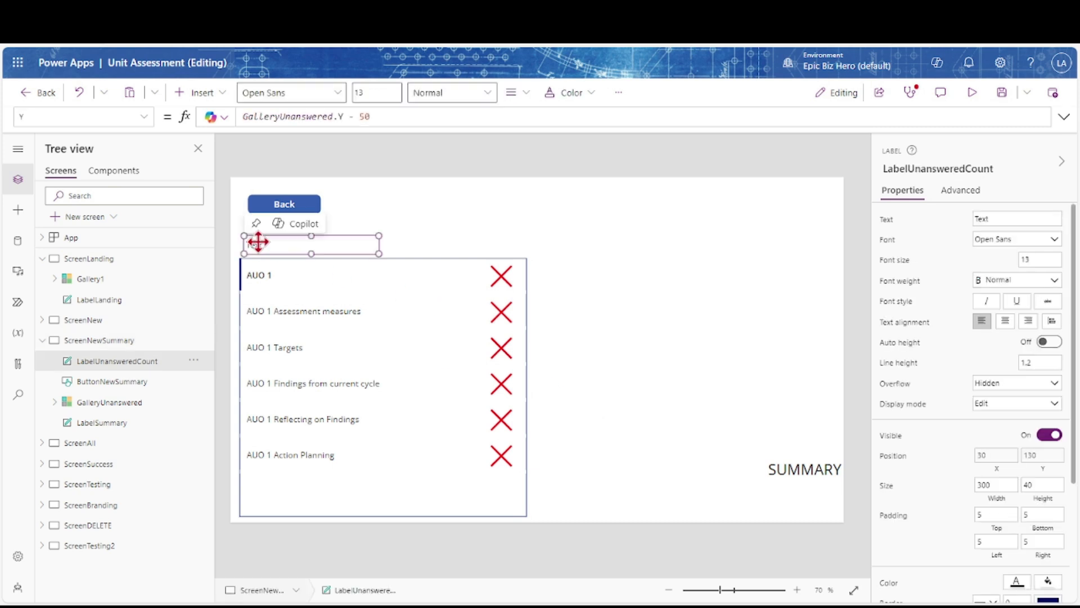
pyautogui.click(885, 222)
pyautogui.press('Home')
pyautogui.write('countro')
pyautogui.press('Tab')
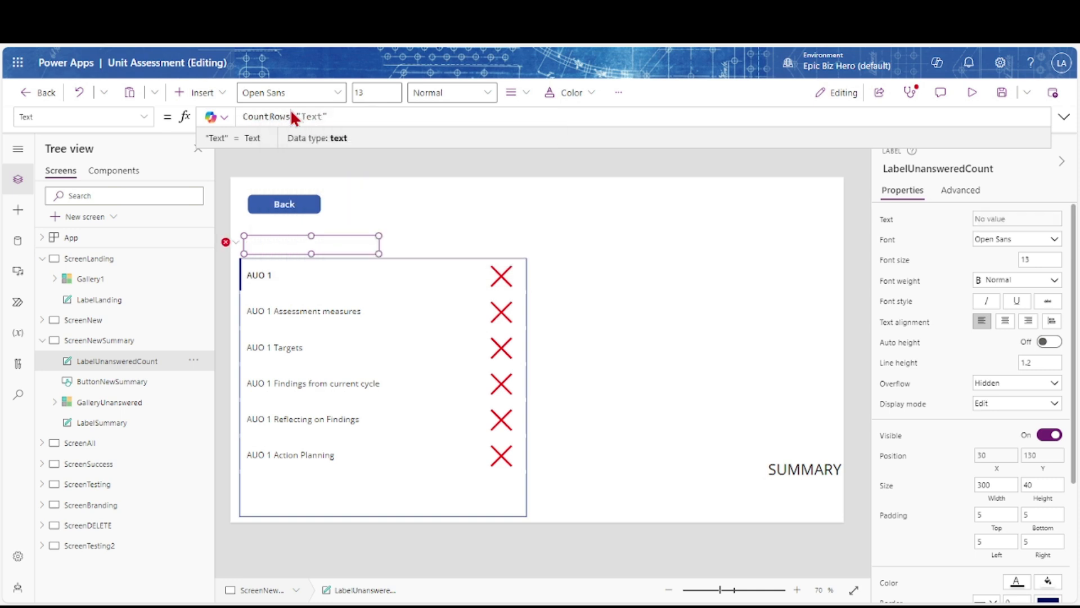
pyautogui.write('galleryun')
pyautogui.press('Tab')
pyautogui.write('.all')
pyautogui.press('Tab')
pyautogui.write(') &')
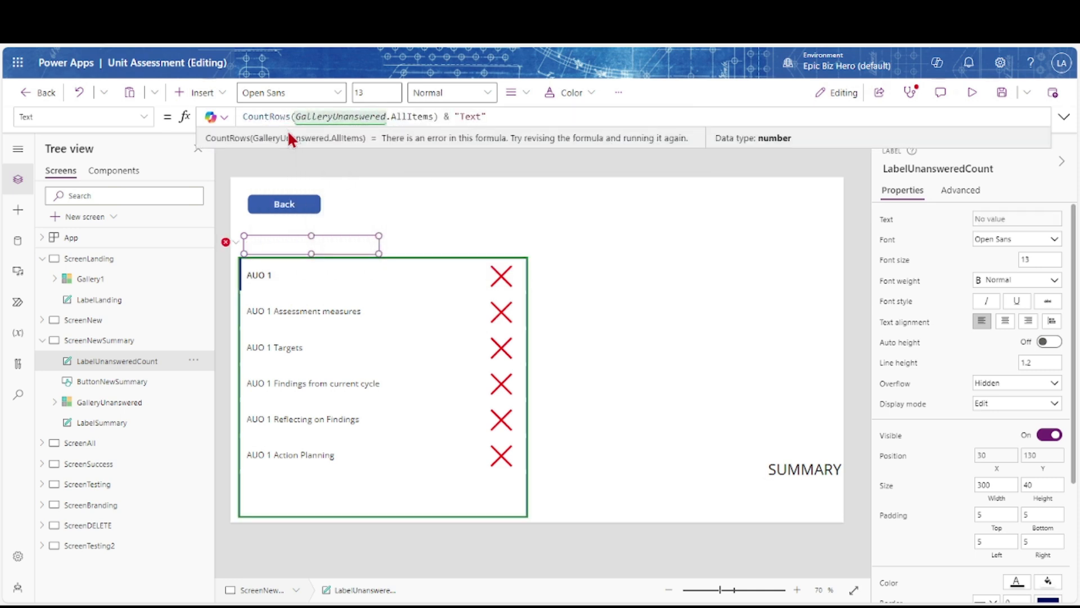
pyautogui.press('Right')
pyautogui.press('Right')
pyautogui.write('Unanswered Questions')
pyautogui.press('Delete')
pyautogui.press('Delete')
pyautogui.press('Delete')
pyautogui.press('Delete')
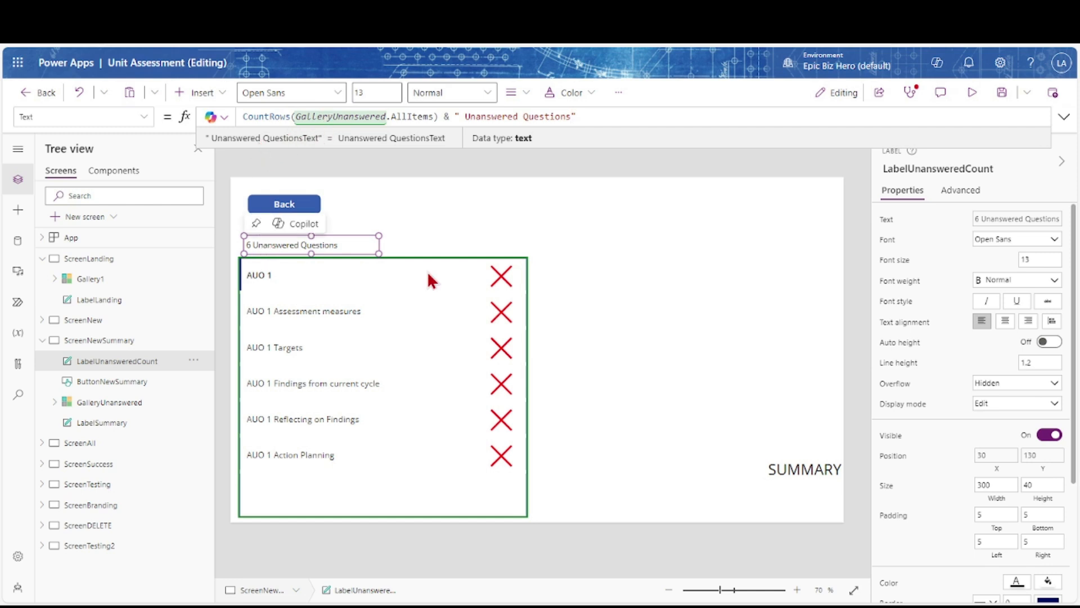
# Set the label's Width to If(CountRows(GalleryUnanswered.AllItems) = 0, 1, 300) and copy that condition
pyautogui.click(995, 485)
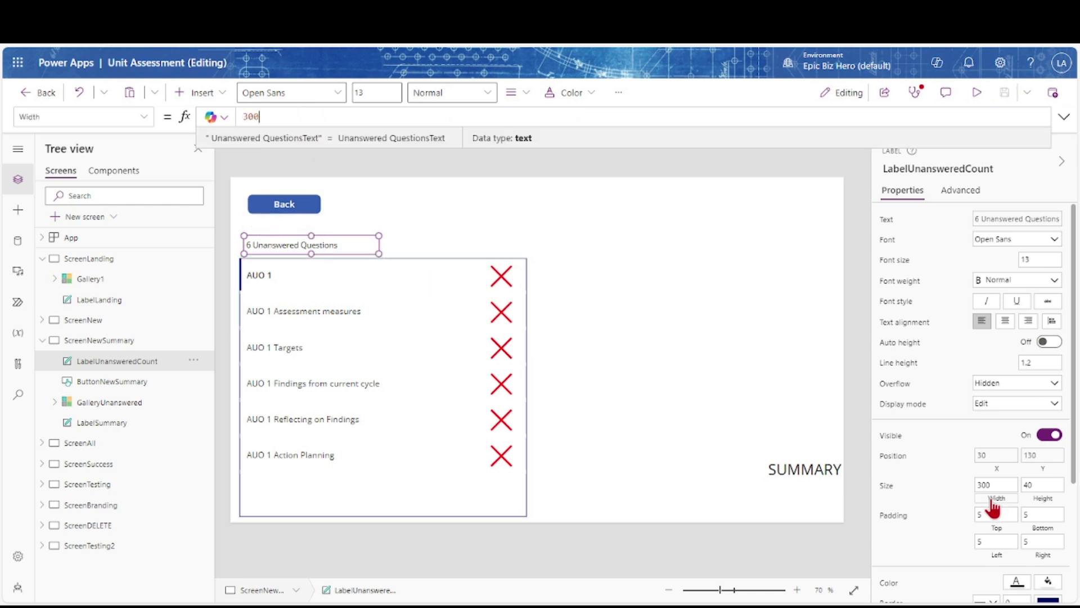
pyautogui.write('If ')
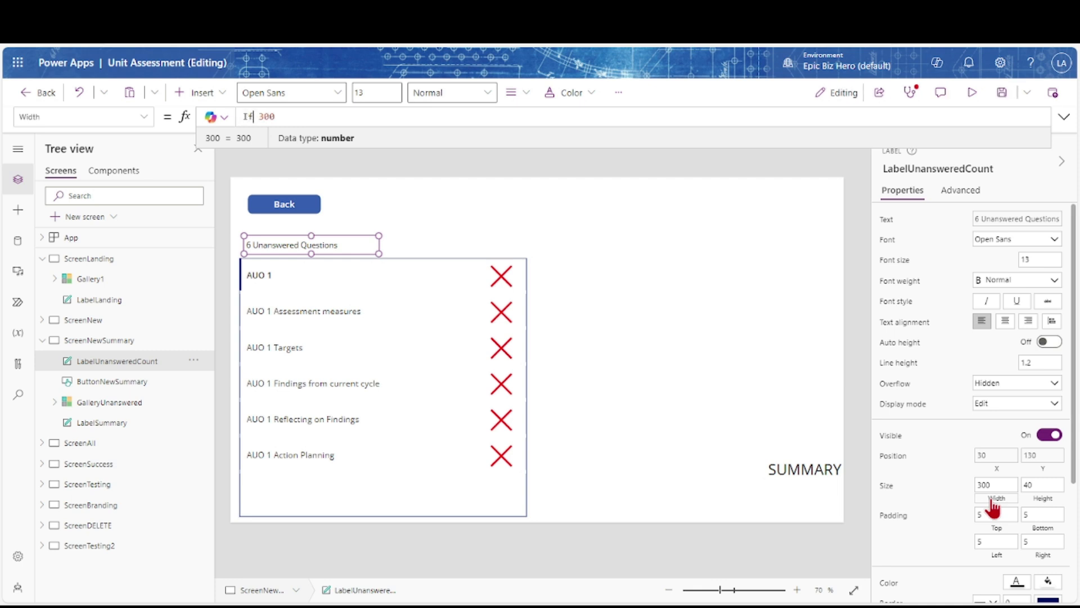
pyautogui.write('(cou')
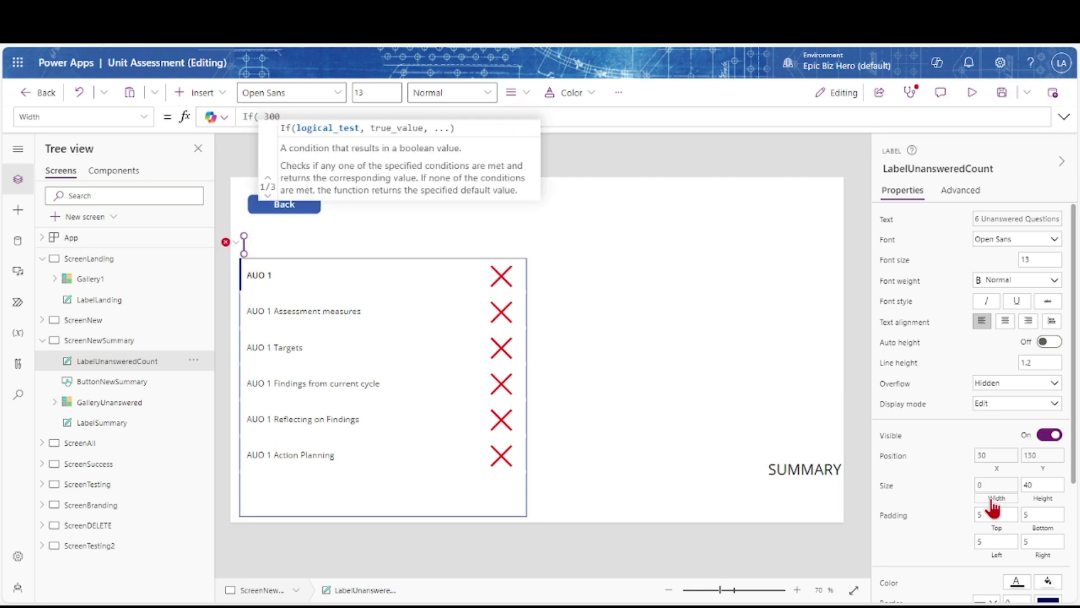
pyautogui.write('ntRows(g')
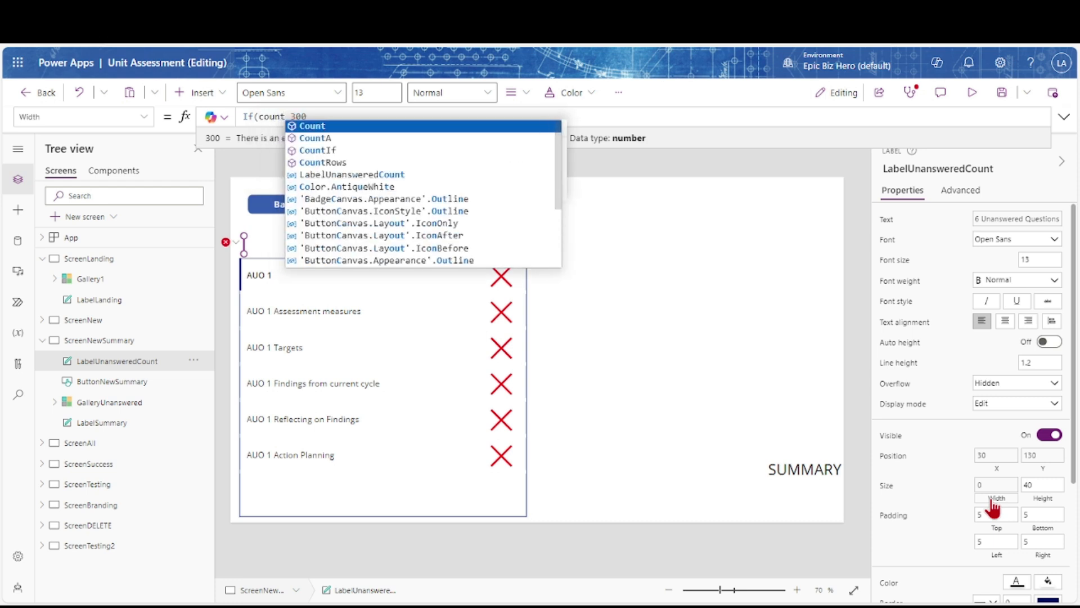
pyautogui.write('alleryUnanswered')
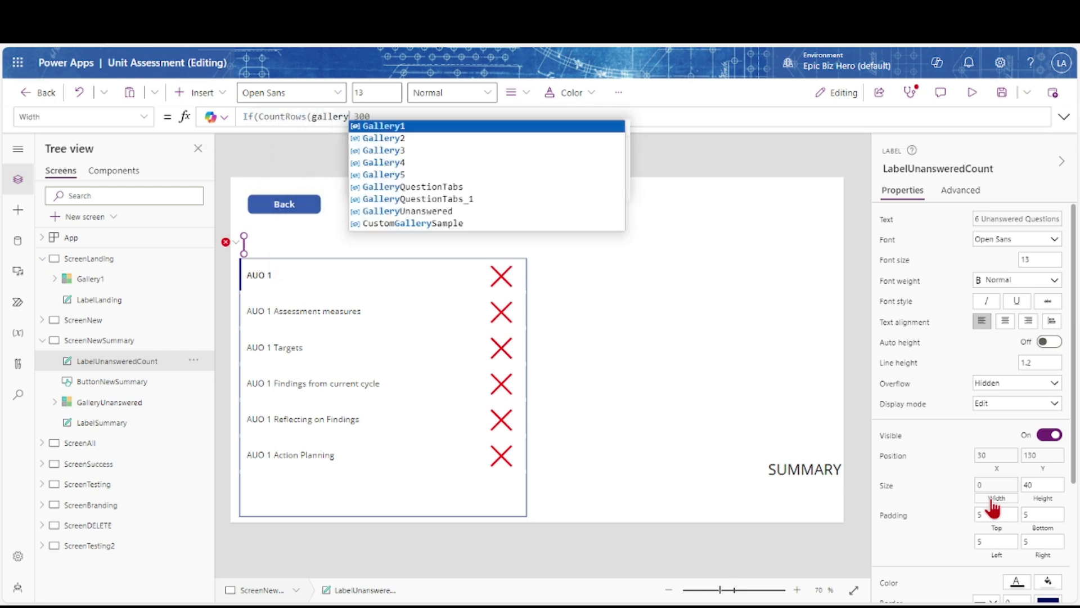
pyautogui.write('.AllItems')
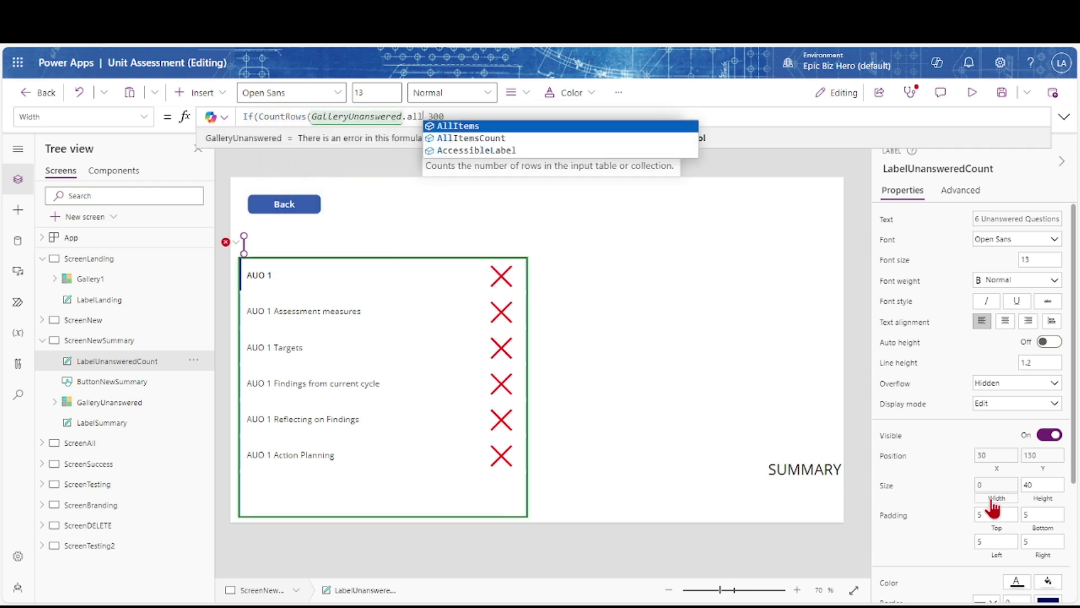
pyautogui.write(' = 0')
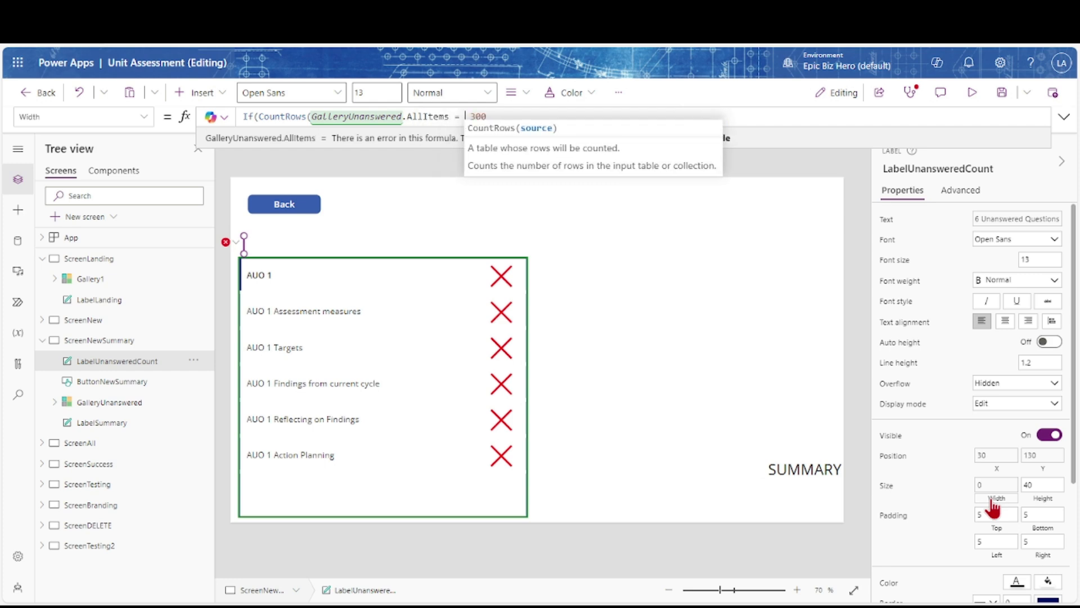
pyautogui.write(', 1')
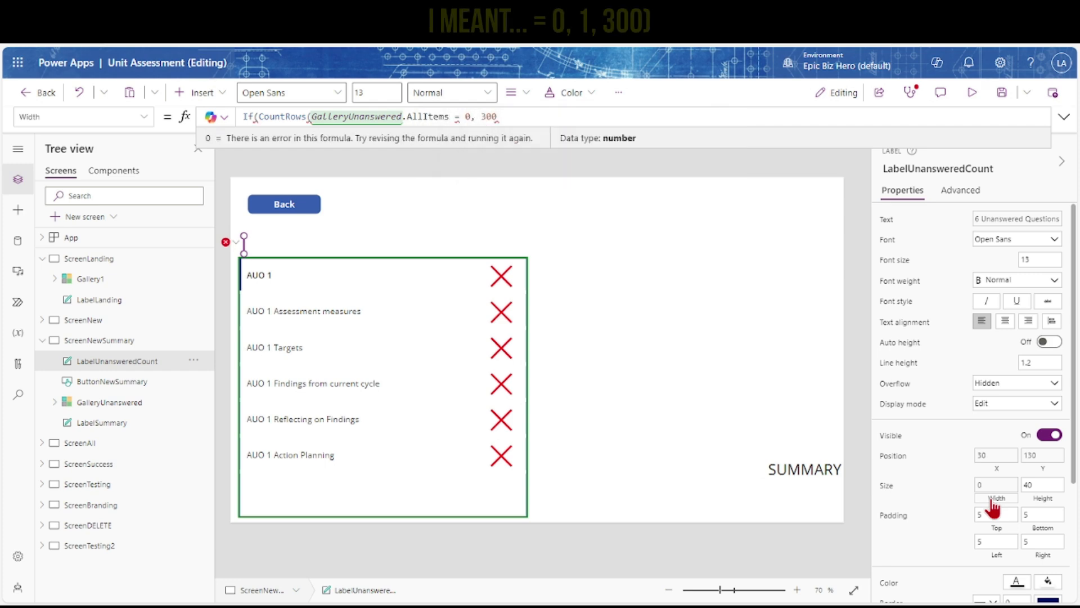
pyautogui.write(', ')
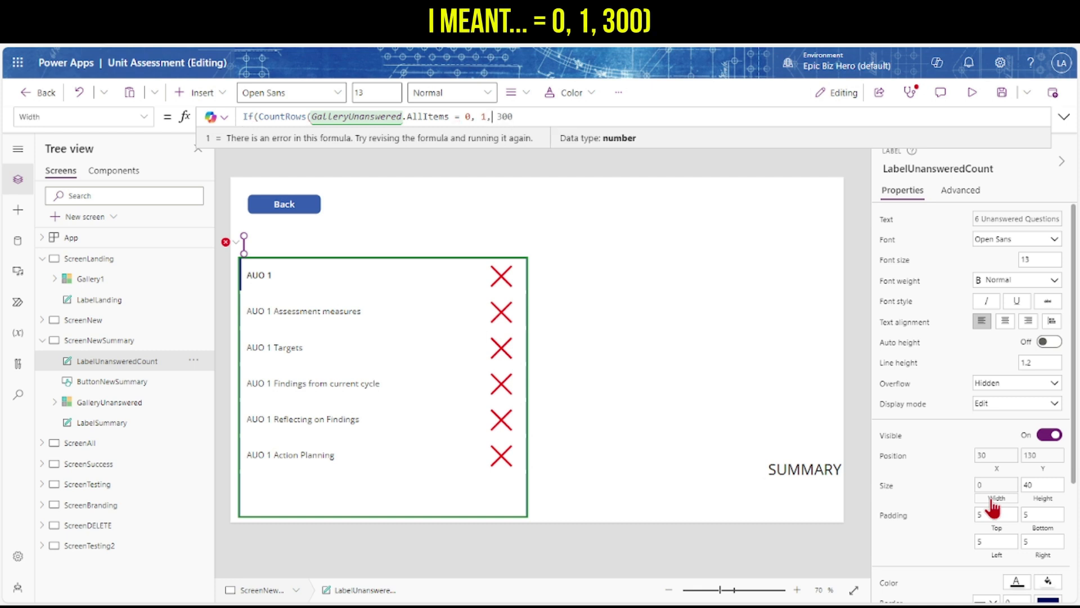
pyautogui.write(')')
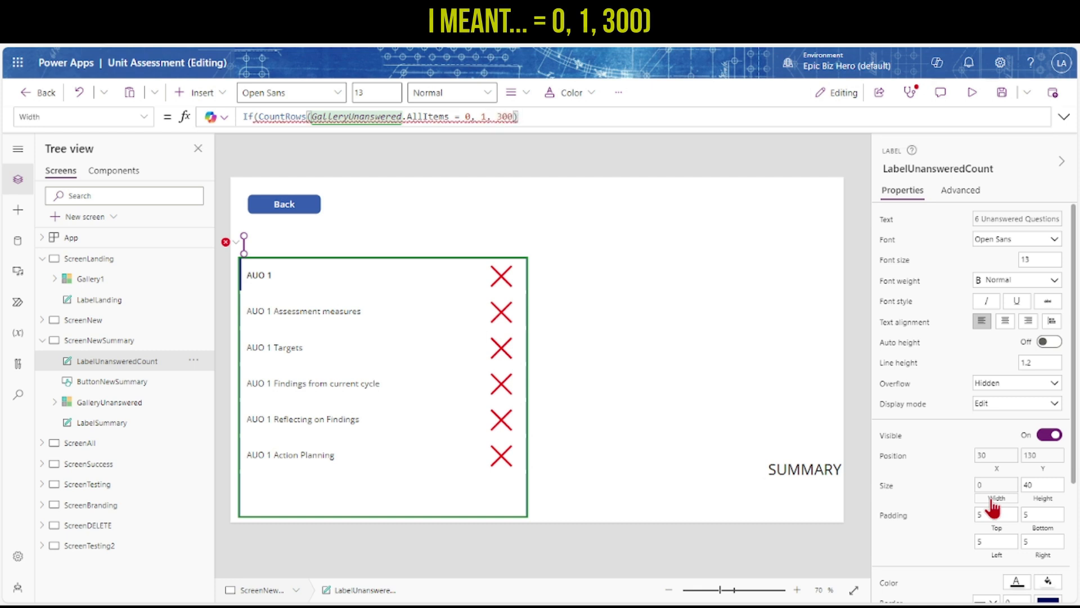
pyautogui.click(452, 117)
pyautogui.write(')')
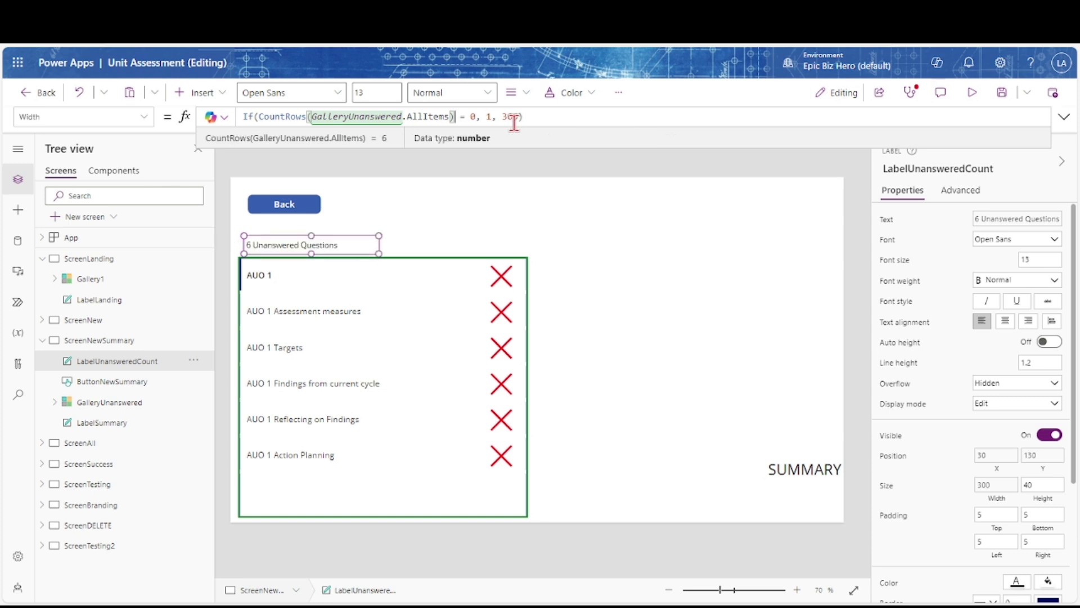
pyautogui.moveTo(485, 116); pyautogui.dragTo(240, 119)
pyautogui.hotkey('ctrl', 'c')
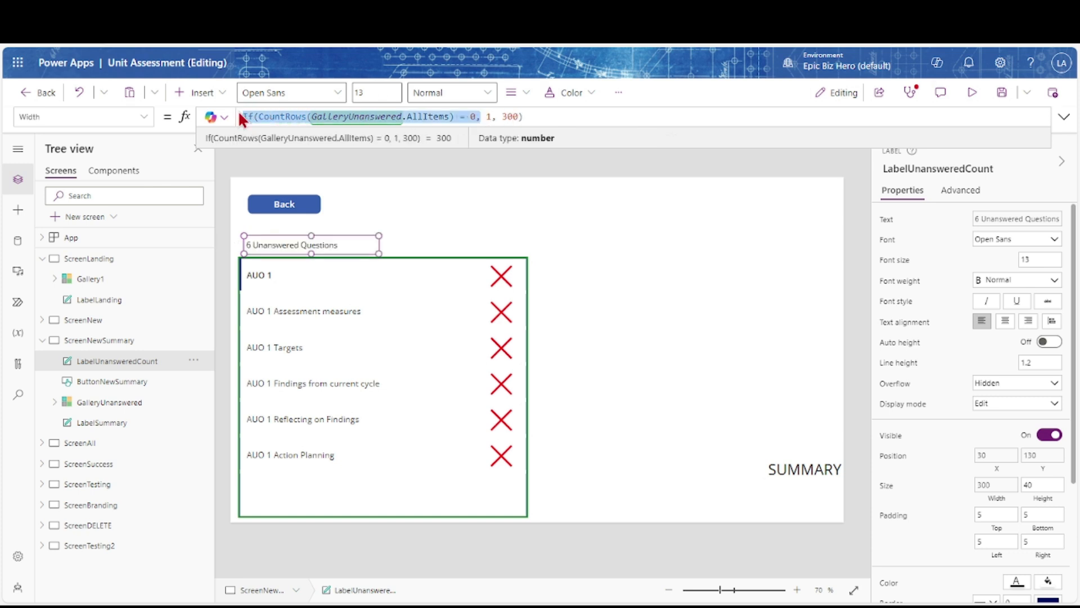
pyautogui.click(899, 436)
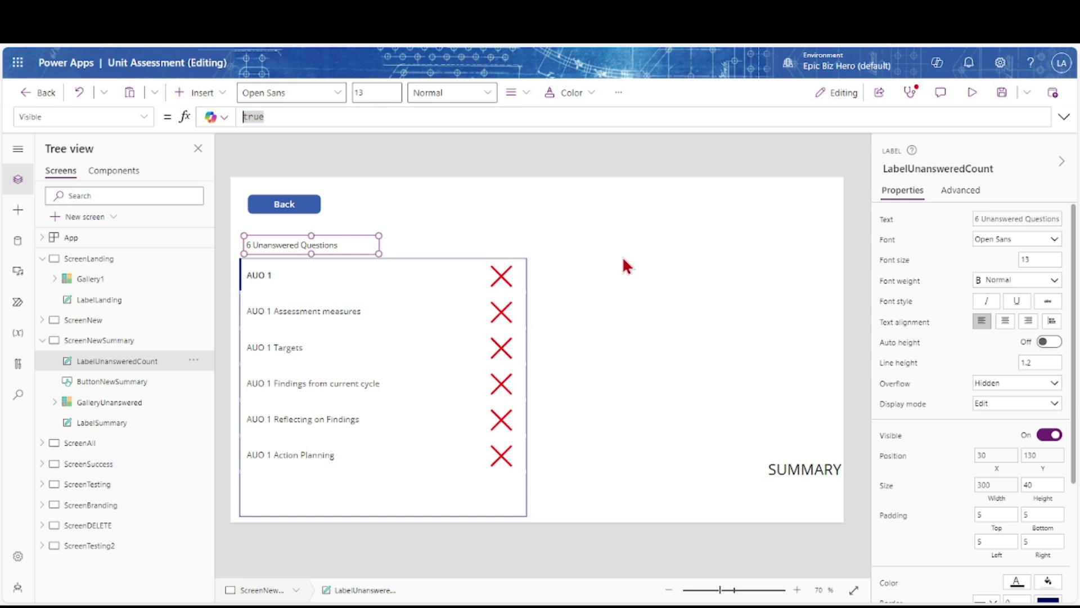
# Make both the label's and GalleryUnanswered's Visible If(CountRows(GalleryUnanswered.AllItems) = 0, false, true)
pyautogui.hotkey('ctrl', 'v')
pyautogui.write('false,')
pyautogui.press('End')
pyautogui.write(')')
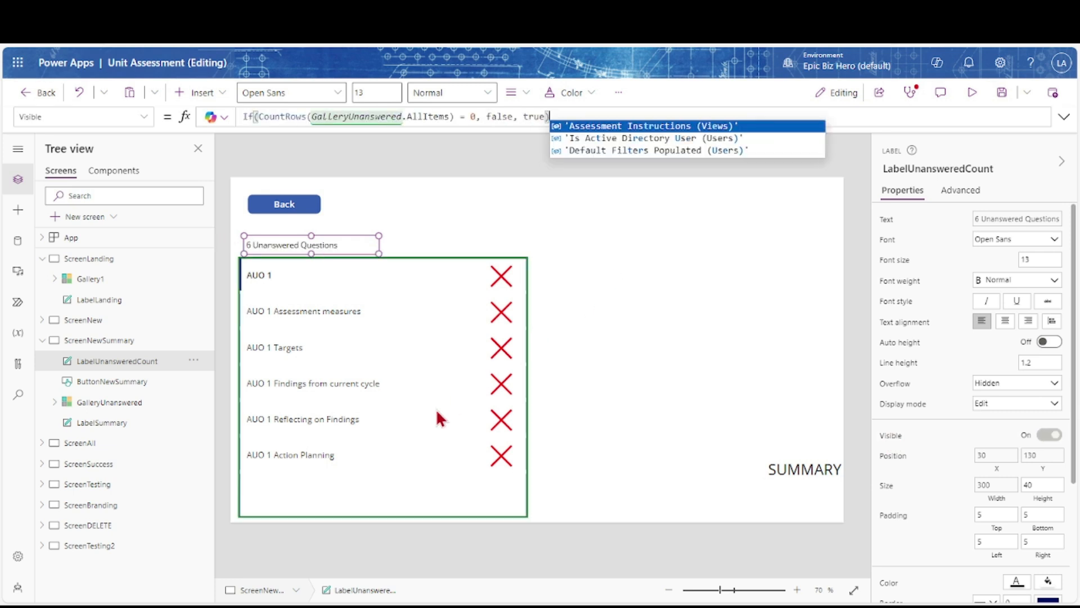
pyautogui.click(438, 411)
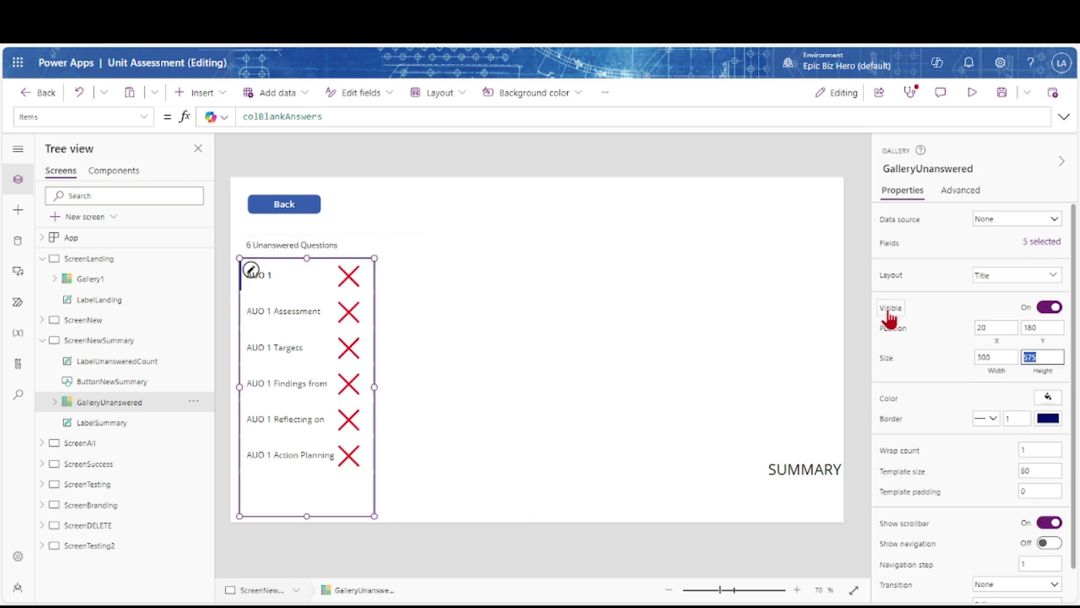
pyautogui.click(889, 315)
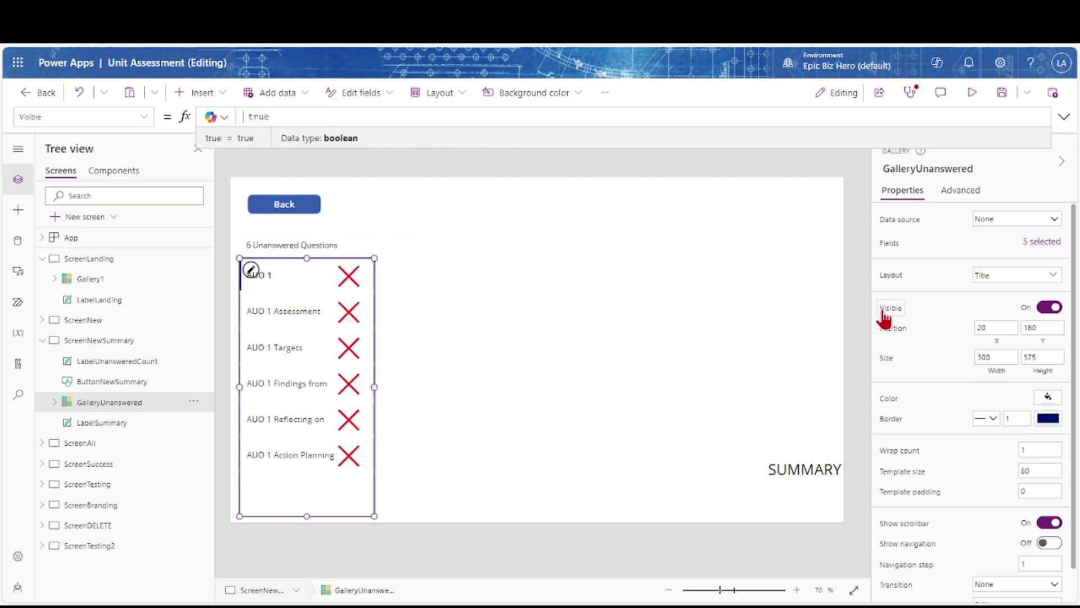
pyautogui.hotkey('ctrl', 'v')
pyautogui.write('false,')
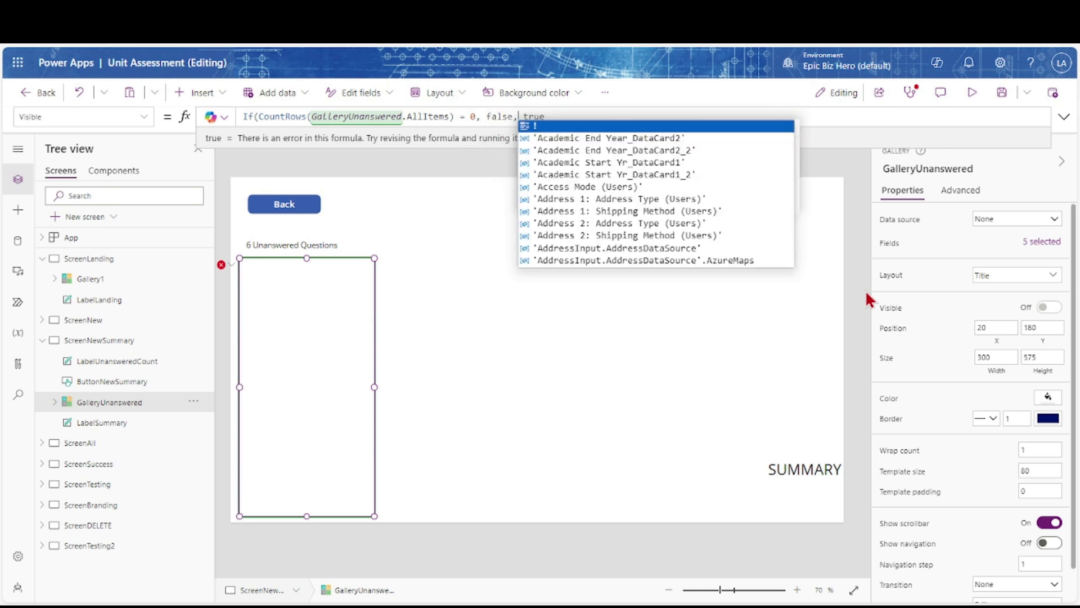
pyautogui.press('End')
pyautogui.write(')')
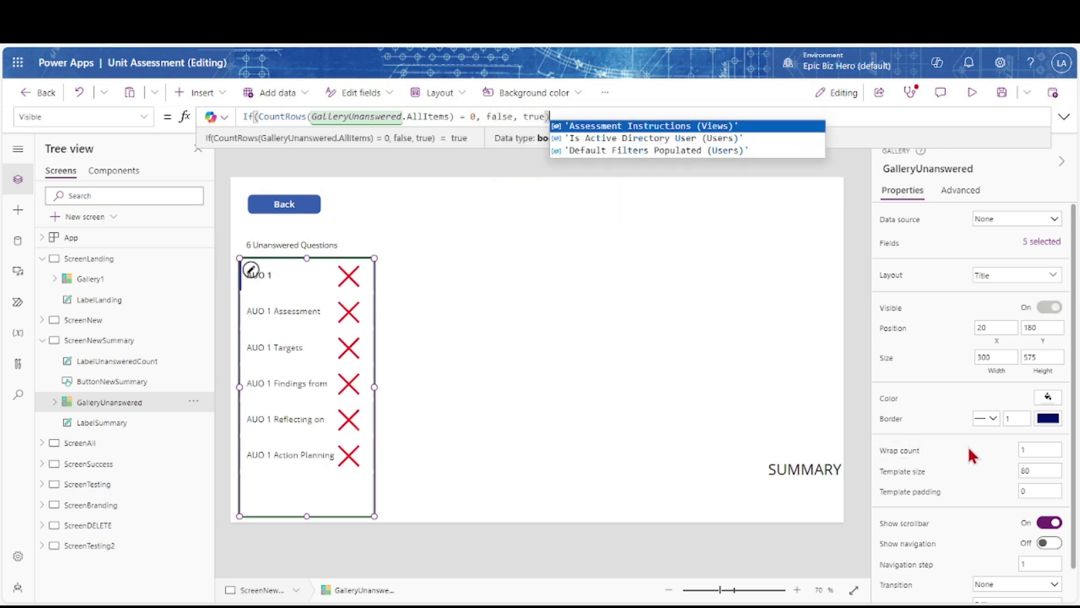
# Set GalleryUnanswered's Width to If(CountRows(GalleryUnanswered.AllItems) = 0, 2, 300)
pyautogui.click(994, 375)
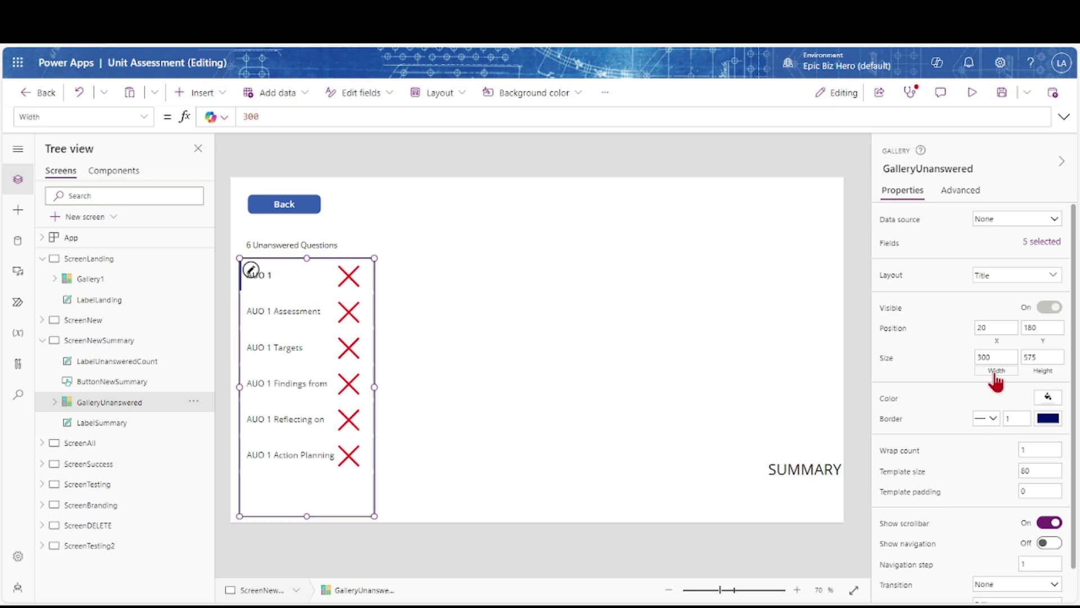
pyautogui.hotkey('ctrl', 'v')
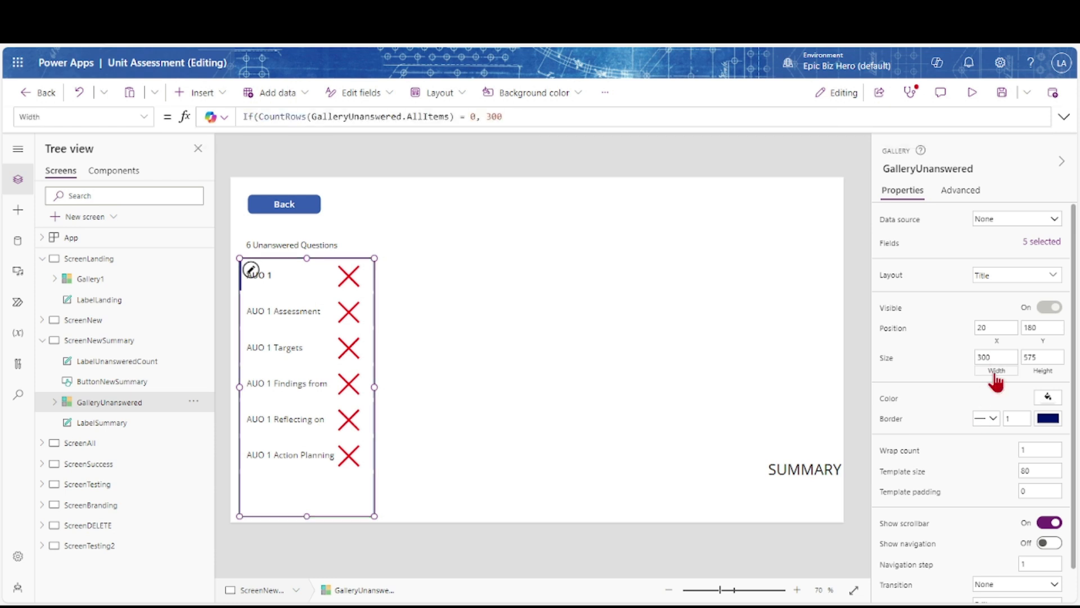
pyautogui.write('2,')
pyautogui.press('End')
pyautogui.write(')')
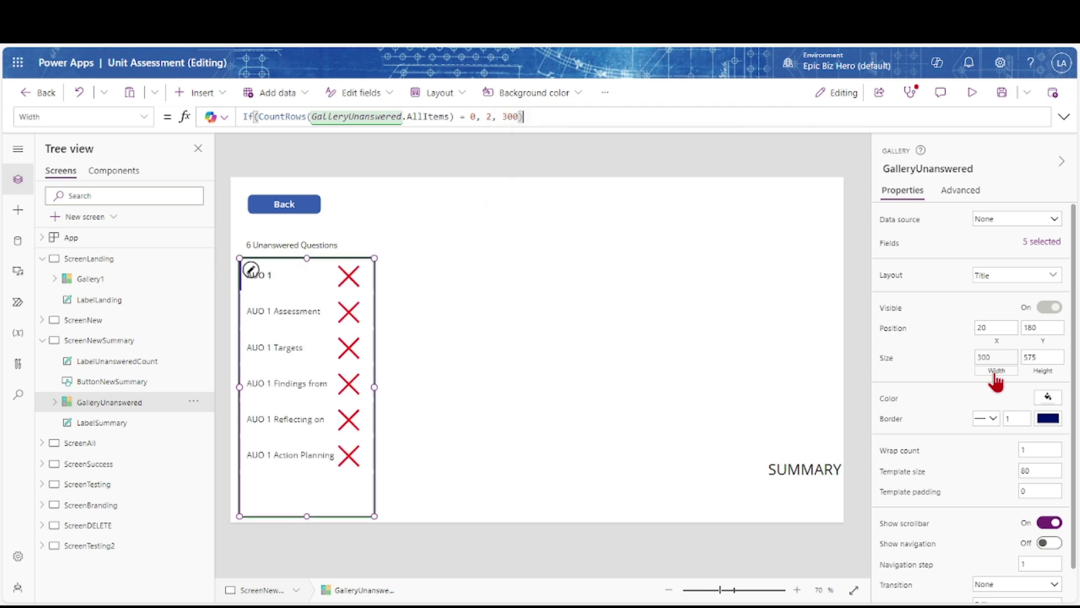
pyautogui.scroll(-1, 996, 381)
pyautogui.click(55, 402)
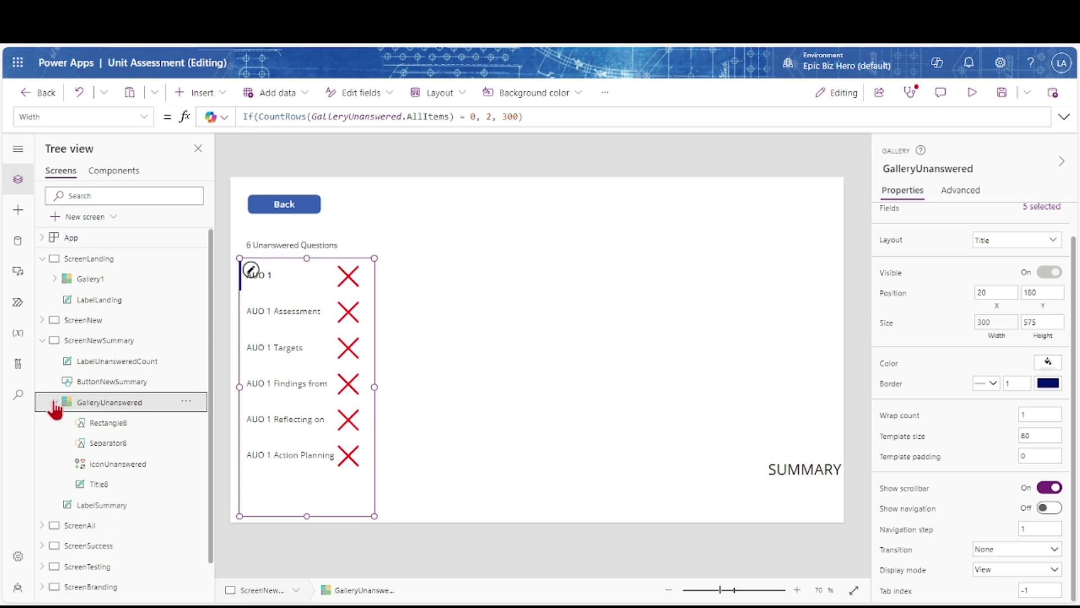
# Set Rectangle8's Visible to false, commenting out the old ThisItem.IsSelected line with //
pyautogui.click(103, 431)
pyautogui.click(892, 253)
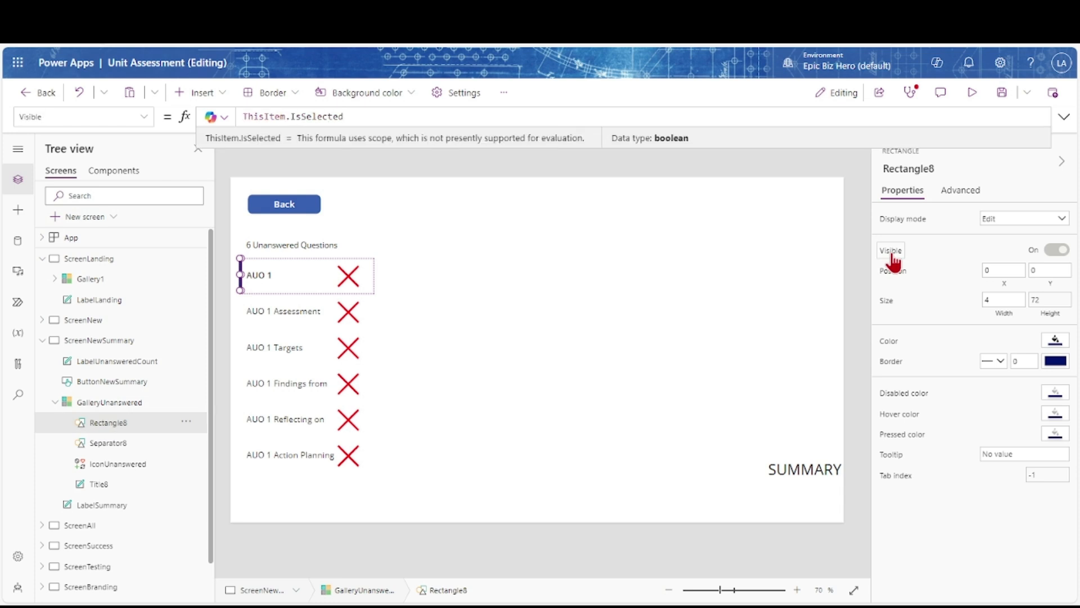
pyautogui.write('//')
pyautogui.press('Home')
pyautogui.press('Return')
pyautogui.press('Up')
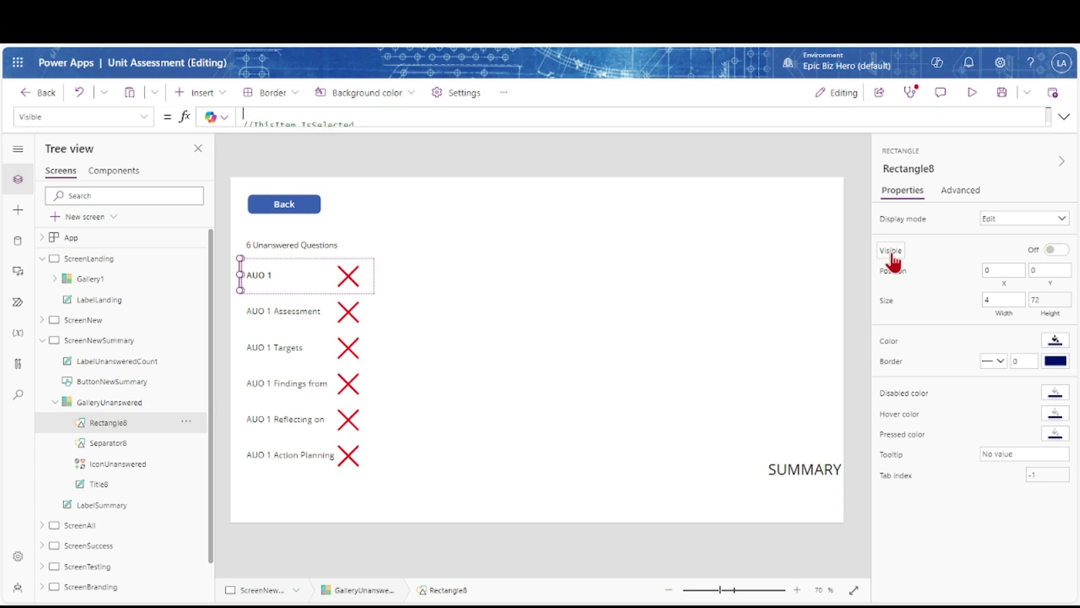
pyautogui.write('false')
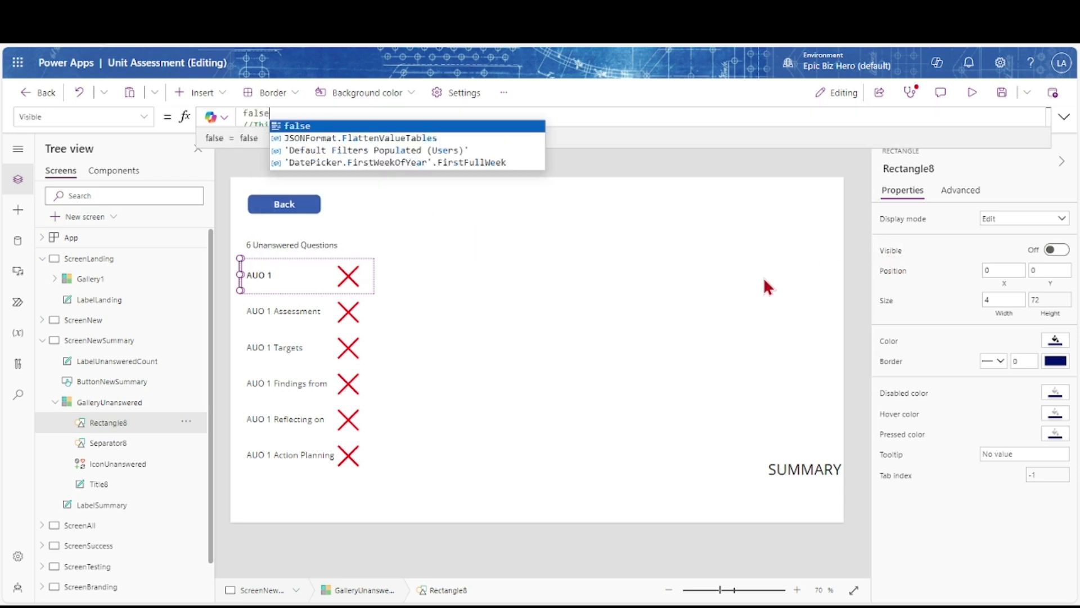
pyautogui.click(766, 286)
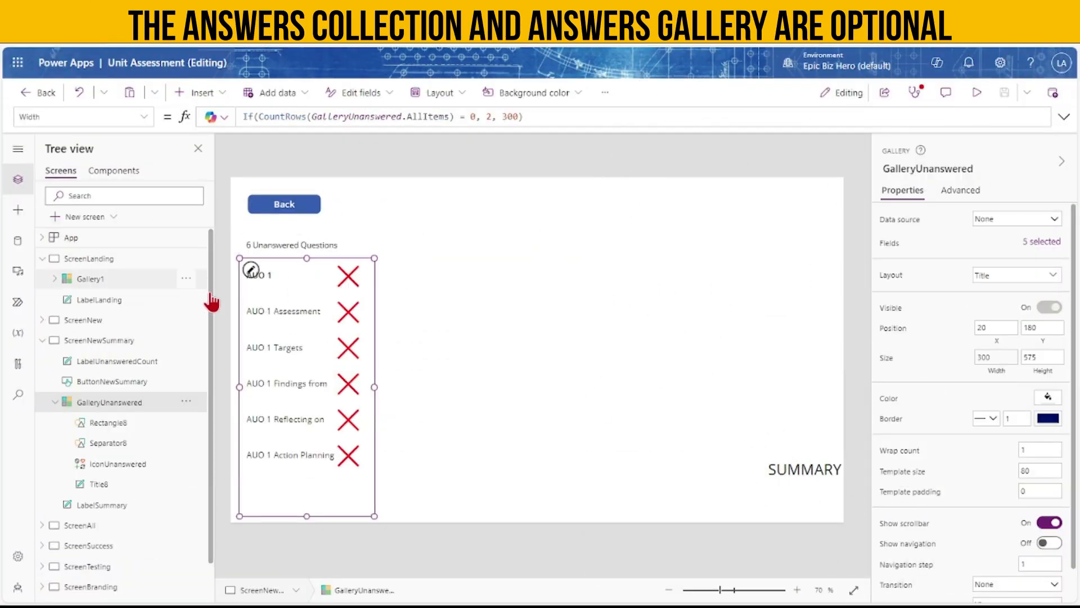
# Paste a copy of the unanswered gallery beside it and rename it GalleryAnswered
pyautogui.hotkey('ctrl', 'v')
pyautogui.moveTo(274, 364); pyautogui.dragTo(474, 358)
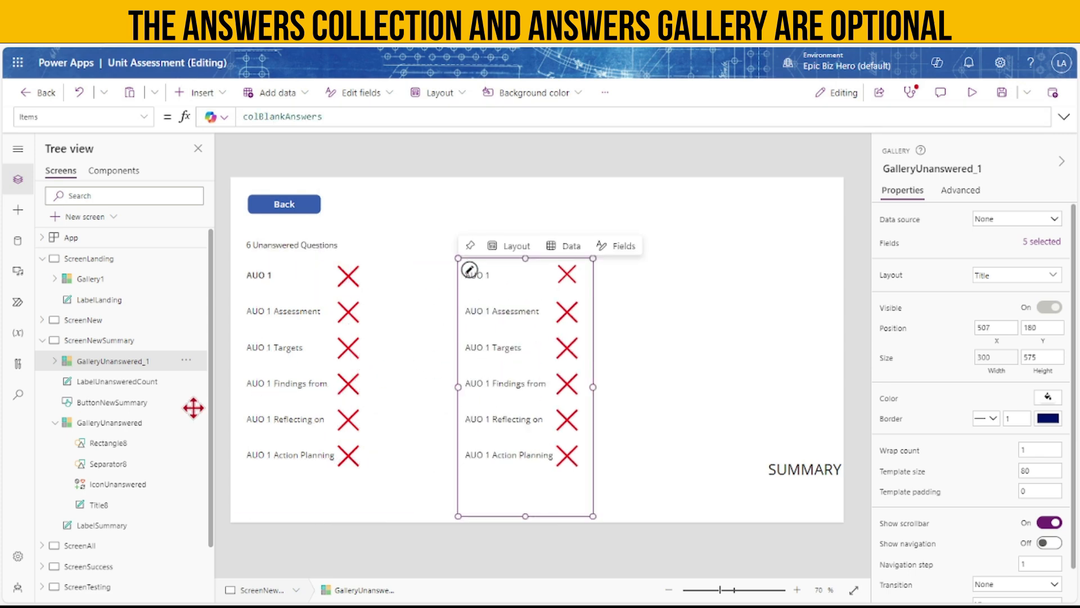
pyautogui.doubleClick(135, 362)
pyautogui.click(161, 363)
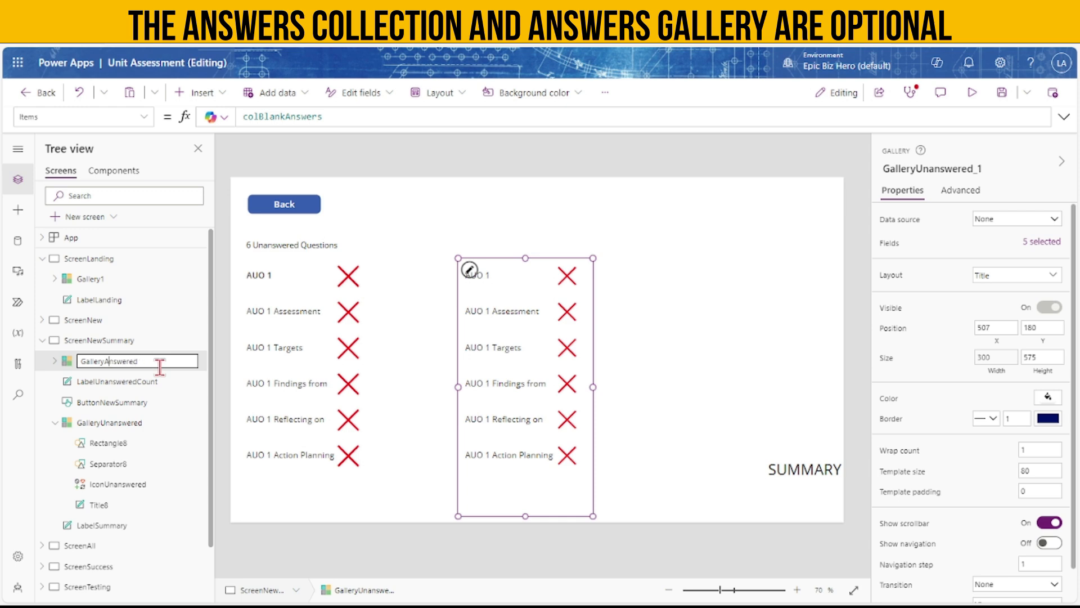
pyautogui.press('Tab')
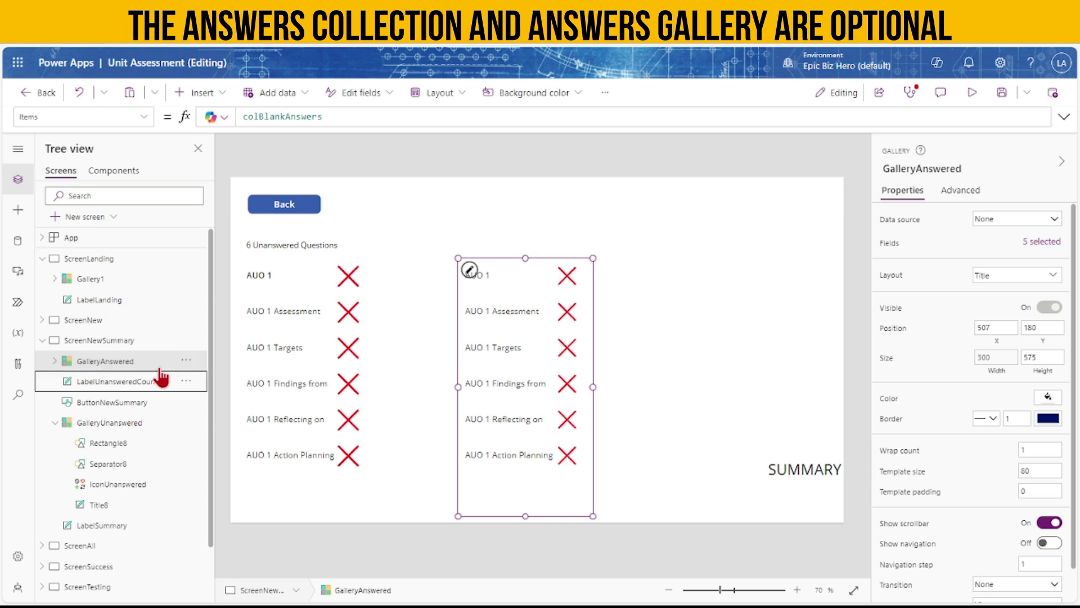
# Set GalleryAnswered's X to GalleryUnanswered.X + GalleryUnanswered.Width + 10 and save the app
pyautogui.click(996, 346)
pyautogui.moveTo(261, 116); pyautogui.dragTo(214, 123)
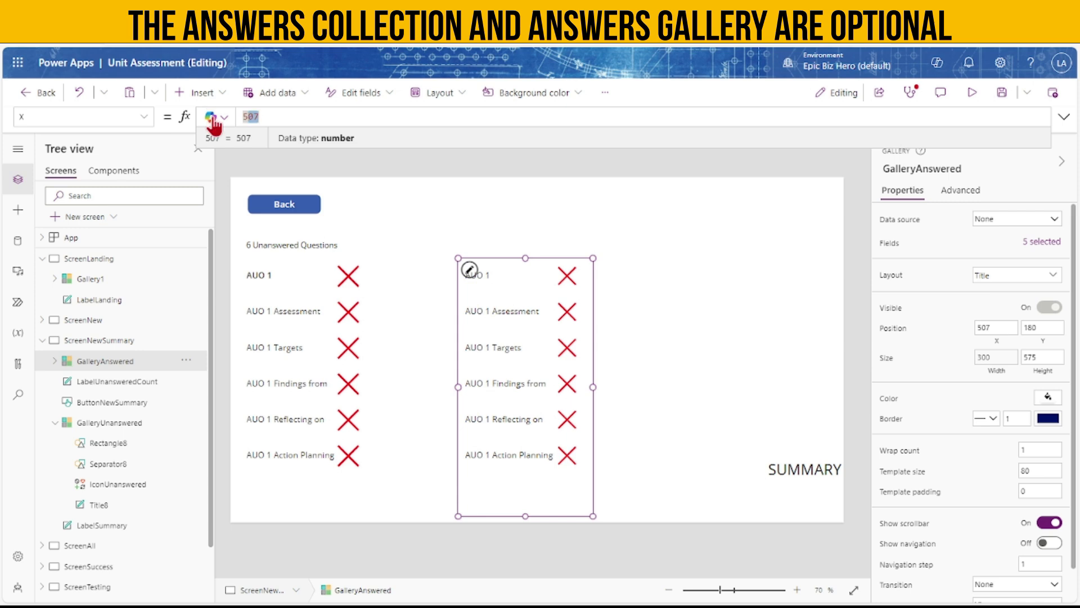
pyautogui.write('GalleryUnanswered')
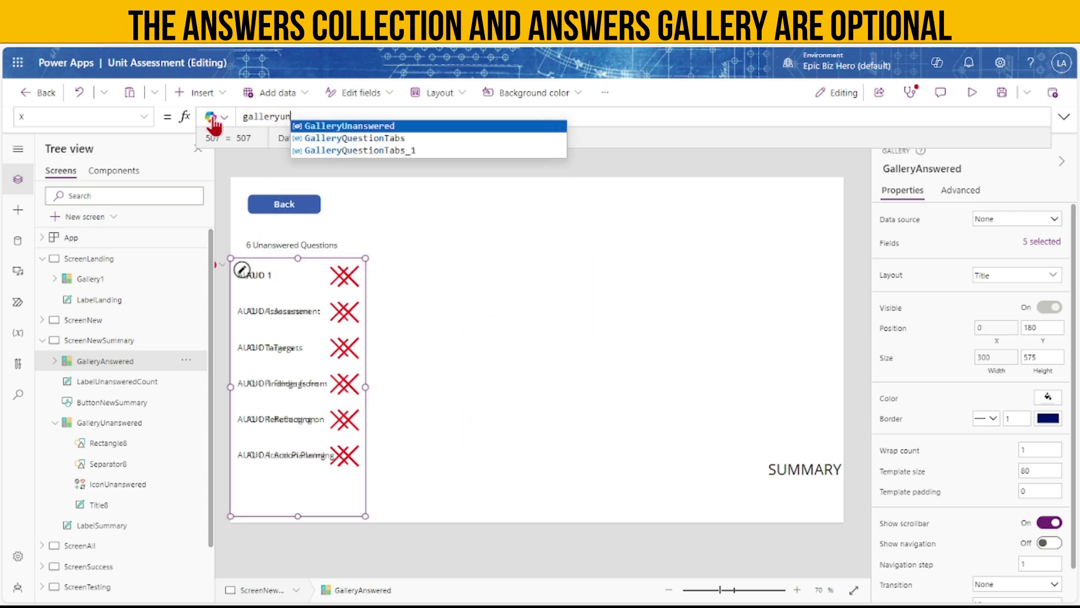
pyautogui.write('.X ')
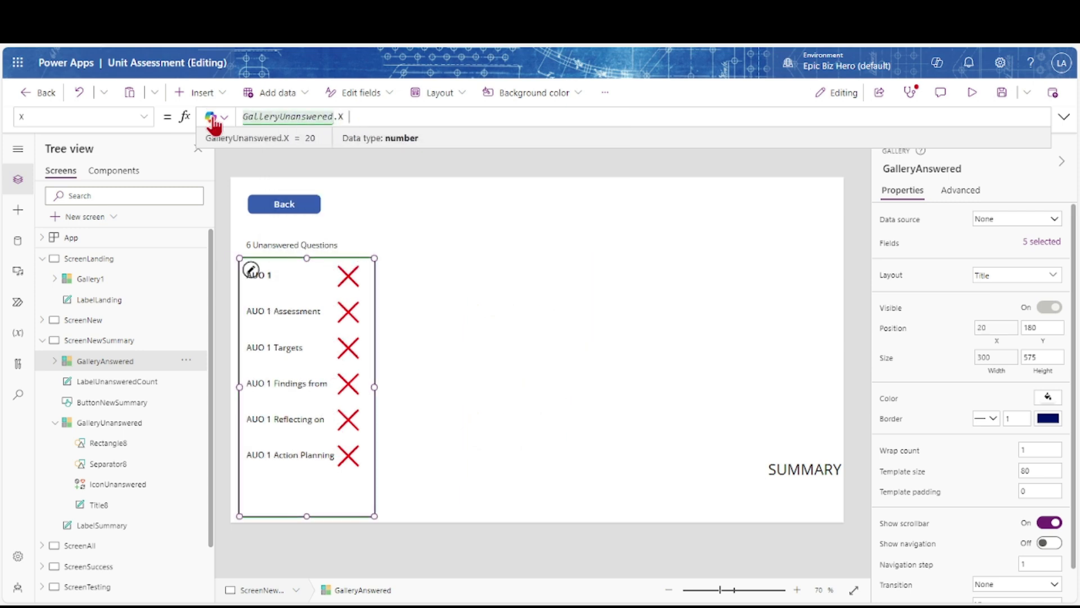
pyautogui.write('+ gallery')
pyautogui.write('Unanswered')
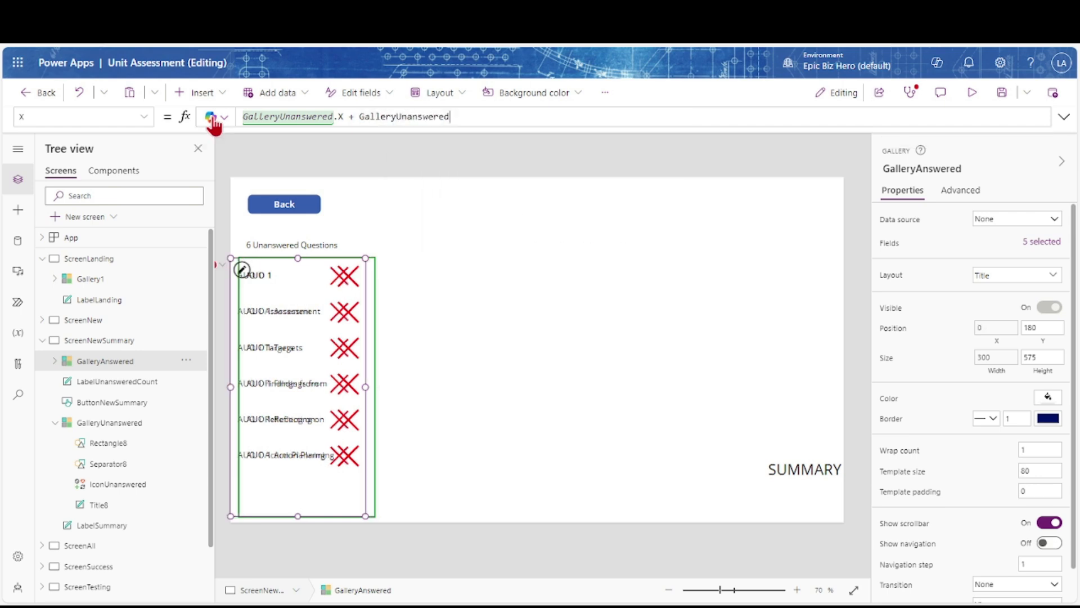
pyautogui.write('.Width + 10')
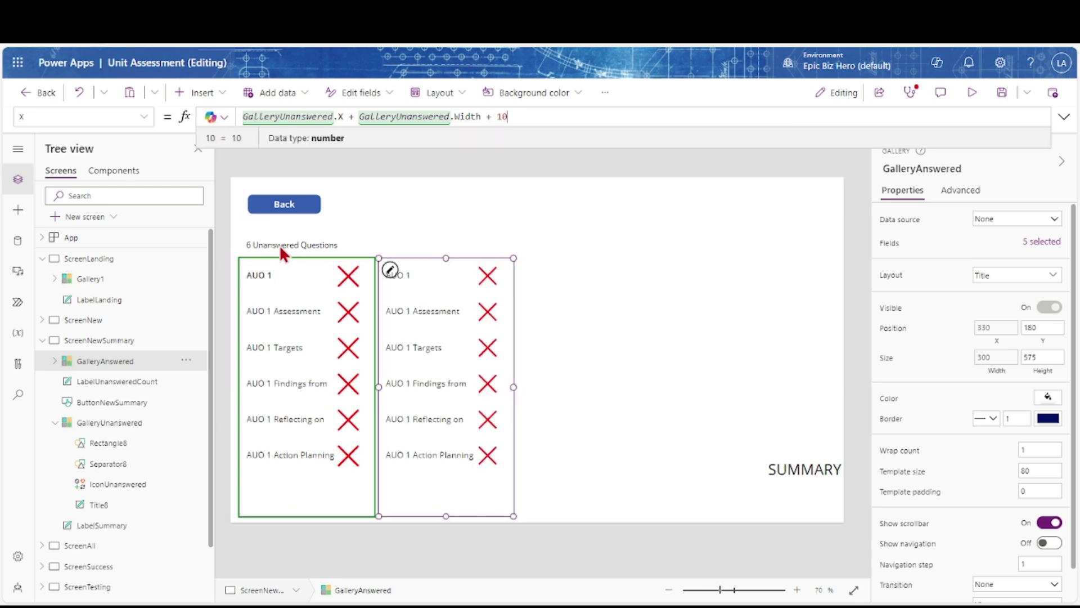
pyautogui.click(1001, 93)
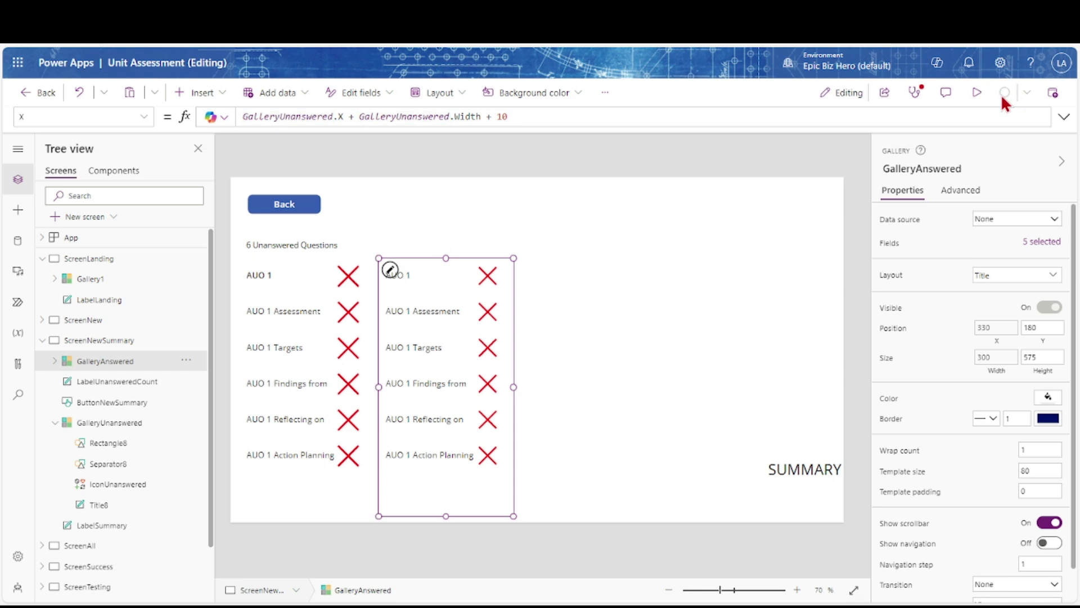
# Duplicate the unanswered count label and rename the copy LabelAnsweredCount
pyautogui.click(316, 243)
pyautogui.hotkey('ctrl', 'v')
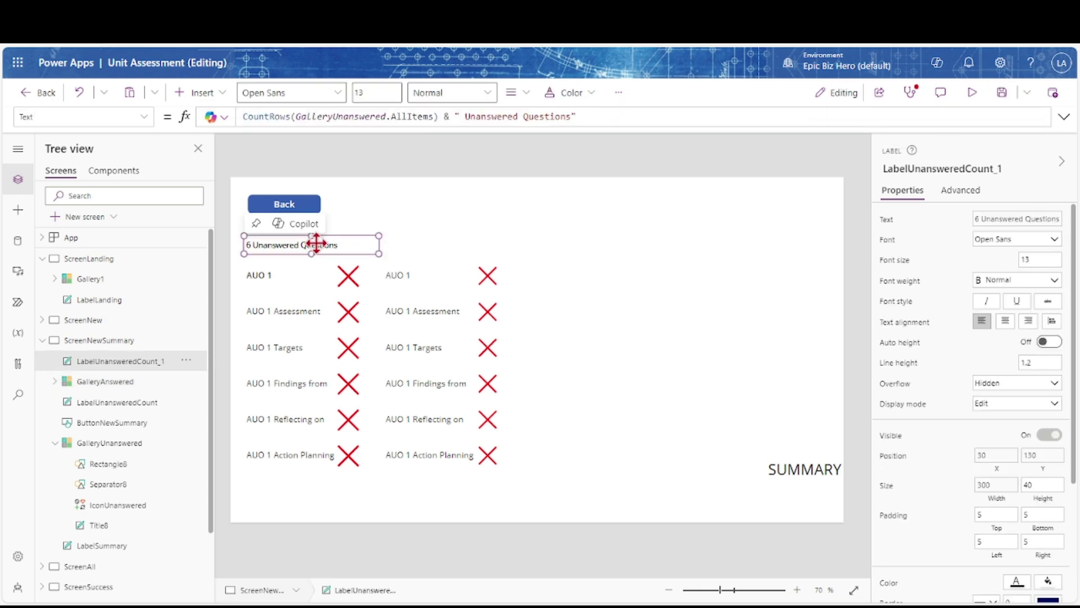
pyautogui.doubleClick(152, 361)
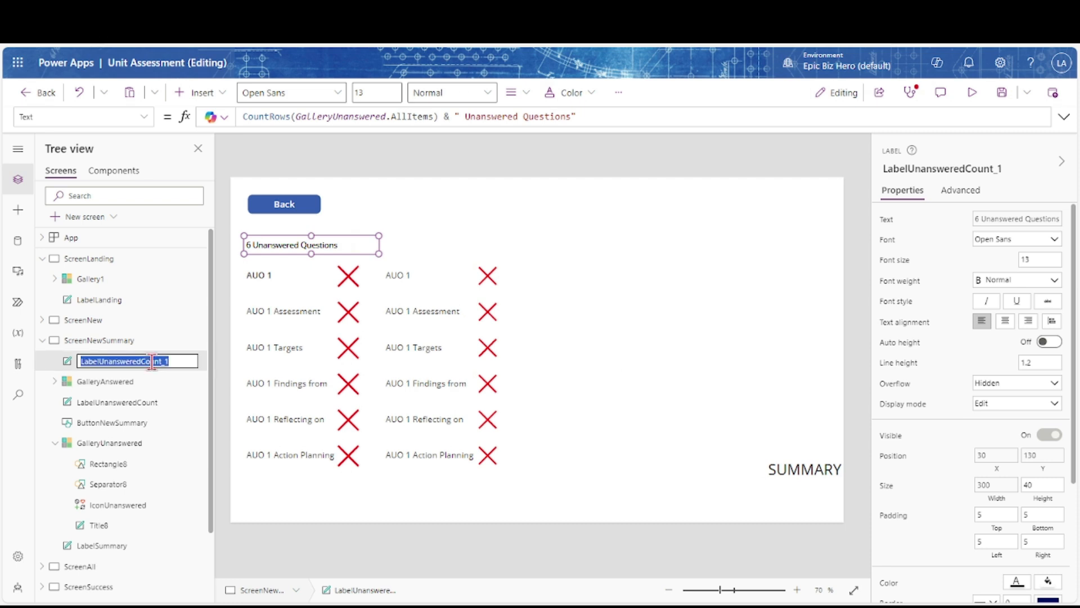
pyautogui.click(174, 361)
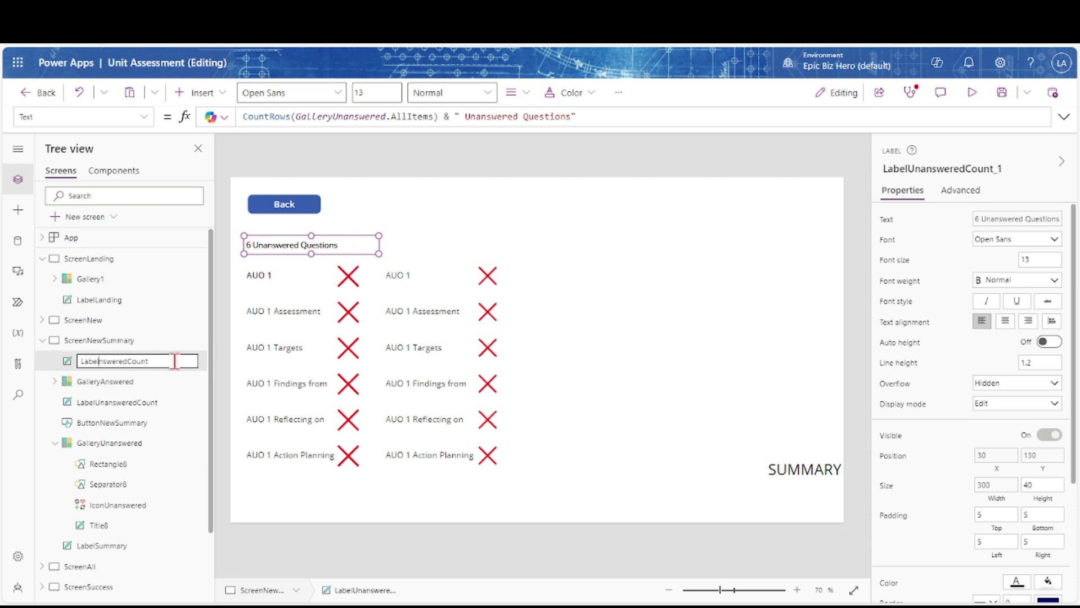
pyautogui.press('Return')
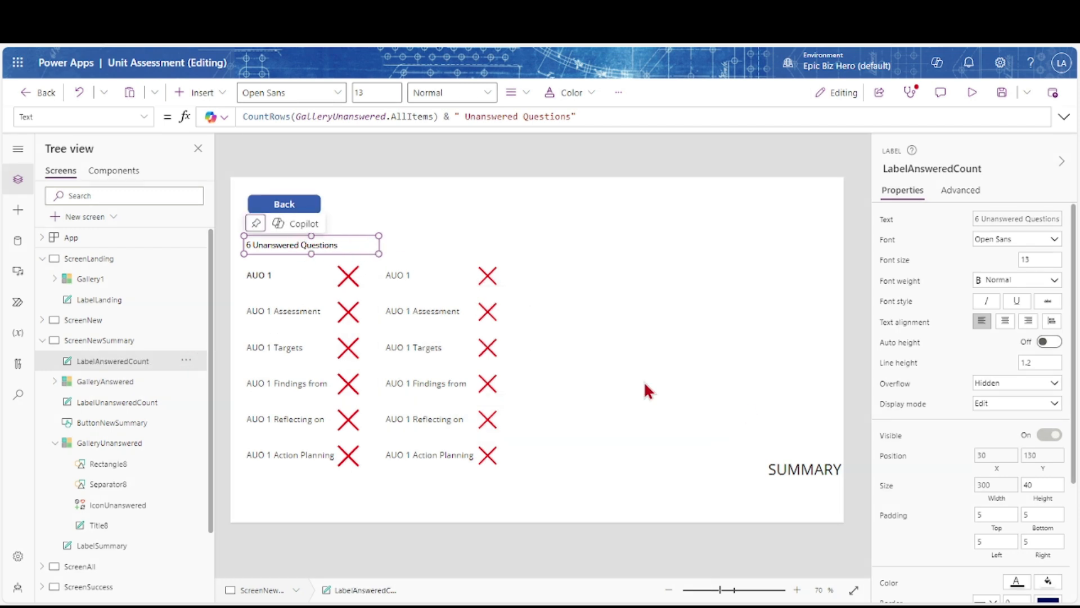
# Point LabelAnsweredCount's X and Y formulas at GalleryAnswered instead of GalleryUnanswered
pyautogui.click(995, 462)
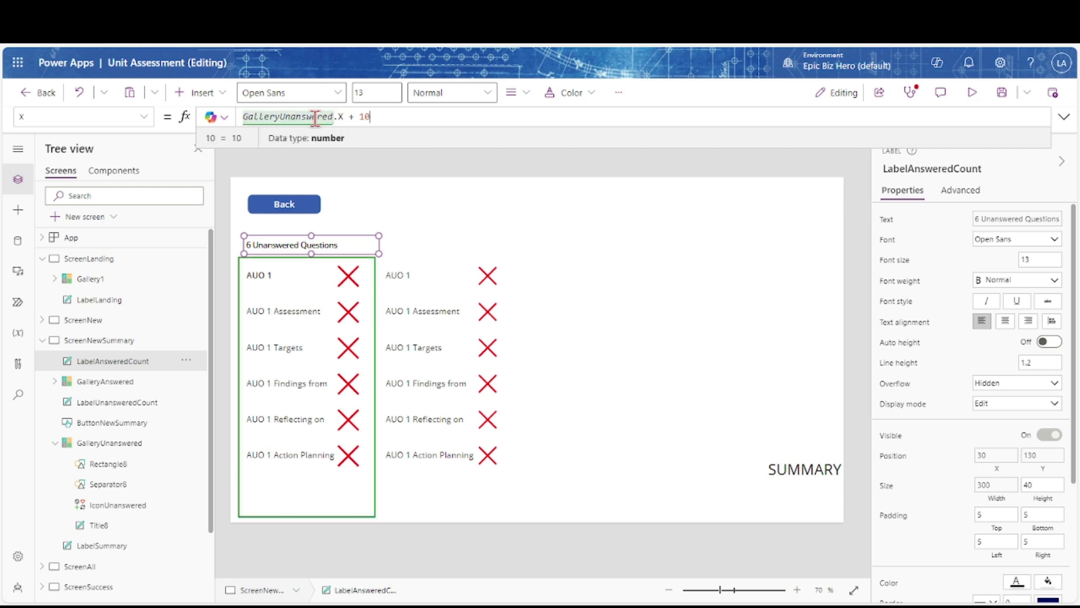
pyautogui.click(295, 117)
pyautogui.press('BackSpace')
pyautogui.press('BackSpace')
pyautogui.press('BackSpace')
pyautogui.write('A')
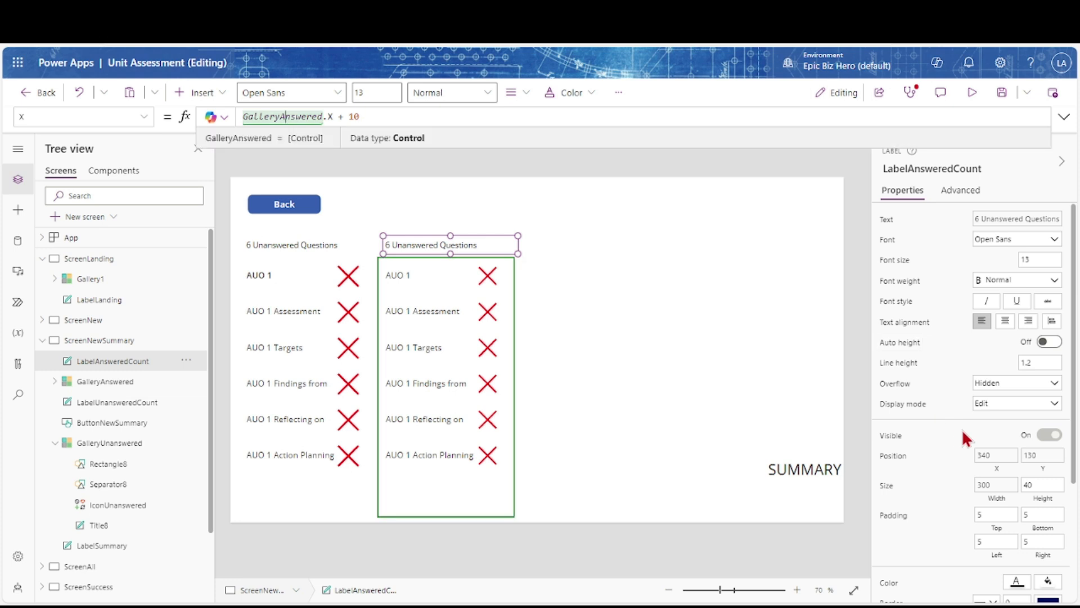
pyautogui.click(1042, 457)
pyautogui.click(296, 116)
pyautogui.press('BackSpace')
pyautogui.press('BackSpace')
pyautogui.press('BackSpace')
pyautogui.write('A')
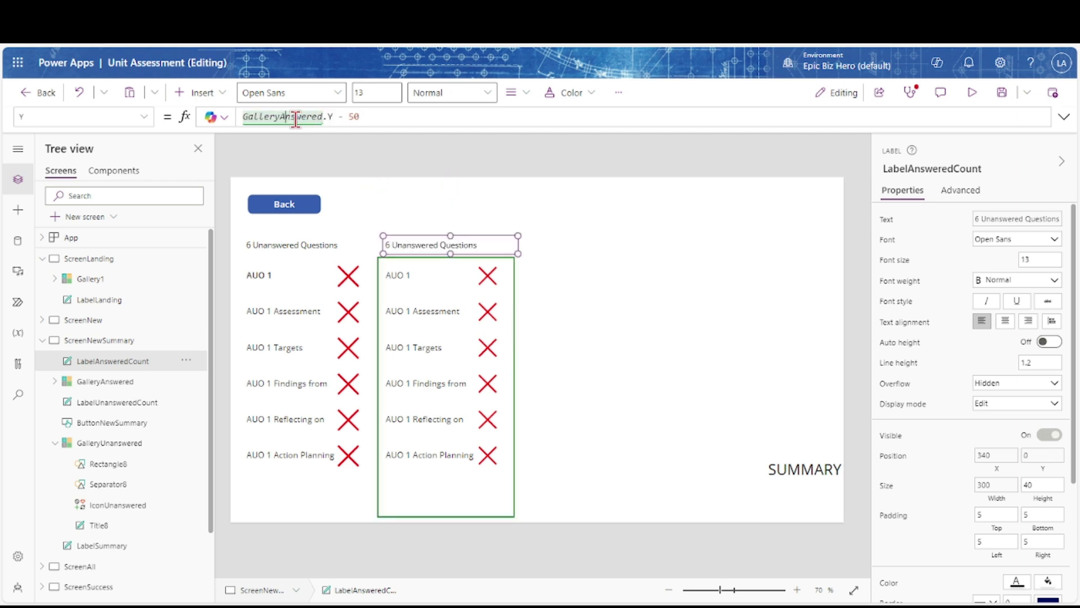
# Change the label's Text to count GalleryAnswered.AllItems and read "Answered Questions"
pyautogui.click(888, 221)
pyautogui.click(350, 117)
pyautogui.press('BackSpace')
pyautogui.press('BackSpace')
pyautogui.press('BackSpace')
pyautogui.press('BackSpace')
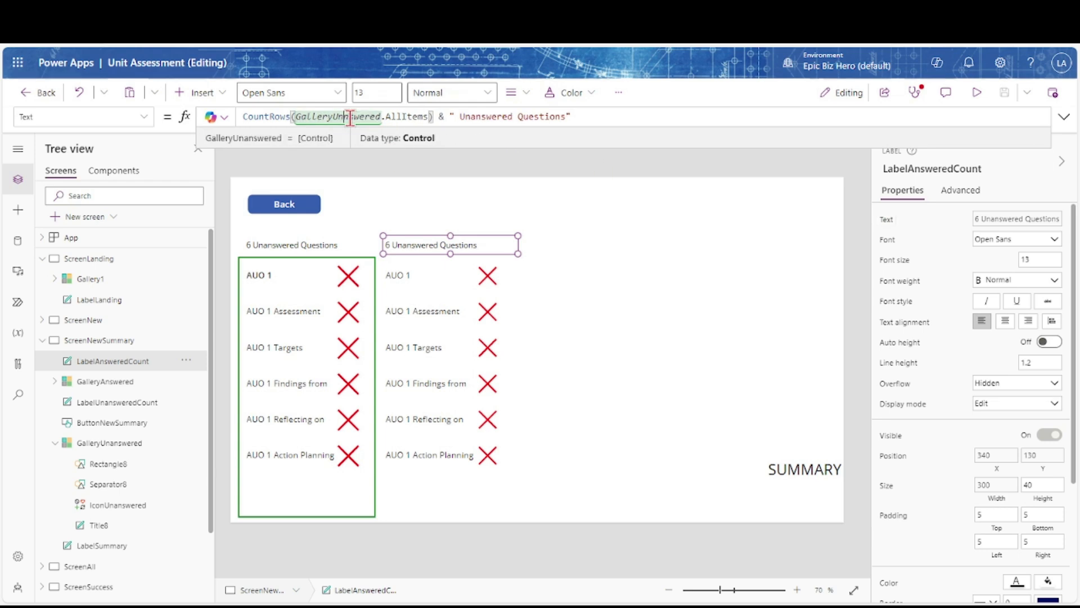
pyautogui.write('yA')
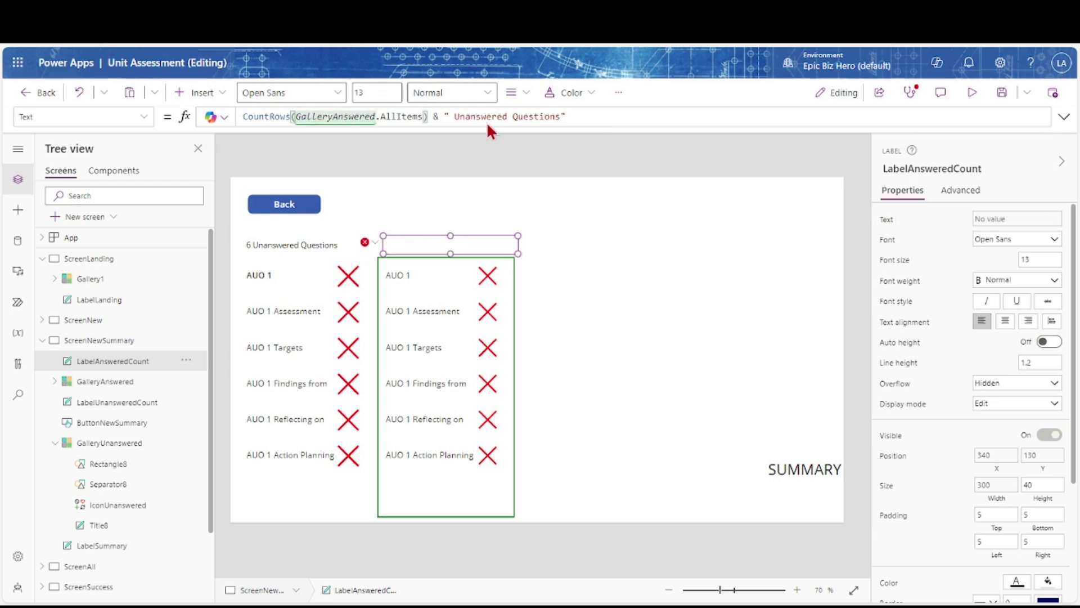
pyautogui.doubleClick(470, 117)
pyautogui.write('Answered')
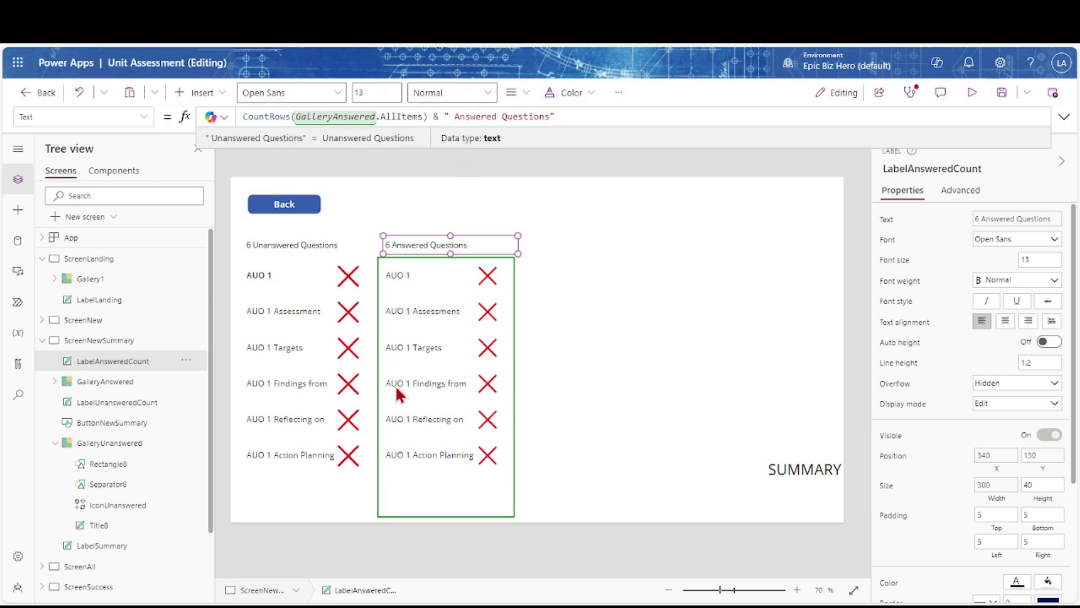
# Duplicate the colBlankAnswers ClearCollect block at the end of App OnStart
pyautogui.click(66, 241)
pyautogui.click(144, 116)
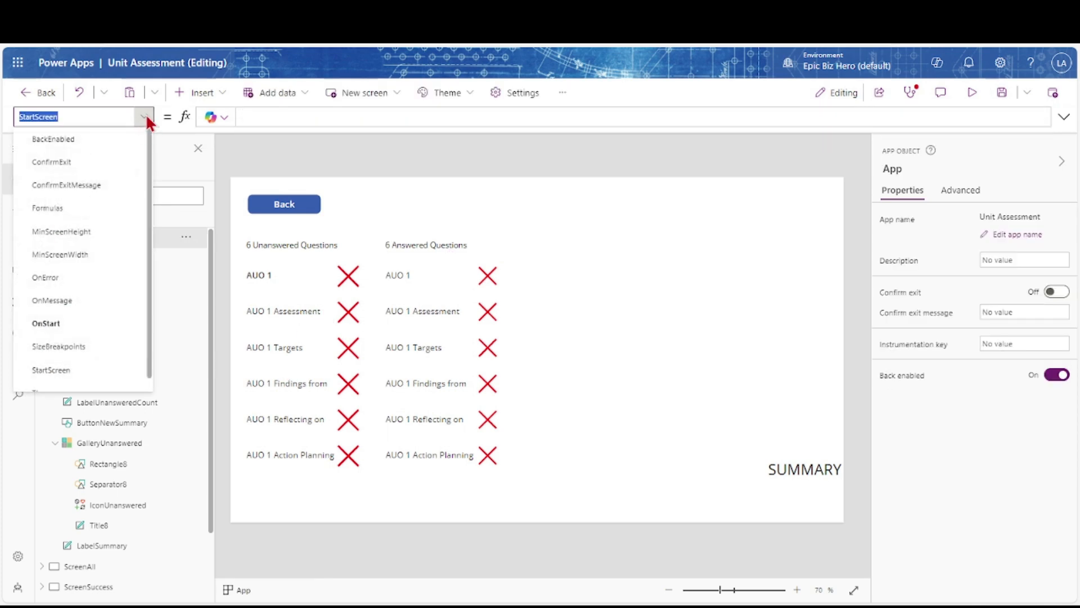
pyautogui.click(67, 323)
pyautogui.moveTo(637, 129); pyautogui.dragTo(629, 268)
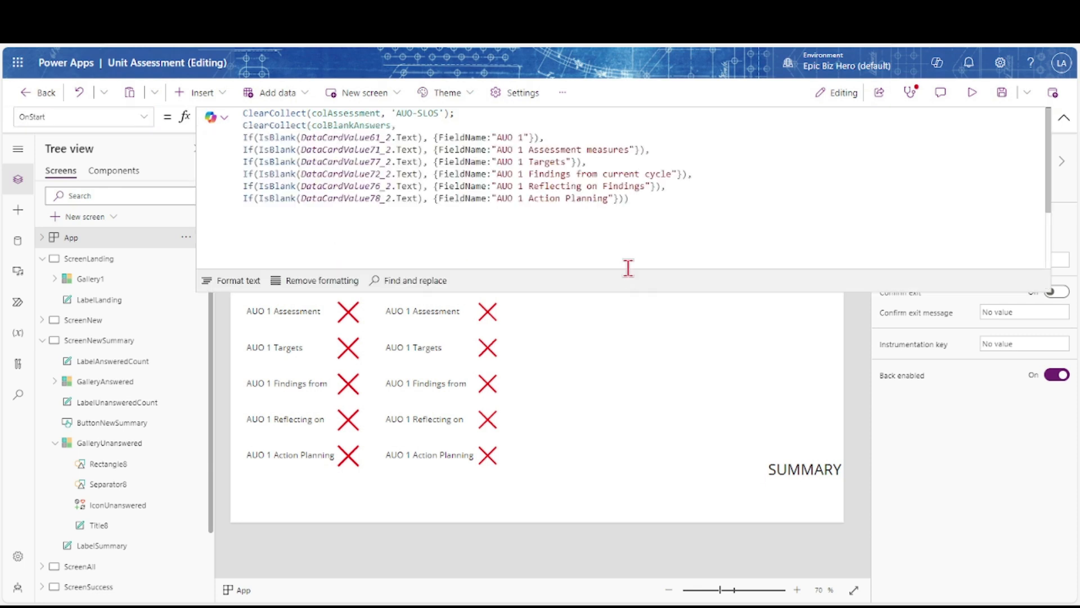
pyautogui.moveTo(629, 200); pyautogui.dragTo(243, 129)
pyautogui.hotkey('ctrl', 'c')
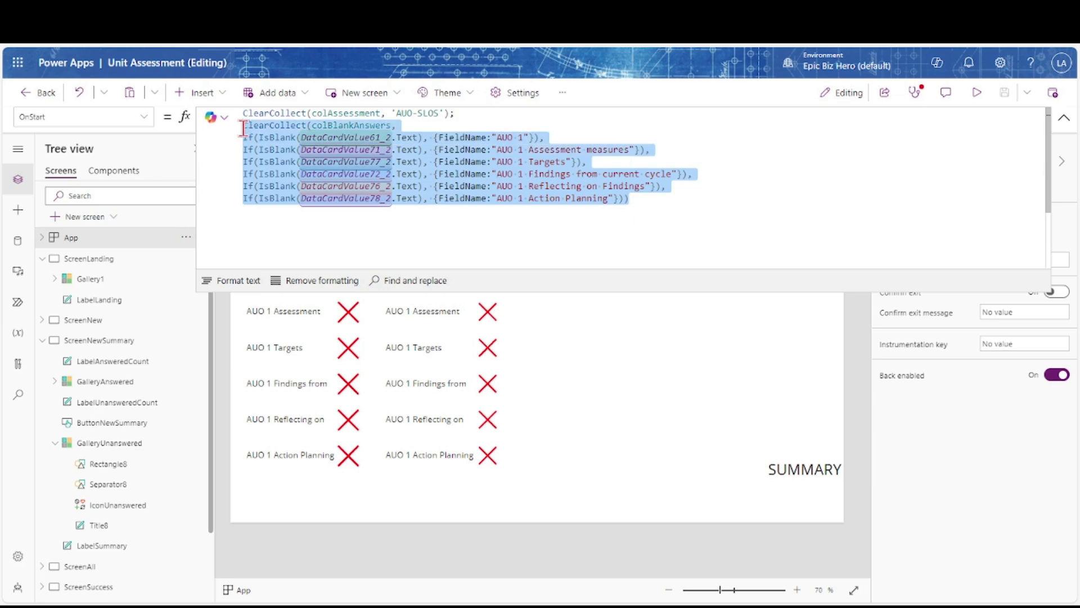
pyautogui.click(669, 203)
pyautogui.write(';')
pyautogui.press('Return')
pyautogui.press('Return')
pyautogui.hotkey('ctrl', 'v')
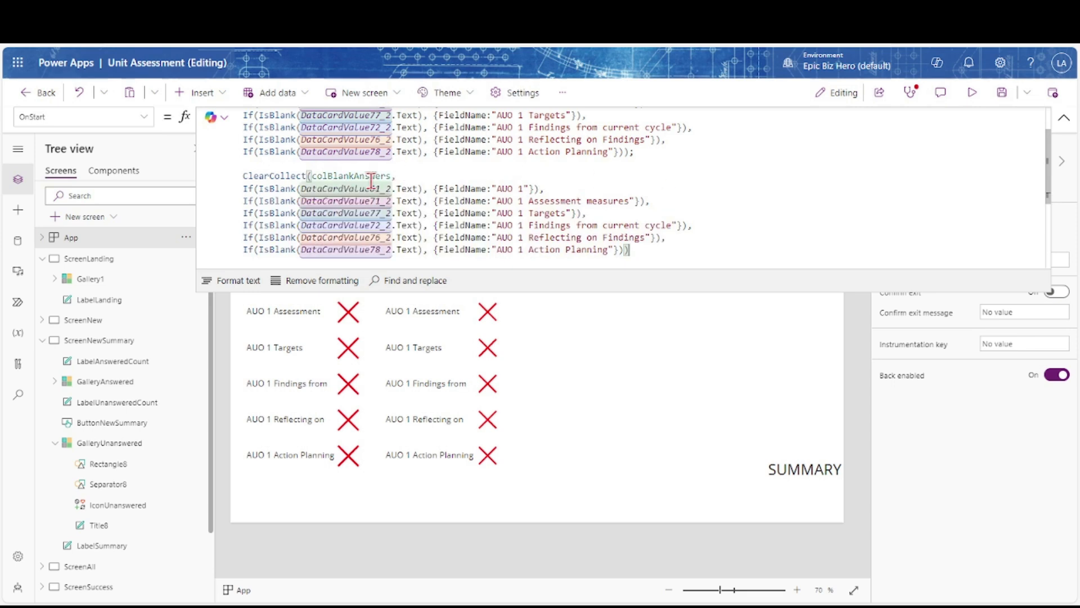
# Rename the copy colAnswers and negate each IsBlank condition with ! to keep answered fields
pyautogui.click(355, 176)
pyautogui.press('BackSpace')
pyautogui.press('BackSpace')
pyautogui.press('BackSpace')
pyautogui.press('BackSpace')
pyautogui.press('BackSpace')
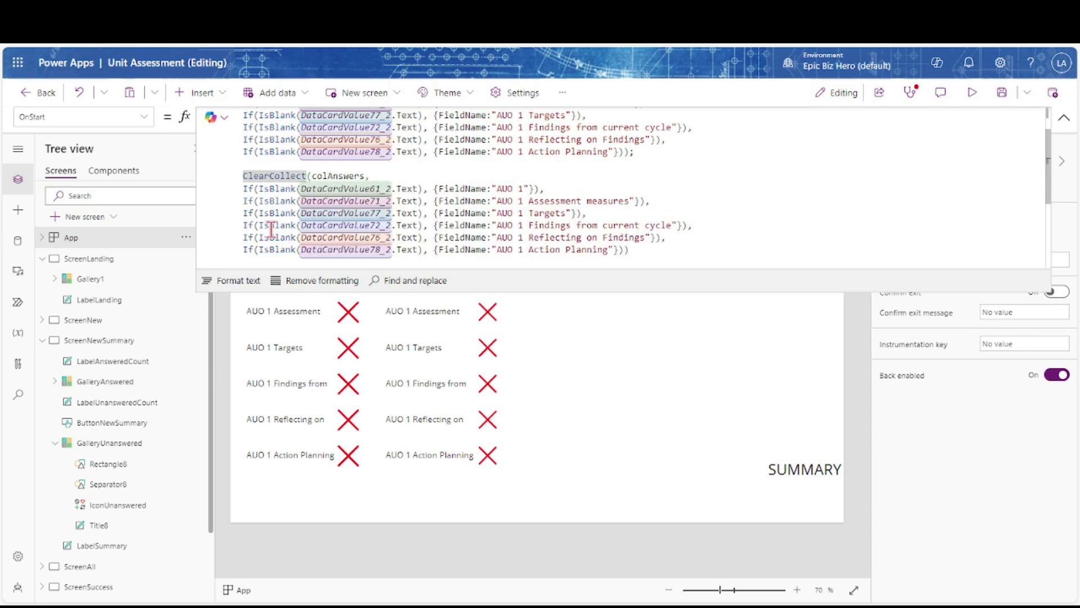
pyautogui.press('Down')
pyautogui.press('Right')
pyautogui.press('Right')
pyautogui.press('Right')
pyautogui.write('!')
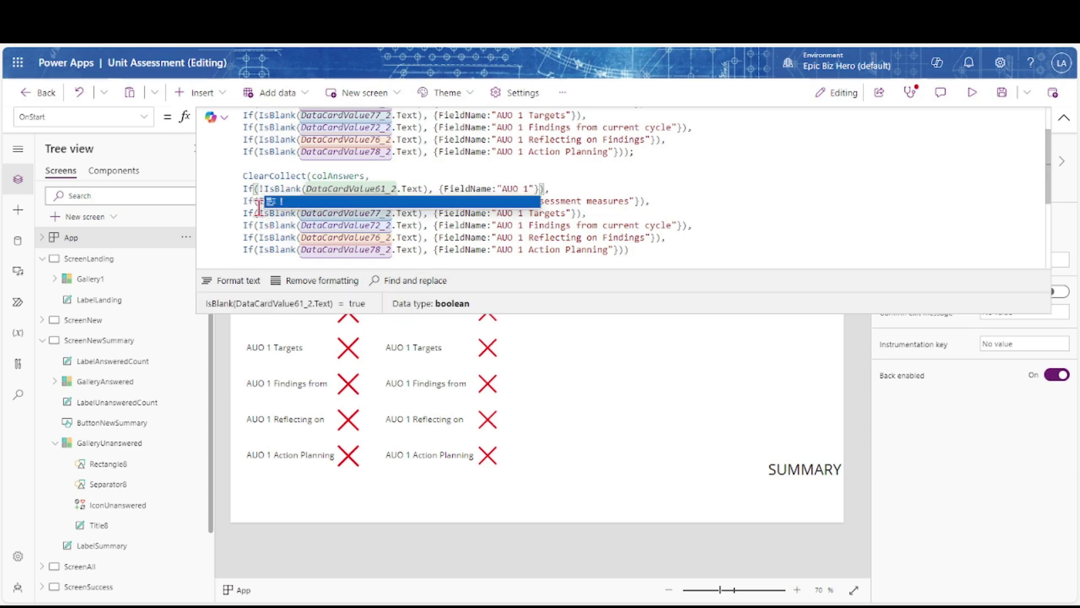
pyautogui.click(259, 202)
pyautogui.write('!')
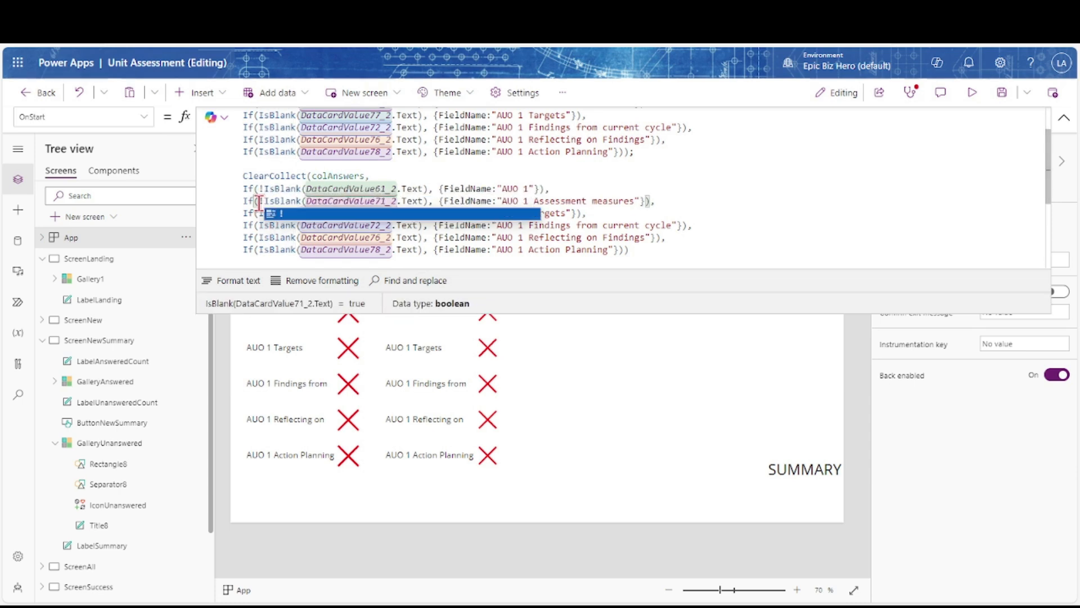
pyautogui.click(259, 214)
pyautogui.write('!')
pyautogui.click(257, 225)
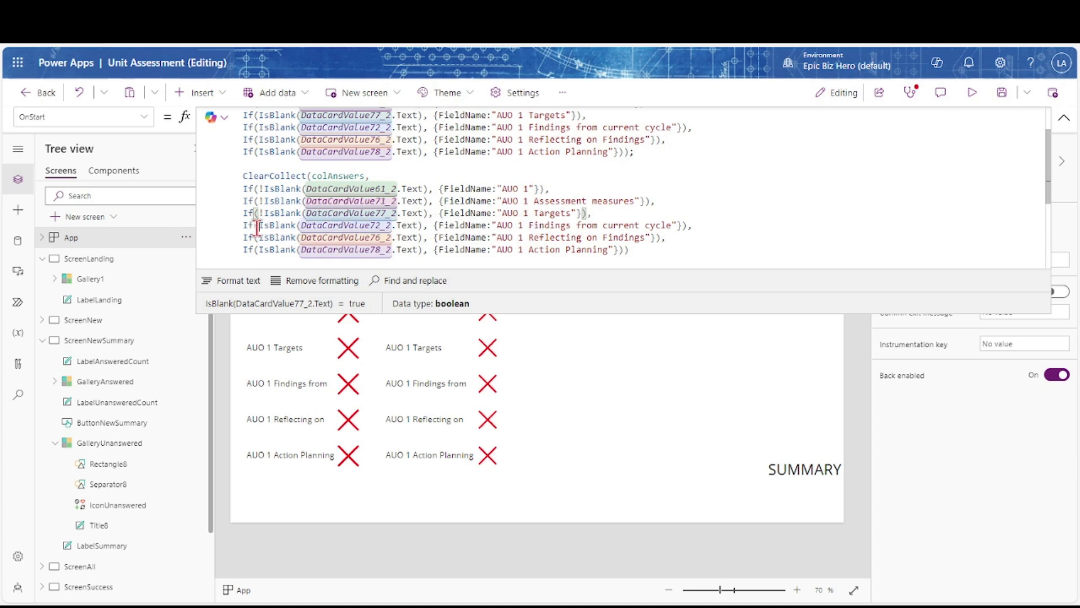
pyautogui.write('!')
pyautogui.click(259, 237)
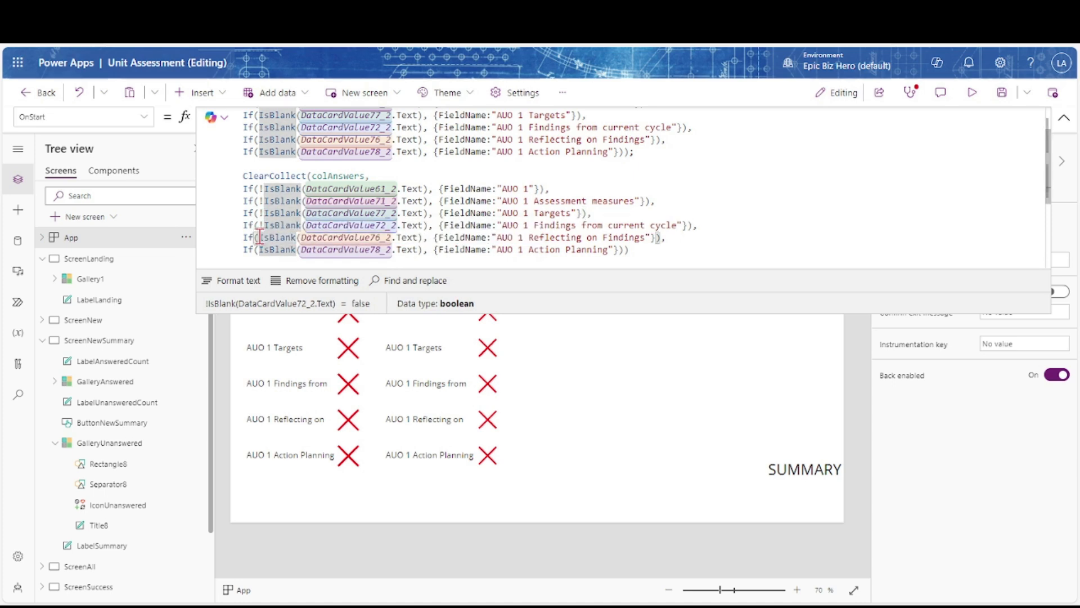
pyautogui.write('!')
pyautogui.click(260, 249)
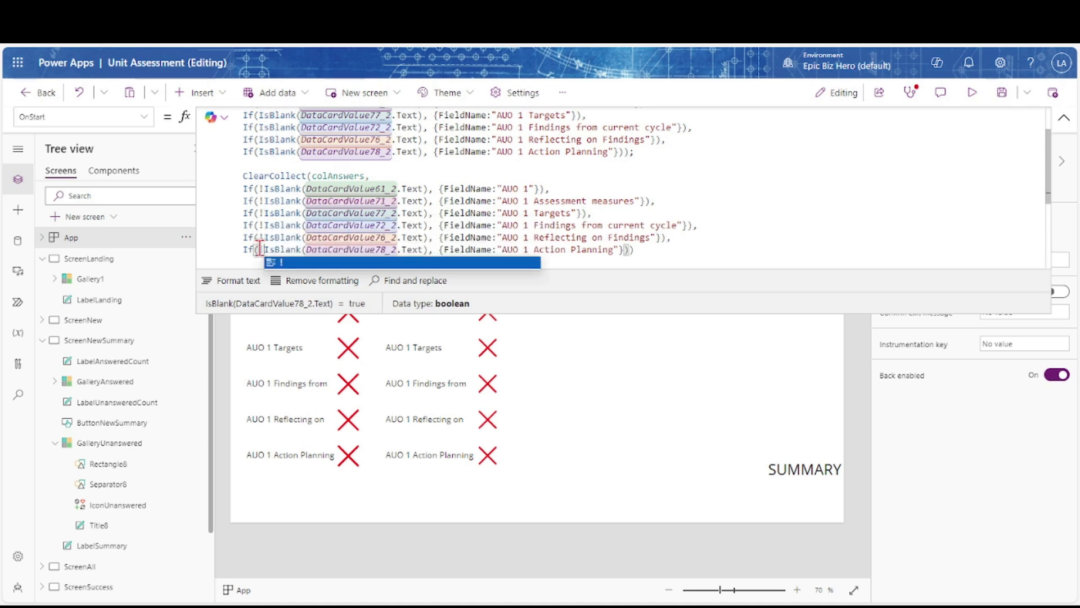
pyautogui.write('!')
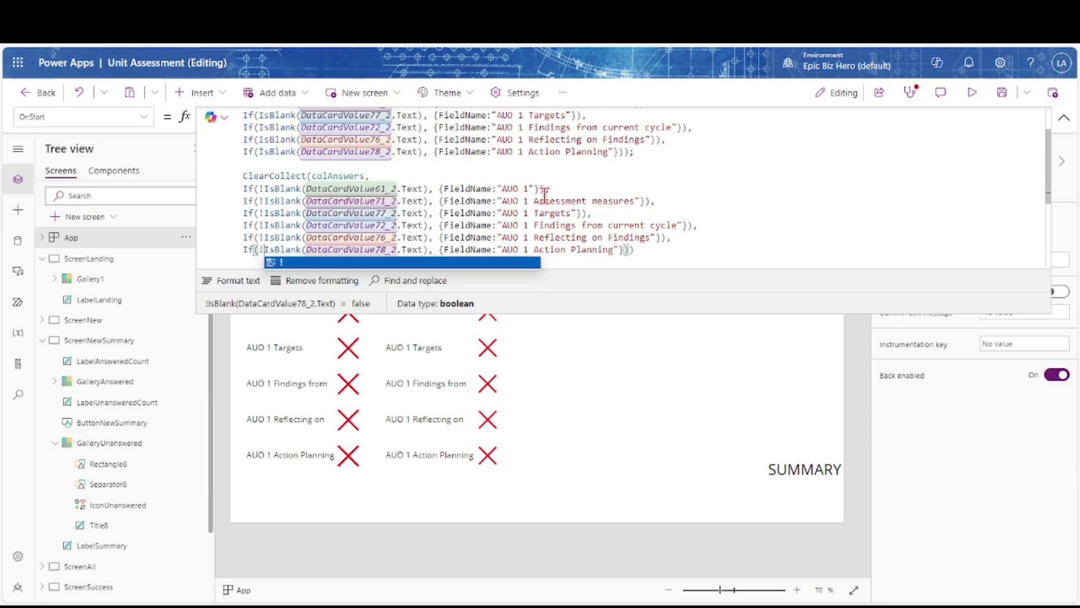
# Add FieldValue: DataCardValue61_2.Text to the AUO 1 record, comma-separating the following record
pyautogui.click(535, 189)
pyautogui.write(',')
pyautogui.press('BackSpace')
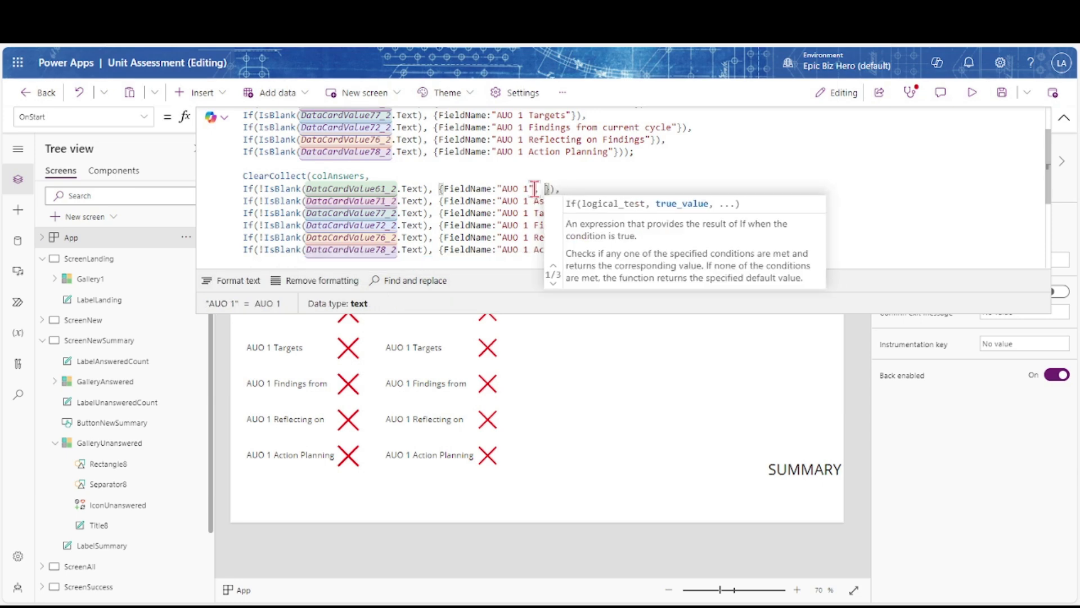
pyautogui.write('FieldValue')
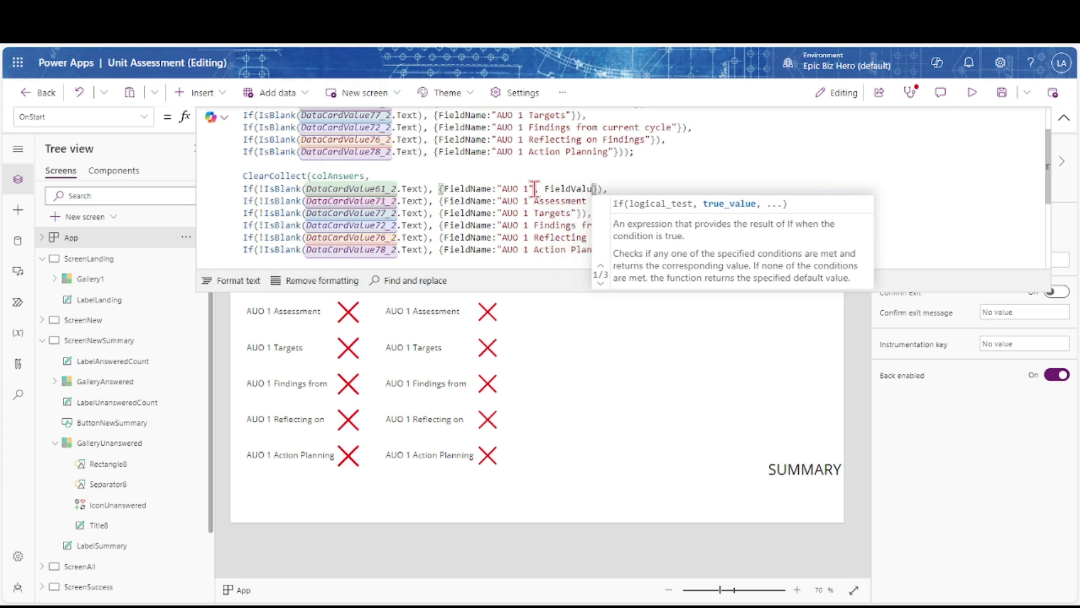
pyautogui.write(':')
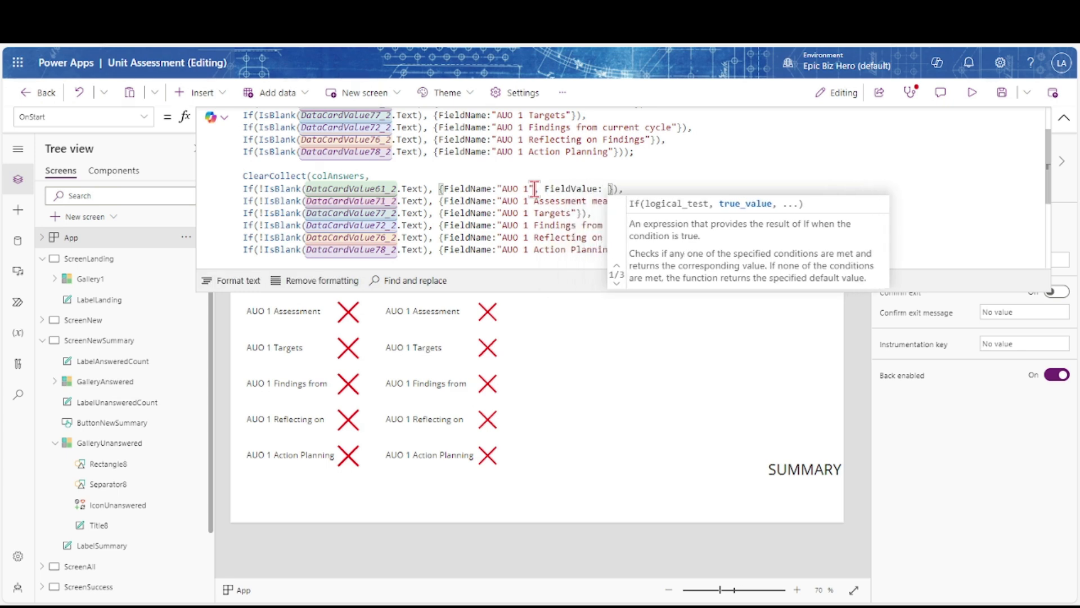
pyautogui.moveTo(423, 193); pyautogui.dragTo(314, 190)
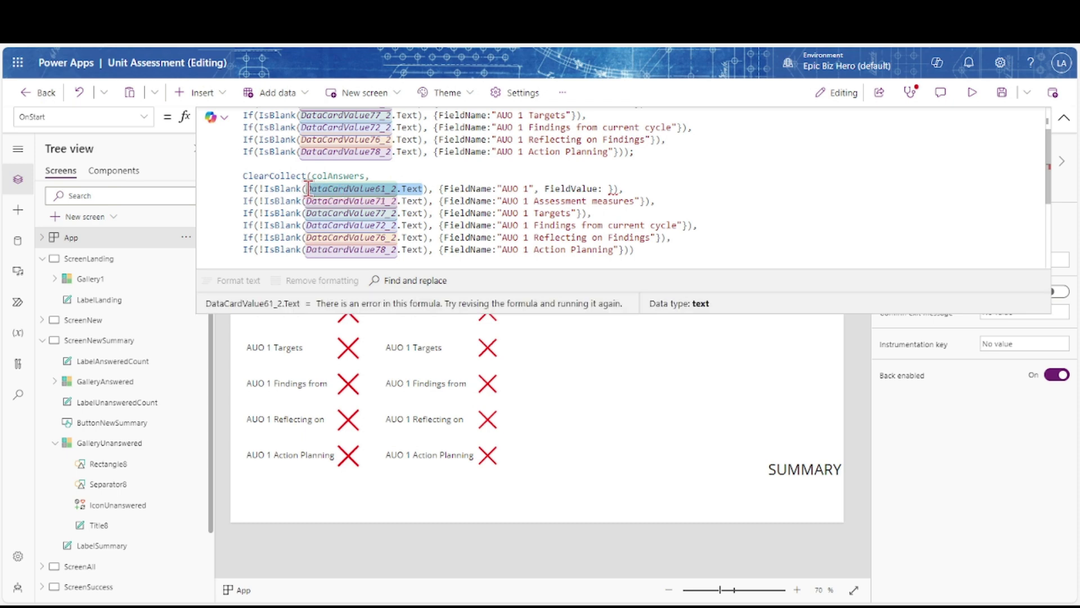
pyautogui.press('End')
pyautogui.press('Left')
pyautogui.press('Left')
pyautogui.press('Left')
pyautogui.write('DataCardValue61_2.Text')
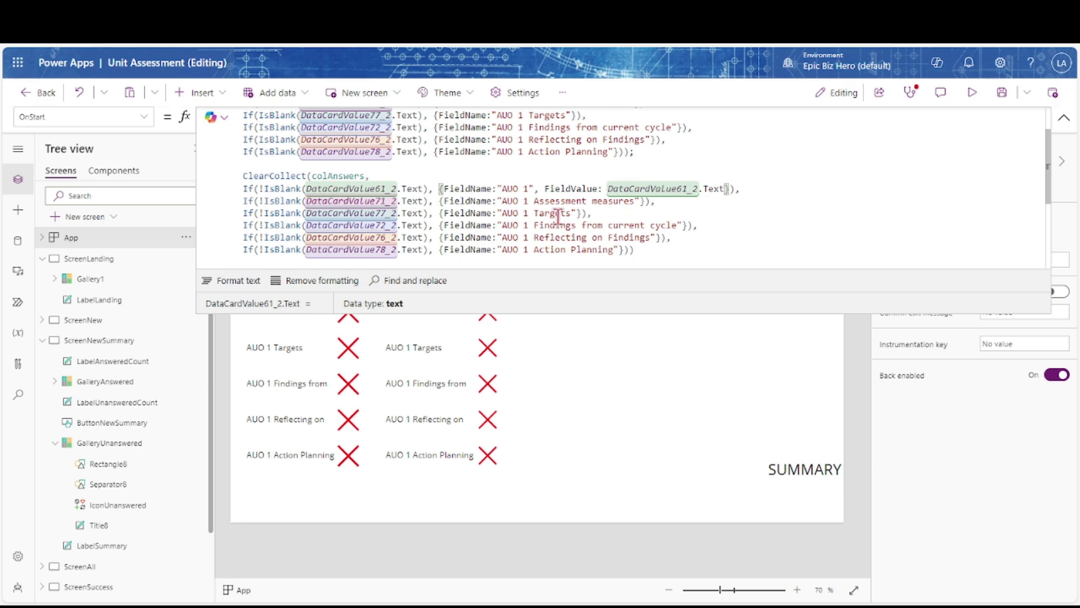
pyautogui.click(636, 202)
pyautogui.write(', Field')
pyautogui.press('BackSpace')
pyautogui.press('BackSpace')
pyautogui.press('BackSpace')
pyautogui.press('BackSpace')
pyautogui.press('BackSpace')
pyautogui.press('BackSpace')
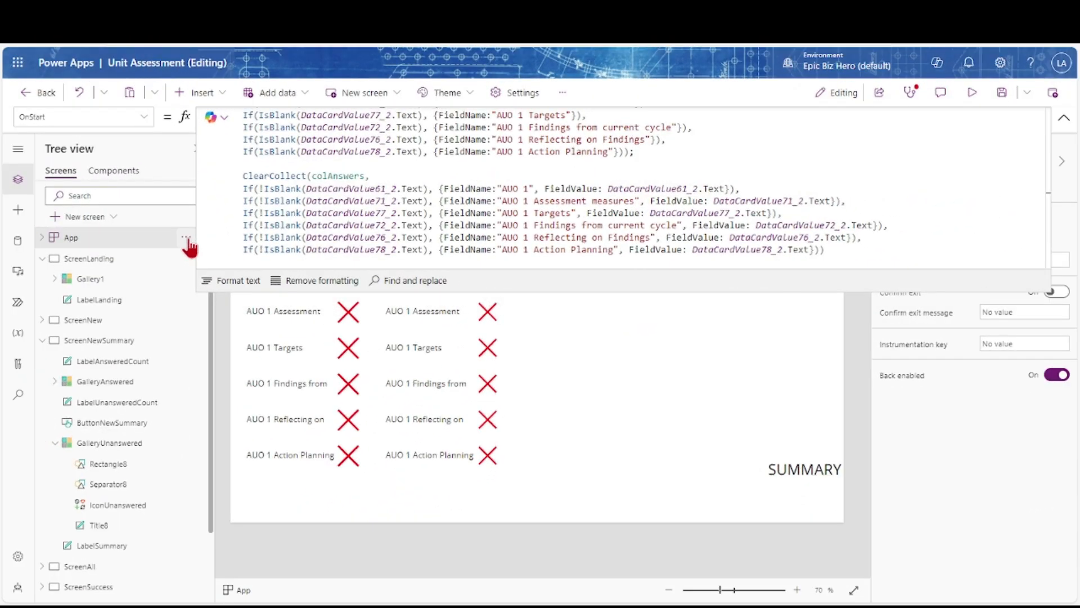
# Run App OnStart to rebuild the collections and select the answered gallery
pyautogui.click(187, 237)
pyautogui.click(201, 331)
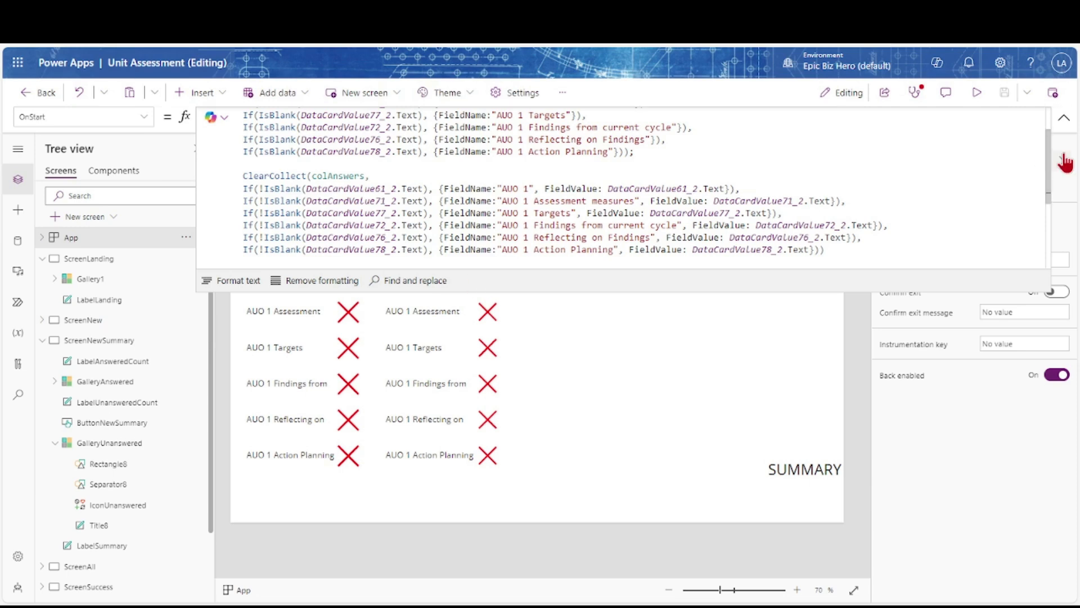
pyautogui.click(1064, 117)
pyautogui.click(413, 356)
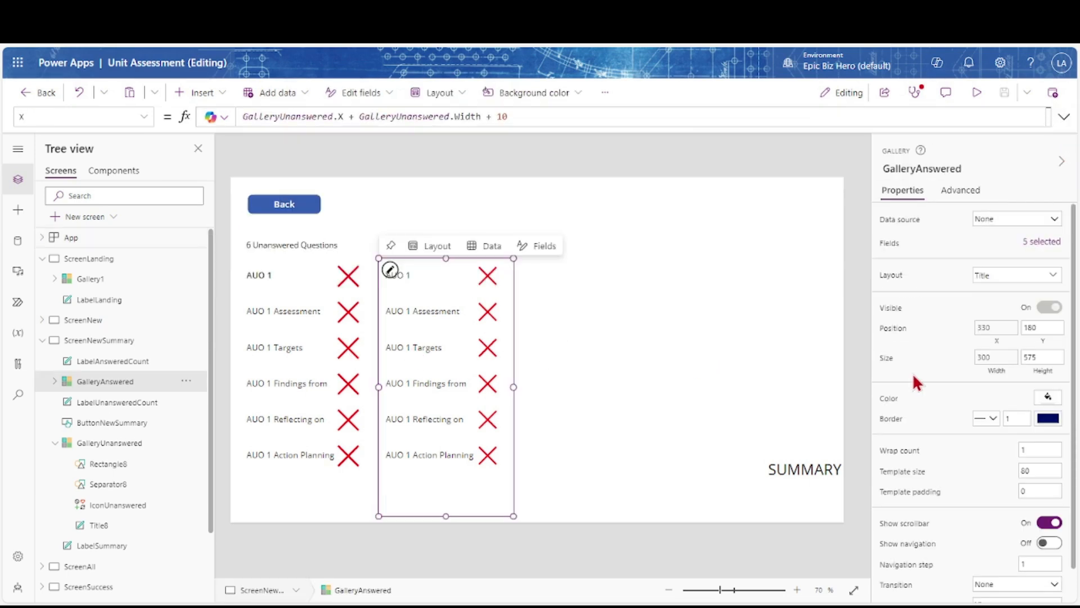
# Give GalleryAnswered a Title and subtitle layout and edit Subtitle1's ThisItem.FieldName text toward FieldValue
pyautogui.click(1051, 276)
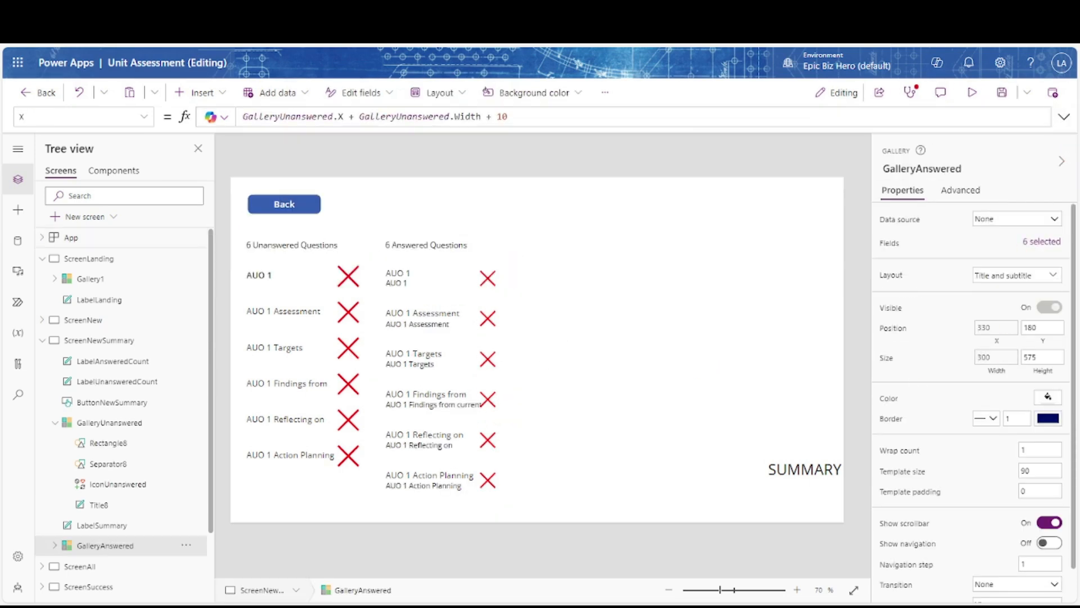
pyautogui.click(405, 302)
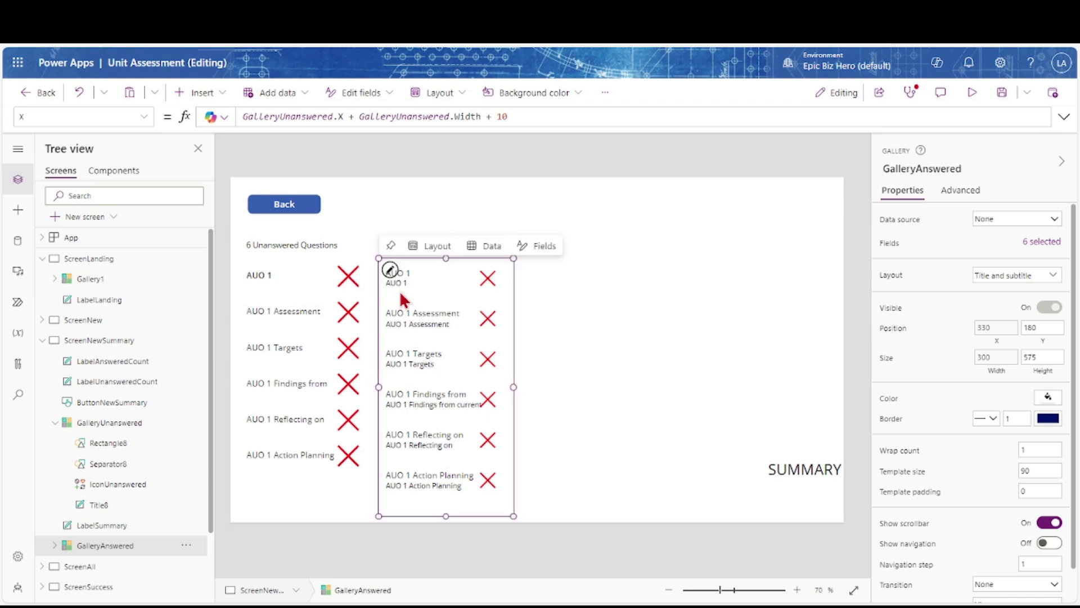
pyautogui.click(400, 282)
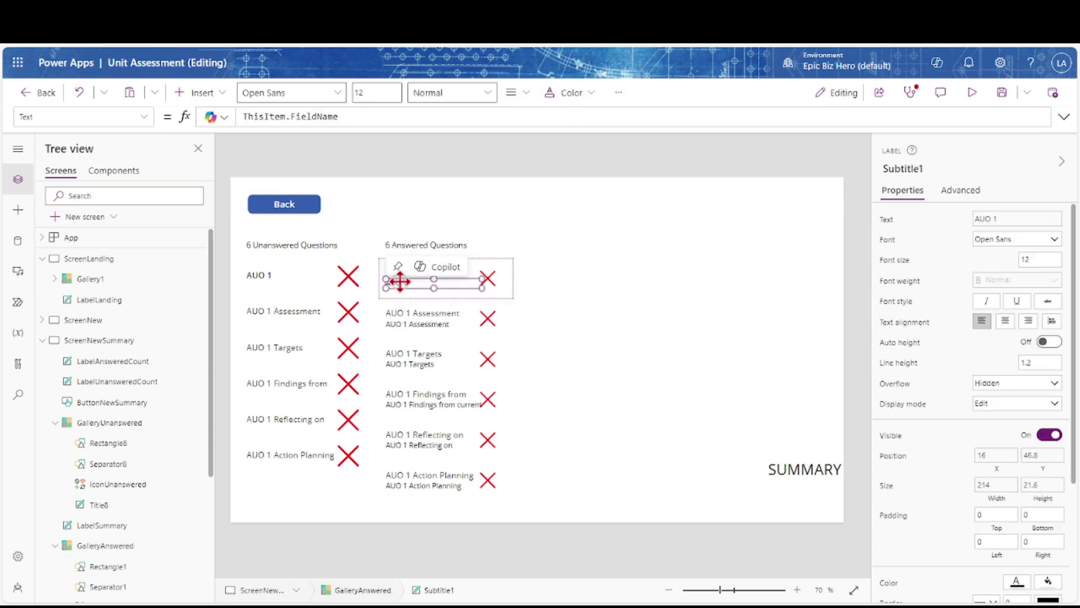
pyautogui.click(886, 222)
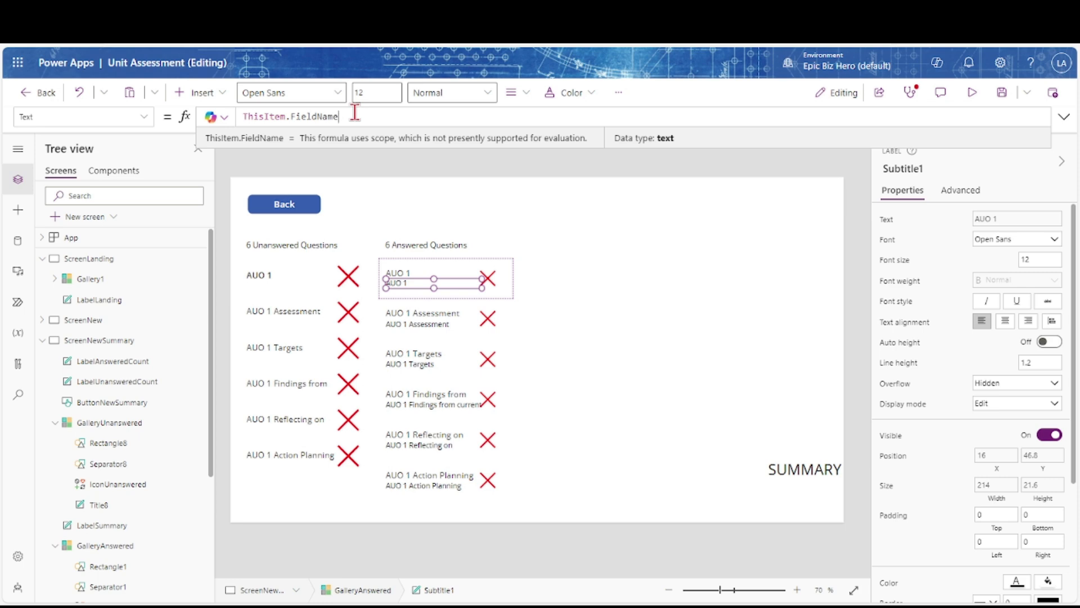
pyautogui.press('BackSpace')
pyautogui.press('BackSpace')
pyautogui.write('Value')
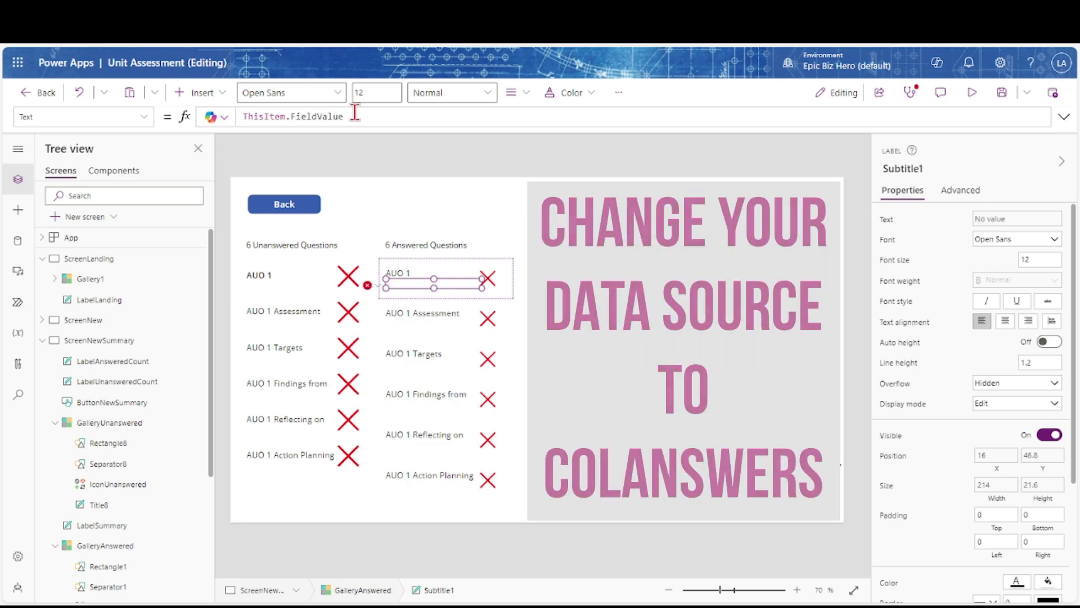
pyautogui.write('.')
pyautogui.press('BackSpace')
pyautogui.press('BackSpace')
pyautogui.press('BackSpace')
pyautogui.press('BackSpace')
pyautogui.press('BackSpace')
pyautogui.press('BackSpace')
pyautogui.press('BackSpace')
pyautogui.press('BackSpace')
pyautogui.press('BackSpace')
pyautogui.press('BackSpace')
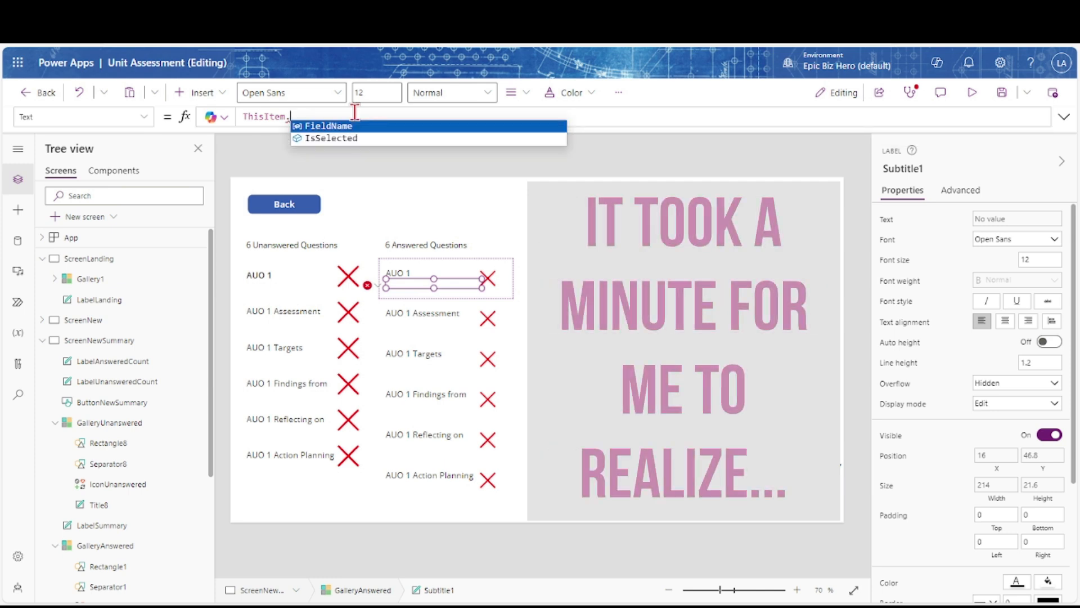
pyautogui.click(180, 238)
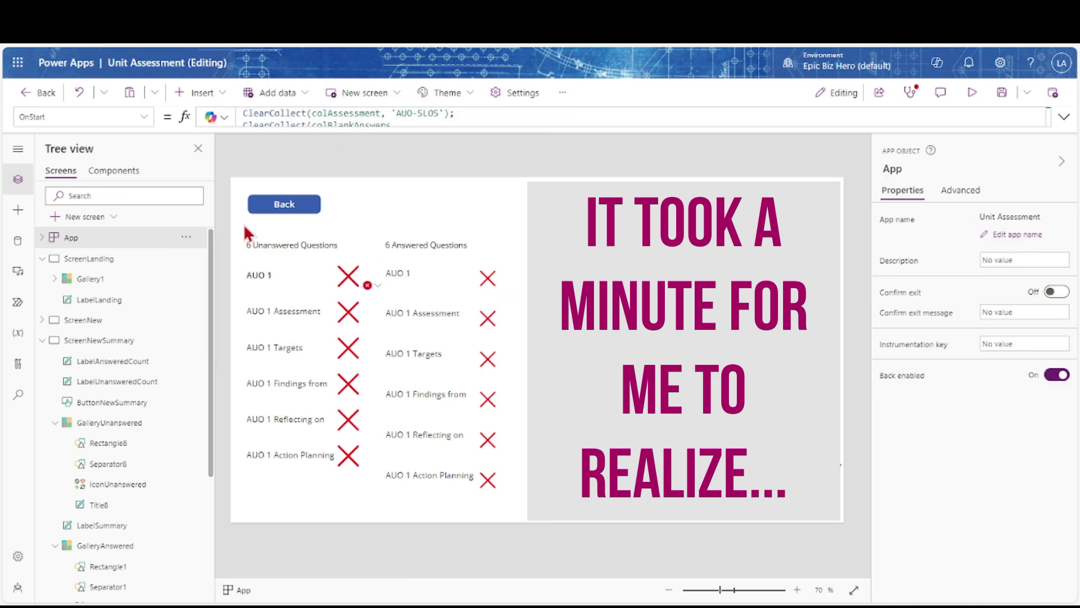
# Point GalleryAnswered's Items at colAnswers and set its Width to 500
pyautogui.click(400, 323)
pyautogui.click(287, 117)
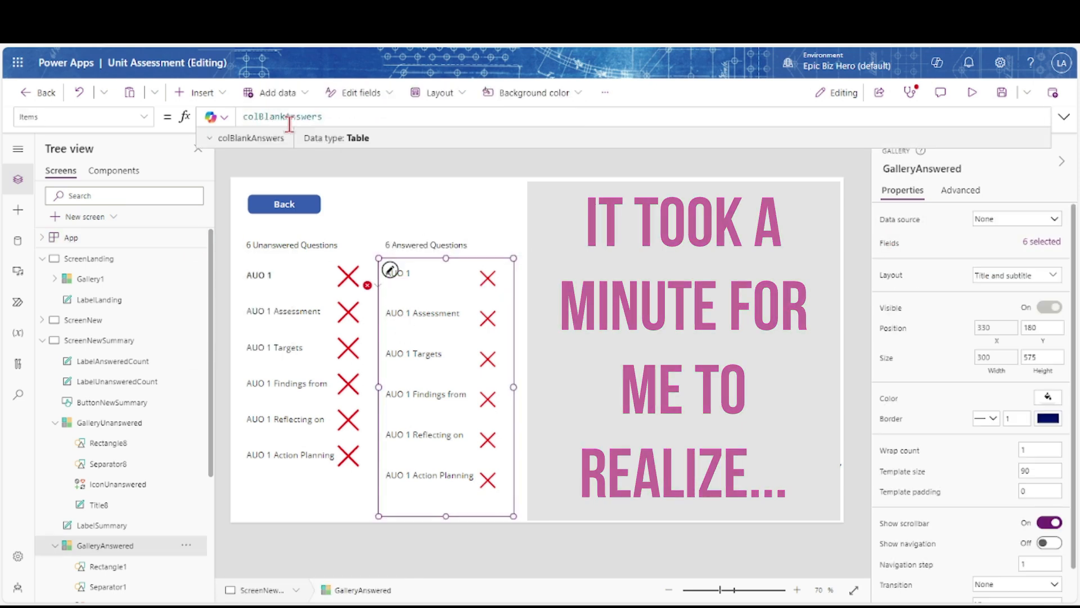
pyautogui.press('BackSpace')
pyautogui.press('BackSpace')
pyautogui.press('BackSpace')
pyautogui.press('BackSpace')
pyautogui.press('BackSpace')
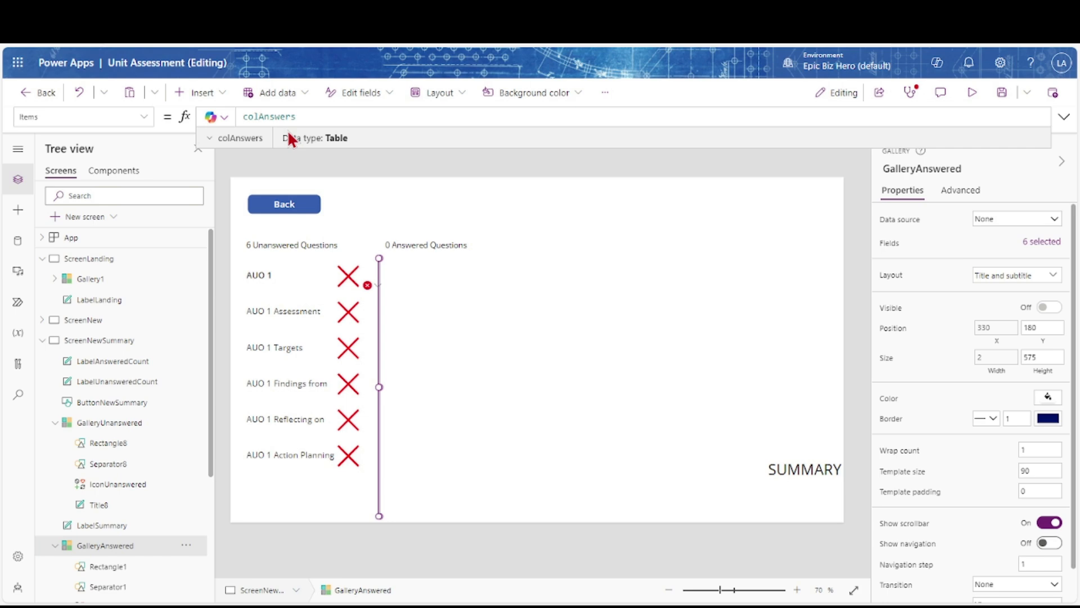
pyautogui.click(996, 360)
pyautogui.moveTo(499, 119); pyautogui.dragTo(225, 117)
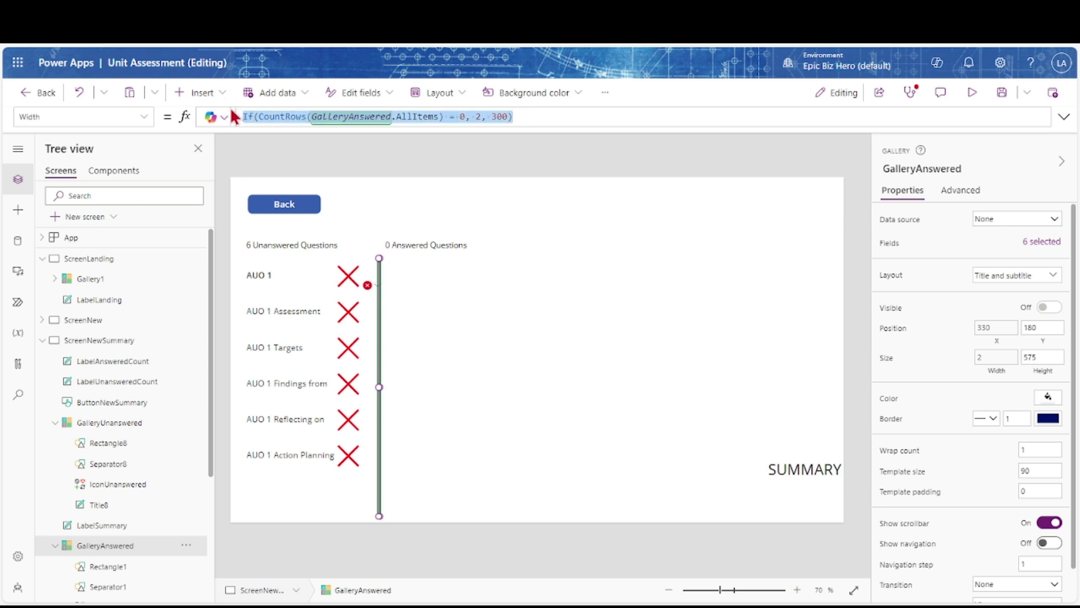
pyautogui.write('500')
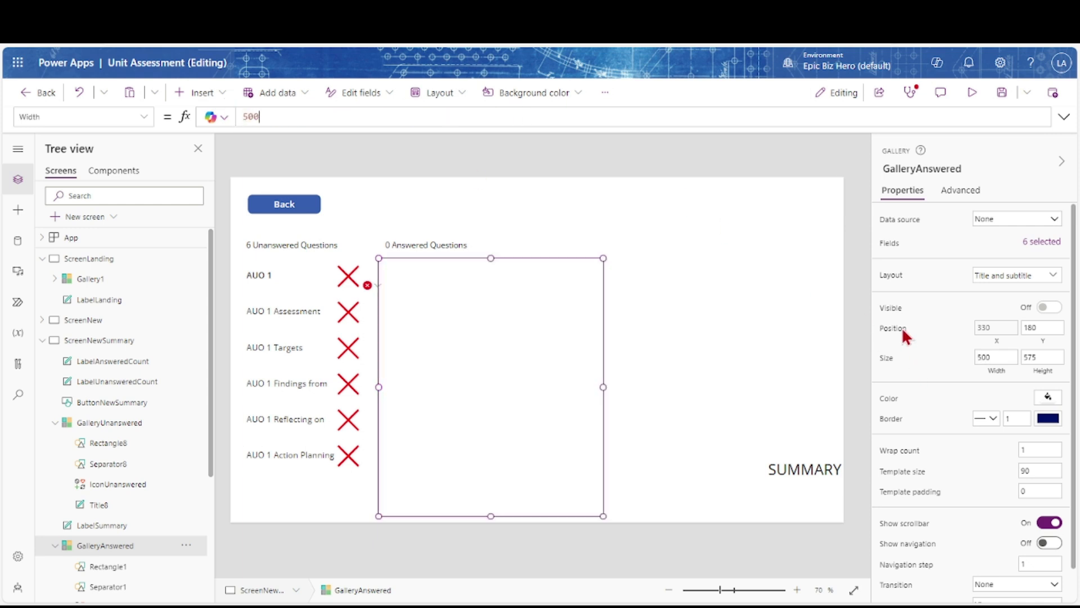
# Set the gallery's Visible to true and fix its subtitle to show ThisItem.FieldValue
pyautogui.click(892, 308)
pyautogui.moveTo(514, 116); pyautogui.dragTo(237, 110)
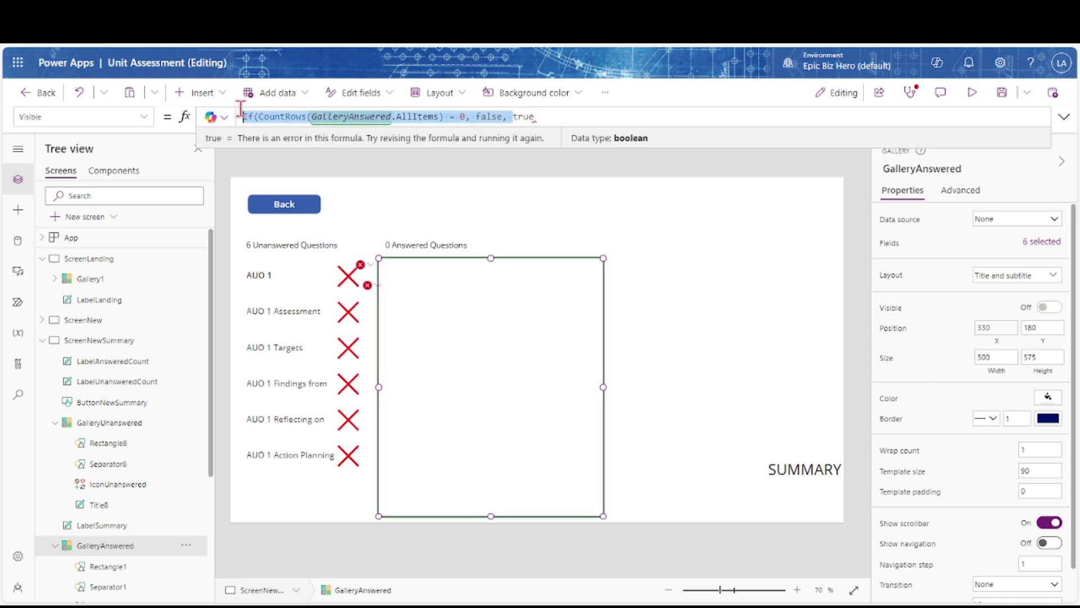
pyautogui.press('BackSpace')
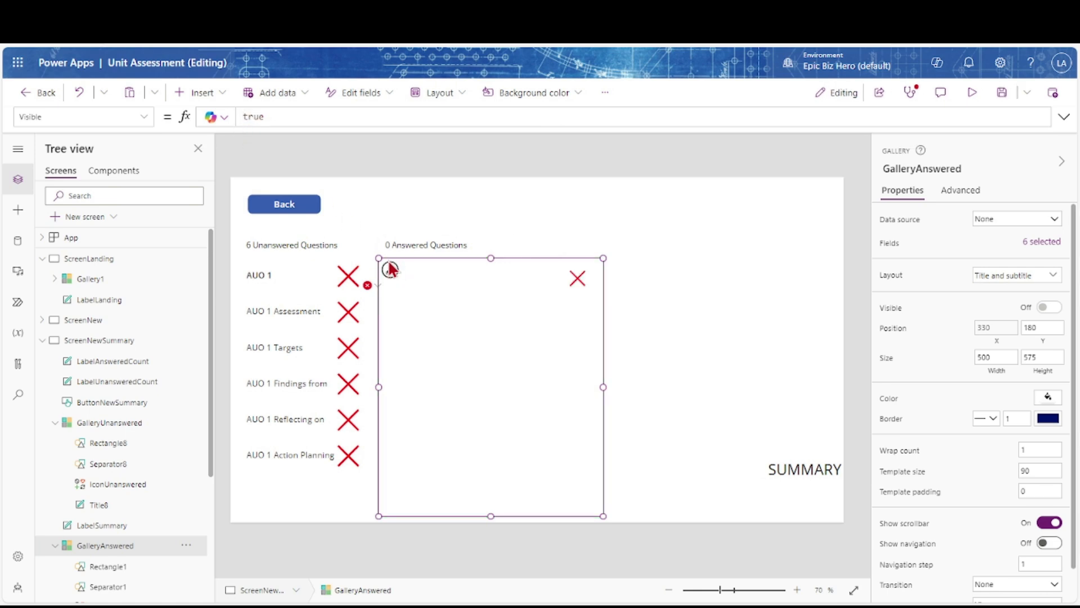
pyautogui.click(372, 285)
pyautogui.click(386, 304)
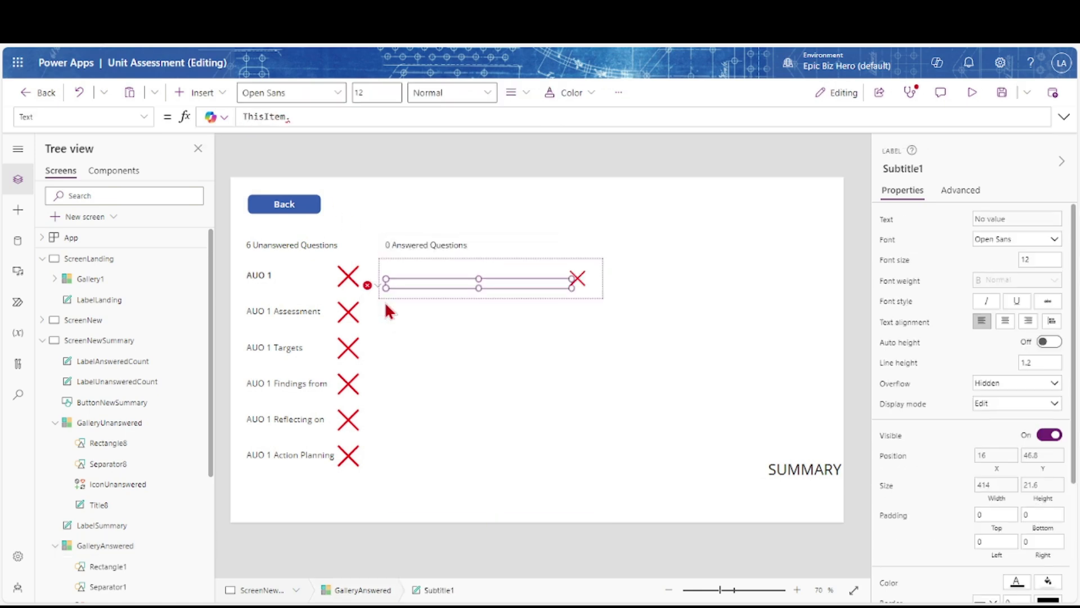
pyautogui.write('FieldValue')
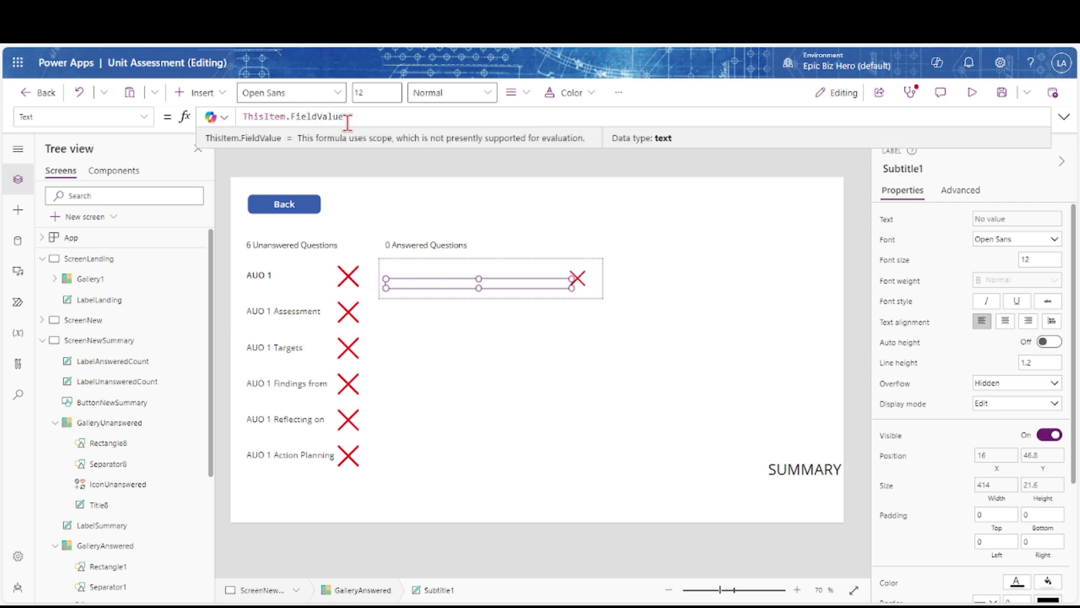
pyautogui.click(442, 333)
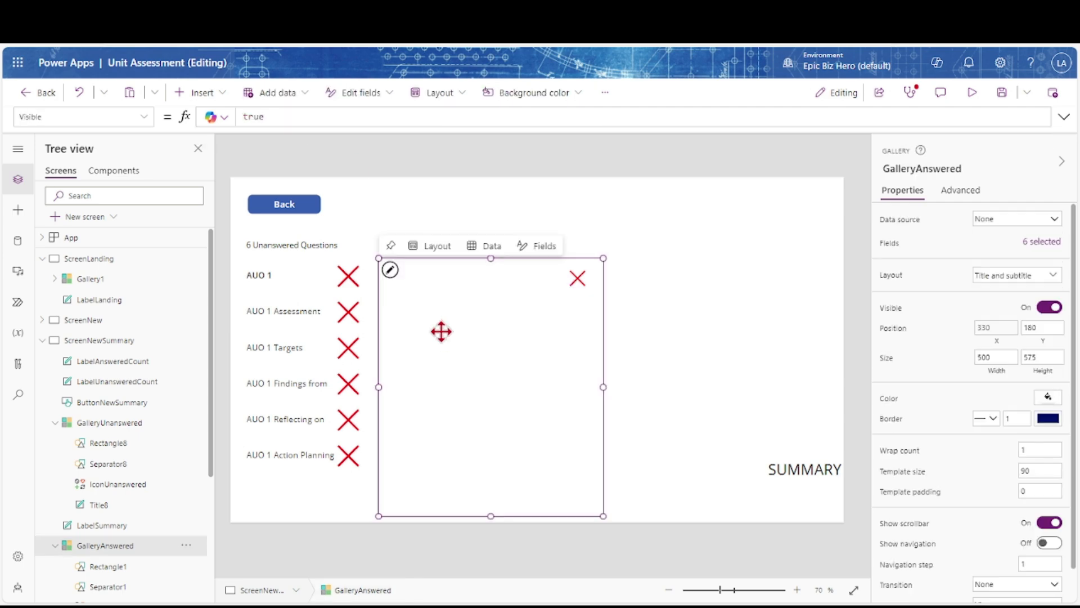
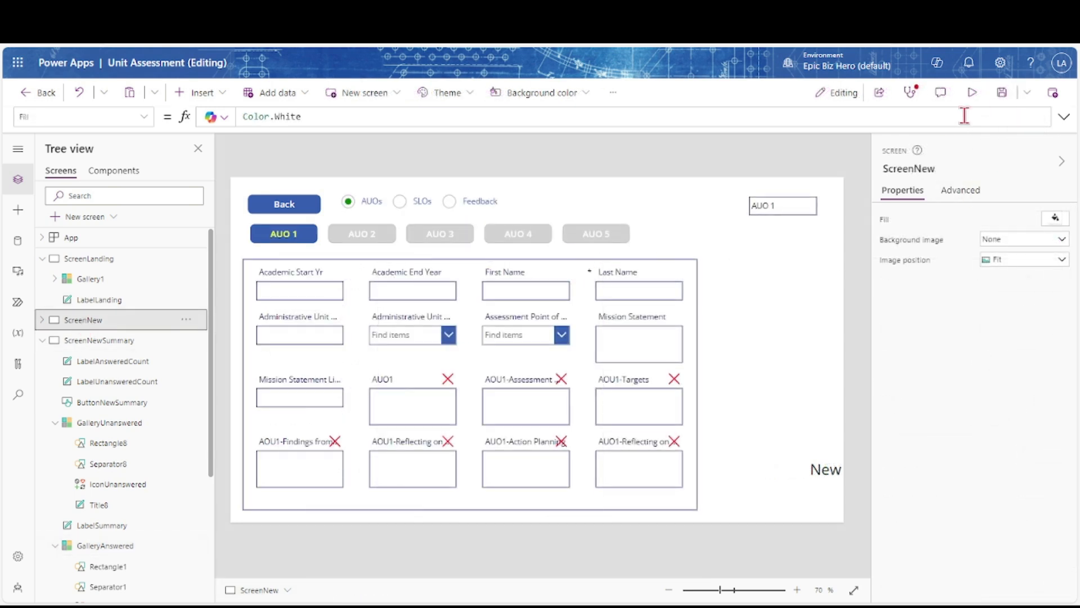
# In preview, answer AUO1, Assessment ('AUO1 Test Assessment') and Targets, then exit preview
pyautogui.click(972, 94)
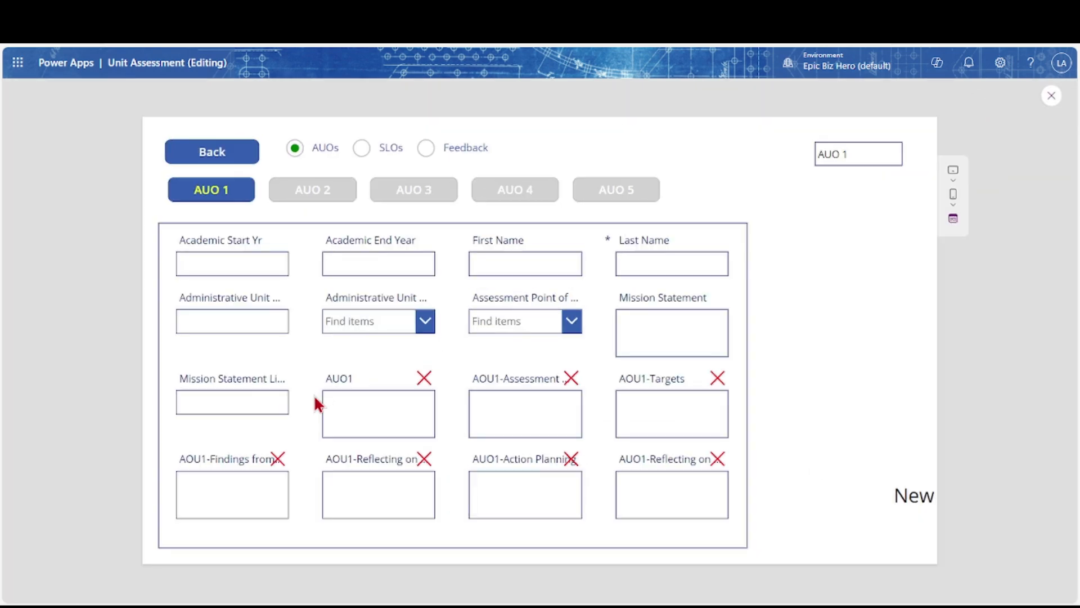
pyautogui.click(340, 400)
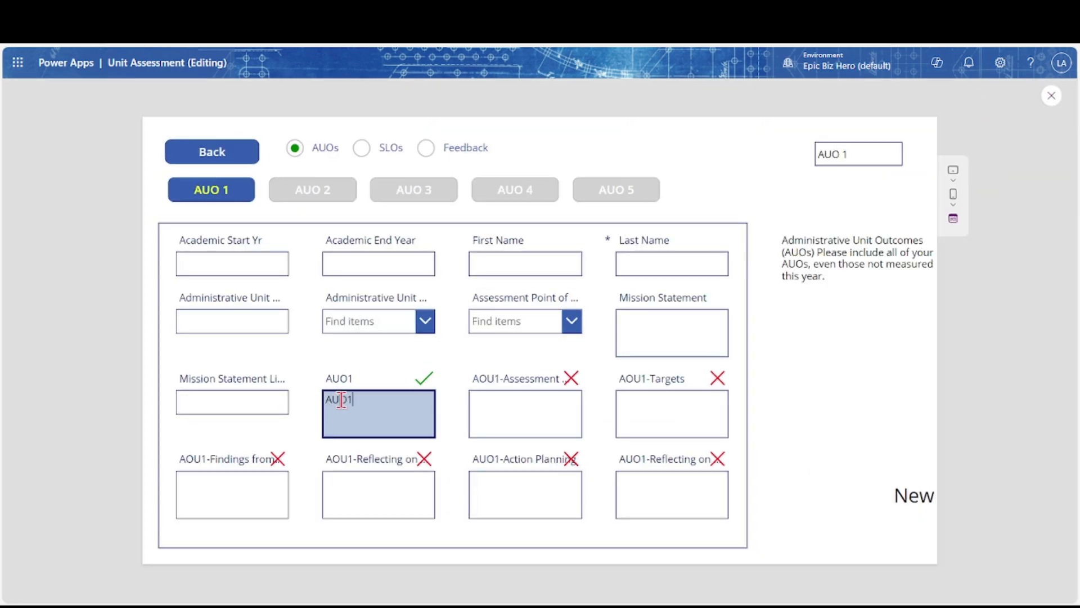
pyautogui.press('Tab')
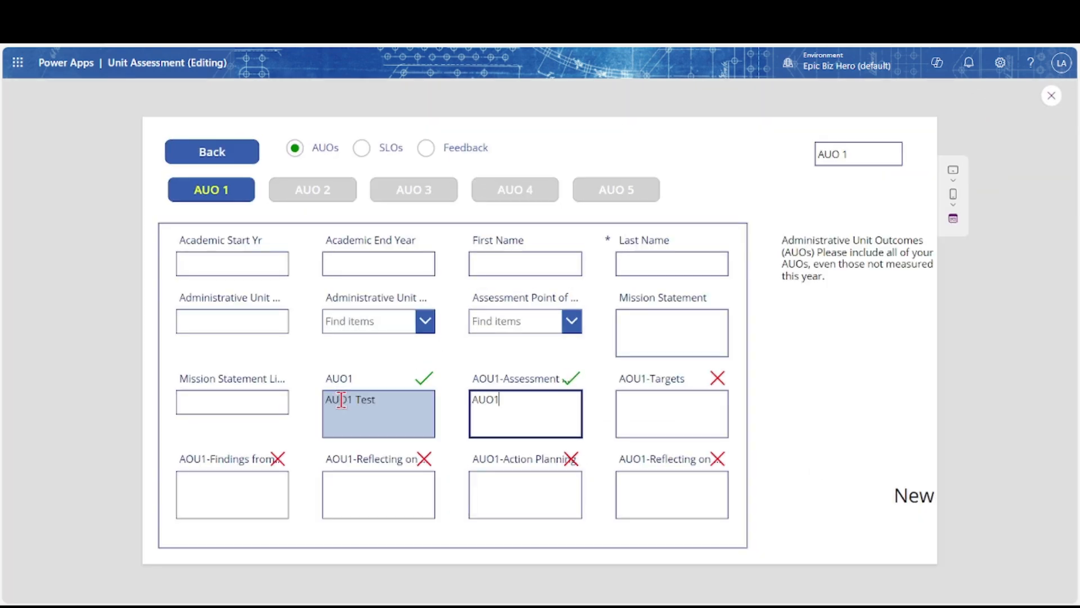
pyautogui.write('AUO1 Test Assessment')
pyautogui.press('Tab')
pyautogui.write('AU')
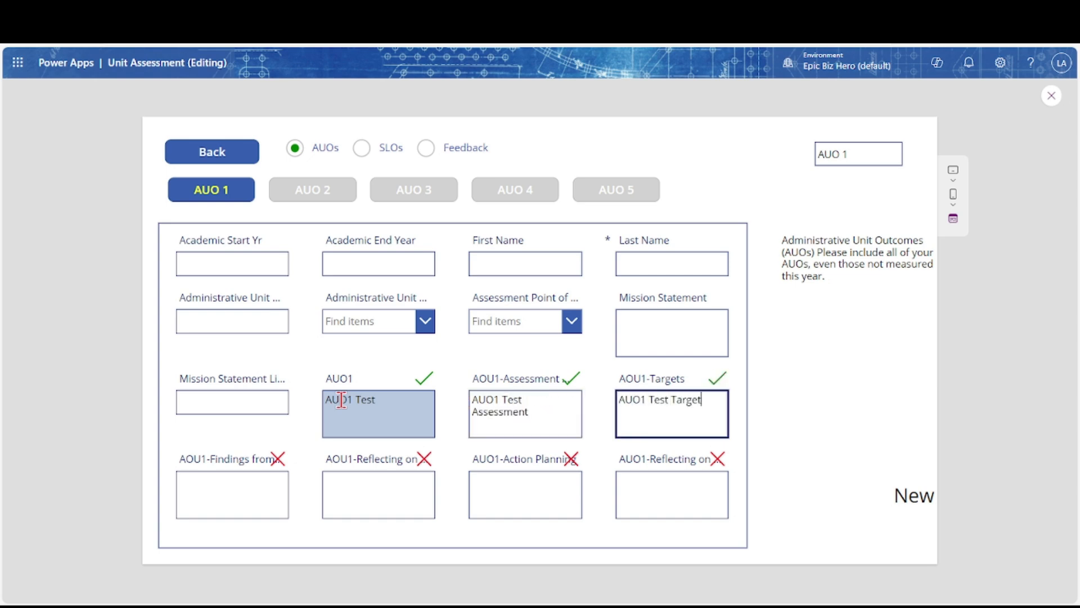
pyautogui.click(1052, 97)
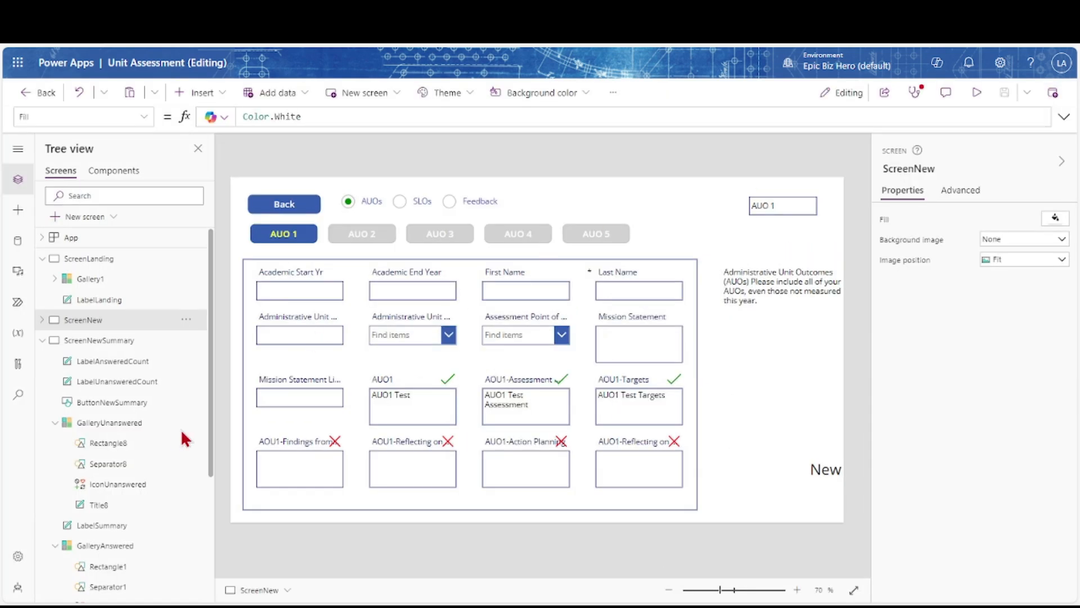
# On ScreenNewSummary, run App OnStart to refresh the answered and unanswered galleries
pyautogui.click(90, 350)
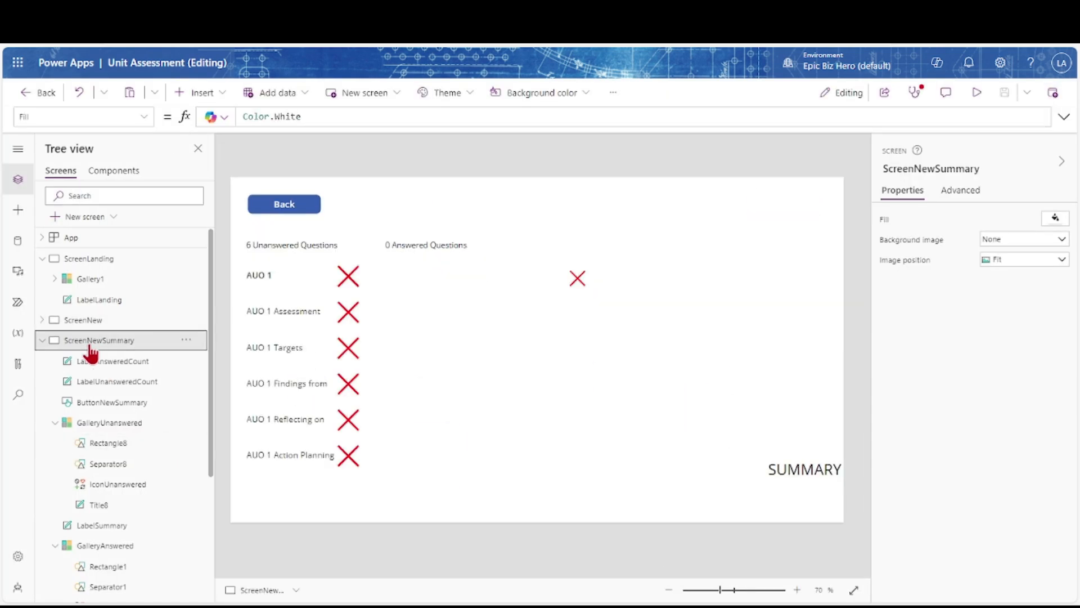
pyautogui.click(186, 237)
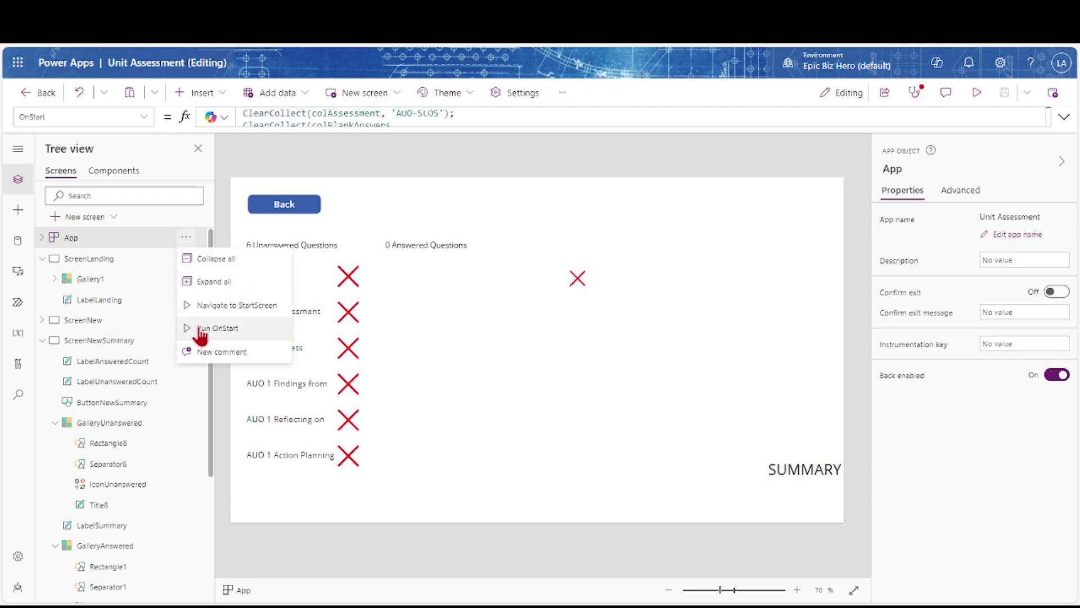
pyautogui.click(201, 329)
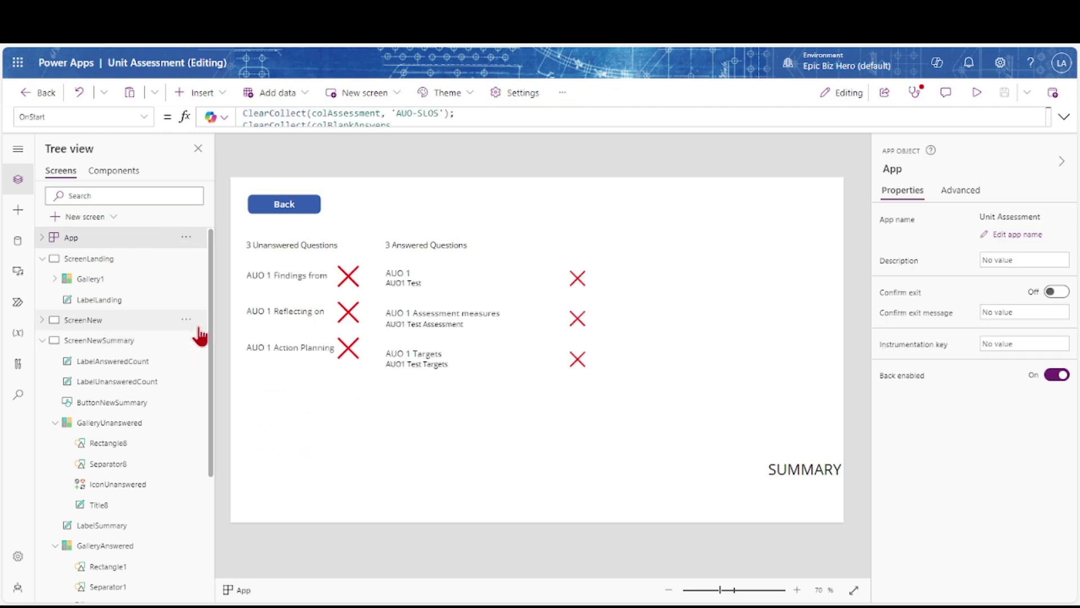
pyautogui.click(401, 281)
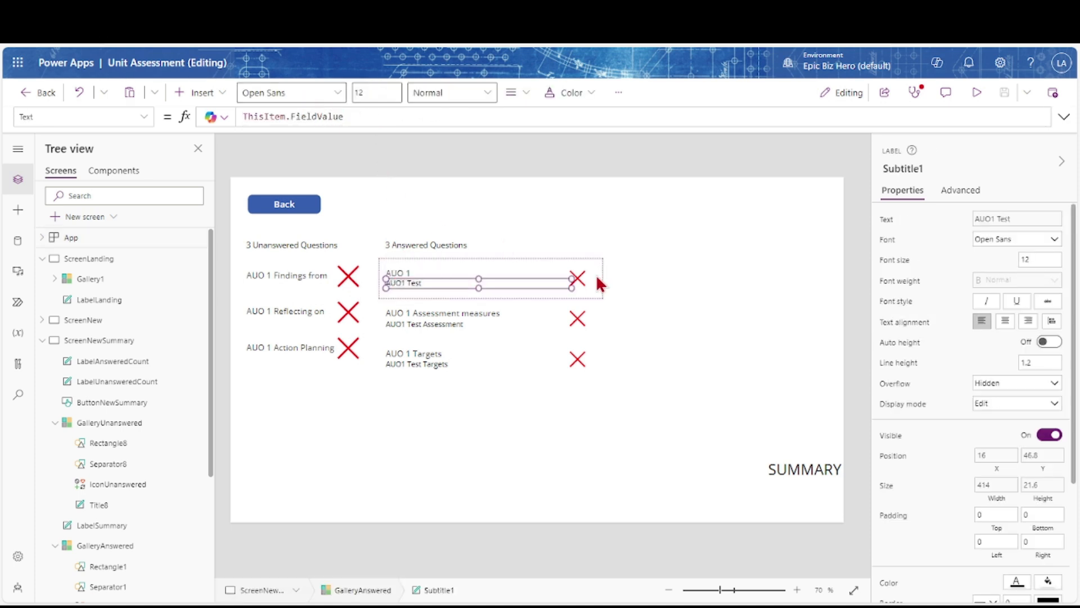
# Change the answered list's icon to a green Check and rename it IconAnswered
pyautogui.click(579, 281)
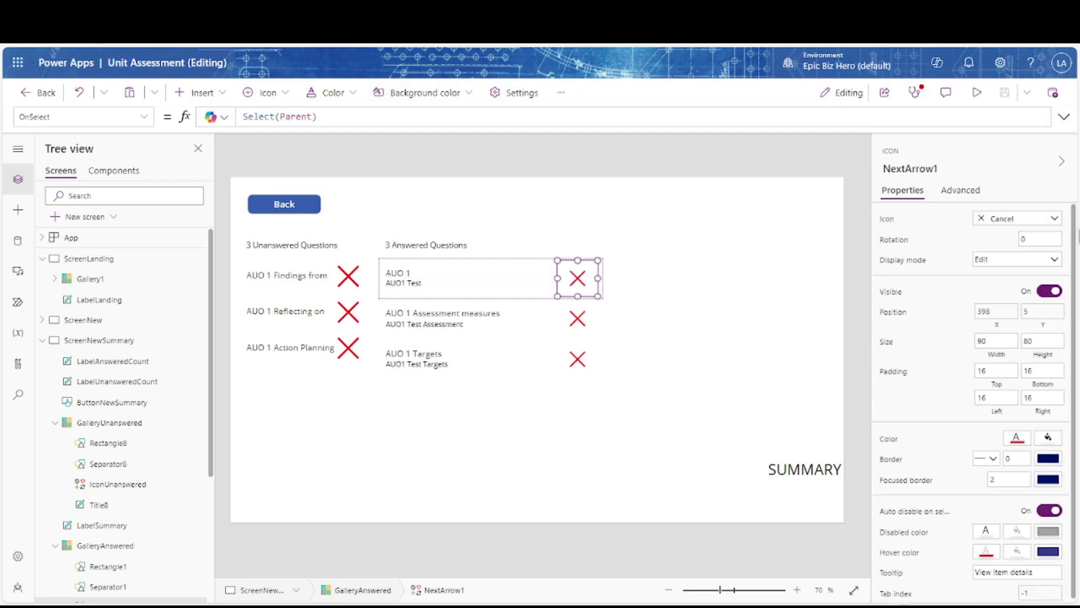
pyautogui.click(1054, 219)
pyautogui.click(963, 346)
pyautogui.click(927, 170)
pyautogui.press('BackSpace')
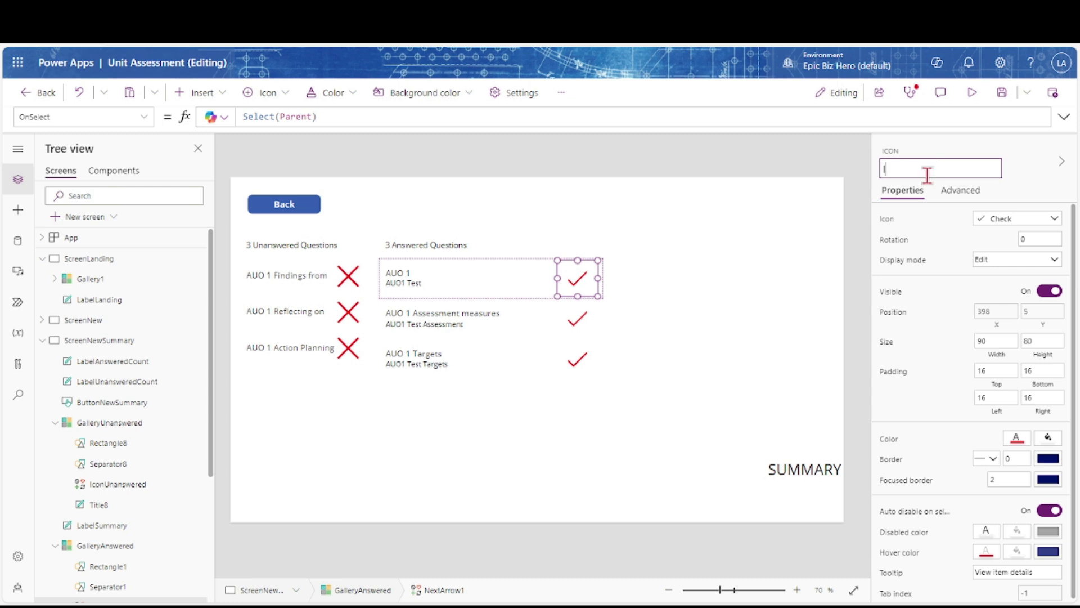
pyautogui.press('Return')
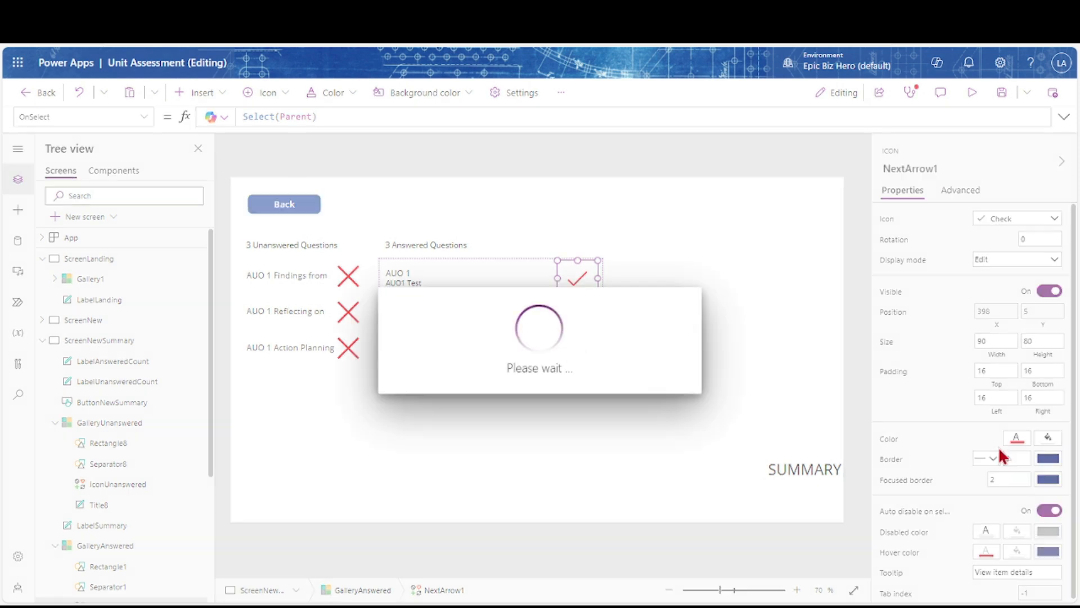
pyautogui.click(1019, 442)
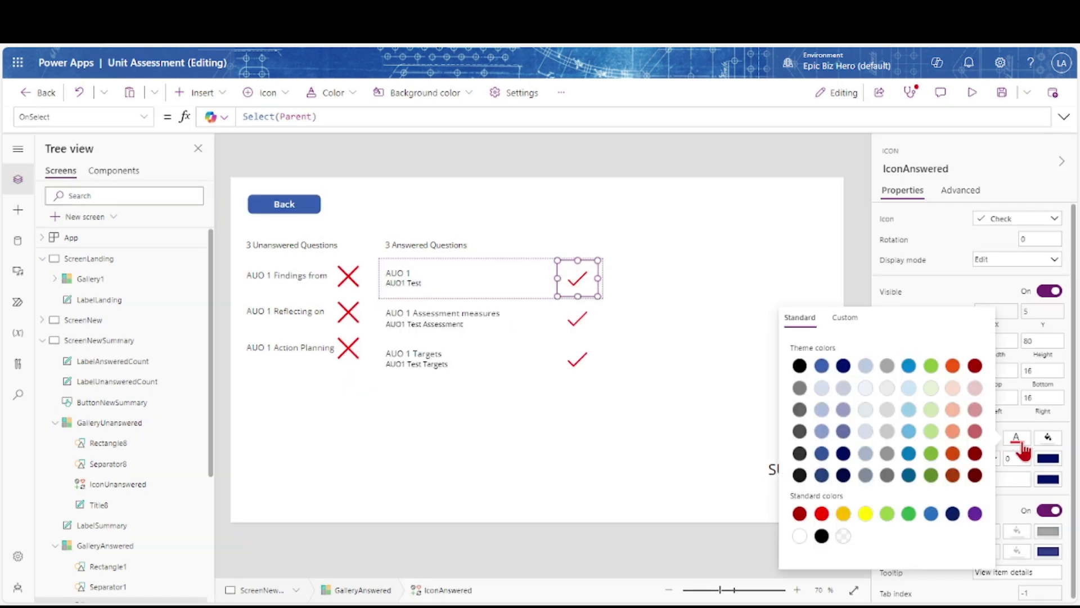
pyautogui.click(908, 513)
# Give GalleryUnanswered a custom semi-transparent red fill
pyautogui.click(444, 359)
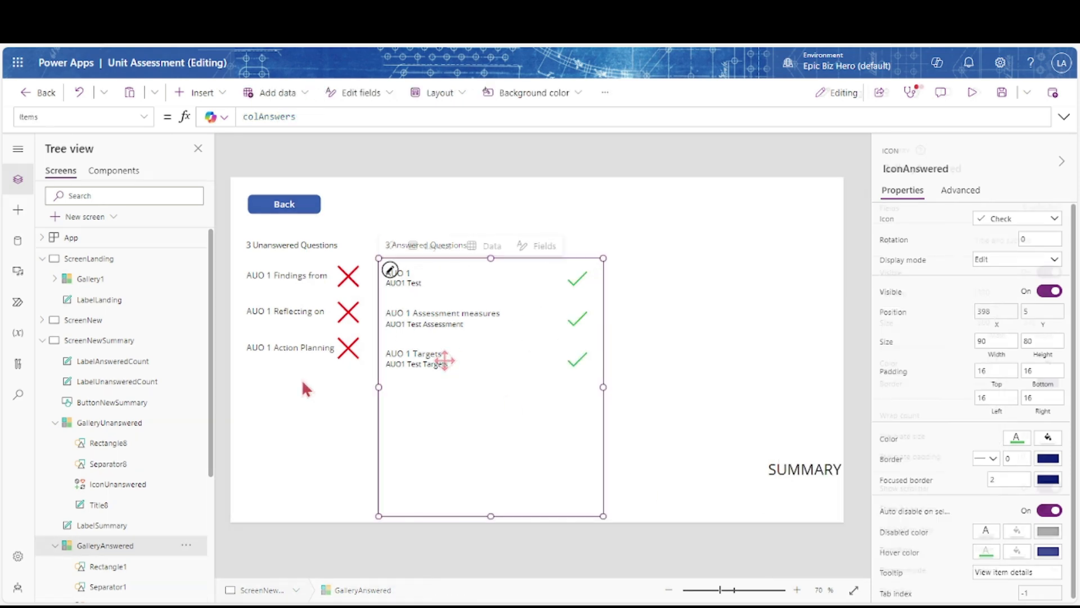
pyautogui.click(273, 391)
pyautogui.click(1047, 361)
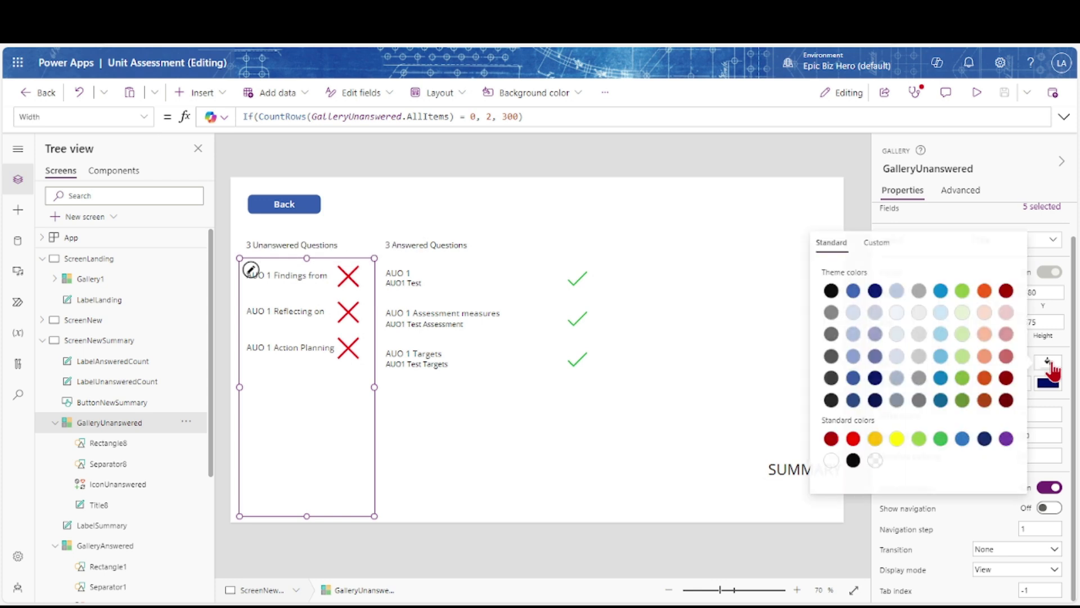
pyautogui.click(877, 244)
pyautogui.moveTo(927, 373); pyautogui.dragTo(949, 274)
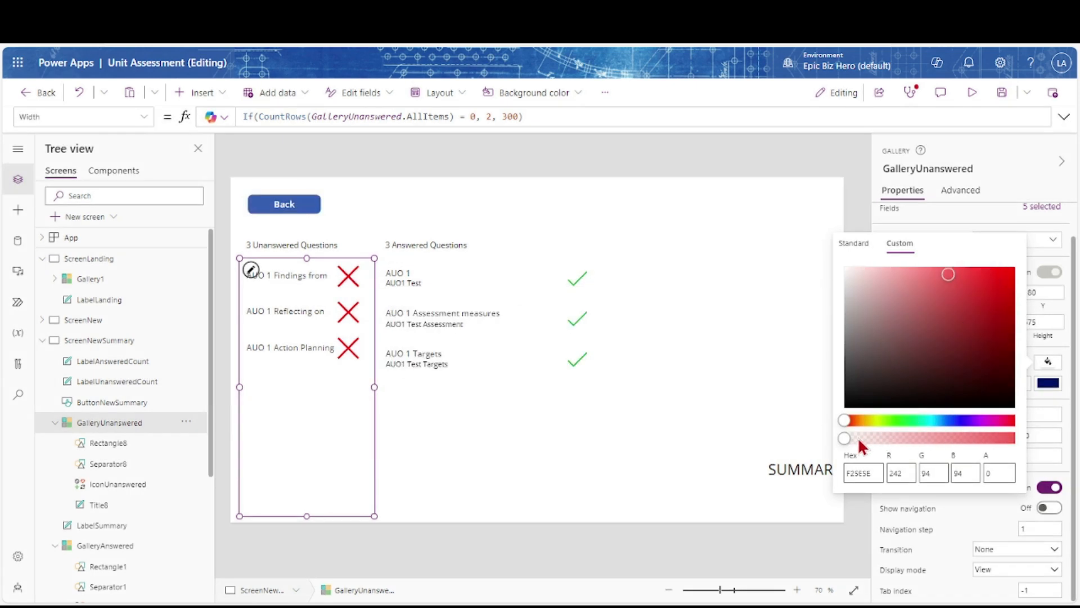
pyautogui.moveTo(843, 436); pyautogui.dragTo(947, 430)
pyautogui.click(1010, 191)
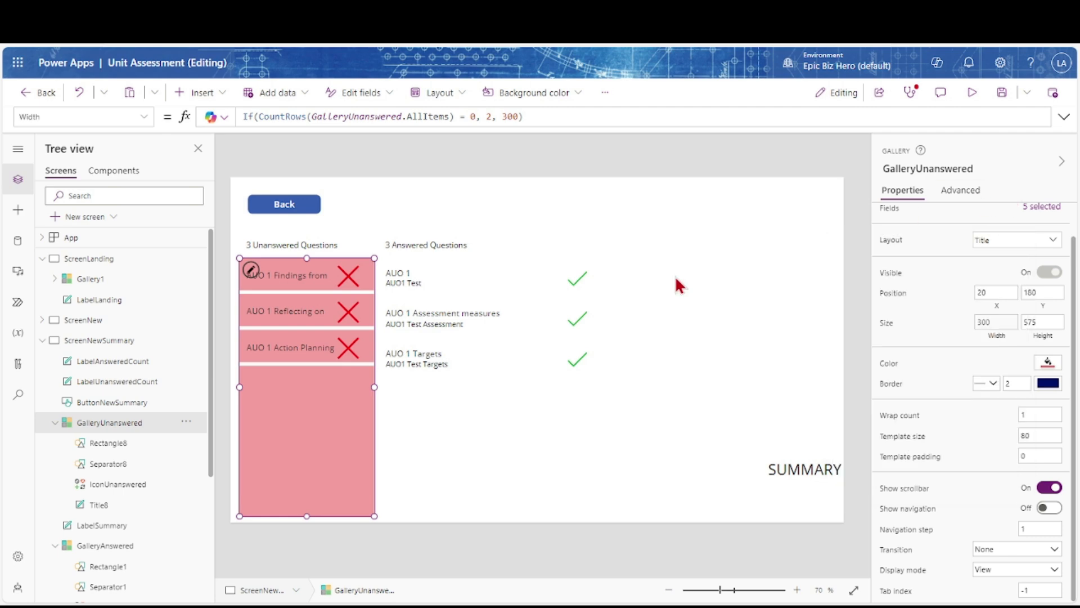
# Preview ScreenNew and fill in Findings, Action ('AUO1 Test Action') and Reflecting ('Test') answers
pyautogui.click(82, 320)
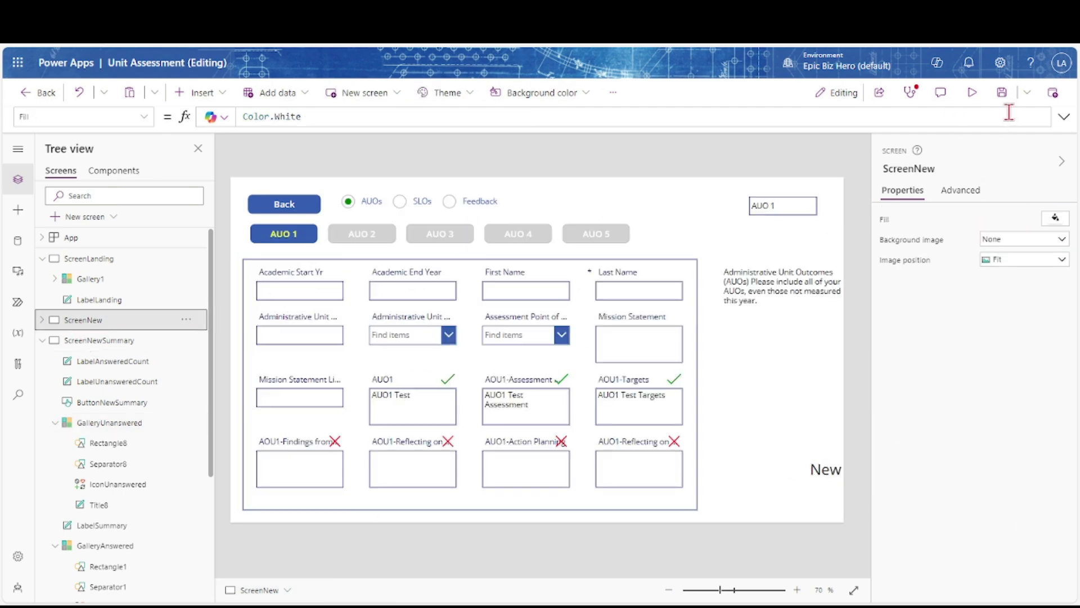
pyautogui.click(972, 92)
pyautogui.click(275, 501)
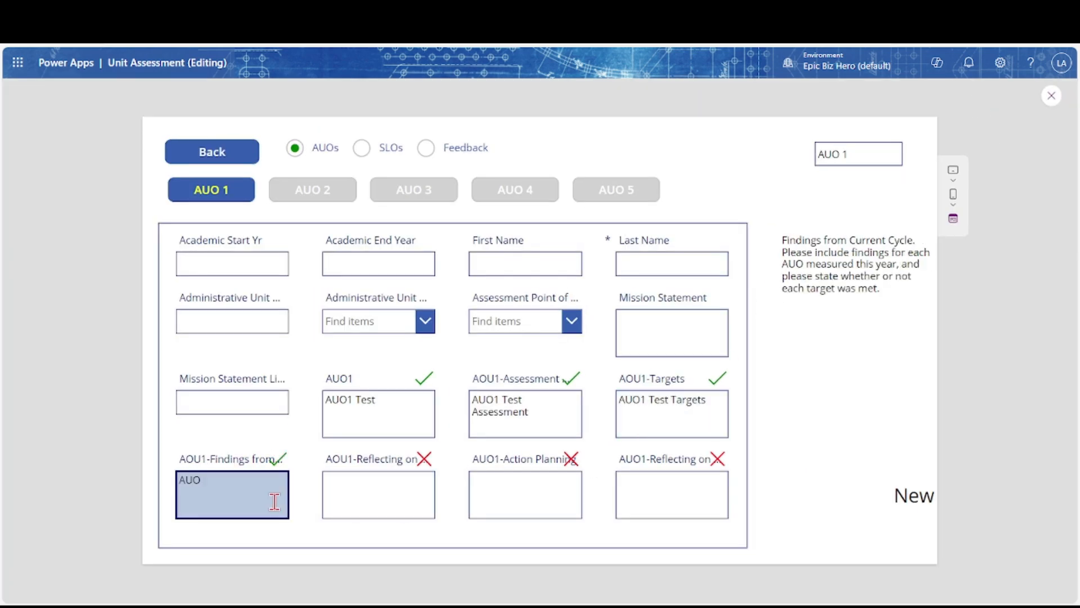
pyautogui.press('Tab')
pyautogui.write('AUO')
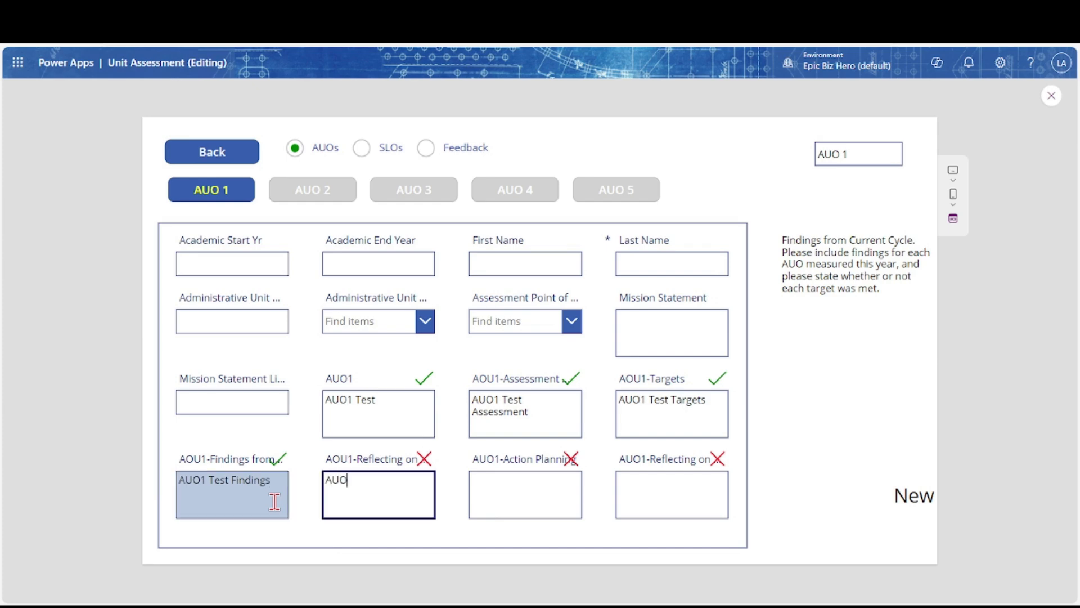
pyautogui.press('Tab')
pyautogui.press('Tab')
pyautogui.hotkey('shift', 'Tab')
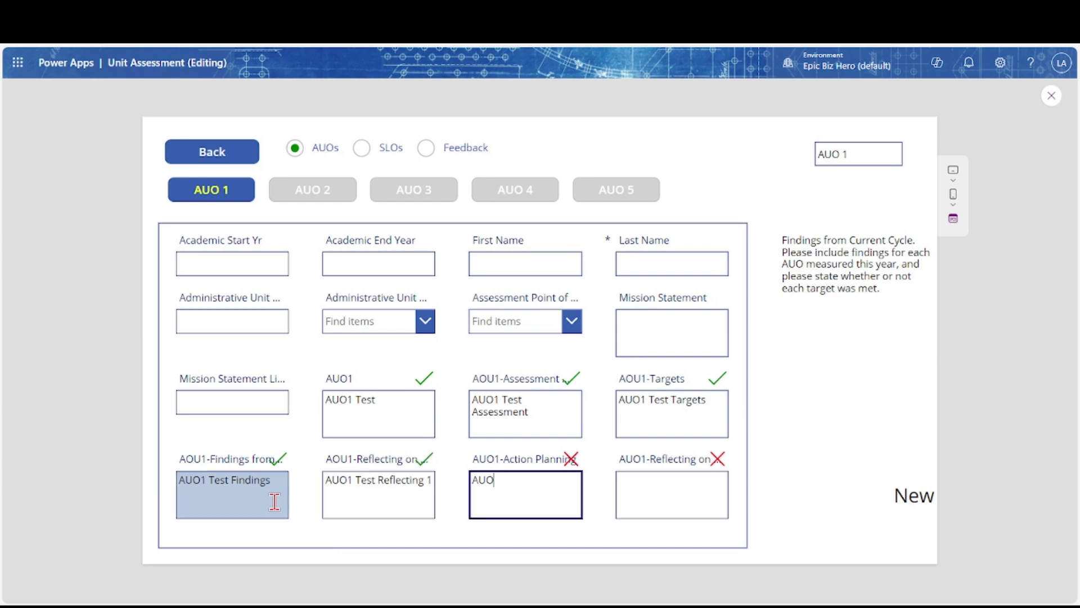
pyautogui.write('AUO1 Test Action')
pyautogui.press('Tab')
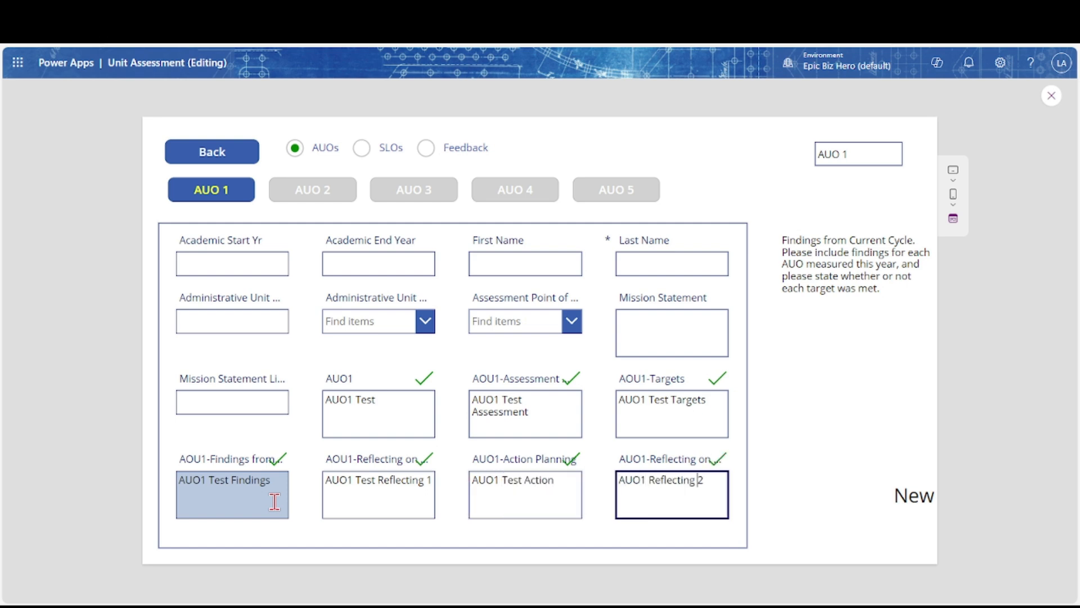
pyautogui.write('Test')
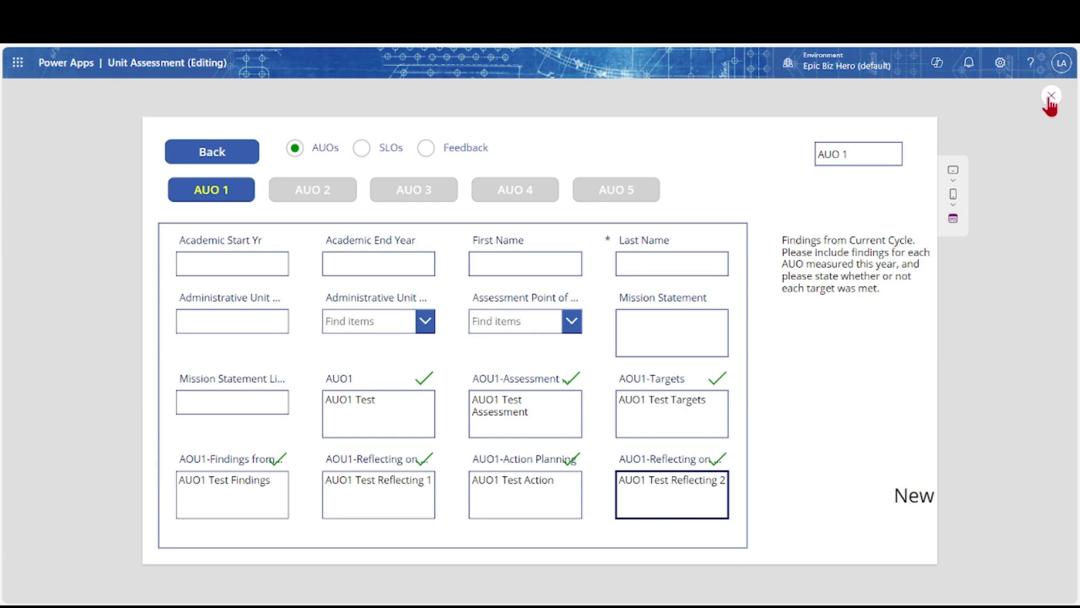
pyautogui.click(1050, 98)
# Run App OnStart on ScreenNewSummary and check GalleryUnanswered's width formula
pyautogui.click(88, 342)
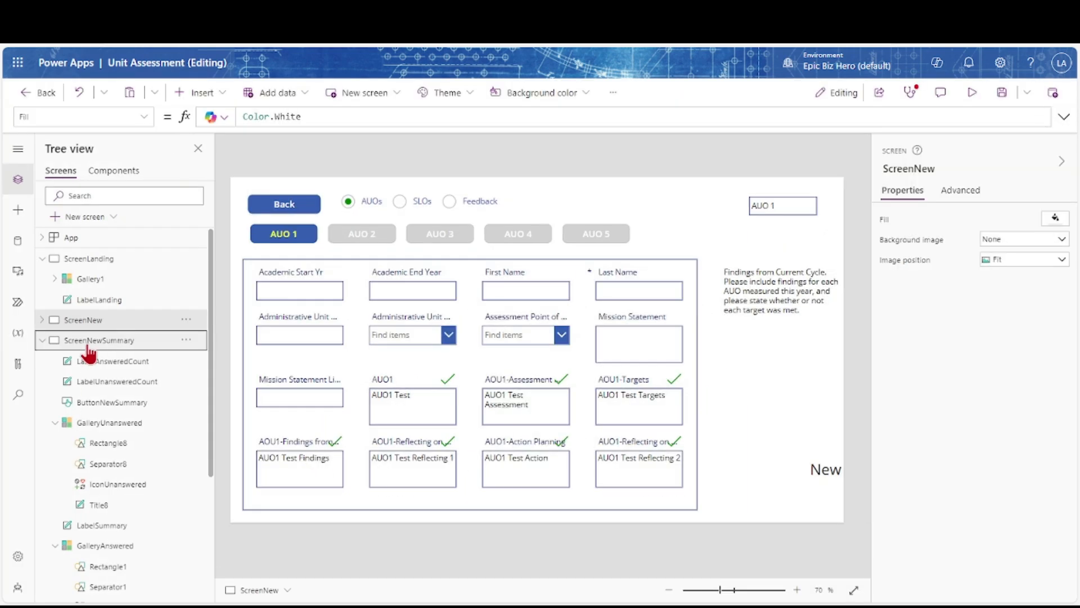
pyautogui.click(188, 237)
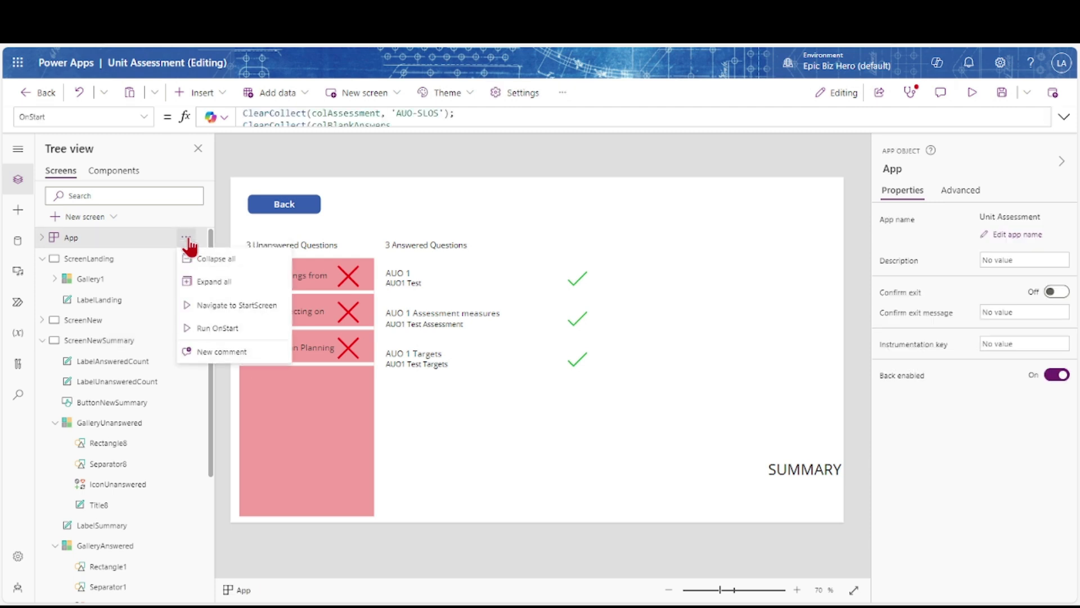
pyautogui.click(217, 328)
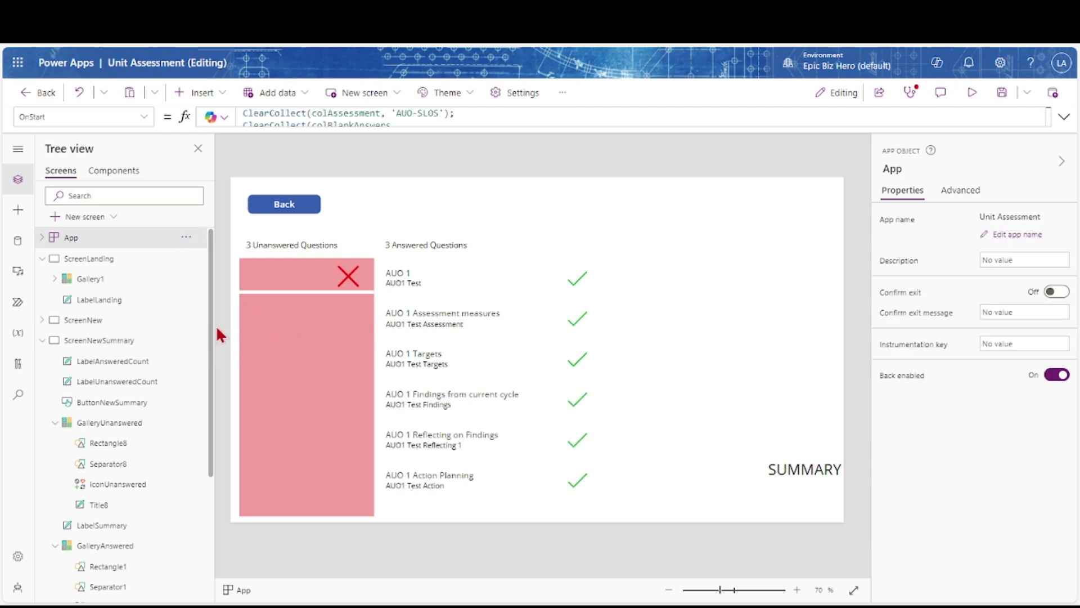
pyautogui.click(240, 272)
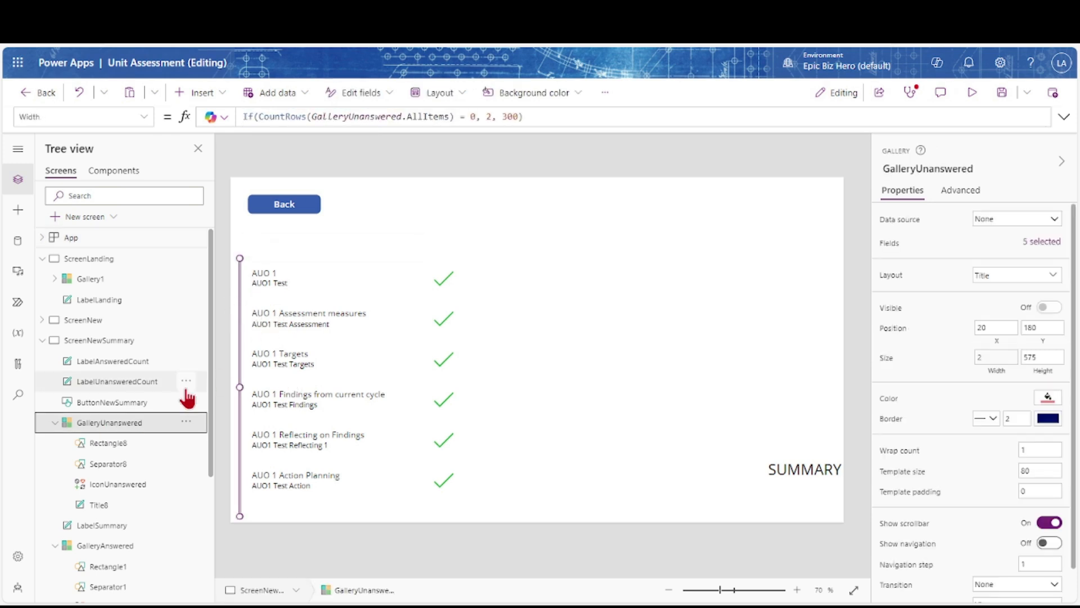
pyautogui.click(112, 342)
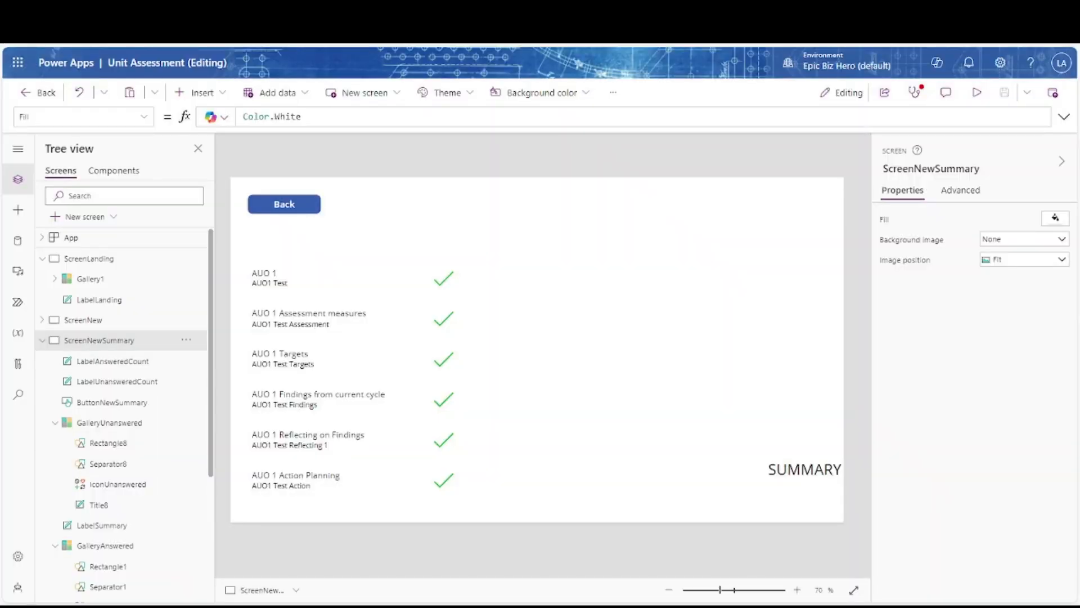
# Copy the six colBlankAnswers If lines in App.OnStart and paste them after the block
pyautogui.click(79, 241)
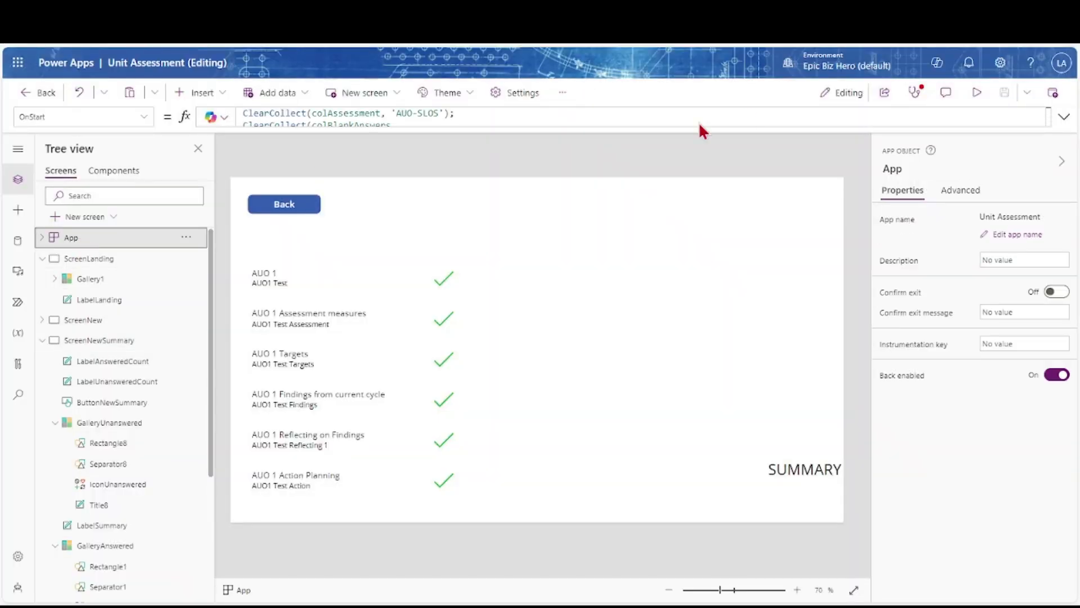
pyautogui.click(1064, 117)
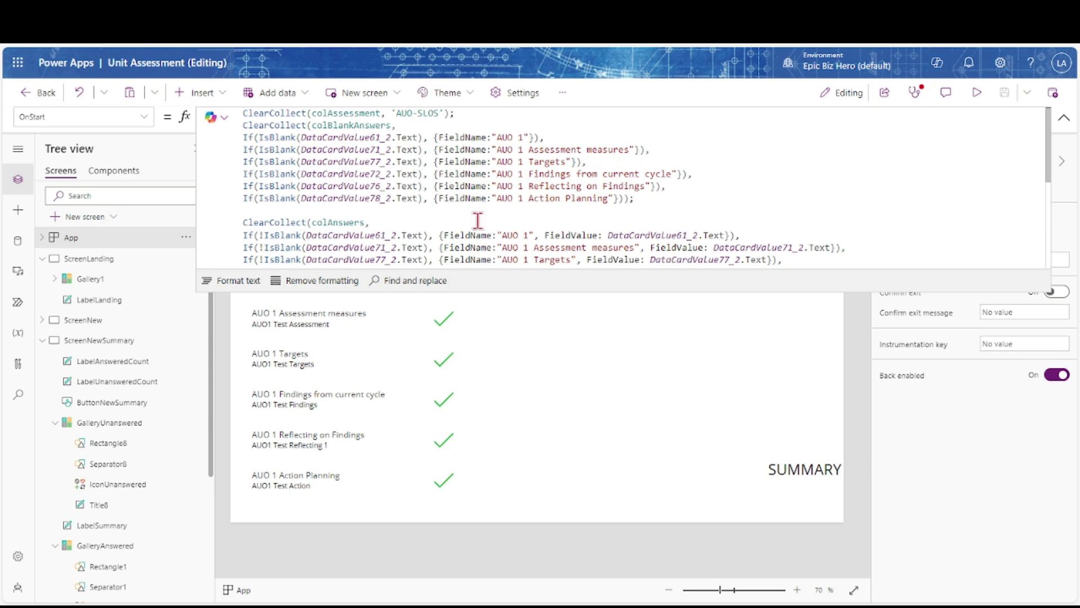
pyautogui.moveTo(349, 289); pyautogui.dragTo(349, 373)
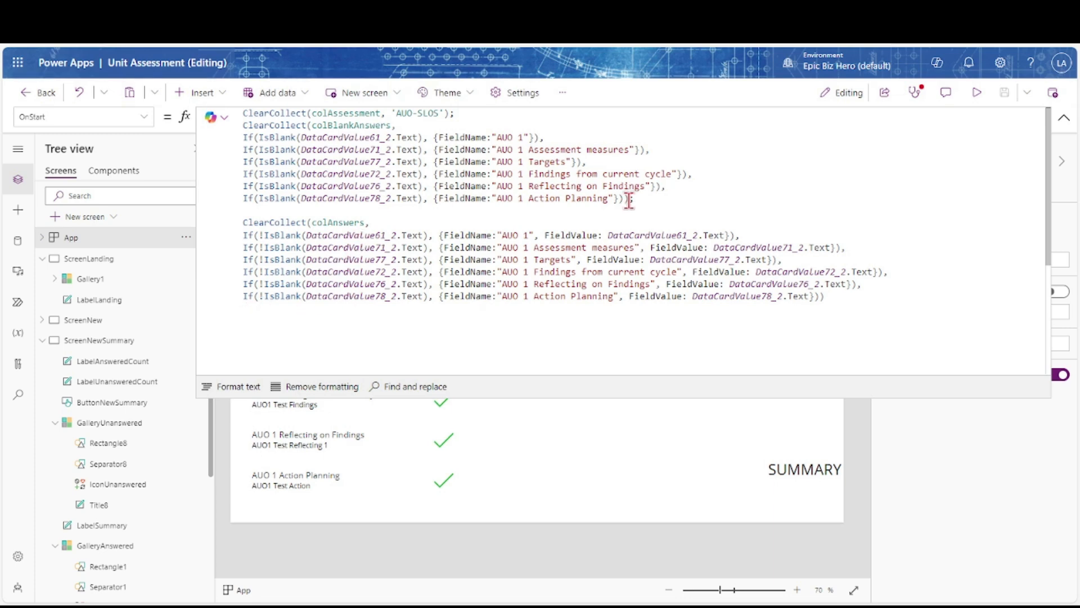
pyautogui.moveTo(629, 199); pyautogui.dragTo(243, 149)
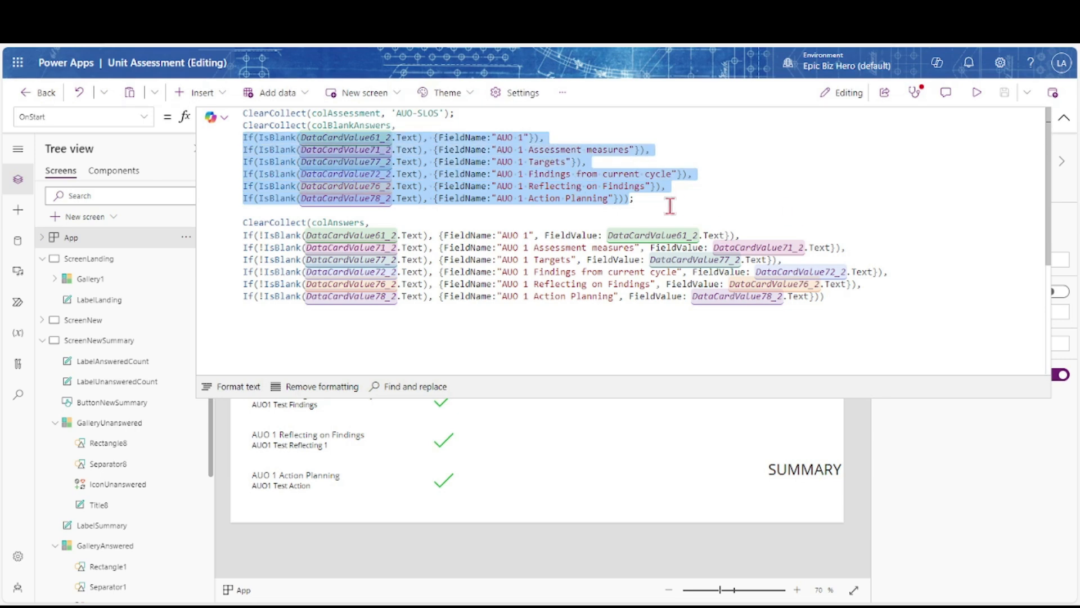
pyautogui.click(629, 201)
pyautogui.write(',')
pyautogui.press('Return')
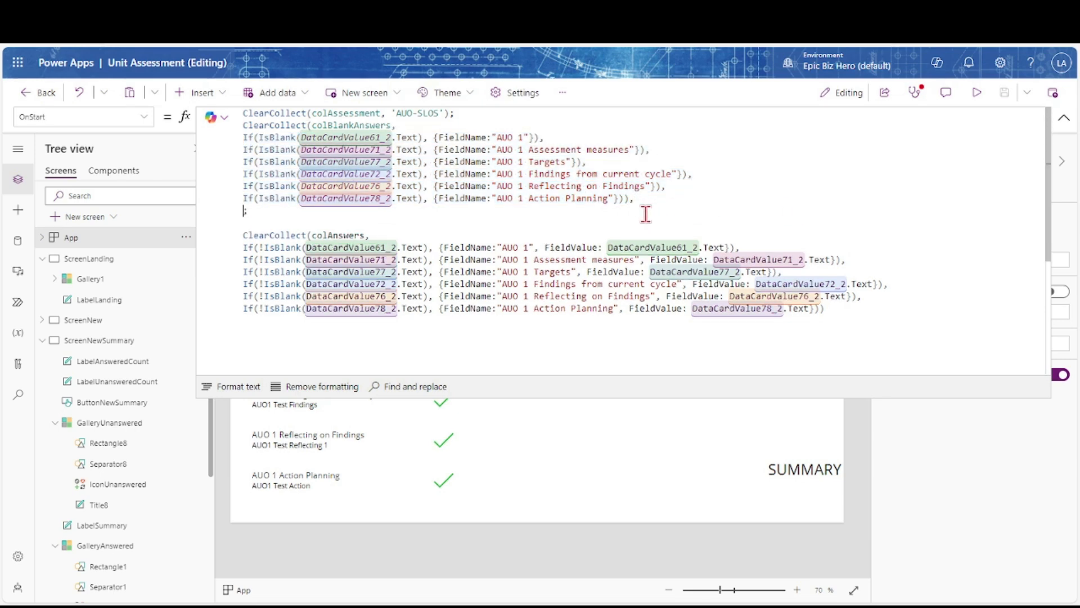
pyautogui.hotkey('ctrl', 'v')
# Change AUO 1 to AUO 2 in all six pasted question checks
pyautogui.doubleClick(521, 210)
pyautogui.write('2')
pyautogui.doubleClick(520, 222)
pyautogui.write('2')
pyautogui.doubleClick(522, 235)
pyautogui.write('2')
pyautogui.doubleClick(520, 248)
pyautogui.write('2')
pyautogui.doubleClick(521, 259)
pyautogui.write('2')
pyautogui.doubleClick(521, 271)
pyautogui.write('2')
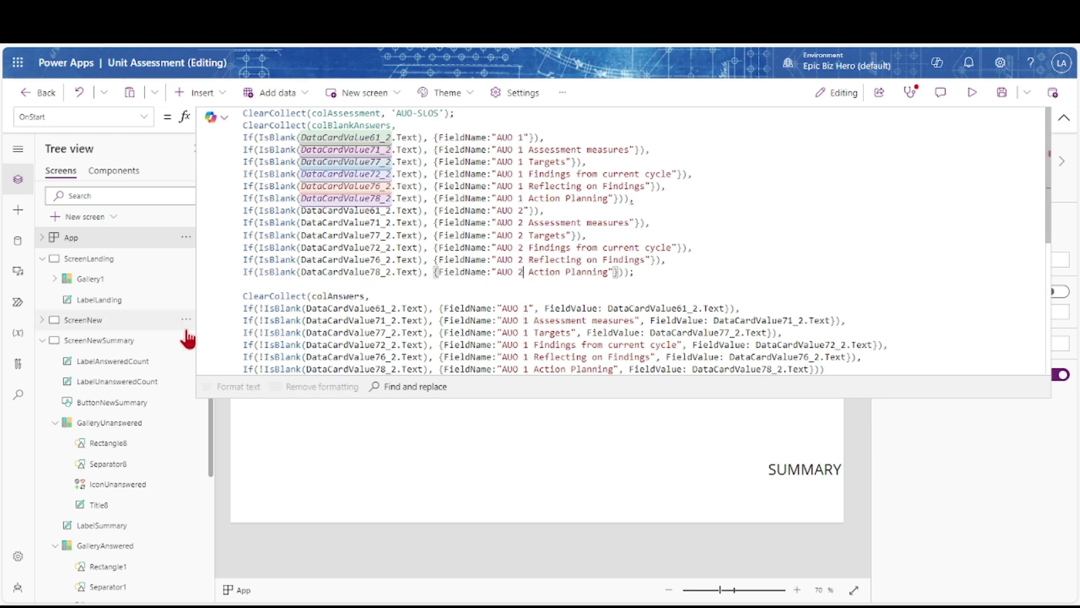
# Inspect FormNewAssessment_2's data cards to find AUO2_DataCard3_2's input name
pyautogui.click(42, 340)
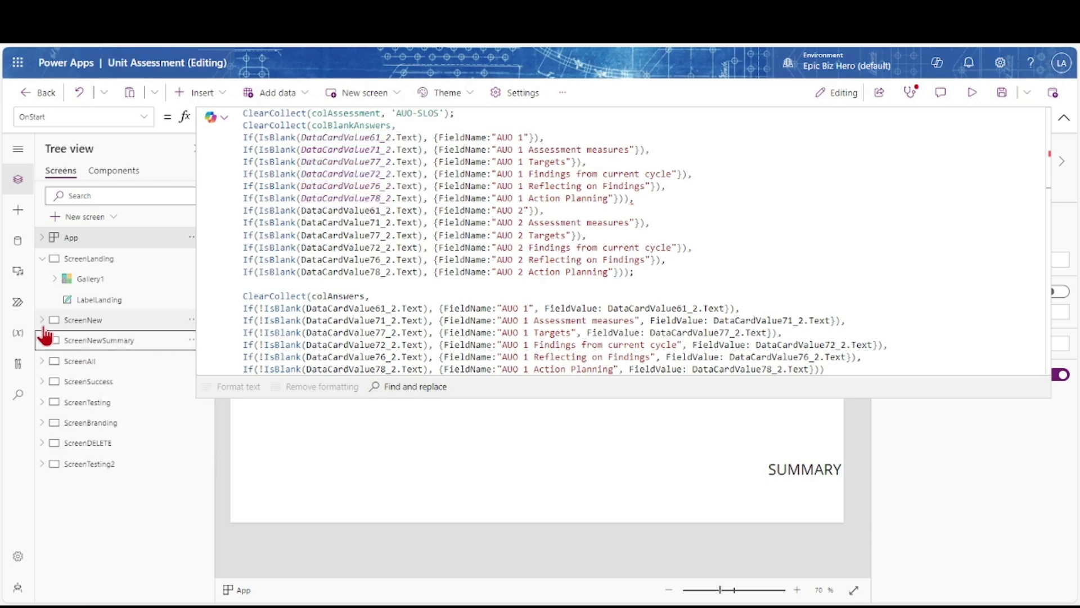
pyautogui.click(42, 319)
pyautogui.click(54, 362)
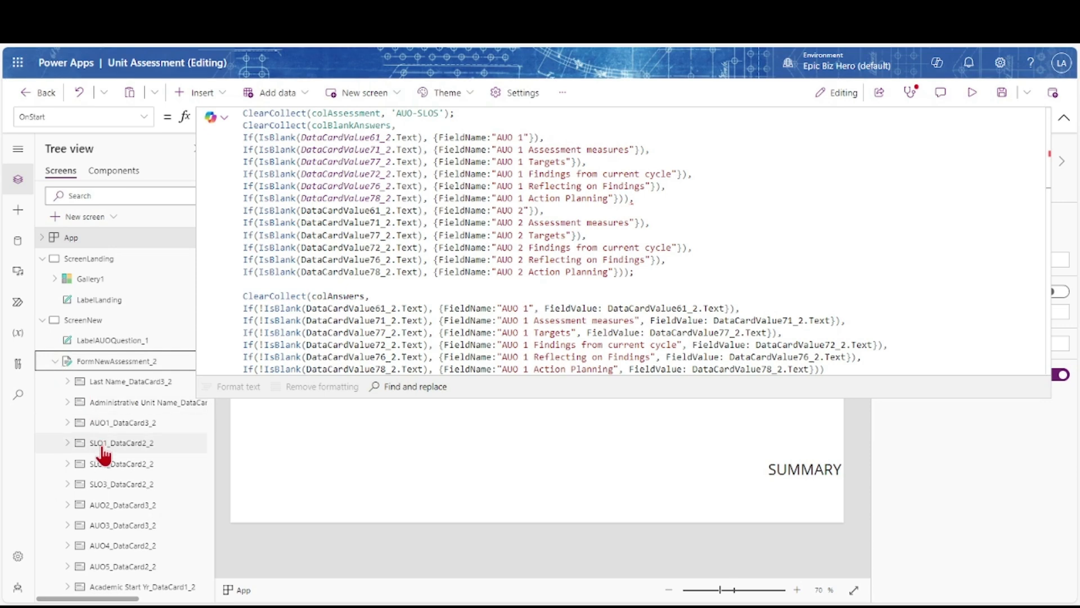
pyautogui.scroll(-4, 102, 450)
pyautogui.scroll(-4, 101, 473)
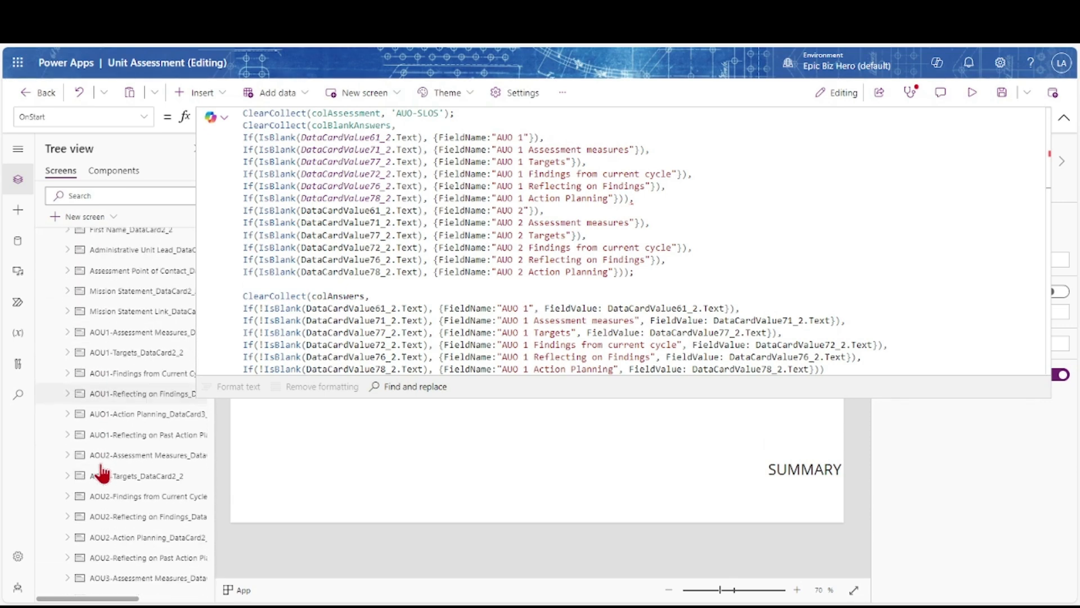
pyautogui.scroll(1, 113, 506)
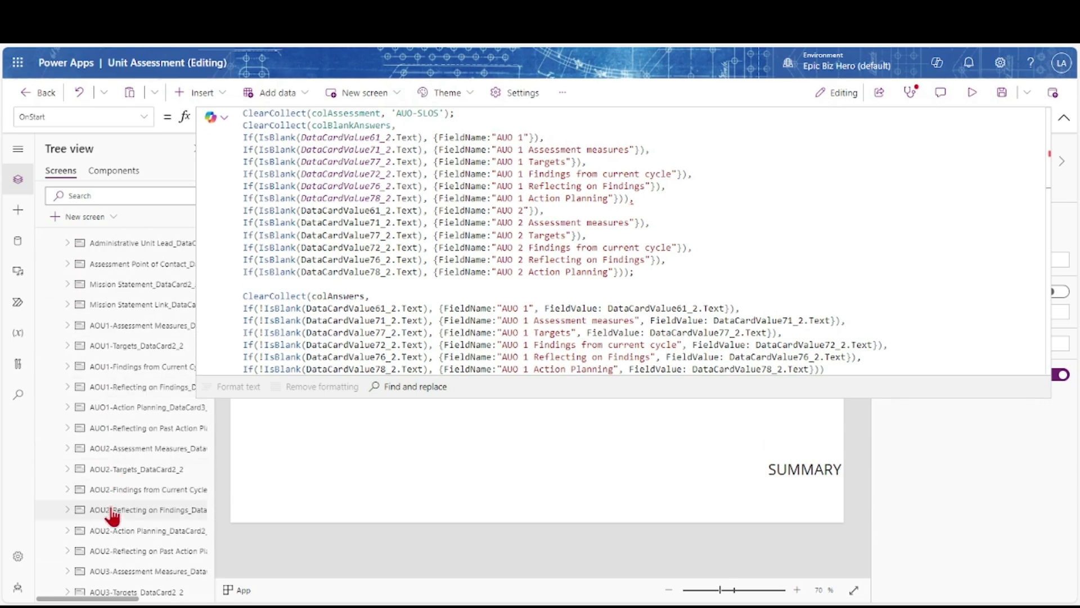
pyautogui.scroll(4, 118, 530)
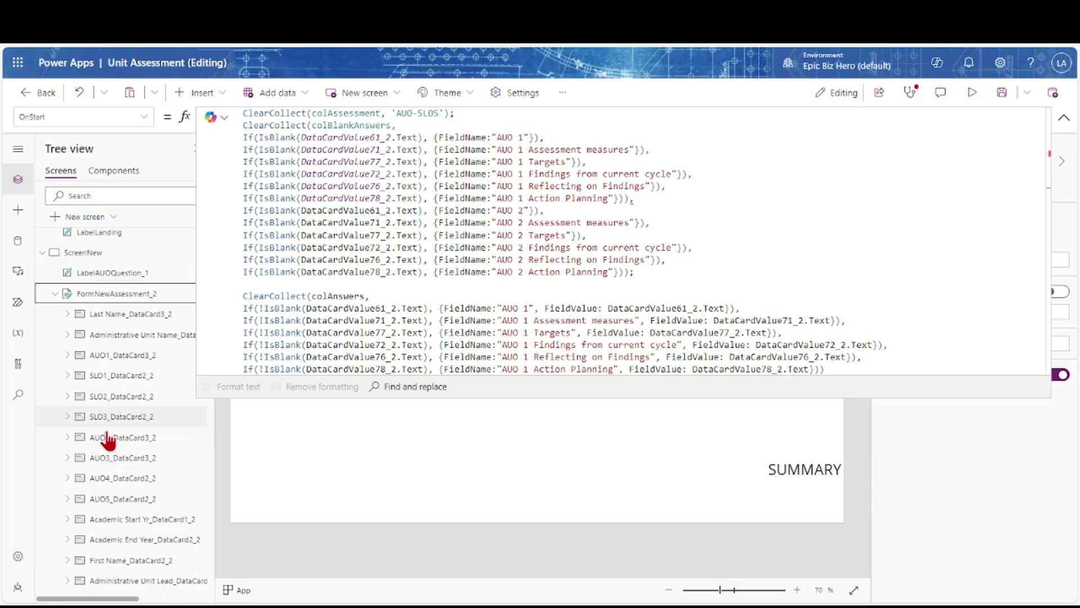
pyautogui.click(68, 440)
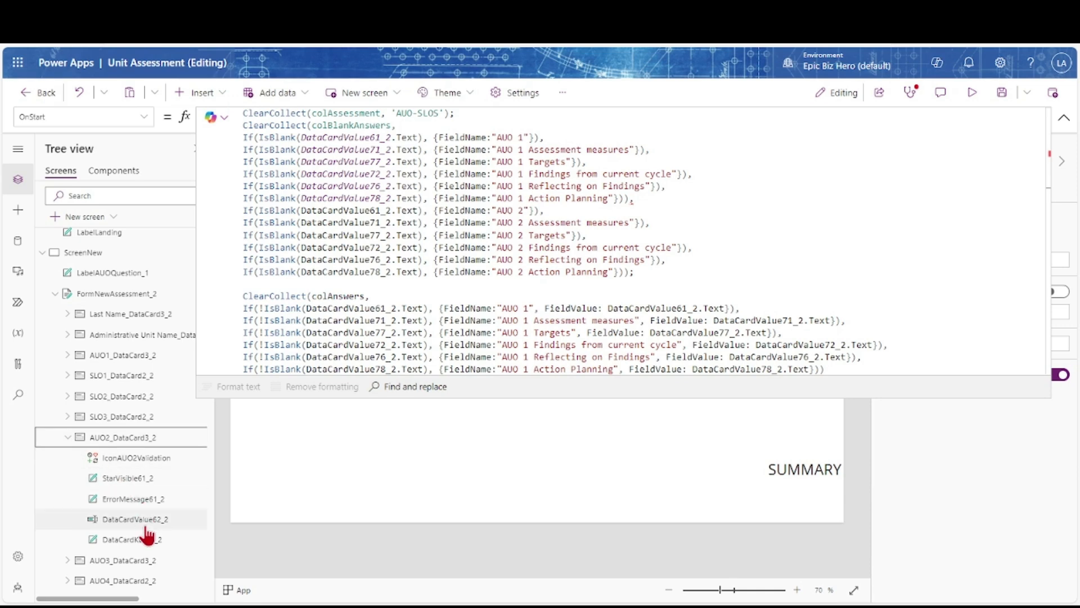
# Save the app and run App OnStart to refresh the summary counts
pyautogui.click(380, 214)
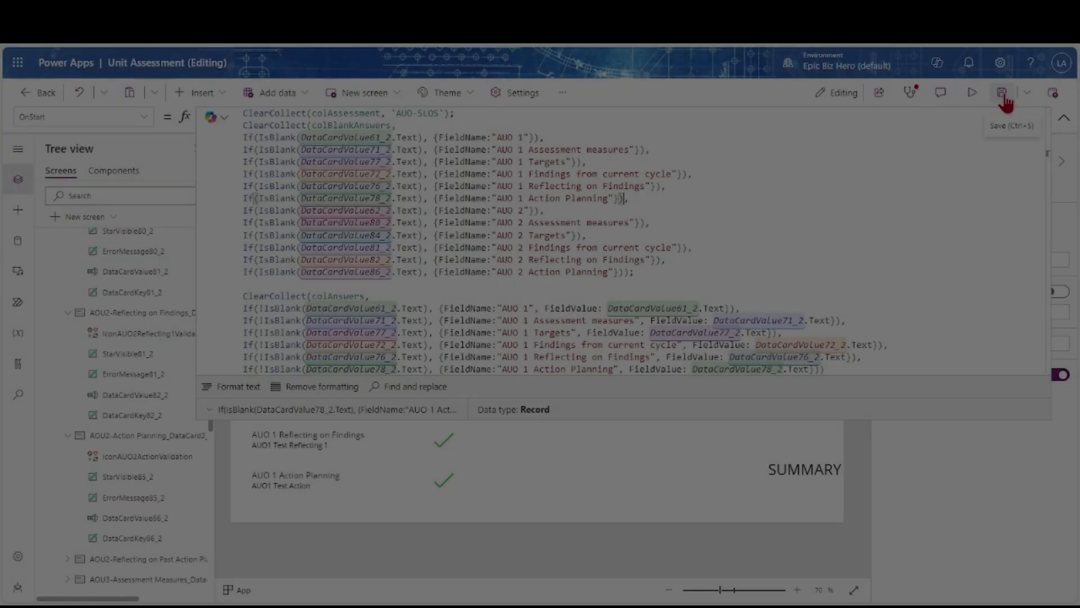
pyautogui.click(1003, 92)
pyautogui.click(1064, 120)
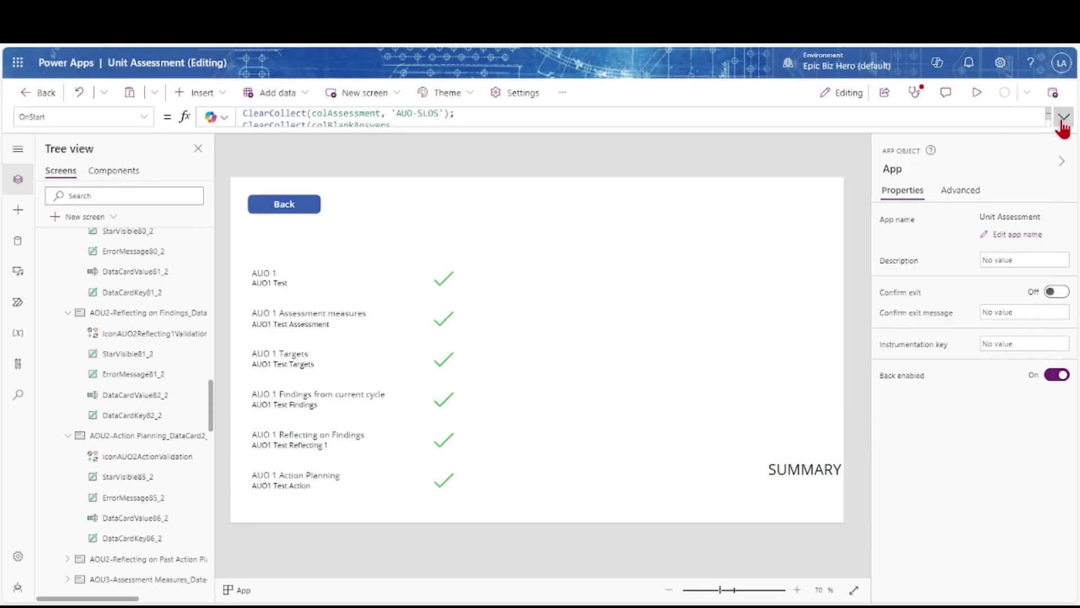
pyautogui.scroll(10, 174, 286)
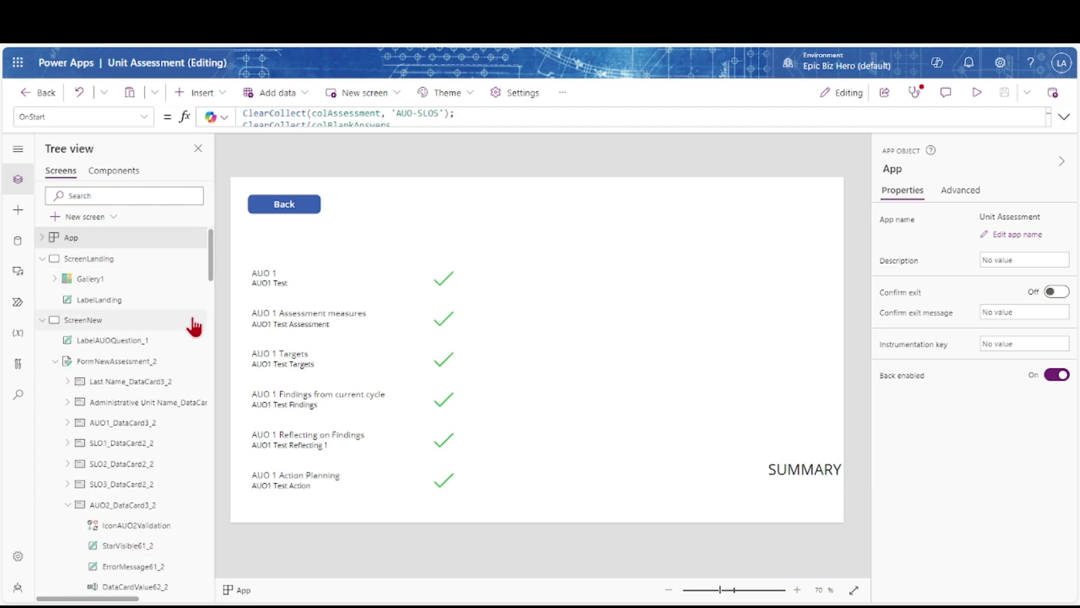
pyautogui.hscroll(3, 193, 323)
pyautogui.click(186, 239)
pyautogui.click(204, 330)
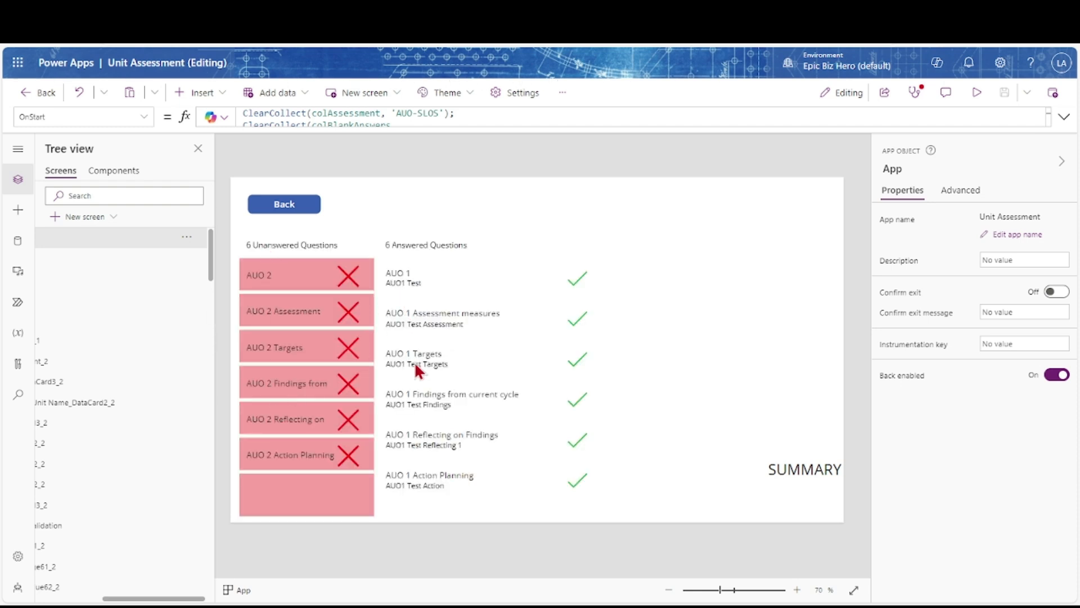
pyautogui.hscroll(-3, 116, 419)
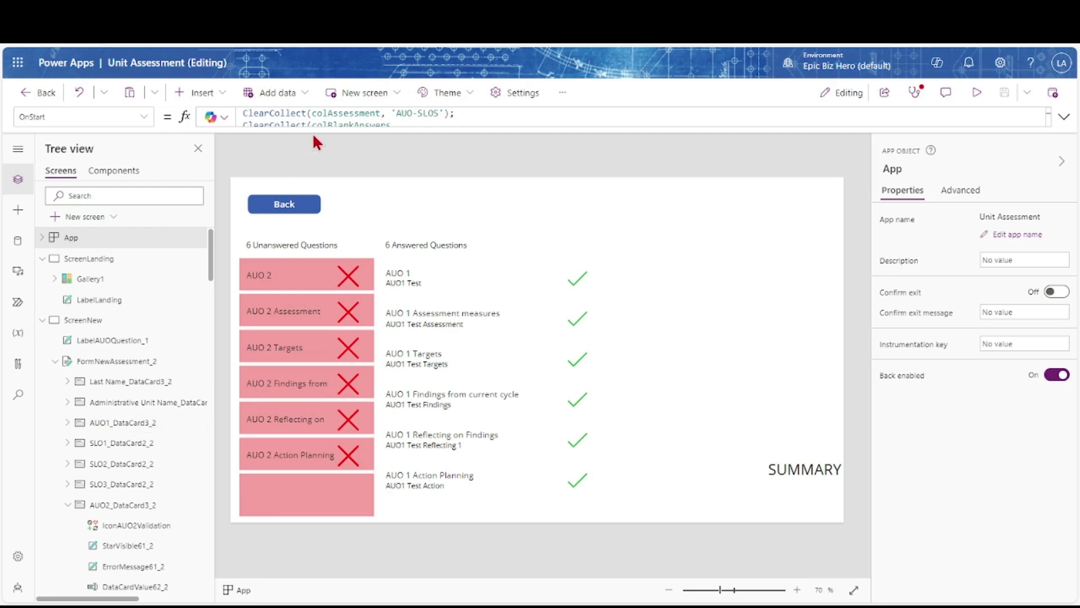
# Review the full start-up blank-check formula, then select ScreenNewSummary
pyautogui.click(1064, 117)
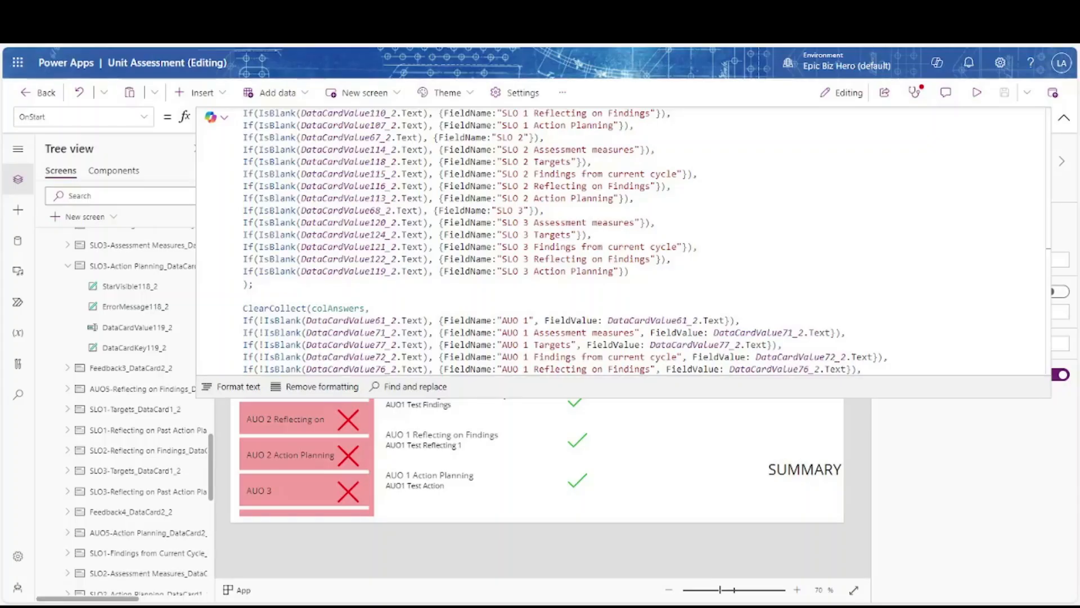
pyautogui.scroll(10, 619, 242)
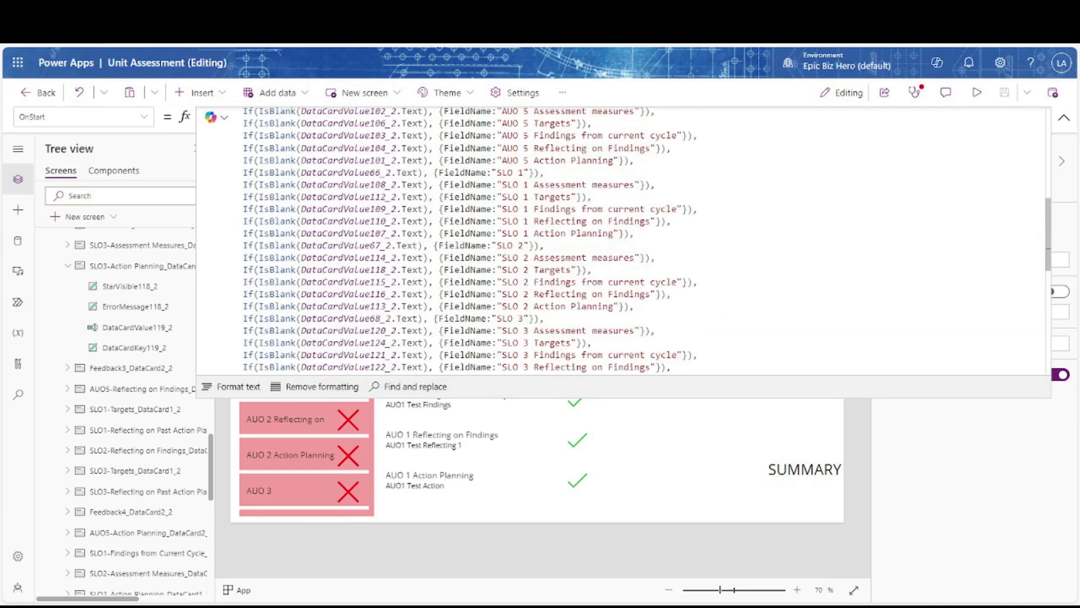
pyautogui.click(1064, 117)
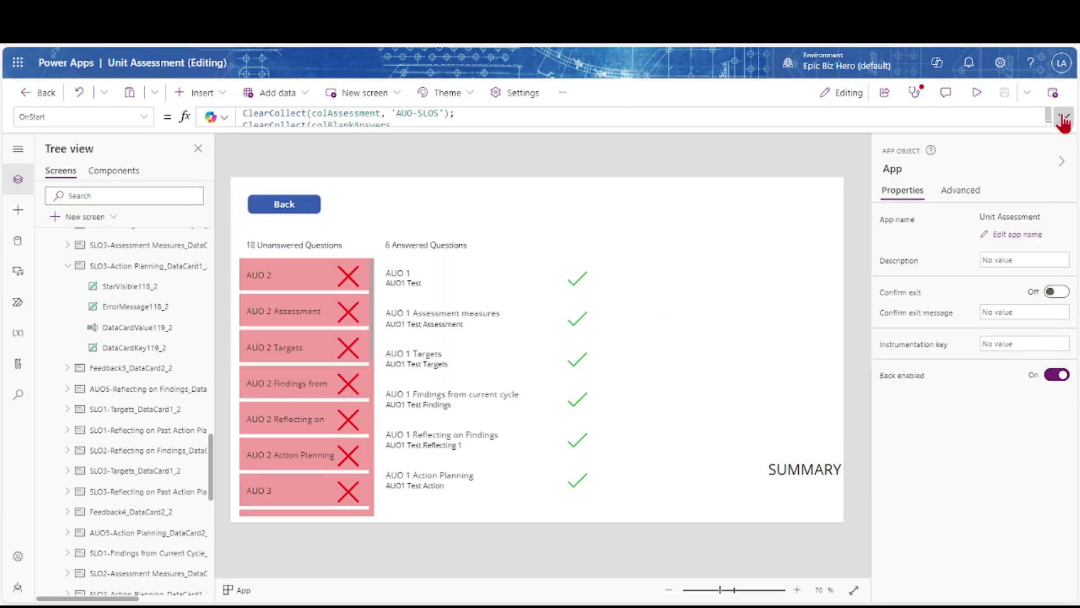
pyautogui.scroll(1, 179, 299)
pyautogui.scroll(5, 179, 299)
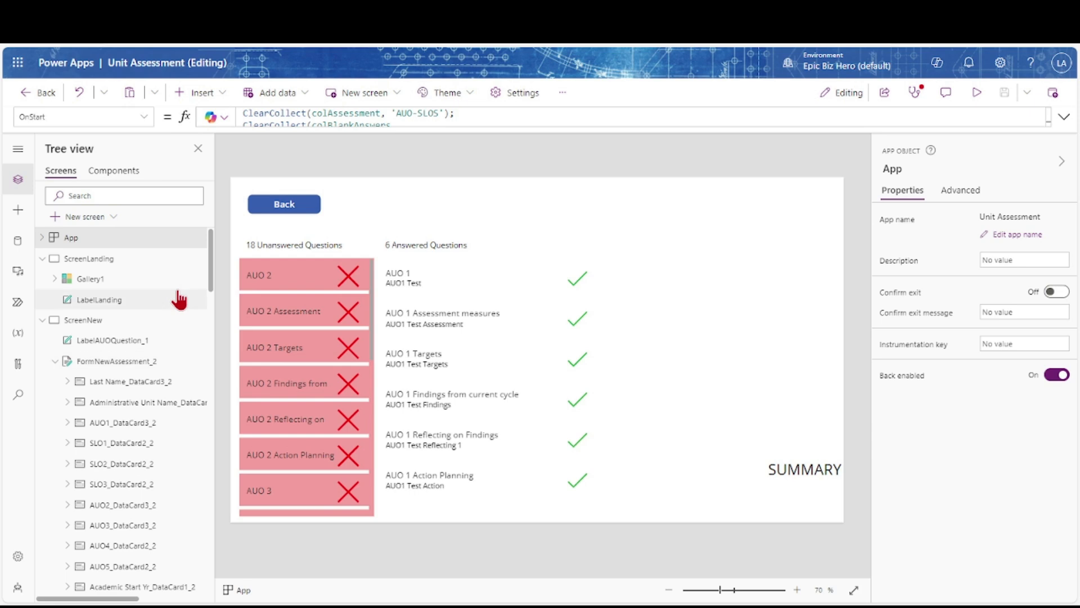
pyautogui.hscroll(2, 186, 248)
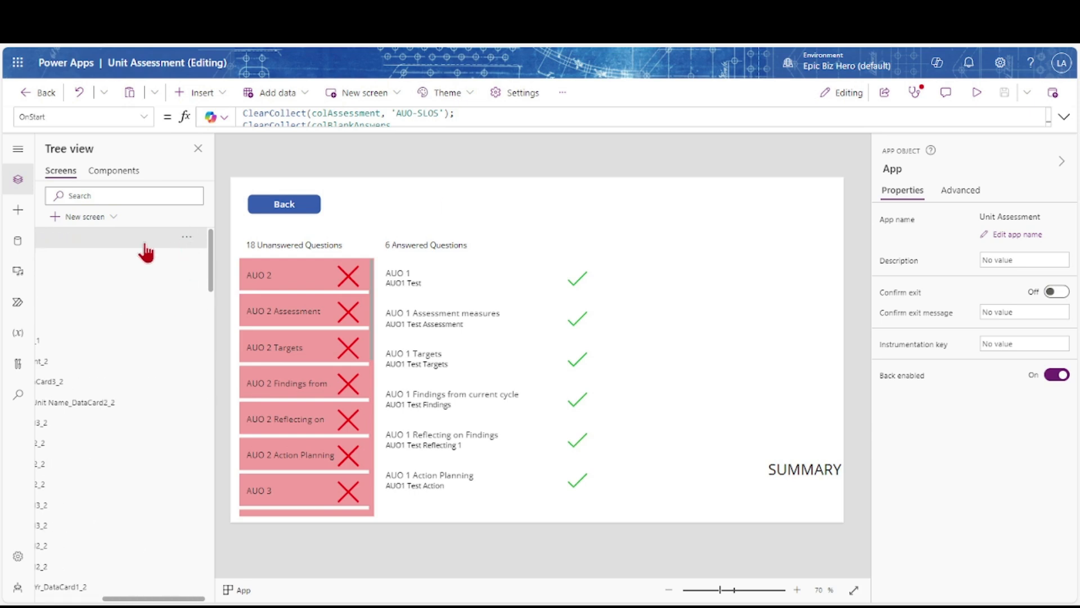
pyautogui.click(1064, 116)
pyautogui.moveTo(243, 126); pyautogui.dragTo(399, 260)
pyautogui.click(394, 267)
pyautogui.hscroll(-2, 145, 366)
pyautogui.scroll(-2, 89, 336)
pyautogui.scroll(10, 56, 337)
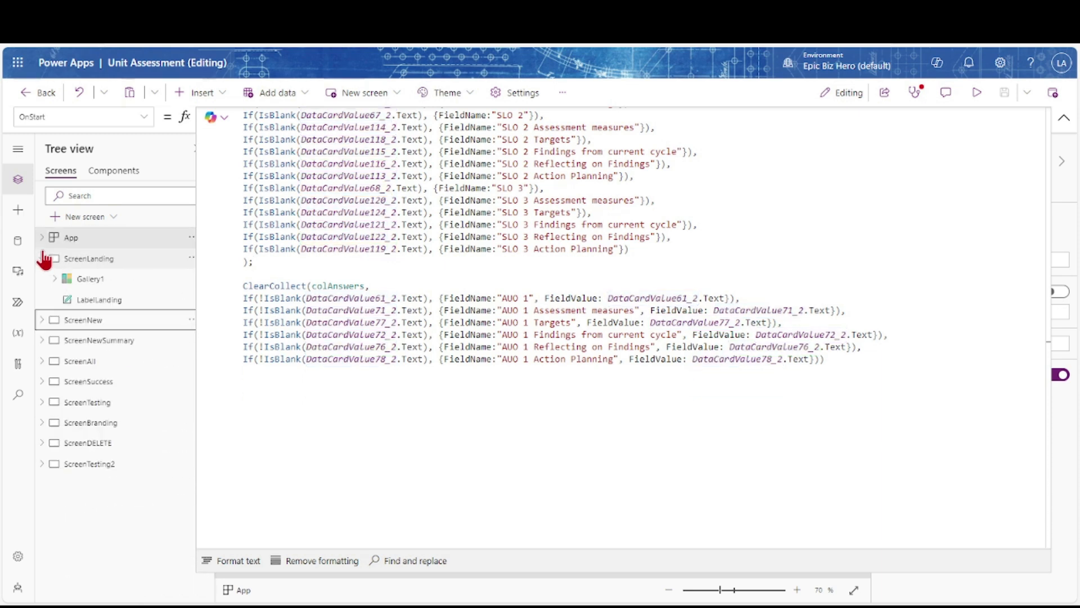
pyautogui.click(78, 340)
# Rerun ScreenNewSummary's OnVisible checks by visiting ScreenLanding and returning, then save
pyautogui.click(144, 116)
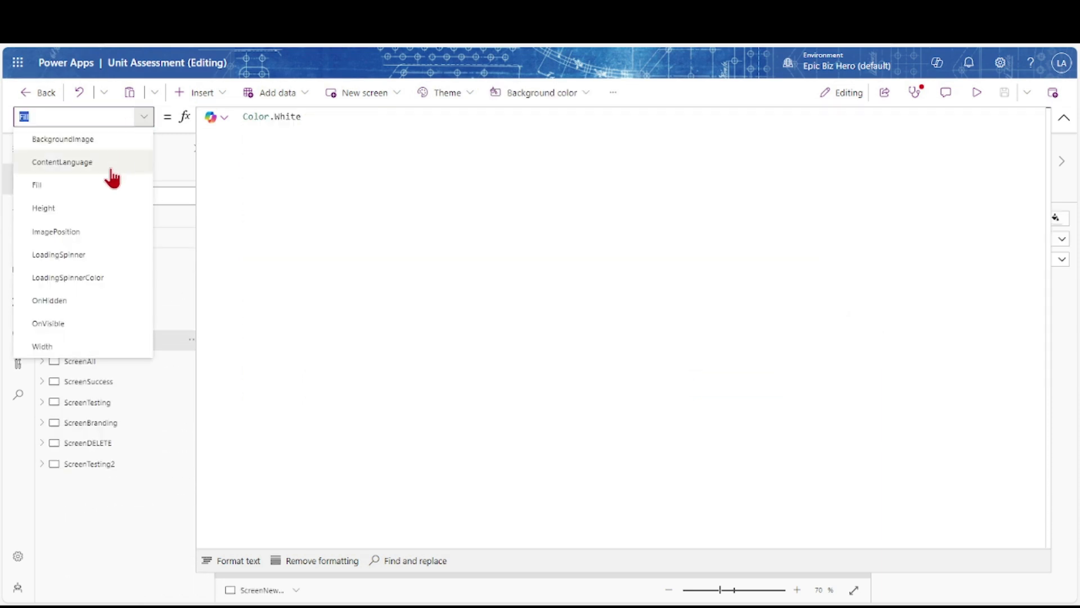
pyautogui.click(78, 323)
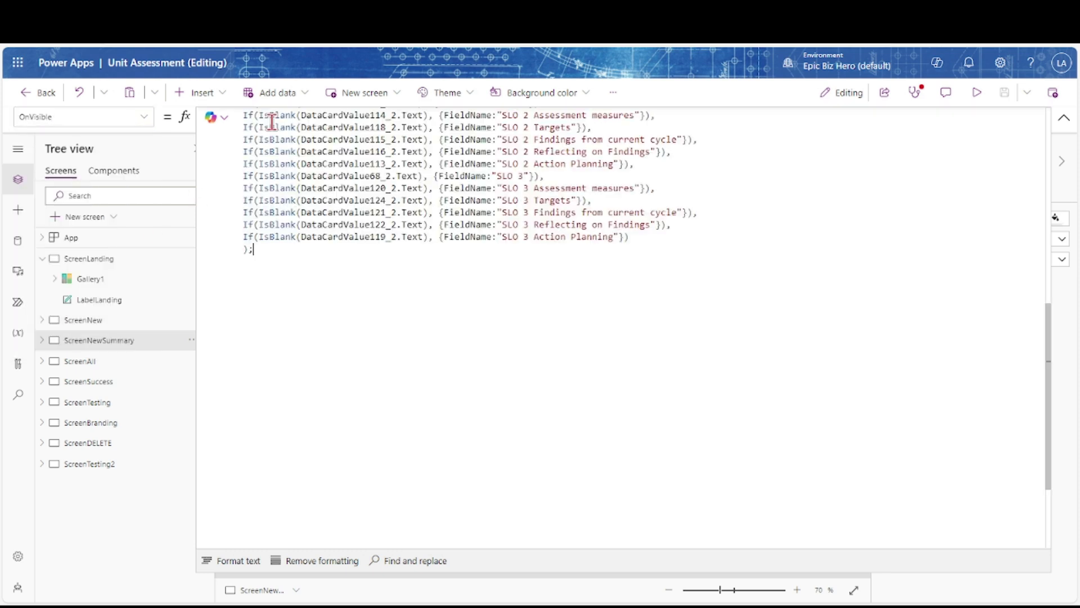
pyautogui.click(1064, 117)
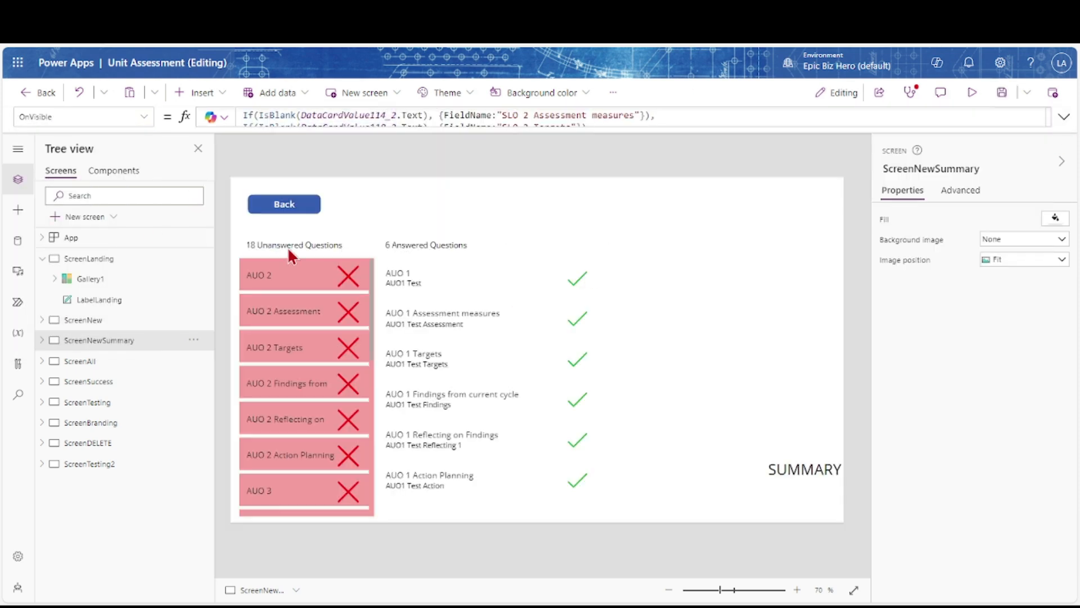
pyautogui.click(66, 261)
pyautogui.click(74, 341)
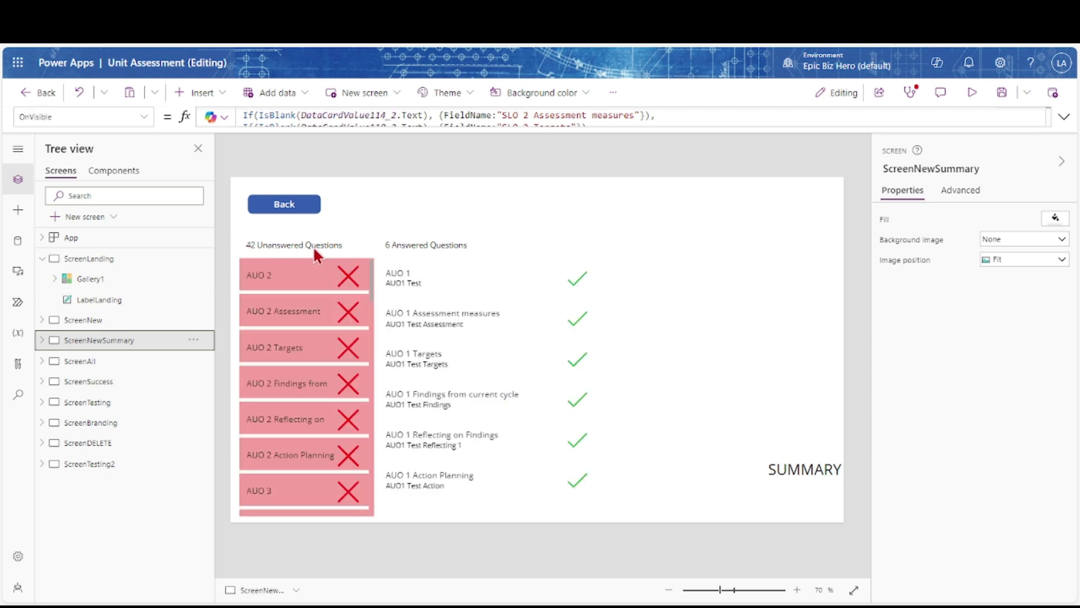
pyautogui.click(1000, 97)
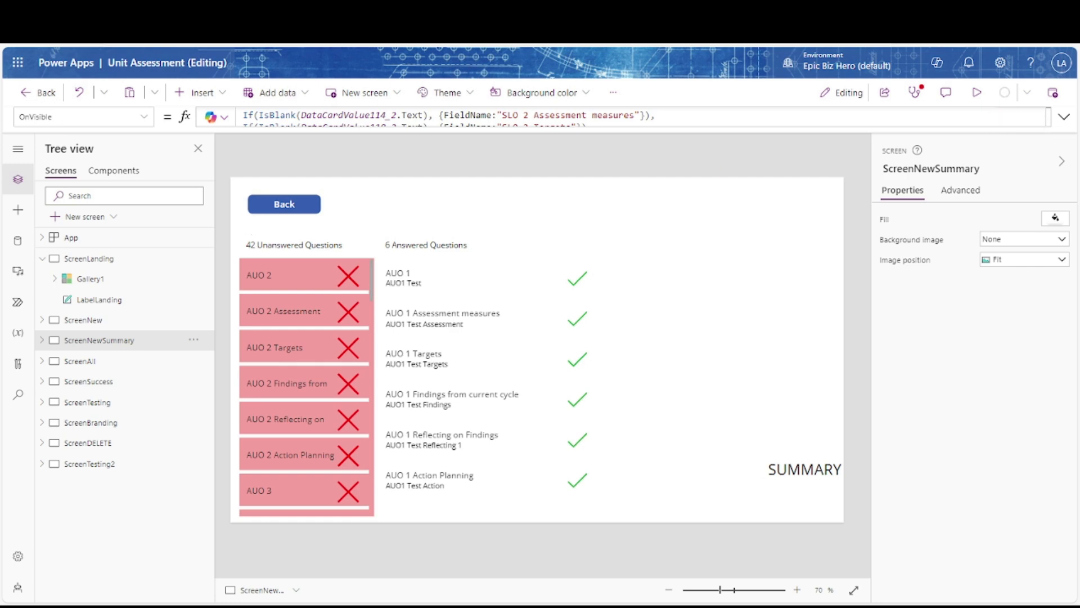
# Duplicate the six answered-question lines of the App.OnStart formula below the original block
pyautogui.click(72, 238)
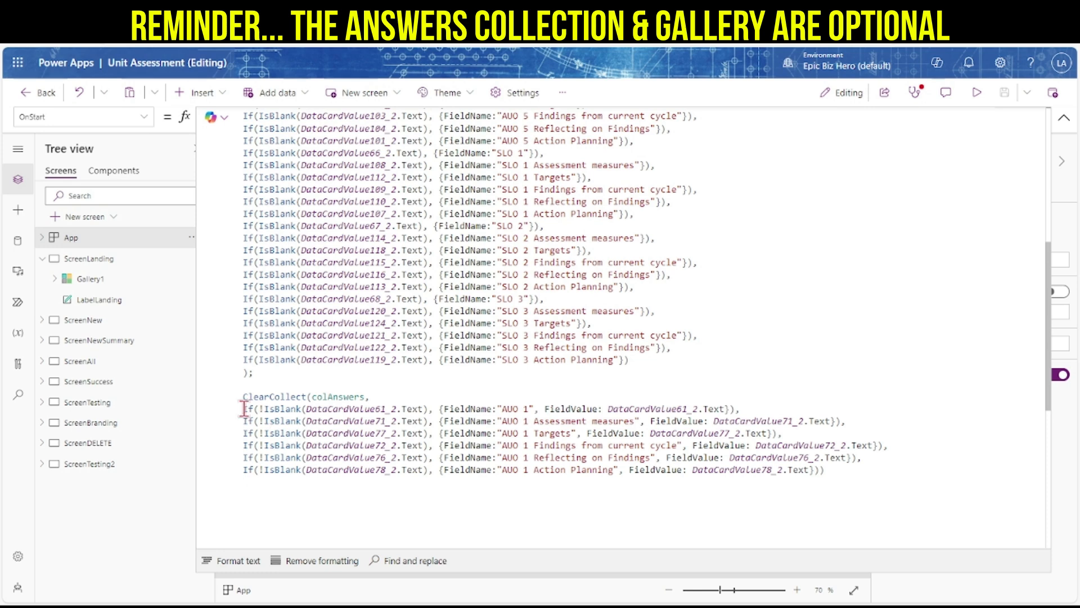
pyautogui.moveTo(244, 409); pyautogui.dragTo(808, 479)
pyautogui.hotkey('ctrl', 'c')
pyautogui.press('Right')
pyautogui.press('Return')
pyautogui.press('Return')
pyautogui.hotkey('ctrl', 'v')
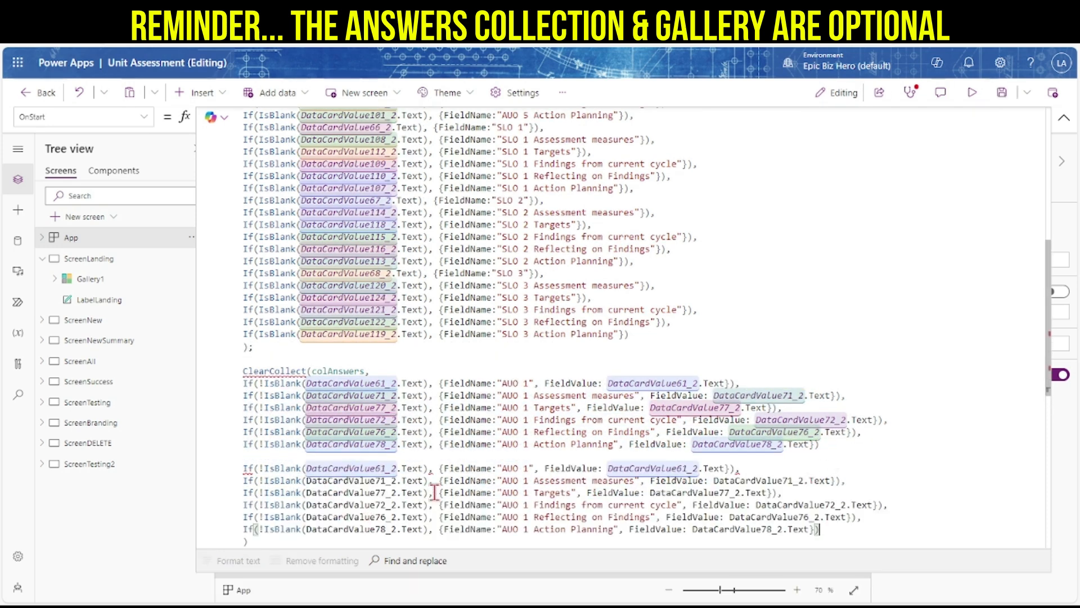
# Rename the pasted lines from AUO 1 to AUO 2
pyautogui.click(43, 320)
pyautogui.click(529, 468)
pyautogui.press('BackSpace')
pyautogui.write('2')
pyautogui.press('Down')
pyautogui.press('BackSpace')
pyautogui.write('2')
pyautogui.press('Down')
pyautogui.press('BackSpace')
pyautogui.write('2')
pyautogui.press('Down')
pyautogui.press('BackSpace')
pyautogui.write('2')
pyautogui.press('Down')
pyautogui.press('BackSpace')
pyautogui.write('2')
pyautogui.press('Down')
pyautogui.press('BackSpace')
# Change both references on the first AUO 2 line from DataCardValue61_2 to DataCardValue62_2
pyautogui.write('2')
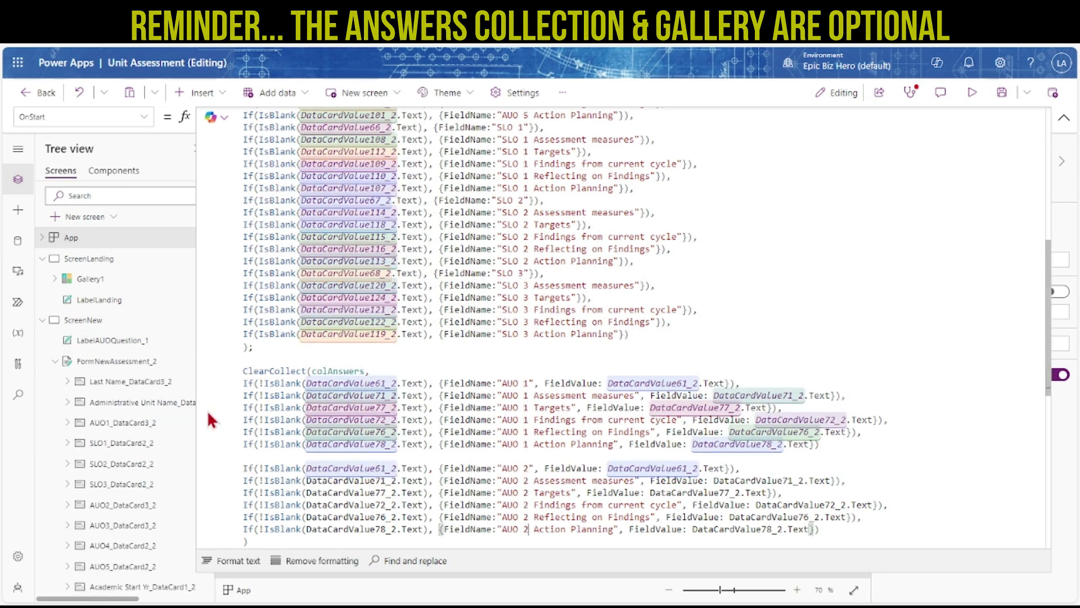
pyautogui.scroll(-2, 84, 439)
pyautogui.click(68, 437)
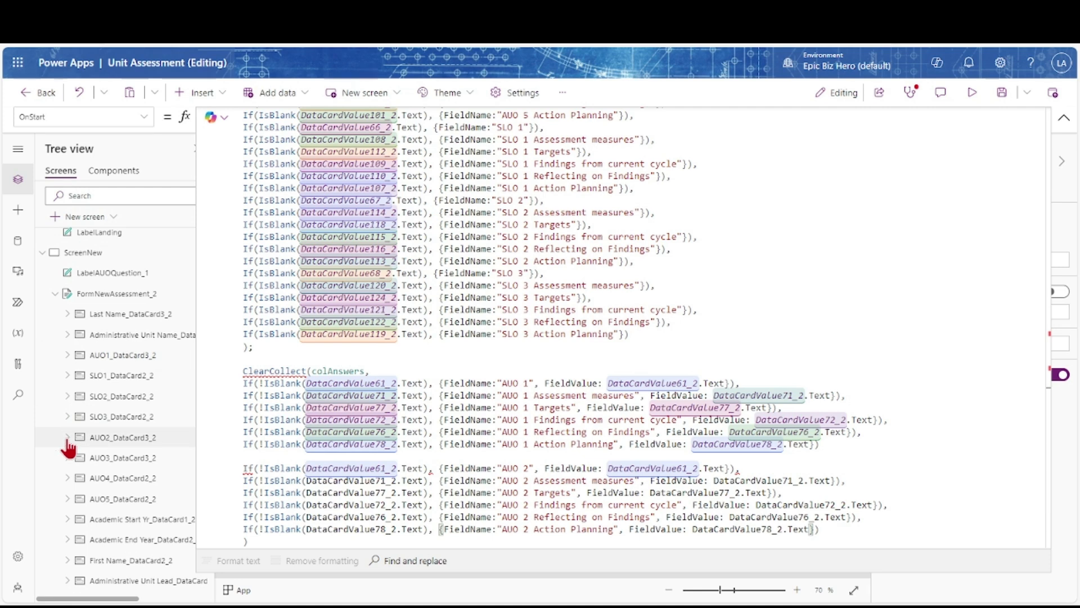
pyautogui.click(386, 470)
pyautogui.press('BackSpace')
pyautogui.write('2')
pyautogui.click(688, 471)
pyautogui.press('BackSpace')
pyautogui.write('2')
pyautogui.click(68, 437)
pyautogui.scroll(-5, 83, 473)
# Point both AUO 2 Assessment Measures references to DataCardValue80_2, undoing the AUO 1 slip
pyautogui.click(68, 448)
pyautogui.click(388, 395)
pyautogui.press('BackSpace')
pyautogui.press('BackSpace')
pyautogui.write('80')
pyautogui.click(798, 397)
pyautogui.hotkey('ctrl', 'z')
pyautogui.hotkey('ctrl', 'z')
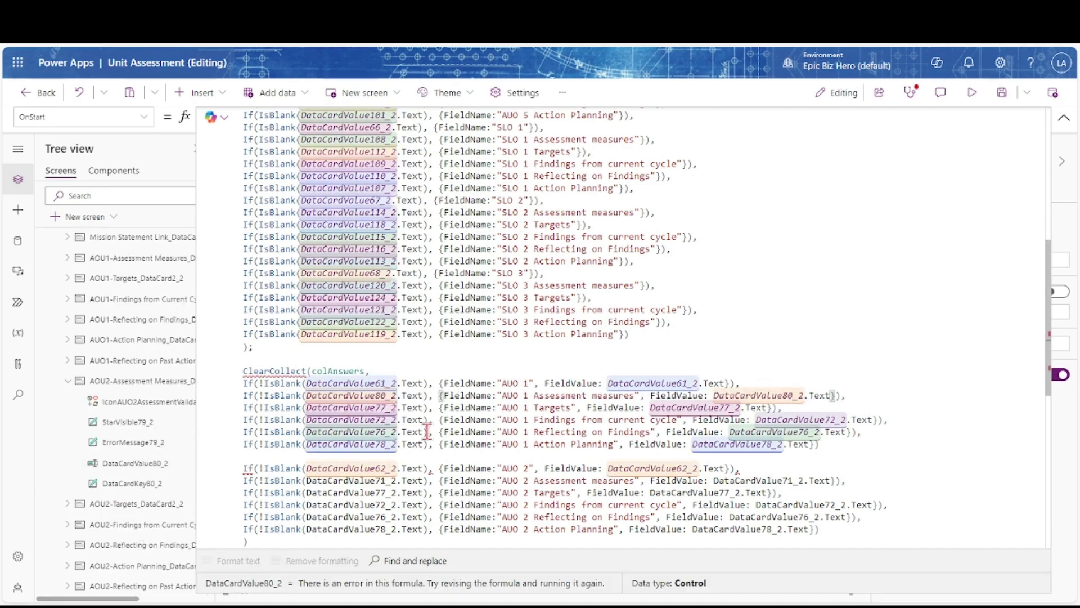
pyautogui.scroll(-3, 427, 433)
pyautogui.click(388, 337)
pyautogui.press('BackSpace')
pyautogui.press('BackSpace')
pyautogui.write('80')
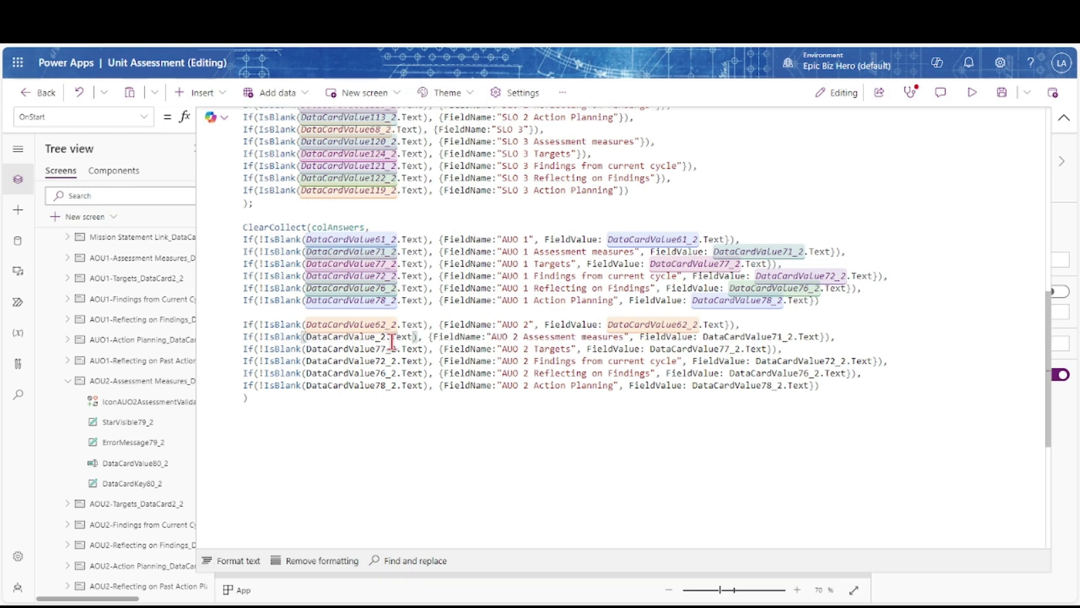
pyautogui.click(794, 336)
pyautogui.press('BackSpace')
pyautogui.press('BackSpace')
pyautogui.write('80')
pyautogui.click(67, 381)
# Change both AUO 2 Targets references from DataCardValue77_2 to DataCardValue84_2
pyautogui.click(68, 402)
pyautogui.click(384, 349)
pyautogui.press('BackSpace')
pyautogui.press('BackSpace')
pyautogui.write('84')
pyautogui.click(730, 349)
pyautogui.press('BackSpace')
pyautogui.press('BackSpace')
pyautogui.write('84')
pyautogui.click(68, 524)
# Change both AUO 2 Findings references from DataCardValue72_2 to DataCardValue81_2
pyautogui.click(68, 402)
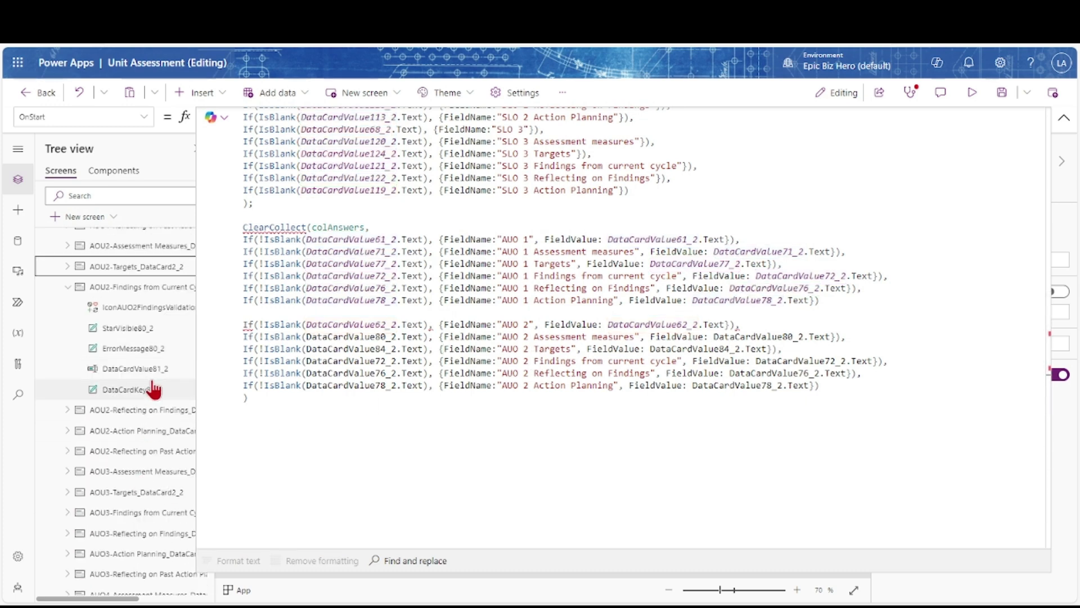
pyautogui.click(386, 361)
pyautogui.press('BackSpace')
pyautogui.press('BackSpace')
pyautogui.write('81')
pyautogui.click(840, 361)
pyautogui.press('BackSpace')
pyautogui.press('BackSpace')
pyautogui.write('81')
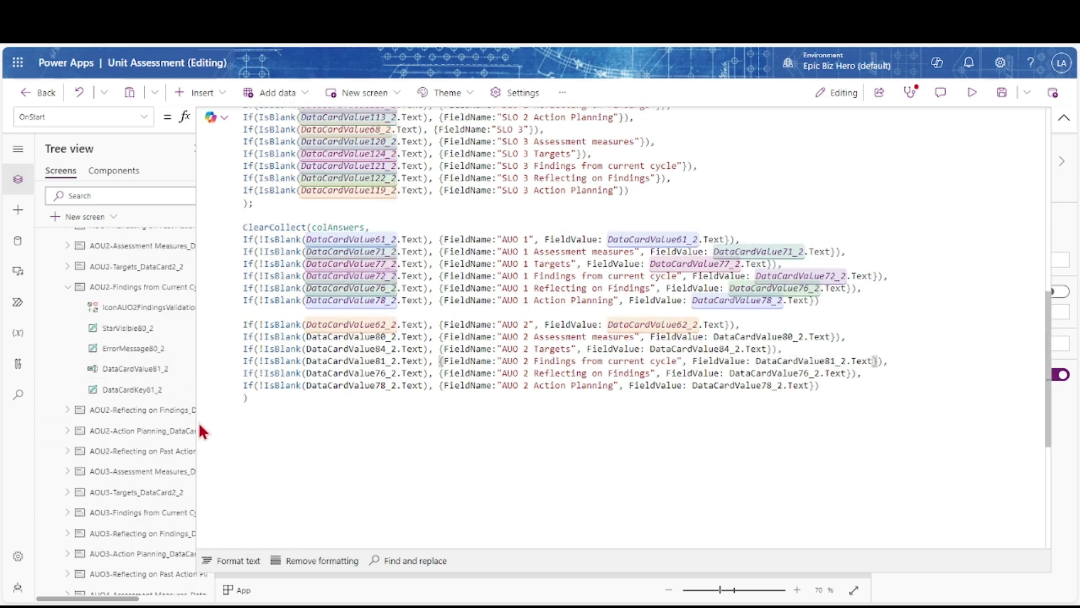
# Update the AUO 2 Reflecting references to DataCardValue82_2
pyautogui.click(67, 409)
pyautogui.click(394, 373)
pyautogui.press('BackSpace')
pyautogui.press('BackSpace')
pyautogui.write('82')
pyautogui.click(812, 373)
pyautogui.press('BackSpace')
pyautogui.press('BackSpace')
# Finish the Reflecting reference as 82, then preview and answer the AUO2 field with 'AOU 2 Test'
pyautogui.write('82')
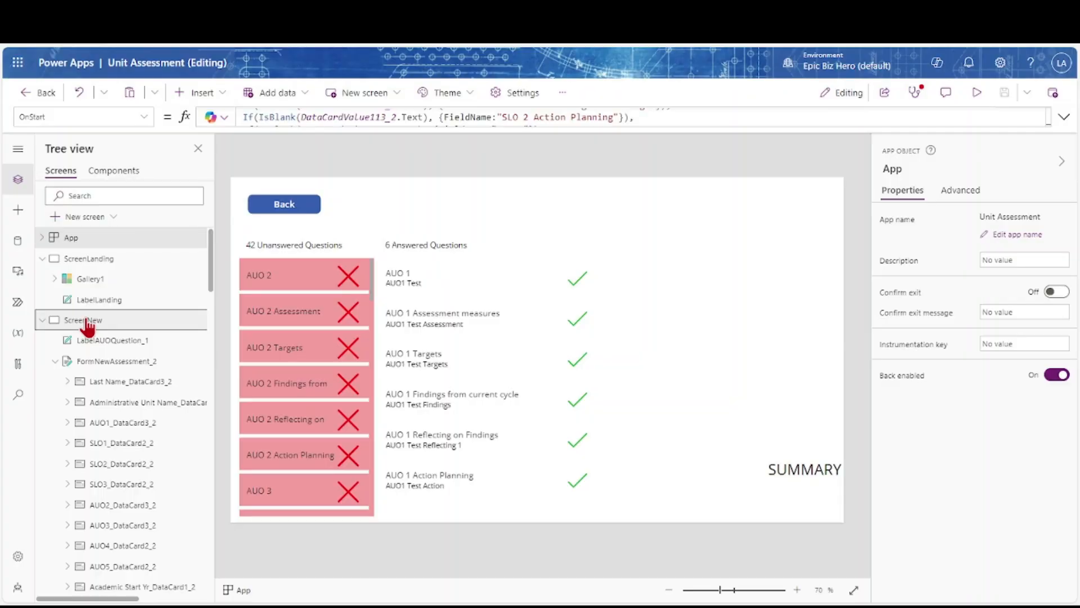
pyautogui.click(88, 321)
pyautogui.click(977, 93)
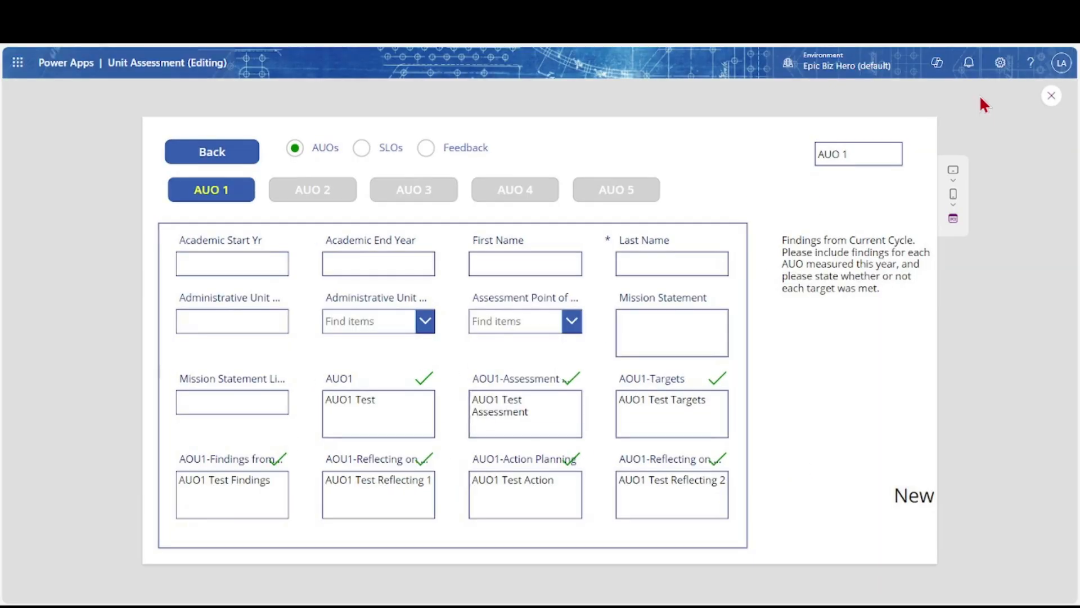
pyautogui.click(340, 198)
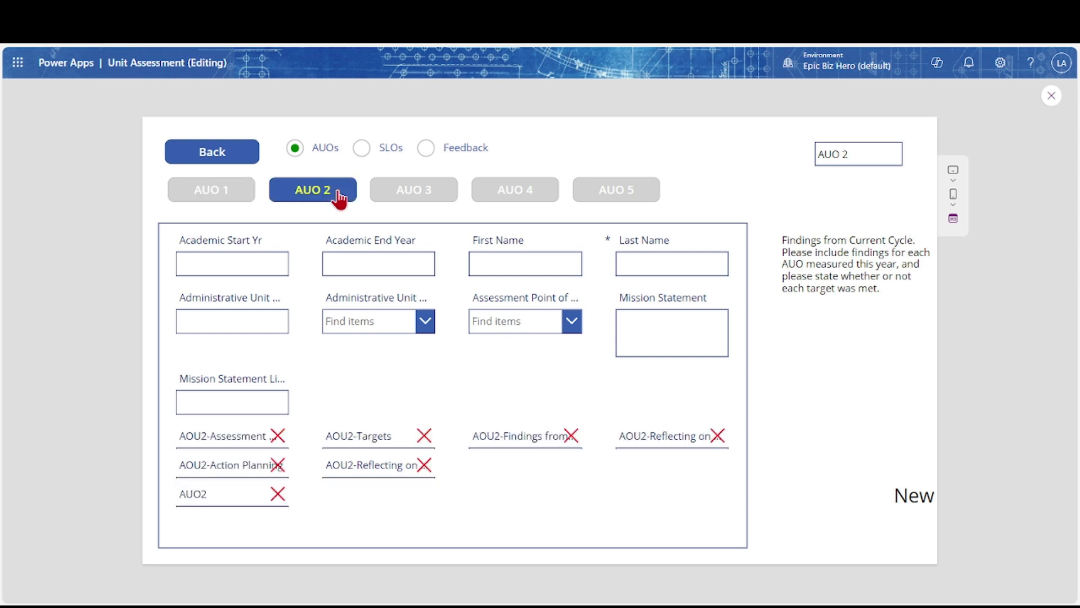
pyautogui.scroll(-2, 241, 458)
pyautogui.click(203, 519)
pyautogui.write('AOU 2 Test')
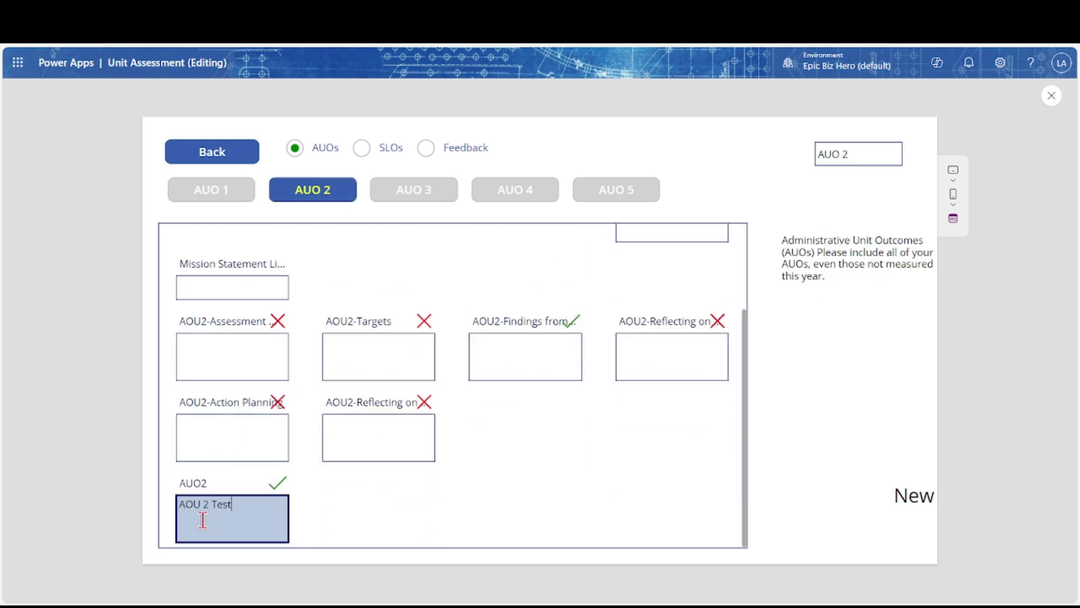
# Close the preview and rerun App OnStart from the summary screen to refresh the counts
pyautogui.click(1051, 97)
pyautogui.click(43, 319)
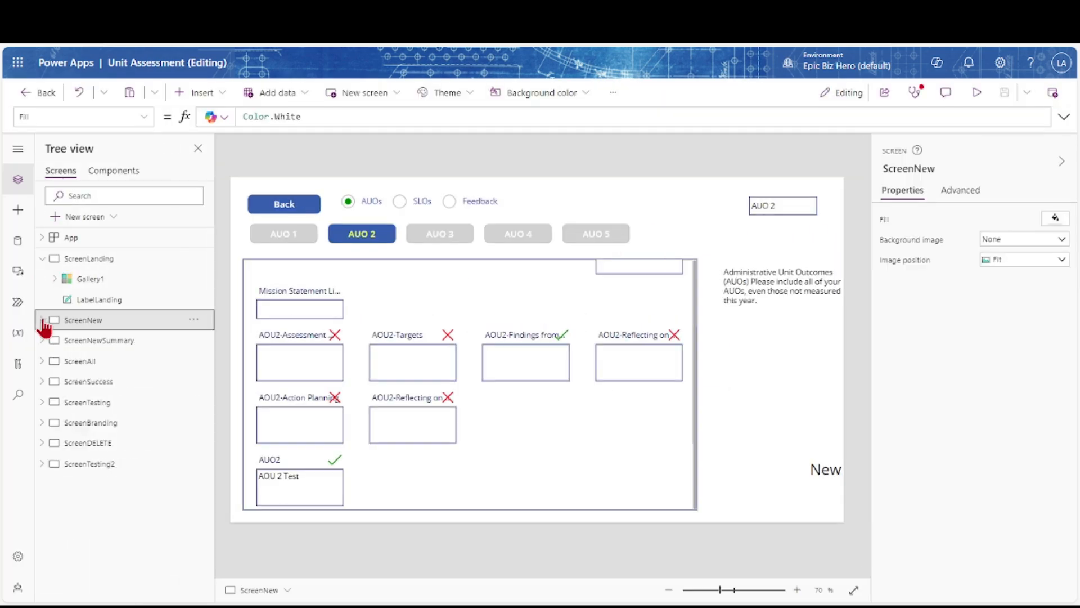
pyautogui.click(65, 340)
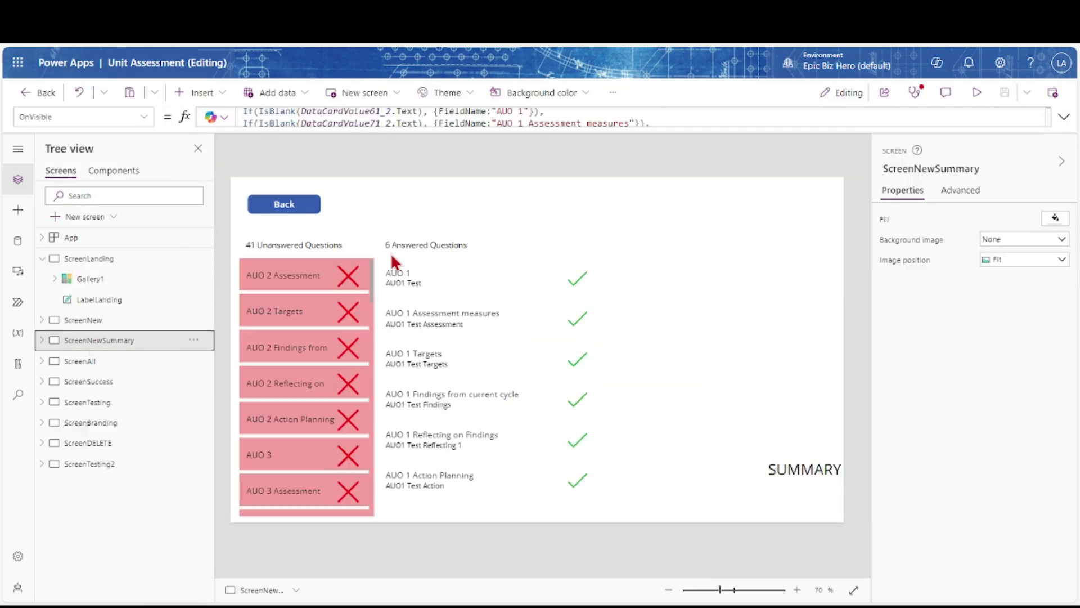
pyautogui.click(196, 235)
pyautogui.click(198, 328)
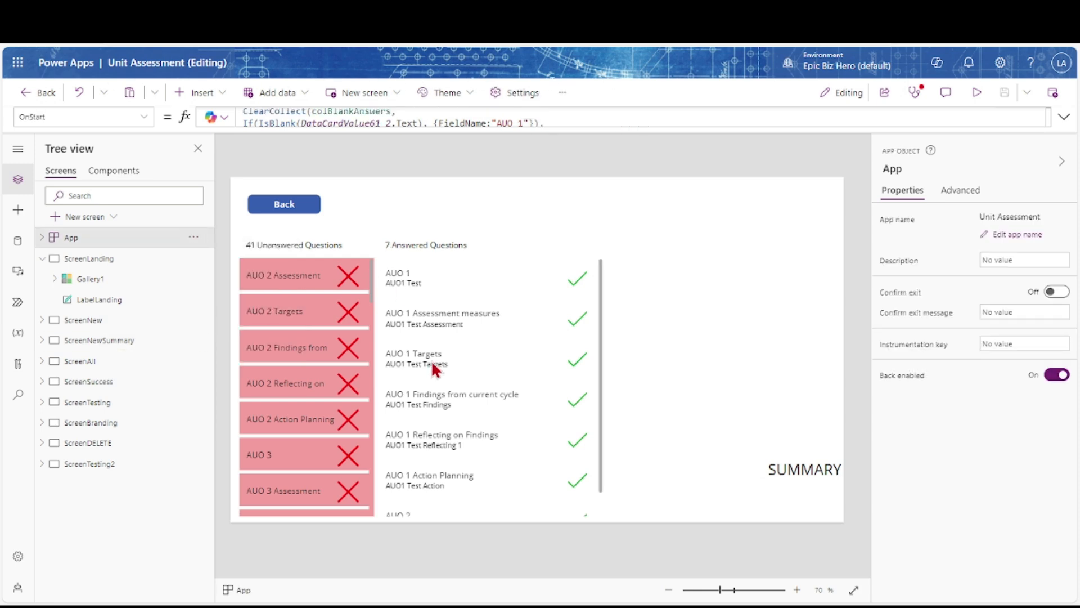
# Check the colAssessment and colAnswers collections in the App.OnStart formula
pyautogui.scroll(-1, 431, 360)
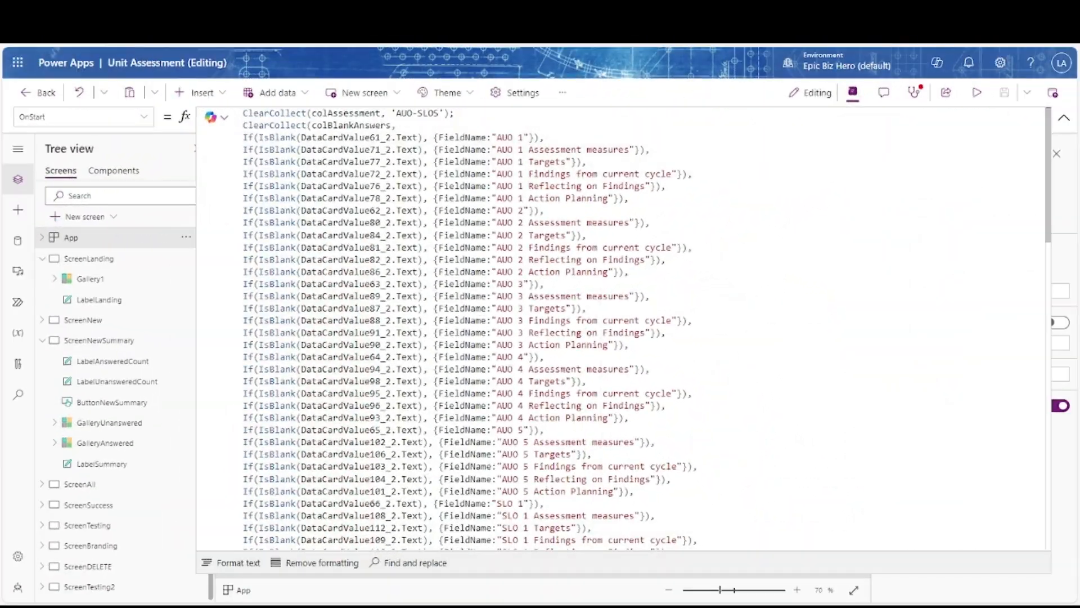
pyautogui.moveTo(312, 113); pyautogui.dragTo(380, 113)
pyautogui.scroll(-10, 325, 198)
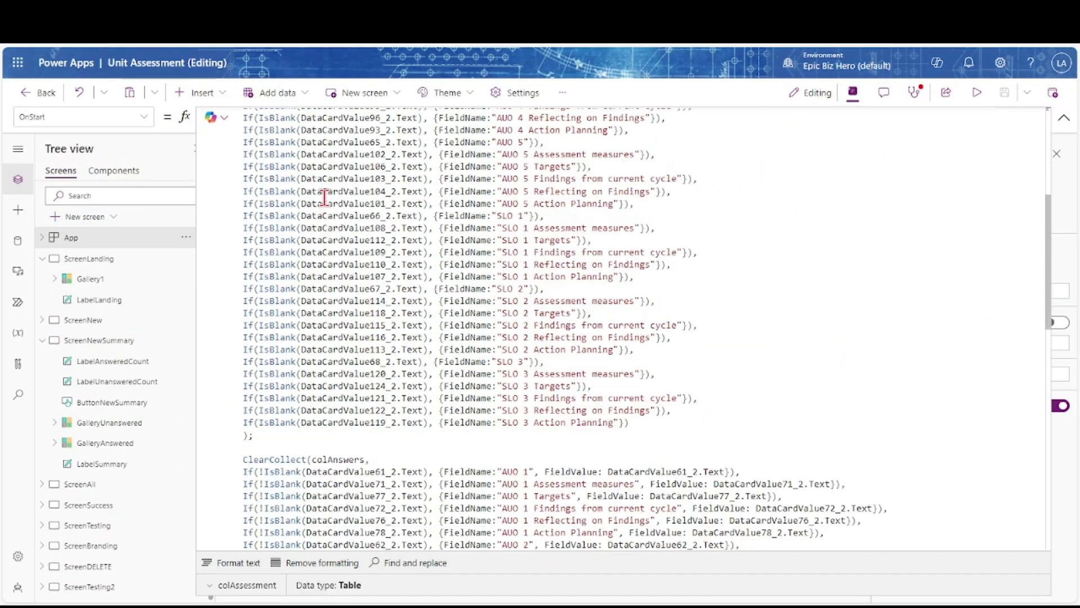
pyautogui.doubleClick(323, 208)
pyautogui.scroll(-3, 422, 255)
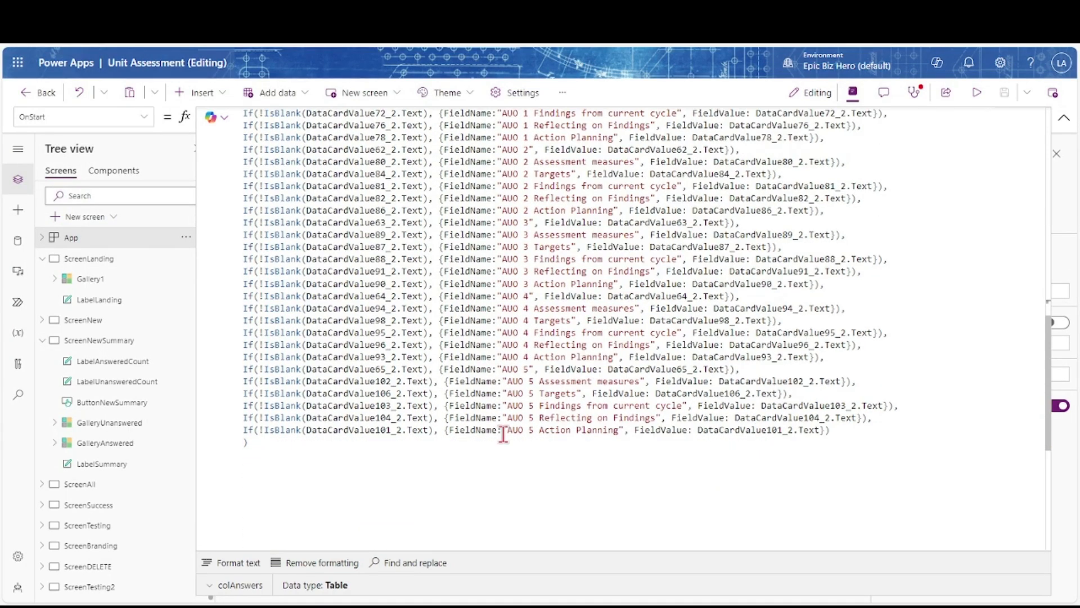
pyautogui.moveTo(833, 430); pyautogui.dragTo(755, 96)
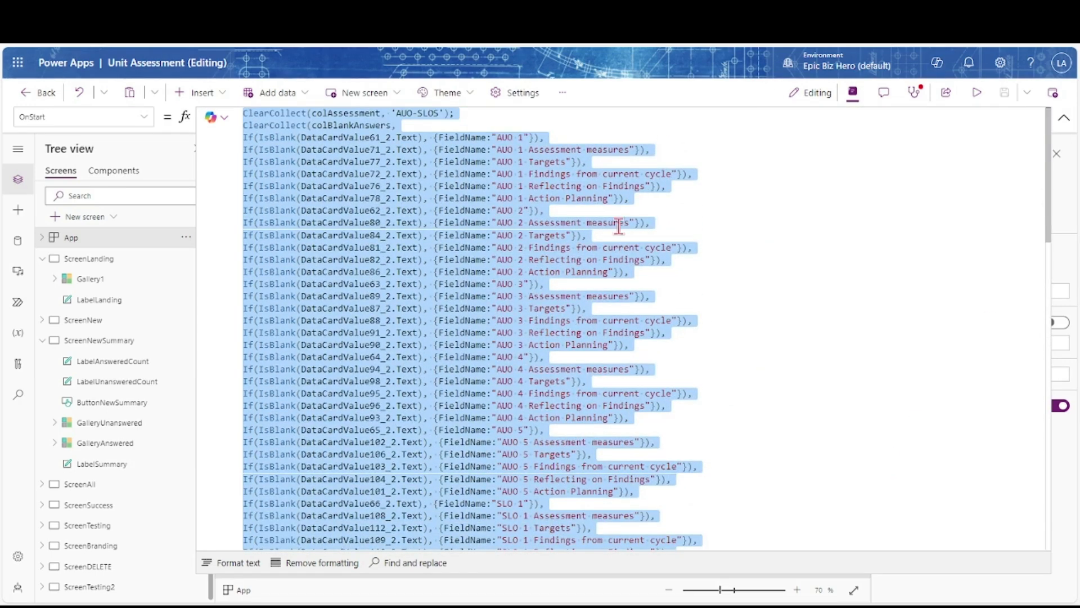
# Select ScreenNewSummary and read through its OnVisible formula
pyautogui.click(82, 341)
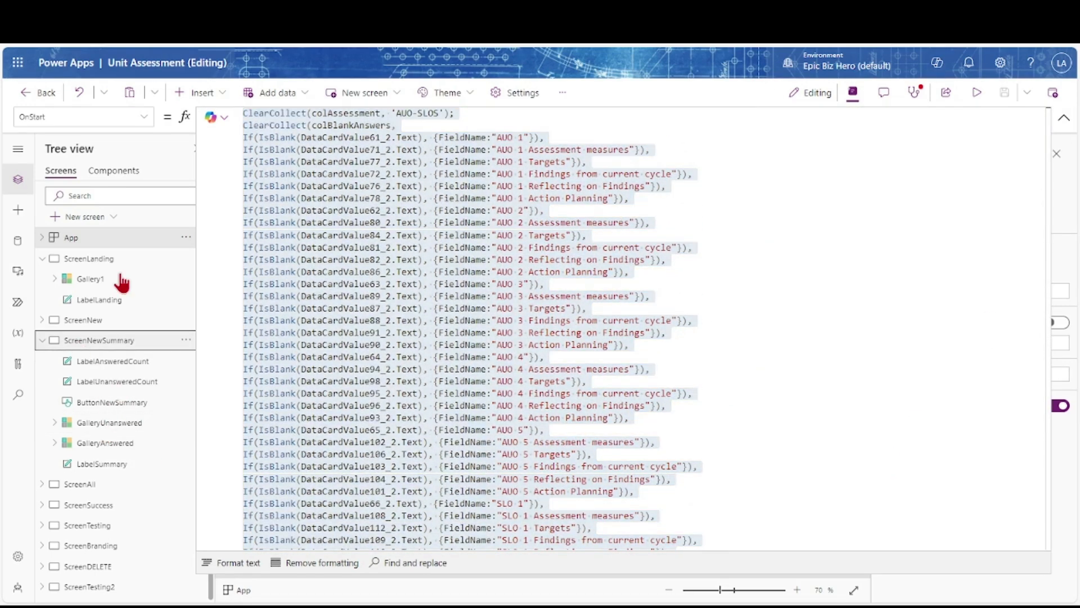
pyautogui.scroll(-8, 318, 285)
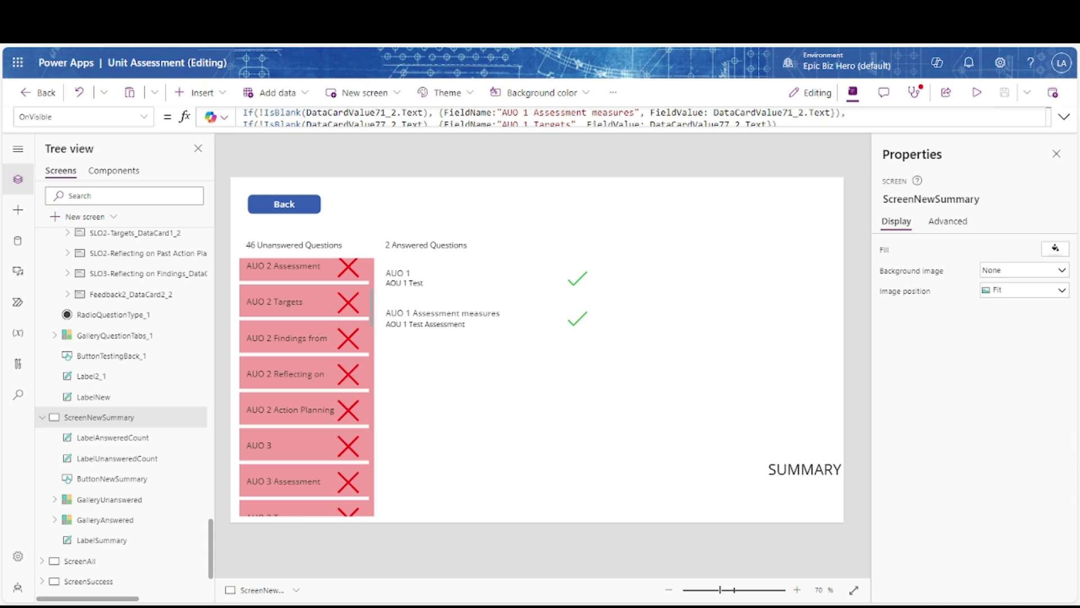
pyautogui.scroll(15, 121, 340)
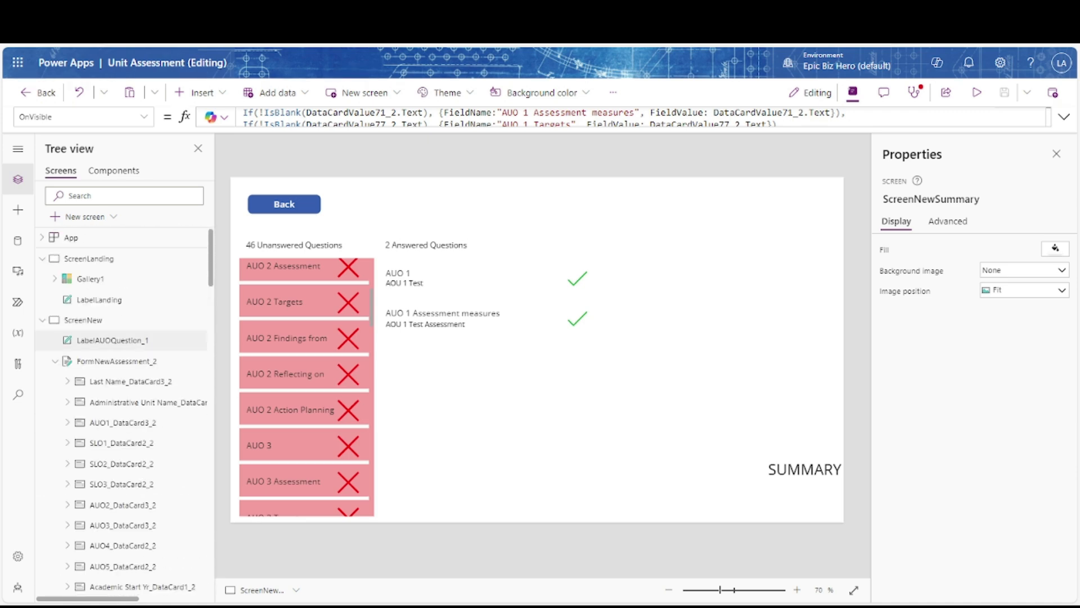
# Widen the AUO instructions label on ScreenNew to 636 and make its height fit the text
pyautogui.click(67, 325)
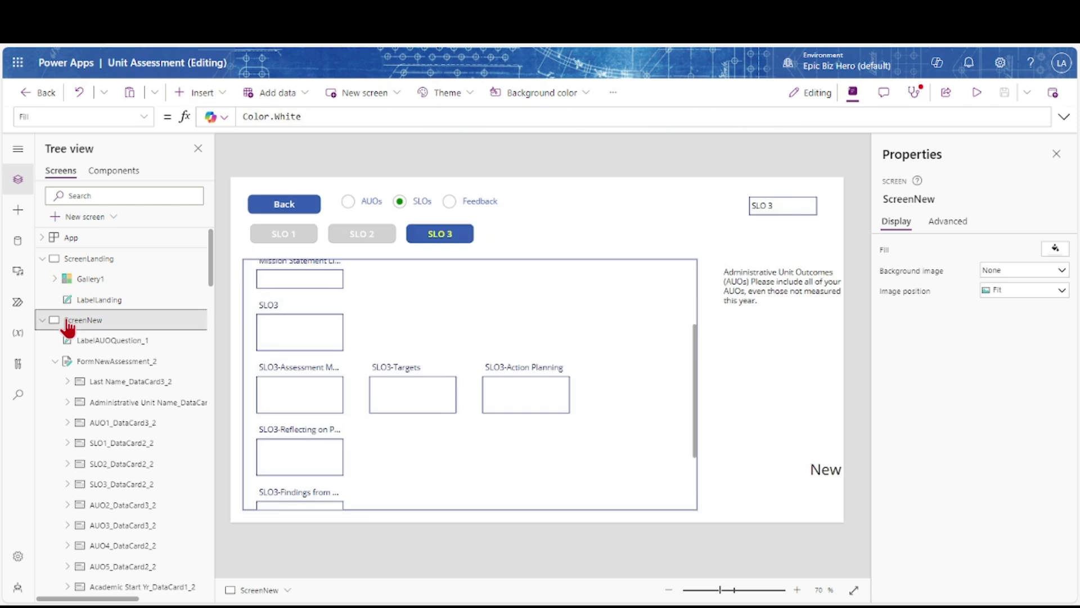
pyautogui.click(780, 211)
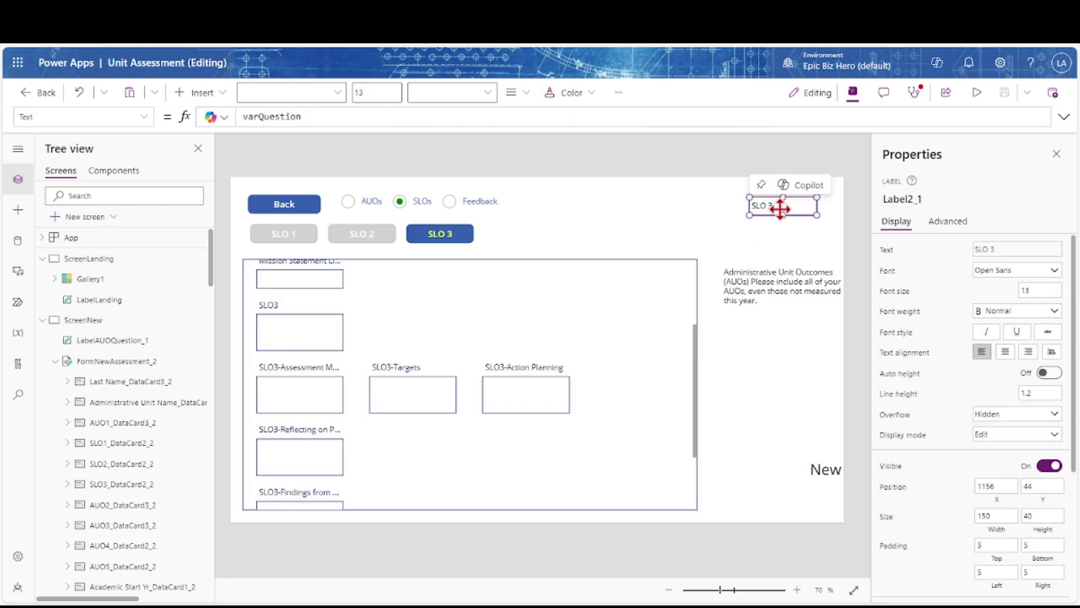
pyautogui.click(749, 219)
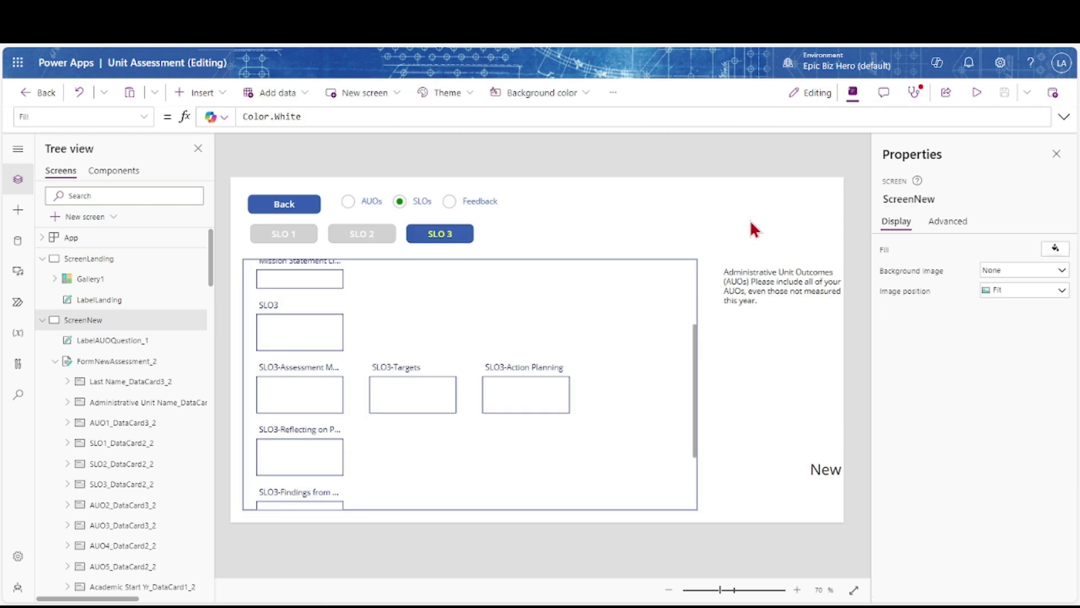
pyautogui.click(768, 291)
pyautogui.moveTo(769, 291); pyautogui.dragTo(614, 225)
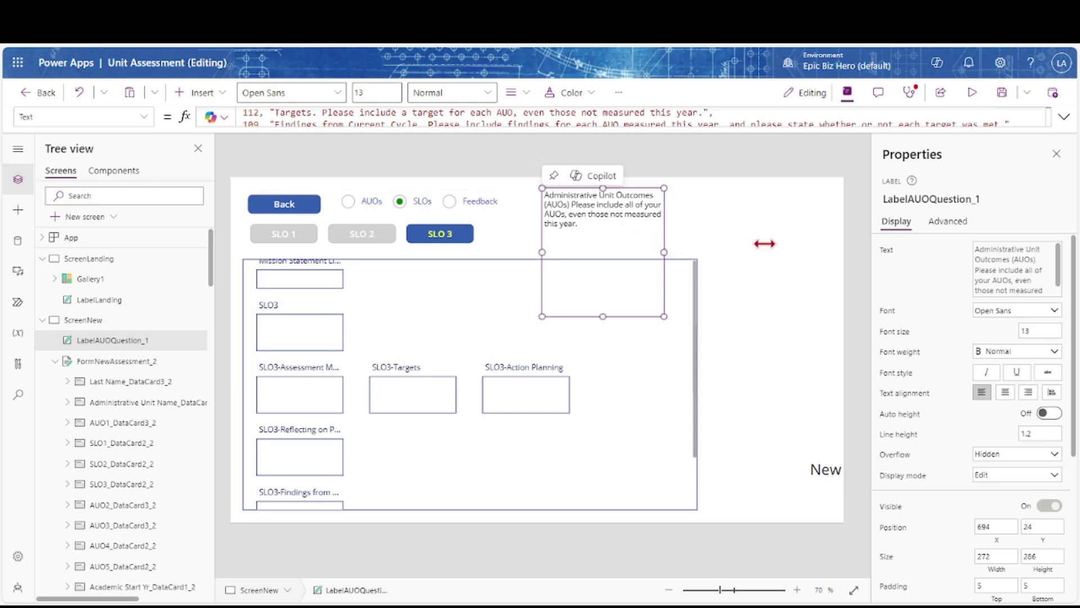
pyautogui.moveTo(827, 248); pyautogui.dragTo(827, 252)
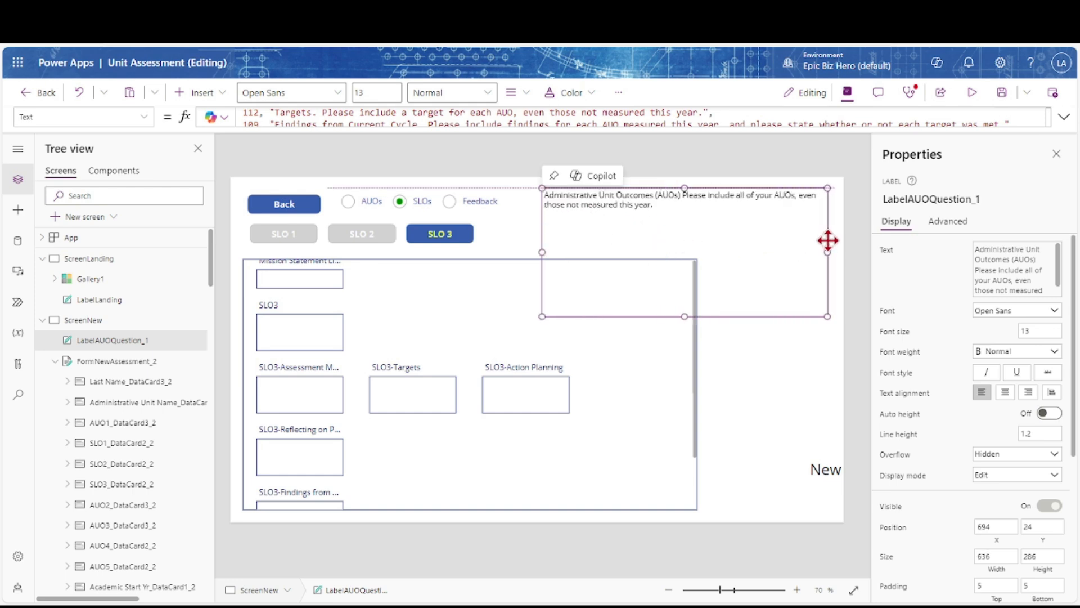
pyautogui.click(1050, 414)
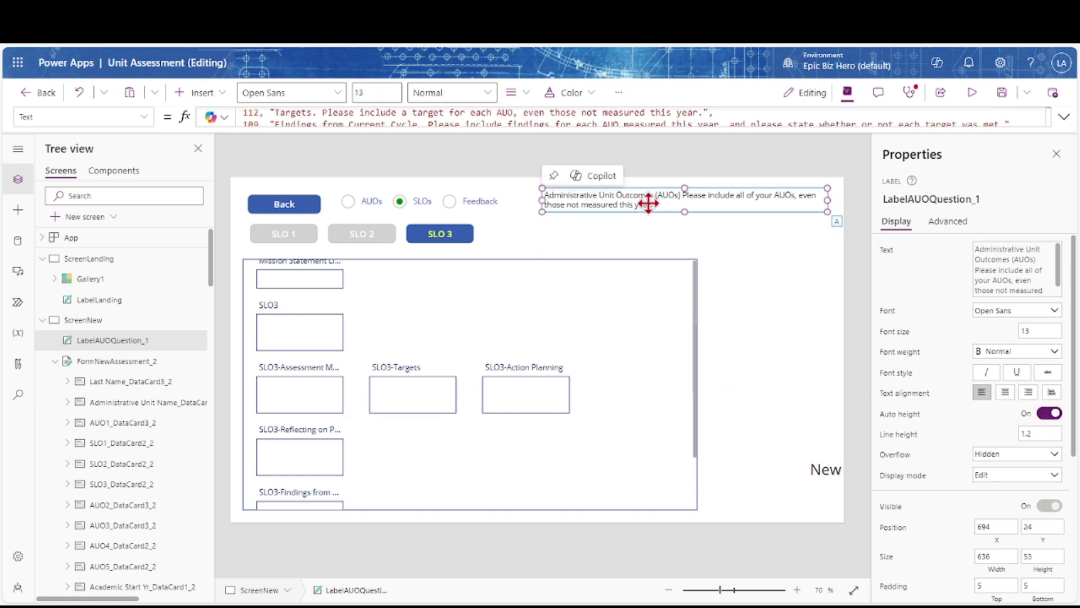
# Align the label middle with the AUOs/SLOs/Feedback choice buttons
pyautogui.keyDown('alt'); pyautogui.click(480, 204); pyautogui.keyUp('alt')
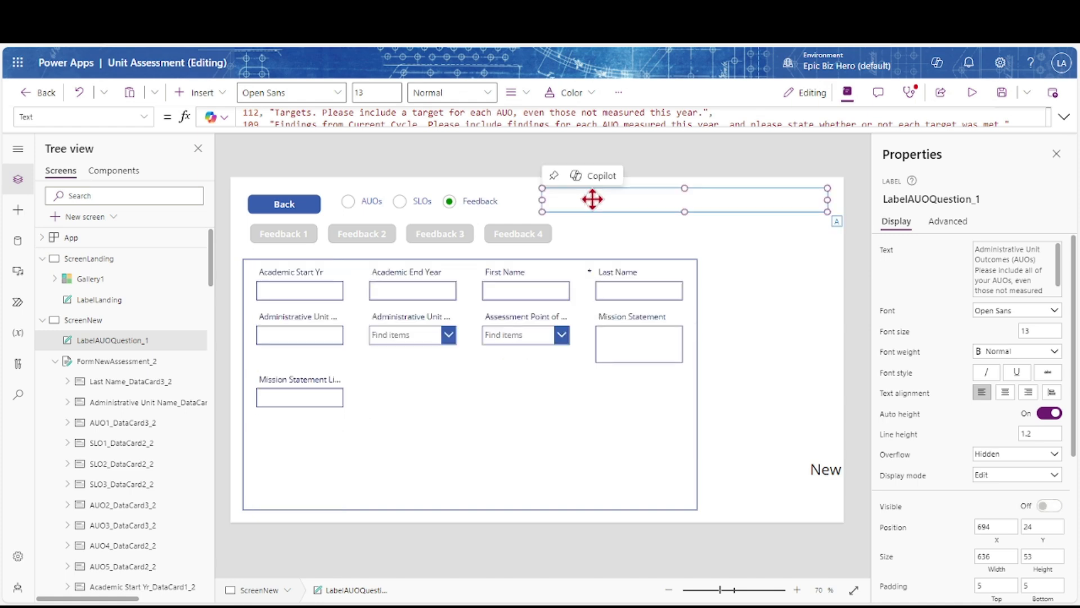
pyautogui.keyDown('shift'); pyautogui.click(481, 201); pyautogui.keyUp('shift')
pyautogui.click(419, 95)
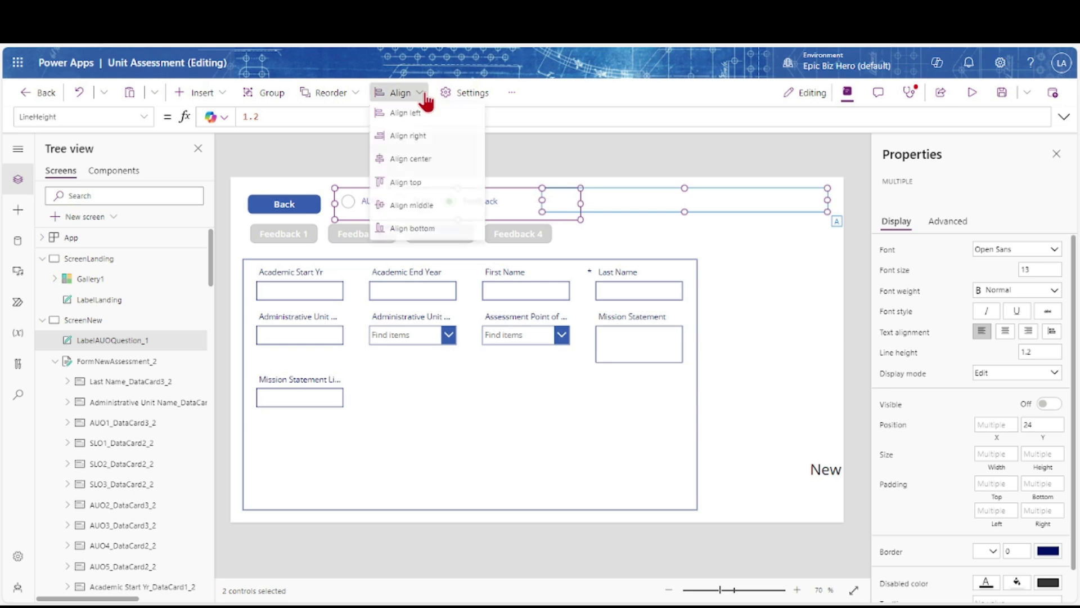
pyautogui.click(408, 209)
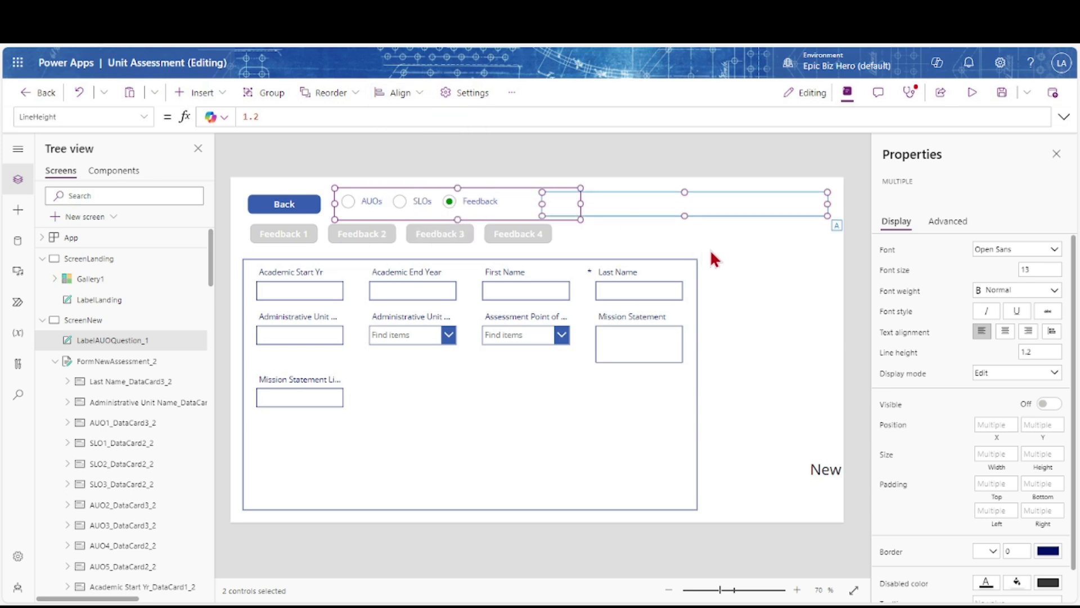
pyautogui.click(602, 228)
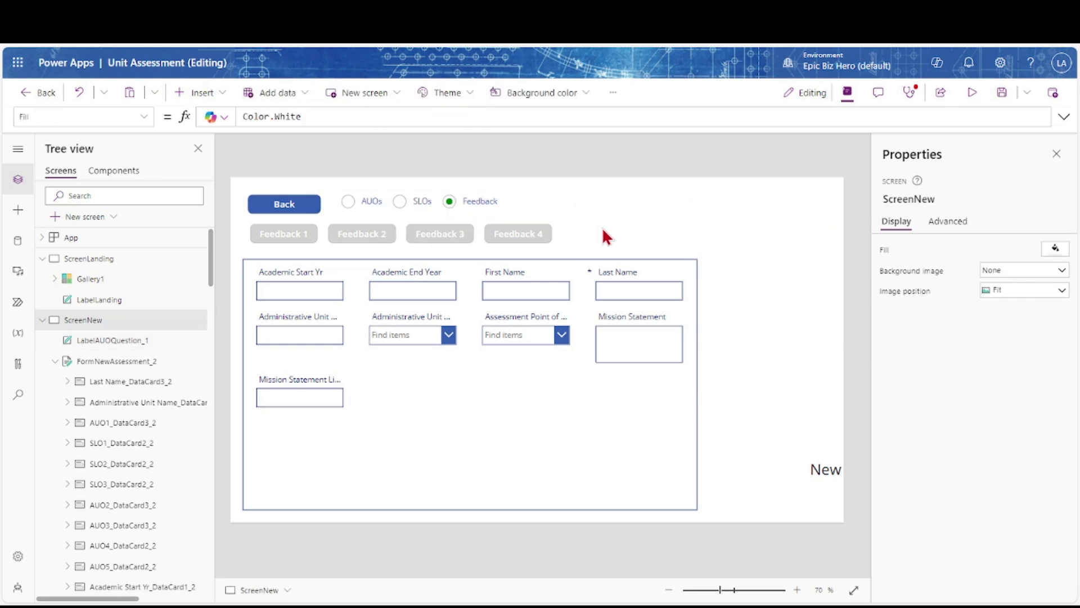
# Turn the AUO instructions text dark red and save the app
pyautogui.click(289, 237)
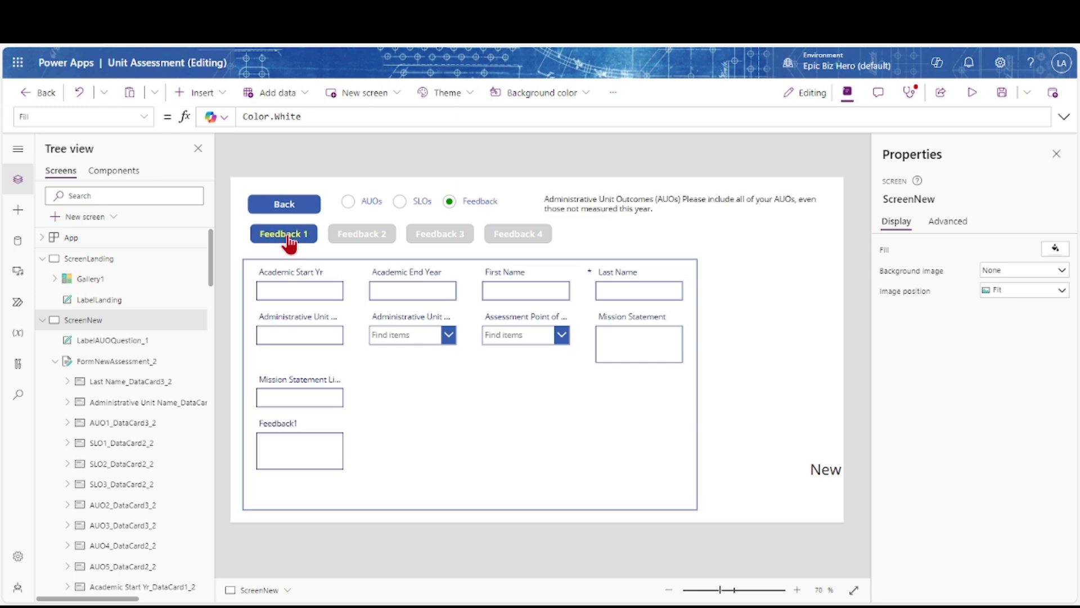
pyautogui.click(569, 199)
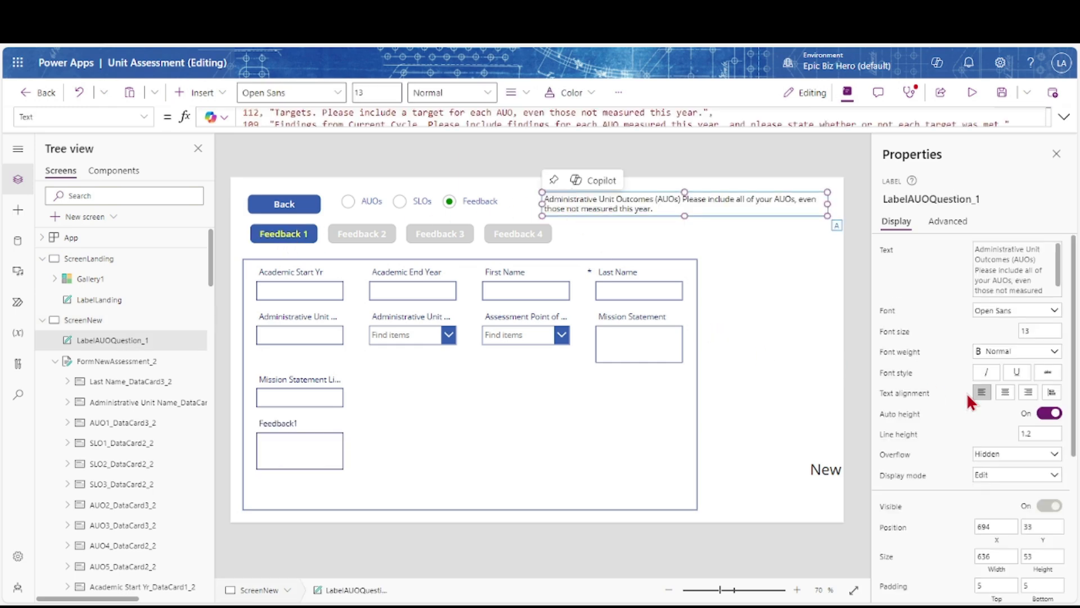
pyautogui.scroll(-5, 967, 393)
pyautogui.click(1019, 419)
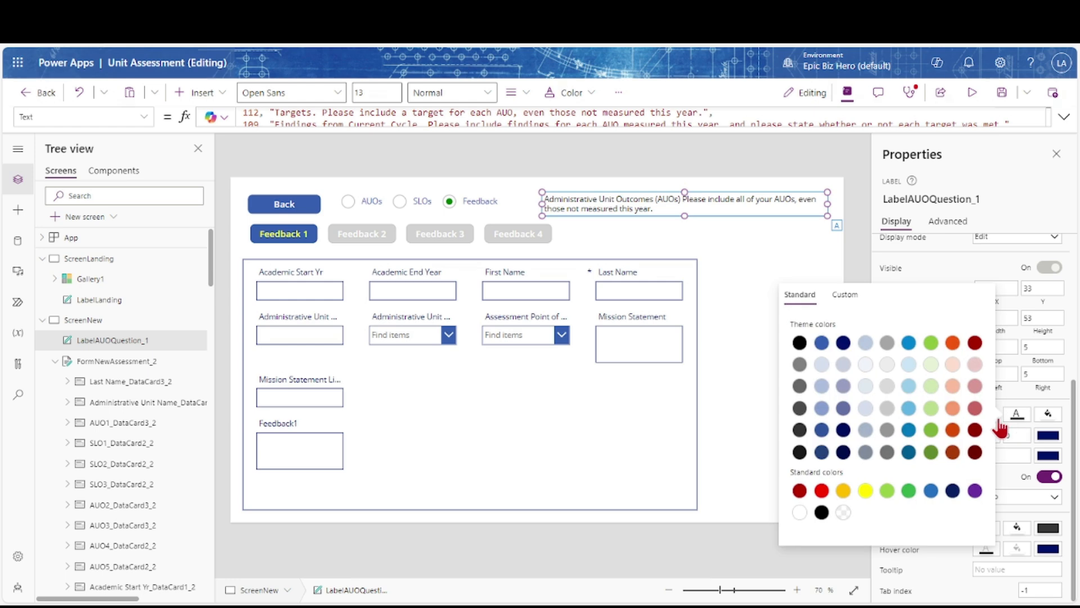
pyautogui.click(800, 492)
pyautogui.click(1002, 93)
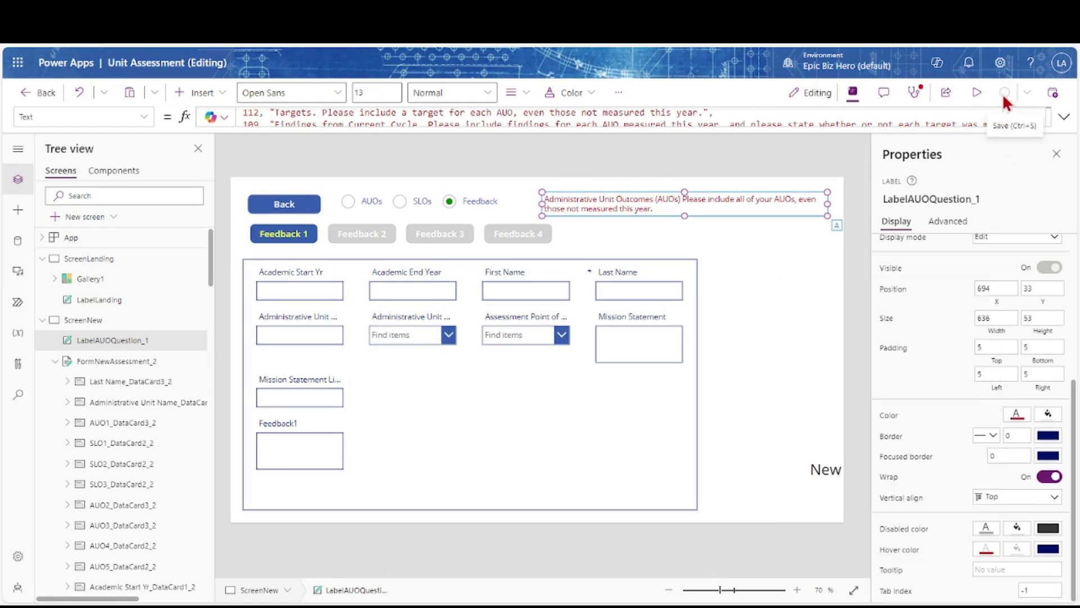
pyautogui.click(284, 208)
# Move the Back button right of the form and the AUOs/SLOs/Feedback choice to the left edge
pyautogui.moveTo(698, 269); pyautogui.dragTo(747, 277)
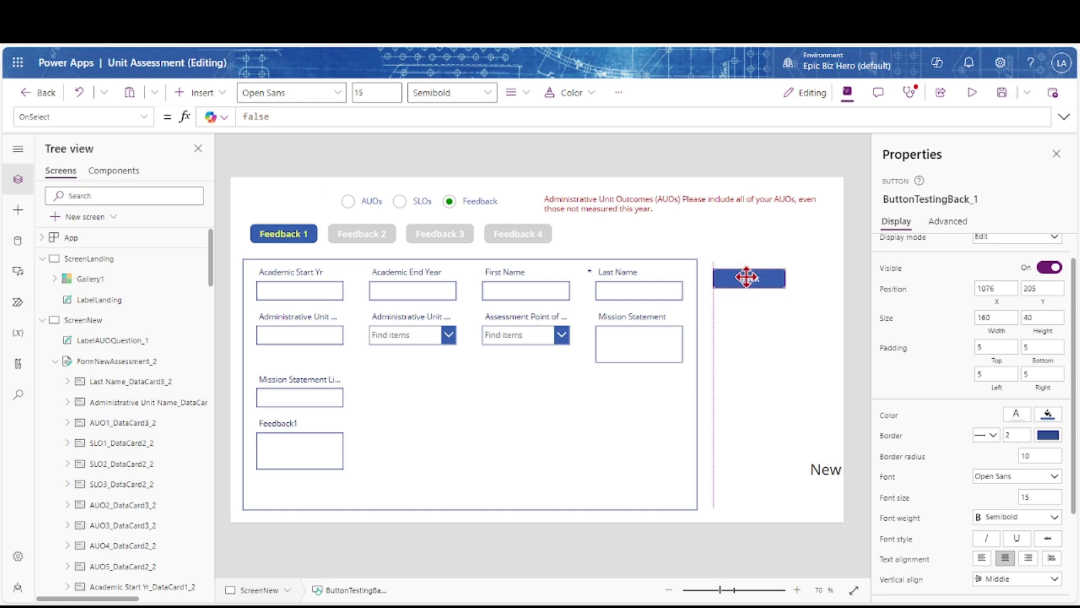
pyautogui.moveTo(746, 277); pyautogui.dragTo(747, 276)
pyautogui.moveTo(401, 203); pyautogui.dragTo(303, 195)
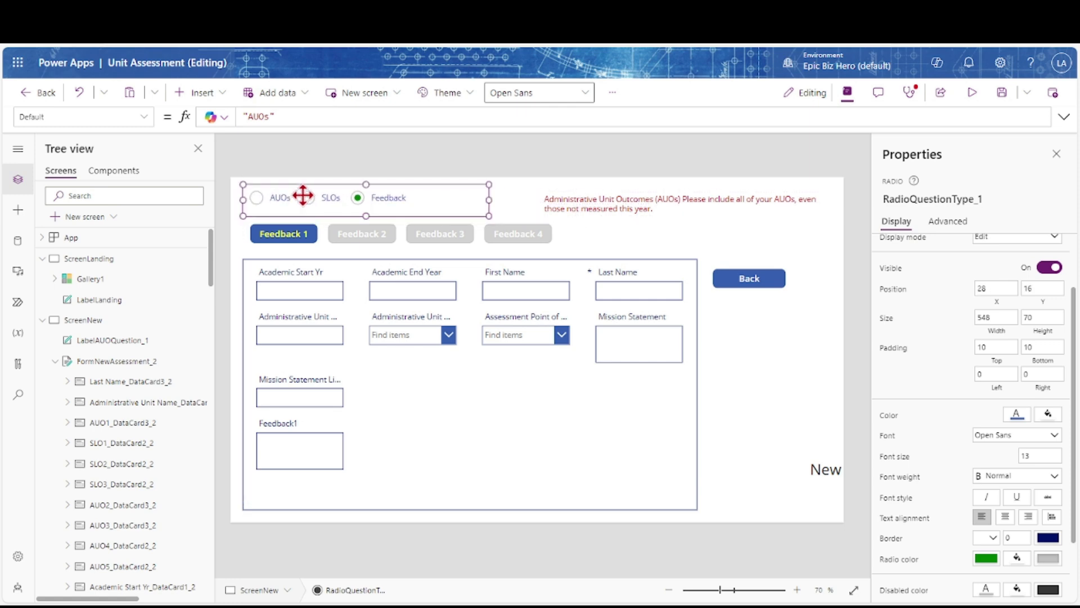
# Narrow the choice group, stretch the red label beside it, and align both middle
pyautogui.click(559, 203)
pyautogui.moveTo(497, 203); pyautogui.dragTo(484, 204)
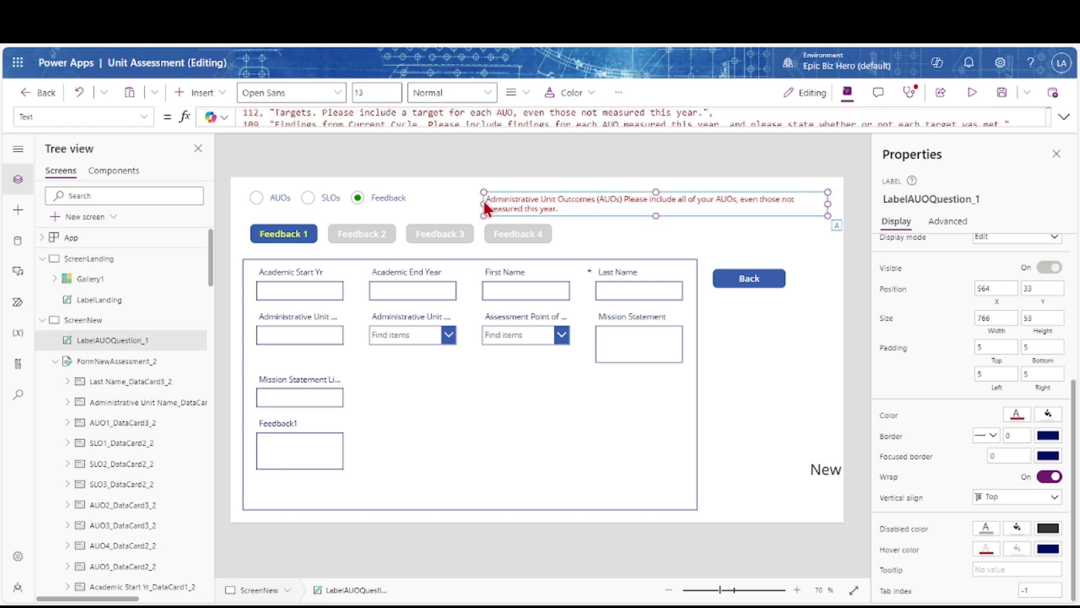
pyautogui.keyDown('shift'); pyautogui.click(379, 194); pyautogui.keyUp('shift')
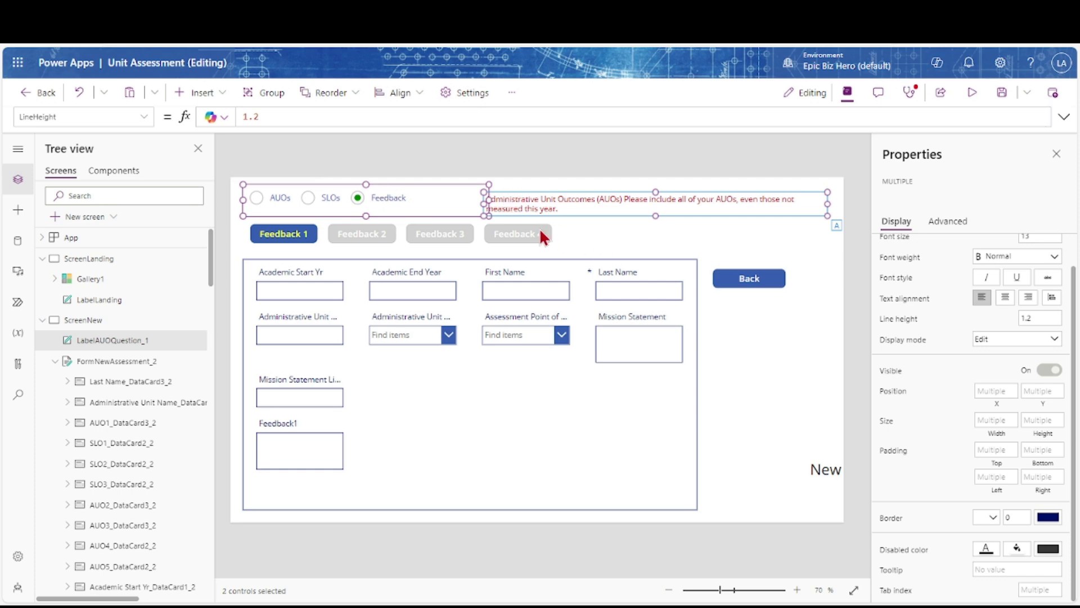
pyautogui.click(453, 212)
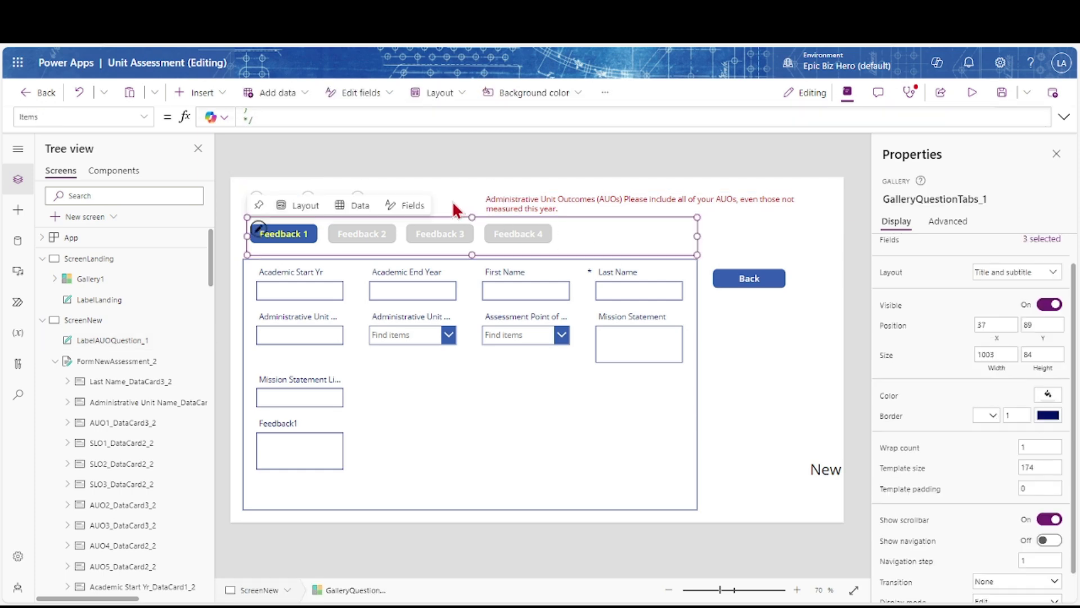
pyautogui.click(453, 209)
pyautogui.moveTo(489, 200); pyautogui.dragTo(440, 200)
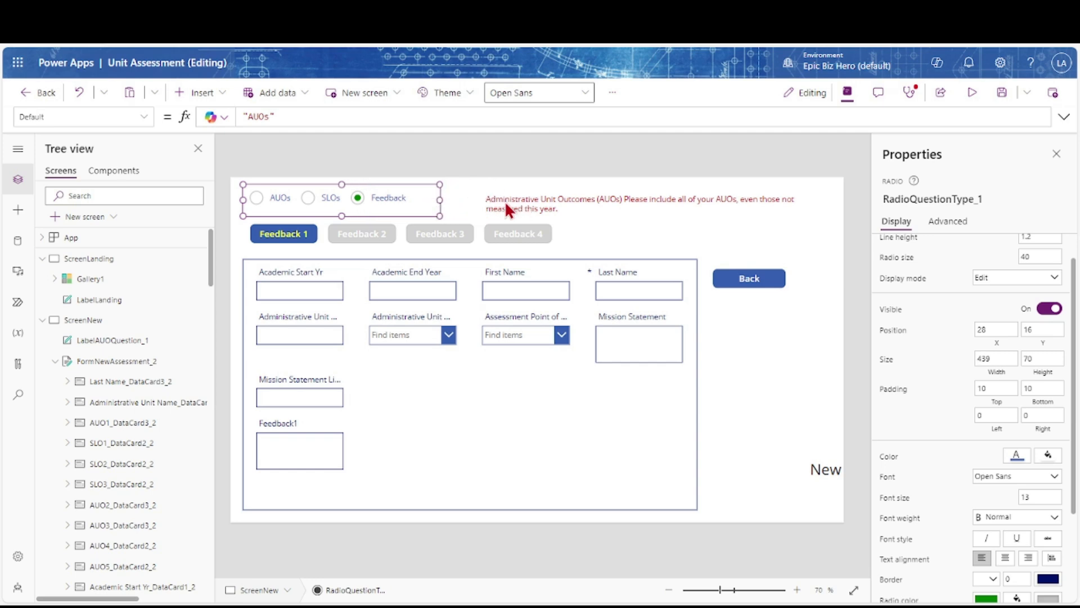
pyautogui.click(508, 209)
pyautogui.moveTo(483, 204); pyautogui.dragTo(444, 201)
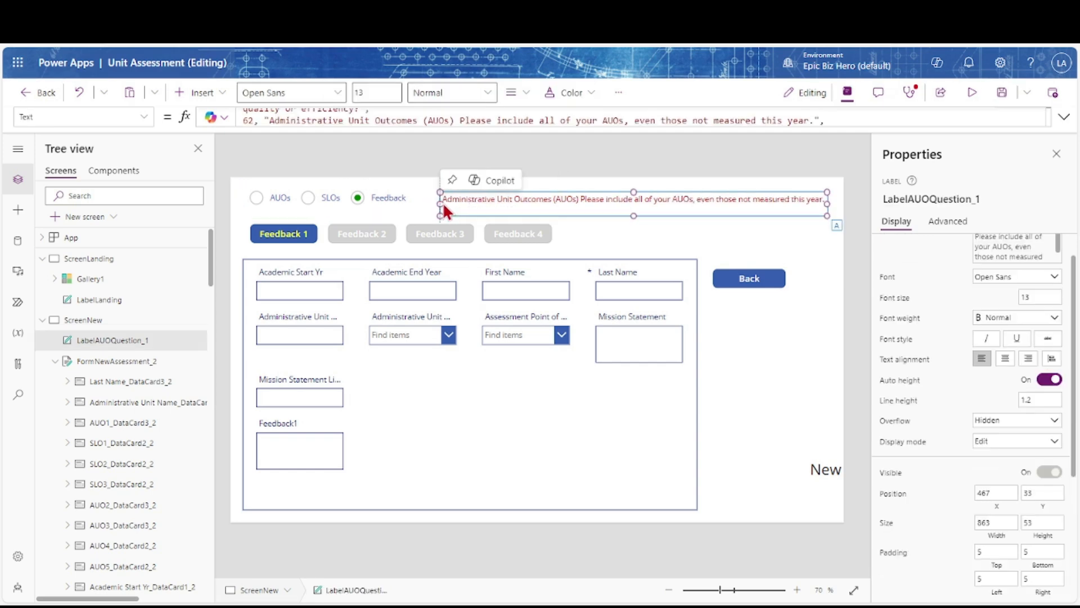
pyautogui.keyDown('shift'); pyautogui.click(403, 195); pyautogui.keyUp('shift')
pyautogui.click(414, 96)
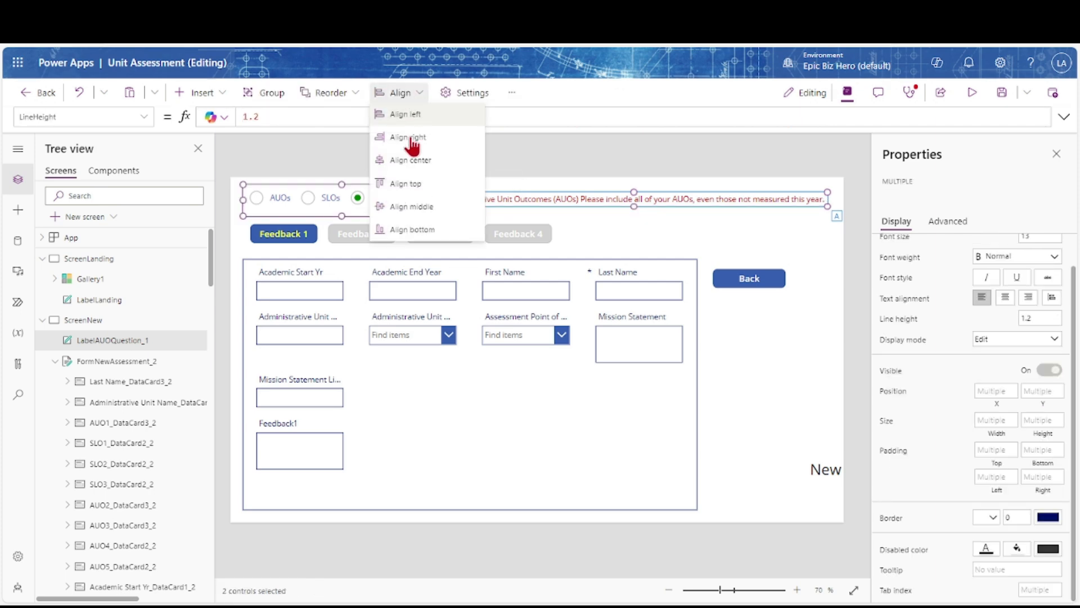
pyautogui.click(411, 206)
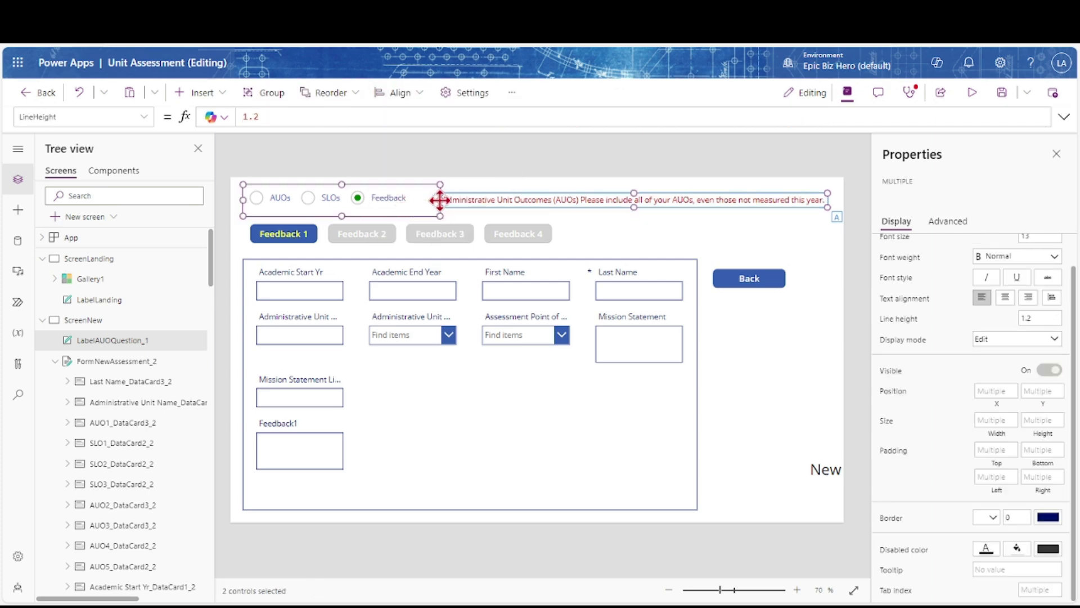
# Save the app and insert a new button on ScreenNew
pyautogui.click(1002, 94)
pyautogui.click(223, 96)
pyautogui.click(202, 297)
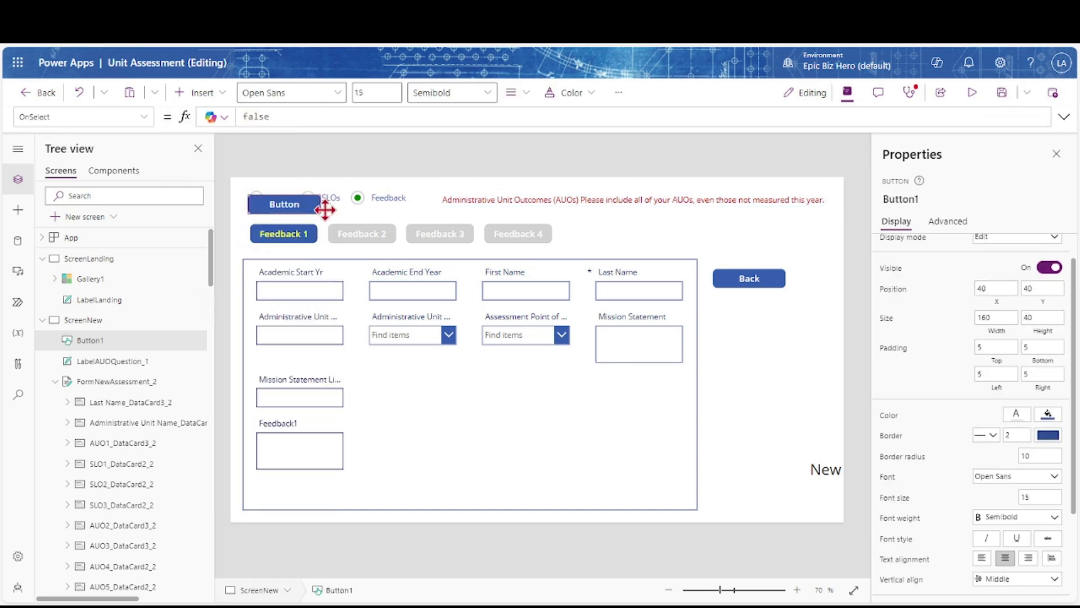
# Place the new button below the Back button, save, and rename it ButtonAnswersSummary
pyautogui.moveTo(325, 210); pyautogui.dragTo(742, 327)
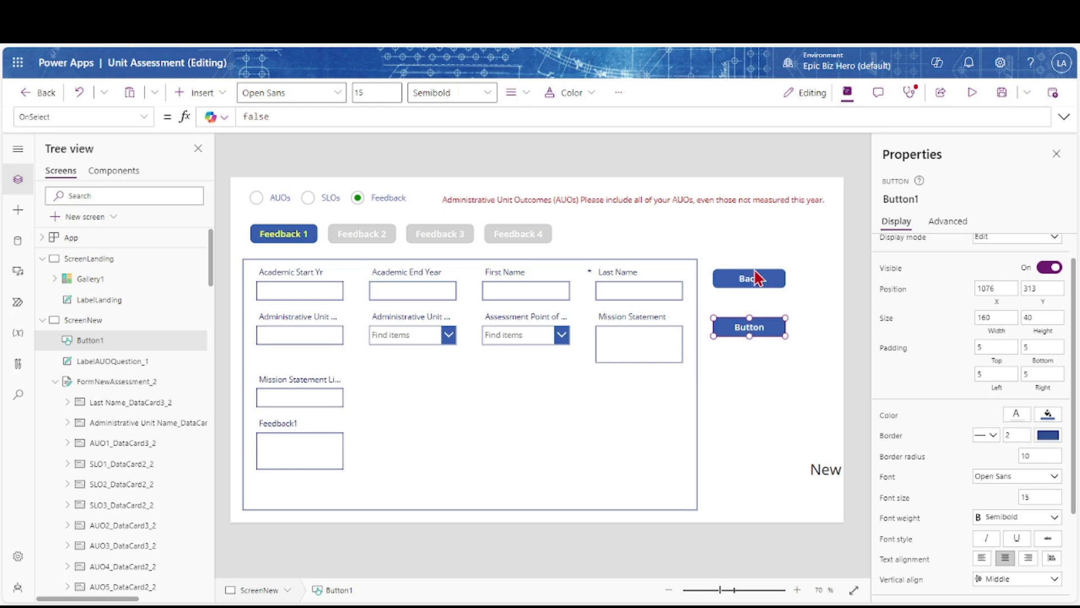
pyautogui.click(1003, 94)
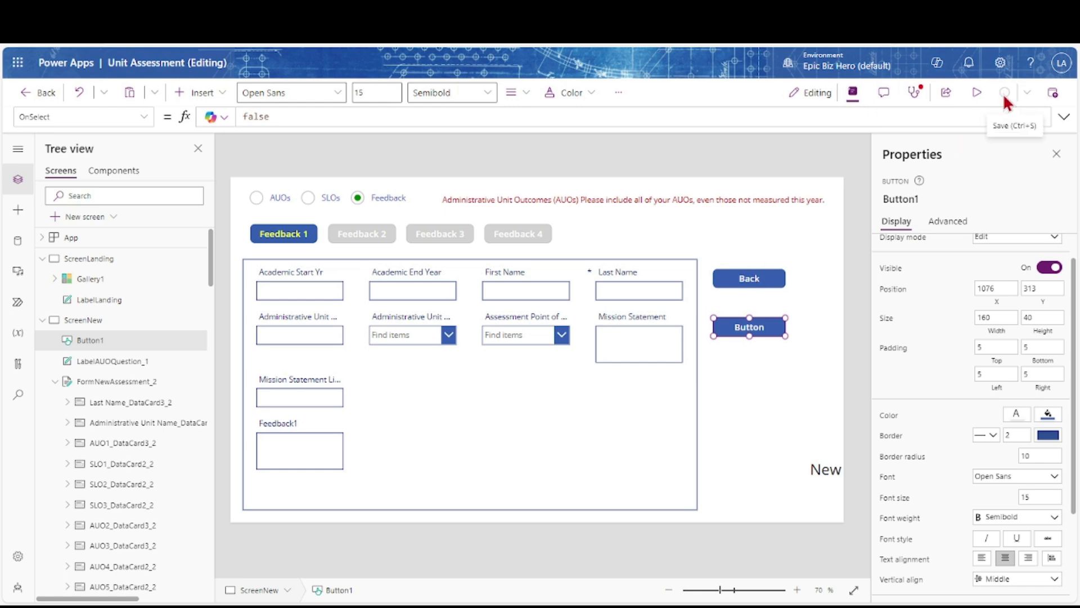
pyautogui.click(929, 200)
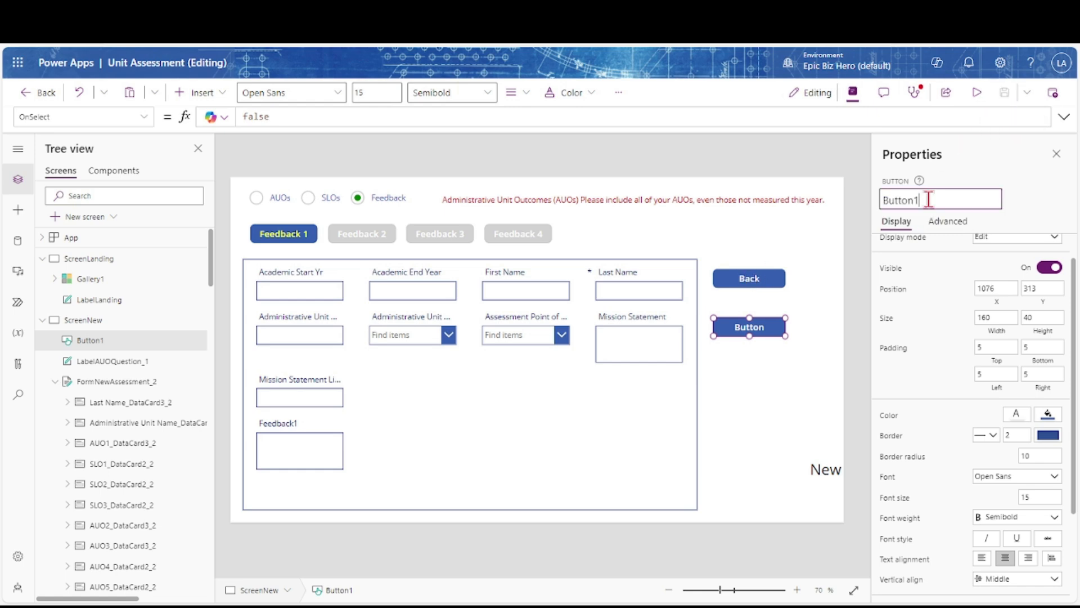
pyautogui.write('AnswersSummary')
pyautogui.press('Return')
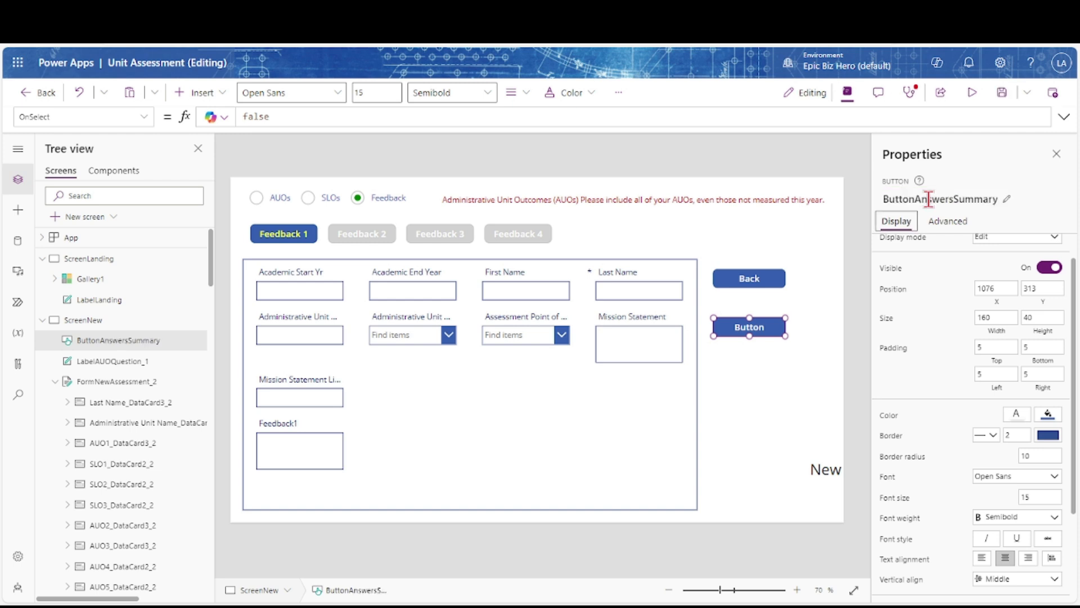
# Caption the button 'Summary of Answers' and widen it
pyautogui.click(887, 253)
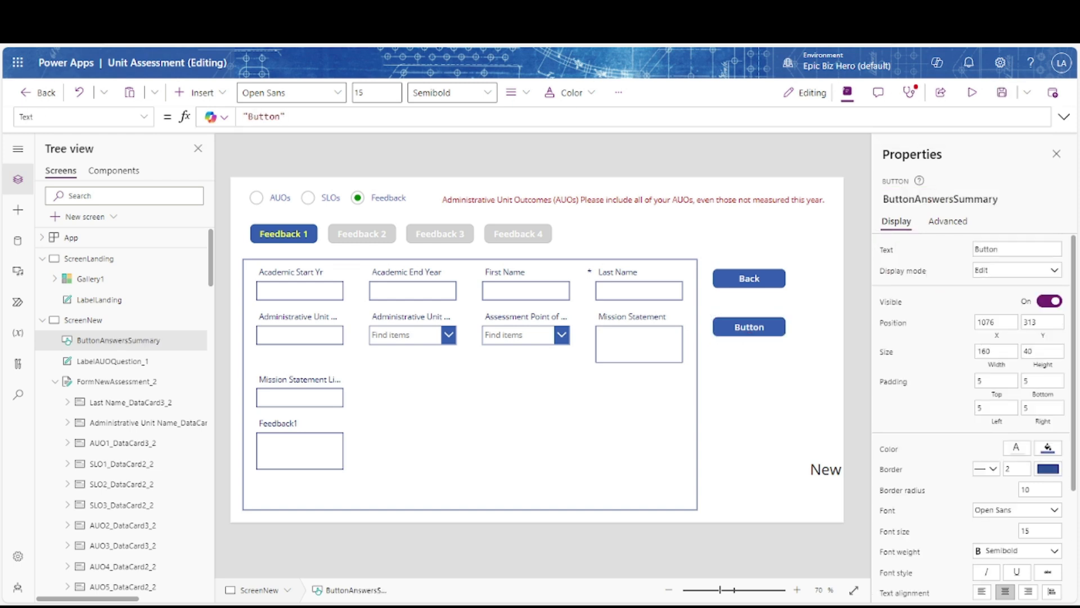
pyautogui.press('BackSpace')
pyautogui.press('BackSpace')
pyautogui.press('BackSpace')
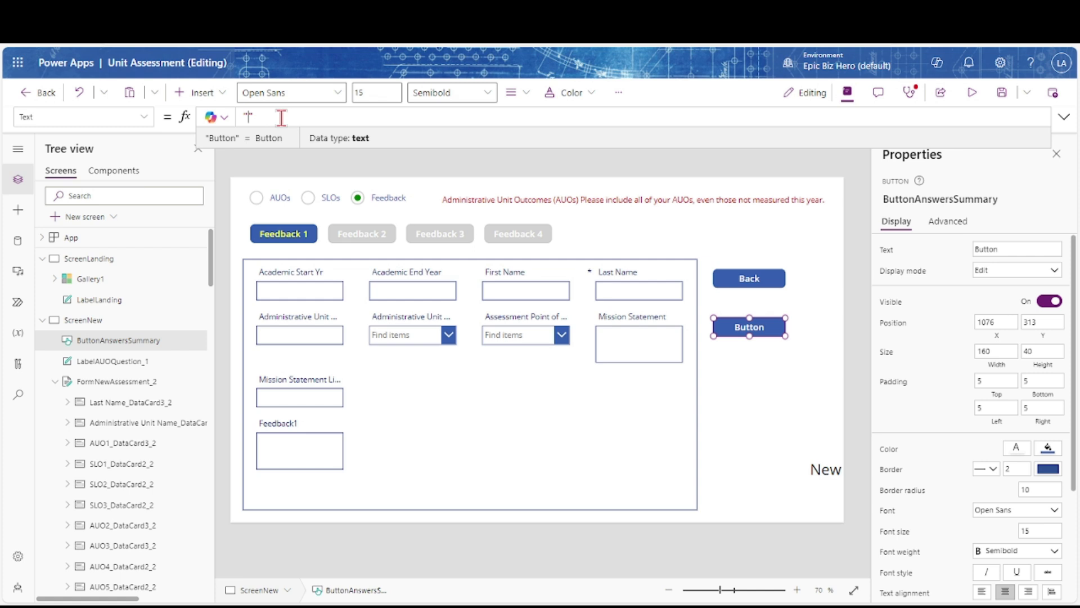
pyautogui.write('Summary of Answers')
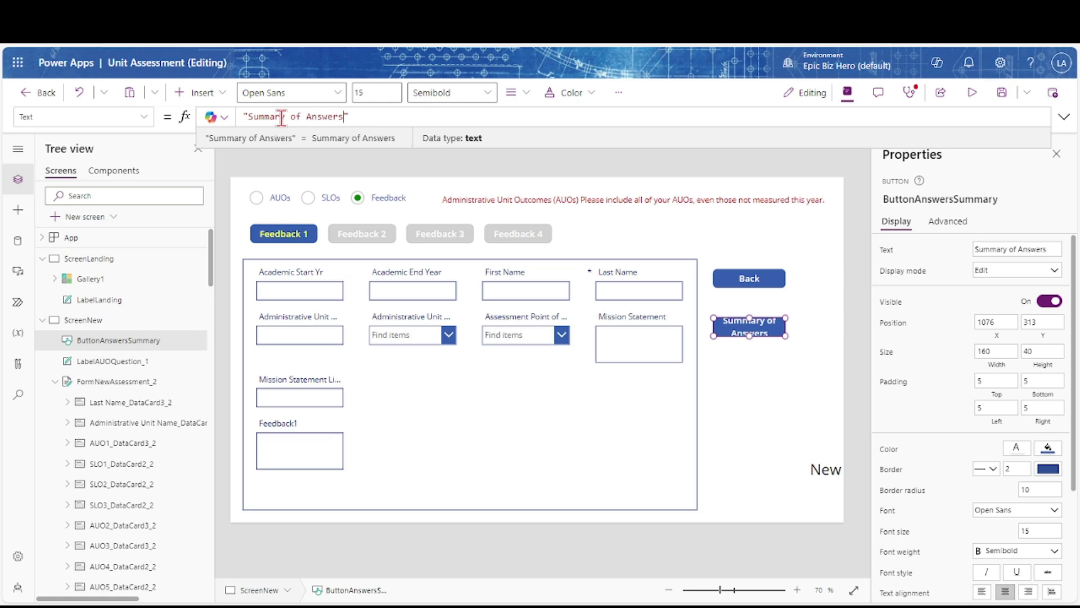
pyautogui.click(979, 351)
pyautogui.write('200')
pyautogui.press('Tab')
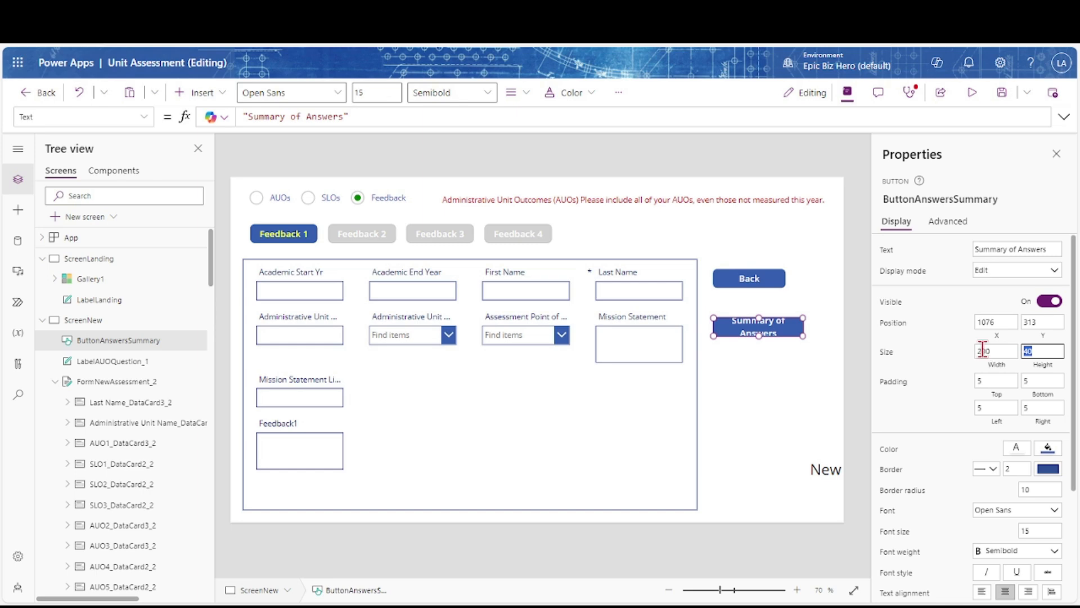
pyautogui.click(982, 350)
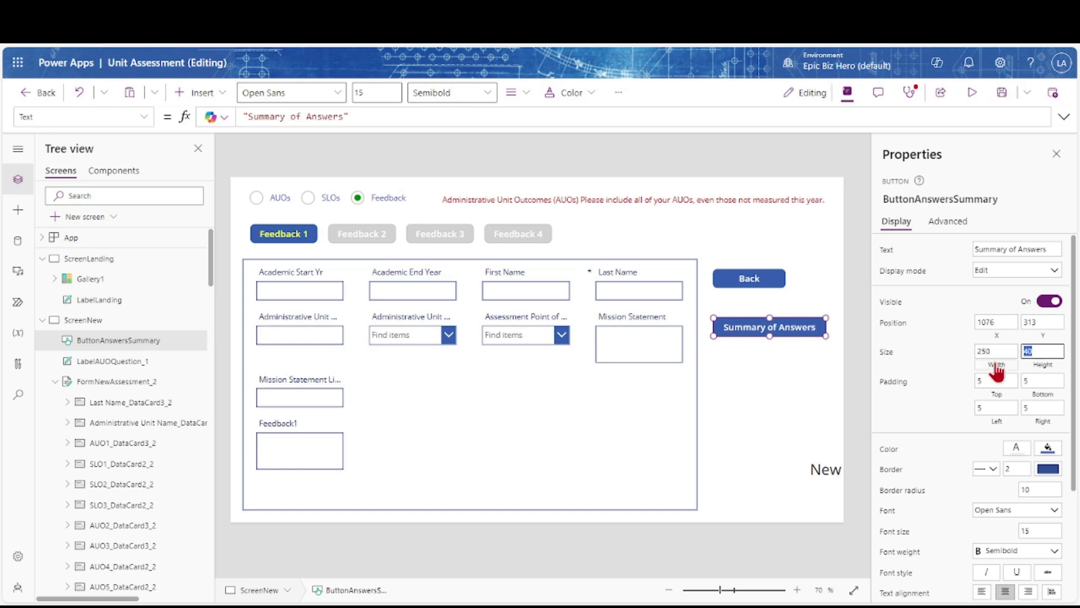
pyautogui.click(757, 284)
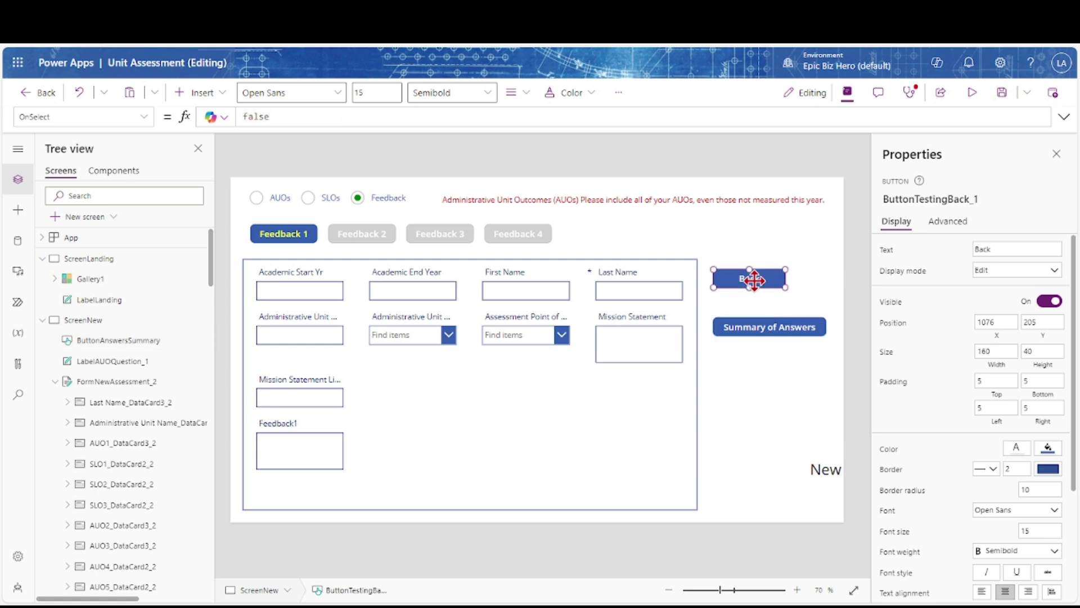
# Change the Back button's caption to 'Clear Form' and give it a red fill
pyautogui.click(887, 249)
pyautogui.press('Left')
pyautogui.press('BackSpace')
pyautogui.press('BackSpace')
pyautogui.press('BackSpace')
pyautogui.press('BackSpace')
pyautogui.write('Clear Form')
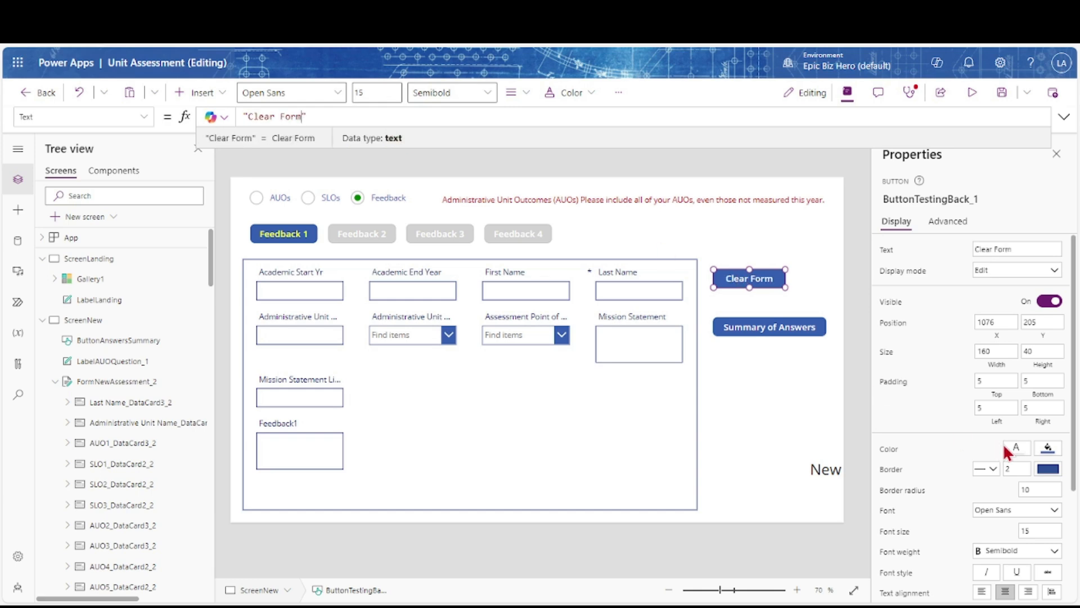
pyautogui.click(1048, 452)
pyautogui.click(852, 526)
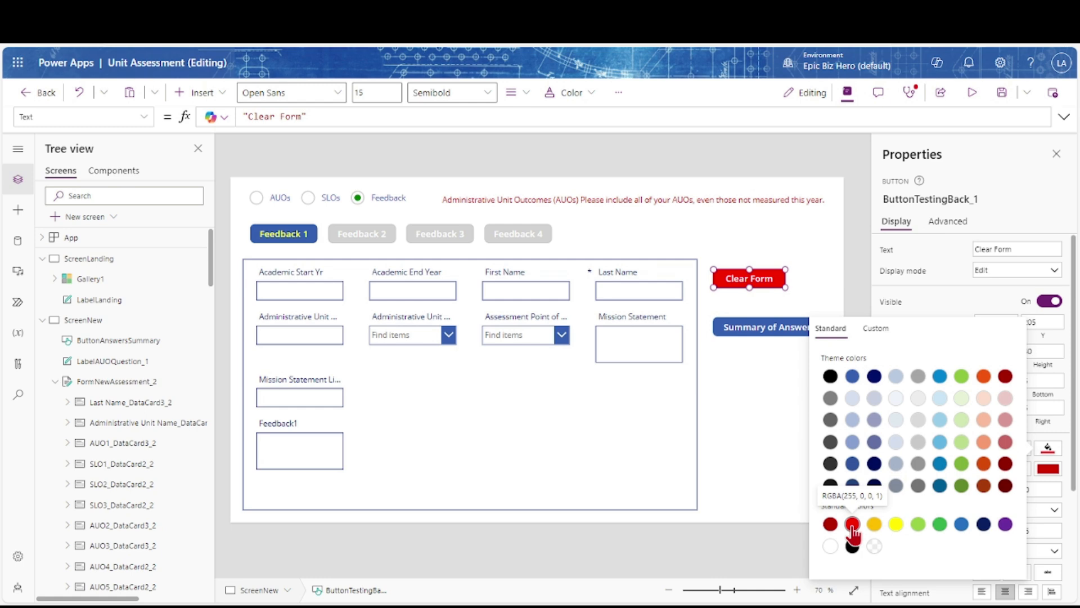
pyautogui.click(1014, 181)
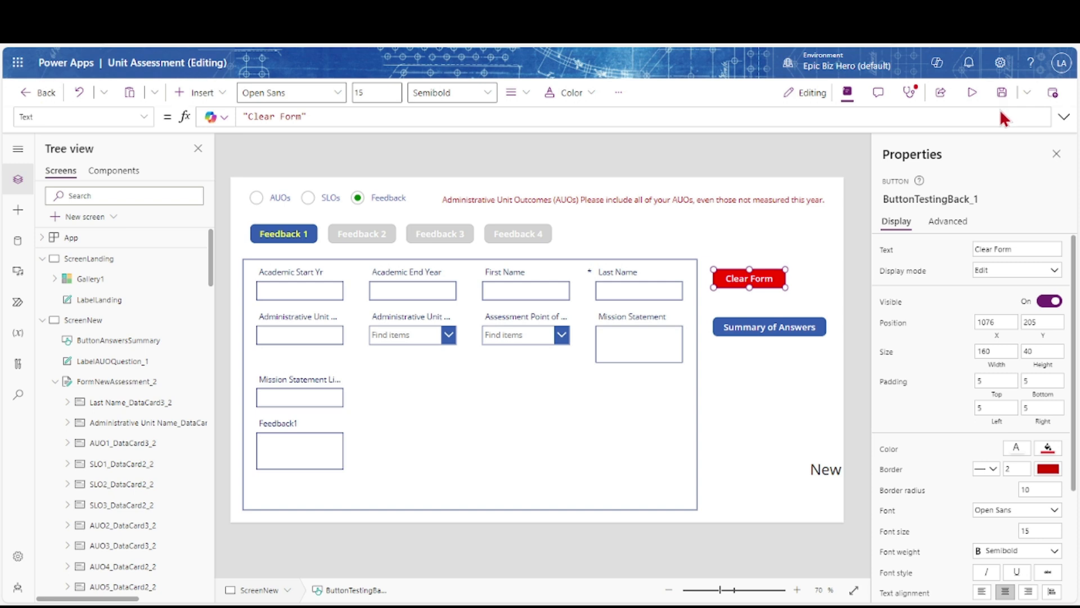
# Set the button's OnSelect to UpdateContext({UCCanxDialog: true})
pyautogui.click(145, 117)
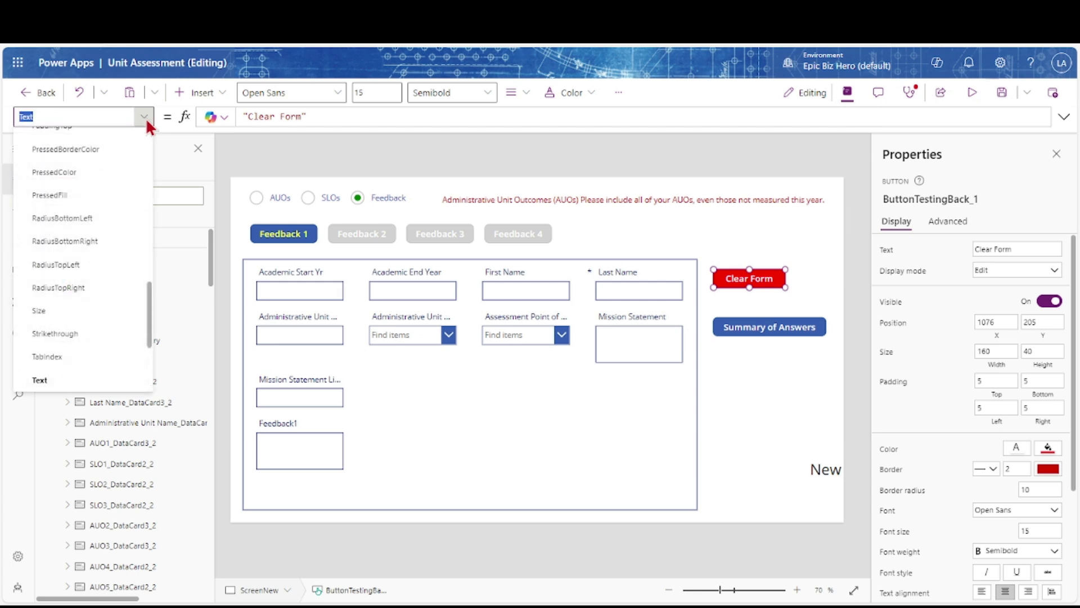
pyautogui.scroll(3, 100, 284)
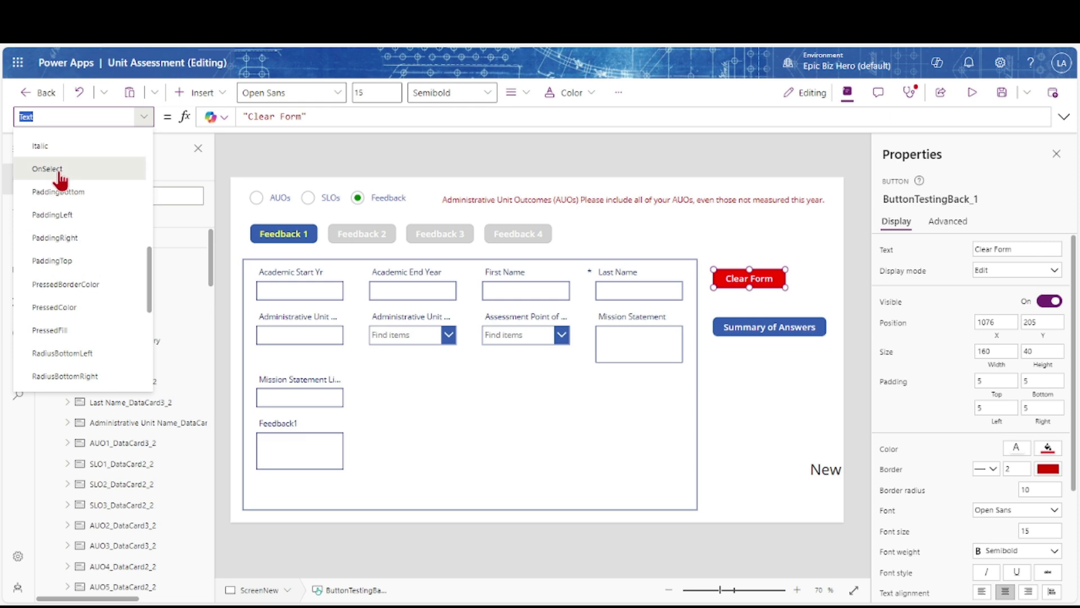
pyautogui.click(60, 171)
pyautogui.click(272, 117)
pyautogui.doubleClick(256, 117)
pyautogui.press('BackSpace')
pyautogui.write('UpdateContext(')
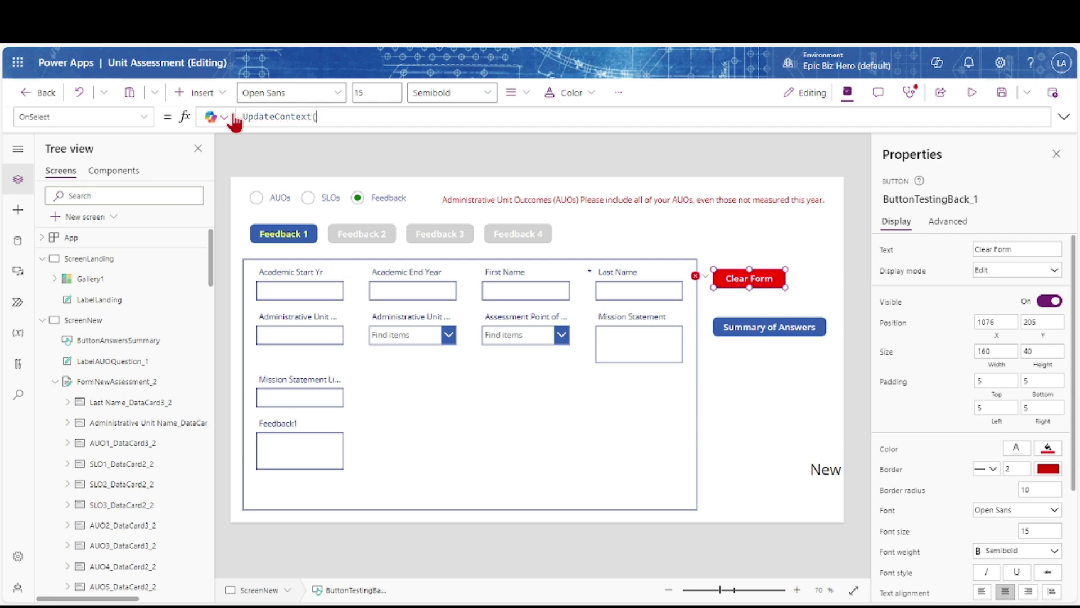
pyautogui.write('{UCCanxDialog: true')
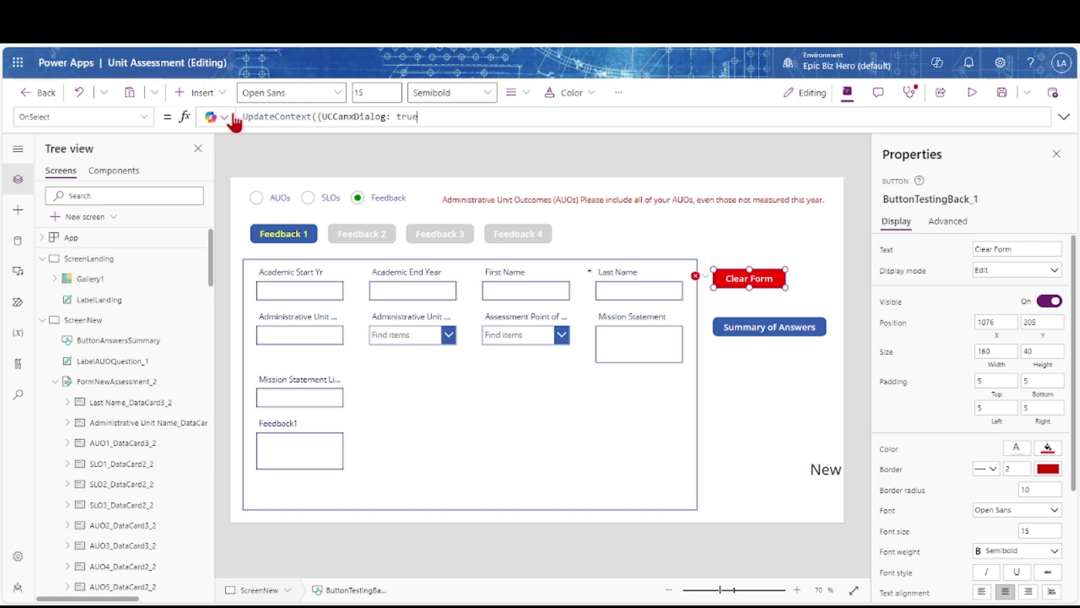
pyautogui.write('})')
pyautogui.hotkey('ctrl', 'a')
pyautogui.hotkey('ctrl', 'c')
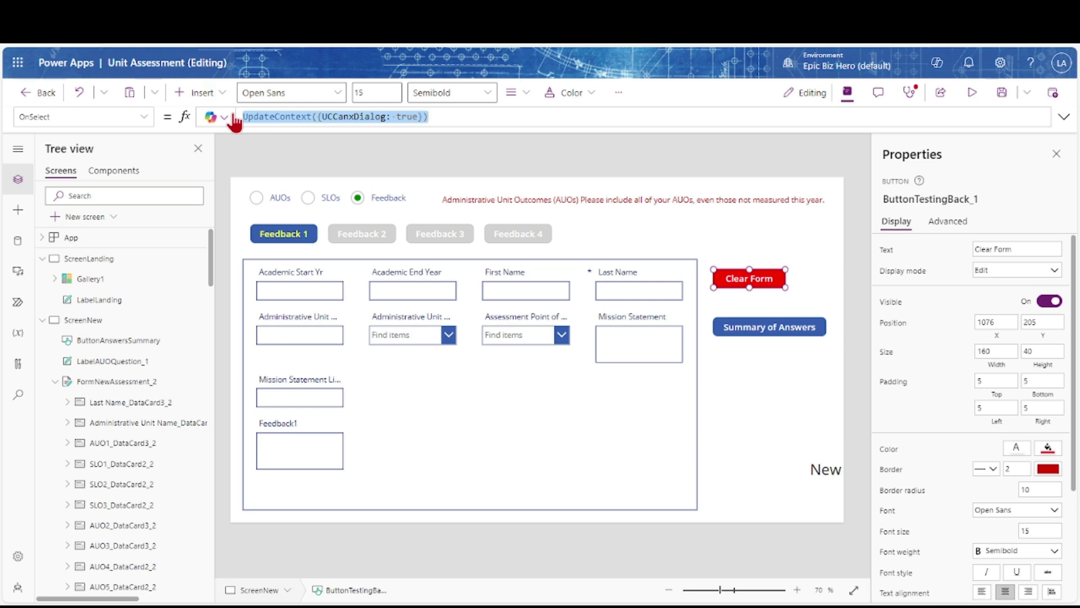
# Insert a rectangle and a text label, placing the label beside the rectangle
pyautogui.click(223, 100)
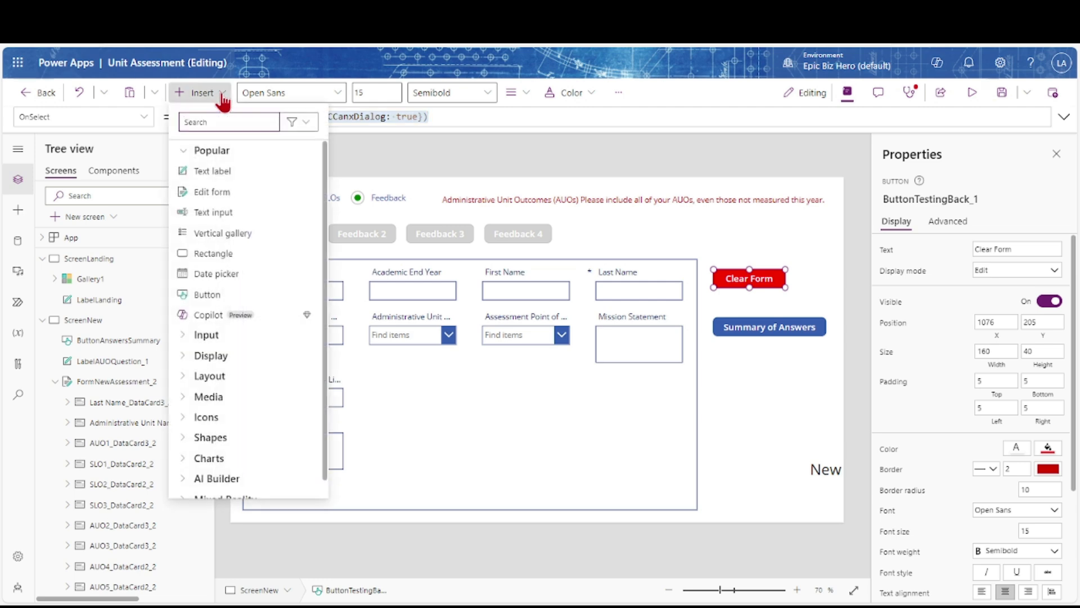
pyautogui.click(195, 251)
pyautogui.moveTo(261, 212); pyautogui.dragTo(673, 396)
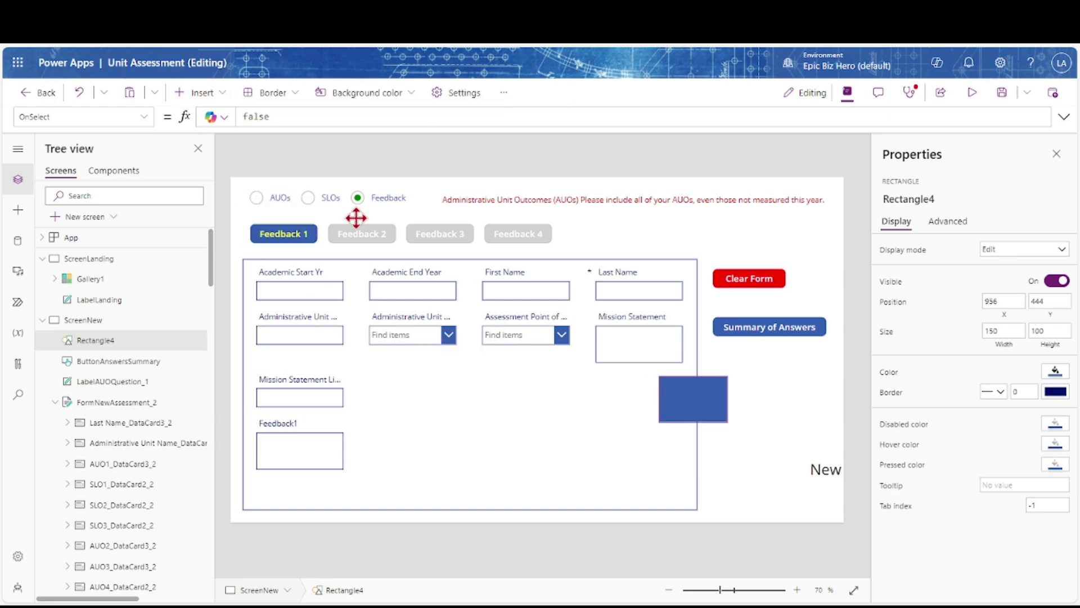
pyautogui.click(203, 94)
pyautogui.click(213, 170)
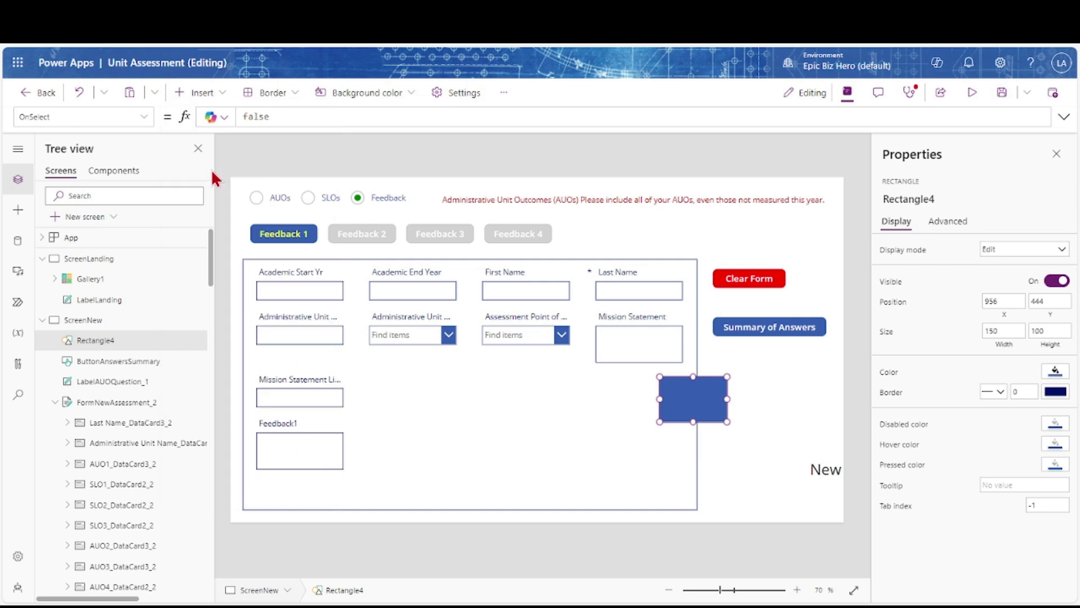
pyautogui.moveTo(518, 336); pyautogui.dragTo(751, 397)
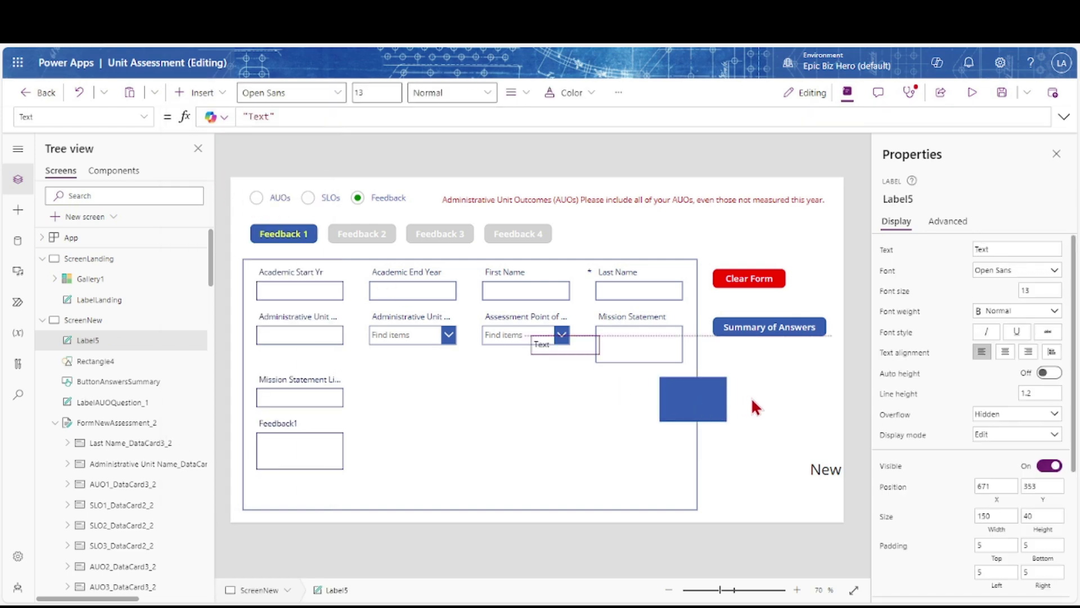
# Add two buttons and move them together beneath the rectangle and label
pyautogui.click(195, 94)
pyautogui.click(214, 295)
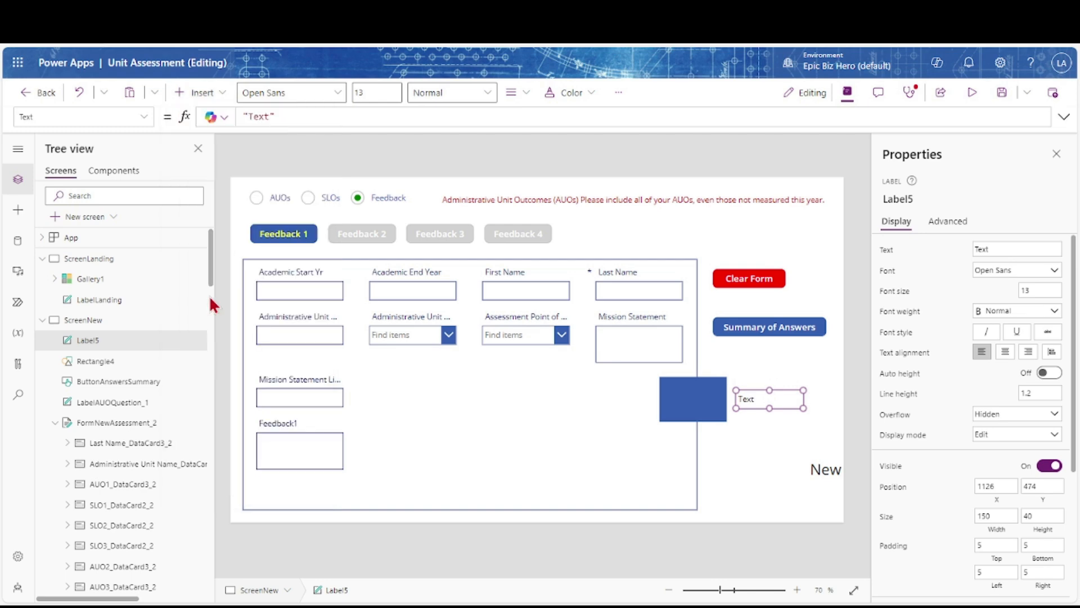
pyautogui.click(195, 92)
pyautogui.click(218, 301)
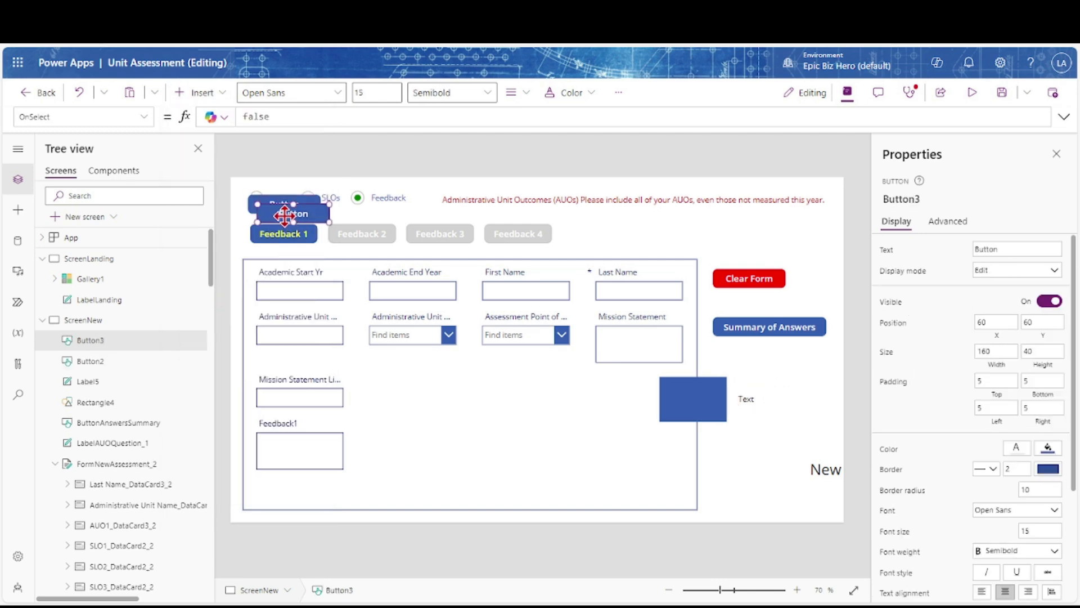
pyautogui.moveTo(284, 212); pyautogui.dragTo(359, 215)
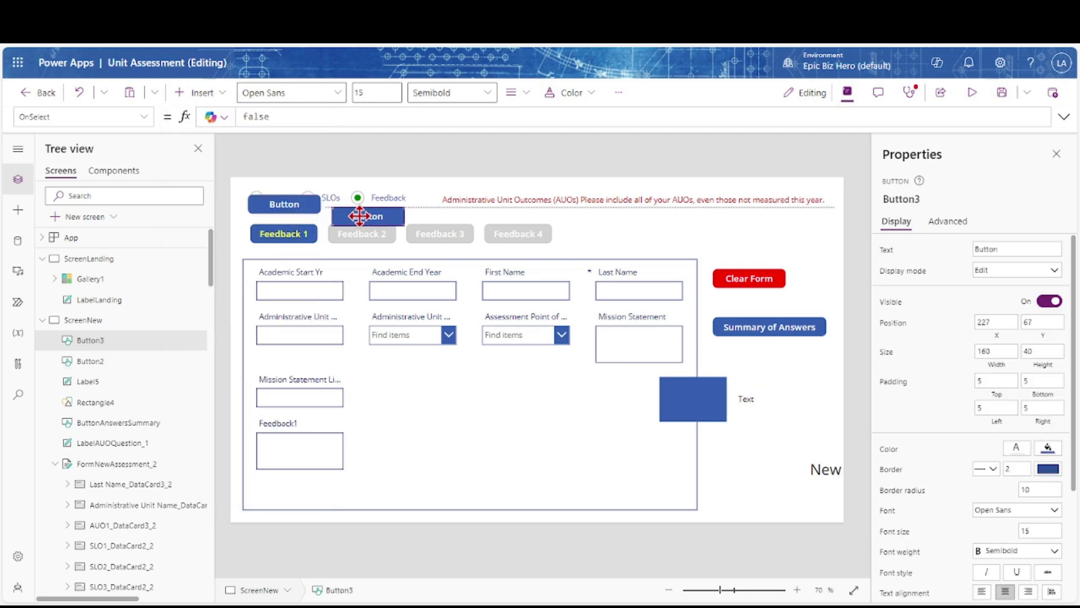
pyautogui.keyDown('shift'); pyautogui.click(292, 212); pyautogui.keyUp('shift')
pyautogui.moveTo(292, 213); pyautogui.dragTo(707, 462)
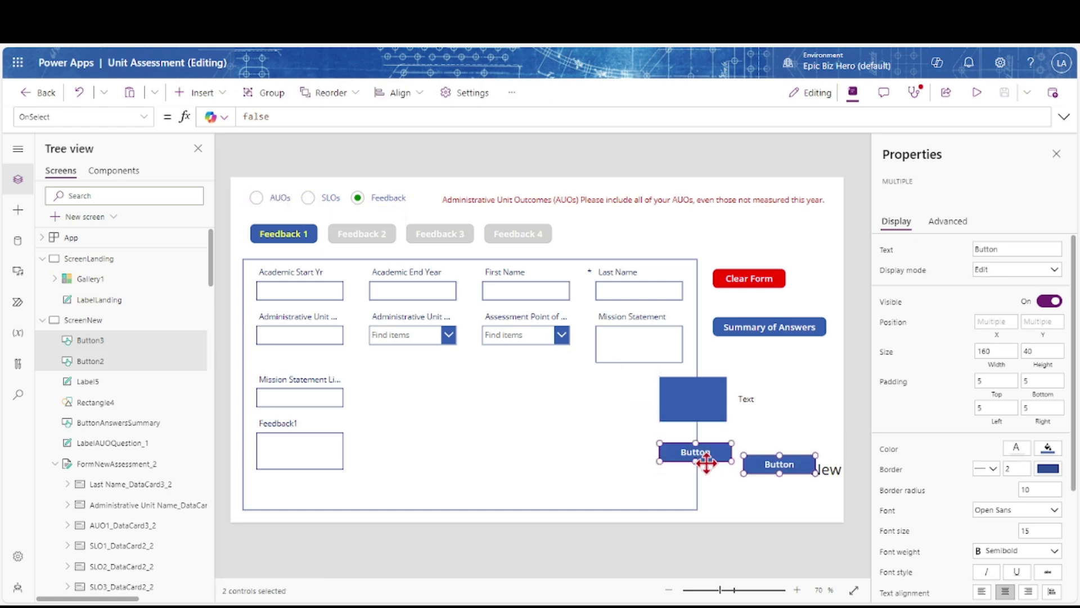
# Rename Rectangle4 to RectangleDialog and lower its fill opacity to a translucent grey
pyautogui.click(790, 423)
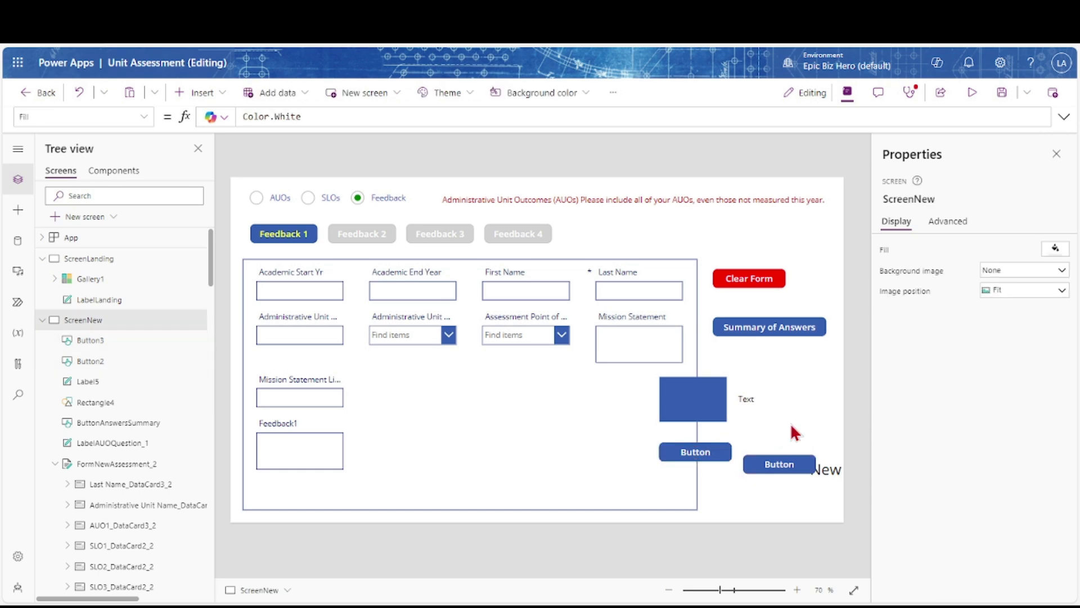
pyautogui.click(707, 401)
pyautogui.click(931, 198)
pyautogui.click(931, 198)
pyautogui.press('BackSpace')
pyautogui.write('Dialog')
pyautogui.press('Return')
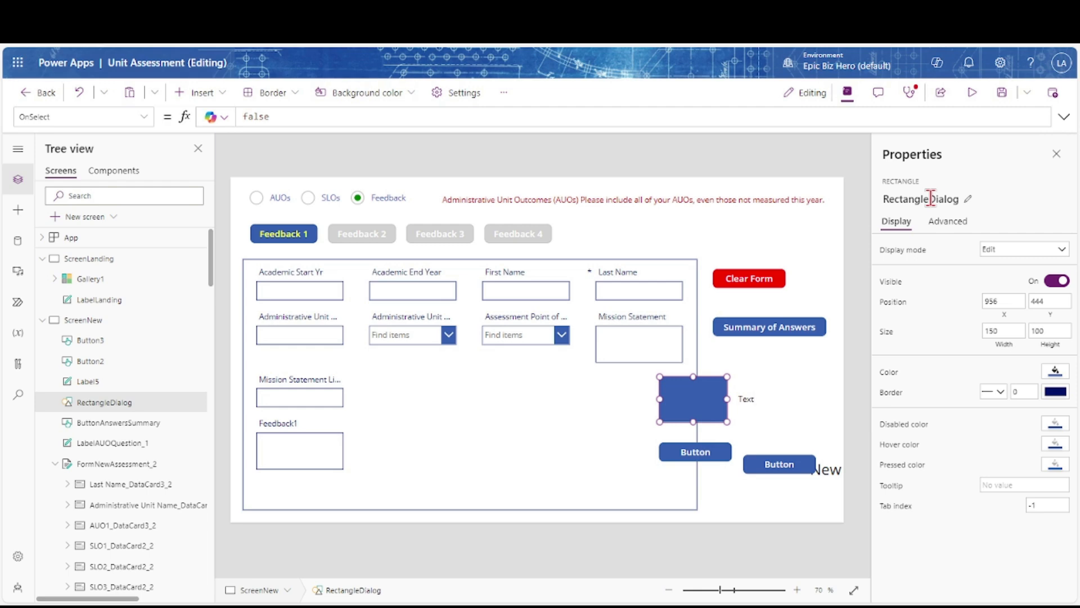
pyautogui.click(1054, 376)
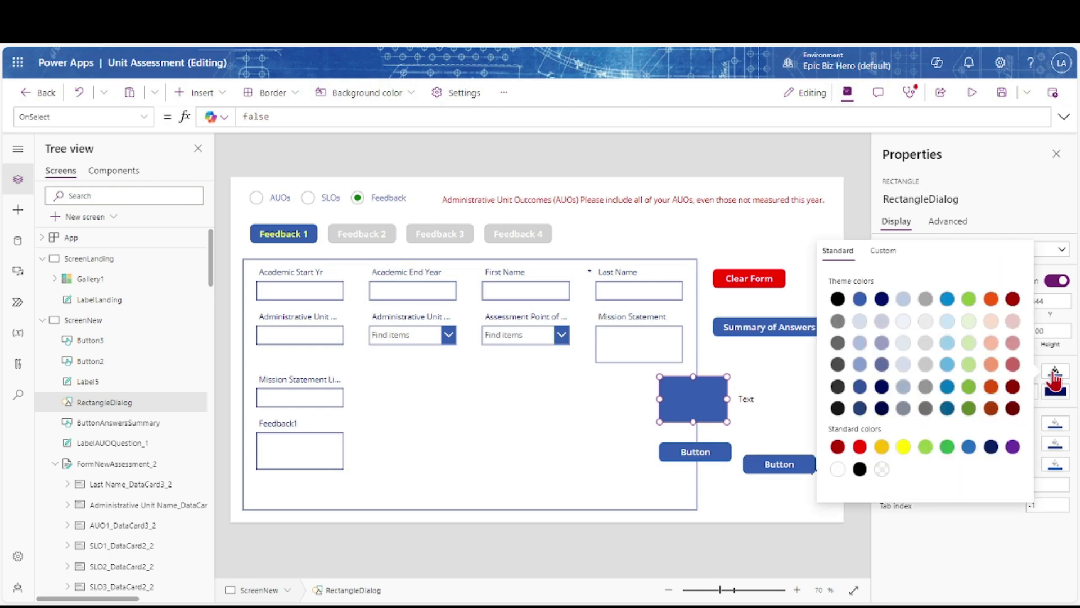
pyautogui.click(883, 252)
pyautogui.moveTo(1019, 446); pyautogui.dragTo(954, 447)
pyautogui.click(929, 446)
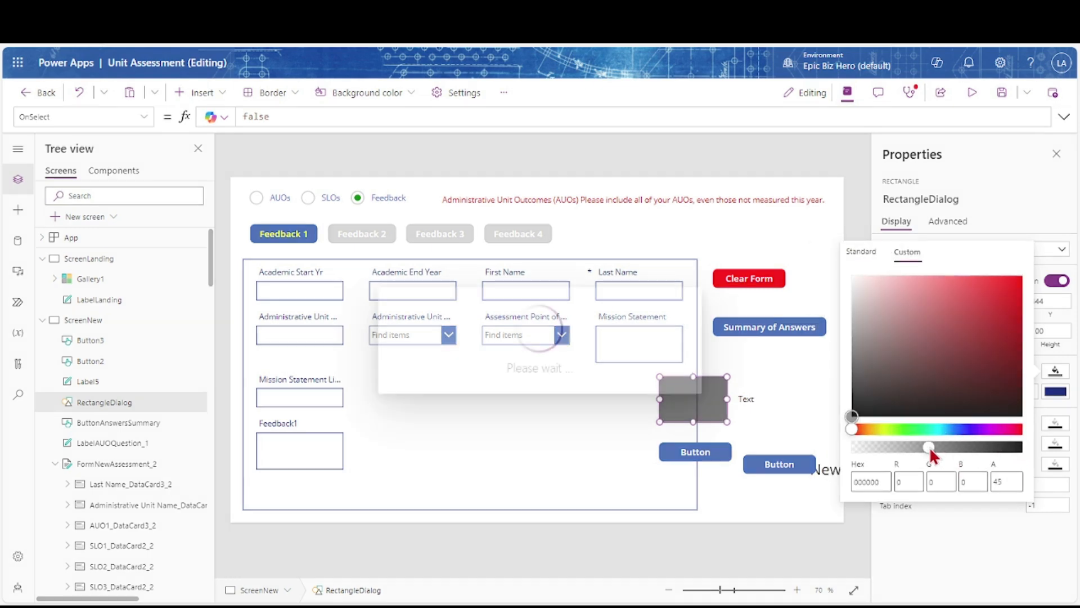
# Rename Label5 to LabelTextDialog showing 'Are you sure you want to clear the form? This cannot be undone.'
pyautogui.click(748, 400)
pyautogui.click(919, 197)
pyautogui.click(915, 198)
pyautogui.press('BackSpace')
pyautogui.write('TextDialog')
pyautogui.press('Return')
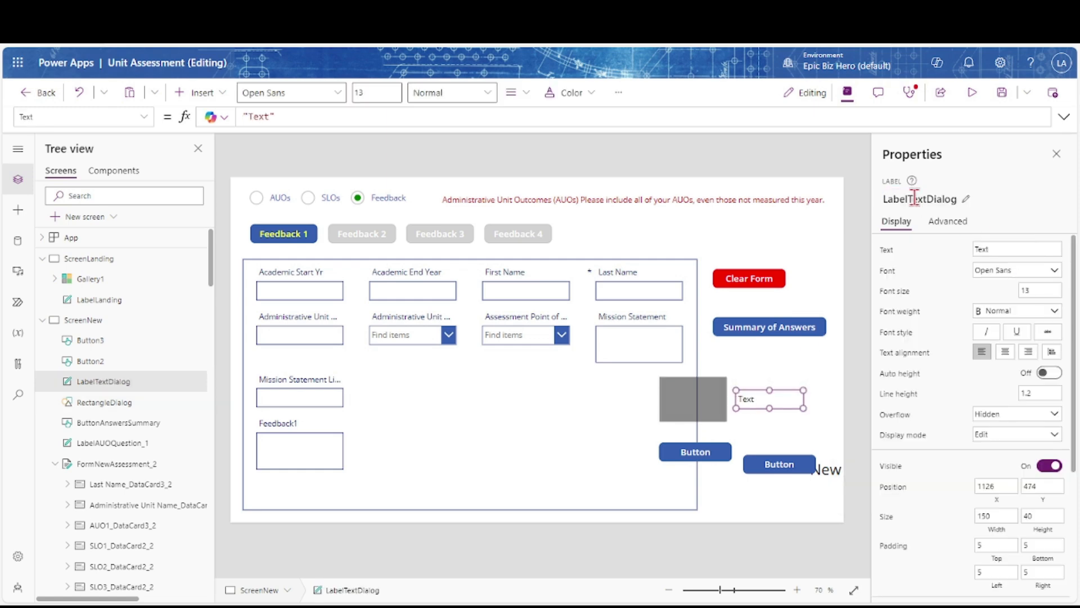
pyautogui.doubleClick(268, 117)
pyautogui.write('"Are you sure you want to clear the form? ')
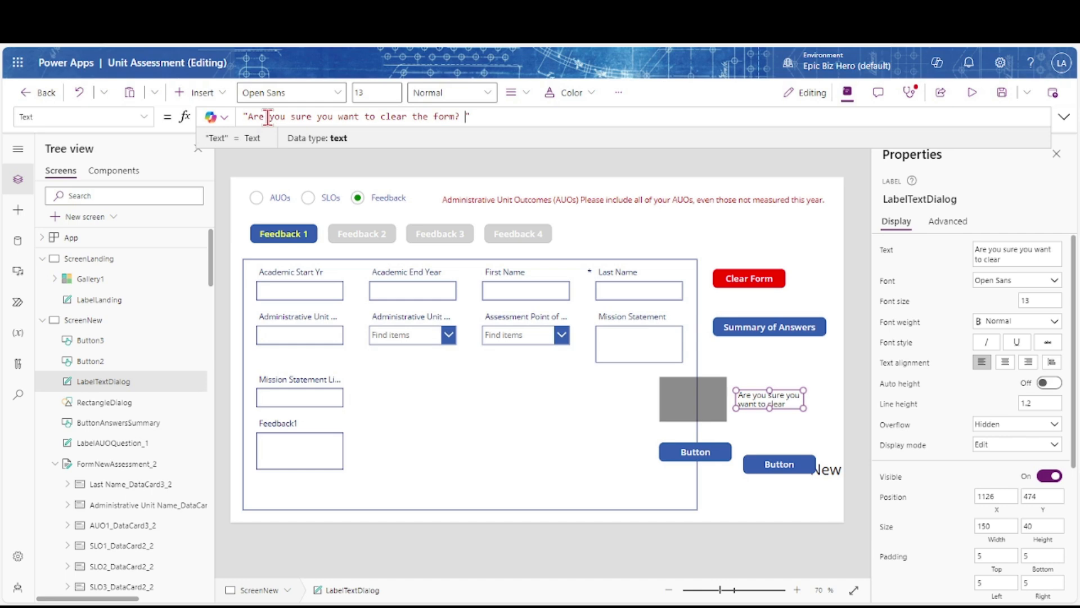
pyautogui.write('This cannot be undone.')
pyautogui.moveTo(770, 389); pyautogui.dragTo(768, 354)
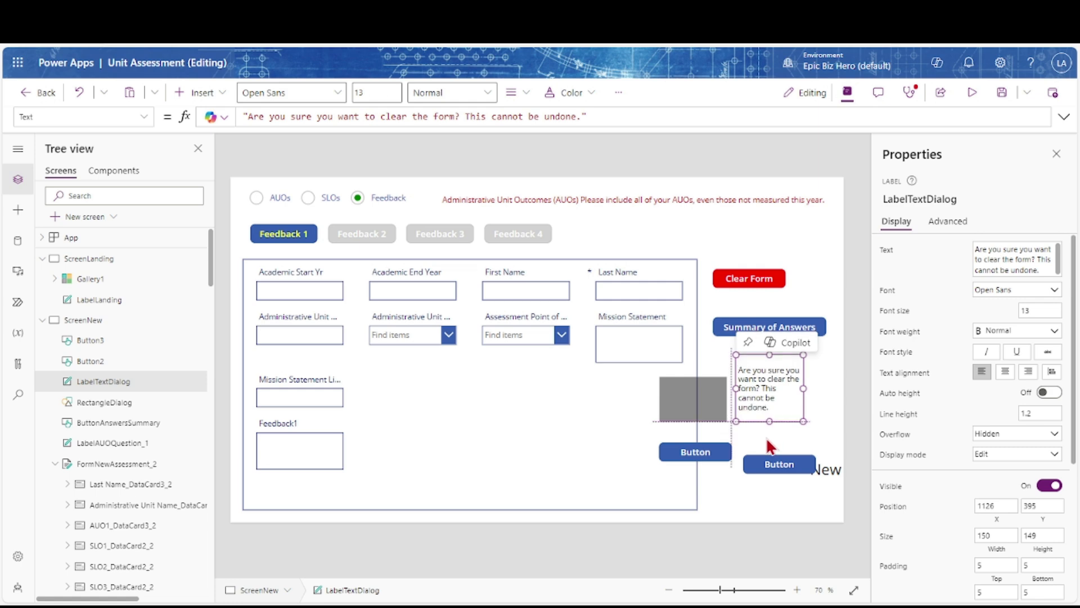
# Lengthen the message label and make Button2 ButtonNoCloseDialog captioned Cancel
pyautogui.moveTo(770, 407); pyautogui.dragTo(765, 437)
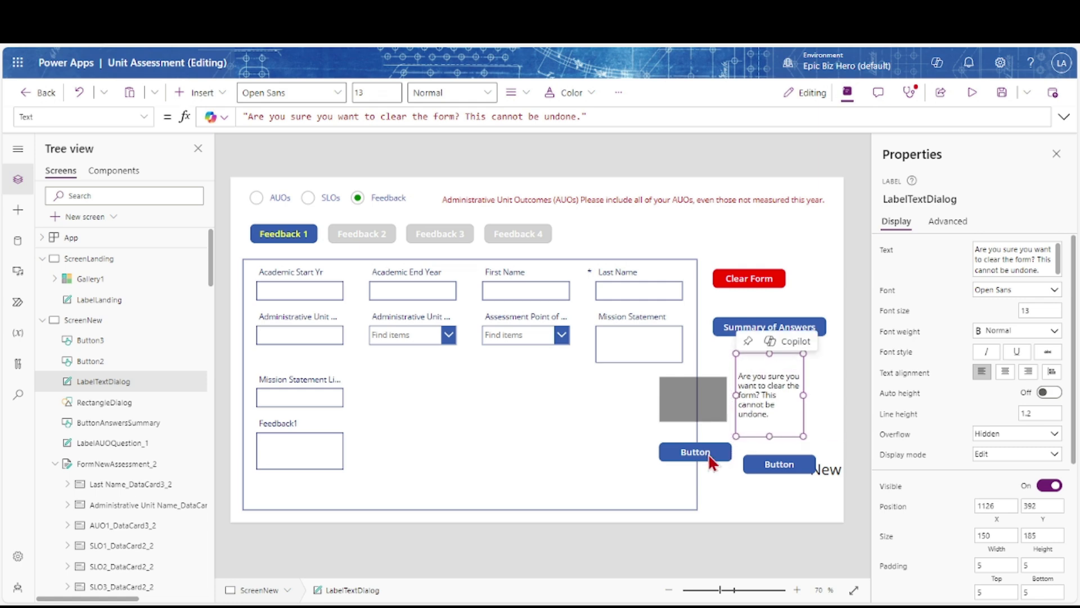
pyautogui.click(710, 457)
pyautogui.click(927, 200)
pyautogui.write('NoCloseDi')
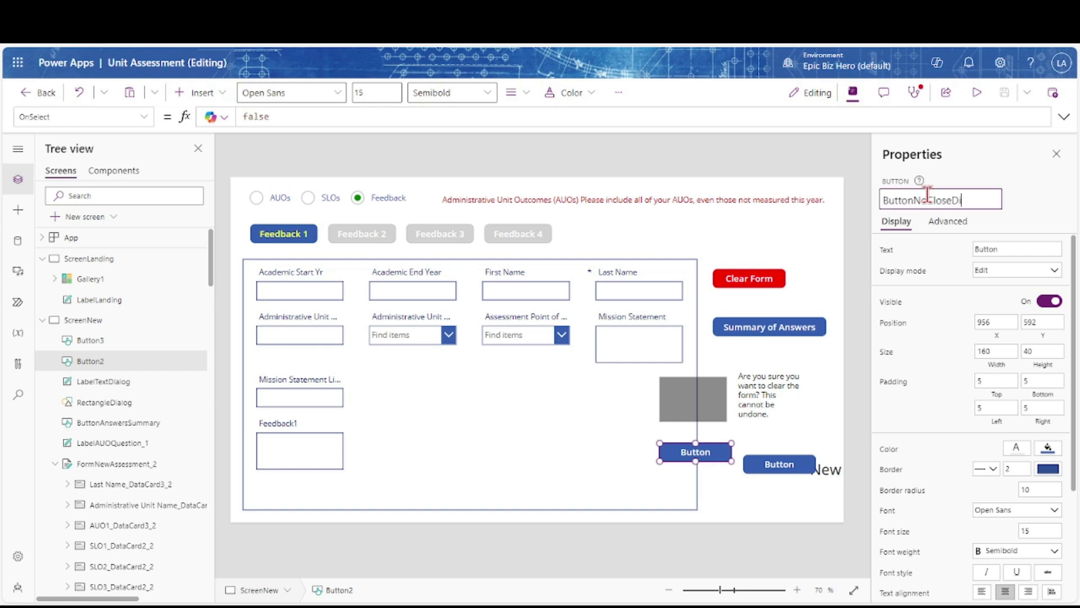
pyautogui.write('alog')
pyautogui.press('Return')
pyautogui.moveTo(1007, 249); pyautogui.dragTo(973, 249)
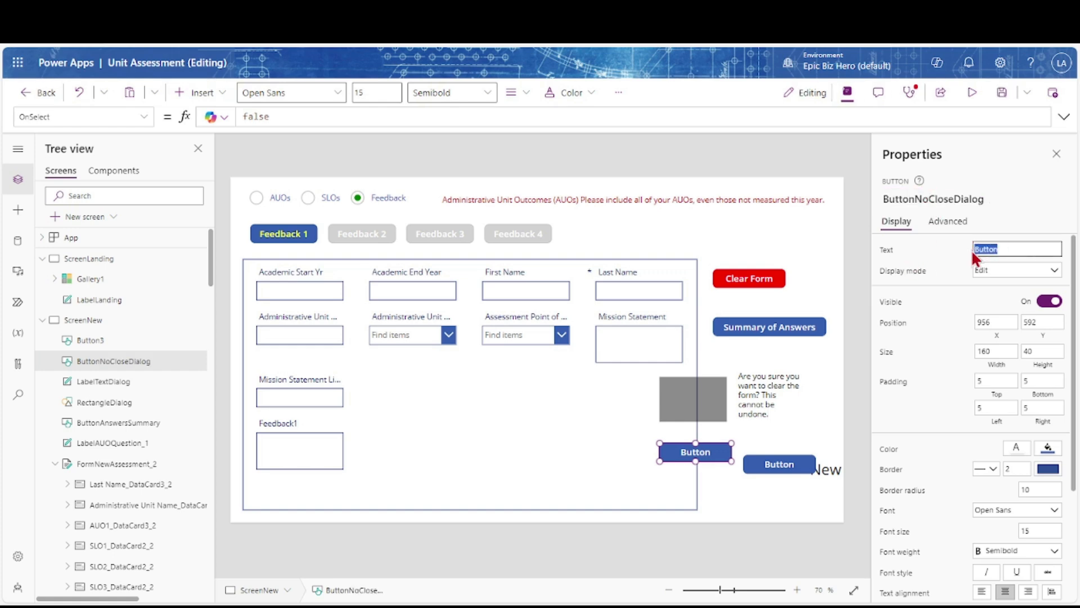
pyautogui.press('Tab')
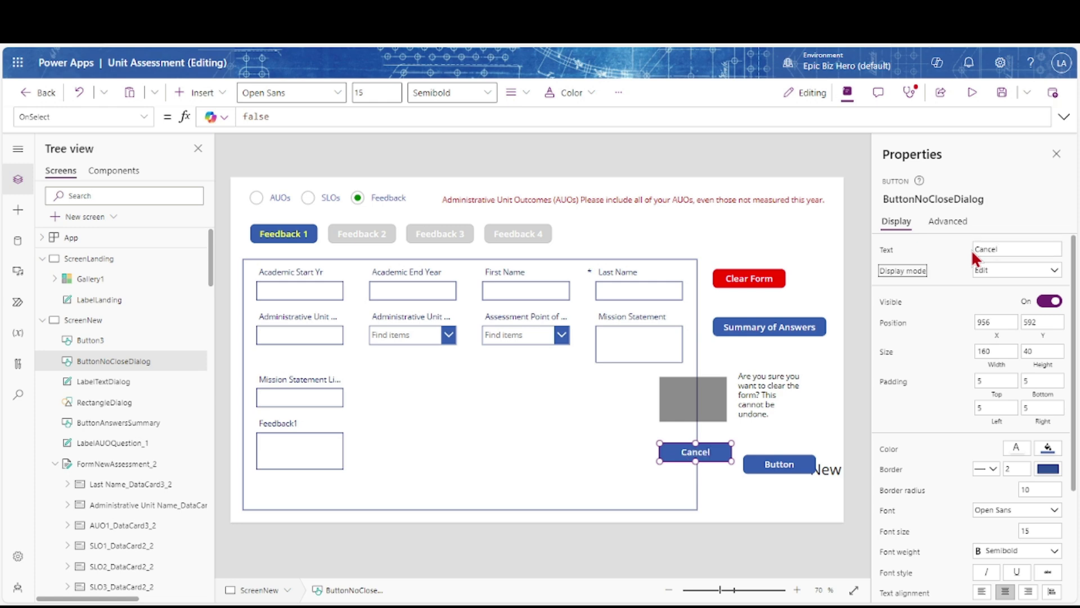
# Rename Button3 to ButtonYesClearDialog with the caption Clear
pyautogui.click(790, 466)
pyautogui.click(927, 200)
pyautogui.write('YesClearDialog')
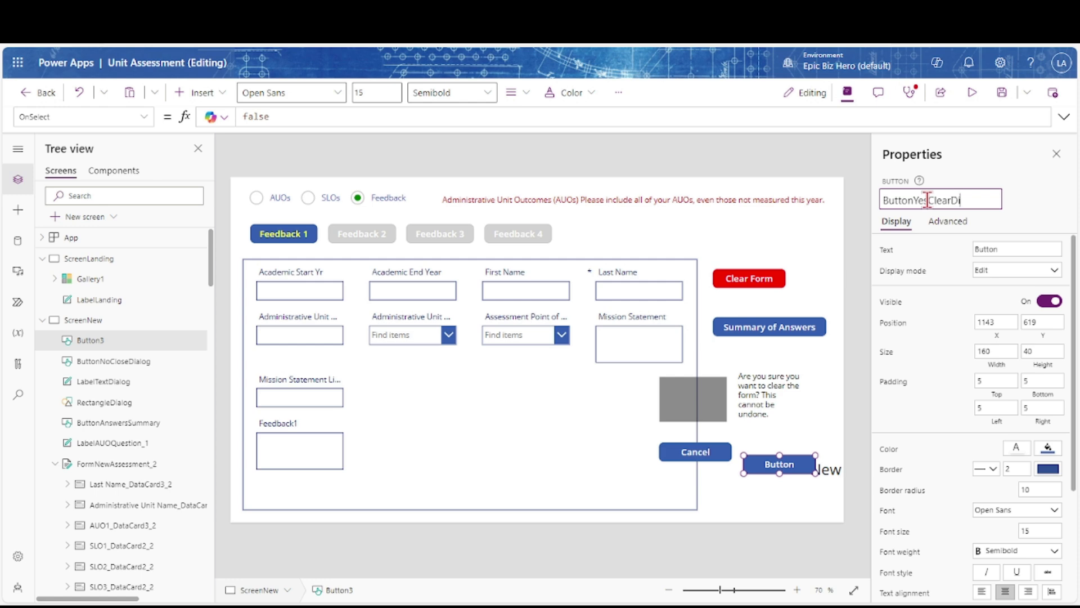
pyautogui.press('Return')
pyautogui.moveTo(1007, 249); pyautogui.dragTo(968, 254)
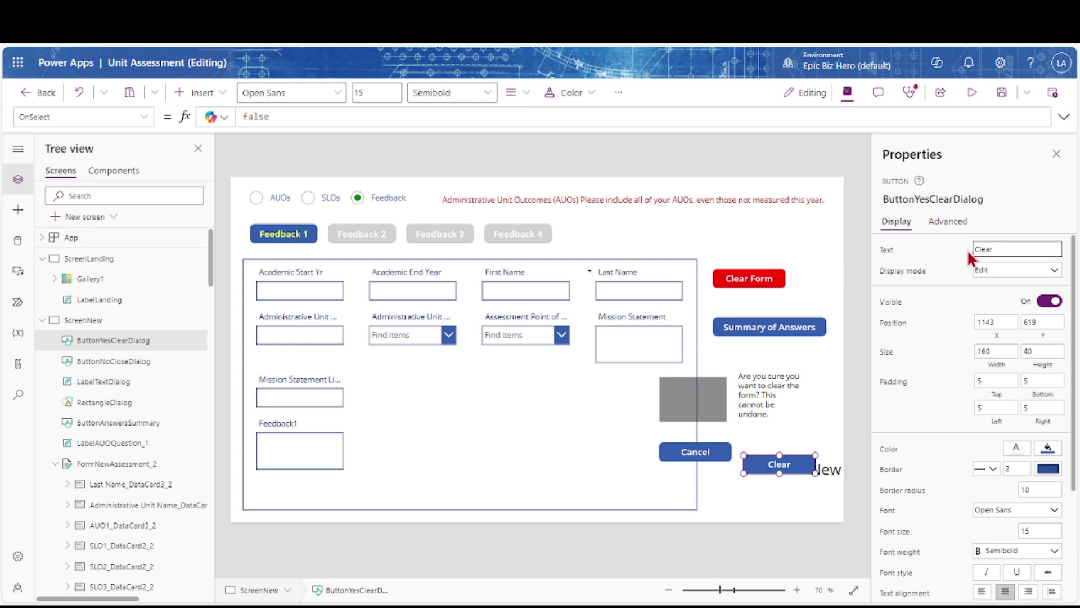
# Give the Clear button the OnSelect formula UpdateContext({UCCanxDialog: false}), copied from Clear Form
pyautogui.click(781, 278)
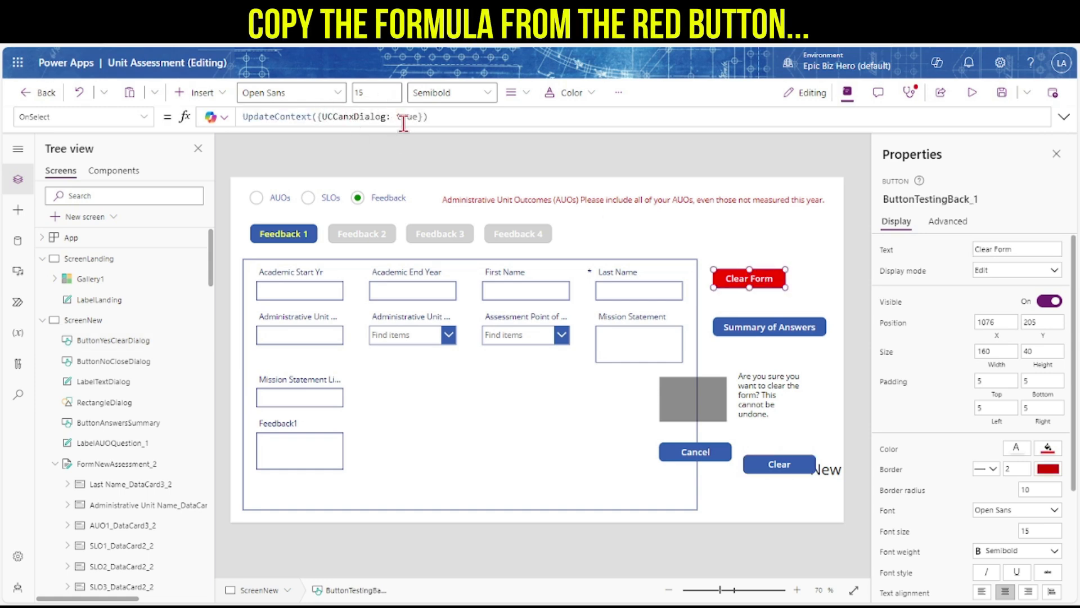
pyautogui.click(775, 458)
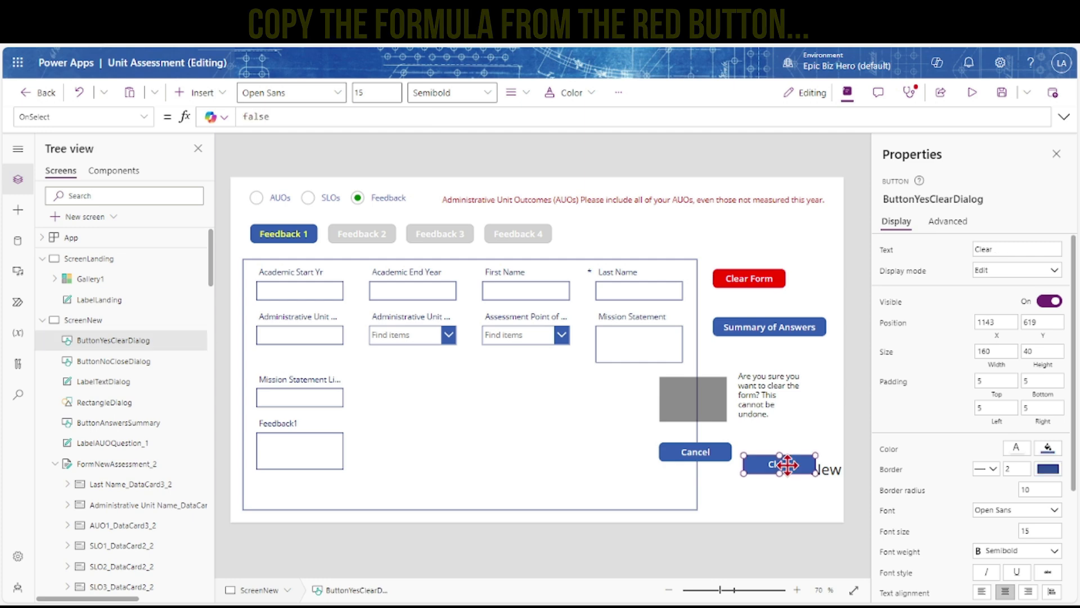
pyautogui.doubleClick(278, 116)
pyautogui.hotkey('ctrl', 'v')
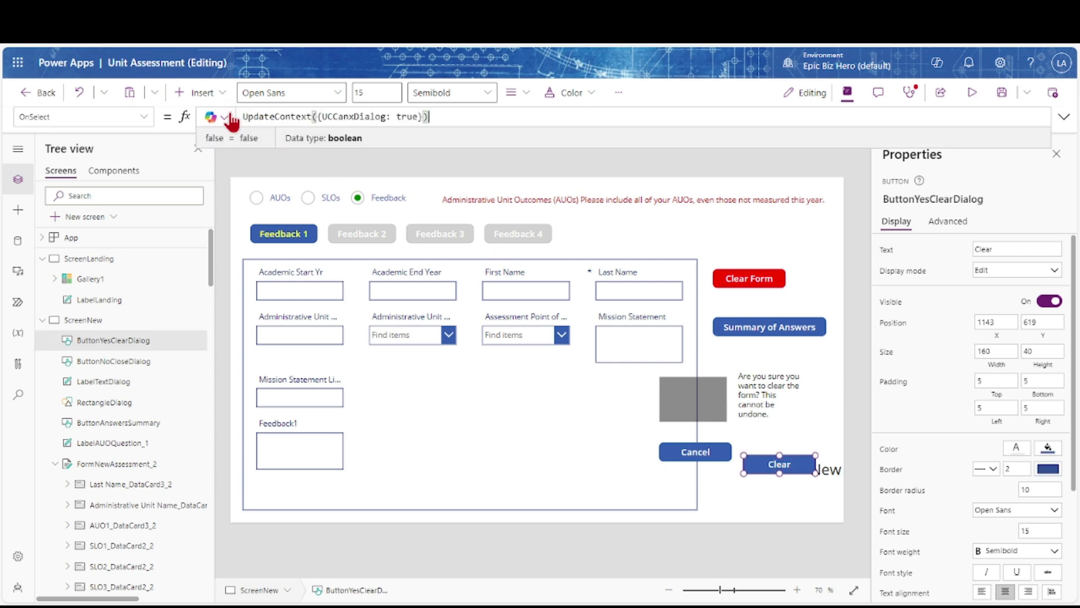
pyautogui.press('Left')
pyautogui.press('Left')
pyautogui.press('BackSpace')
pyautogui.press('BackSpace')
pyautogui.press('BackSpace')
pyautogui.write('false')
pyautogui.hotkey('ctrl', 'a')
pyautogui.hotkey('ctrl', 'c')
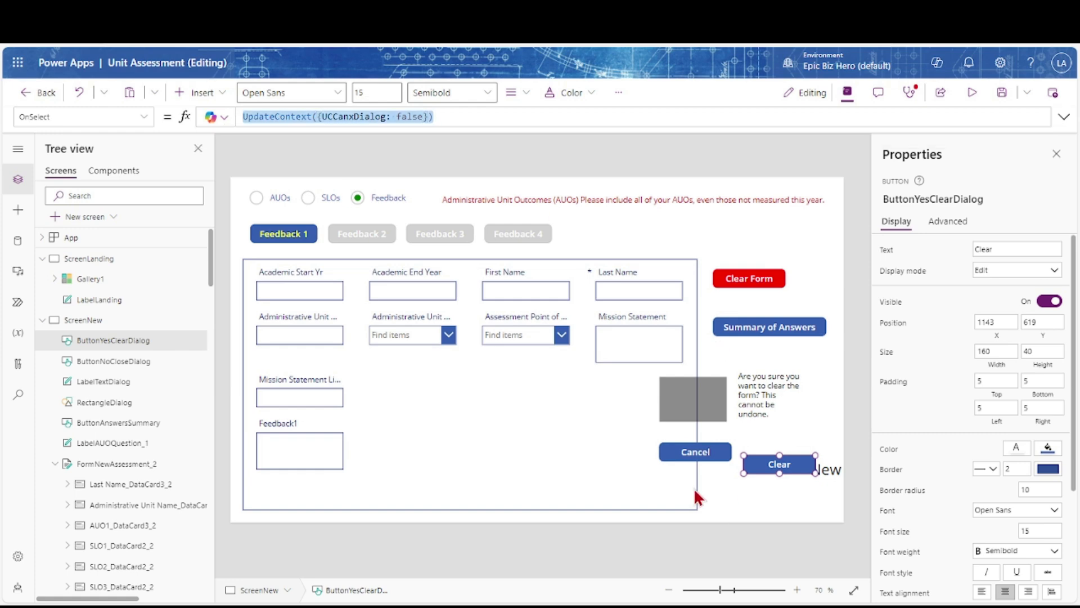
# Give the Cancel button the same UpdateContext({UCCanxDialog: false}) OnSelect formula
pyautogui.click(689, 454)
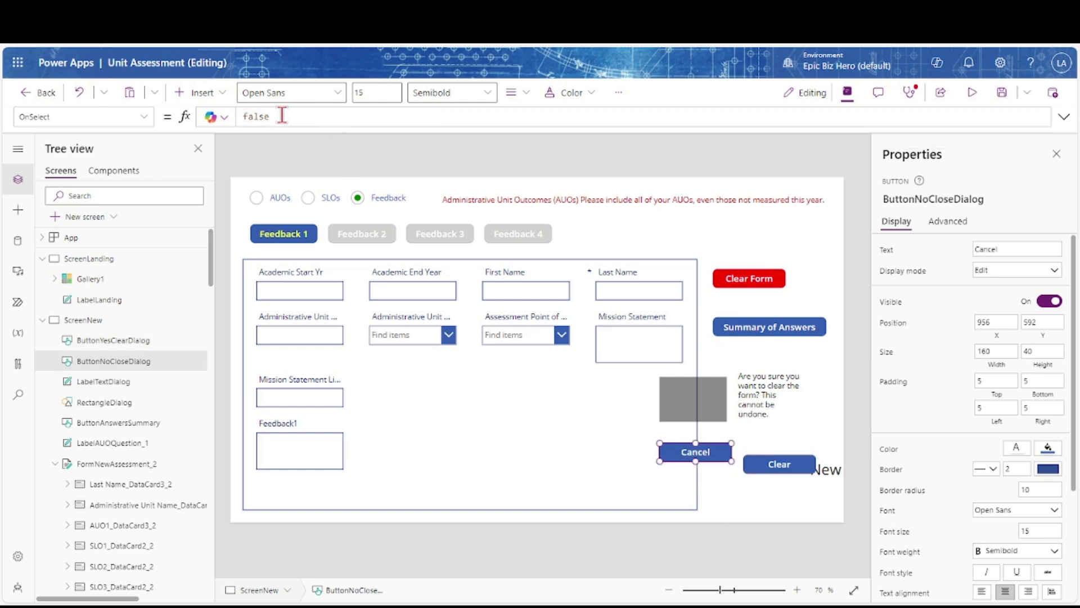
pyautogui.click(245, 117)
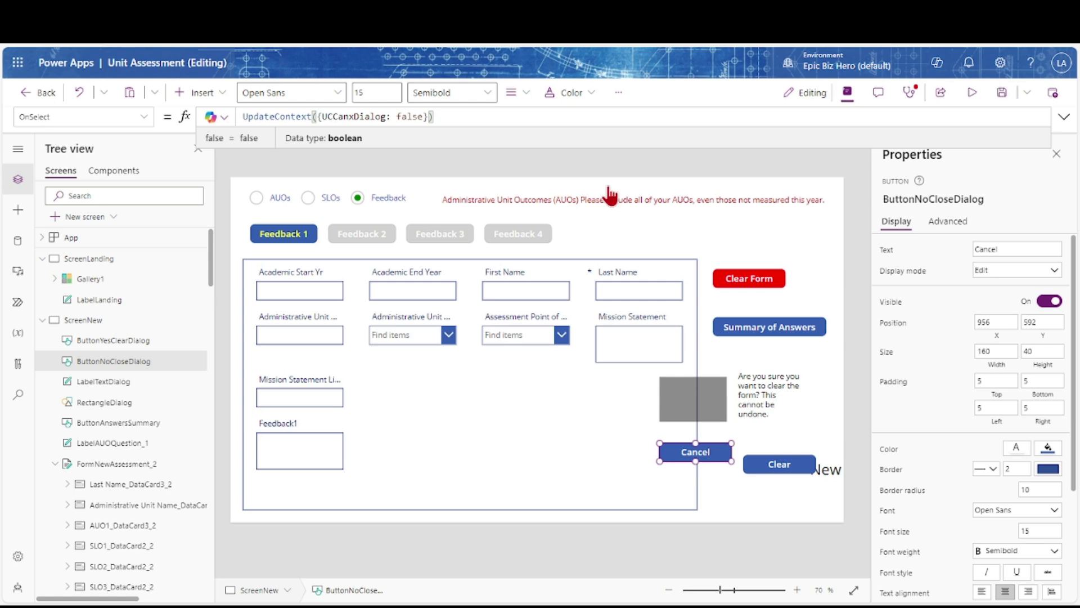
pyautogui.click(719, 405)
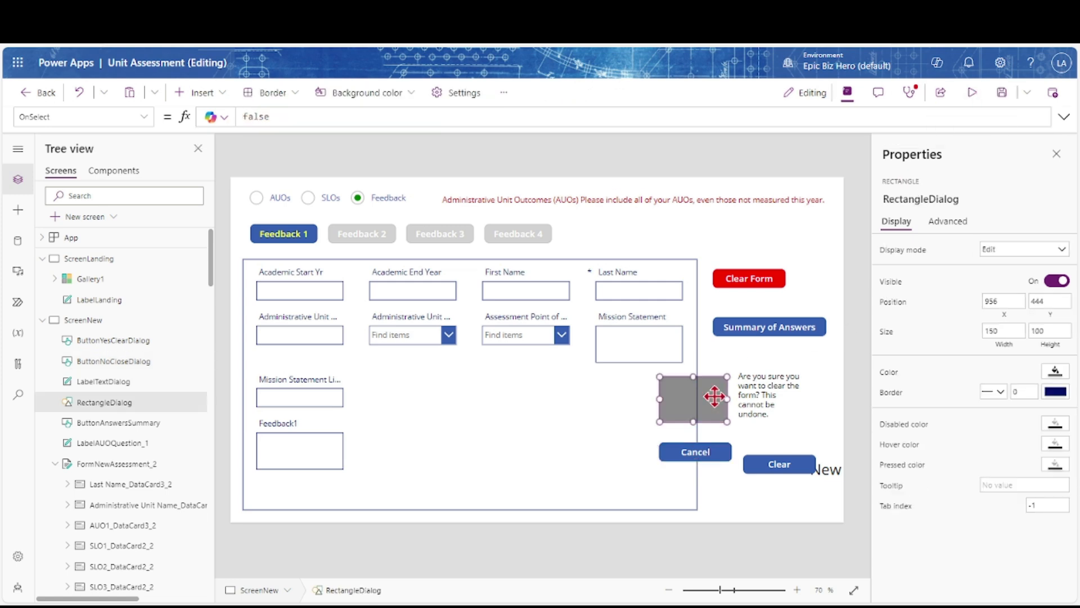
# Set Visible to UCCanxDialog on the rectangle, message label, Cancel and Clear buttons
pyautogui.keyDown('shift'); pyautogui.click(752, 393); pyautogui.keyUp('shift')
pyautogui.keyDown('shift'); pyautogui.click(765, 466); pyautogui.keyUp('shift')
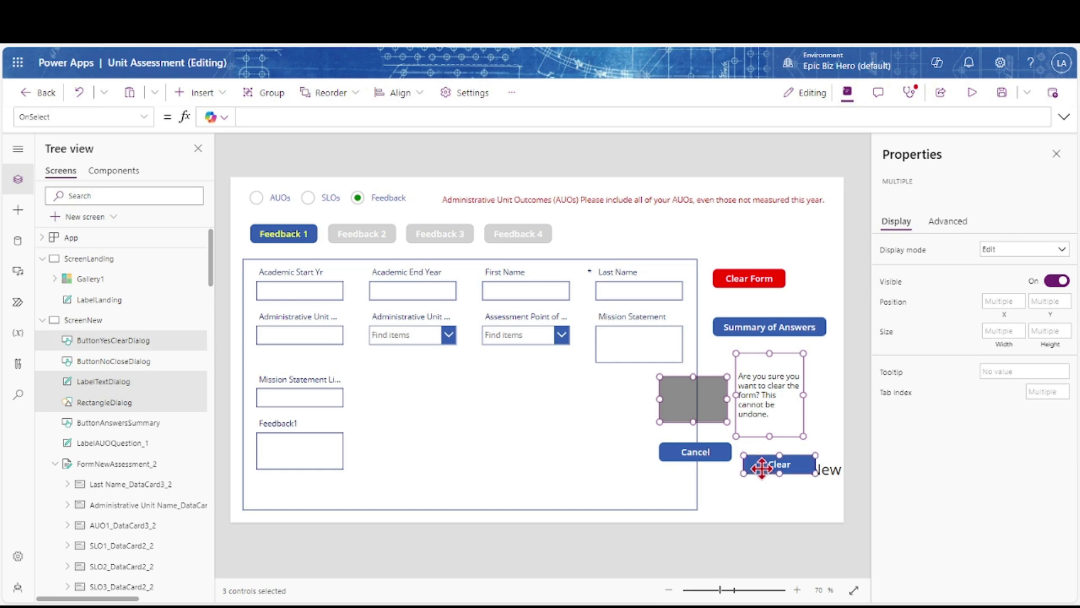
pyautogui.keyDown('shift'); pyautogui.click(693, 456); pyautogui.keyUp('shift')
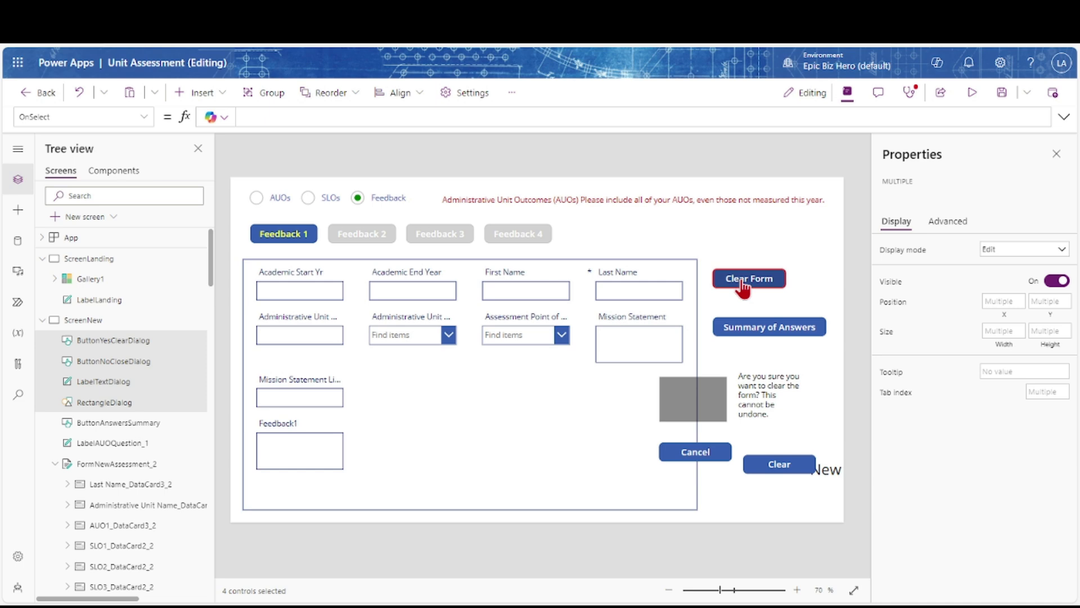
pyautogui.click(144, 117)
pyautogui.scroll(-5, 53, 325)
pyautogui.click(53, 313)
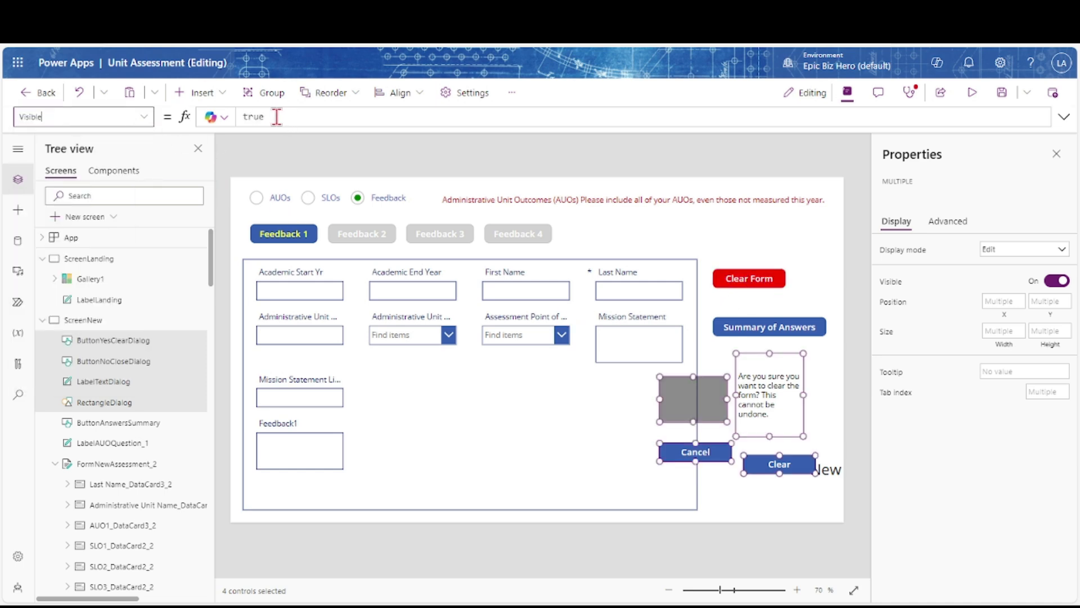
pyautogui.moveTo(277, 116); pyautogui.dragTo(235, 119)
pyautogui.hotkey('ctrl', 'v')
pyautogui.press('BackSpace')
pyautogui.press('BackSpace')
pyautogui.press('BackSpace')
pyautogui.press('BackSpace')
pyautogui.press('BackSpace')
pyautogui.press('BackSpace')
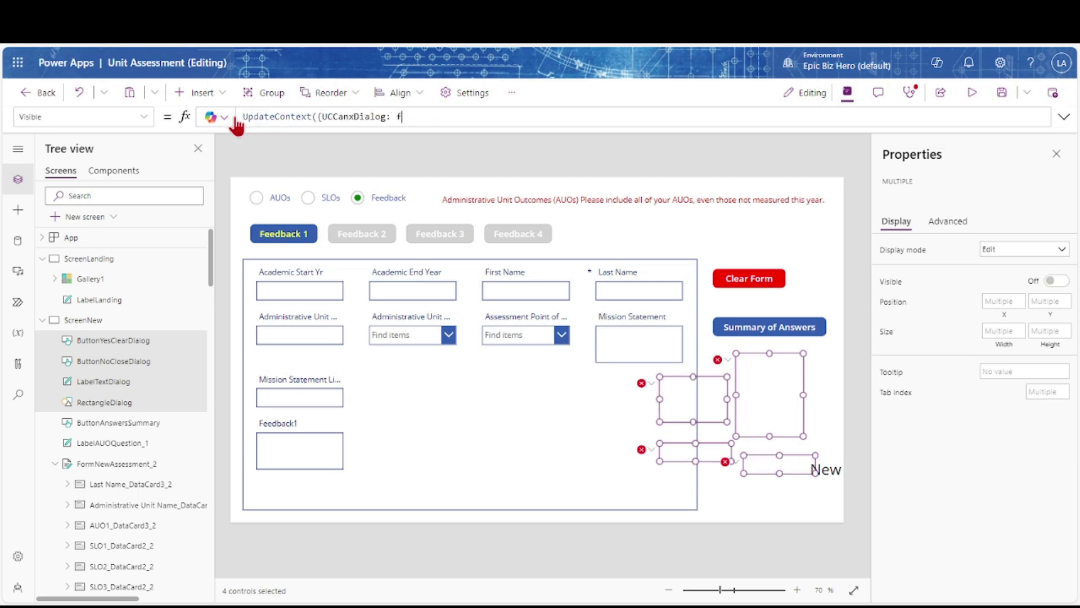
pyautogui.hotkey('ctrl', 'Left')
pyautogui.hotkey('shift', 'Home')
pyautogui.press('BackSpace')
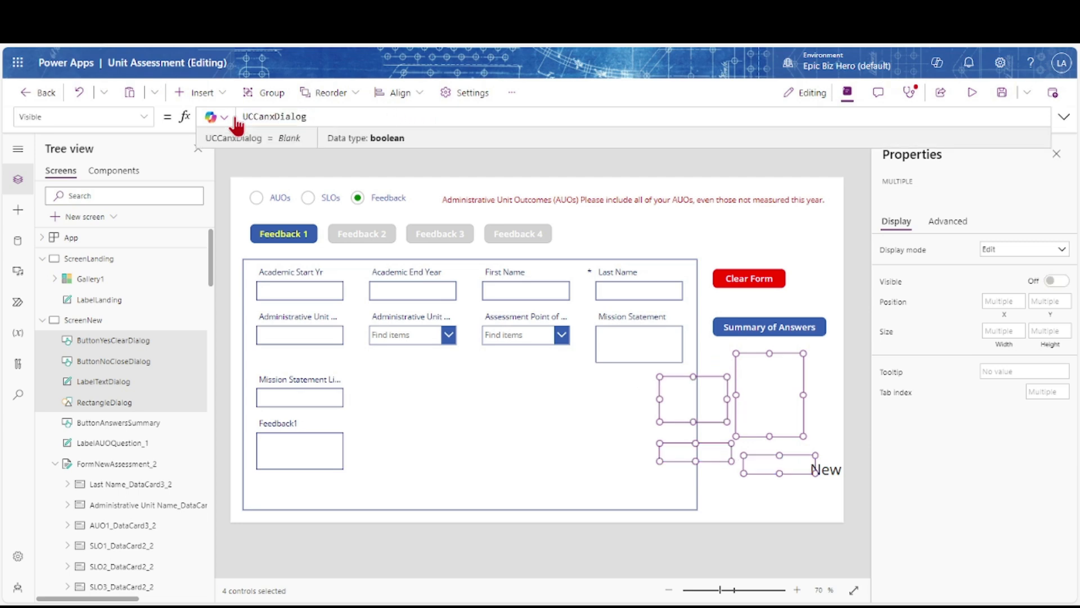
# Test that Clear Form shows the dialog and that Clear and Cancel hide it
pyautogui.keyDown('alt'); pyautogui.click(735, 282); pyautogui.keyUp('alt')
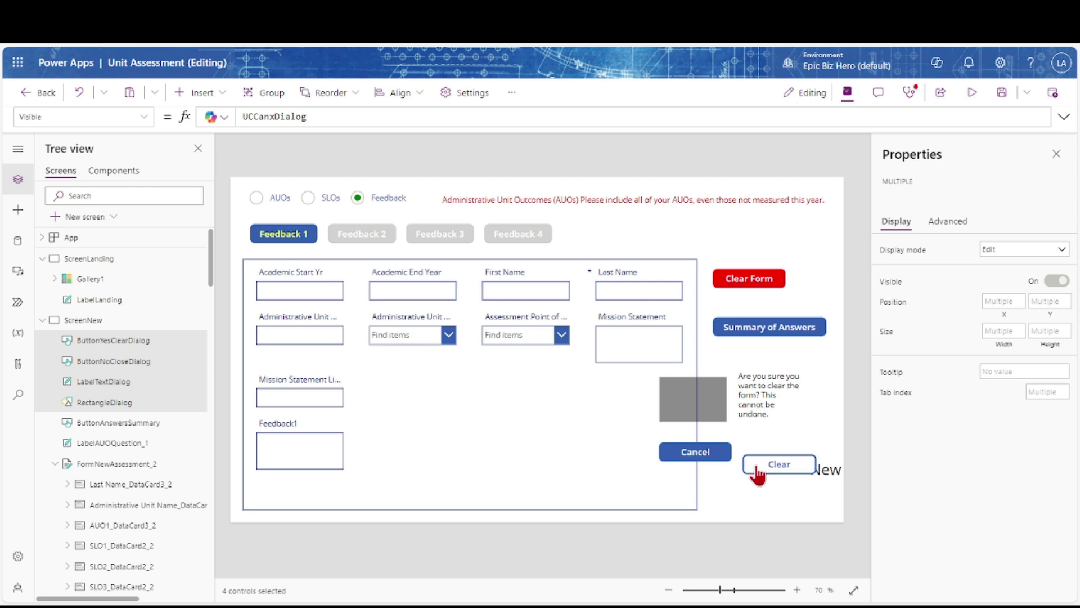
pyautogui.keyDown('alt'); pyautogui.click(756, 464); pyautogui.keyUp('alt')
pyautogui.keyDown('alt'); pyautogui.click(737, 277); pyautogui.keyUp('alt')
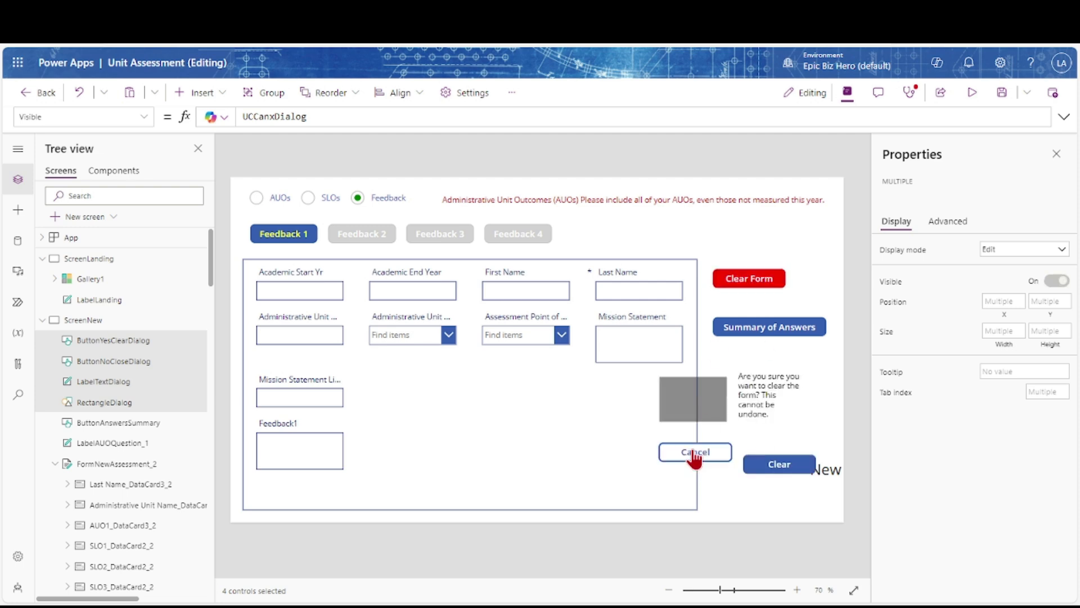
pyautogui.keyDown('alt'); pyautogui.click(692, 452); pyautogui.keyUp('alt')
pyautogui.keyDown('alt'); pyautogui.click(738, 279); pyautogui.keyUp('alt')
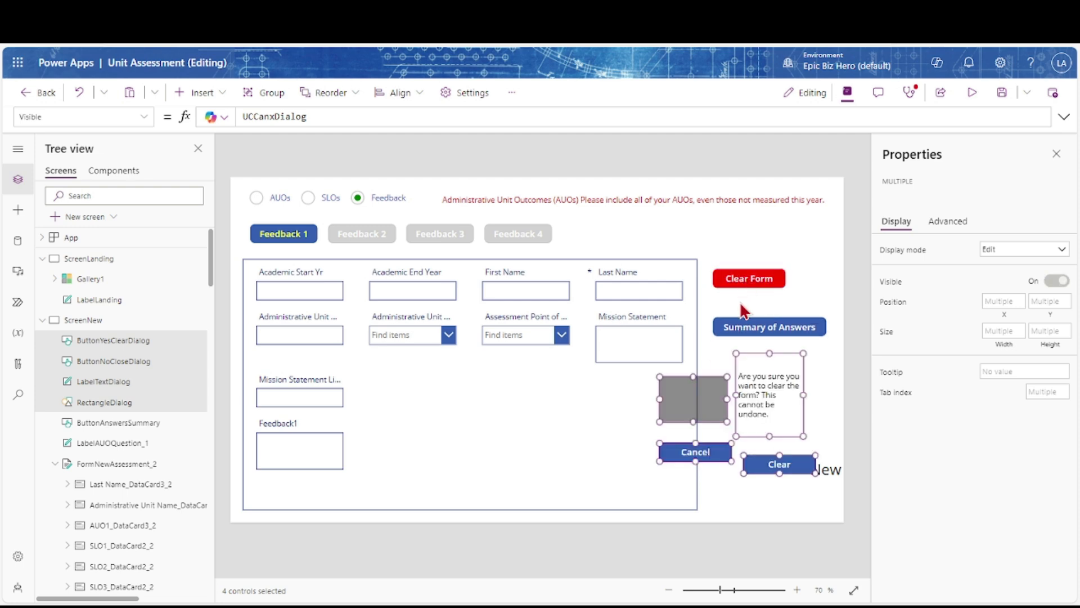
pyautogui.click(705, 387)
pyautogui.click(699, 382)
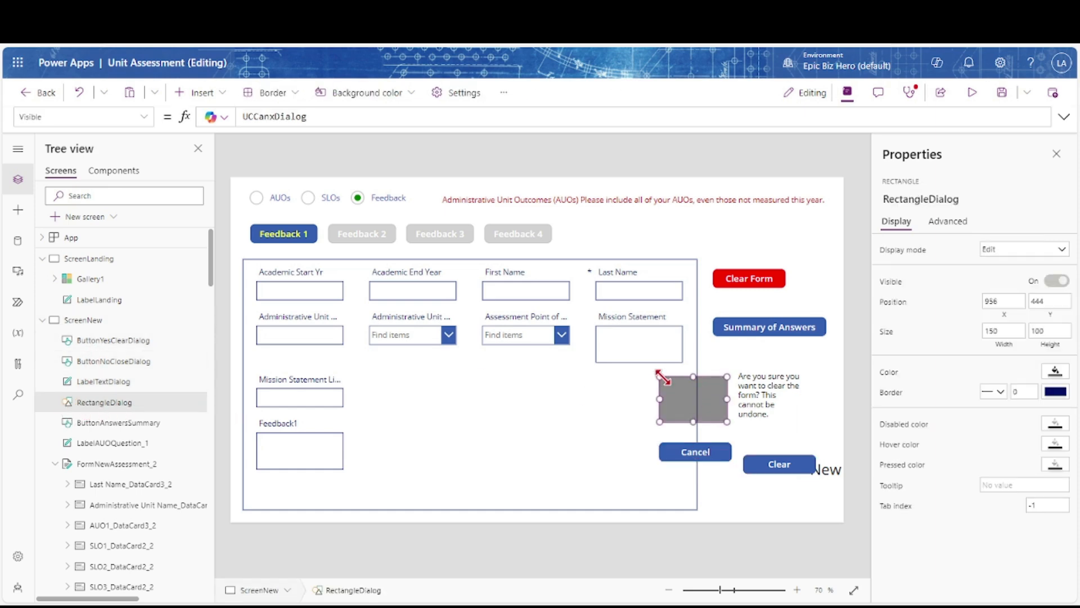
# Stretch the grey dialog rectangle to cover the full 1366 × 768 screen
pyautogui.moveTo(659, 376); pyautogui.dragTo(340, 228)
pyautogui.moveTo(238, 180); pyautogui.dragTo(224, 165)
pyautogui.moveTo(718, 418); pyautogui.dragTo(854, 533)
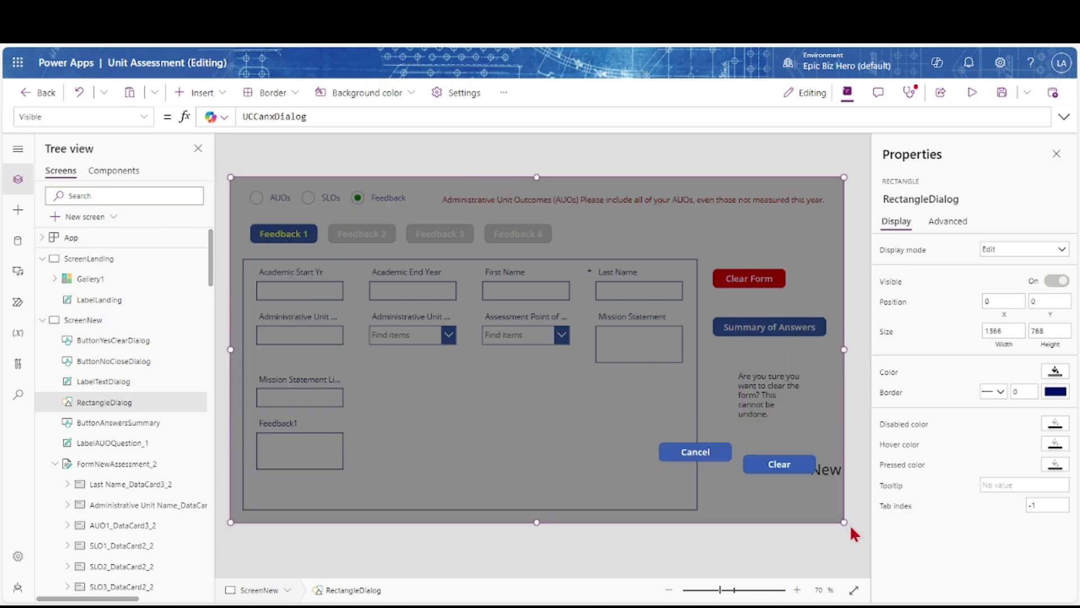
pyautogui.click(754, 407)
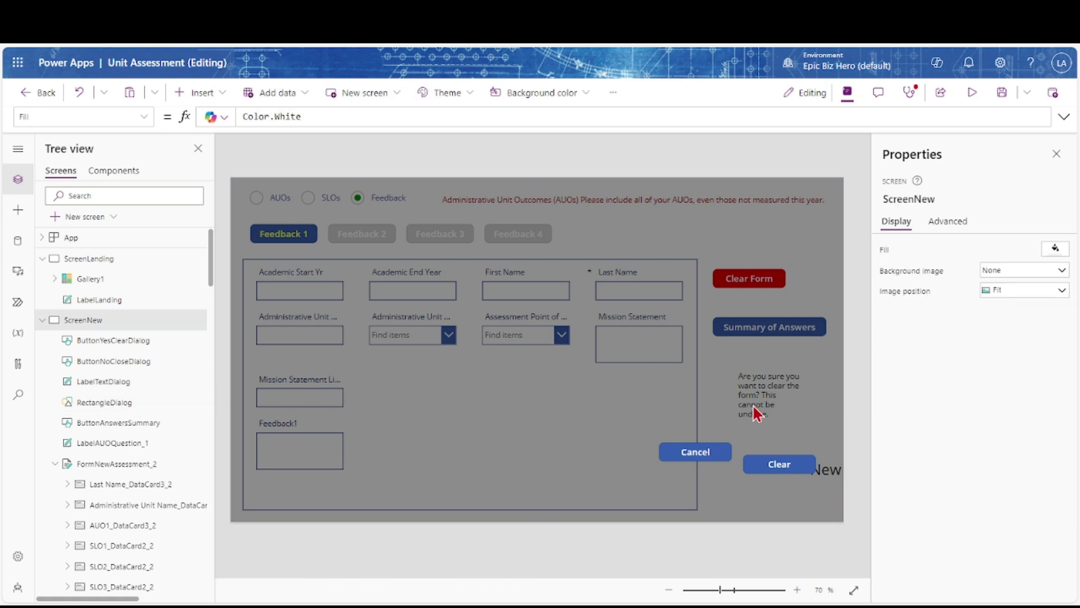
# Move the message label and Cancel and Clear buttons left toward the form's centre
pyautogui.click(754, 405)
pyautogui.keyDown('ctrl'); pyautogui.click(695, 452); pyautogui.keyUp('ctrl')
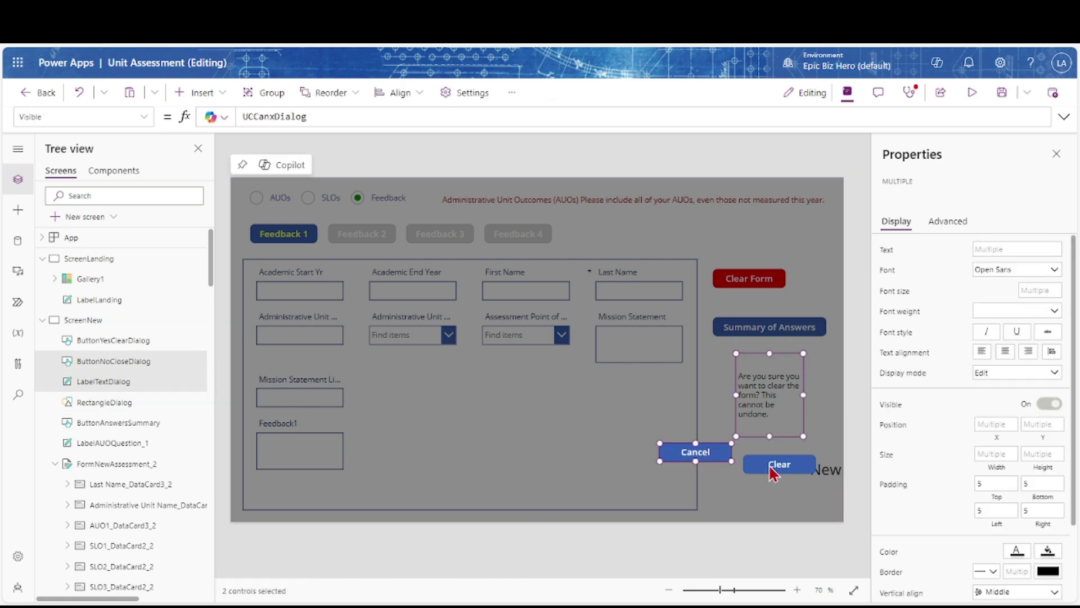
pyautogui.keyDown('ctrl'); pyautogui.click(773, 470); pyautogui.keyUp('ctrl')
pyautogui.moveTo(764, 458); pyautogui.dragTo(500, 404)
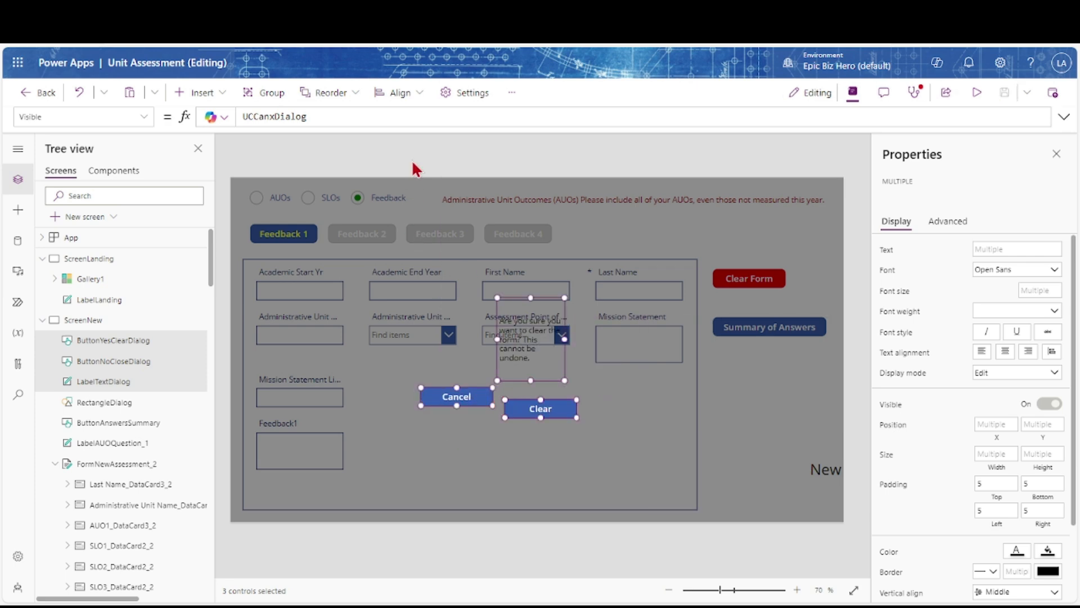
pyautogui.click(413, 162)
pyautogui.click(113, 382)
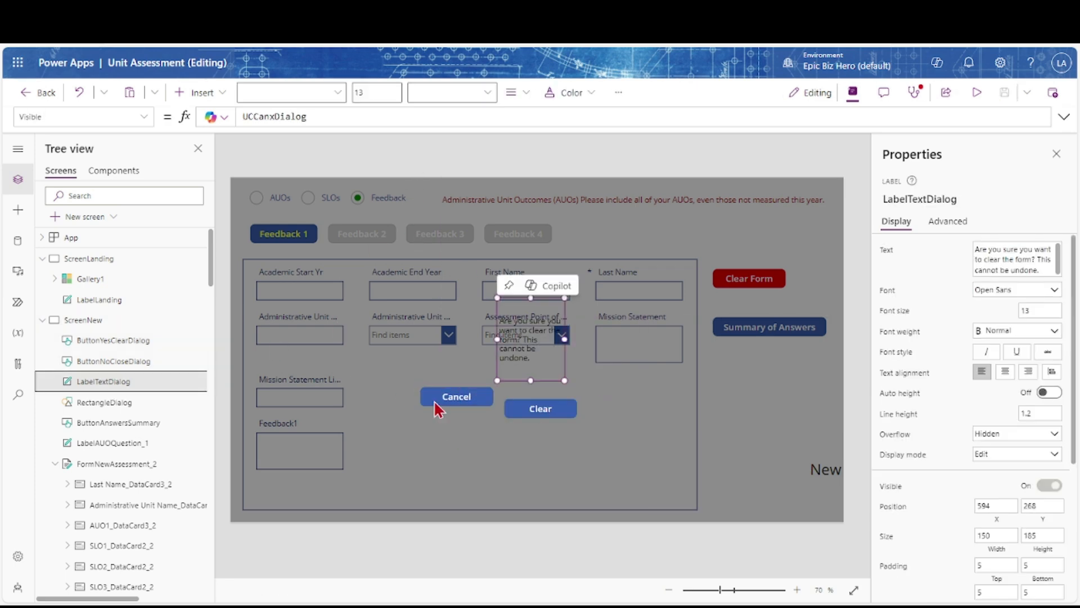
pyautogui.scroll(-4, 981, 450)
pyautogui.click(1049, 417)
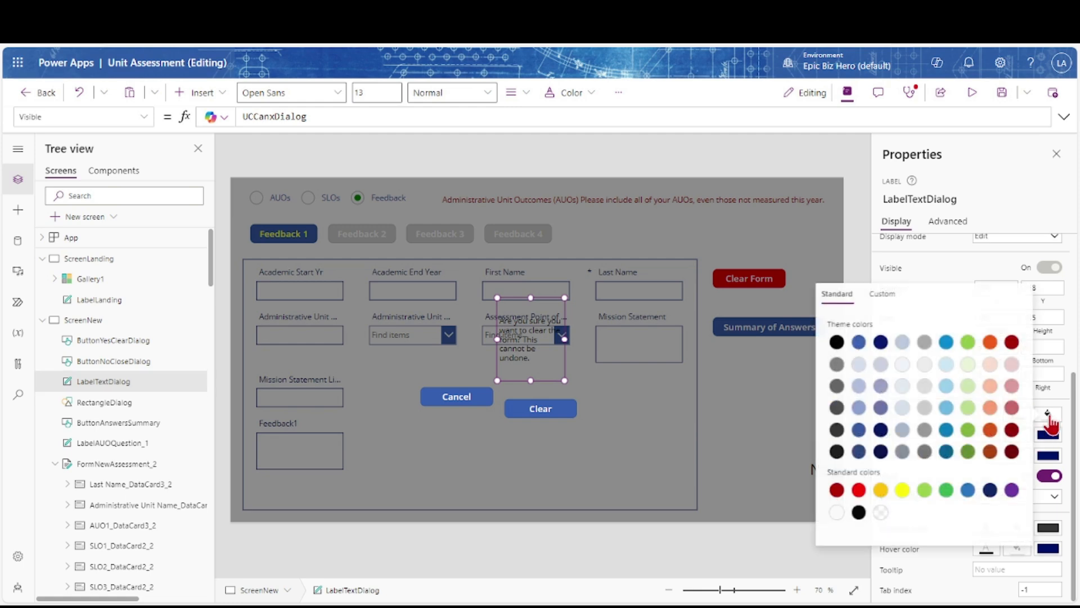
# Fill the message box gold and enlarge it up and to the left
pyautogui.click(874, 491)
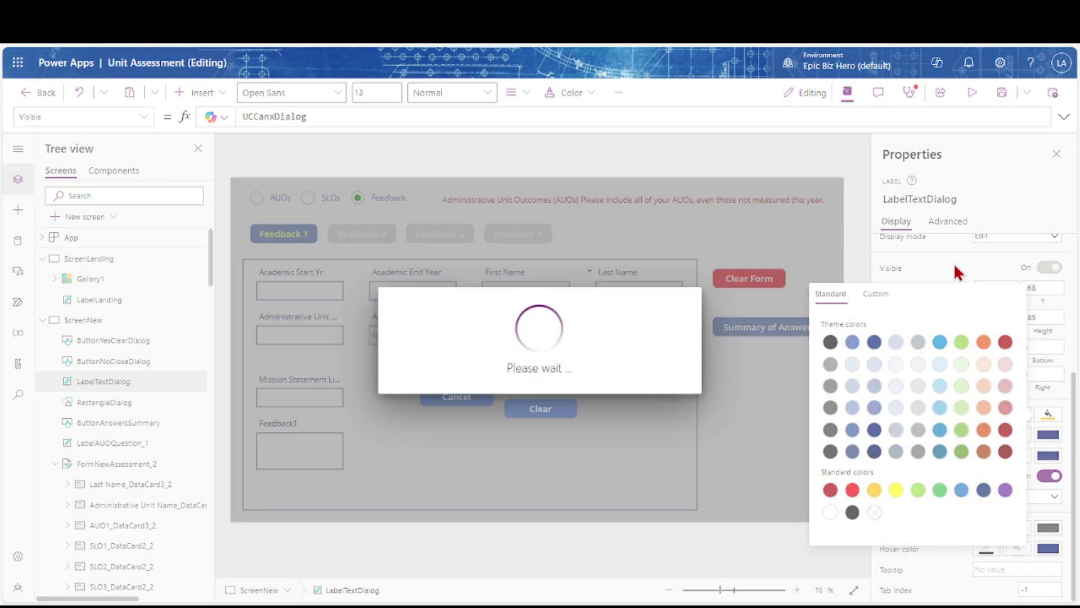
pyautogui.click(956, 263)
pyautogui.moveTo(493, 293); pyautogui.dragTo(421, 244)
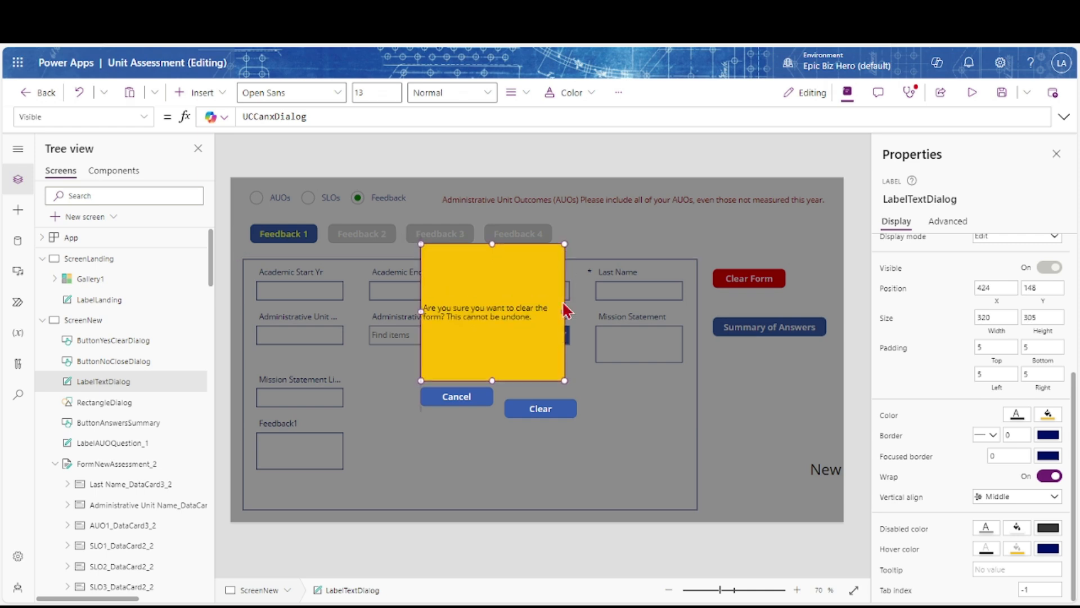
pyautogui.moveTo(609, 325); pyautogui.dragTo(610, 315)
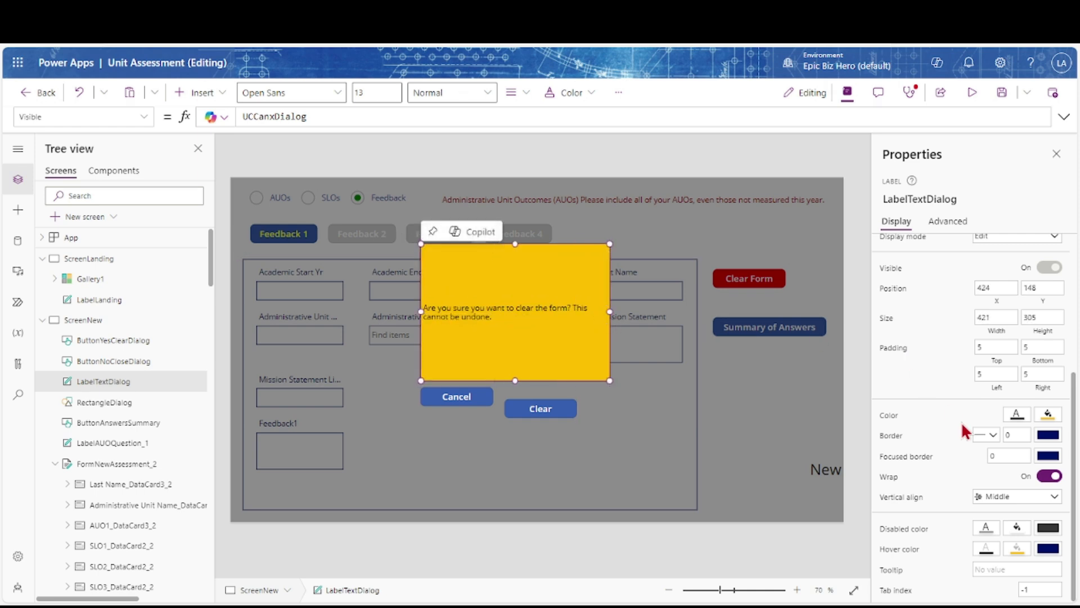
# Make the message text bold, 18-point and top-aligned, and move Cancel and Clear into the box
pyautogui.scroll(4, 966, 429)
pyautogui.click(1035, 310)
pyautogui.press('BackSpace')
pyautogui.write('8')
pyautogui.press('Return')
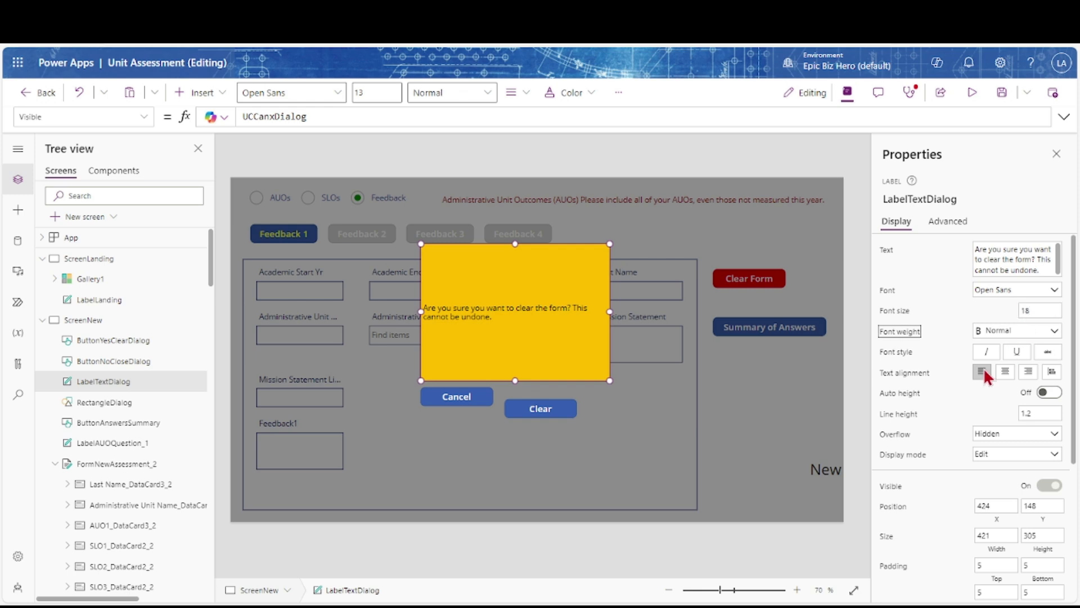
pyautogui.scroll(-4, 990, 427)
pyautogui.click(1015, 506)
pyautogui.click(996, 512)
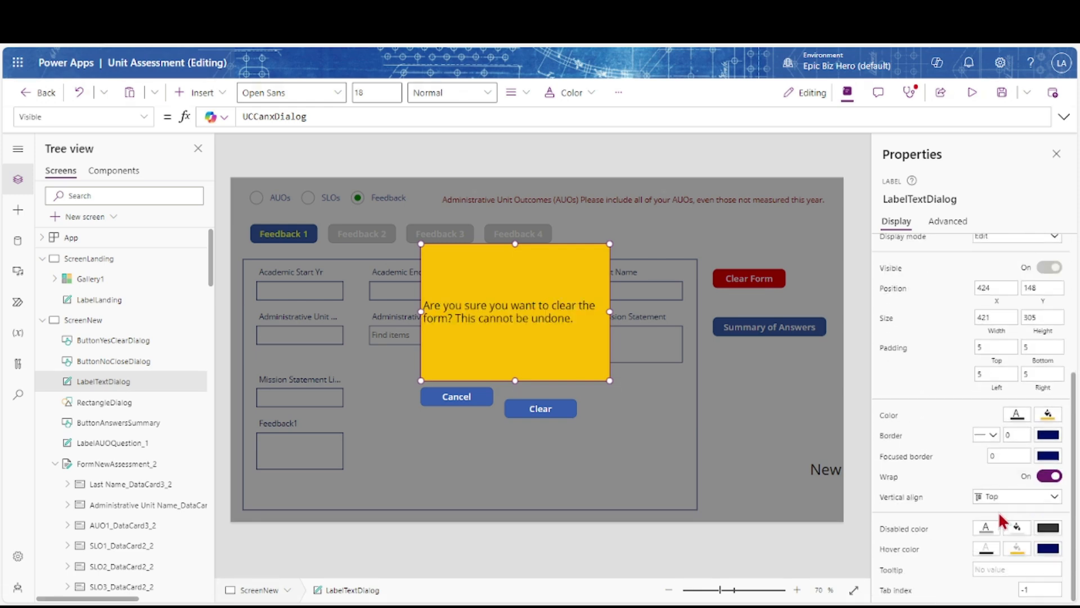
pyautogui.scroll(4, 959, 422)
pyautogui.click(1038, 331)
pyautogui.click(1002, 345)
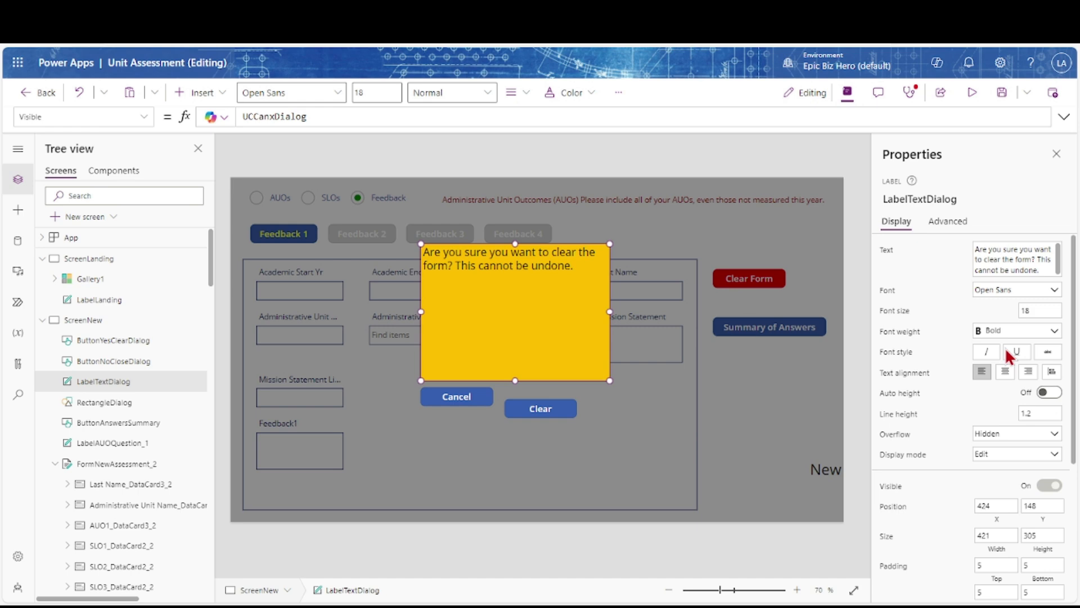
pyautogui.moveTo(466, 404); pyautogui.dragTo(478, 351)
pyautogui.moveTo(535, 407); pyautogui.dragTo(553, 351)
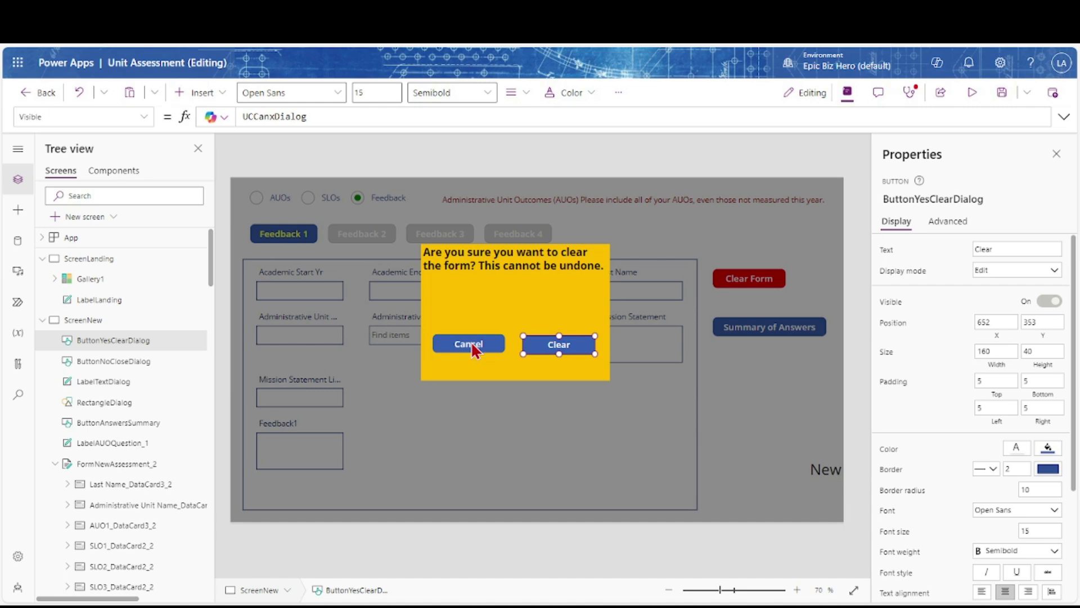
# Colour the Clear button red and the Cancel button grey
pyautogui.click(1047, 449)
pyautogui.click(853, 524)
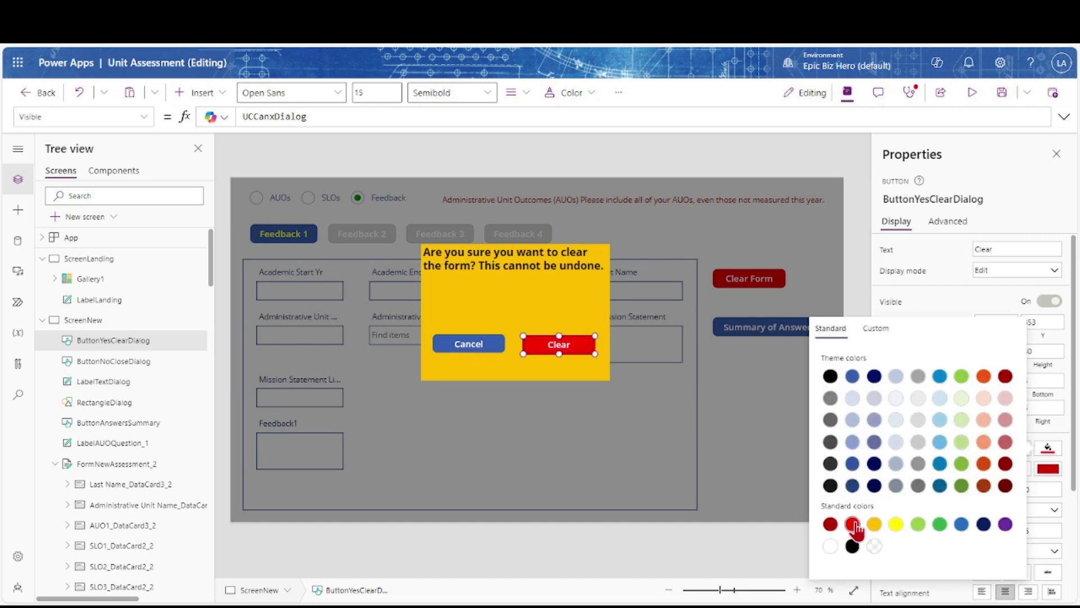
pyautogui.click(452, 345)
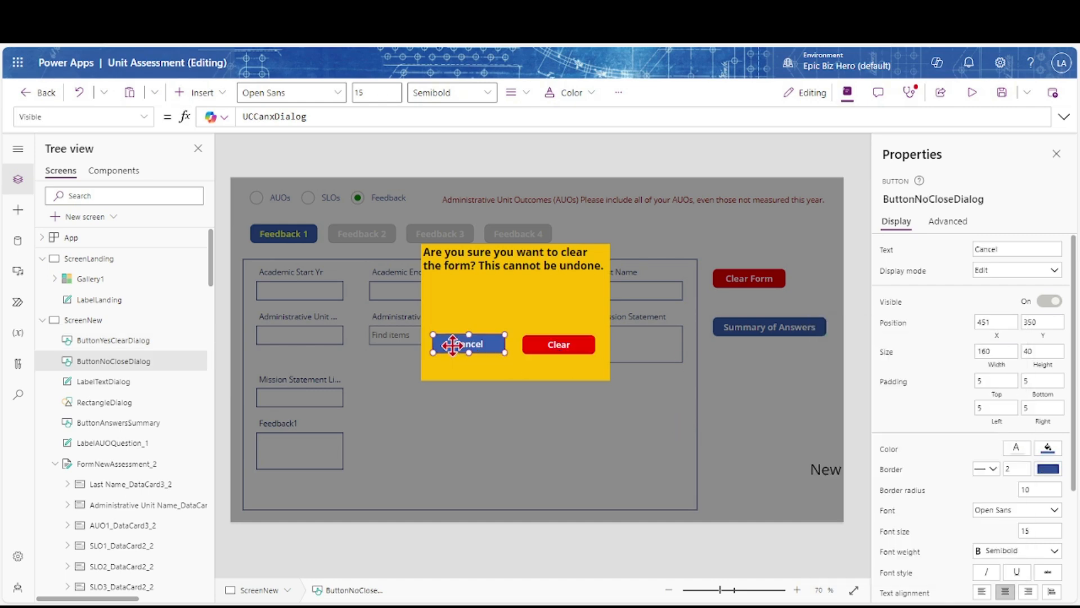
pyautogui.click(1048, 468)
pyautogui.click(918, 464)
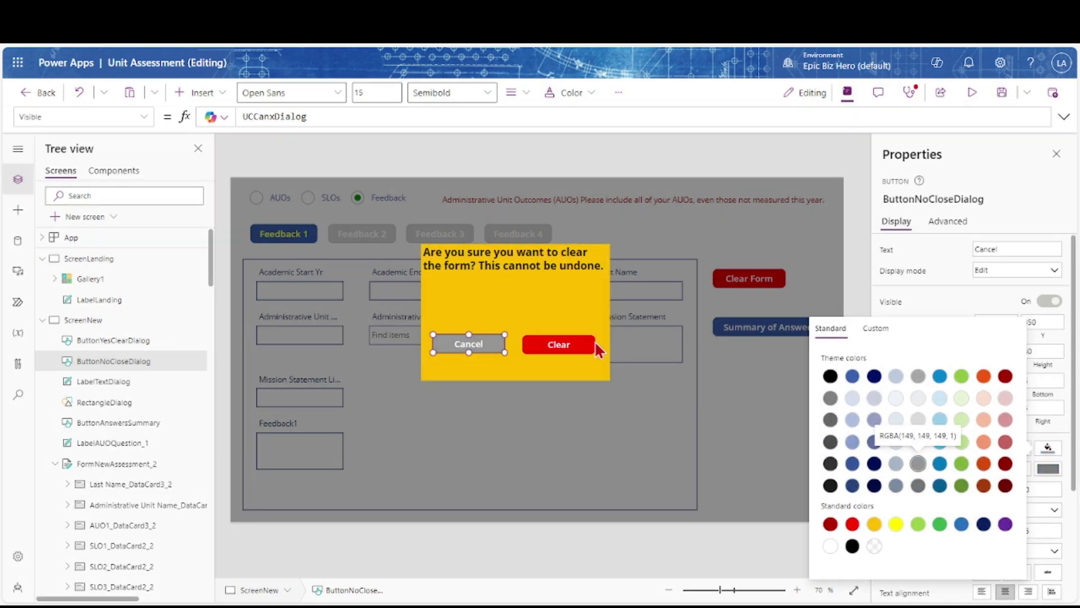
# Change the dialog message's text colour to dark blue
pyautogui.click(517, 266)
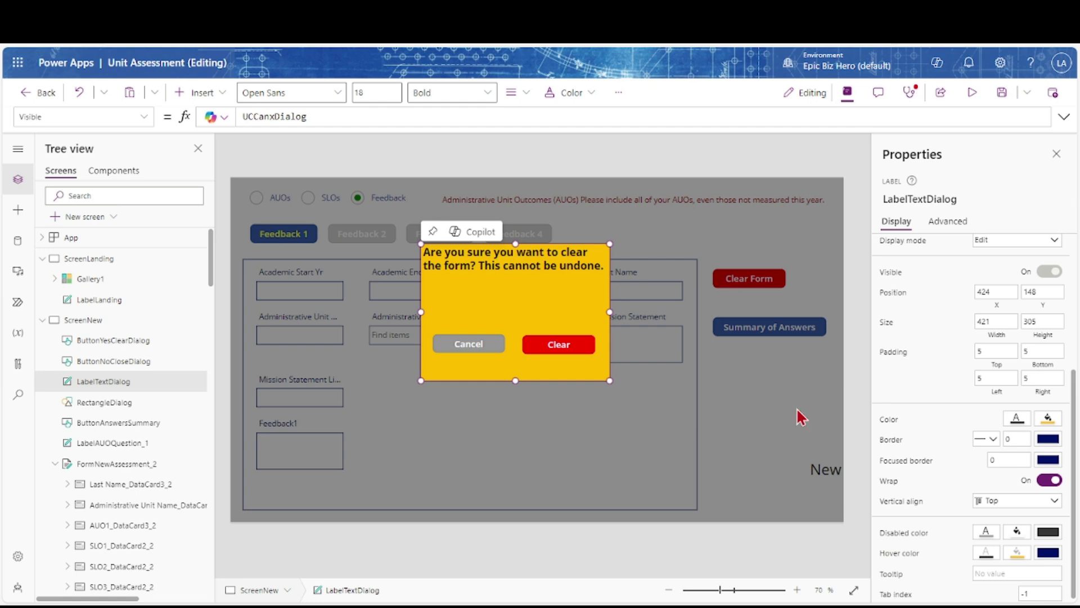
pyautogui.click(1011, 427)
pyautogui.click(843, 434)
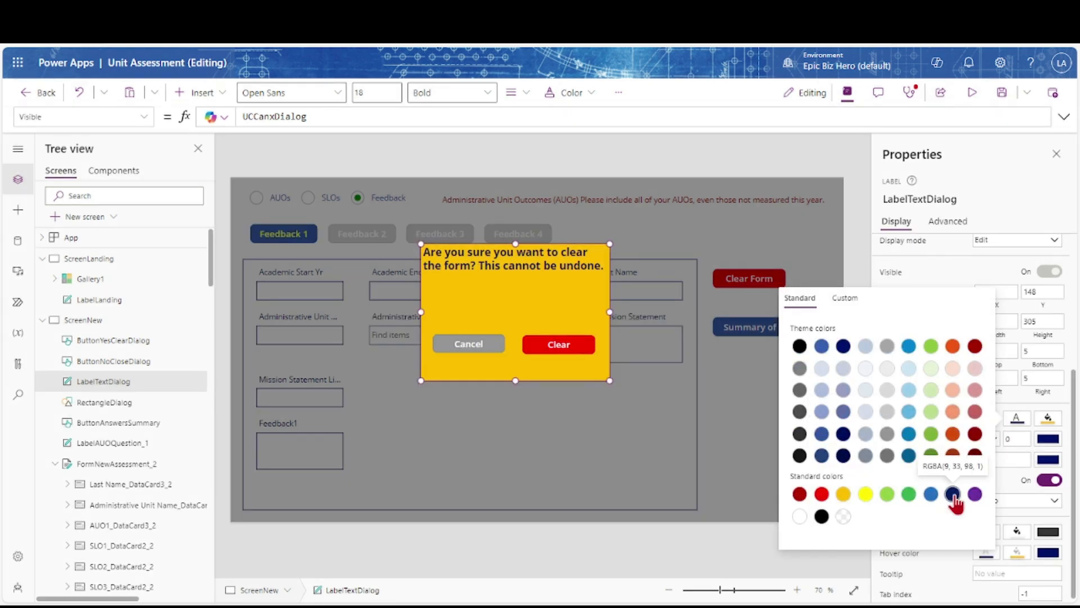
pyautogui.click(822, 456)
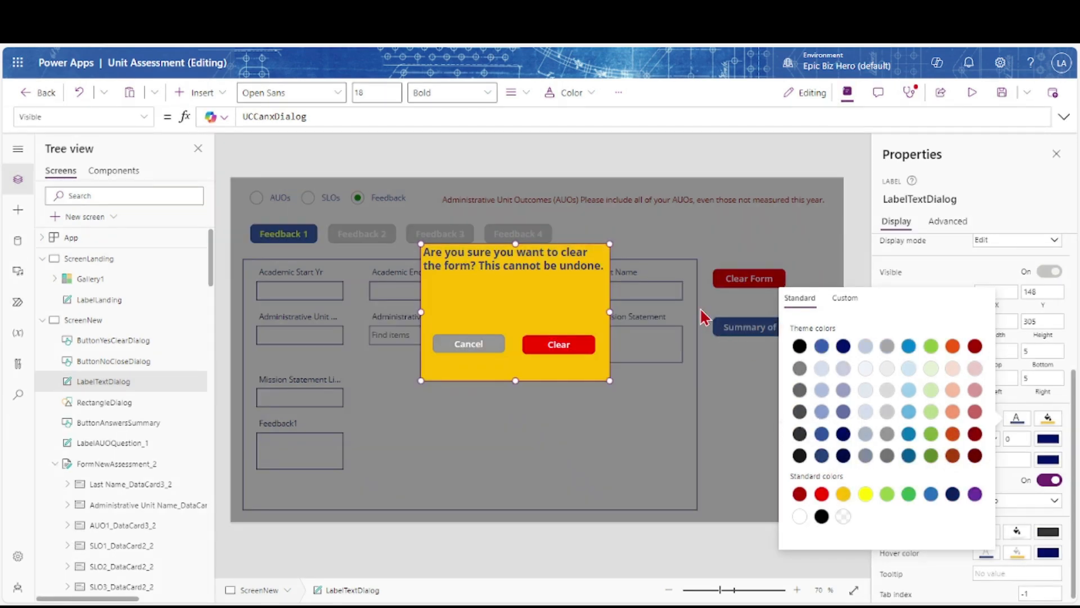
# Make the backdrop black at about 62 opacity, then test Cancel and Clear Form
pyautogui.click(700, 307)
pyautogui.click(1055, 372)
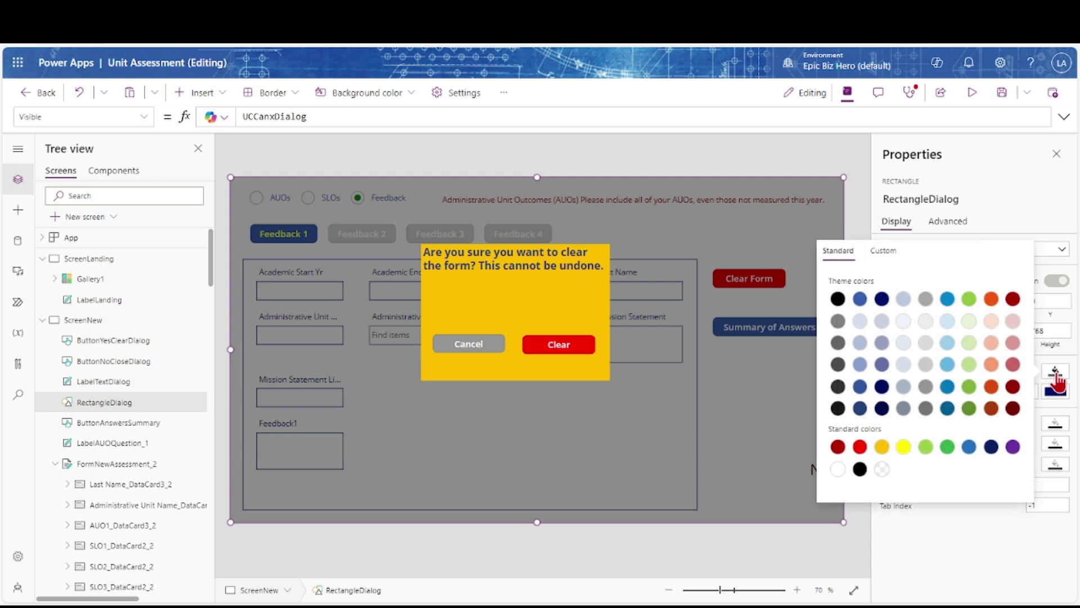
pyautogui.click(892, 254)
pyautogui.moveTo(930, 446); pyautogui.dragTo(958, 446)
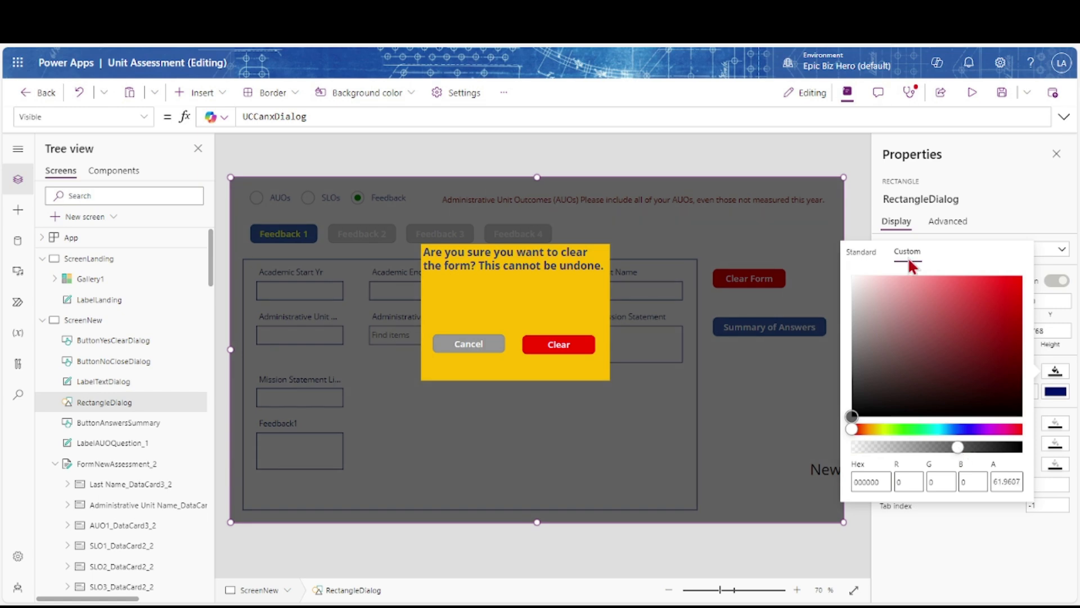
pyautogui.click(862, 214)
pyautogui.keyDown('alt'); pyautogui.click(468, 344); pyautogui.keyUp('alt')
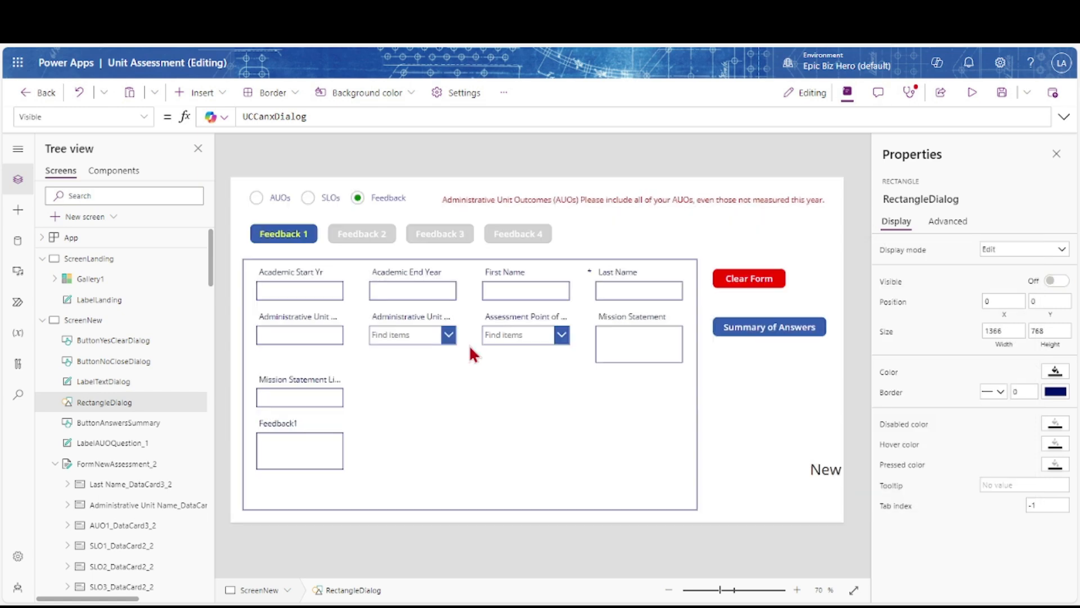
pyautogui.keyDown('alt'); pyautogui.click(754, 281); pyautogui.keyUp('alt')
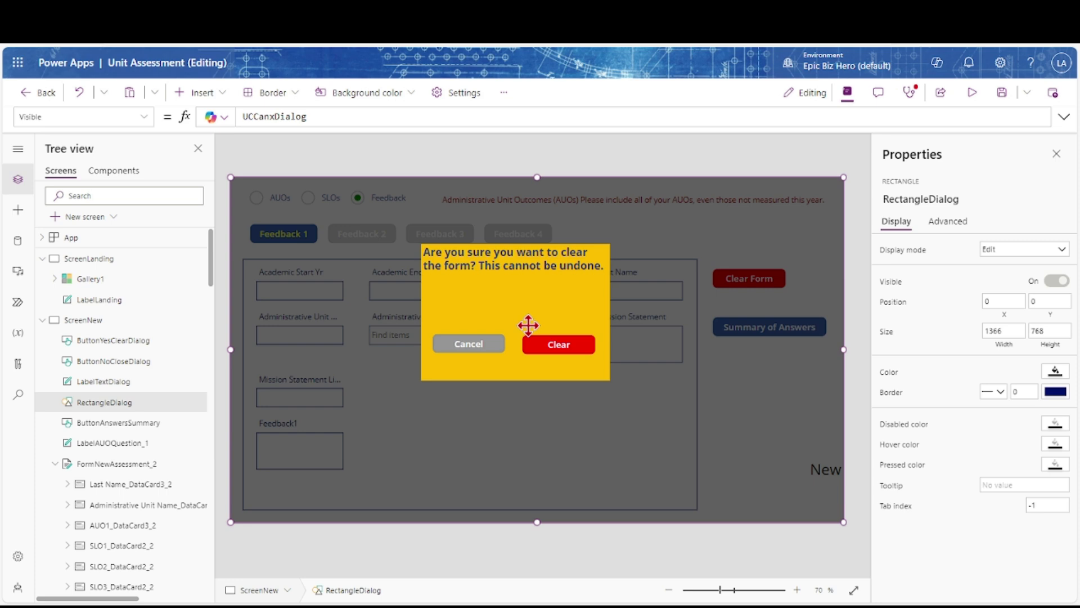
# Append '; ResetForm(FormNewAssessment_2)' to ButtonYesClearDialog's OnSelect formula and preview the app
pyautogui.click(542, 351)
pyautogui.click(144, 117)
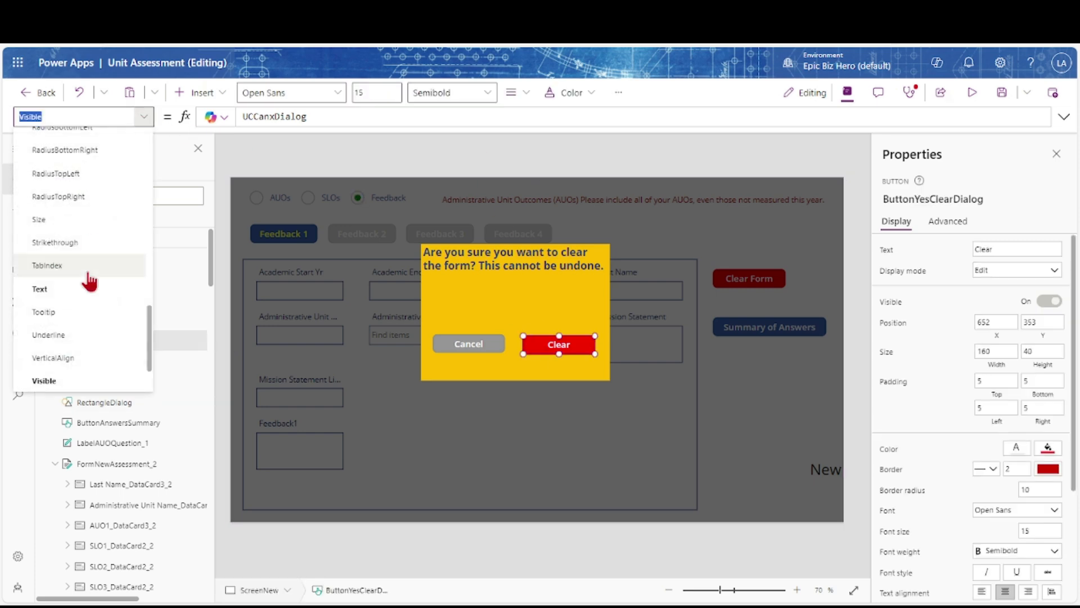
pyautogui.scroll(3, 87, 274)
pyautogui.click(67, 210)
pyautogui.click(458, 117)
pyautogui.write(';')
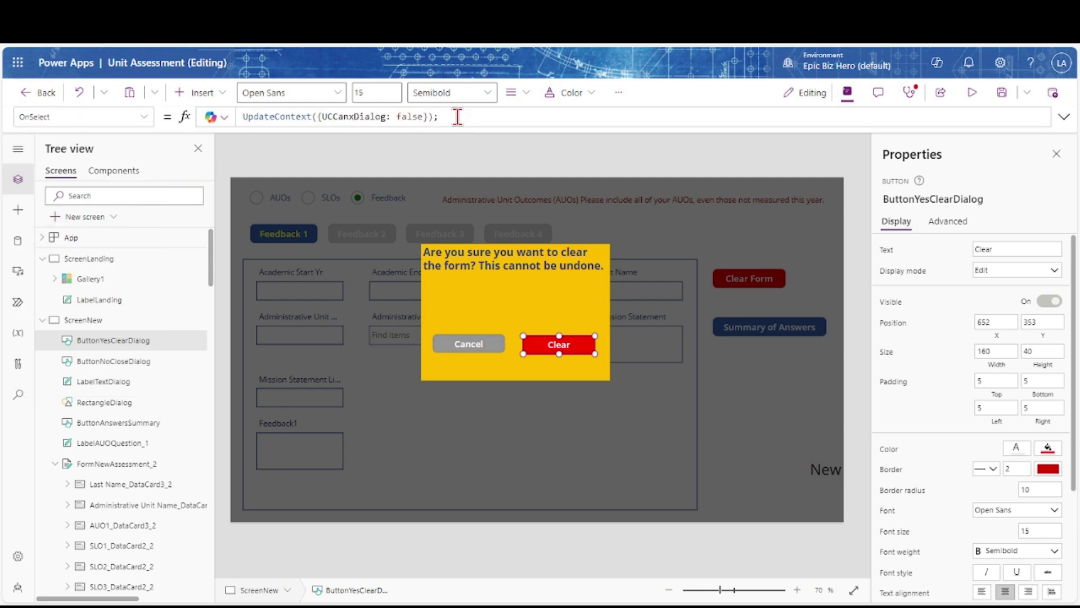
pyautogui.write(' ResetForm(Form')
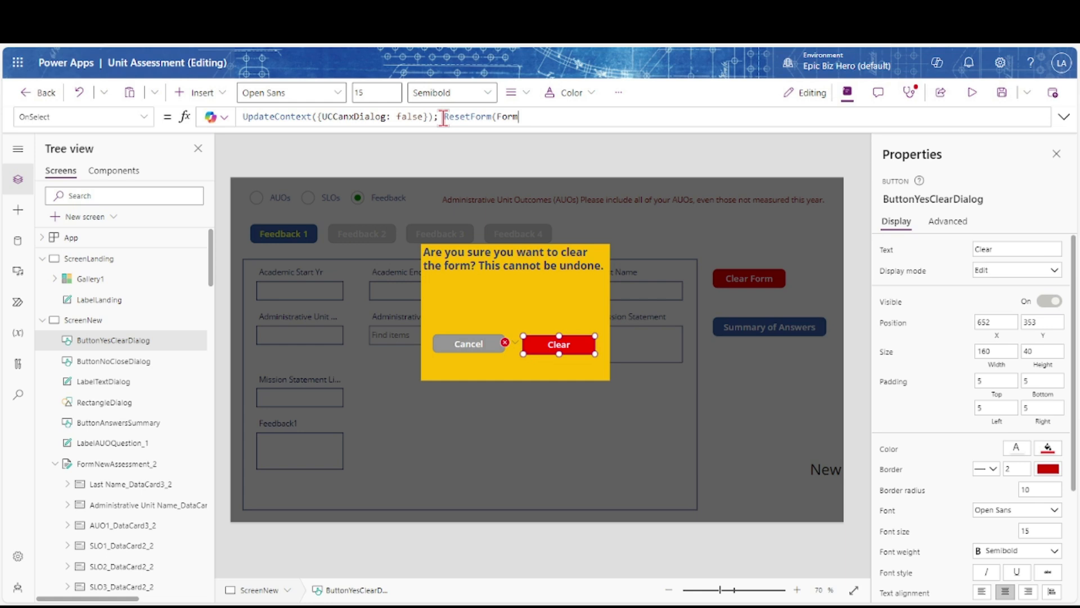
pyautogui.write('NewAssessment_2')
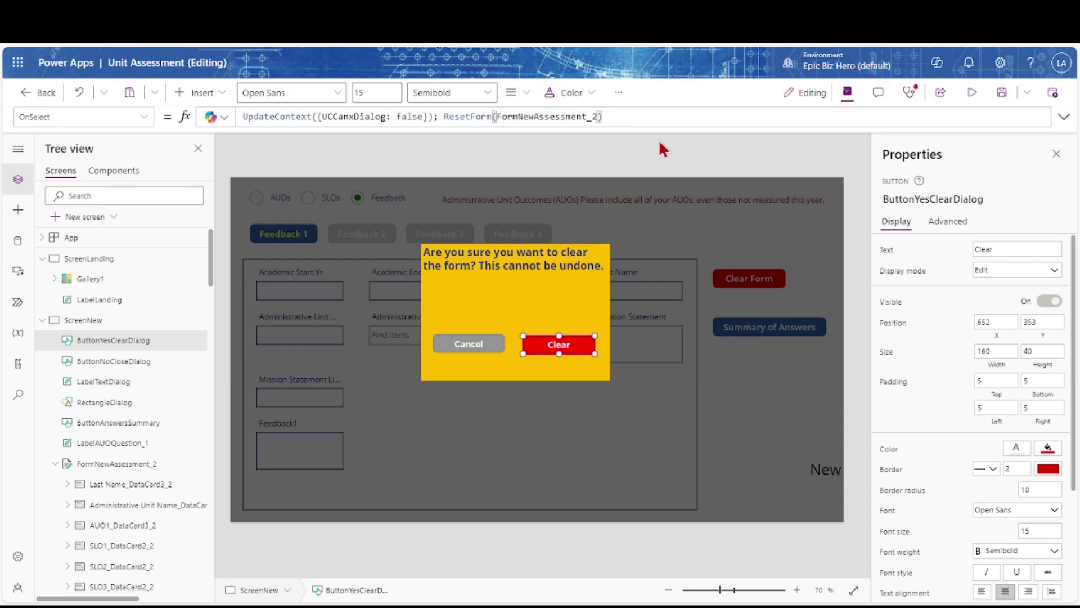
pyautogui.click(972, 93)
# In preview, cancel the clear dialog and enter academic years 2021 and 2022
pyautogui.click(472, 335)
pyautogui.click(235, 261)
pyautogui.click(177, 145)
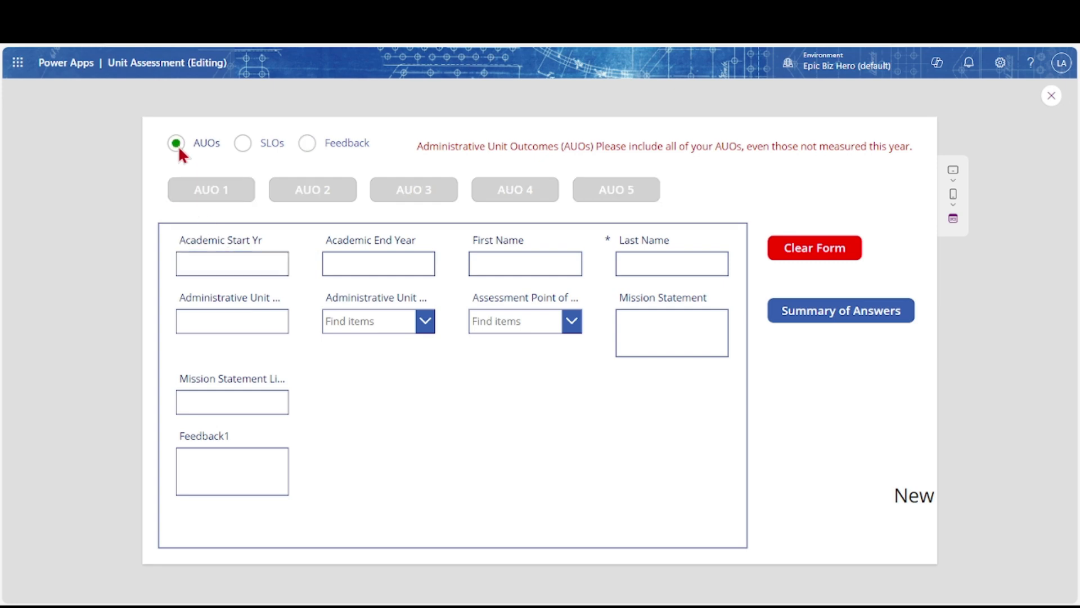
pyautogui.click(198, 192)
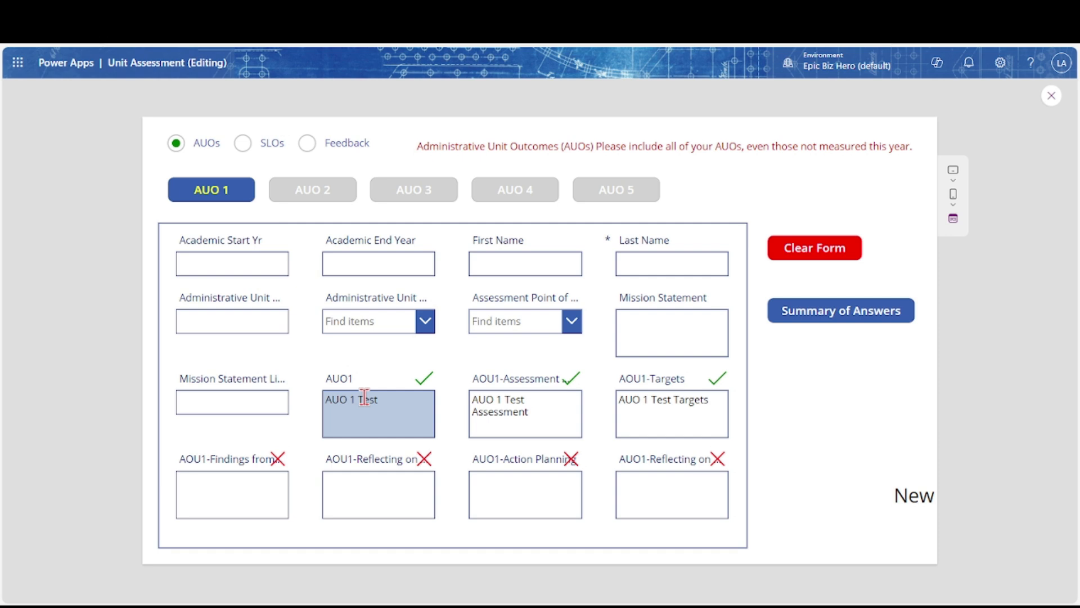
pyautogui.write('2021')
pyautogui.press('Tab')
pyautogui.write('2022')
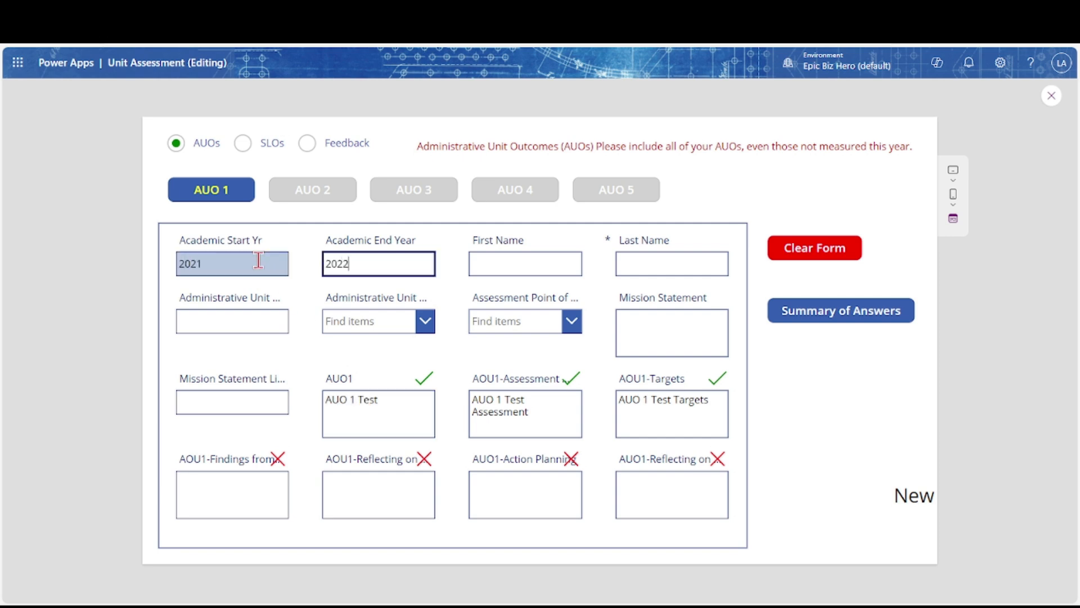
# Enter a test first and last name, then clear the whole form and confirm
pyautogui.click(495, 261)
pyautogui.press('Tab')
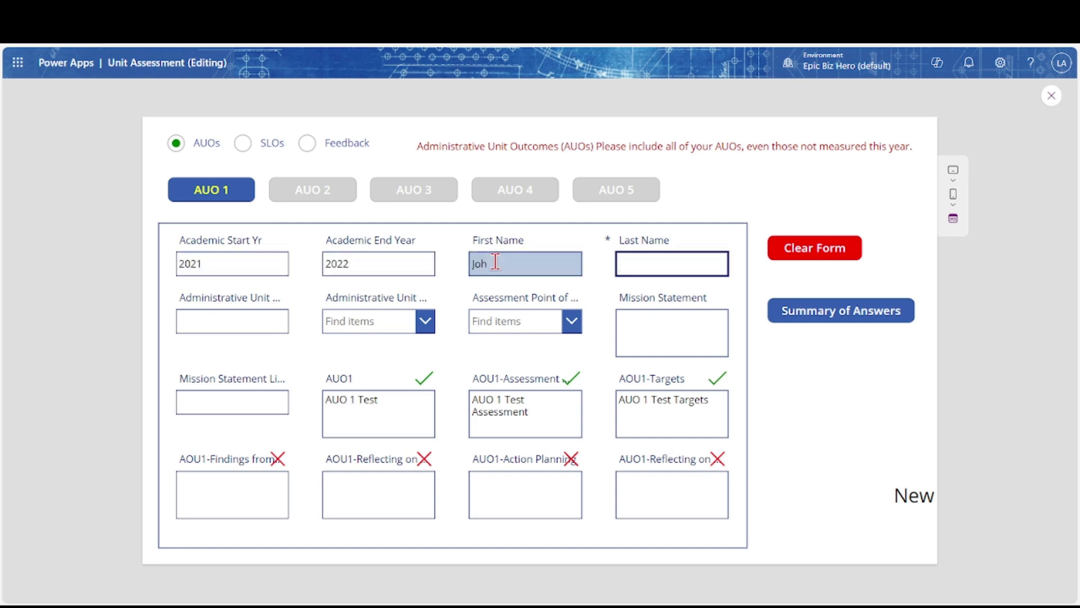
pyautogui.click(806, 253)
pyautogui.click(556, 335)
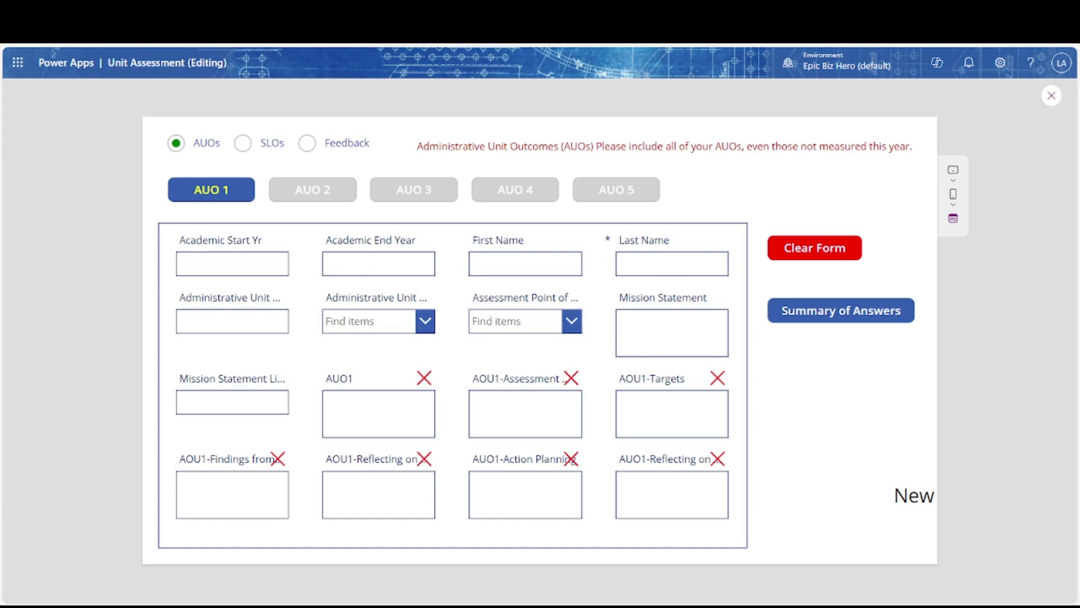
# Fill the three AUO 1 answers with test text, try Summary of Answers, and exit preview
pyautogui.click(350, 417)
pyautogui.write('AUO 1 Test')
pyautogui.press('Tab')
pyautogui.write('AUO 1 Test Assessmen')
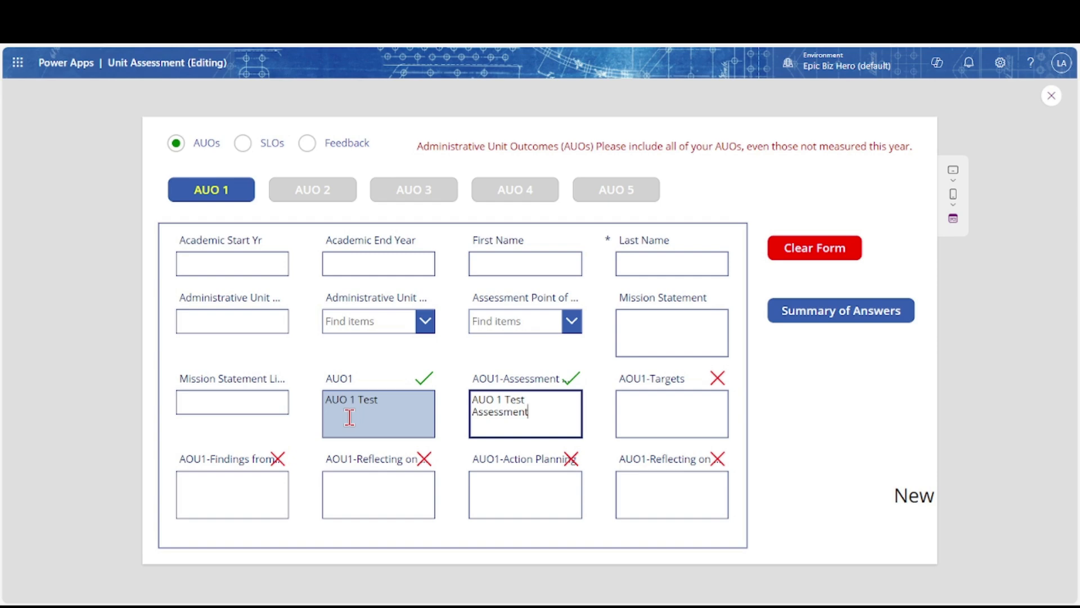
pyautogui.press('Tab')
pyautogui.press('Tab')
pyautogui.write('AUO')
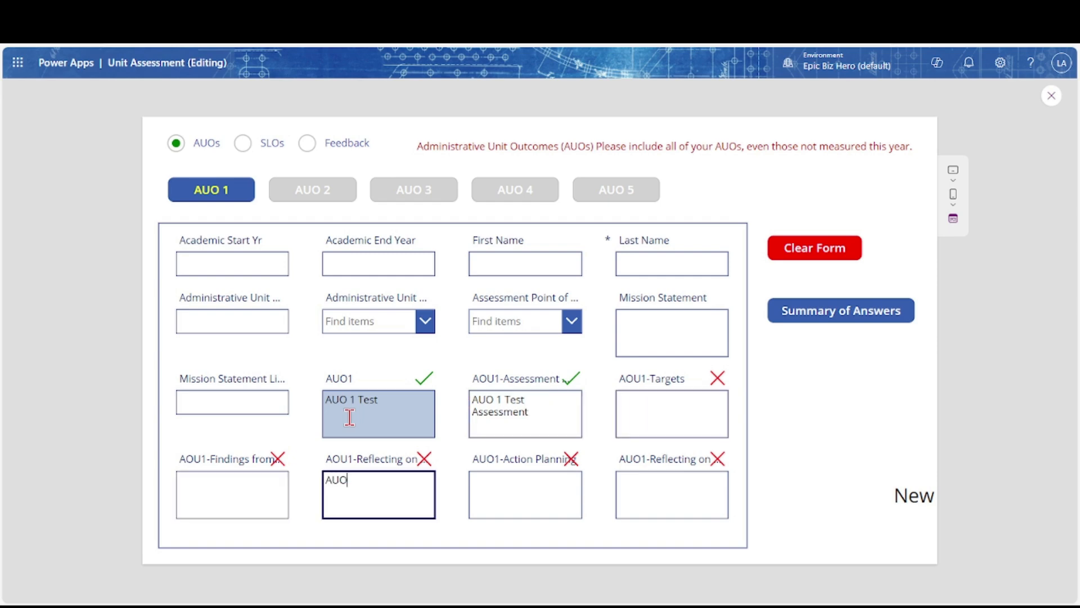
pyautogui.write(' 1 Test Reflecting')
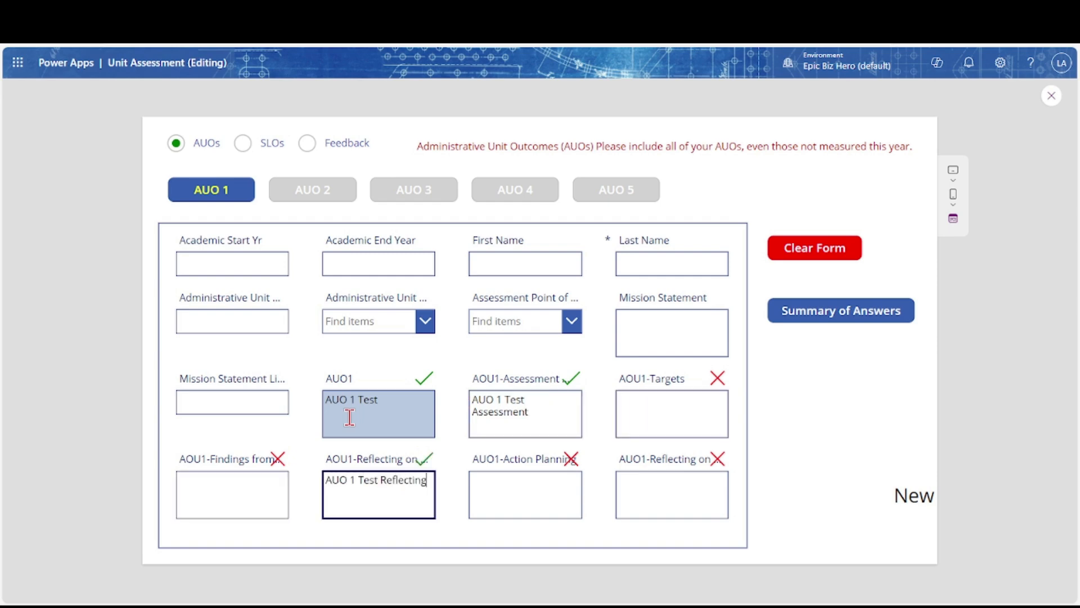
pyautogui.click(836, 326)
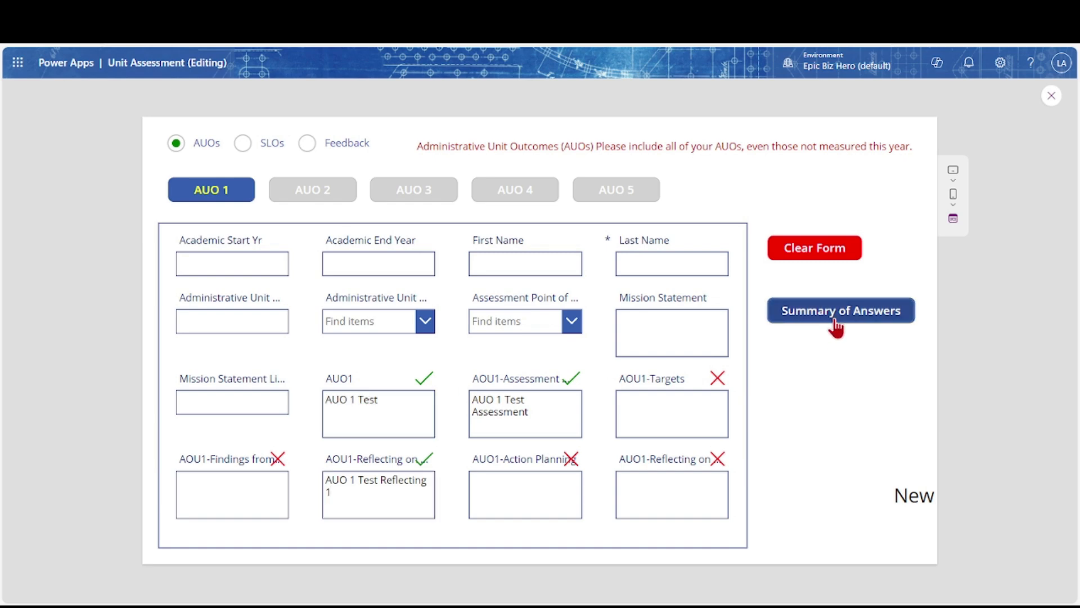
pyautogui.click(1052, 96)
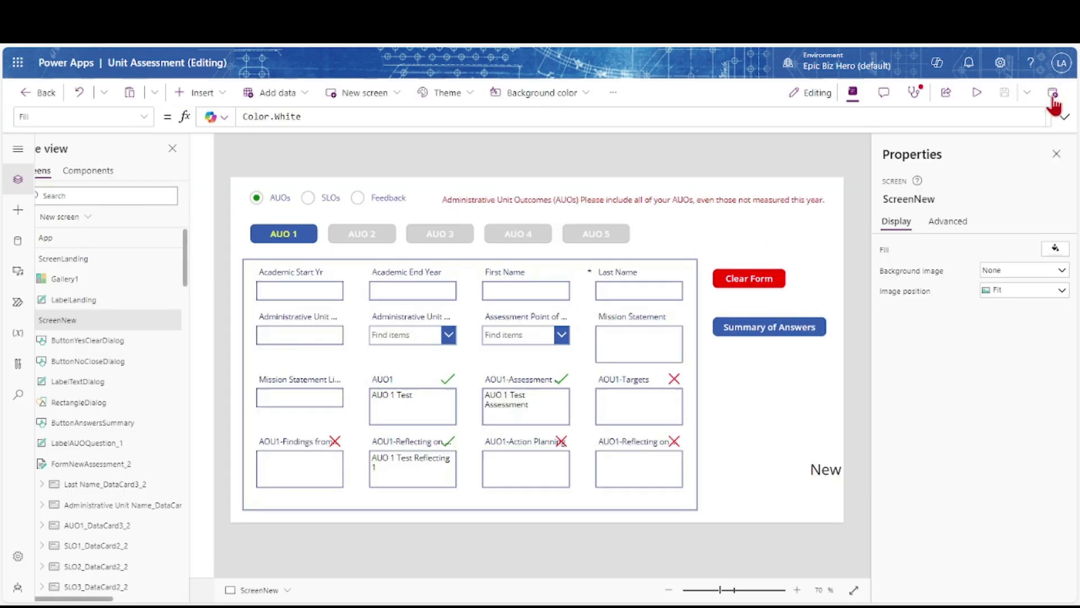
# Set ButtonAnswersSummary's OnSelect to Navigate(ScreenNewSummary, ScreenTransition.Fade) and test it in preview
pyautogui.click(766, 332)
pyautogui.click(144, 118)
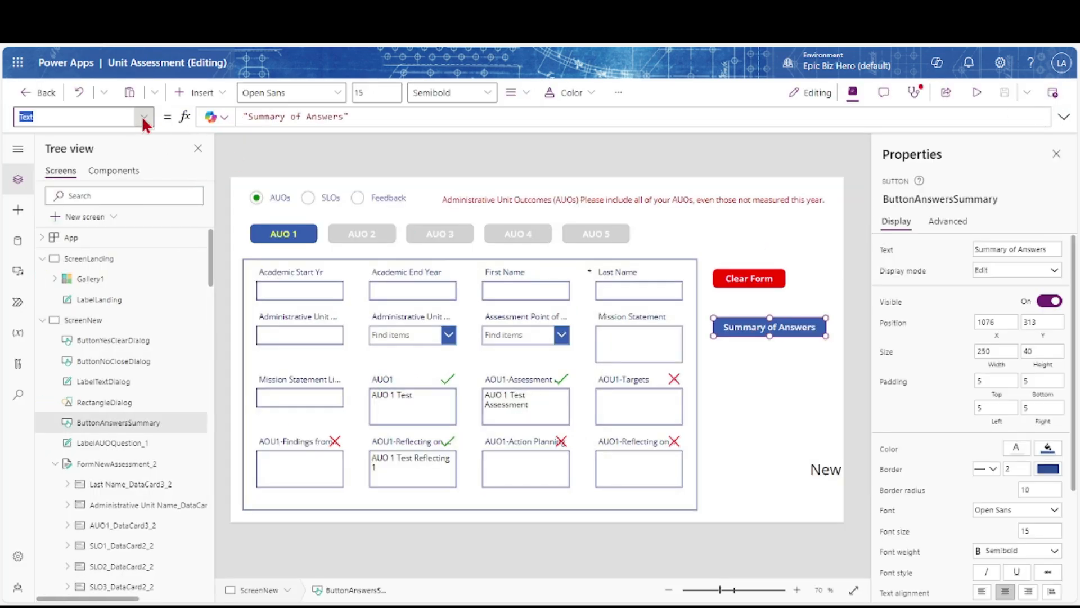
pyautogui.scroll(2, 83, 262)
pyautogui.click(55, 172)
pyautogui.moveTo(277, 116); pyautogui.dragTo(234, 115)
pyautogui.write('Navigate(ScreenNewSummary, ScreenTransition.Fade)')
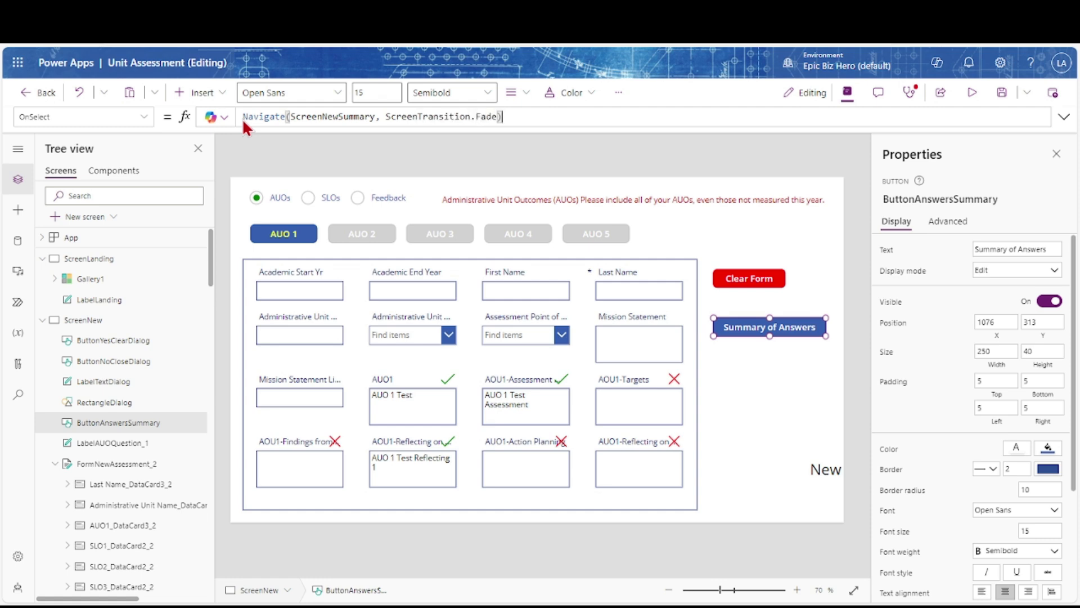
pyautogui.click(971, 93)
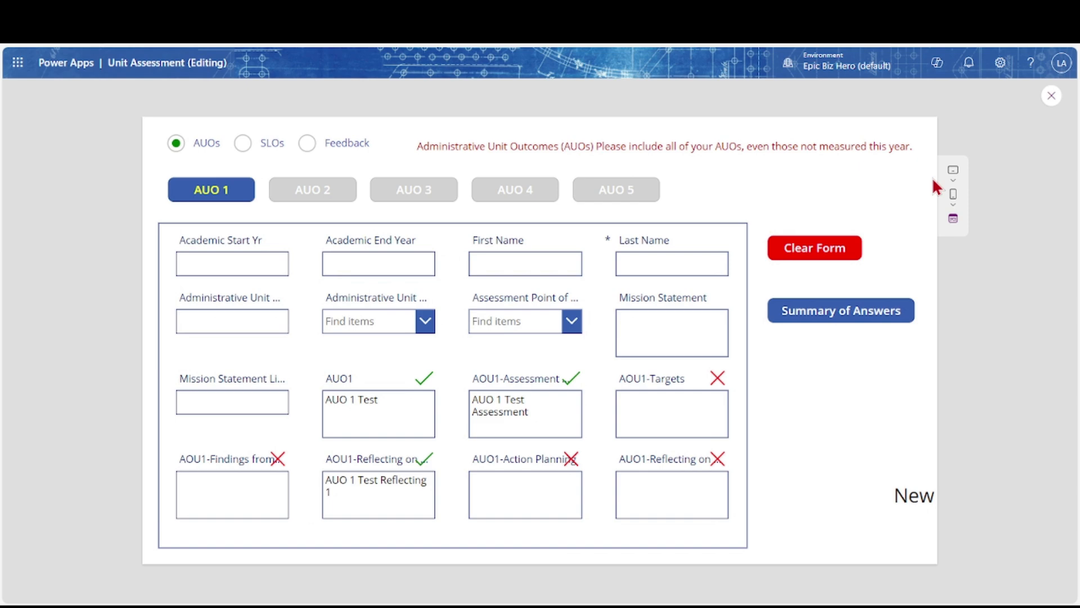
pyautogui.click(819, 320)
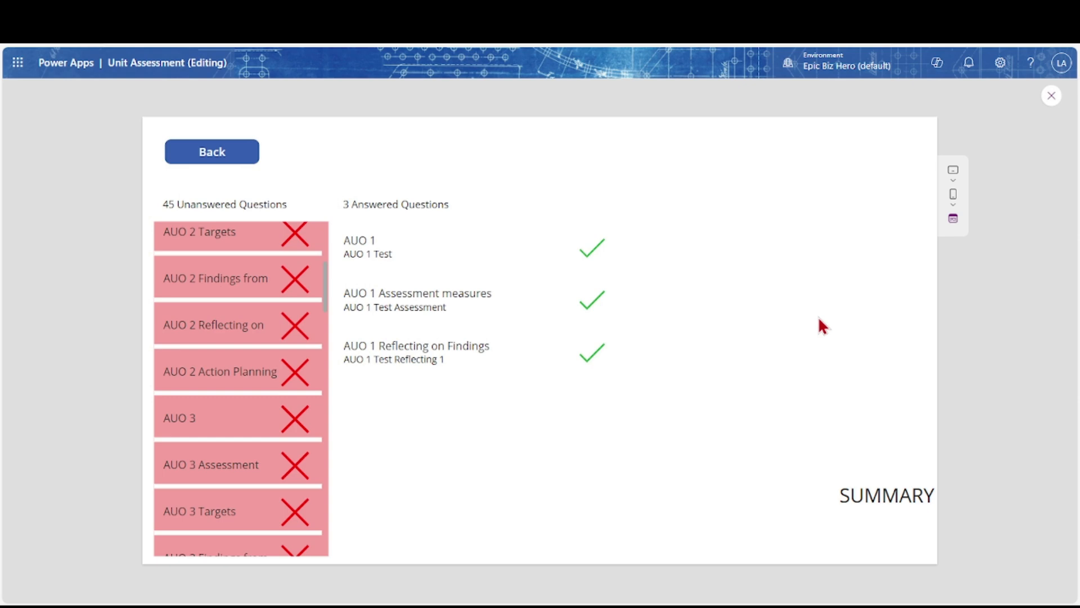
# Replace the Back button's false OnSelect with Navigate(ScreenNew, ScreenTransition.Fade) and test navigating both ways
pyautogui.click(1051, 96)
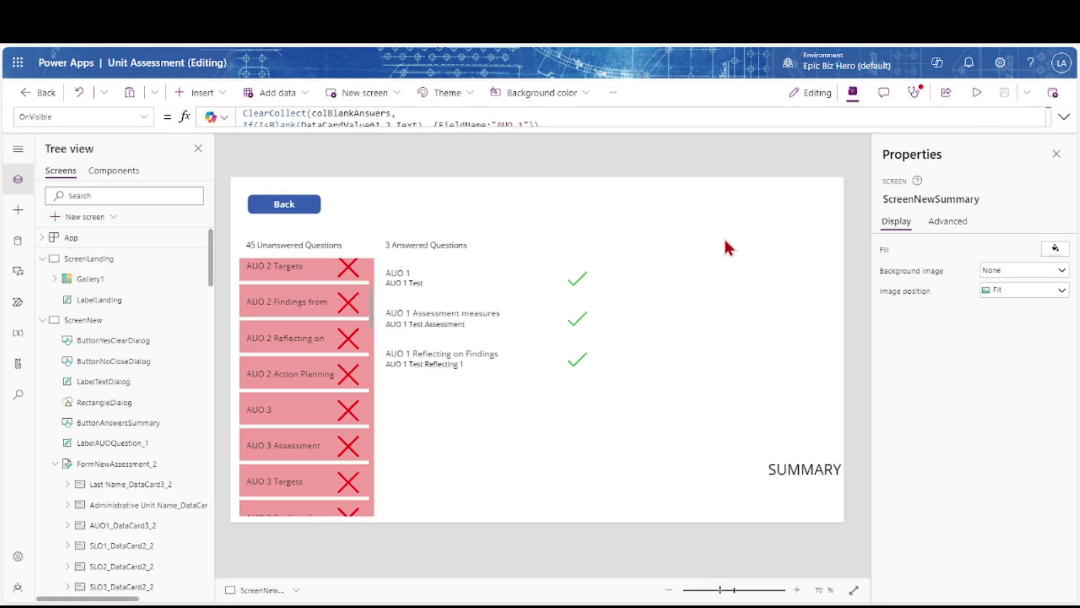
pyautogui.click(268, 214)
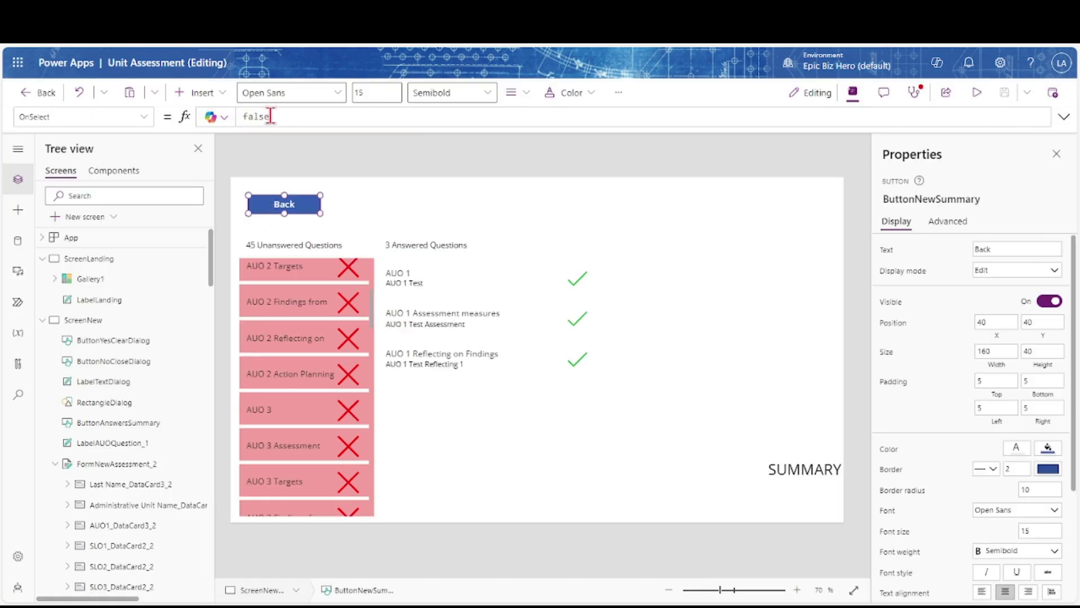
pyautogui.doubleClick(250, 117)
pyautogui.write('Navigate(')
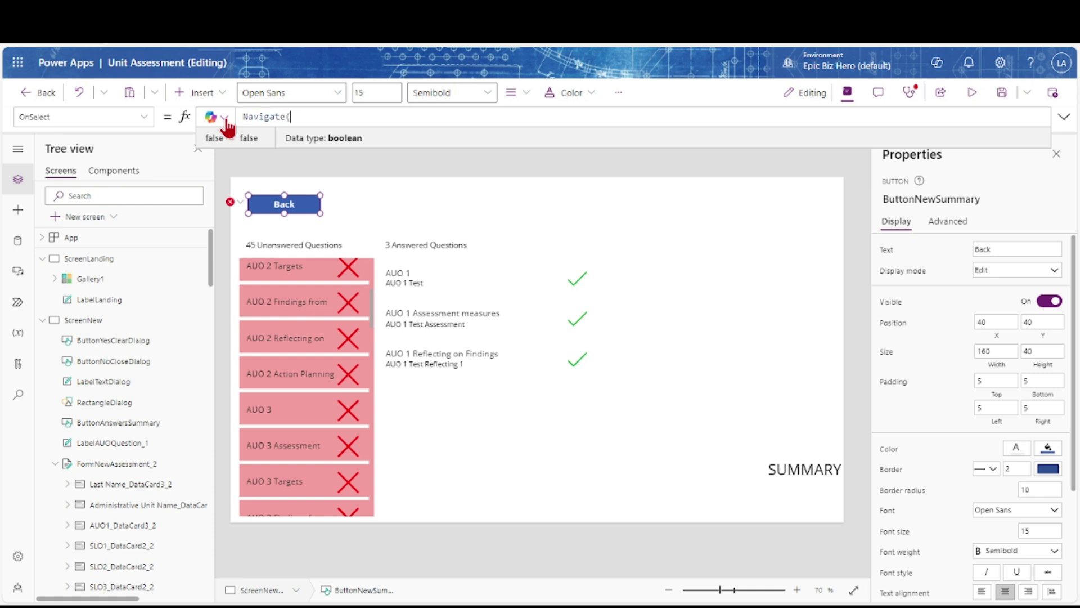
pyautogui.write('ScreenNew, ScreenTransition.Fade)')
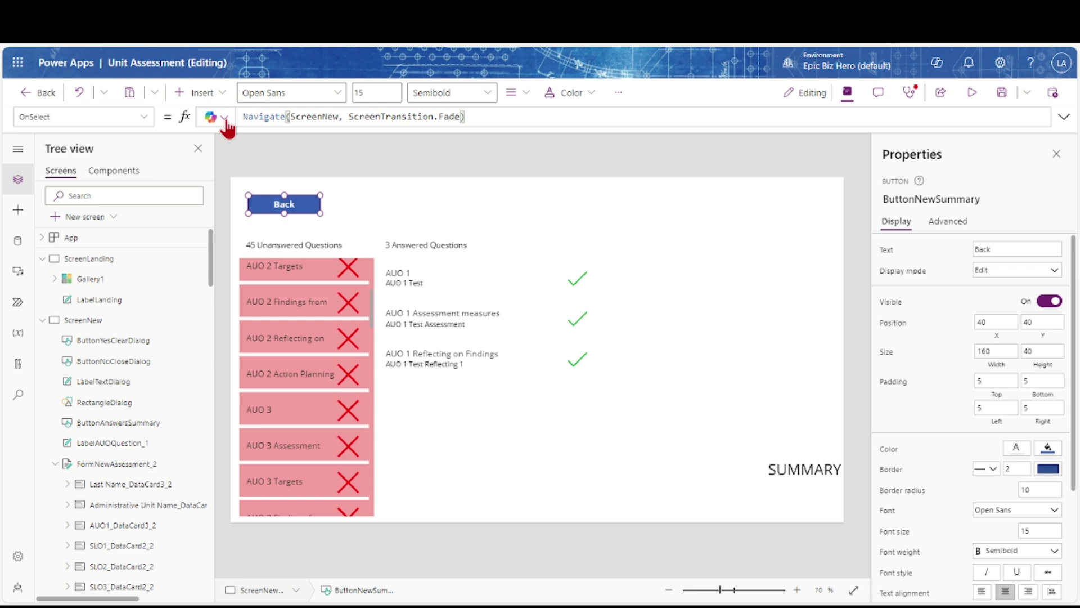
pyautogui.keyDown('alt'); pyautogui.click(282, 206); pyautogui.keyUp('alt')
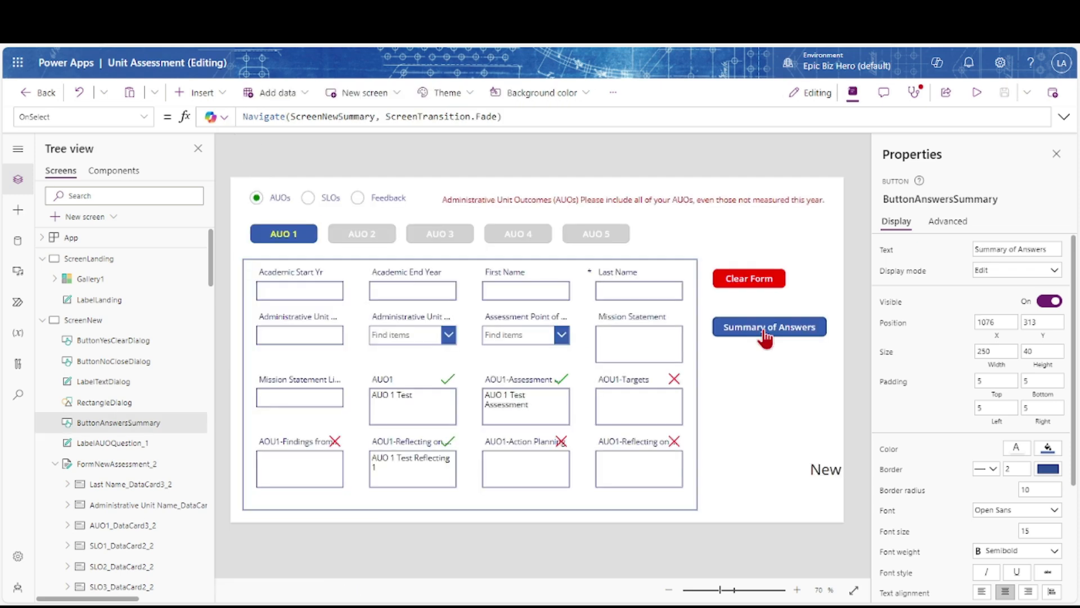
pyautogui.keyDown('alt'); pyautogui.click(764, 333); pyautogui.keyUp('alt')
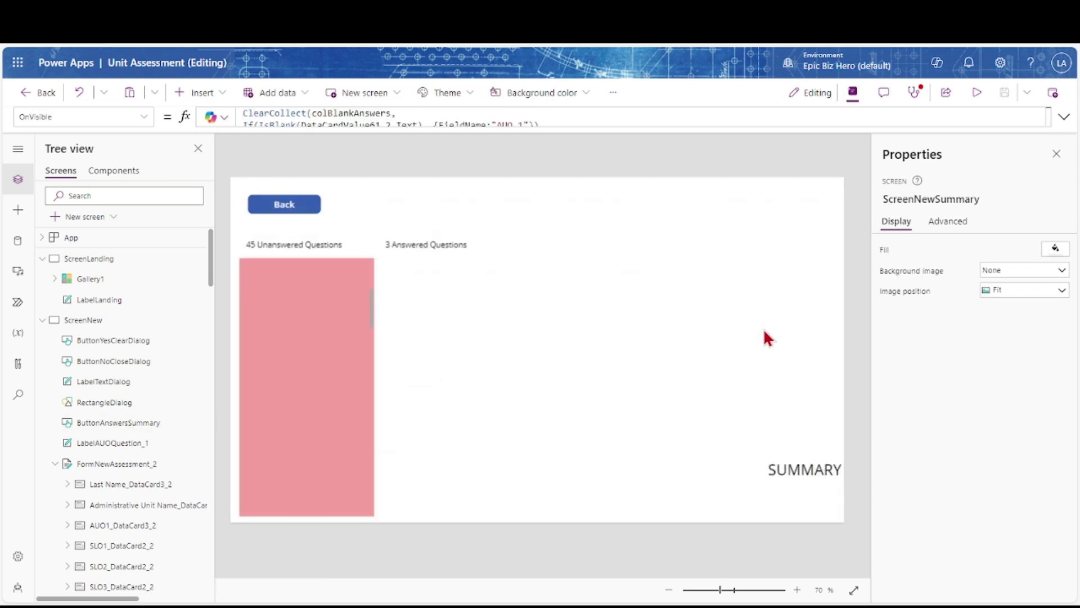
# Insert a button beside Back on the summary screen and name it ButtonSubmitForm
pyautogui.click(198, 92)
pyautogui.click(205, 296)
pyautogui.moveTo(276, 214); pyautogui.dragTo(378, 209)
pyautogui.click(930, 202)
pyautogui.write('ButtonSubmitForm')
pyautogui.press('Return')
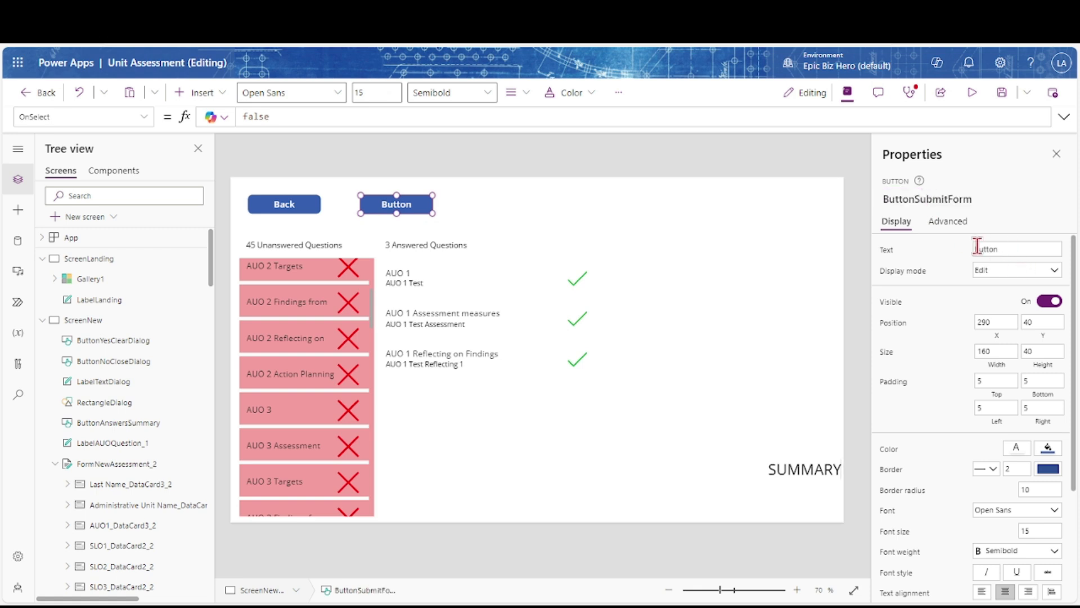
# Caption it 'Submit Answers' with X 350 and width 250, then select the unanswered-count expression
pyautogui.click(977, 248)
pyautogui.write('Submit Answers')
pyautogui.press('Tab')
pyautogui.press('Tab')
pyautogui.press('Tab')
pyautogui.write('350')
pyautogui.press('Tab')
pyautogui.press('Tab')
pyautogui.write('250')
pyautogui.press('Tab')
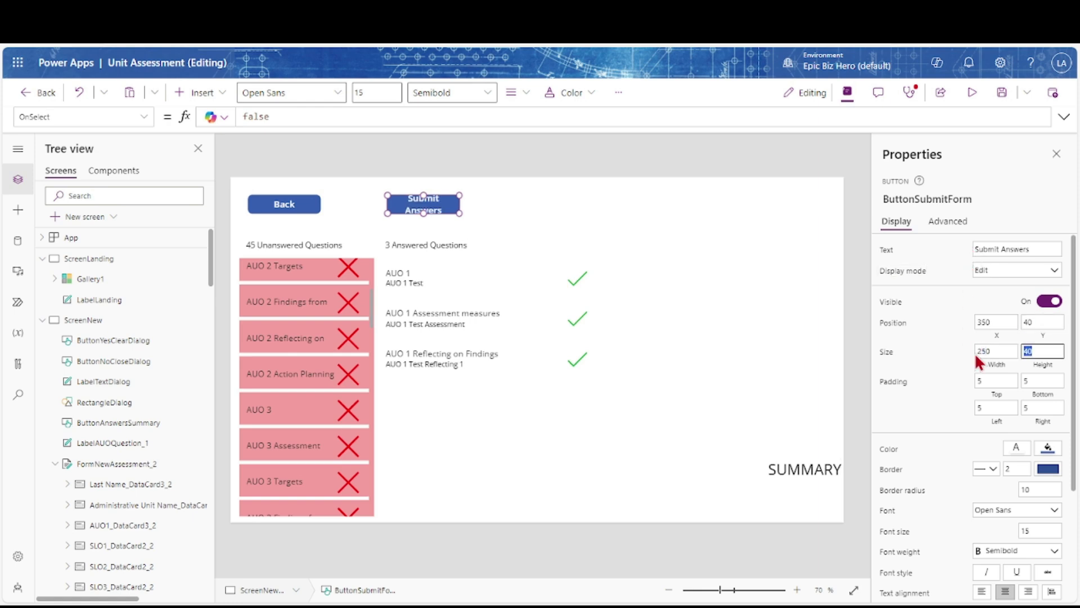
pyautogui.click(312, 242)
pyautogui.moveTo(440, 117); pyautogui.dragTo(229, 117)
pyautogui.hotkey('ctrl', 'c')
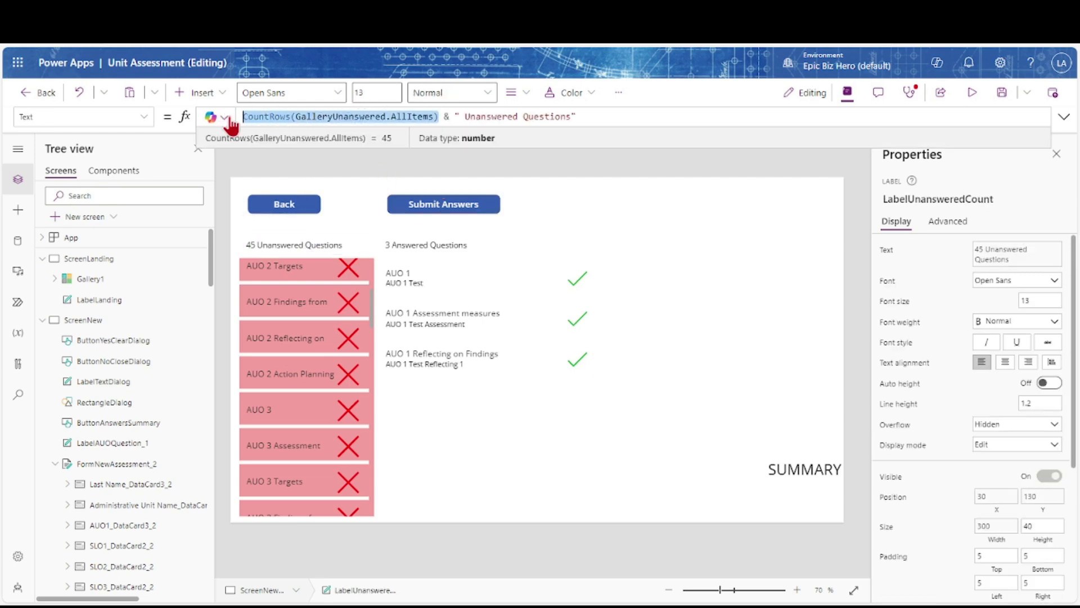
# Set ButtonSubmitForm's DisplayMode to If(CountRows(GalleryUnanswered.AllItems) >0, DisplayMode.Disabled, DisplayMode.Edit)
pyautogui.click(438, 213)
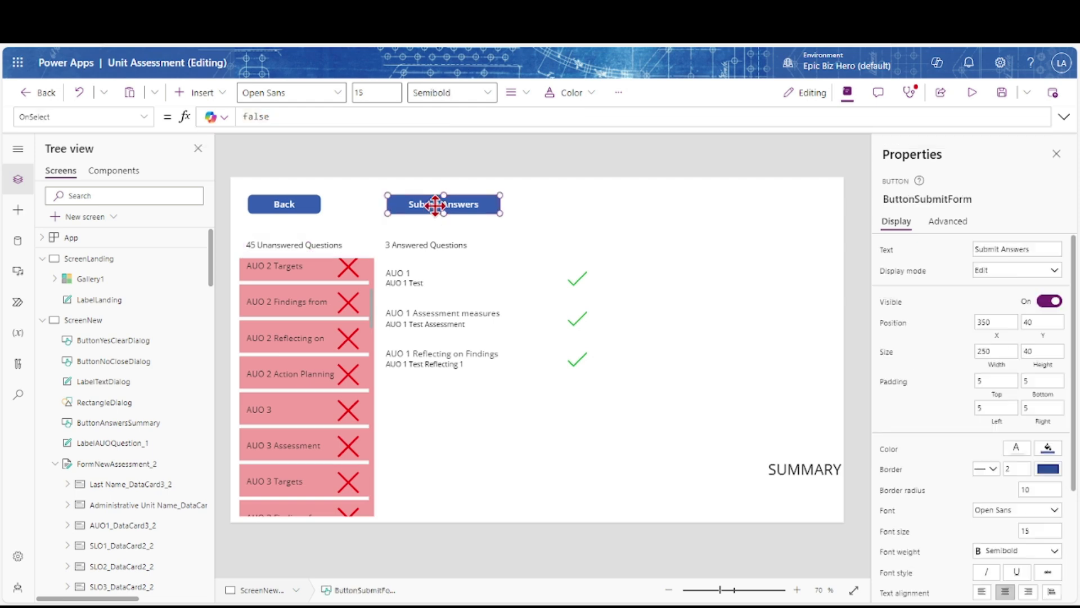
pyautogui.click(890, 275)
pyautogui.click(545, 122)
pyautogui.press('Home')
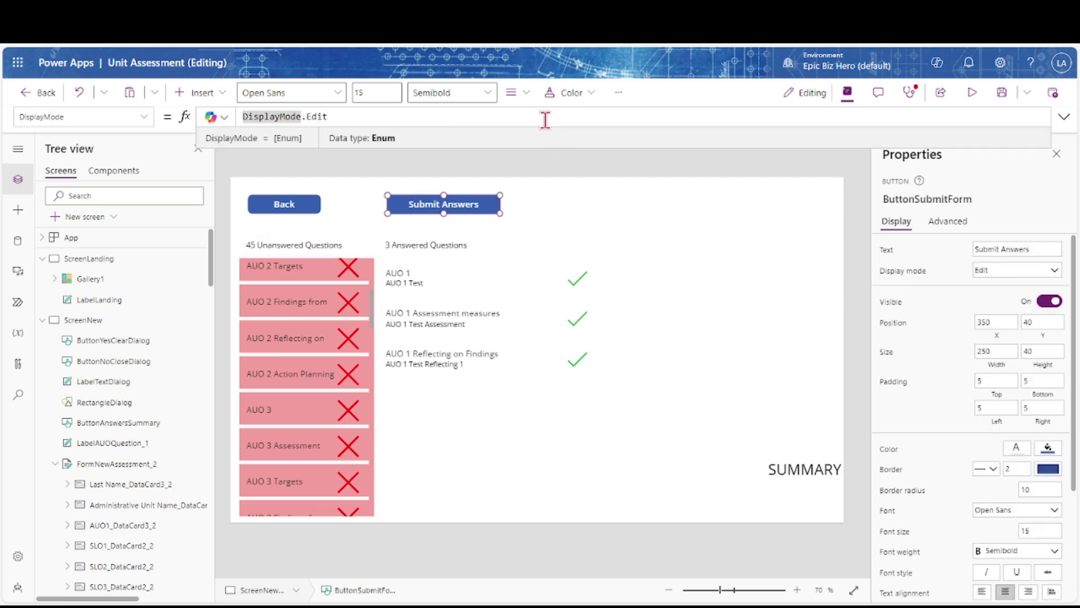
pyautogui.write('If(')
pyautogui.hotkey('ctrl', 'v')
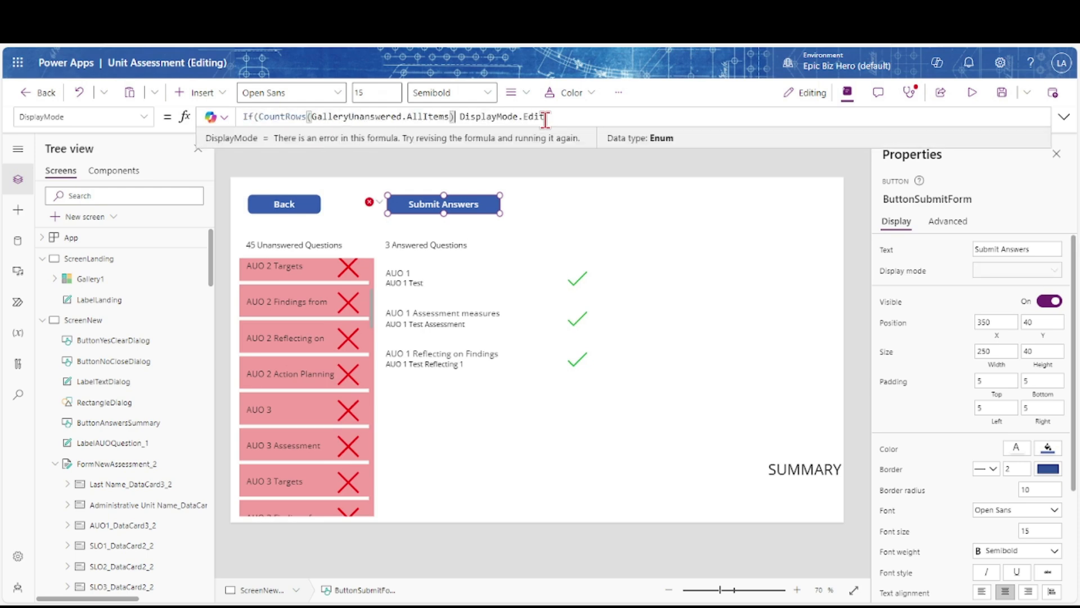
pyautogui.write('>0, ')
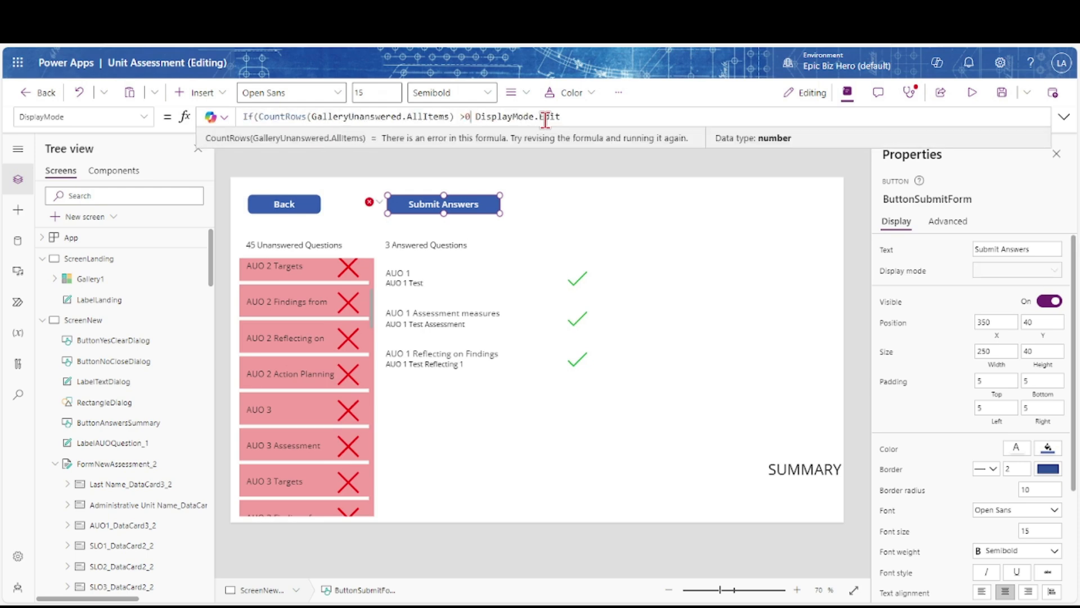
pyautogui.write('DisplayMode.Dis')
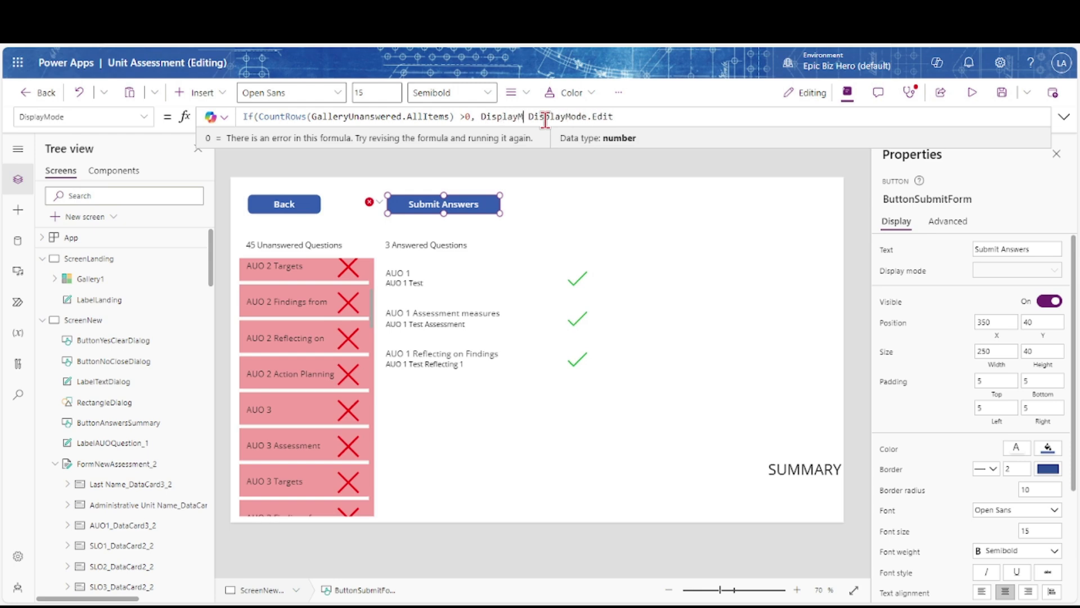
pyautogui.write('abled,')
pyautogui.press('End')
pyautogui.write(')')
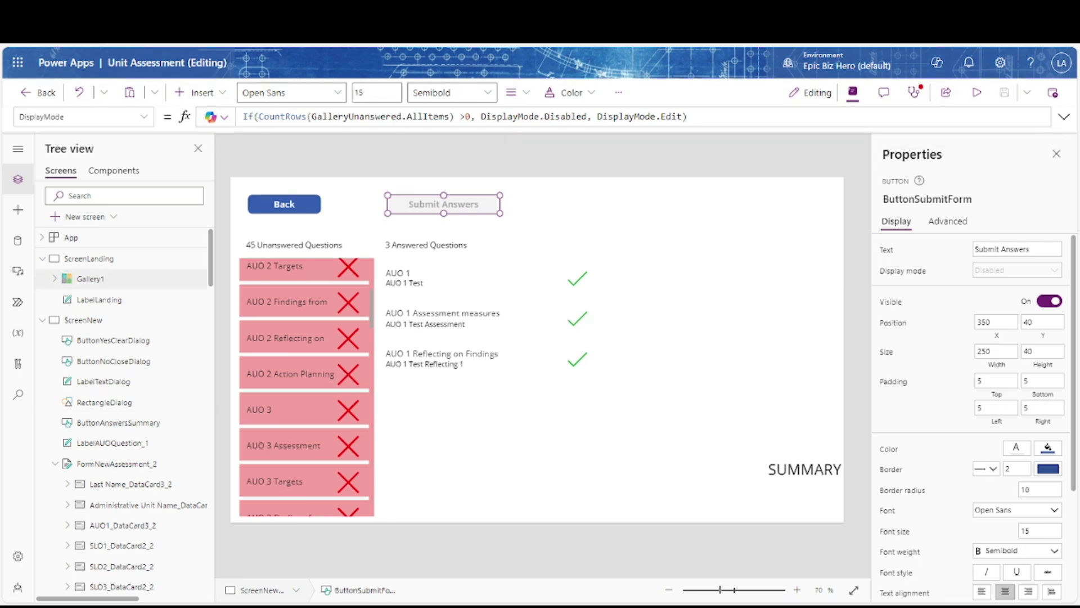
pyautogui.click(144, 118)
pyautogui.scroll(-5, 89, 287)
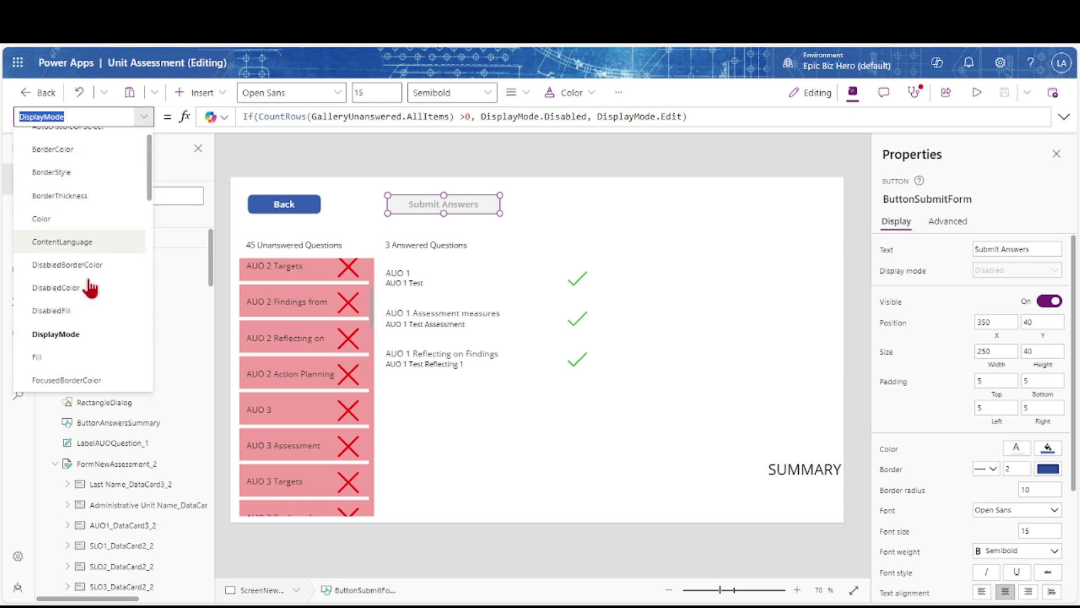
# Replace Submit Answers' OnSelect false with SubmitForm, ResetForm and Navigate(ScreenSuccess, ScreenTransition.Fade)
pyautogui.click(85, 284)
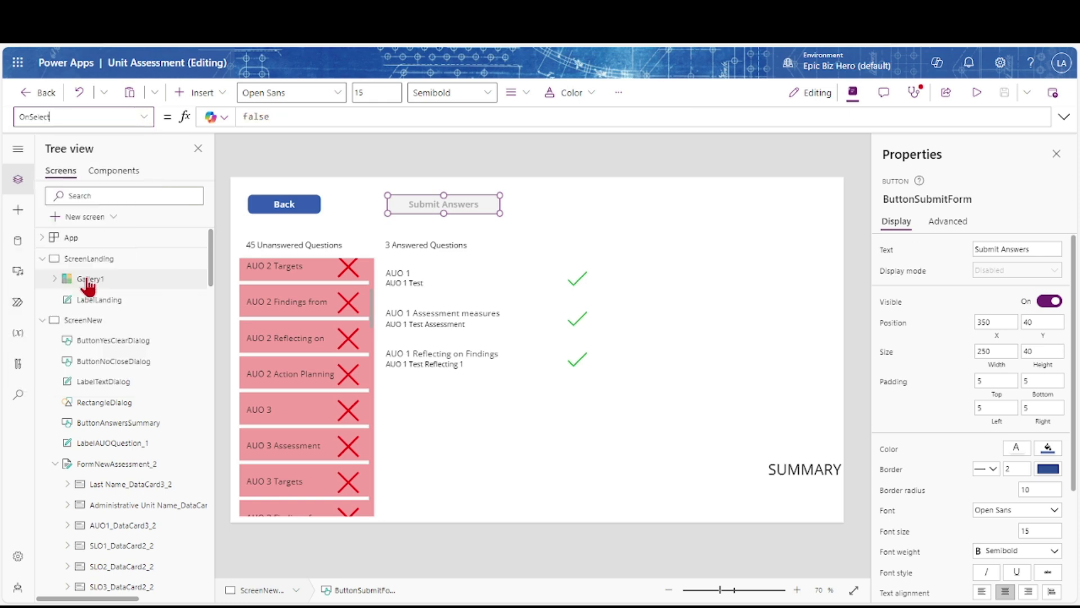
pyautogui.click(329, 121)
pyautogui.press('BackSpace')
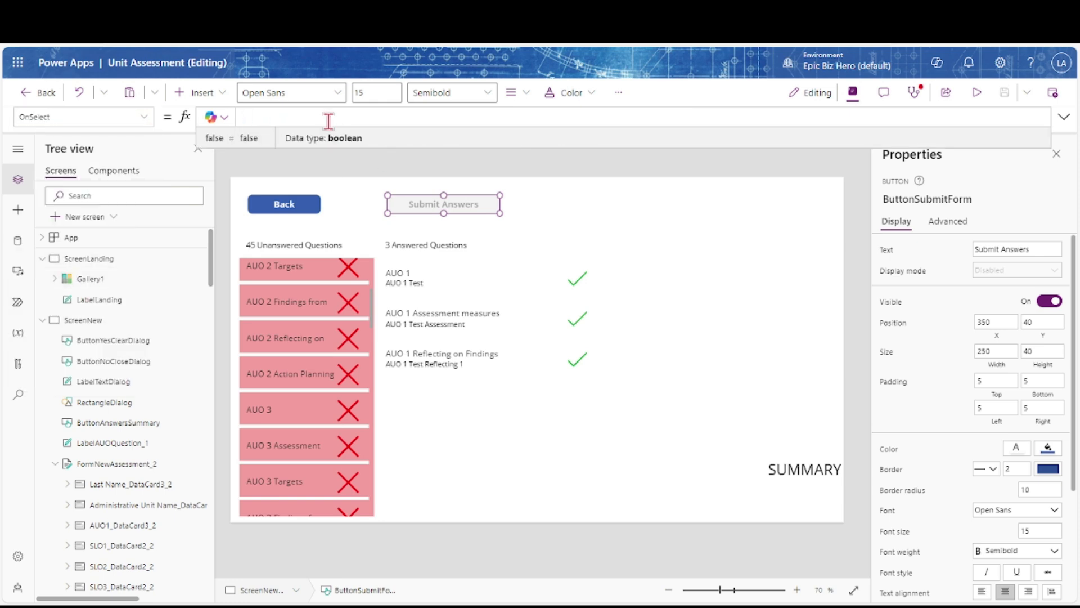
pyautogui.write('SubmitForm(Form')
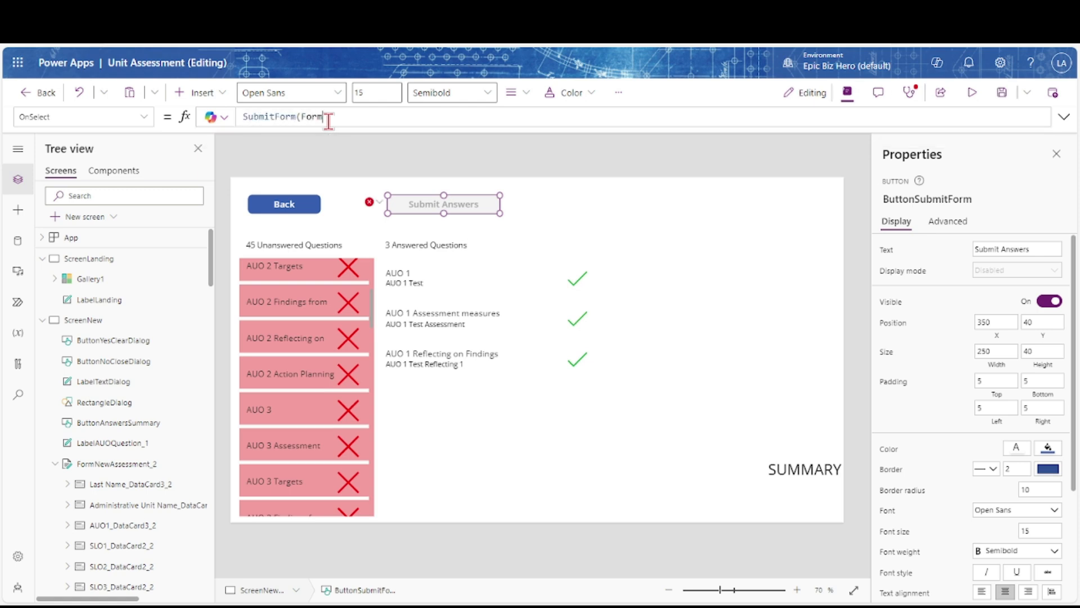
pyautogui.write('NewAssessment); Reset')
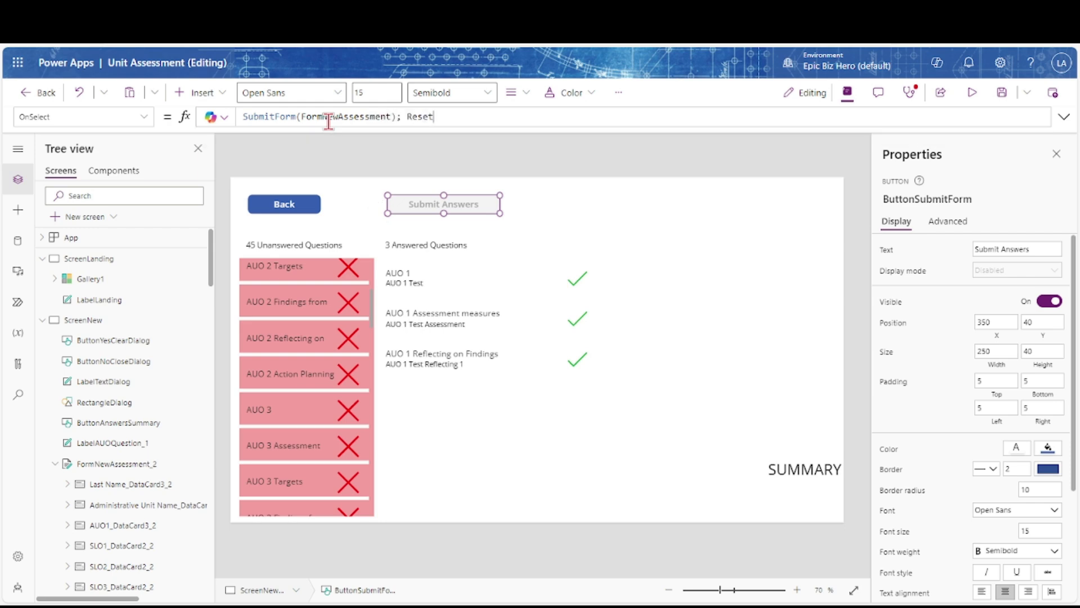
pyautogui.write('Form(FormNewAssessment); ')
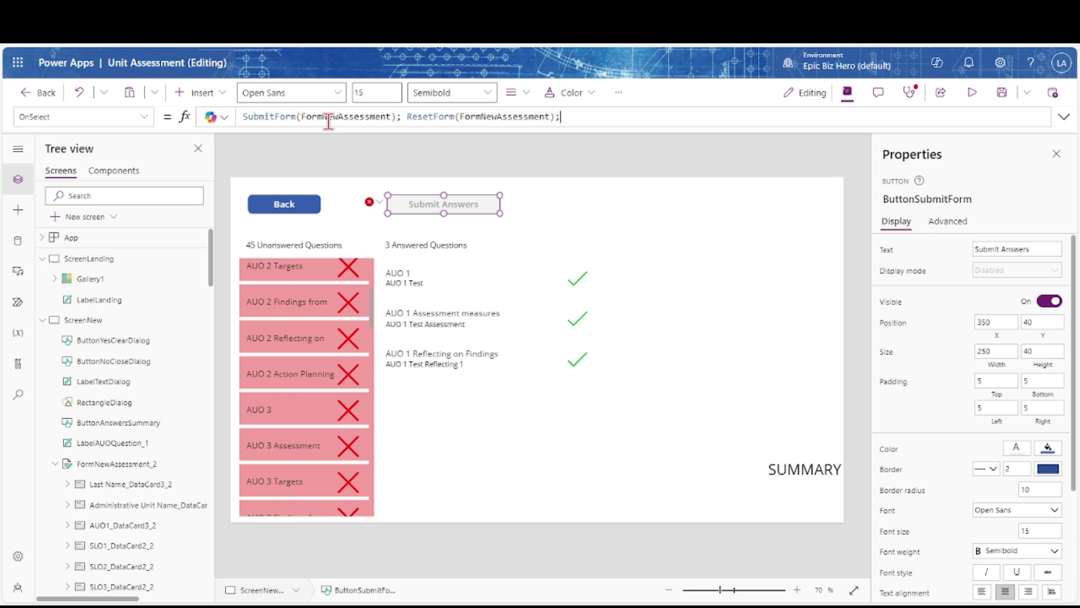
pyautogui.write('Navigate(ScreenSuccess, ScreenTransition.Fade)')
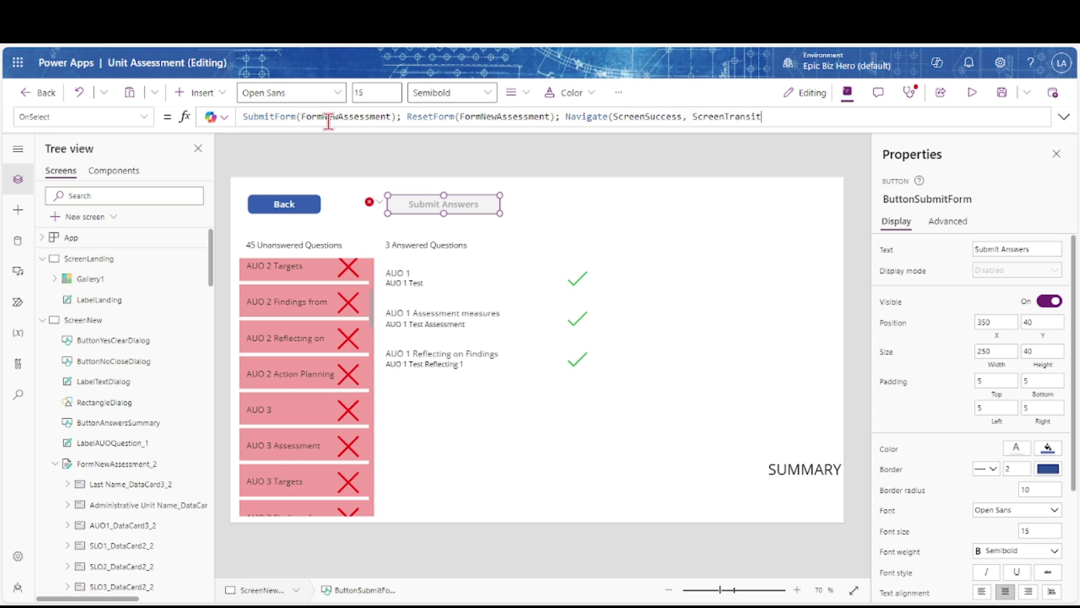
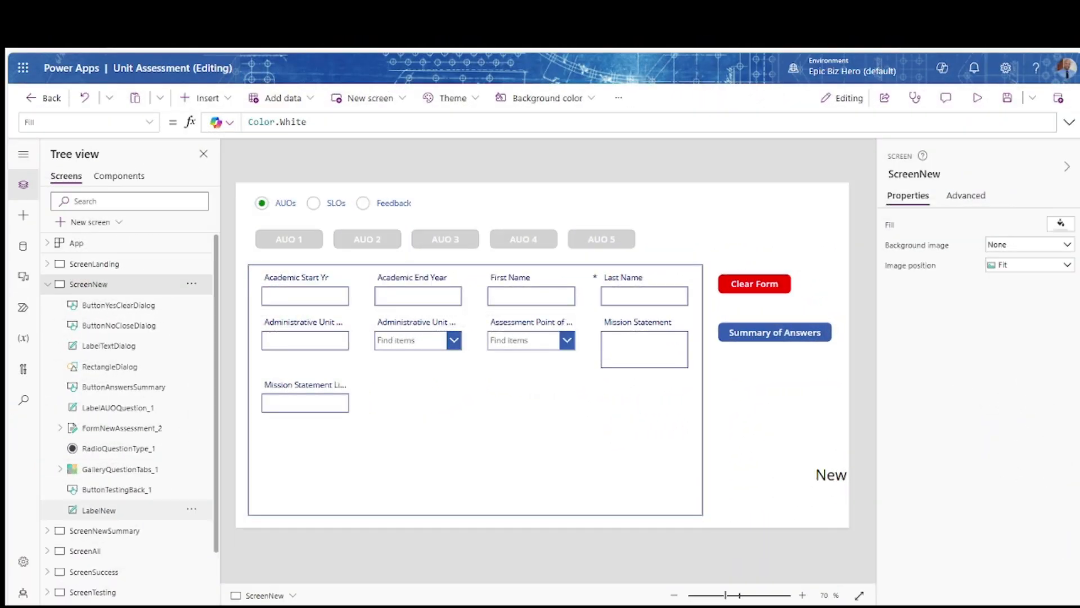
# Move LabelNew to the top, shorten it, and set Width to ScreenNew.Width and X to 0
pyautogui.click(98, 509)
pyautogui.moveTo(624, 325); pyautogui.dragTo(585, 197)
pyautogui.moveTo(618, 249); pyautogui.dragTo(621, 216)
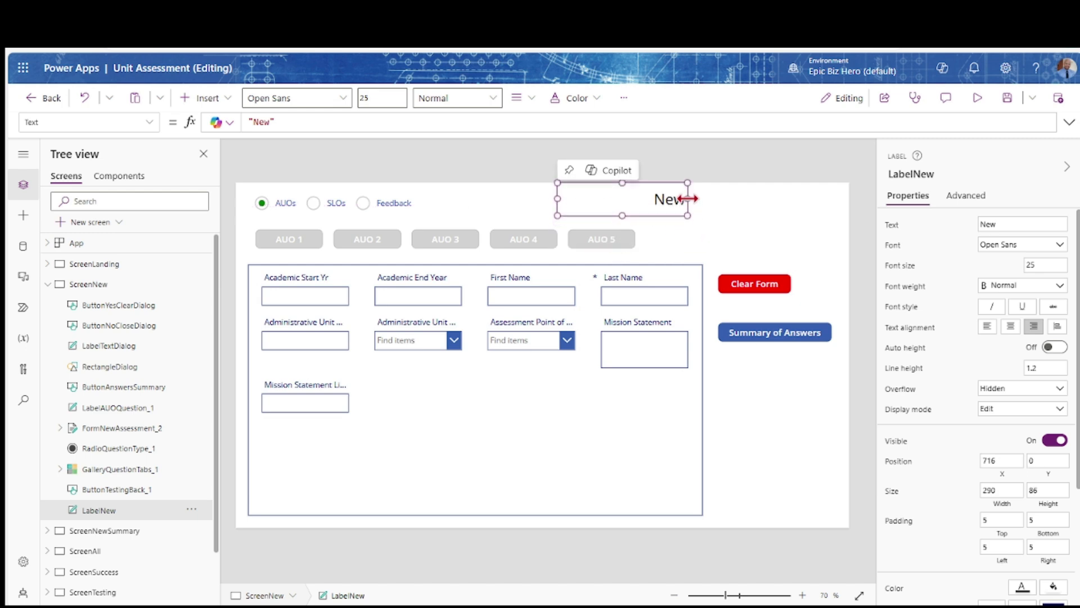
pyautogui.click(1006, 505)
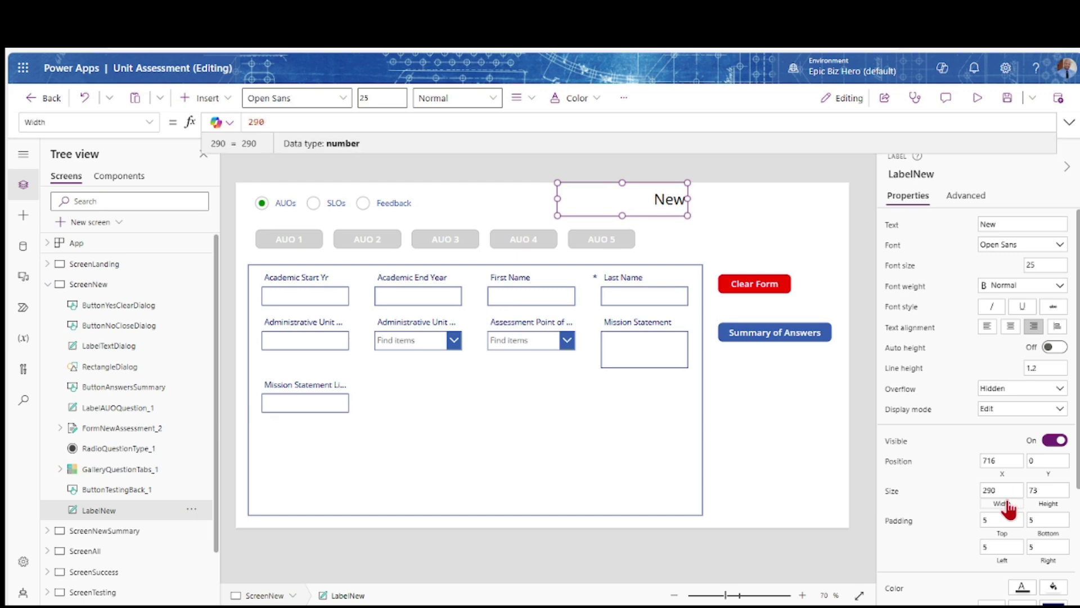
pyautogui.write('ScreenNew.widt')
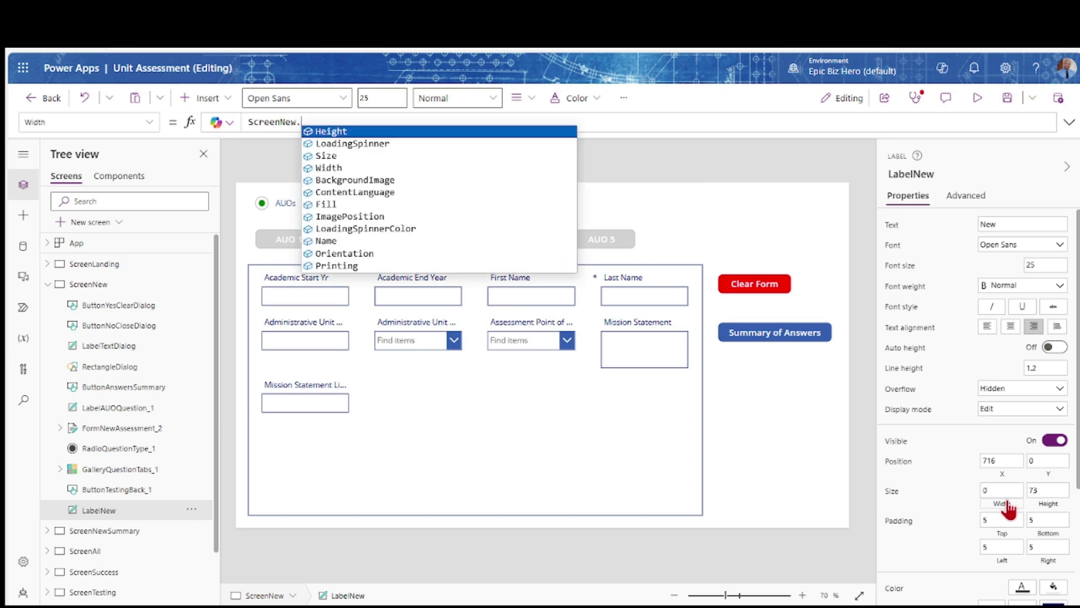
pyautogui.press('Tab')
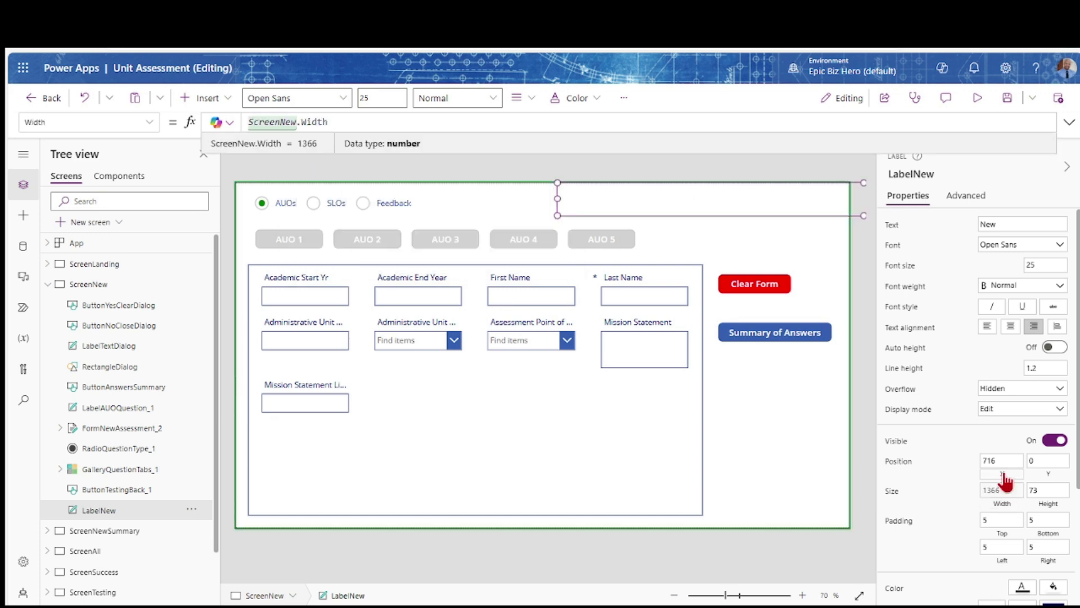
pyautogui.click(1003, 474)
pyautogui.write('0')
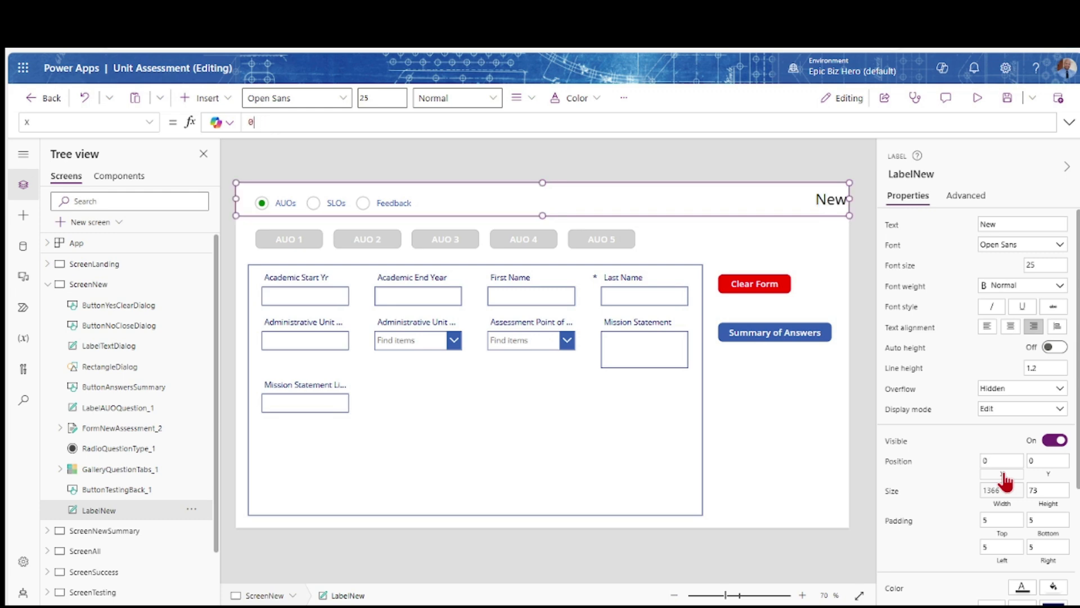
pyautogui.scroll(-2, 989, 466)
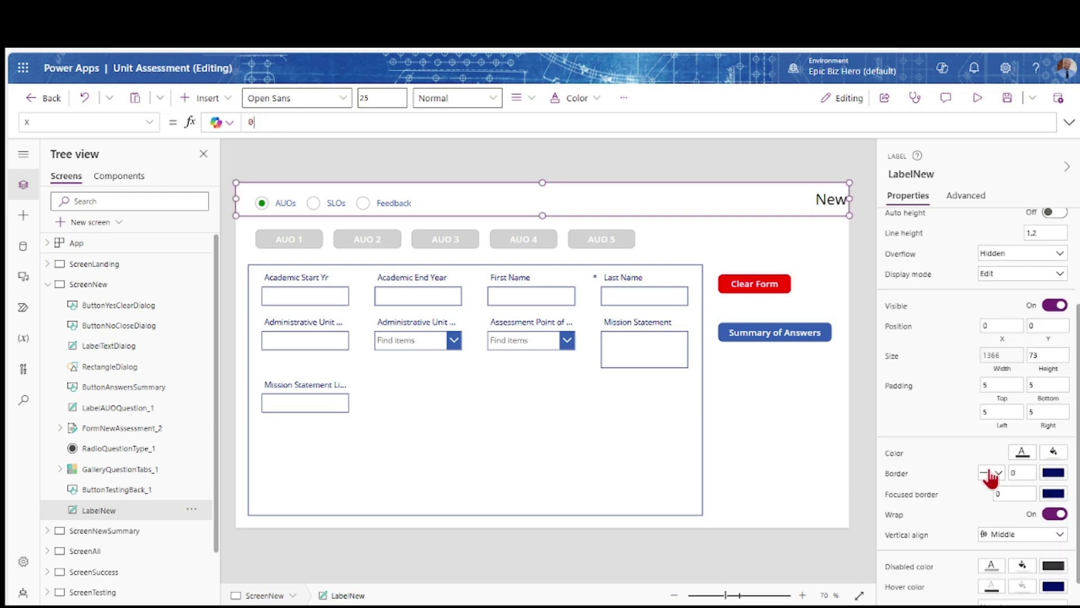
pyautogui.scroll(3, 1019, 453)
# Centre the New label text with a dark navy fill and yellow text colour
pyautogui.click(1010, 328)
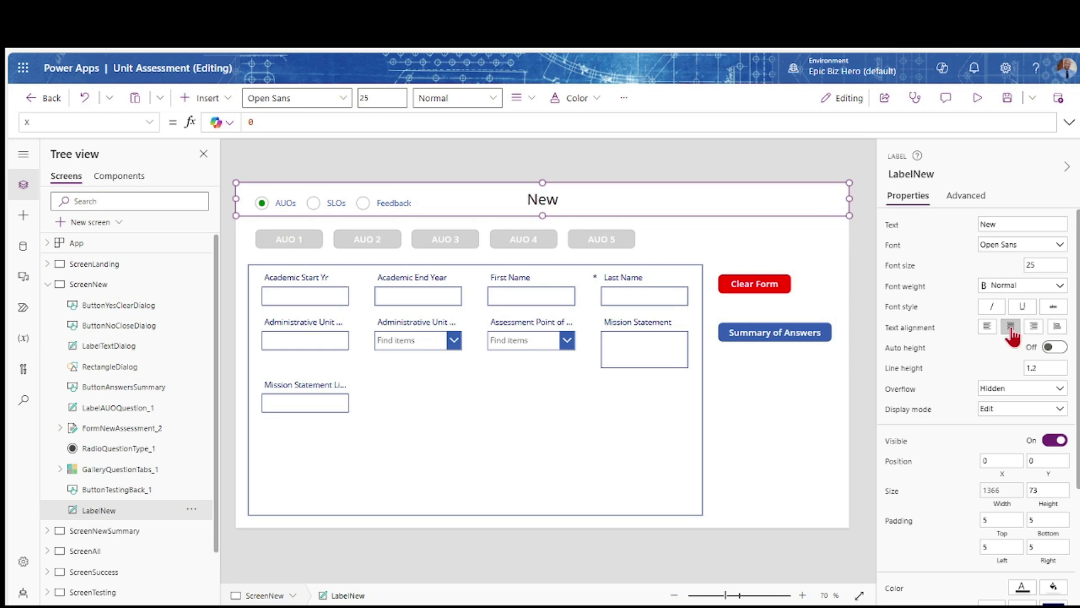
pyautogui.scroll(-3, 895, 419)
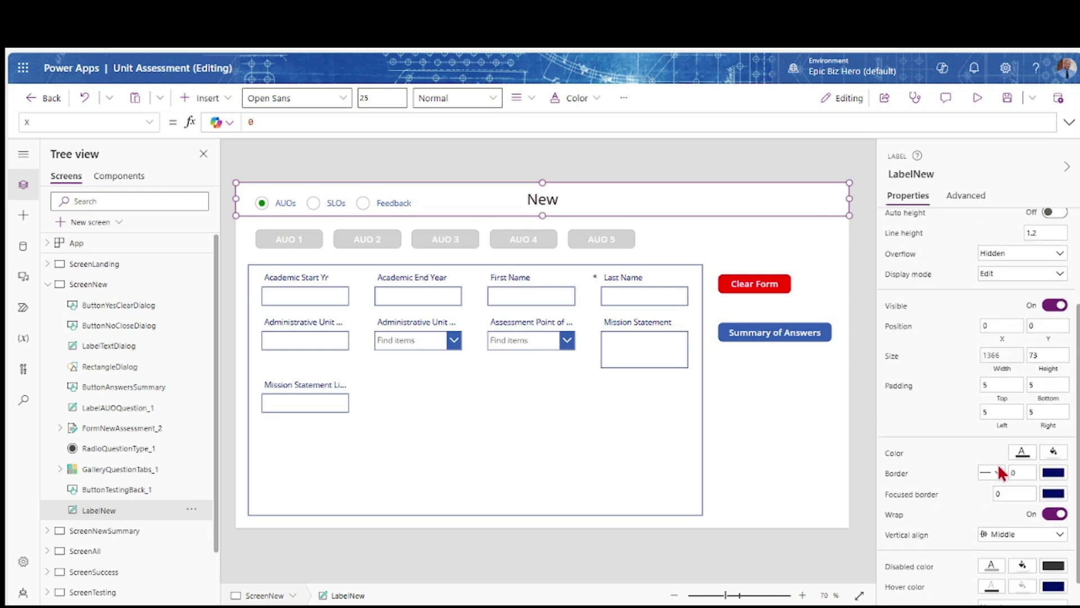
pyautogui.click(1053, 458)
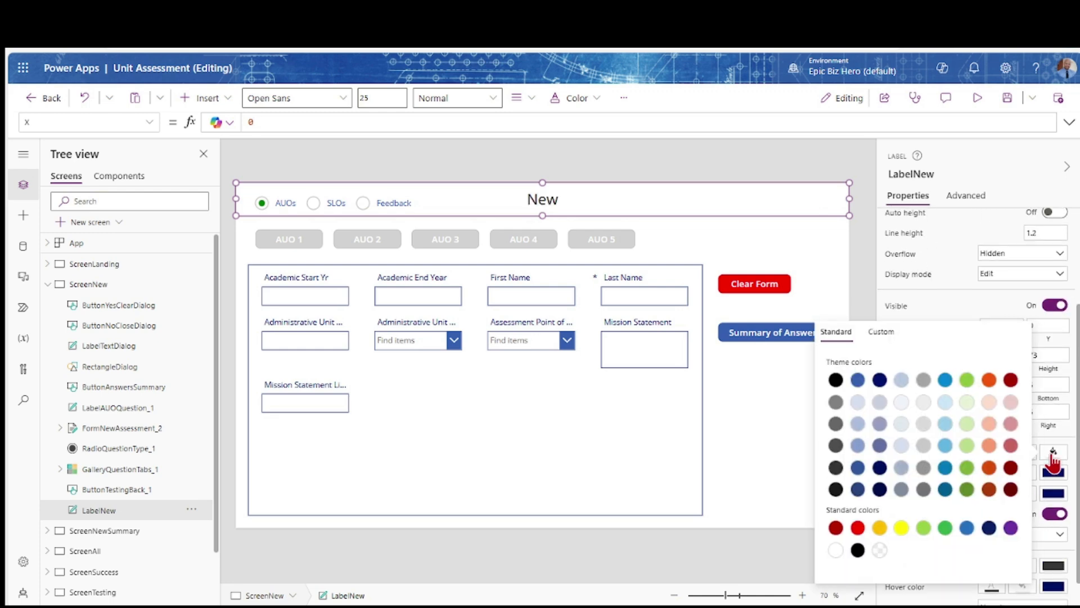
pyautogui.click(988, 527)
pyautogui.click(964, 301)
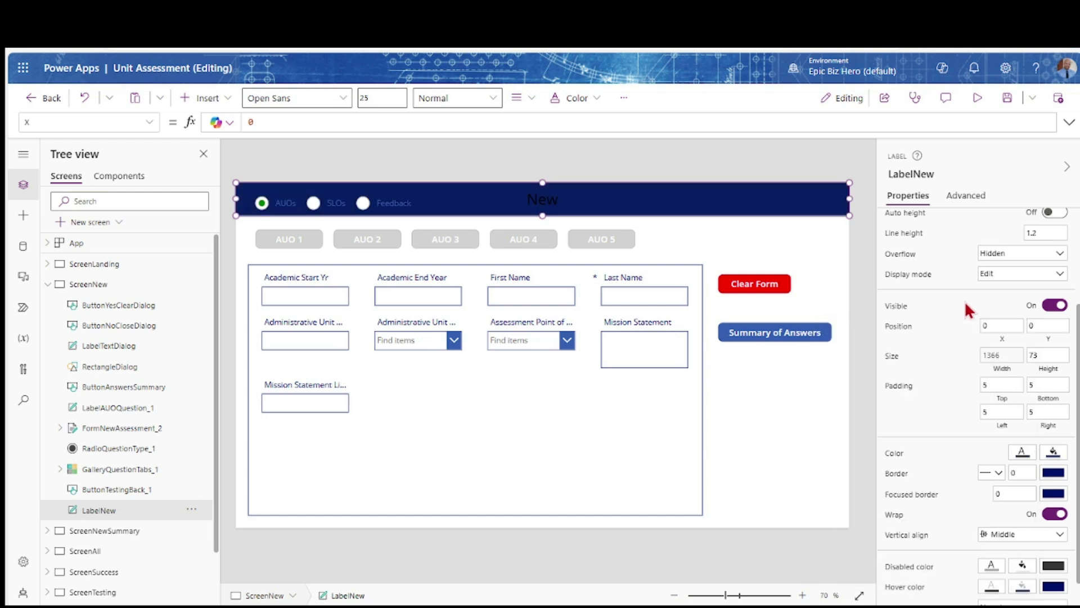
pyautogui.click(1023, 452)
pyautogui.click(872, 529)
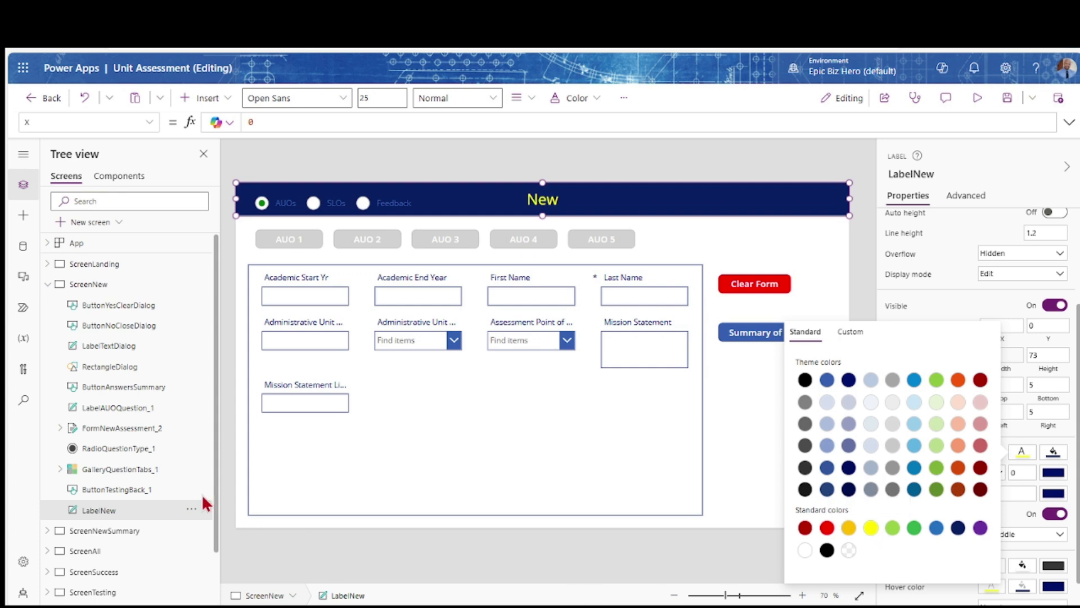
# Make the AUOs/SLOs/Feedback option labels yellow
pyautogui.click(116, 449)
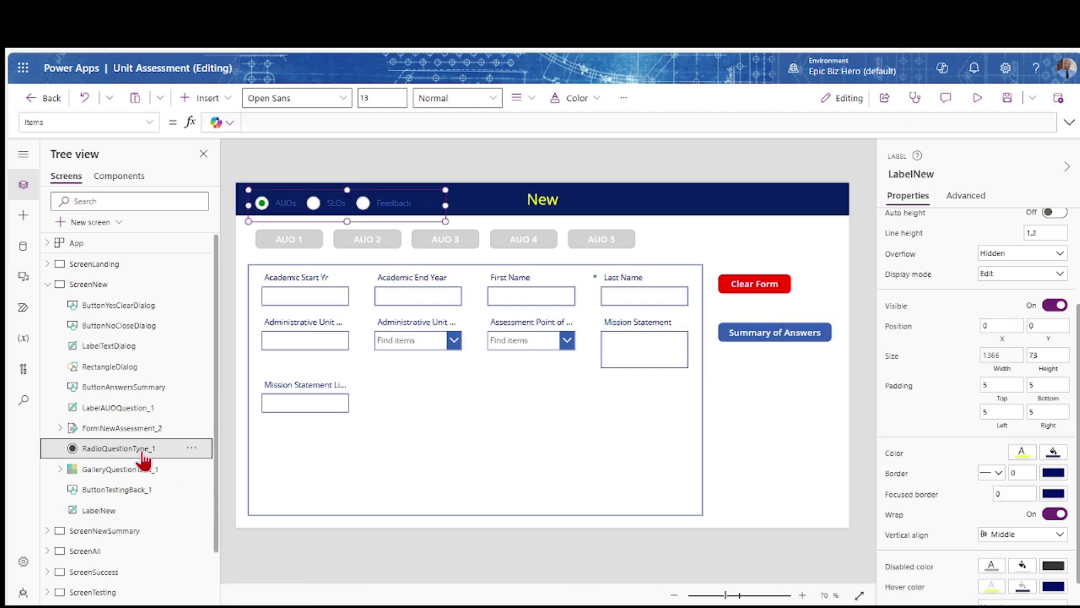
pyautogui.click(1022, 452)
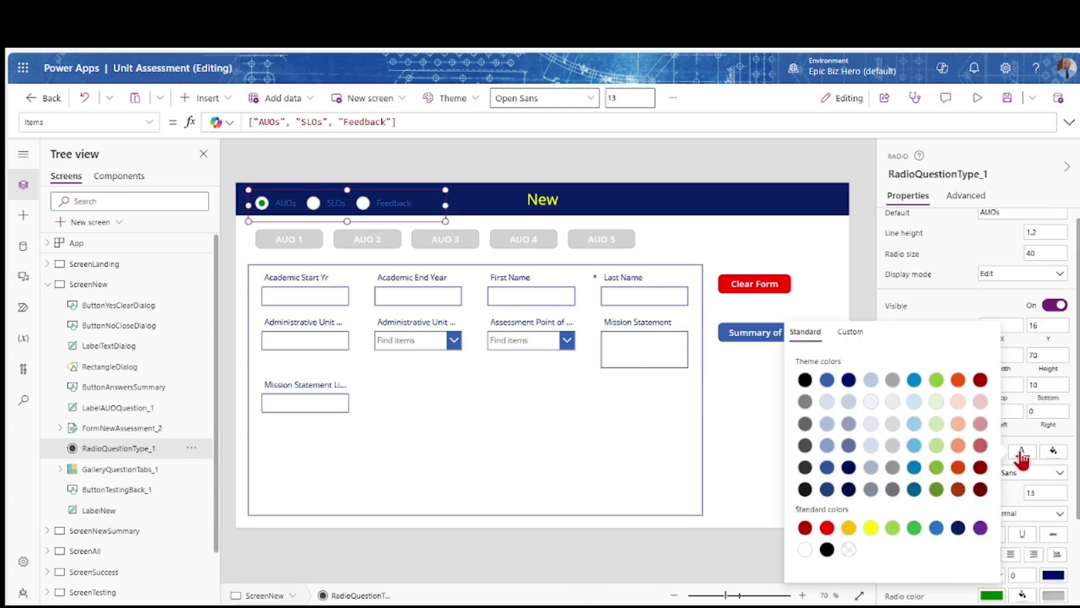
pyautogui.click(871, 527)
pyautogui.click(863, 300)
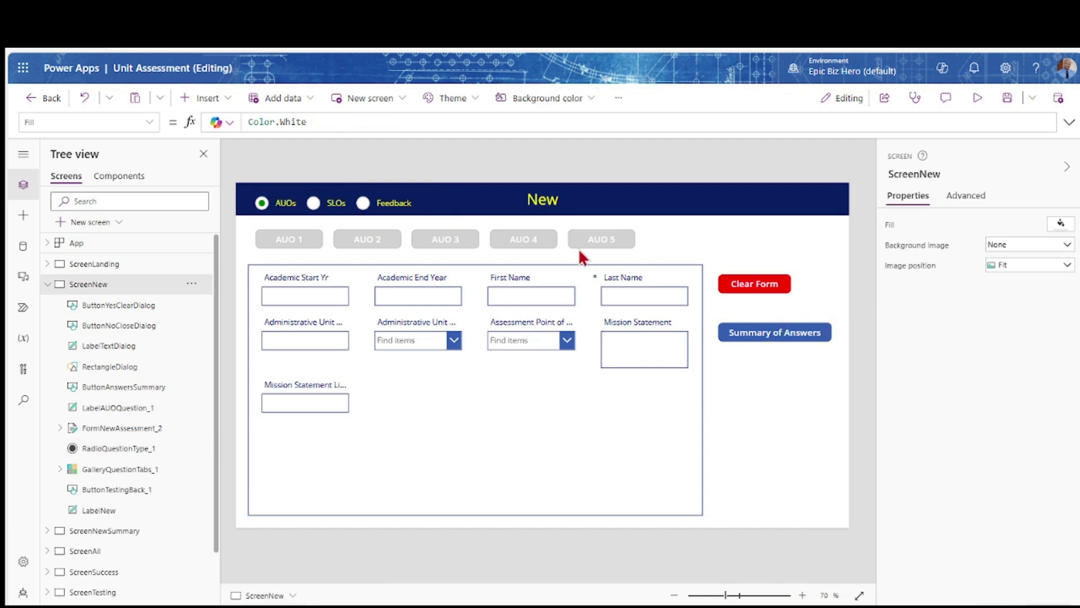
# Align the New label and option group to Middle together
pyautogui.click(95, 509)
pyautogui.keyDown('ctrl'); pyautogui.click(101, 449); pyautogui.keyUp('ctrl')
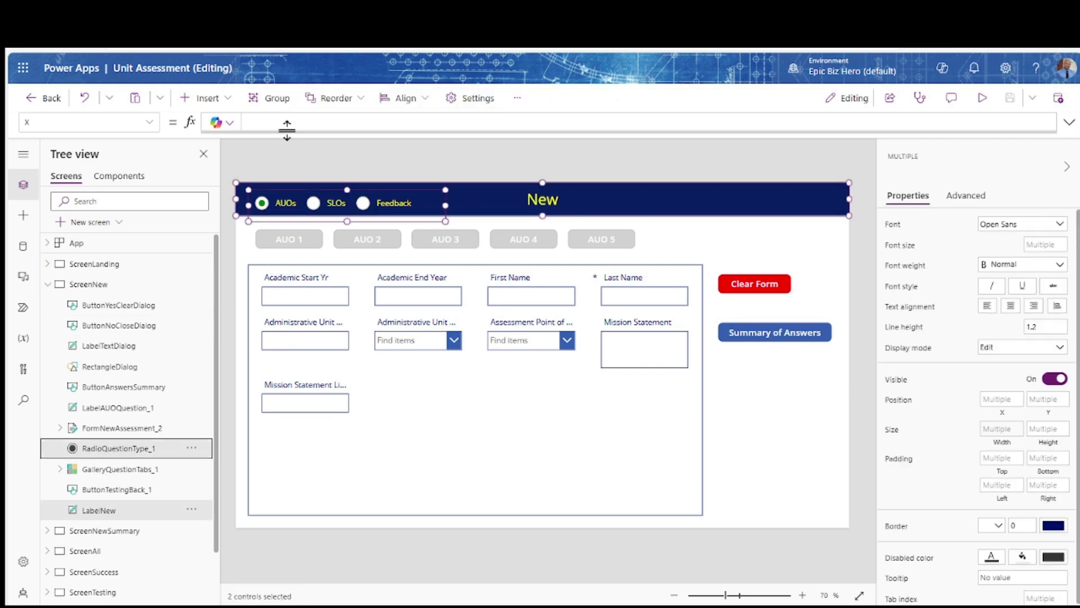
pyautogui.click(404, 98)
pyautogui.click(394, 213)
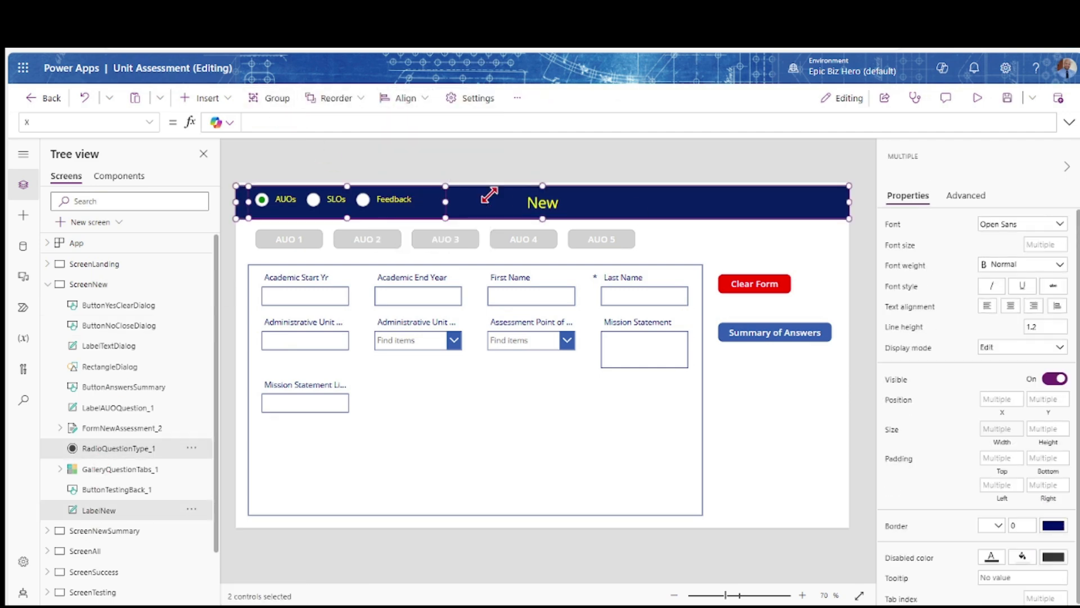
pyautogui.click(708, 178)
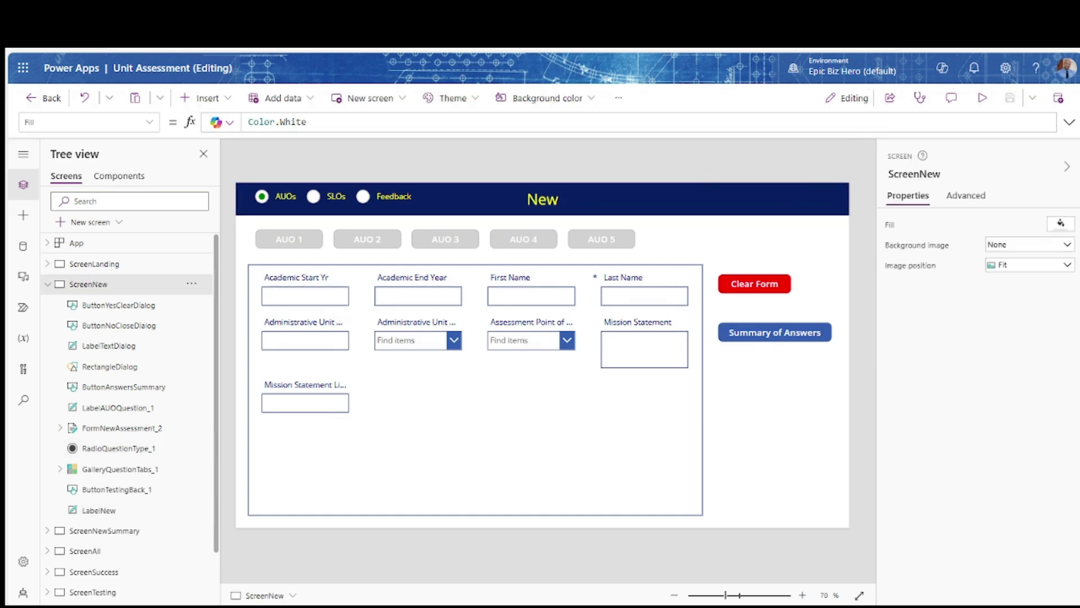
# Add a text label below Summary of Answers named LabelUnsavedWarning
pyautogui.click(222, 102)
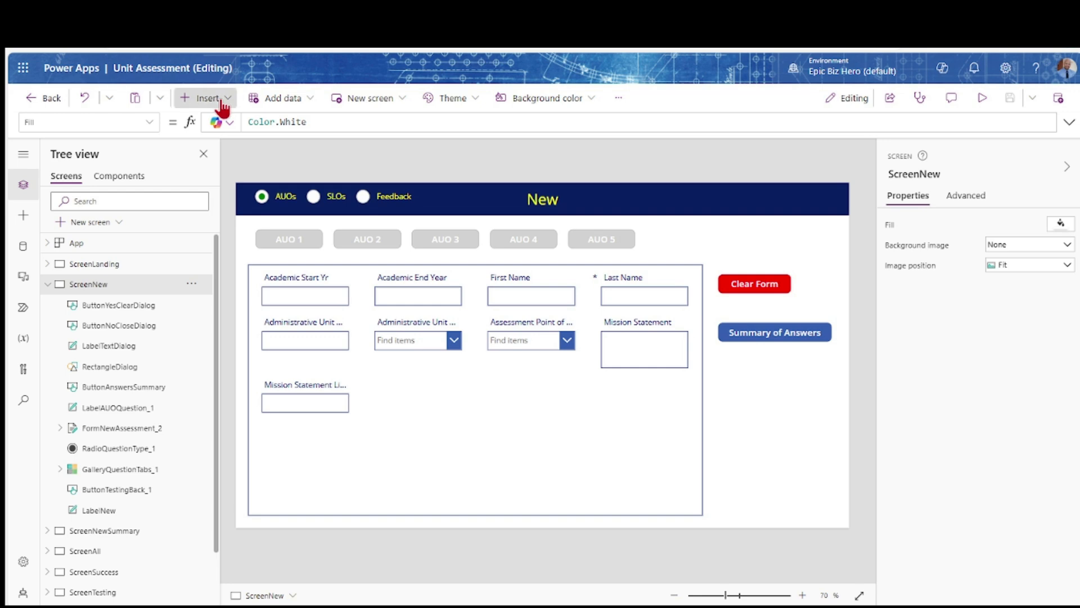
pyautogui.click(207, 170)
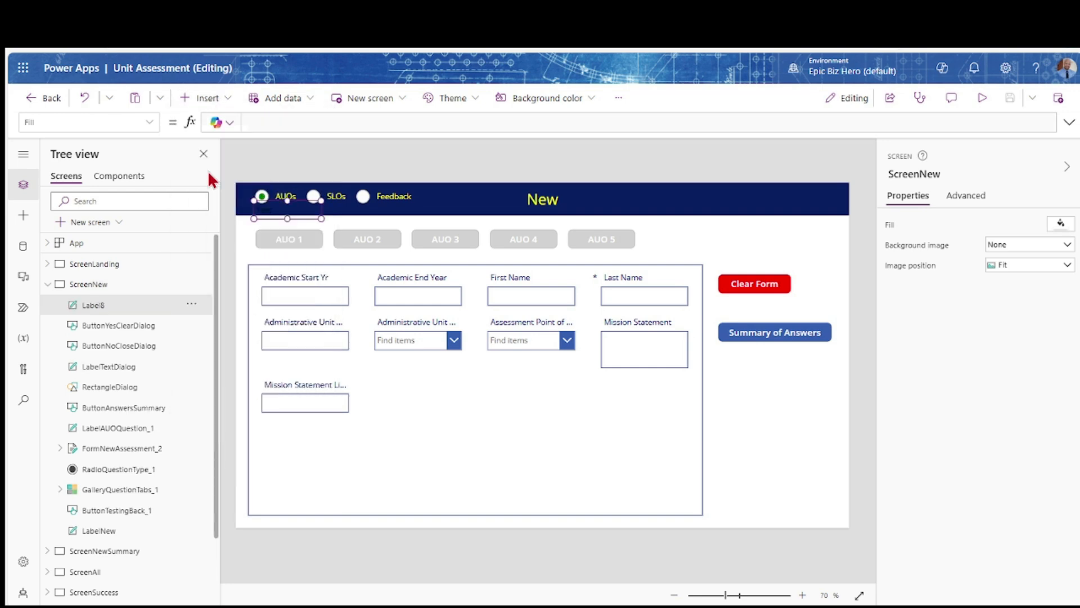
pyautogui.moveTo(263, 211); pyautogui.dragTo(677, 239)
pyautogui.doubleClick(111, 305)
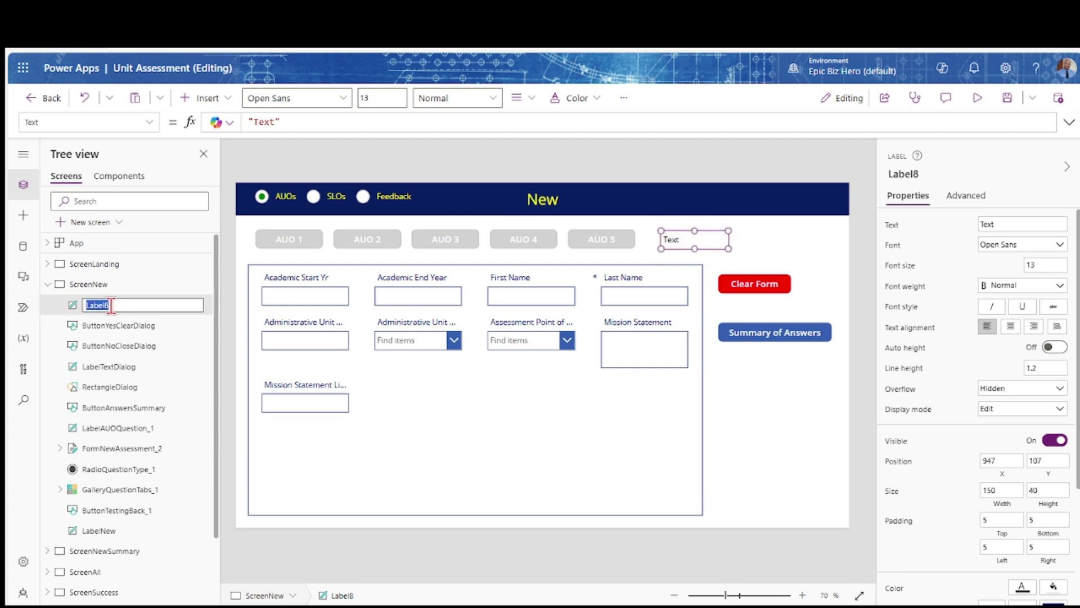
pyautogui.write('LabelUnsavedWarning')
pyautogui.press('Return')
# Set its text to "You have unsaved answers" and Visible to FormNewAssessment_2.Unsaved
pyautogui.click(276, 120)
pyautogui.press('BackSpace')
pyautogui.press('BackSpace')
pyautogui.press('BackSpace')
pyautogui.write('"You have unsaved answers')
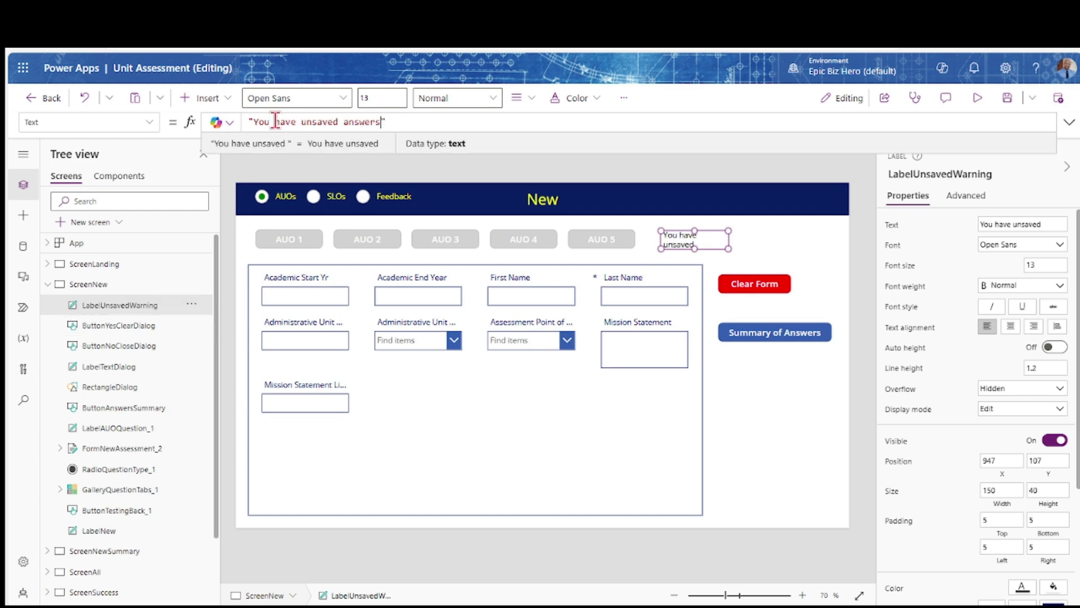
pyautogui.click(896, 454)
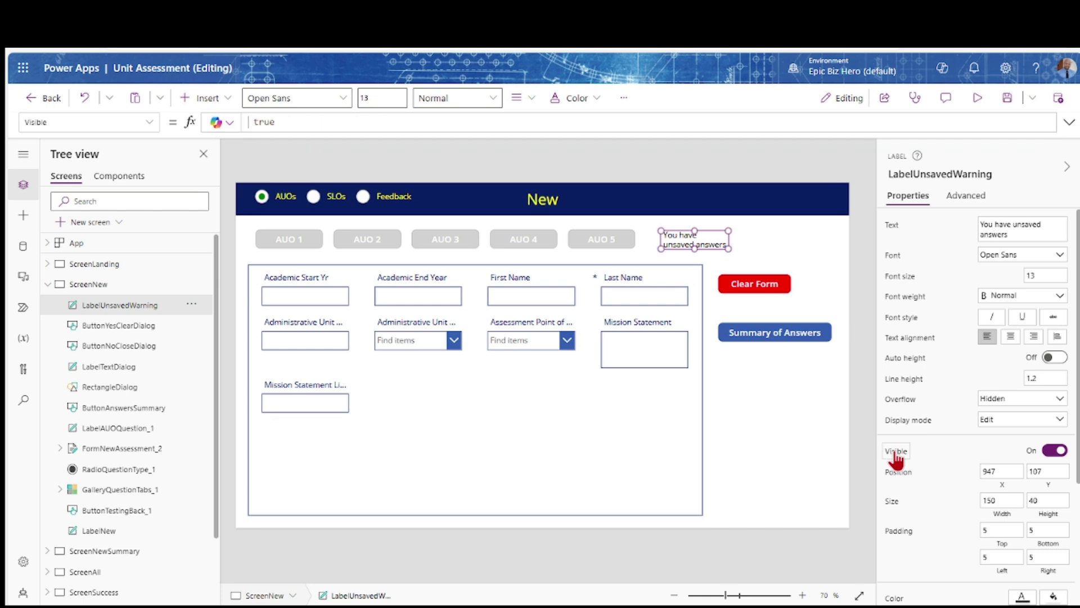
pyautogui.write('FormNewAssessment_2 ')
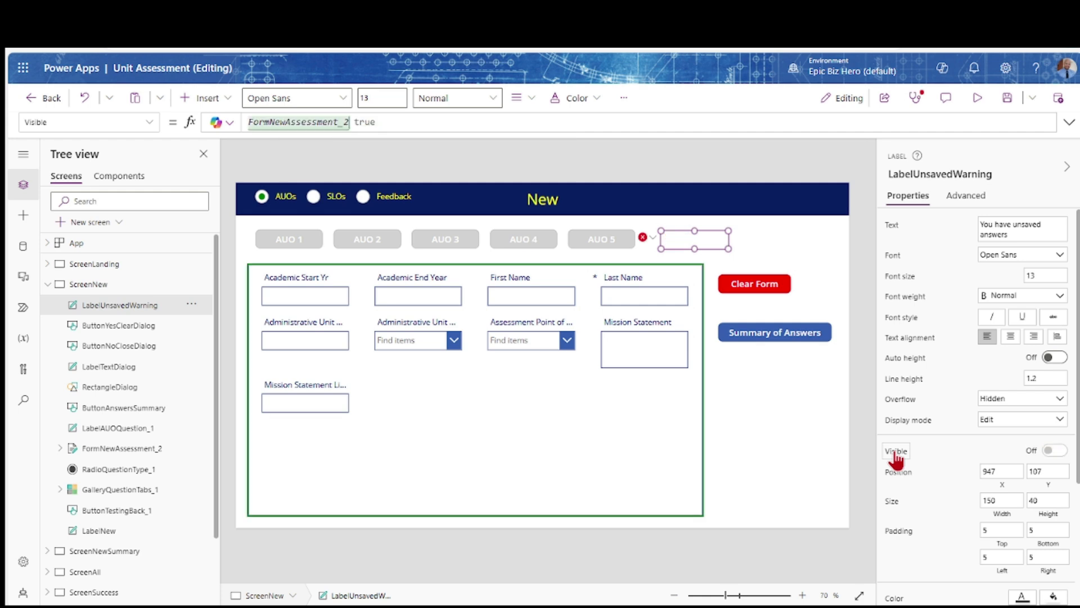
pyautogui.write('.Unsaved')
# Make the warning 250 wide, bold and orange, placed above the Clear Form button
pyautogui.click(982, 501)
pyautogui.write('250')
pyautogui.press('Tab')
pyautogui.click(1038, 297)
pyautogui.click(1015, 312)
pyautogui.scroll(-3, 987, 489)
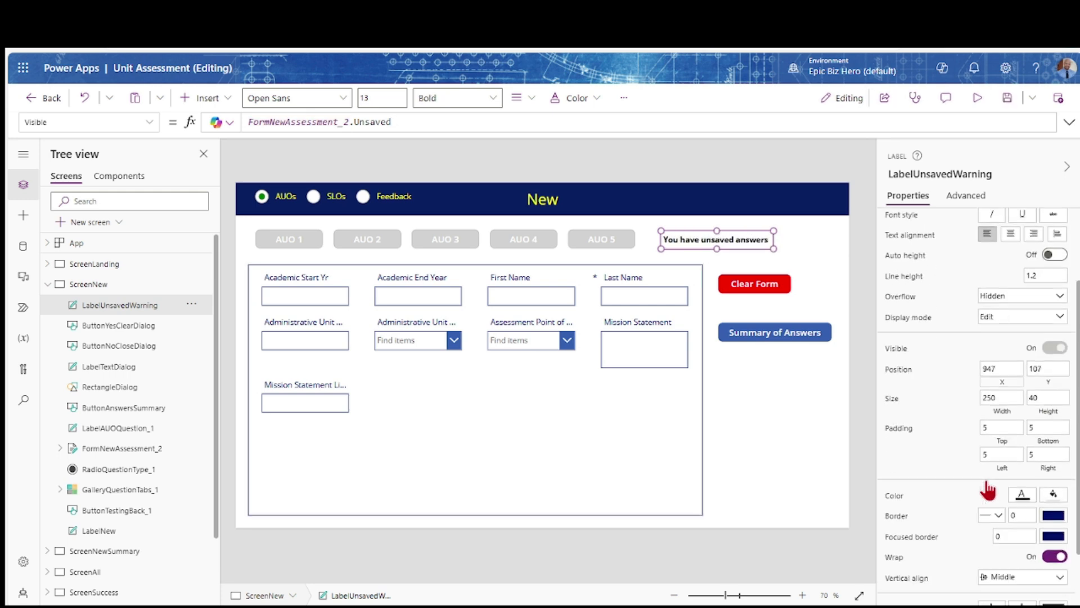
pyautogui.click(1025, 469)
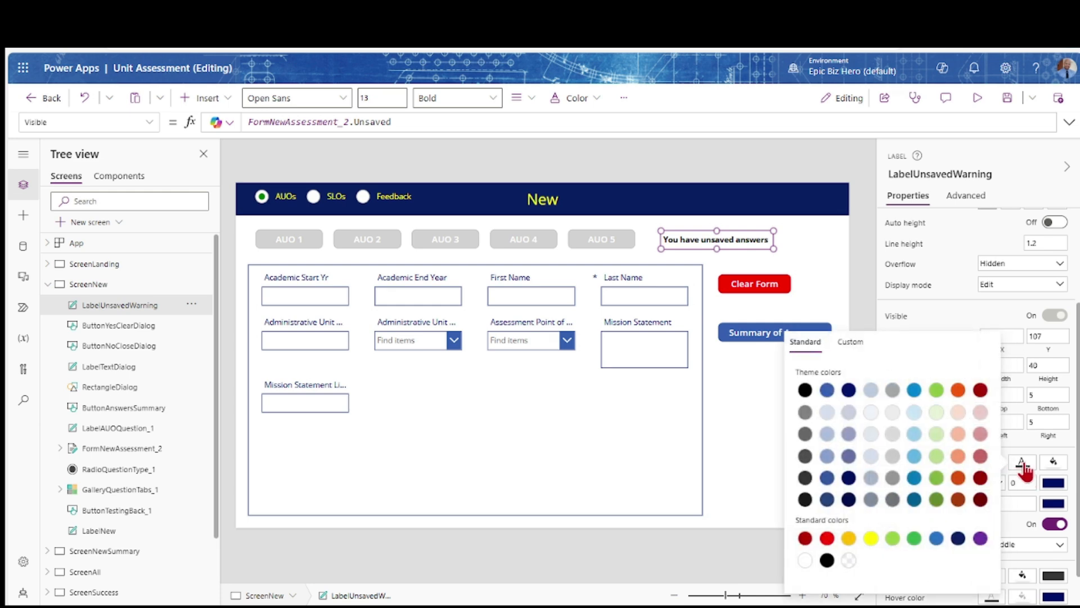
pyautogui.click(958, 479)
pyautogui.moveTo(688, 231); pyautogui.dragTo(771, 243)
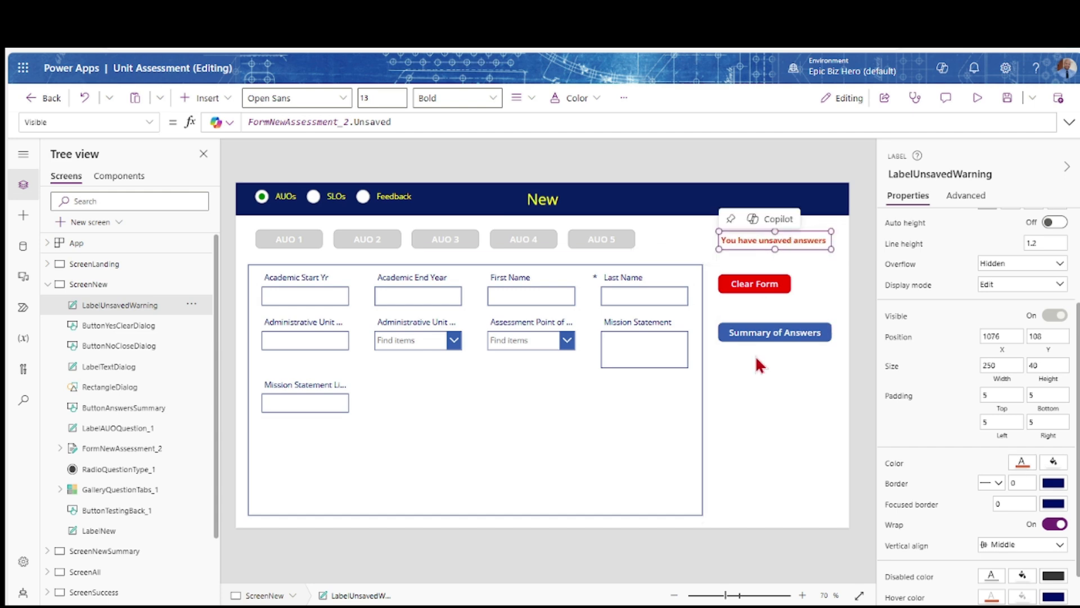
# Give the warning font size 15, width 300, centred text, and nudge it slightly left
pyautogui.scroll(2, 1034, 413)
pyautogui.click(1041, 276)
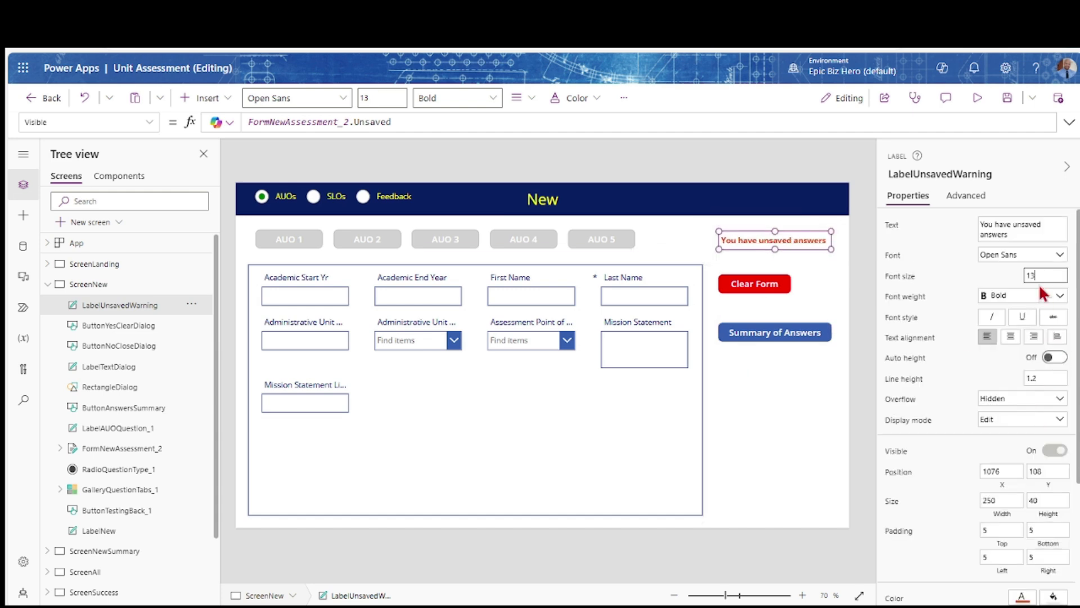
pyautogui.press('Tab')
pyautogui.doubleClick(989, 500)
pyautogui.write('300')
pyautogui.press('Tab')
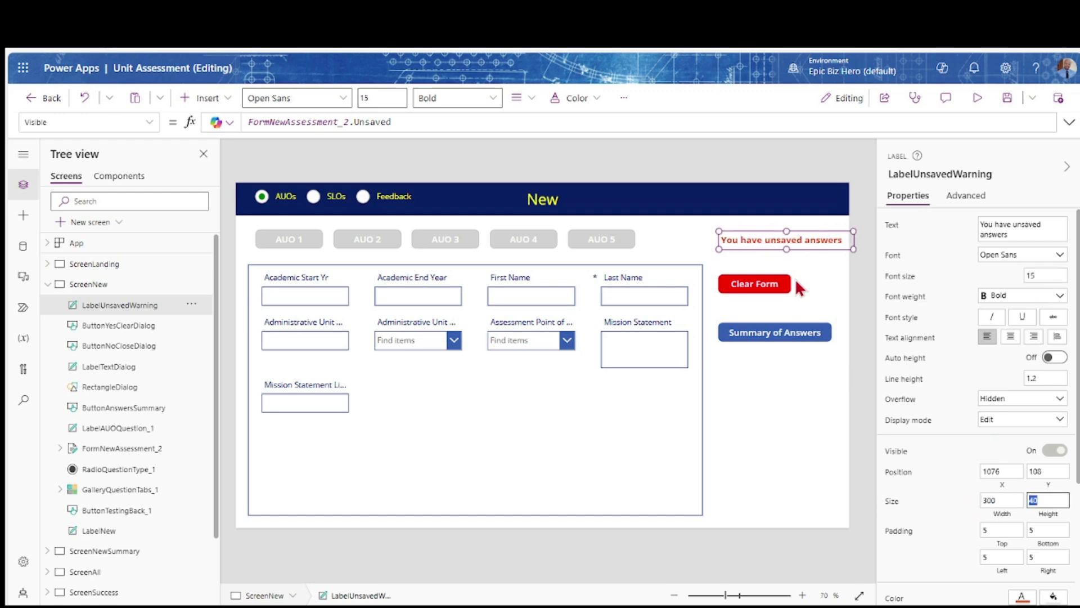
pyautogui.click(790, 242)
pyautogui.moveTo(790, 243); pyautogui.dragTo(782, 243)
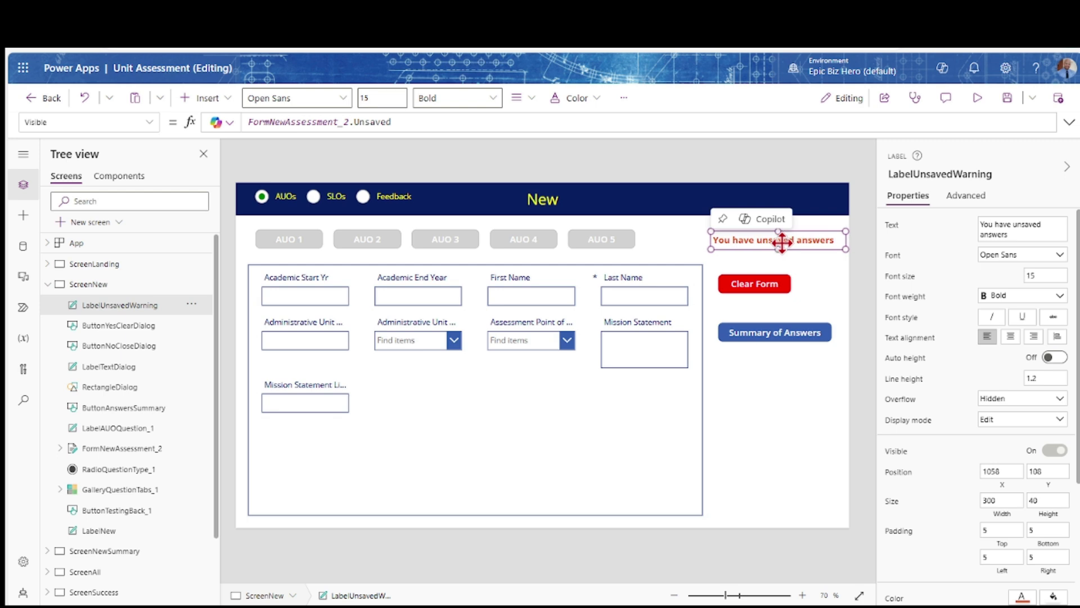
pyautogui.click(1011, 337)
pyautogui.click(741, 240)
pyautogui.moveTo(740, 240); pyautogui.dragTo(735, 240)
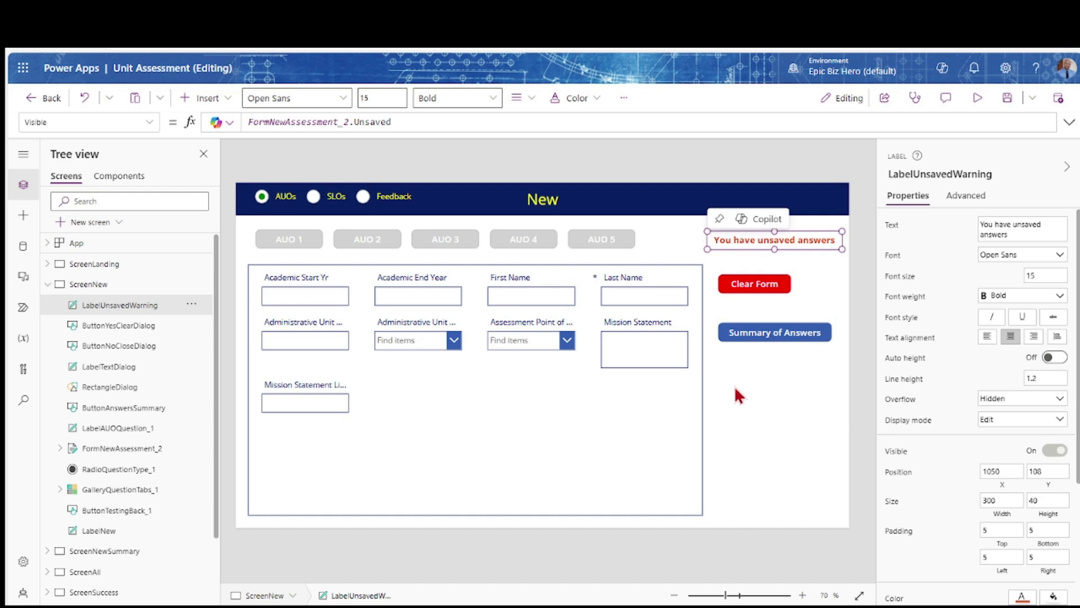
# Preview the app, clear the form with confirmation, and return to editing
pyautogui.click(977, 100)
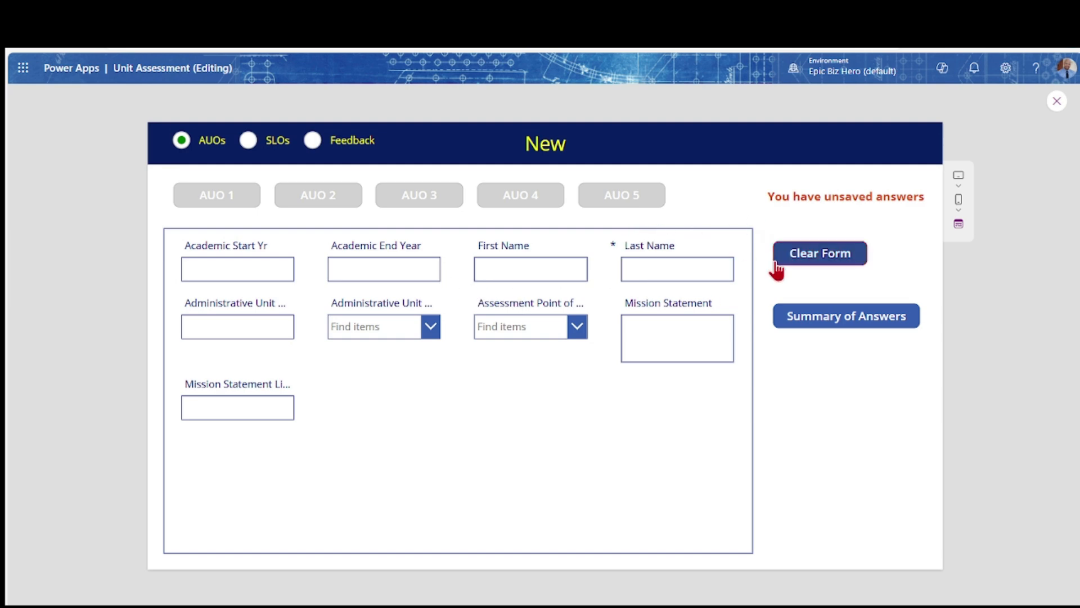
pyautogui.click(804, 260)
pyautogui.click(589, 341)
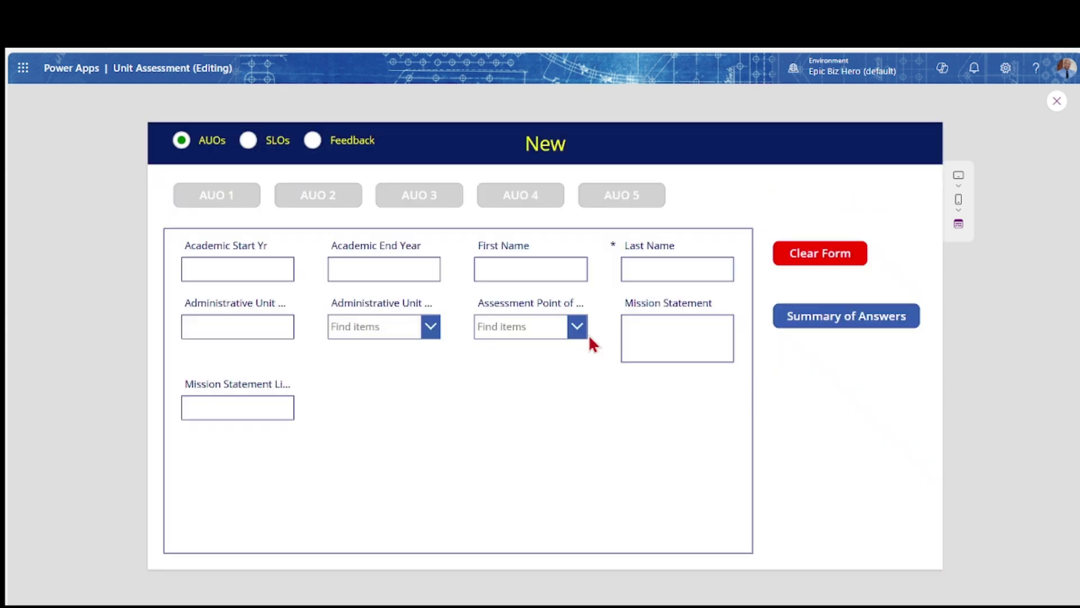
pyautogui.click(1057, 105)
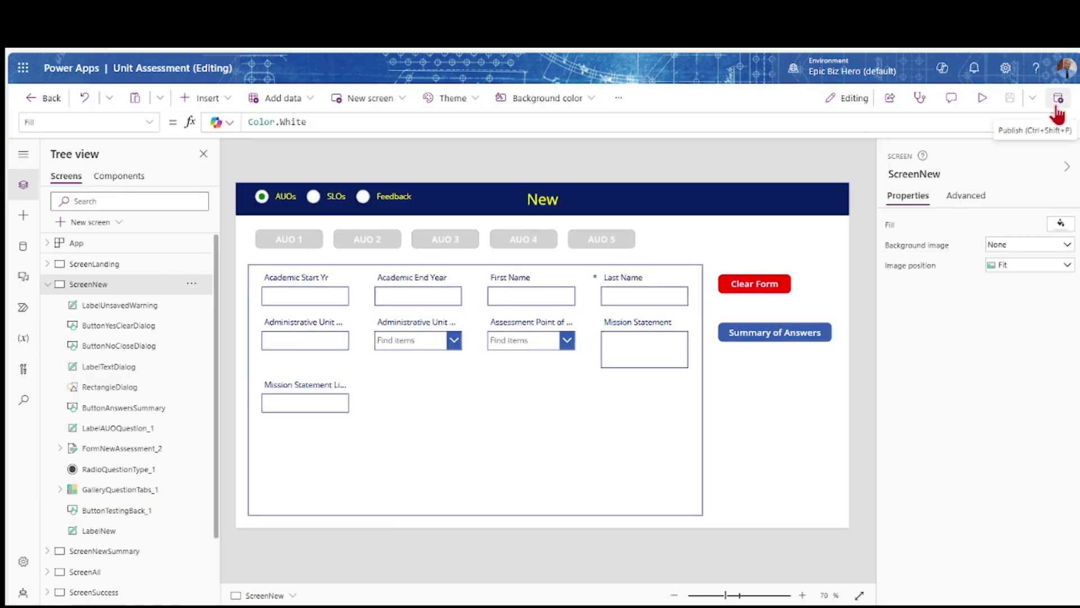
# Paste the warning label onto ScreenNewSummary and rename it LabelUnsavedWarningSummary
pyautogui.click(115, 301)
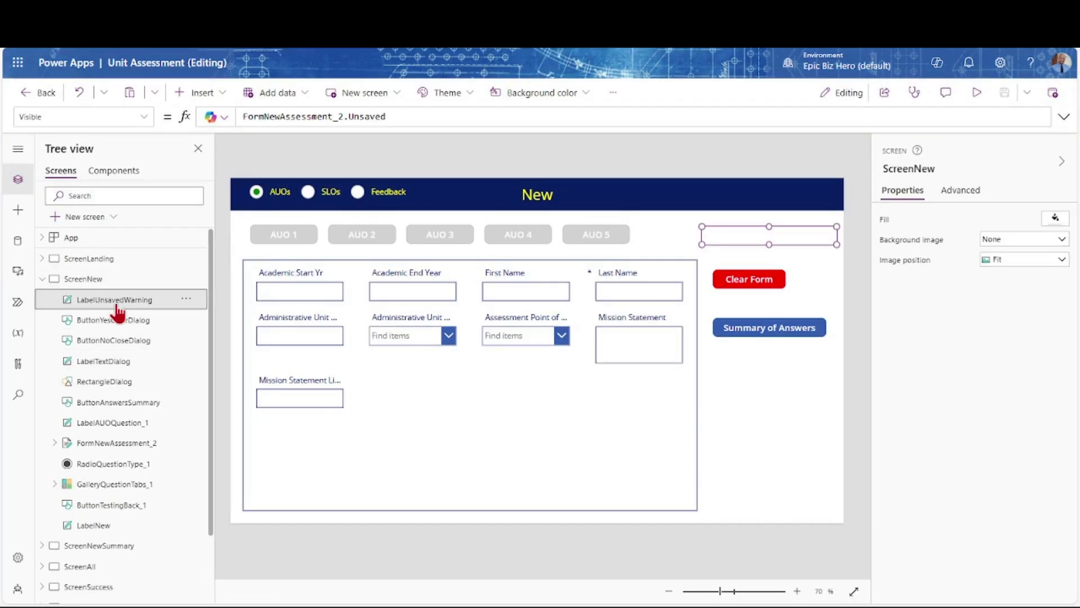
pyautogui.scroll(-2, 103, 542)
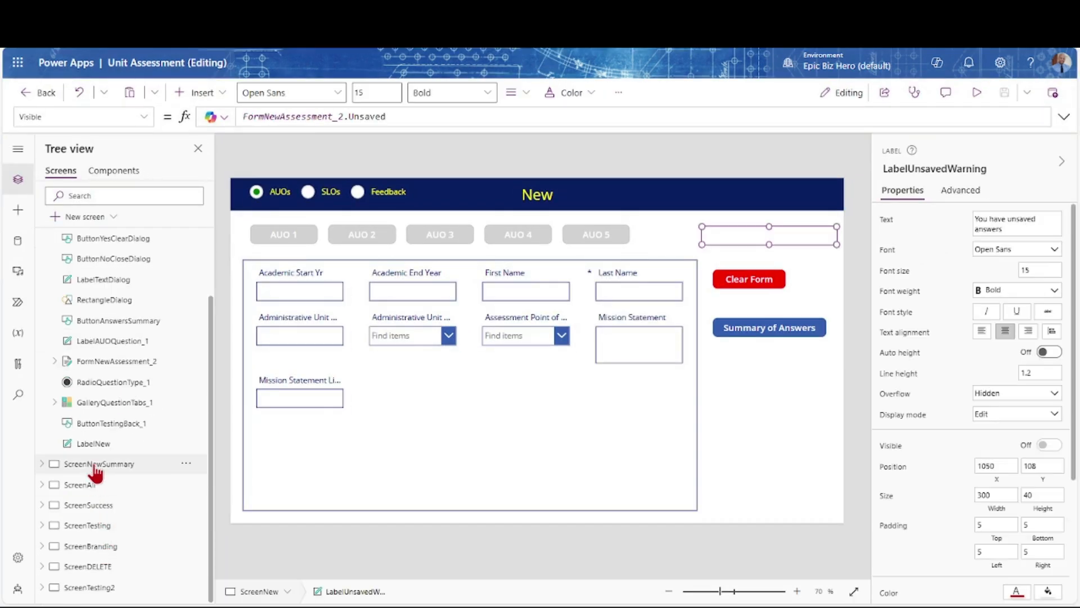
pyautogui.click(96, 470)
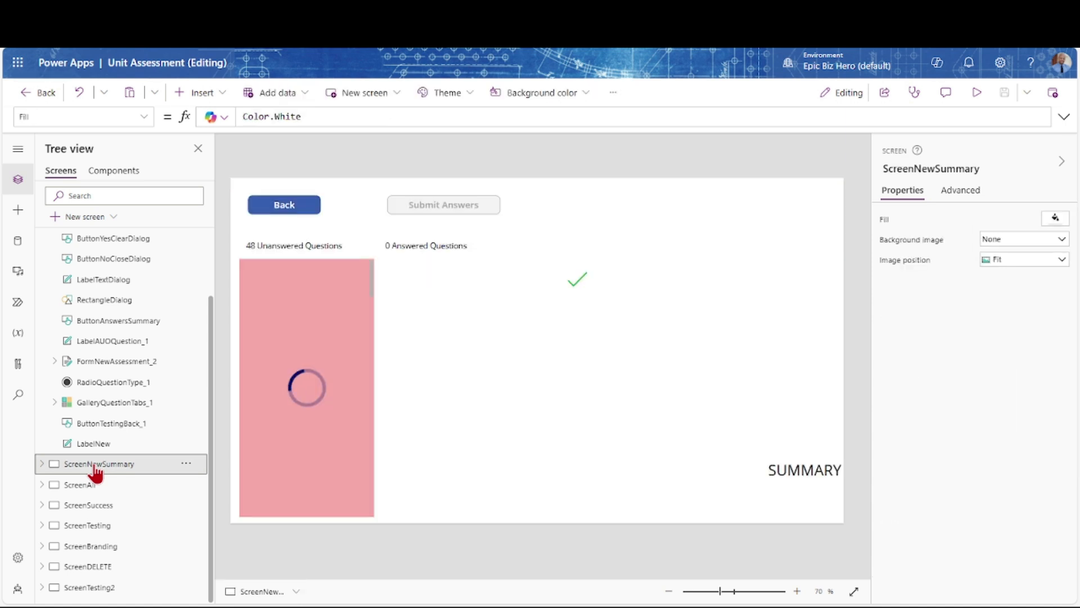
pyautogui.hotkey('ctrl', 'v')
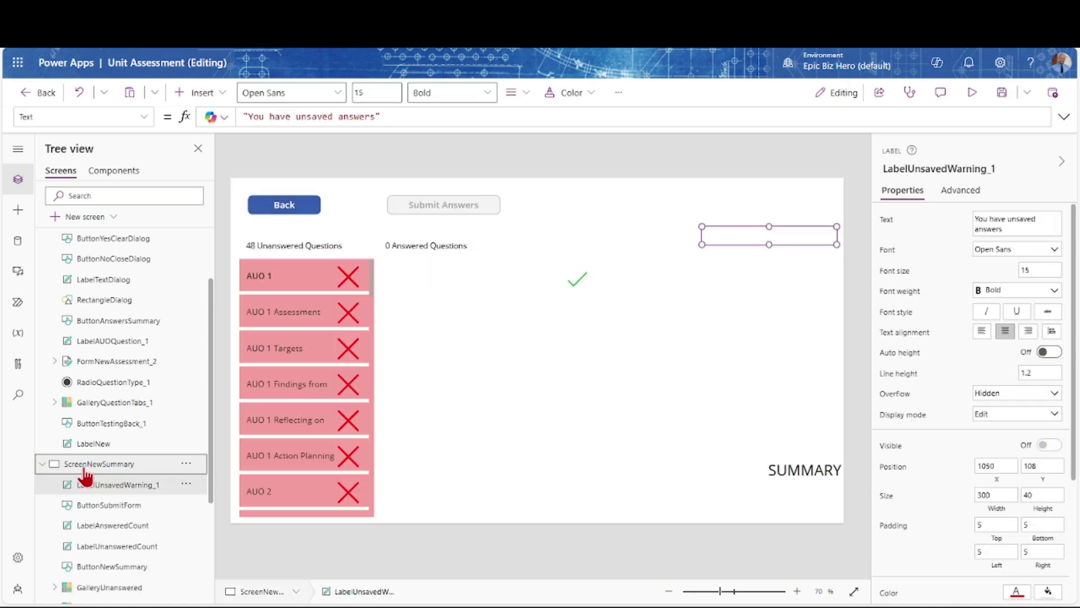
pyautogui.doubleClick(170, 485)
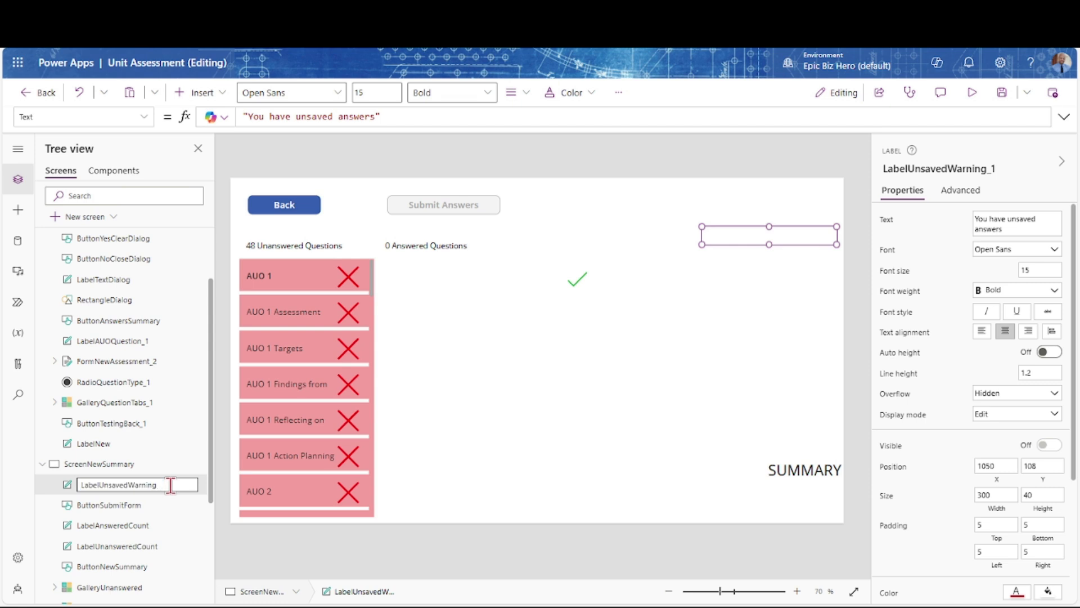
pyautogui.press('Return')
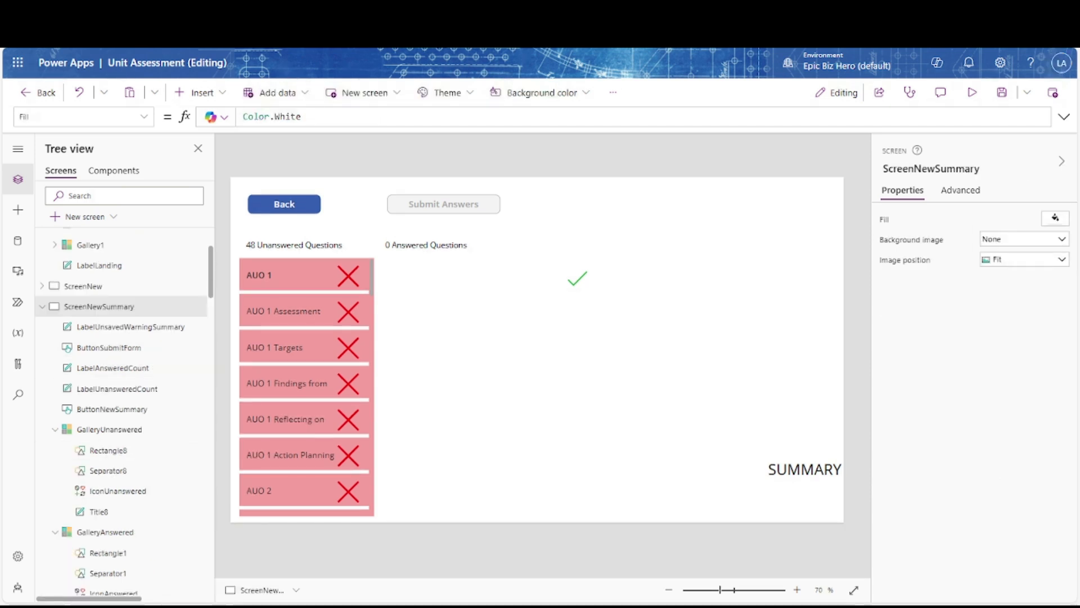
# Insert a display form on the right of the summary screen, narrow it, and name it FormViewerAnswers
pyautogui.click(209, 95)
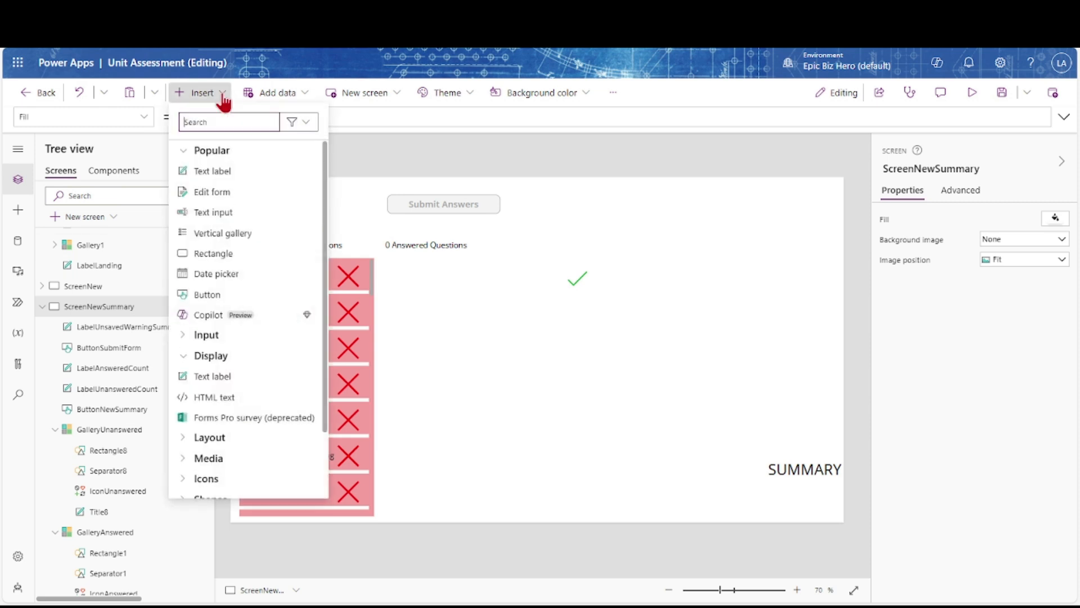
pyautogui.write('disp')
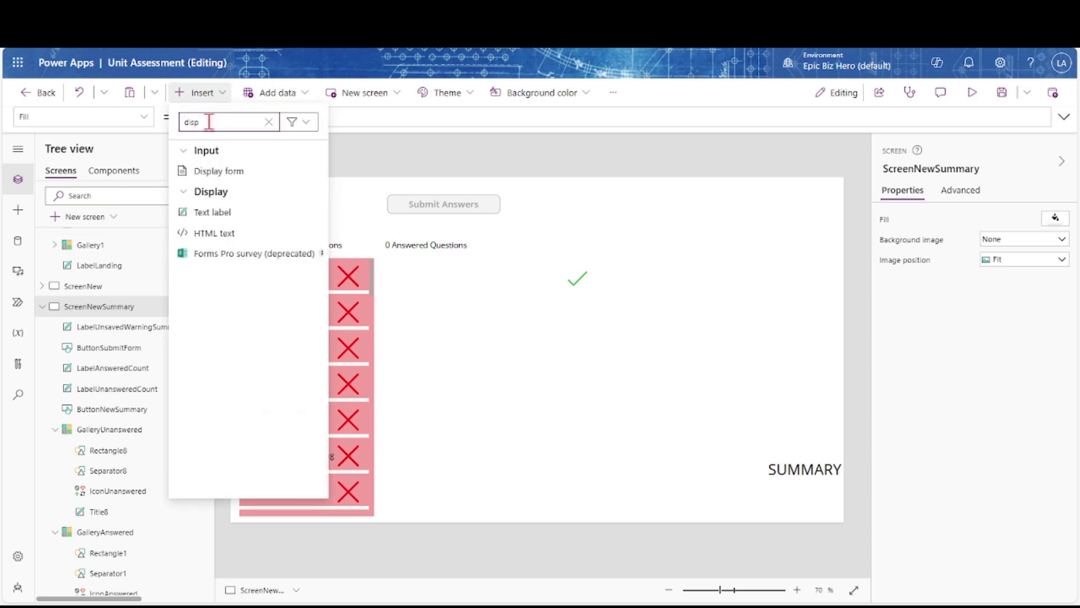
pyautogui.click(203, 170)
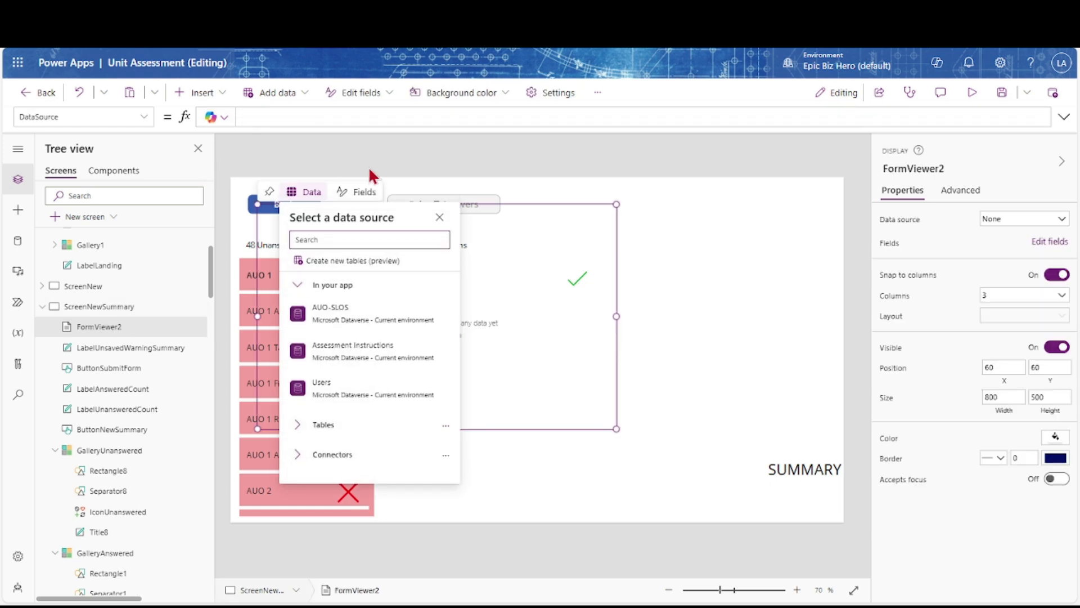
pyautogui.click(576, 214)
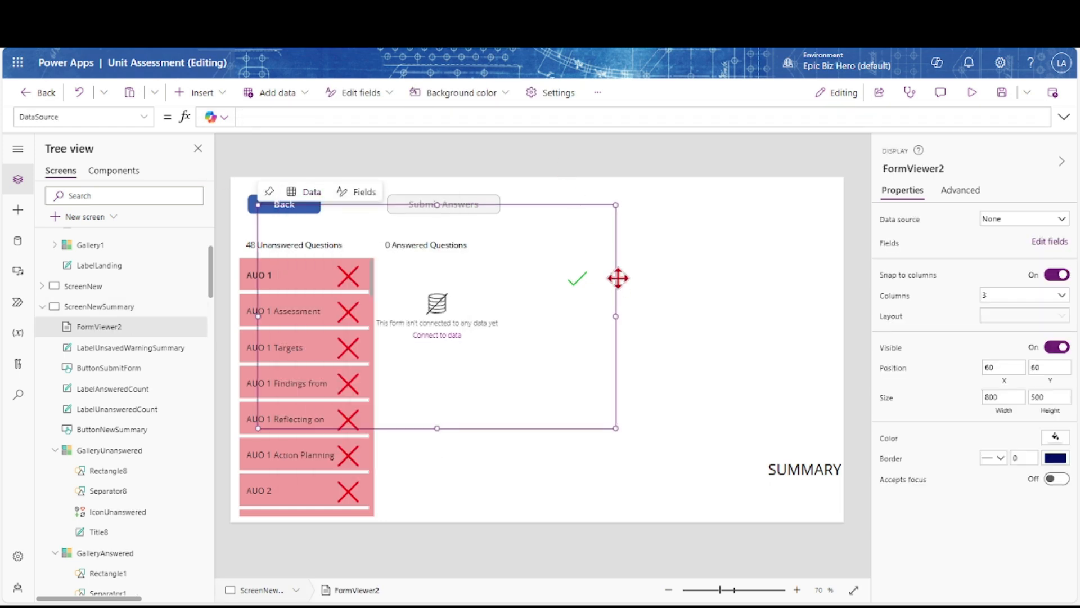
pyautogui.moveTo(614, 274); pyautogui.dragTo(820, 289)
pyautogui.moveTo(459, 329); pyautogui.dragTo(575, 334)
pyautogui.click(945, 170)
pyautogui.click(948, 171)
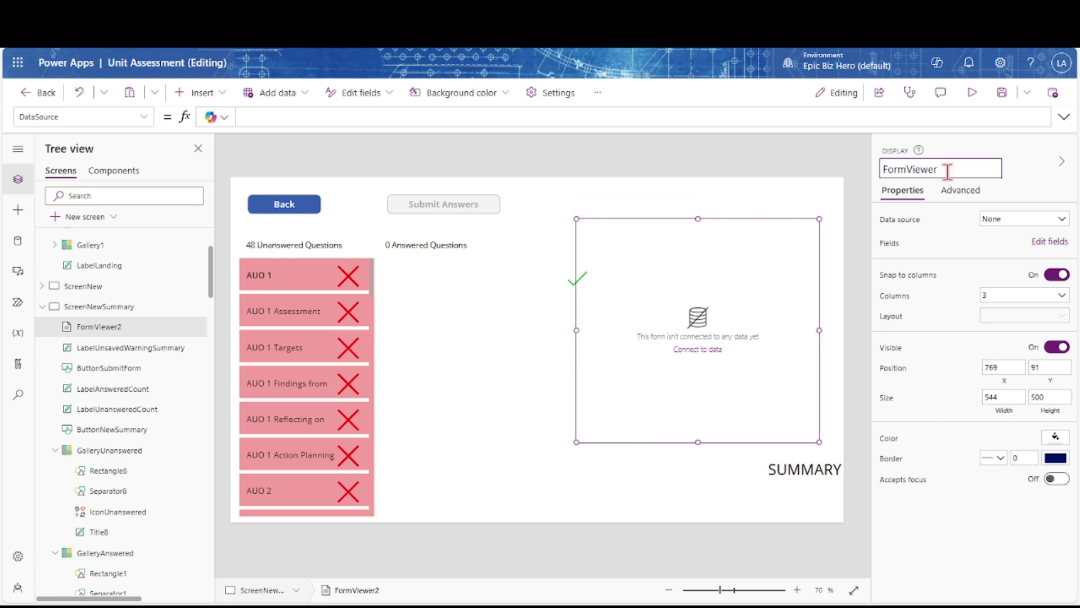
pyautogui.press('Return')
# Bind FormViewerAnswers to the AUO-SLOS data source and start editing its Item property
pyautogui.click(1060, 219)
pyautogui.click(973, 322)
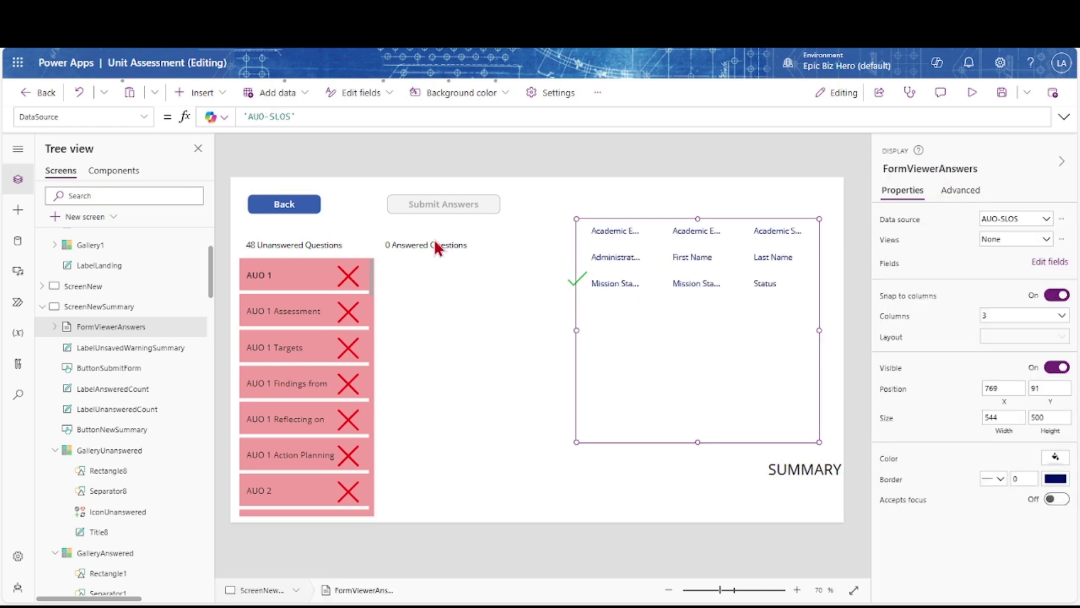
pyautogui.click(143, 117)
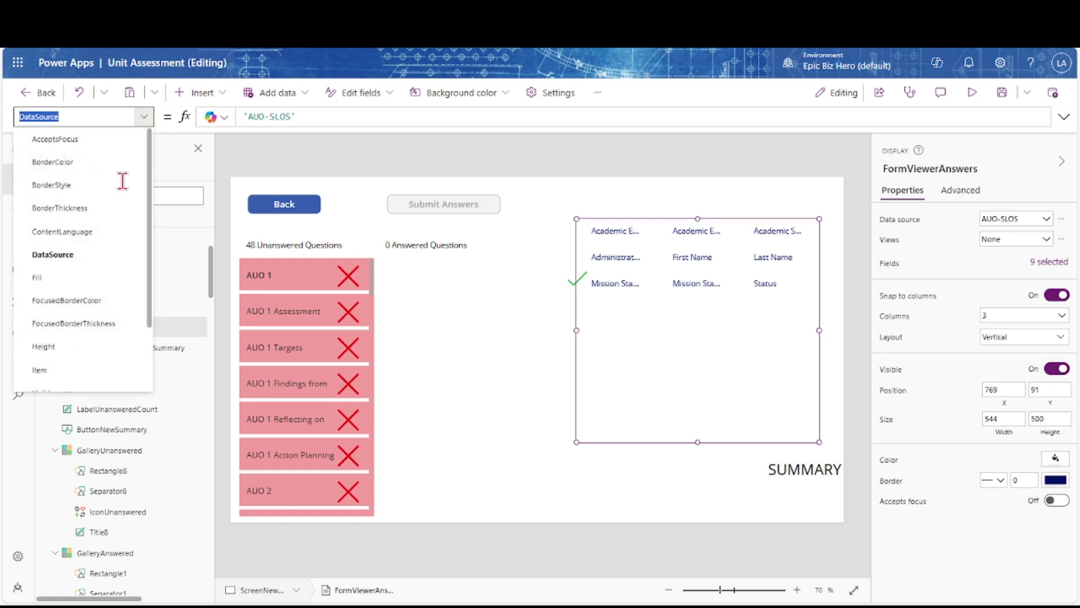
pyautogui.click(60, 372)
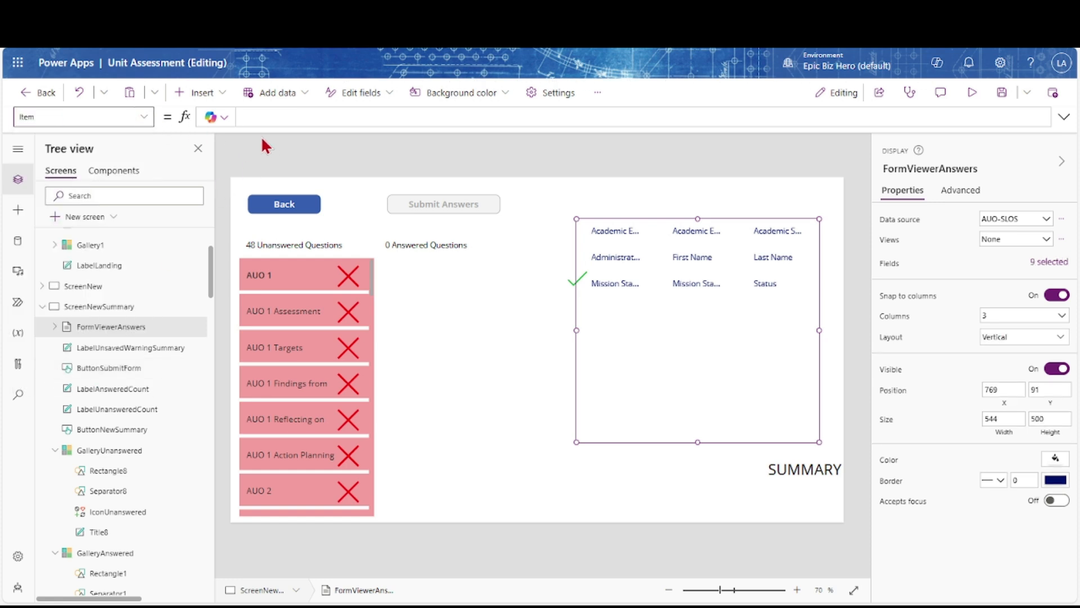
pyautogui.click(260, 119)
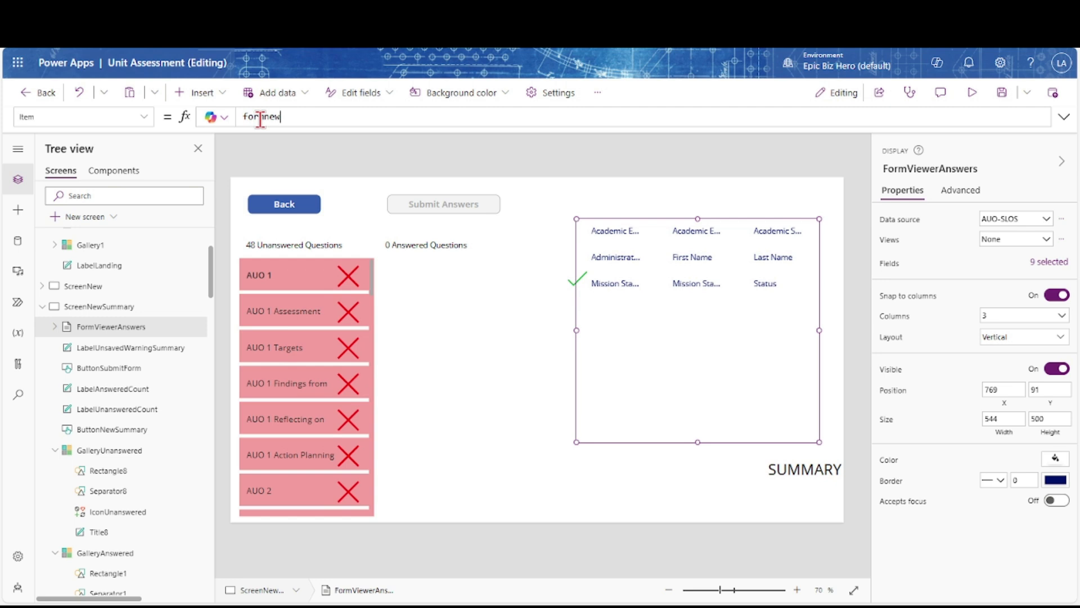
# Set FormViewerAnswers' Item to FormNewAssessment_2.Updates
pyautogui.write('formnew')
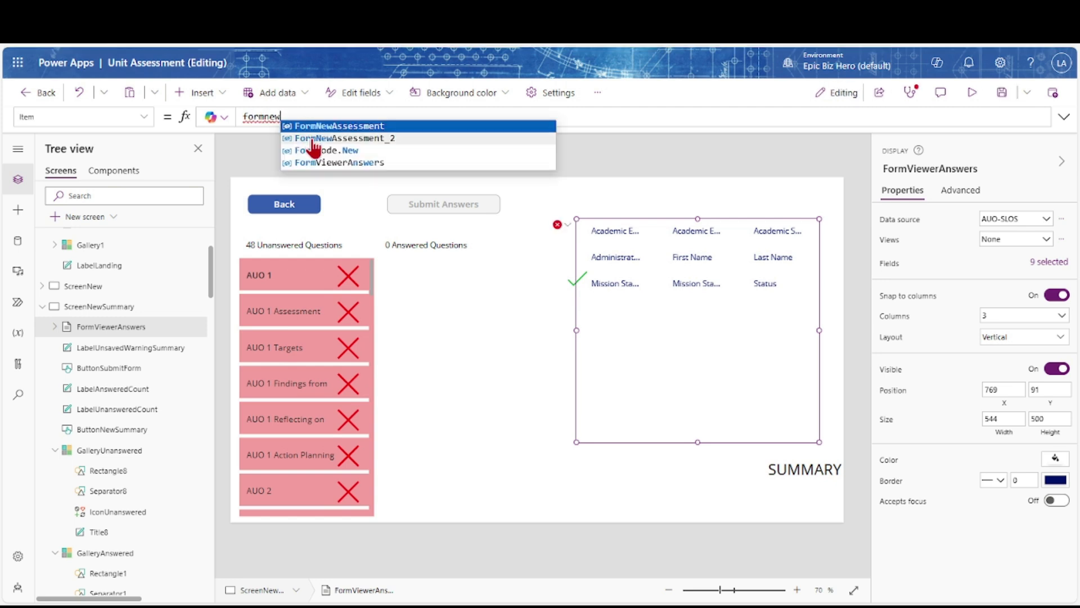
pyautogui.click(313, 139)
pyautogui.write('.Upda')
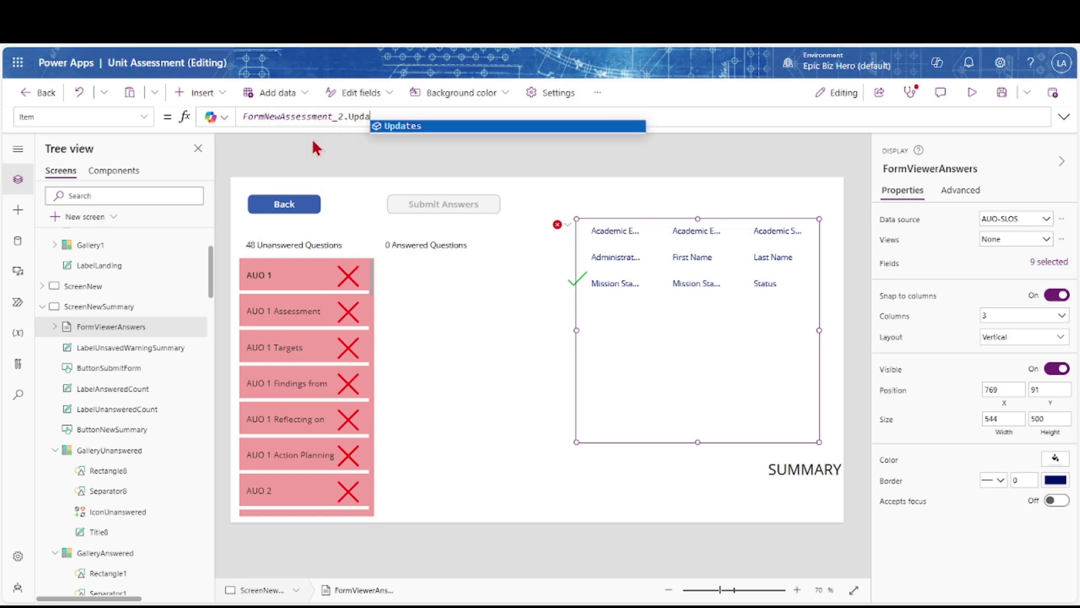
pyautogui.write('tes')
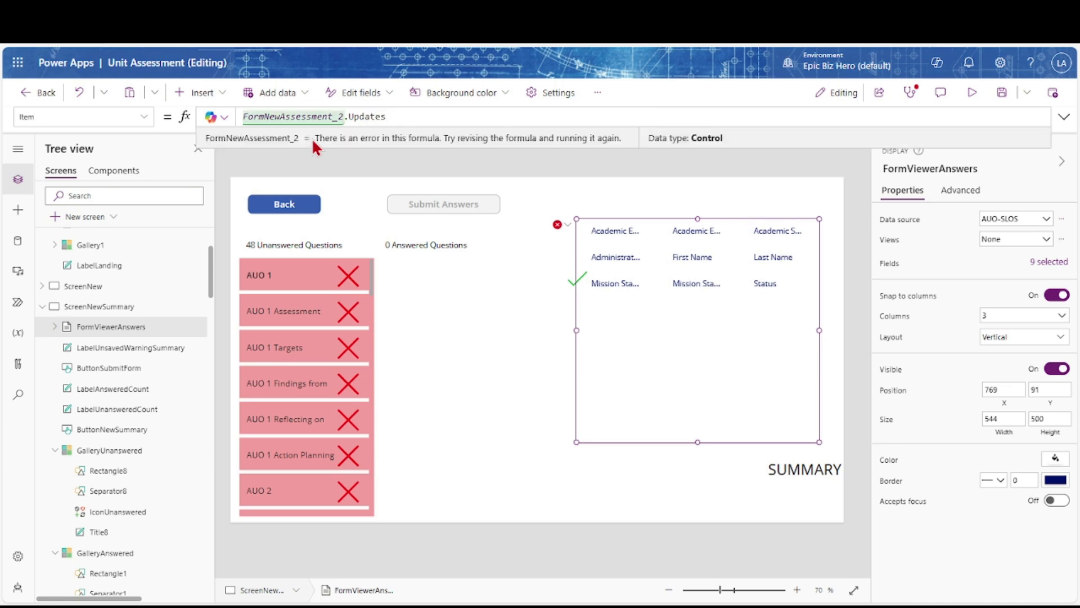
# Check the Visible formulas of GalleryAnswered and LabelAnsweredCount
pyautogui.click(112, 560)
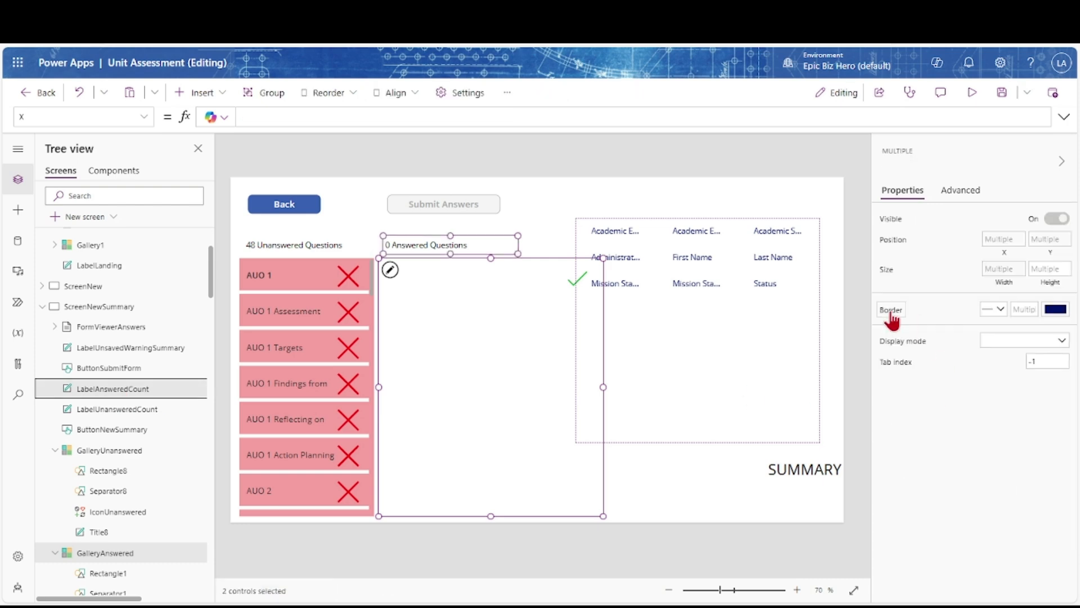
pyautogui.click(145, 116)
pyautogui.click(47, 338)
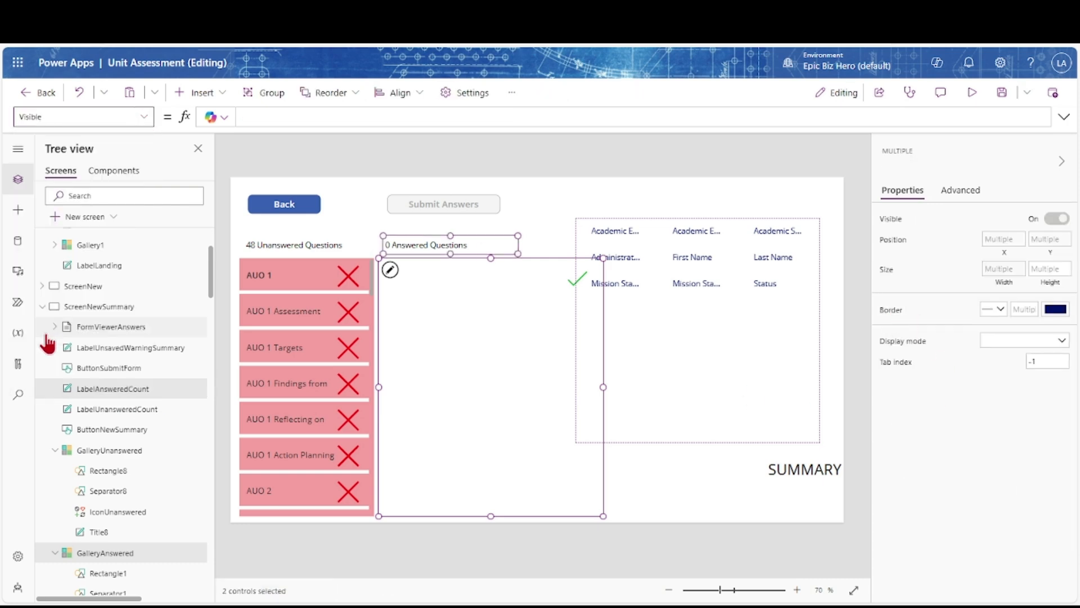
pyautogui.click(713, 414)
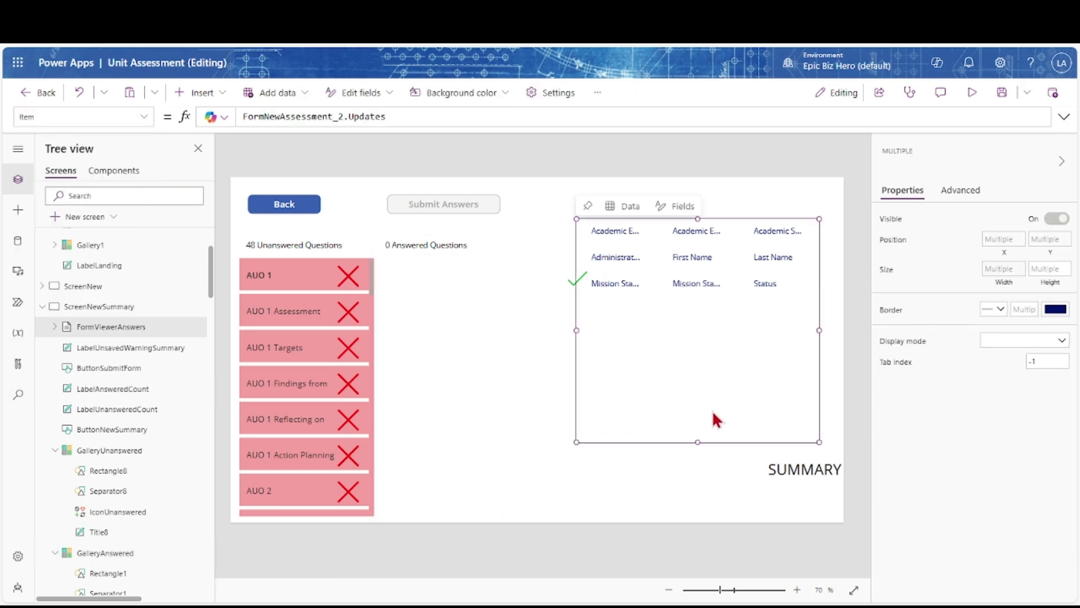
pyautogui.click(100, 557)
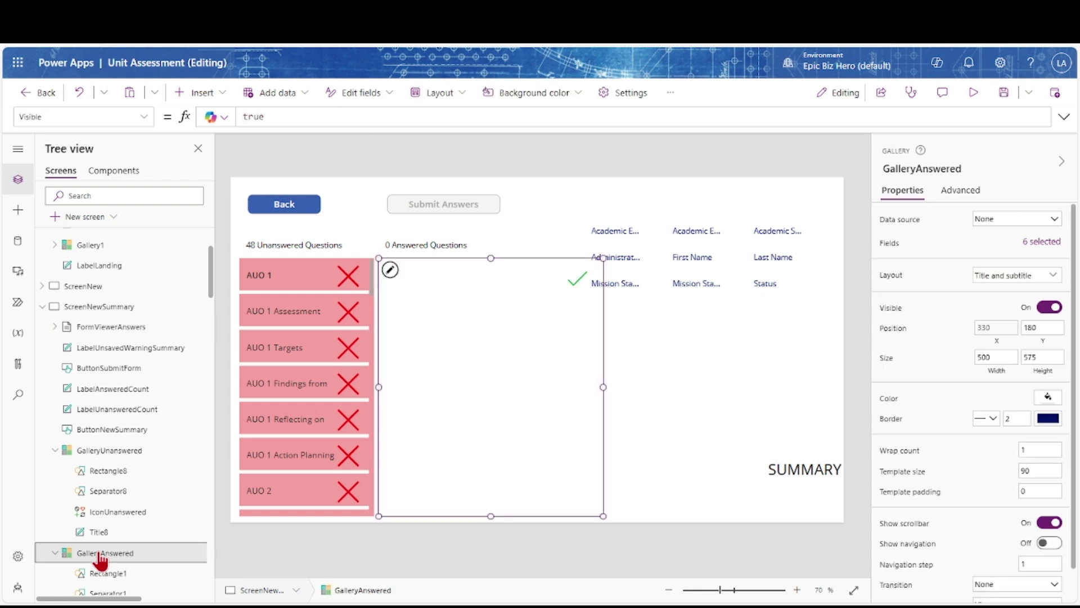
pyautogui.click(112, 392)
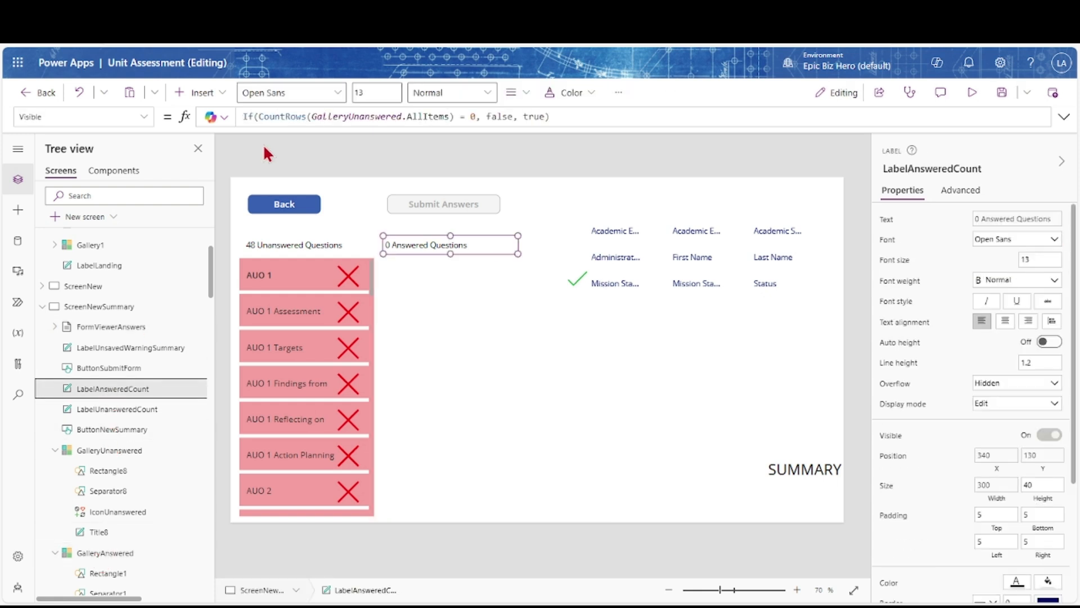
pyautogui.click(247, 117)
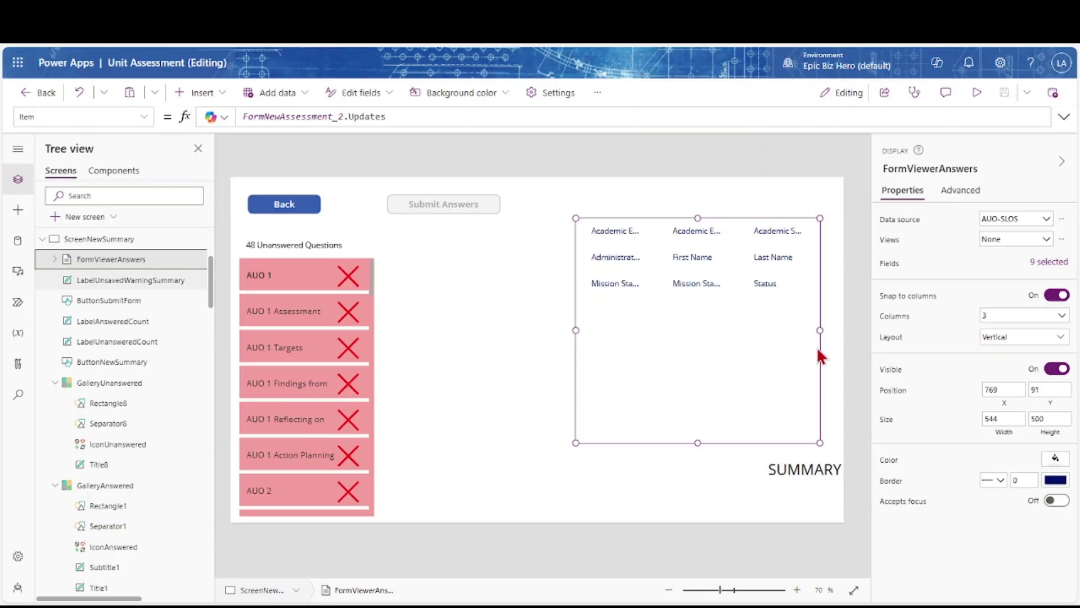
# Paste the form's X to sit right of the unanswered gallery and set Y to GalleryUnanswered.Y
pyautogui.click(1002, 403)
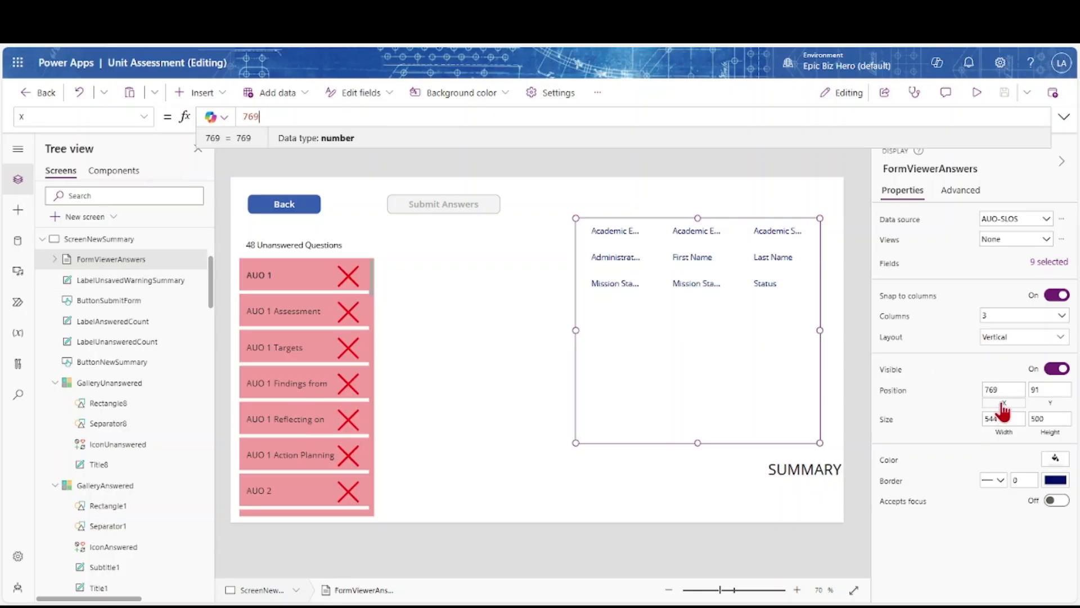
pyautogui.write('GalleryUnanswered.X + GalleryUnanswered.Width + 10')
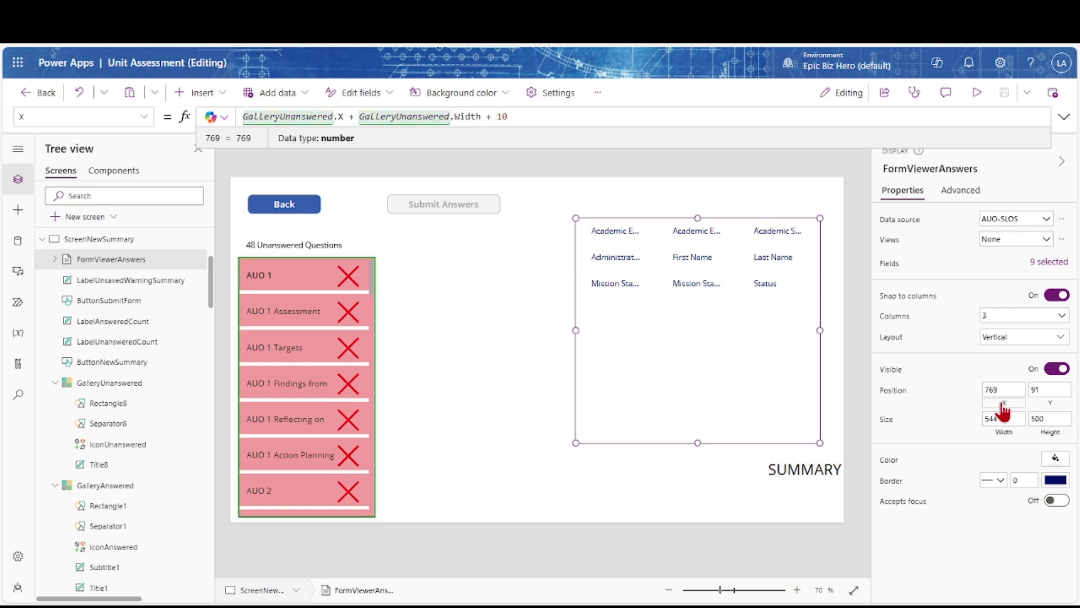
pyautogui.click(1051, 406)
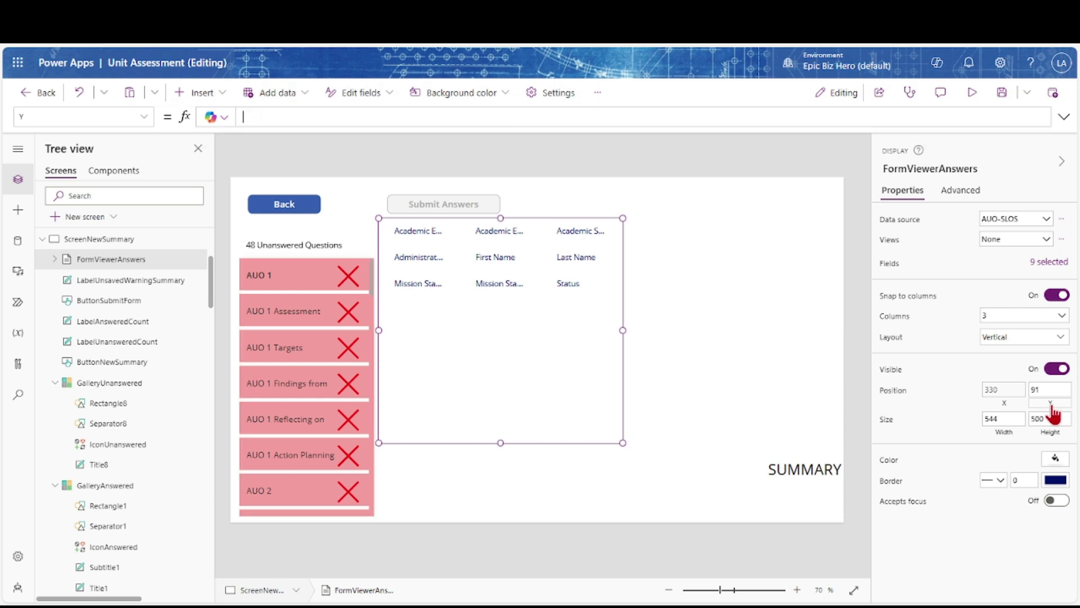
pyautogui.write('galleryUnanswered')
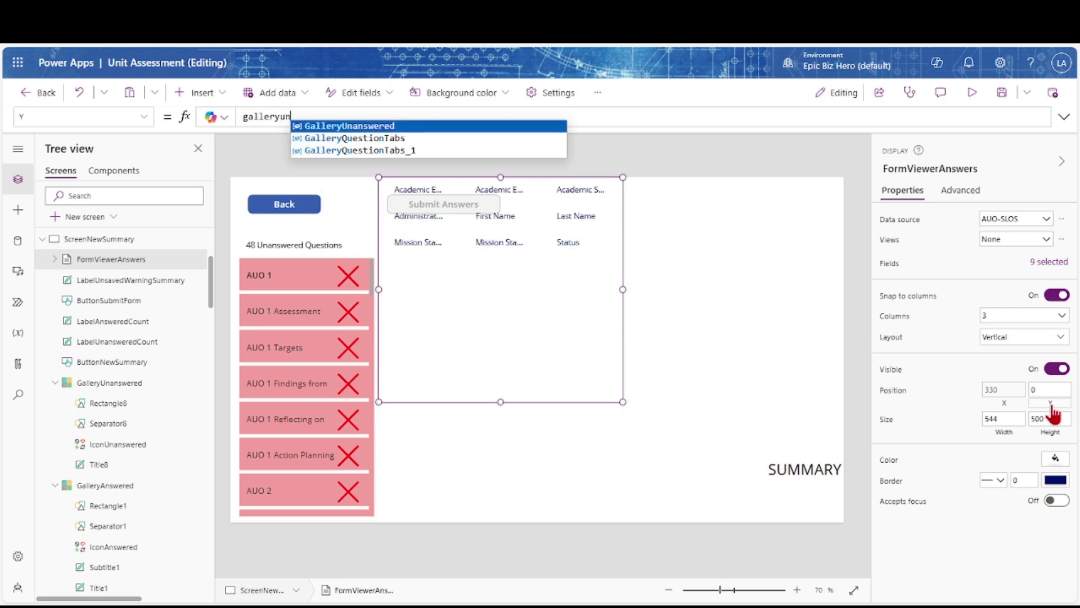
pyautogui.press('Tab')
pyautogui.write('.Y')
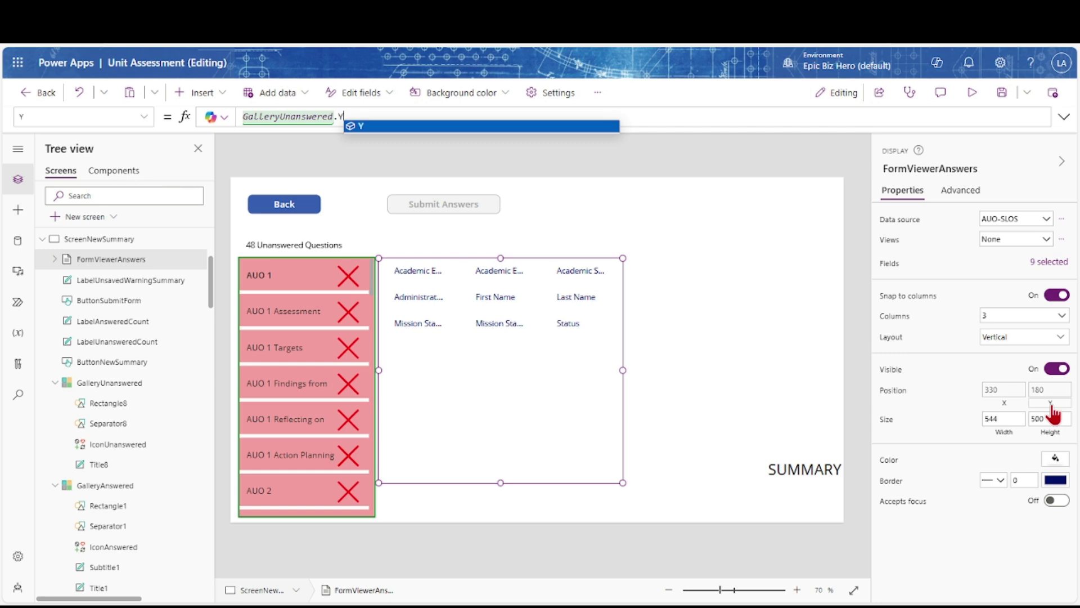
# Set the form to 1 column with a light grey fill
pyautogui.click(1061, 317)
pyautogui.click(1015, 338)
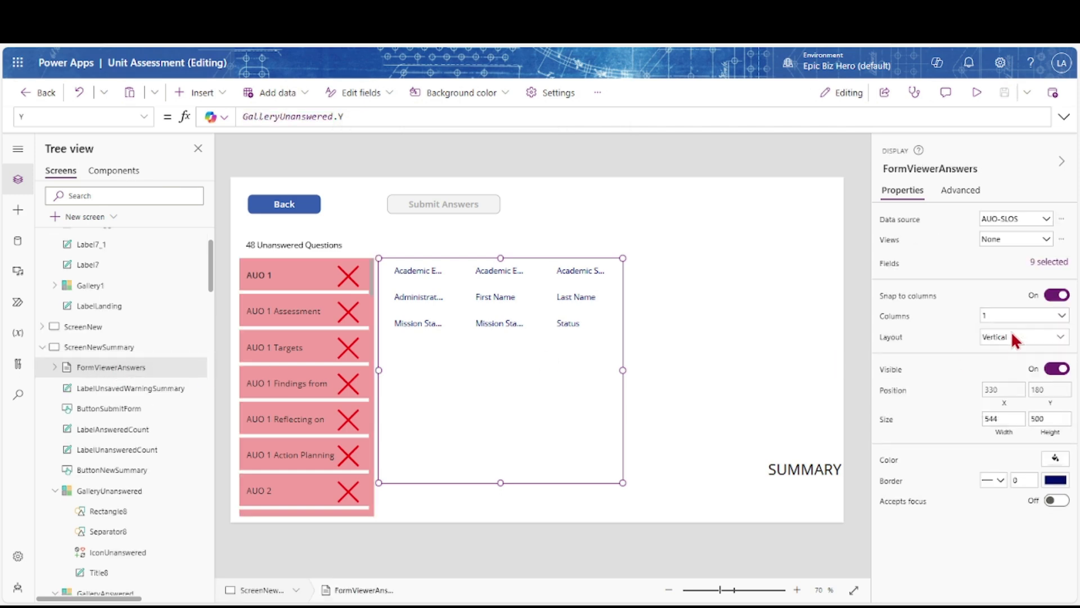
pyautogui.click(1055, 458)
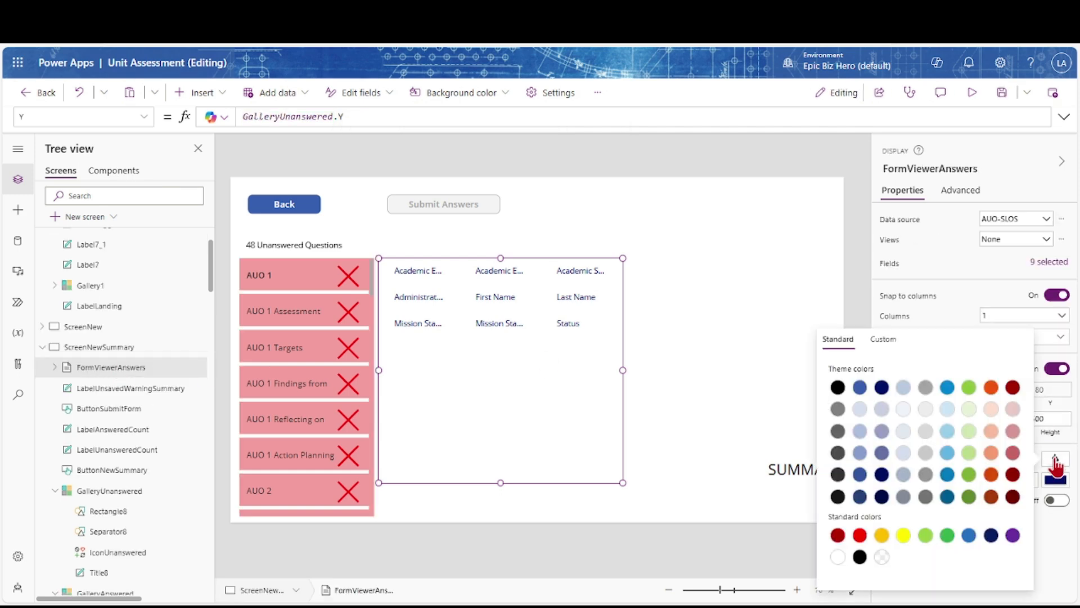
pyautogui.click(926, 410)
pyautogui.click(960, 301)
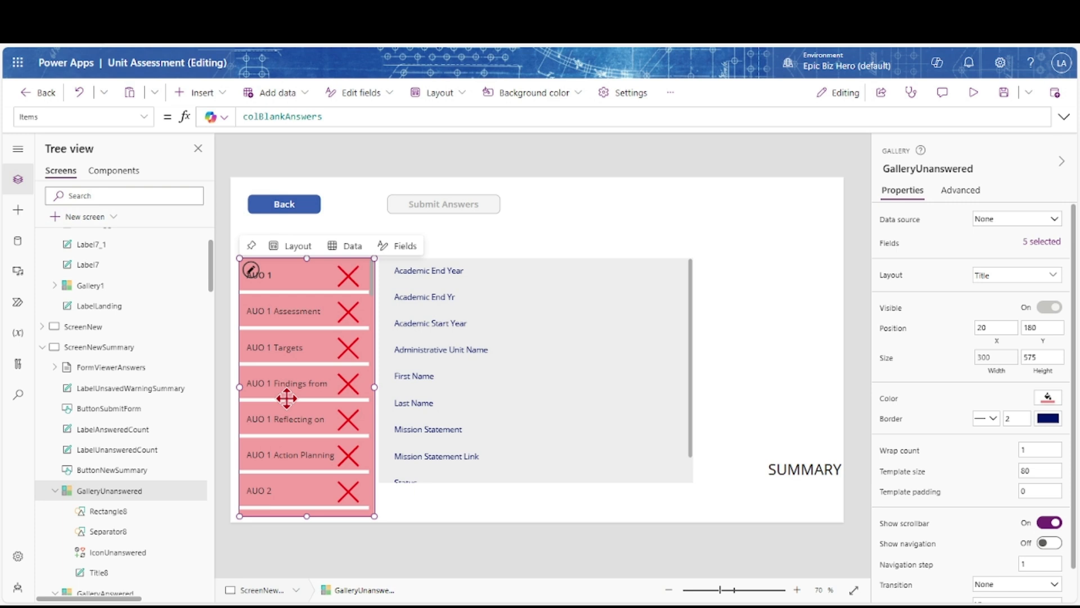
# Make the GalleryUnanswered rows taller and insert a button into the row template
pyautogui.click(295, 285)
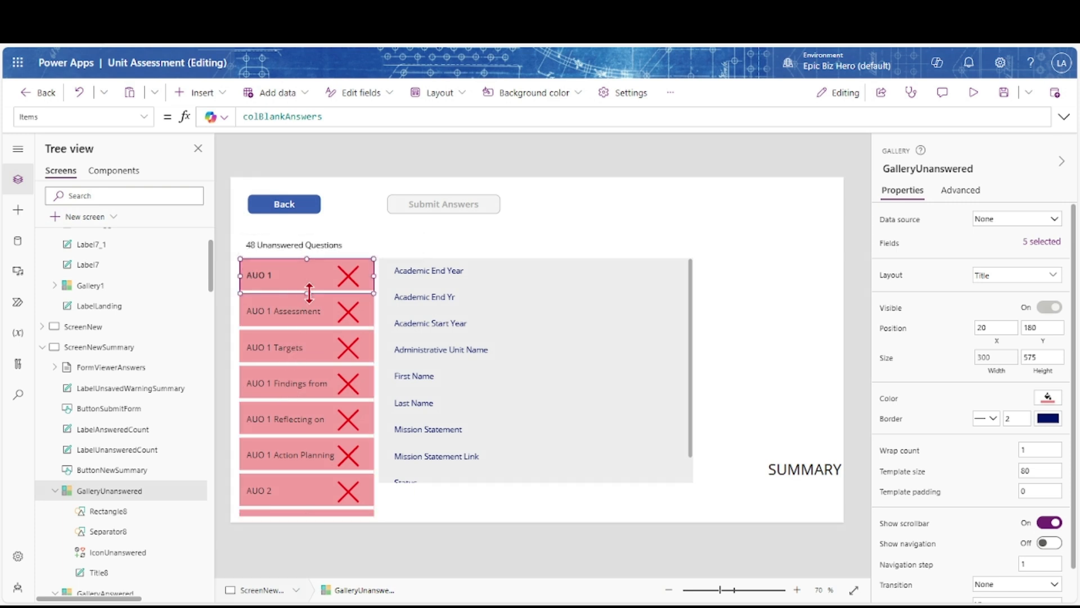
pyautogui.moveTo(309, 305); pyautogui.dragTo(308, 305)
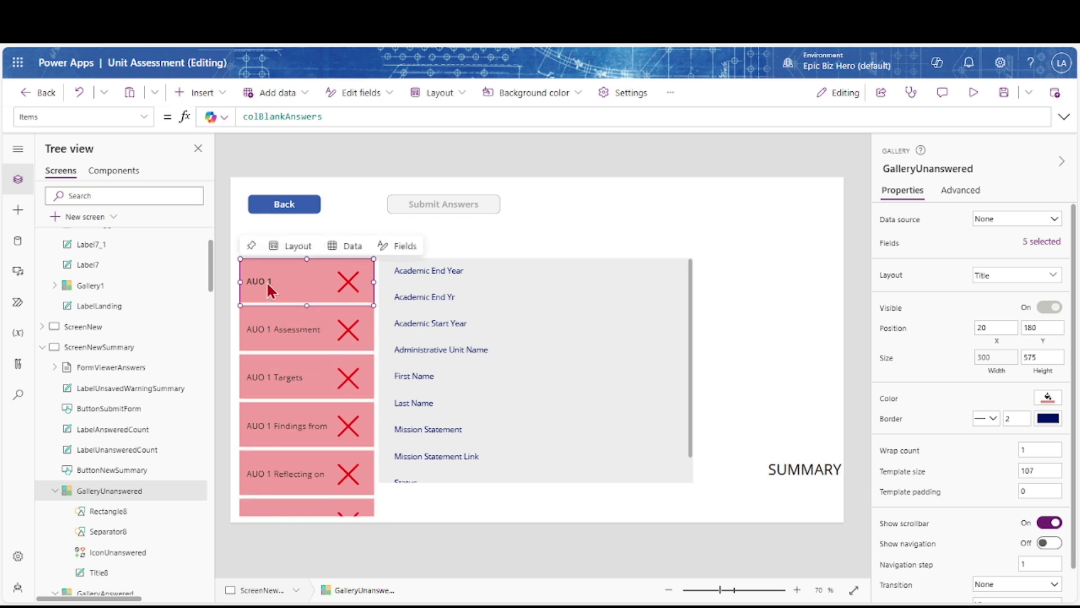
pyautogui.click(203, 94)
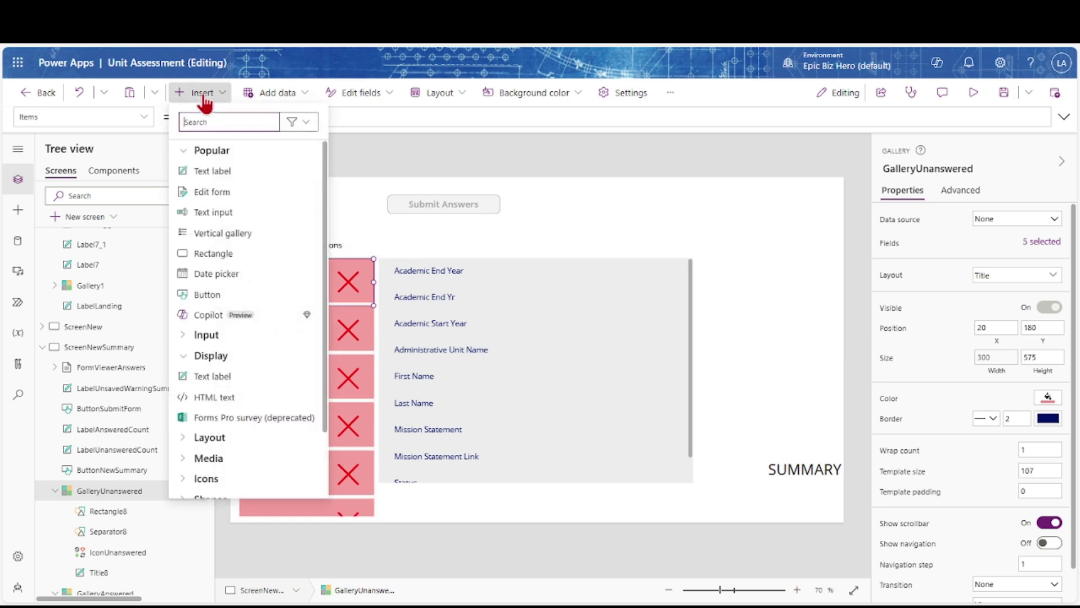
pyautogui.click(206, 293)
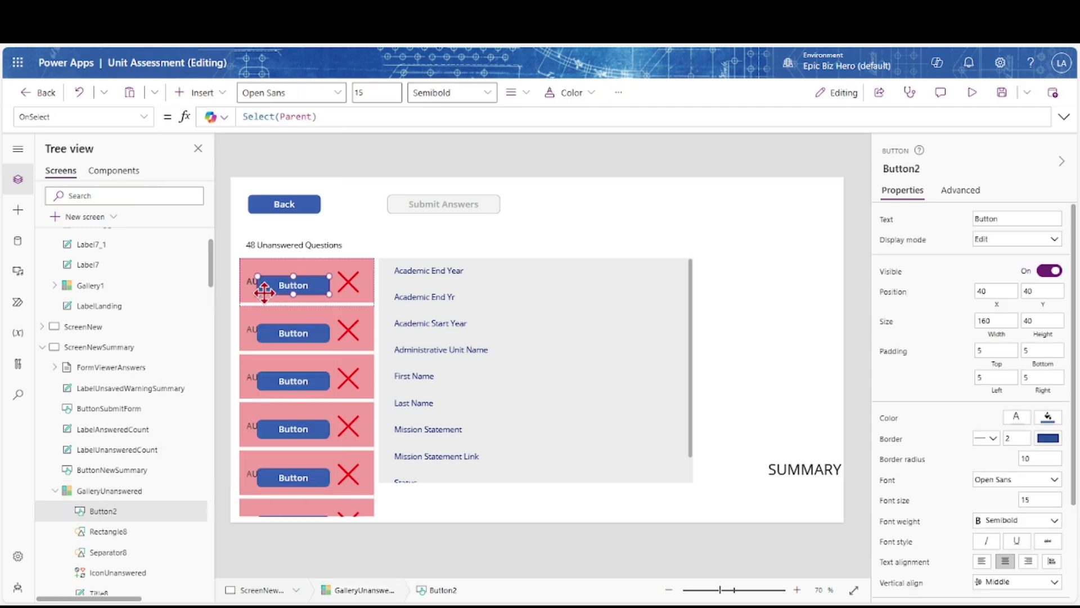
# Delete Separator8 and Rectangle8 from the gallery row template
pyautogui.scroll(-3, 129, 371)
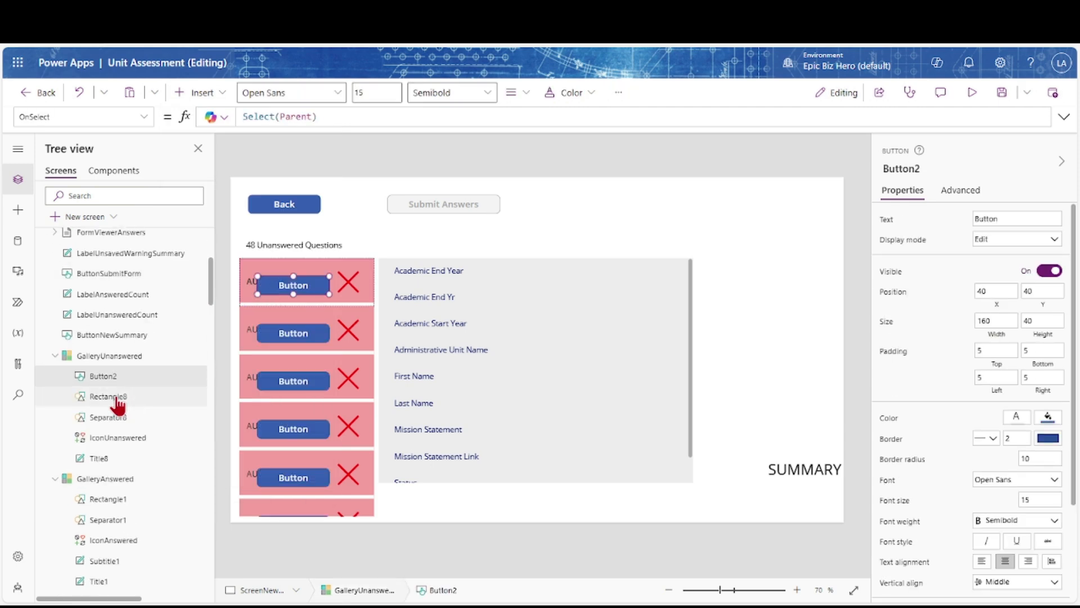
pyautogui.click(117, 401)
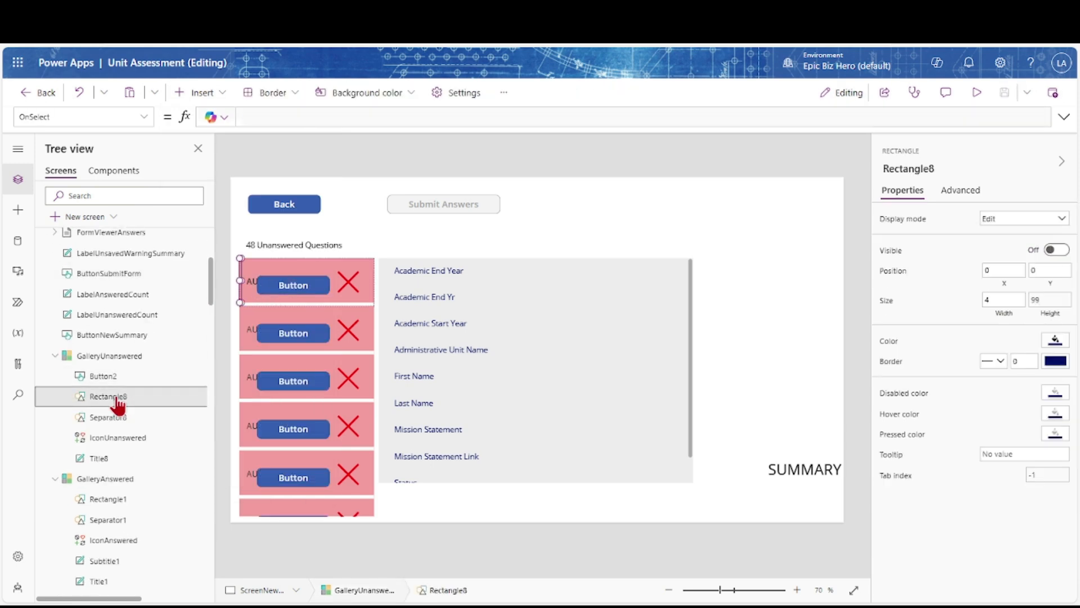
pyautogui.click(114, 429)
pyautogui.press('Delete')
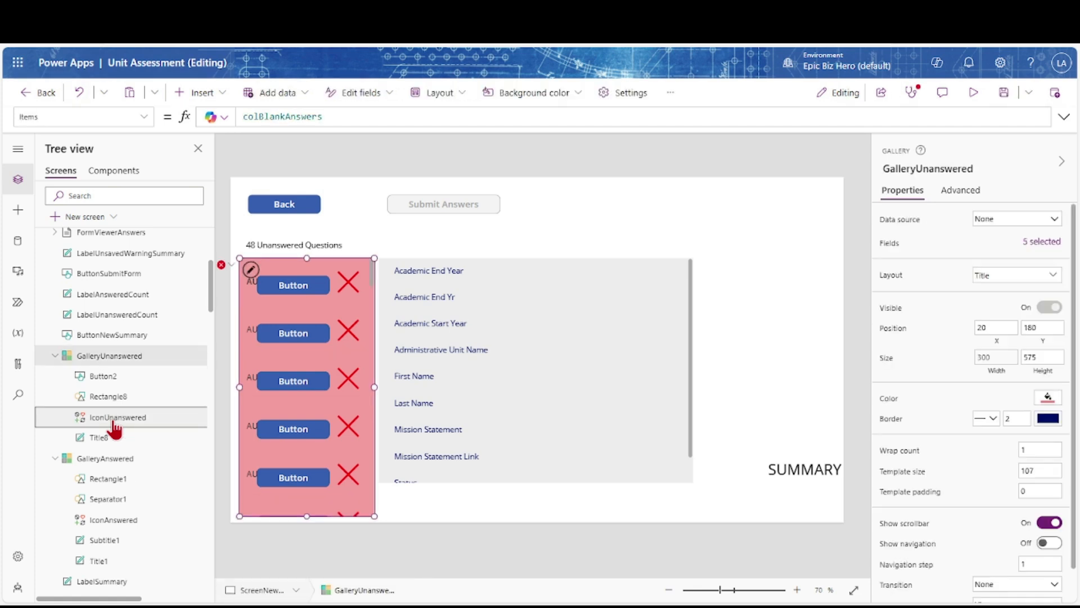
pyautogui.click(223, 265)
pyautogui.click(236, 283)
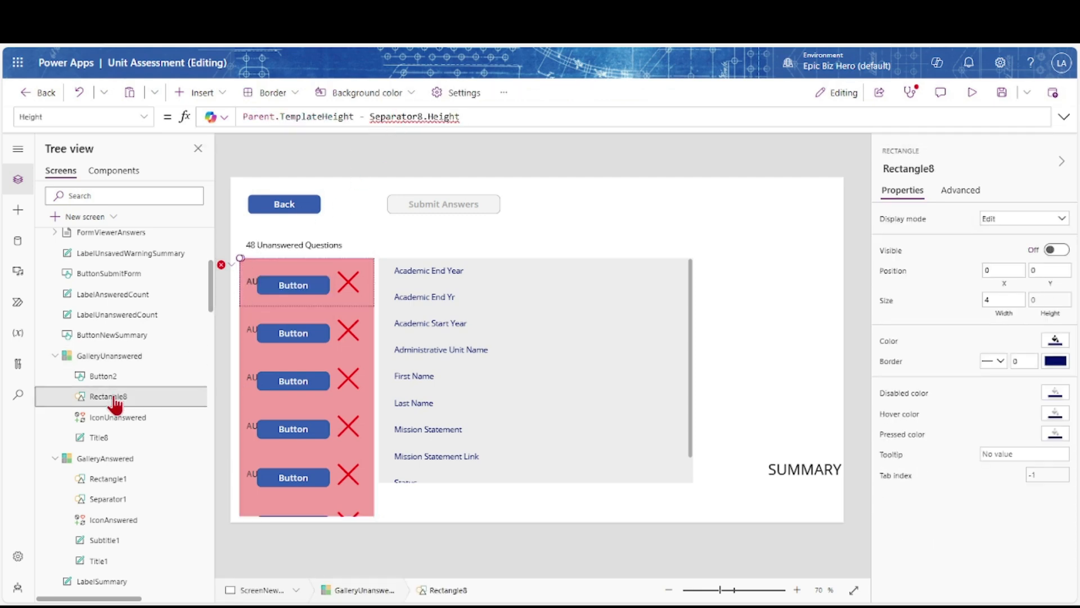
pyautogui.press('Delete')
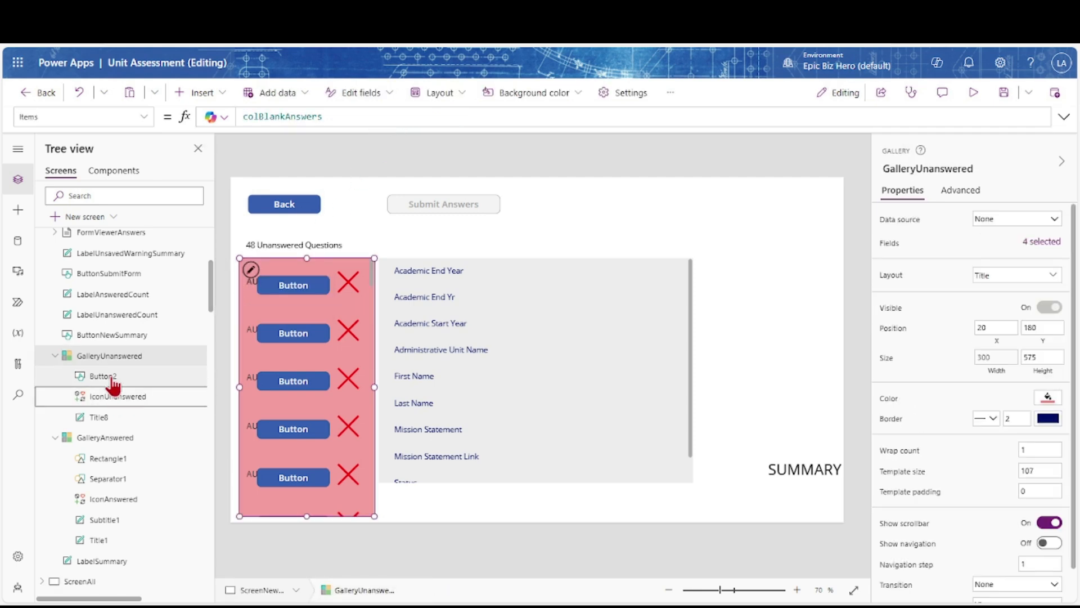
# Rename Button2 to ButtonEditAnswer with Text "Edit Answer " & ThisItem.FieldName
pyautogui.click(112, 383)
pyautogui.doubleClick(112, 375)
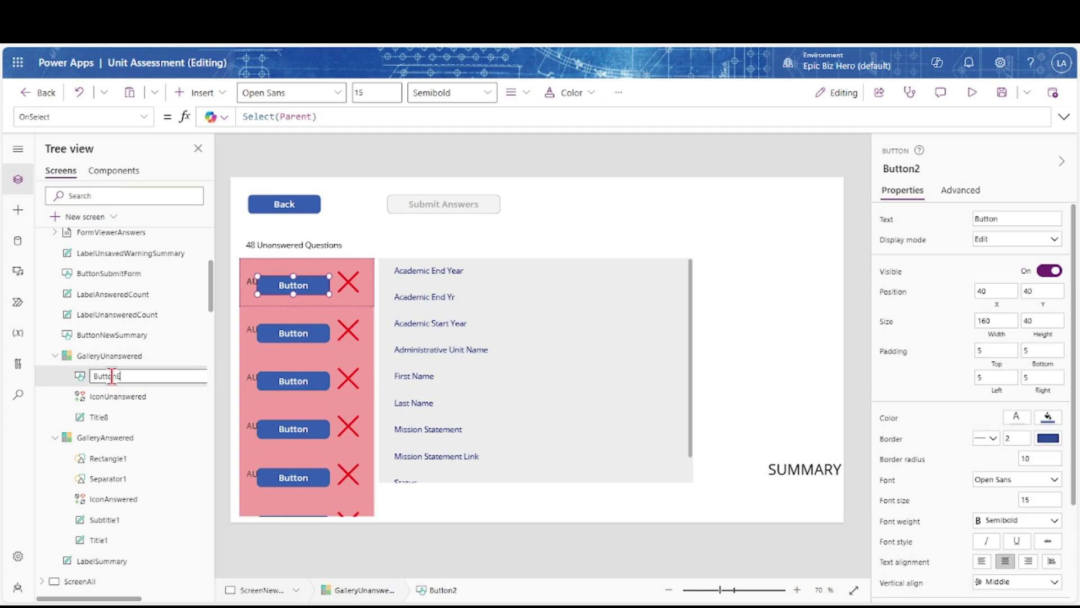
pyautogui.write('ButtonEditAnswer')
pyautogui.press('Return')
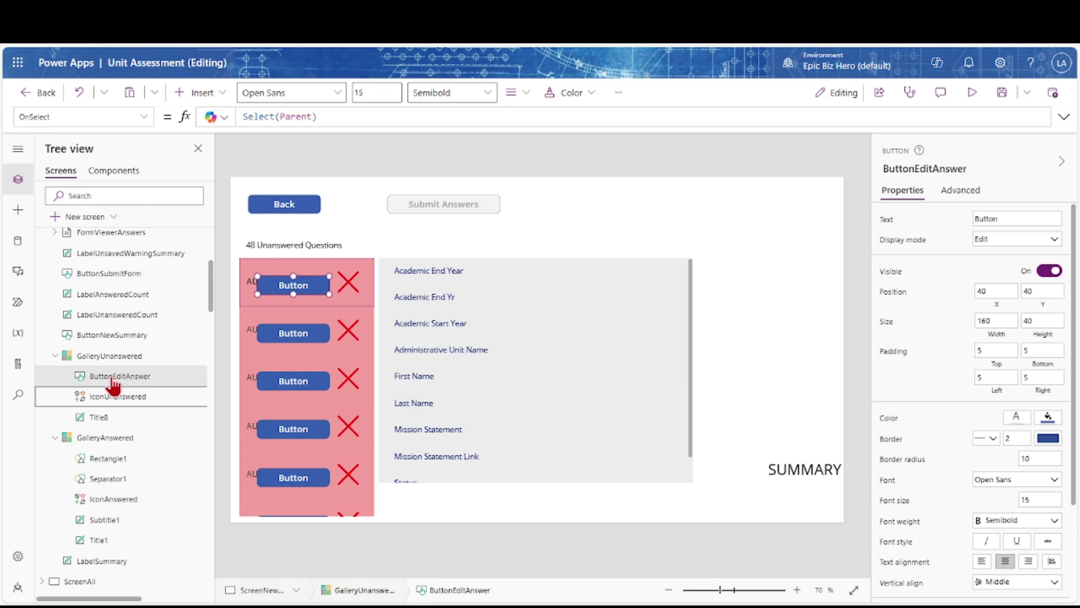
pyautogui.click(887, 222)
pyautogui.hotkey('ctrl', 'a')
pyautogui.press('BackSpace')
pyautogui.write('"Edit ')
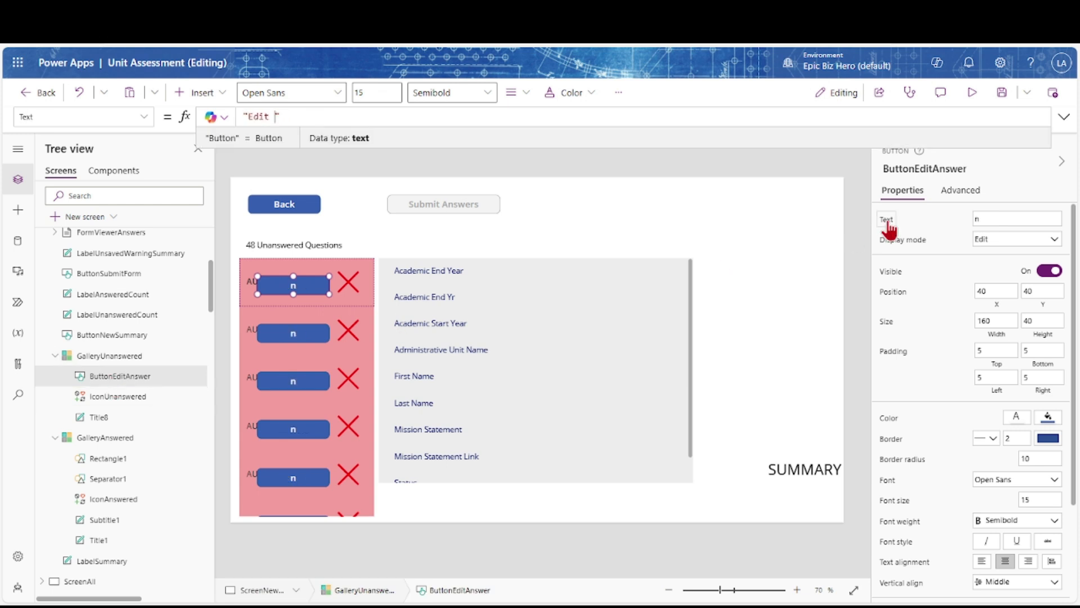
pyautogui.write('Answer "')
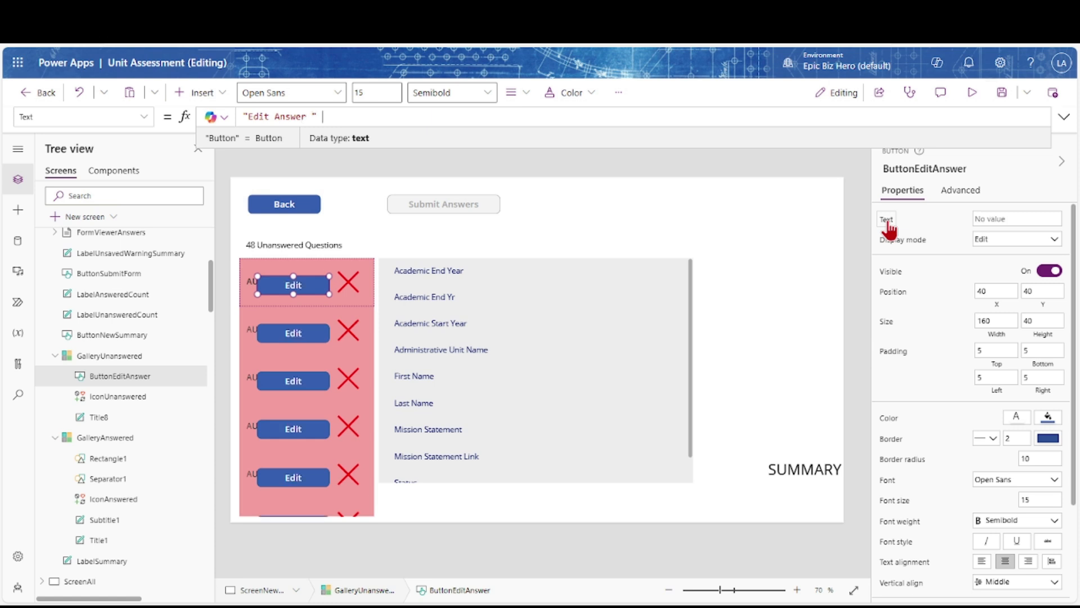
pyautogui.write(' & ThisItem.FieldName')
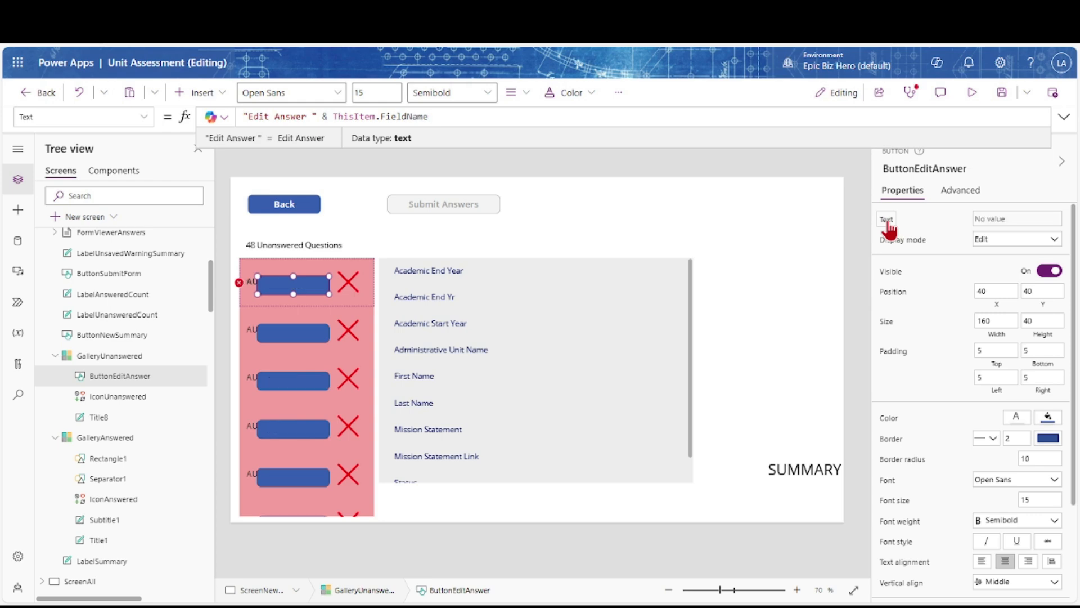
# Give ButtonEditAnswer font size 11, width 300, X 25 and Y 15
pyautogui.click(1037, 500)
pyautogui.write('11')
pyautogui.press('Tab')
pyautogui.moveTo(993, 324); pyautogui.dragTo(976, 325)
pyautogui.write('30')
pyautogui.press('Tab')
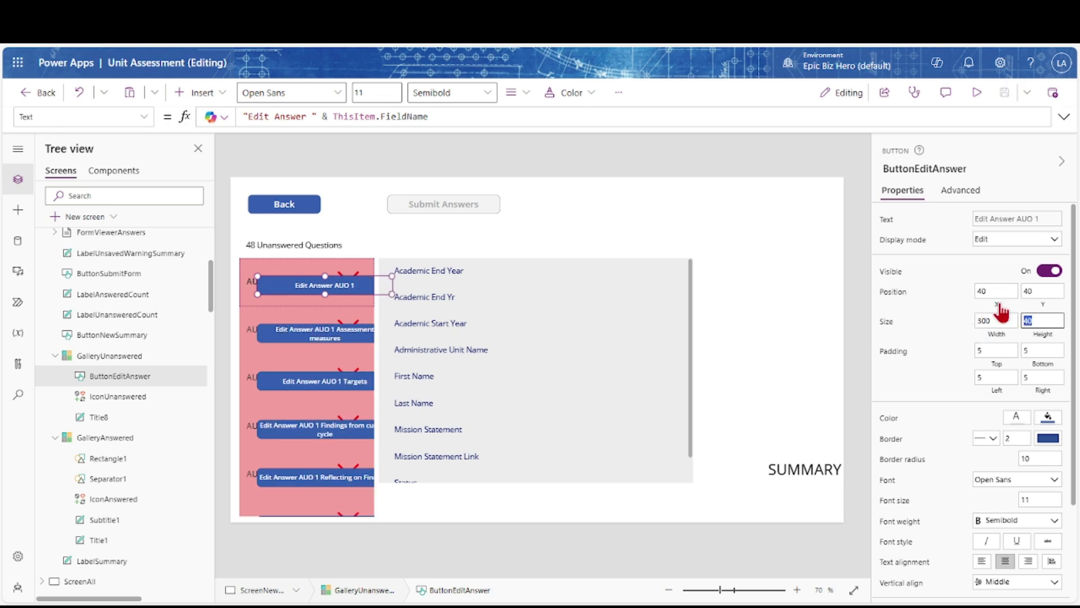
pyautogui.moveTo(986, 291); pyautogui.dragTo(968, 301)
pyautogui.write('25')
pyautogui.press('Tab')
pyautogui.write('15')
pyautogui.press('Tab')
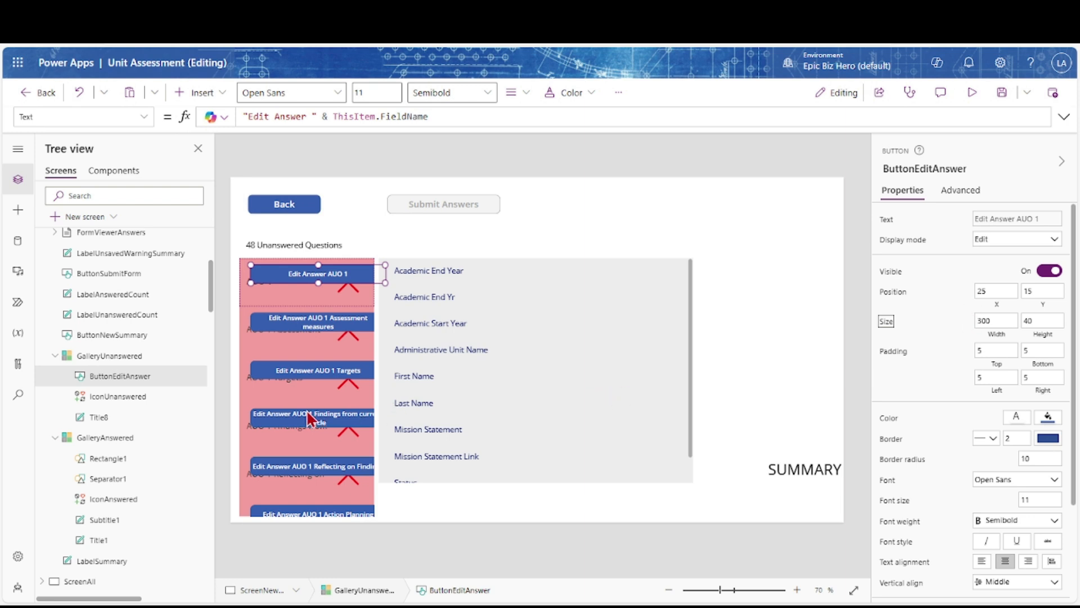
# Change GalleryUnanswered's Width formula value from 300 to 400
pyautogui.click(307, 400)
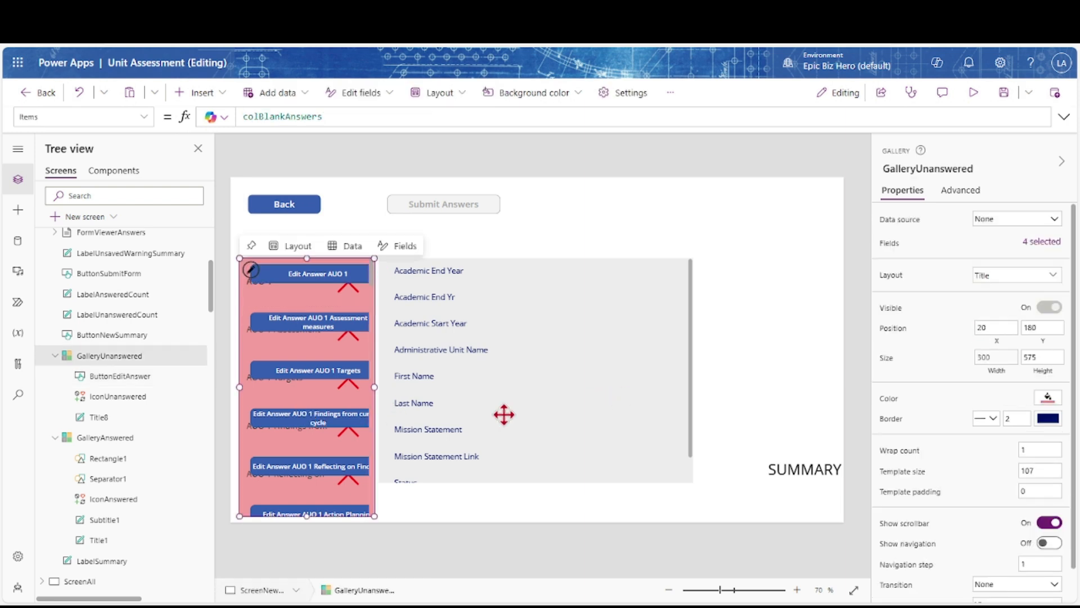
pyautogui.click(988, 365)
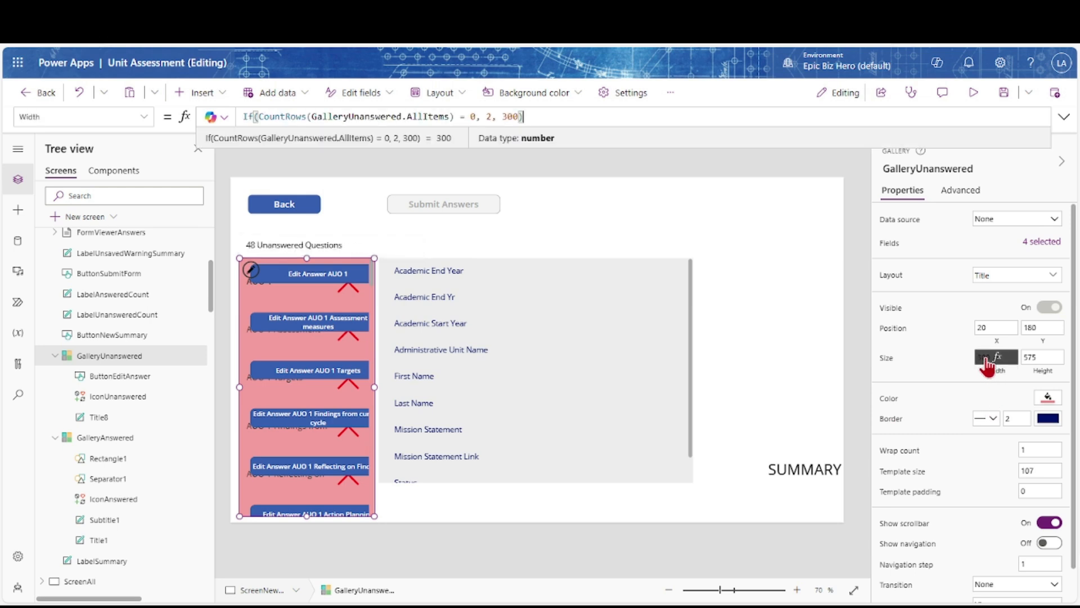
pyautogui.click(508, 117)
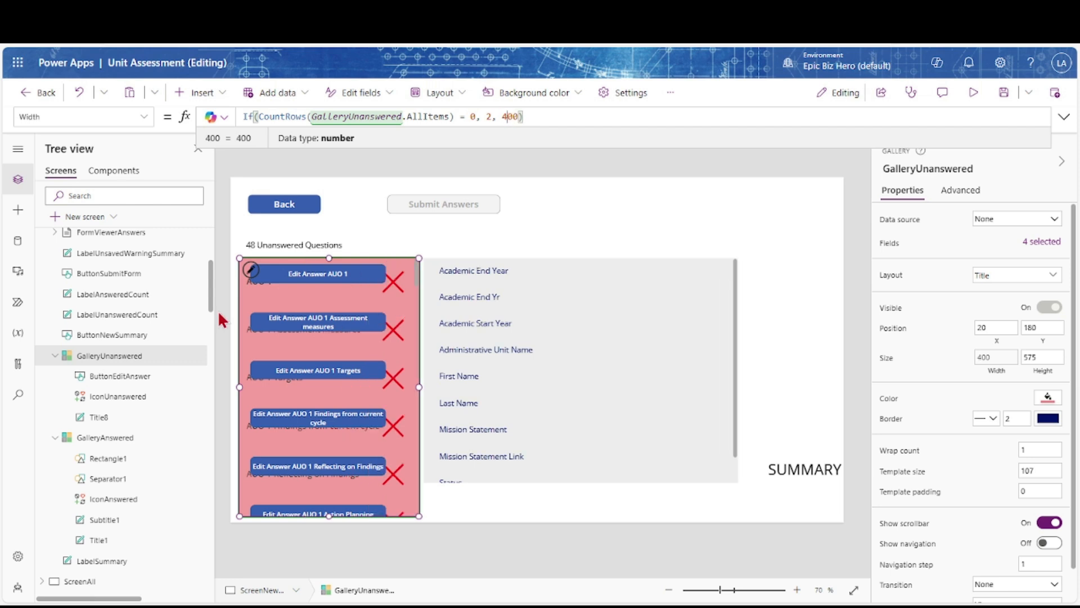
# Delete IconUnanswered and Title8 from the row, leaving ButtonEditAnswer
pyautogui.click(127, 398)
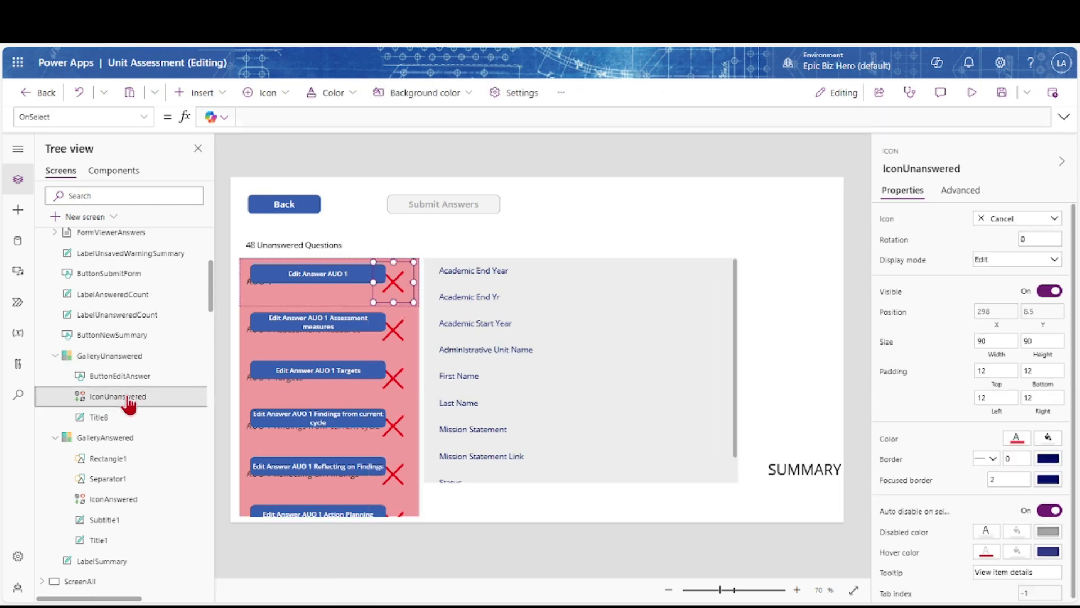
pyautogui.keyDown('ctrl'); pyautogui.click(96, 421); pyautogui.keyUp('ctrl')
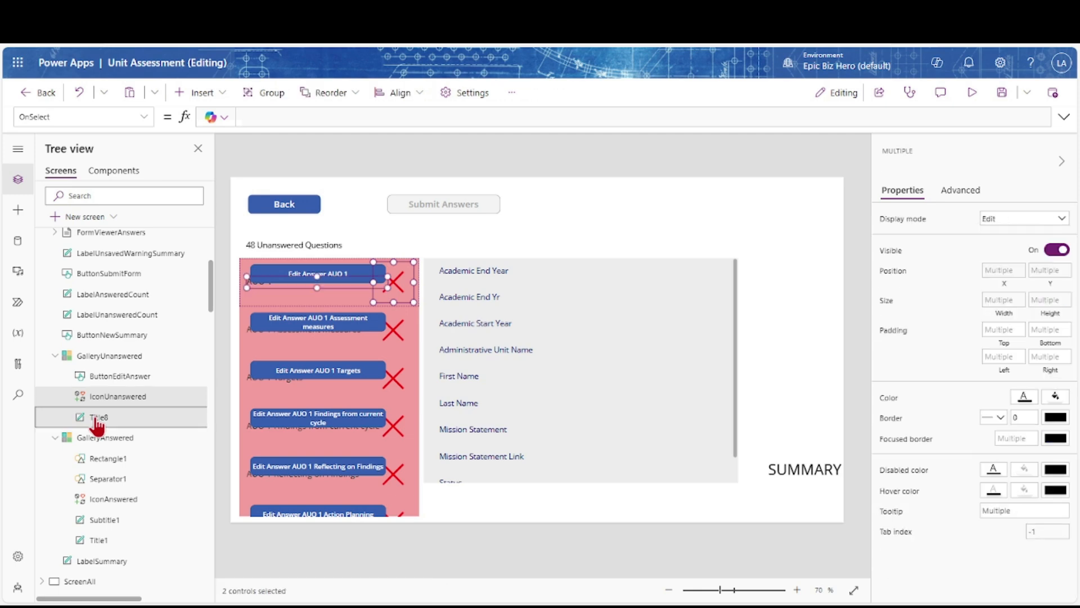
pyautogui.press('Delete')
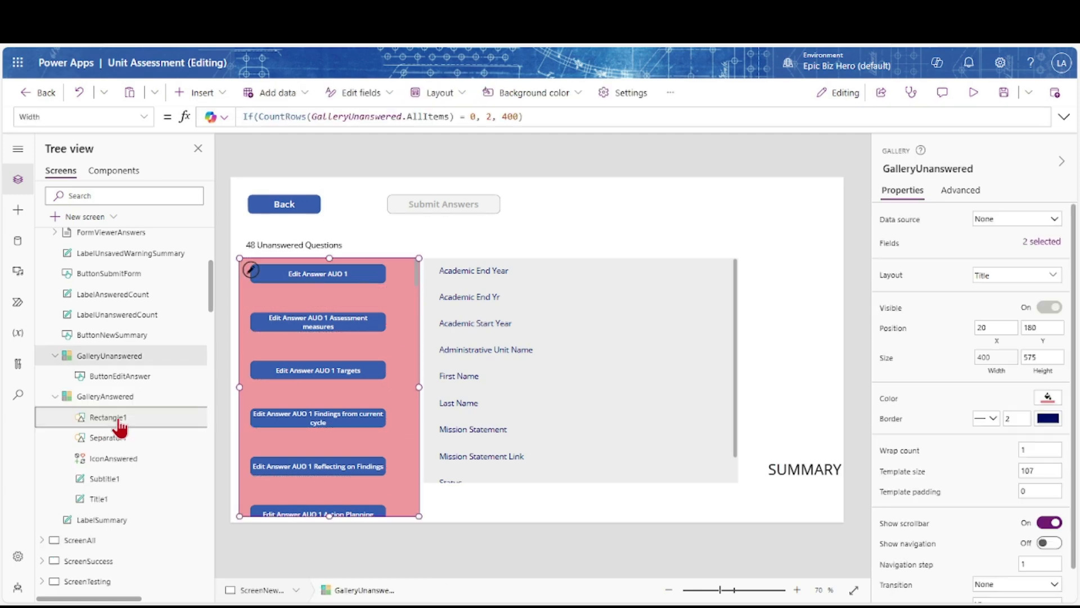
pyautogui.click(118, 378)
# Change the buttons' fill from blue to a lighter custom red
pyautogui.click(1049, 428)
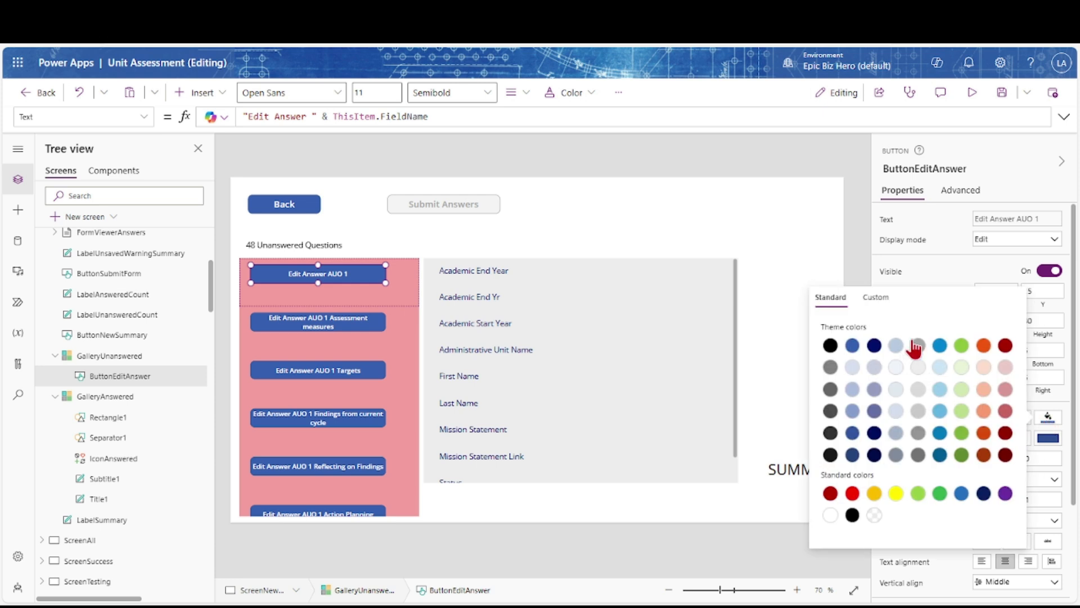
pyautogui.click(879, 297)
pyautogui.moveTo(949, 475); pyautogui.dragTo(849, 474)
pyautogui.click(960, 363)
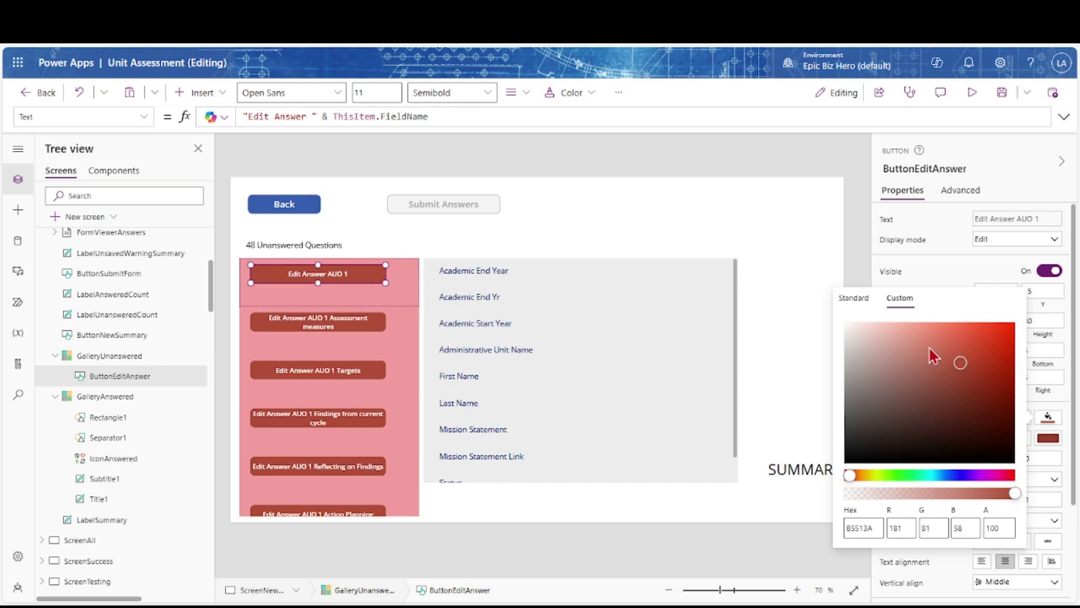
pyautogui.click(930, 346)
pyautogui.click(944, 267)
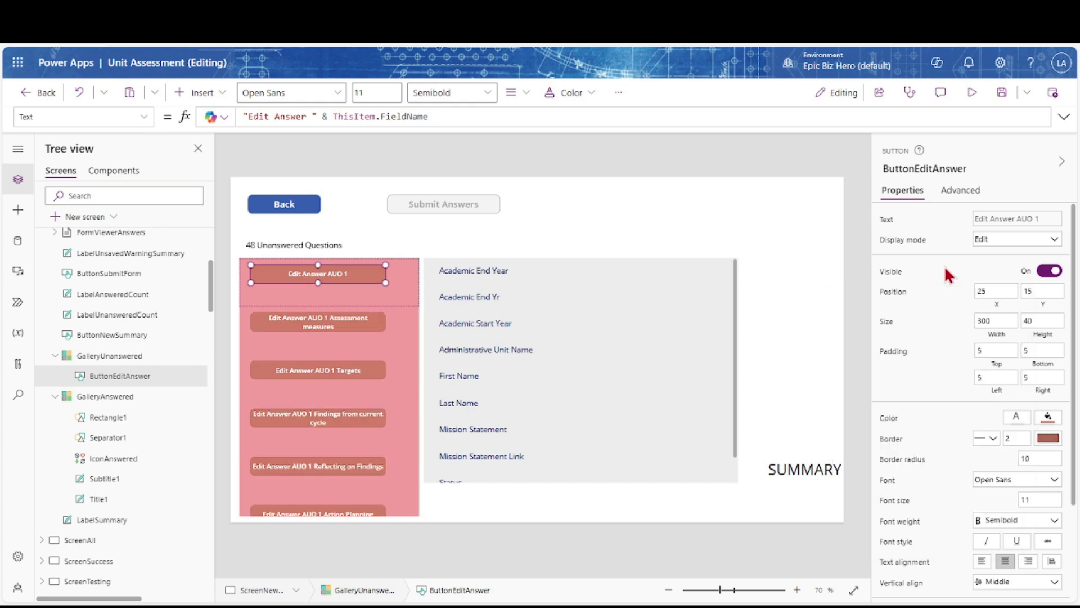
# Give GalleryUnanswered a transparent fill, template size 71 and height 541
pyautogui.click(319, 395)
pyautogui.click(1049, 403)
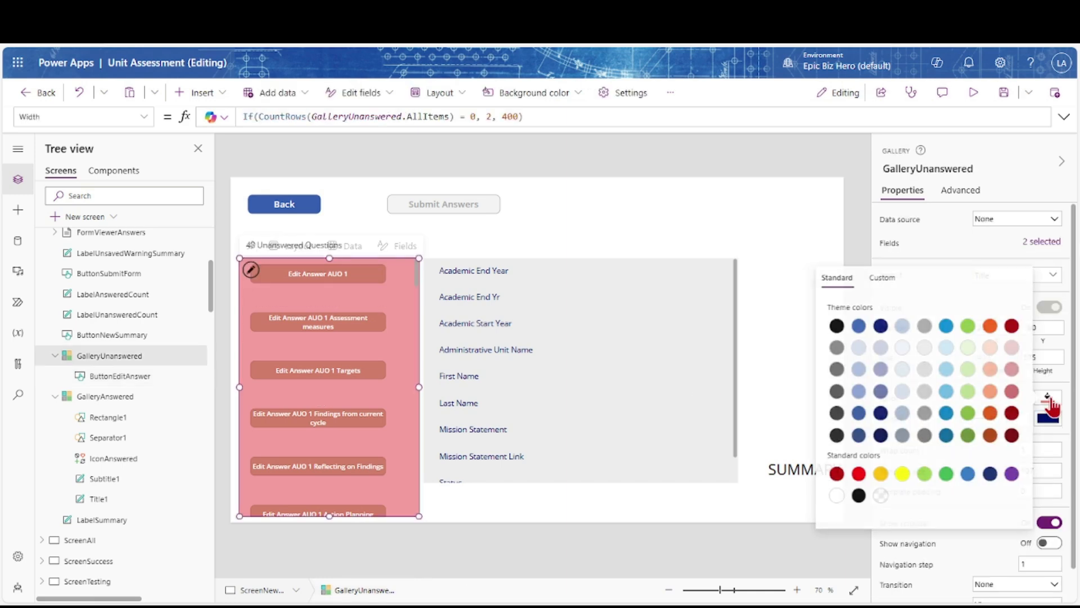
pyautogui.click(874, 497)
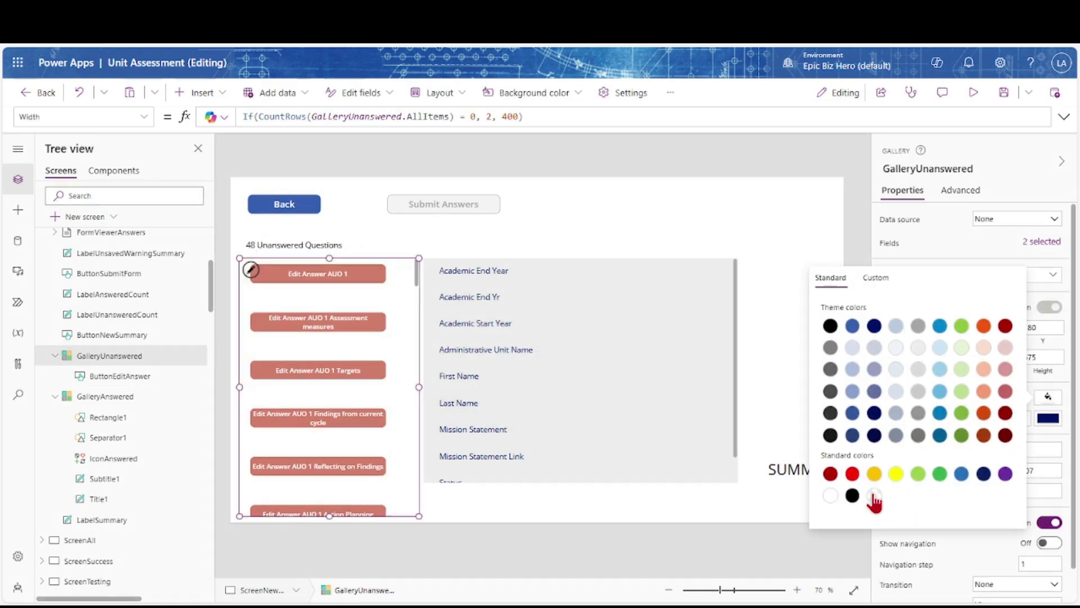
pyautogui.click(328, 286)
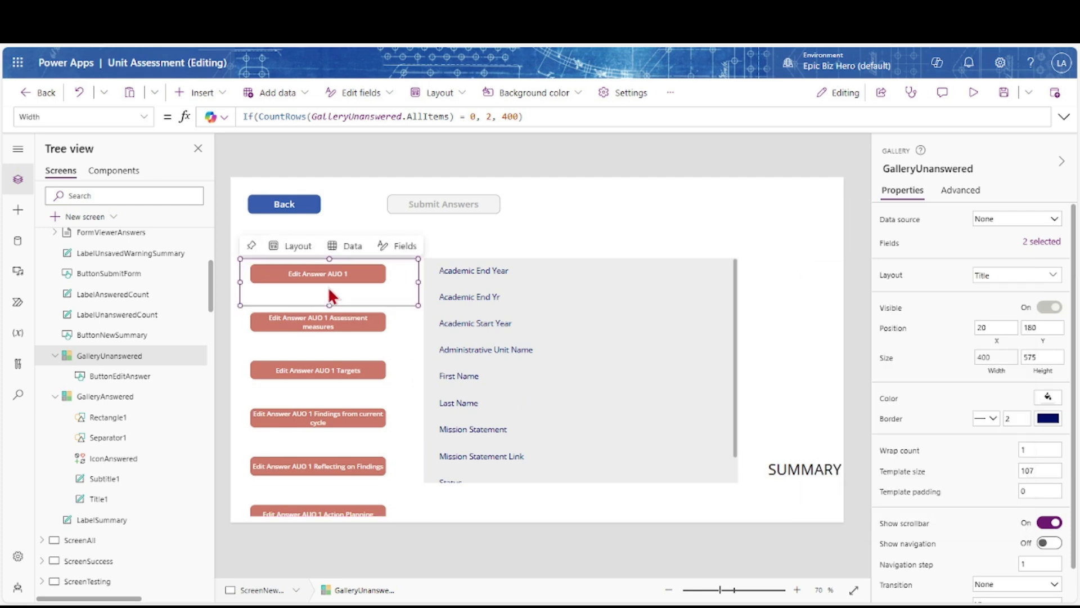
pyautogui.moveTo(329, 305); pyautogui.dragTo(326, 289)
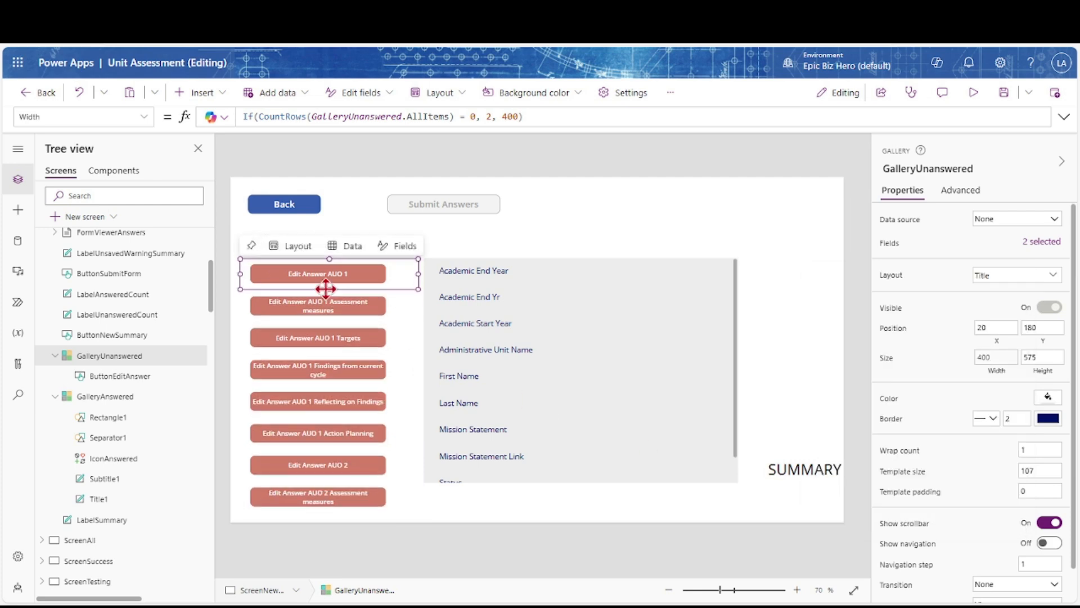
pyautogui.click(309, 443)
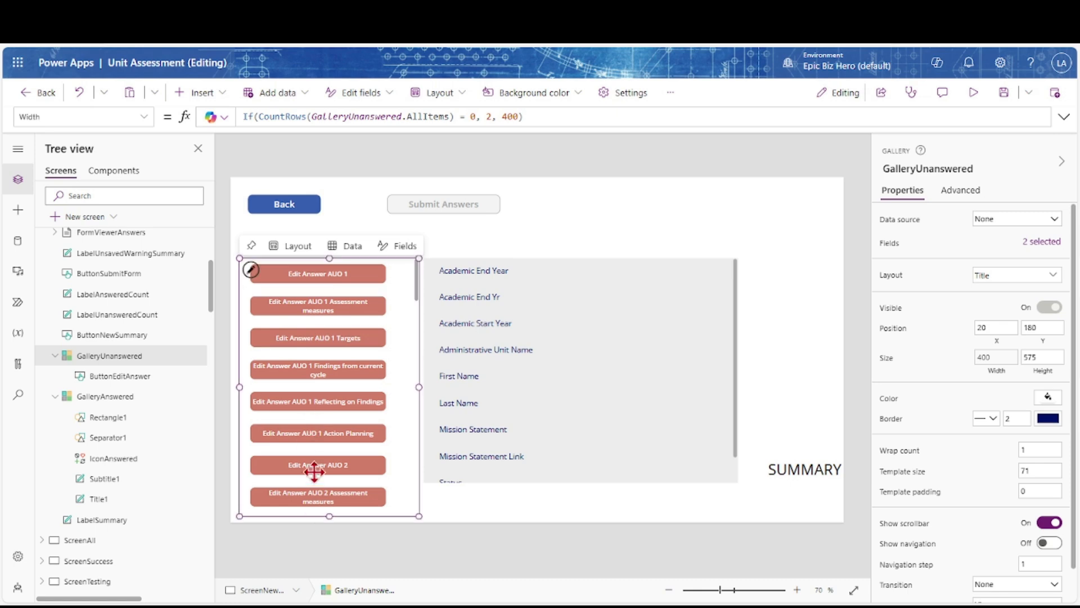
pyautogui.moveTo(331, 500); pyautogui.dragTo(330, 500)
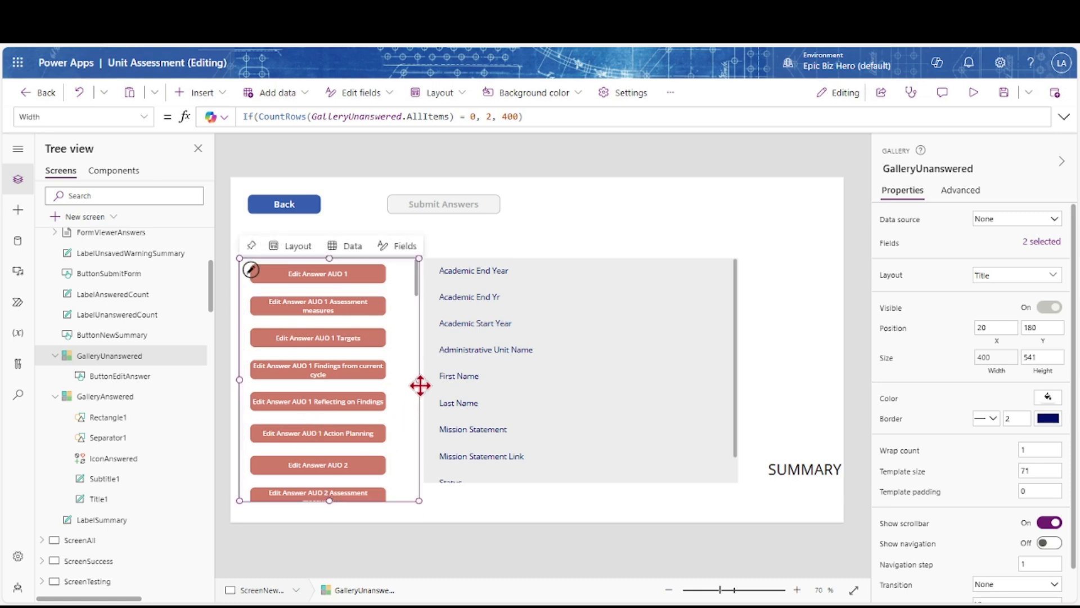
# Change the gallery's width value from 400 to 370 and bring up ButtonEditAnswer's property list
pyautogui.doubleClick(512, 116)
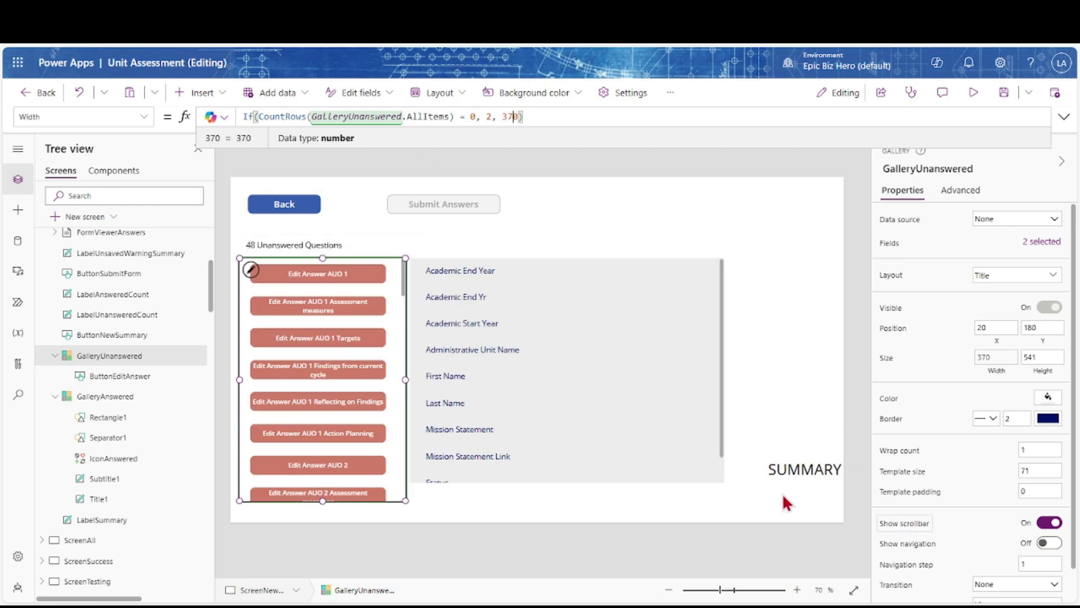
pyautogui.click(135, 381)
pyautogui.click(145, 116)
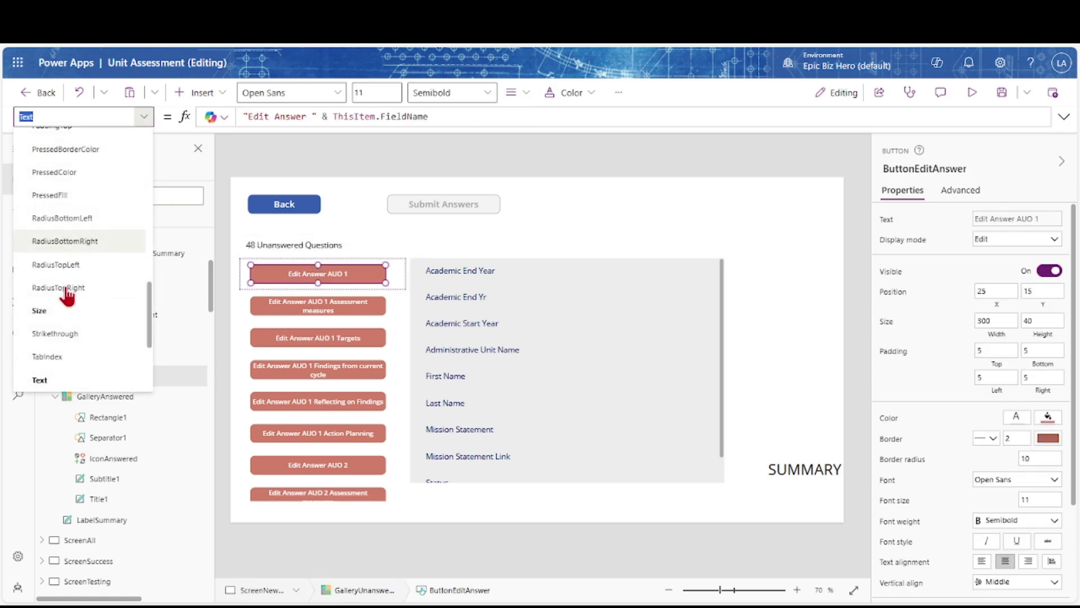
pyautogui.scroll(4, 66, 294)
# Replace the button's Select(Parent) OnSelect with If(StartsWith(ThisItem.FieldName…)) setting varQuestion, then Navigate(ScreenNew, Fade)
pyautogui.click(61, 235)
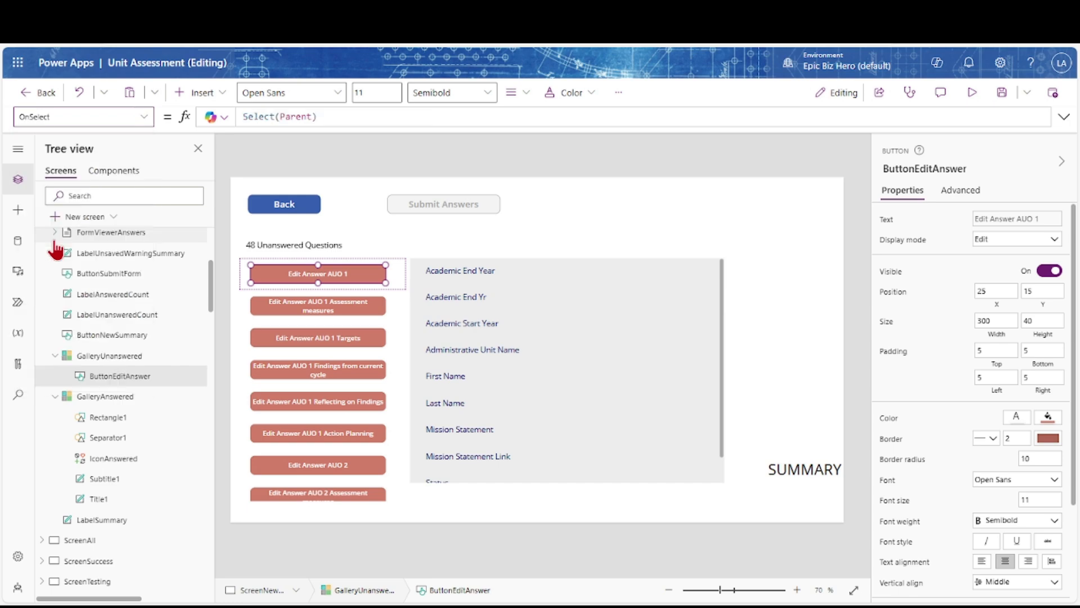
pyautogui.moveTo(314, 117); pyautogui.dragTo(242, 118)
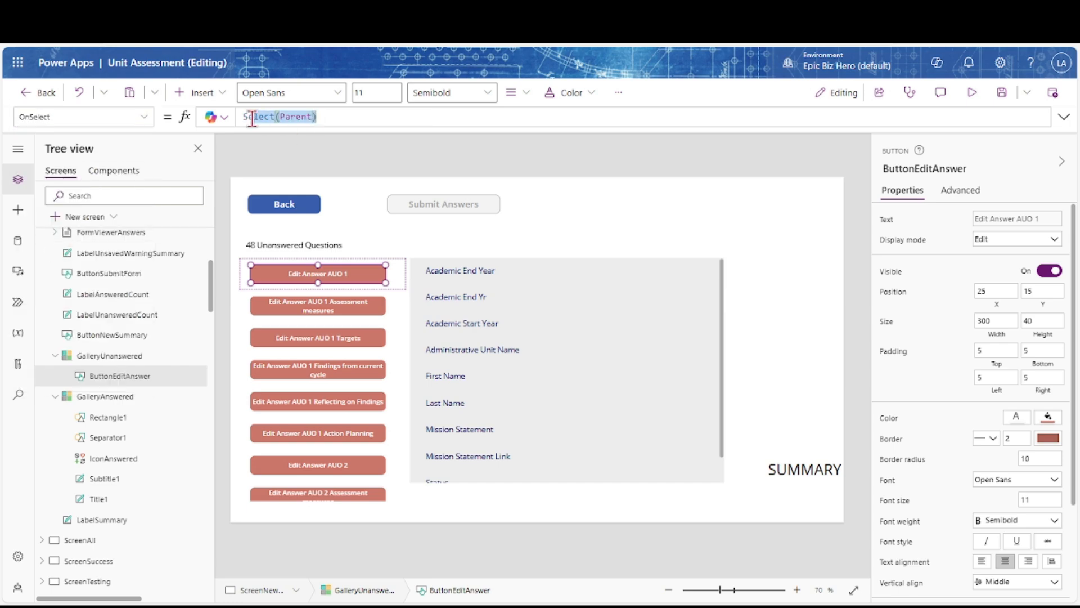
pyautogui.press('BackSpace')
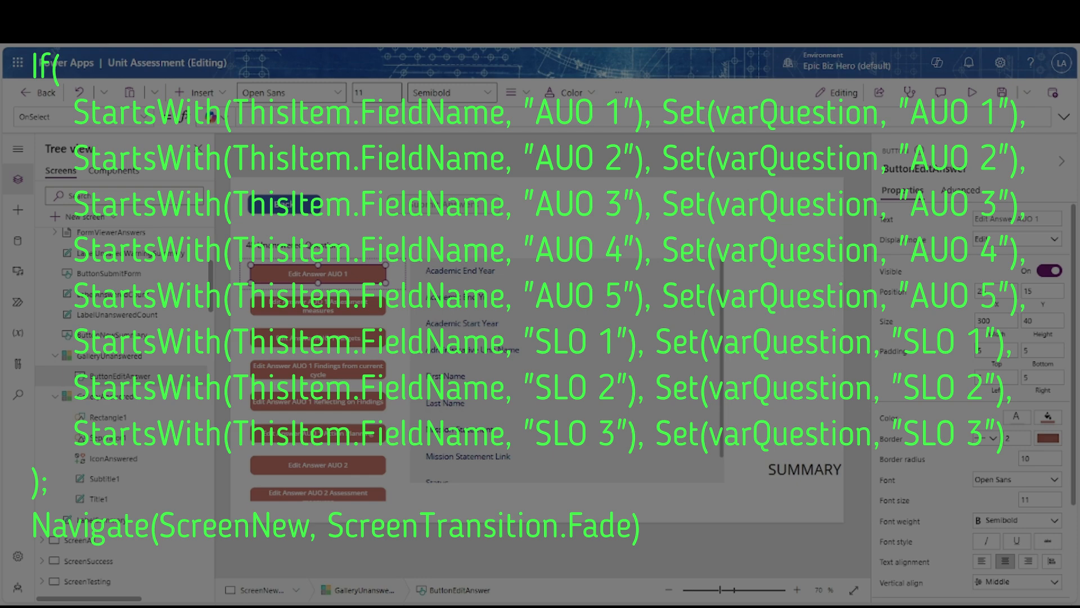
pyautogui.moveTo(243, 125); pyautogui.dragTo(245, 313)
pyautogui.click(253, 121)
pyautogui.write('If(StartsWith')
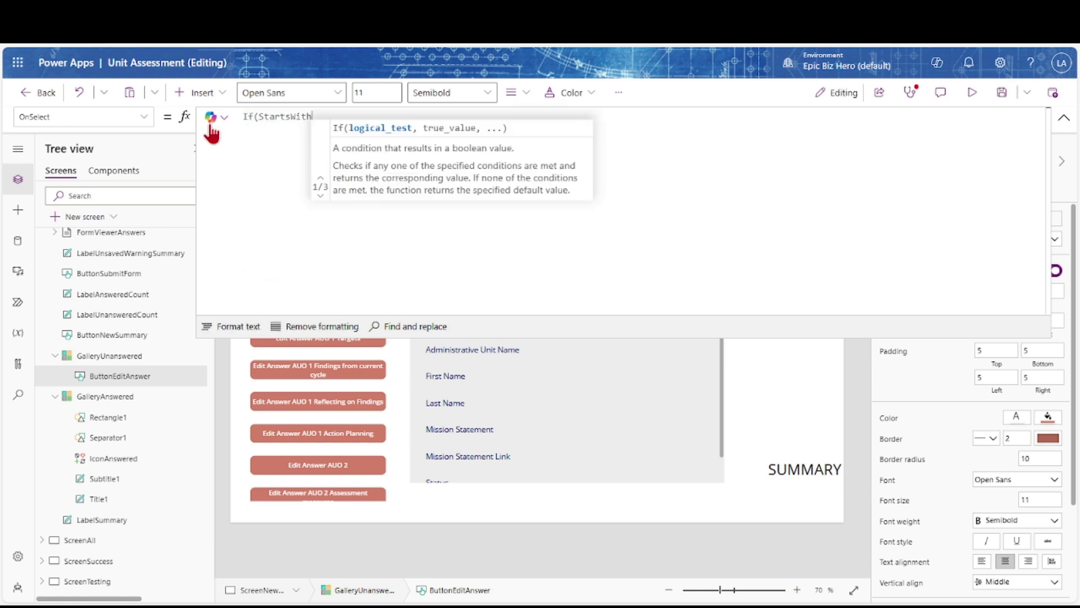
pyautogui.write('(ThisItem.FieldName, "')
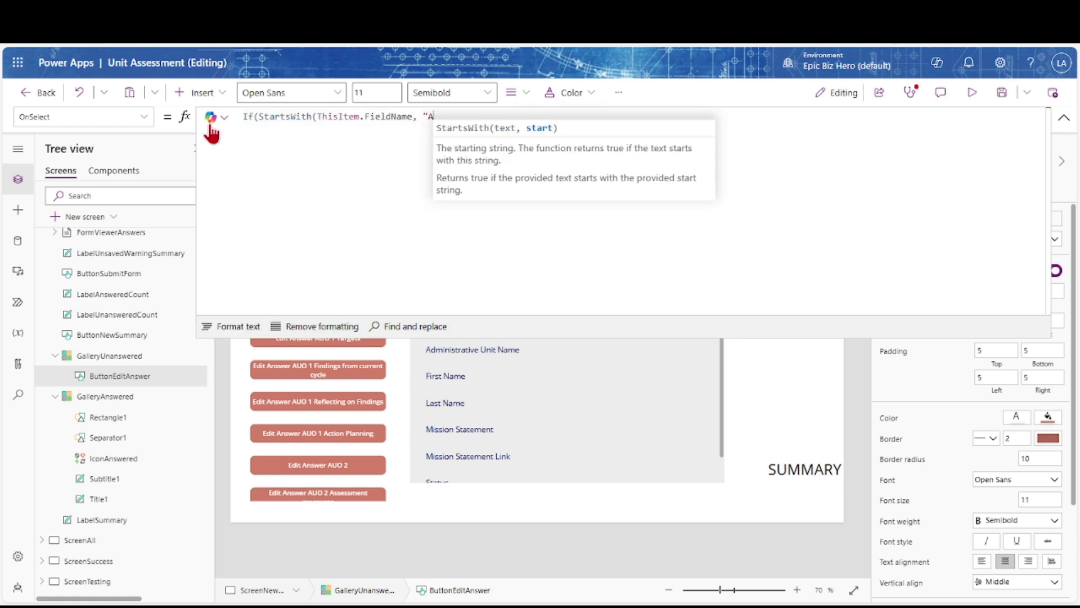
pyautogui.write('AUO 1"), ')
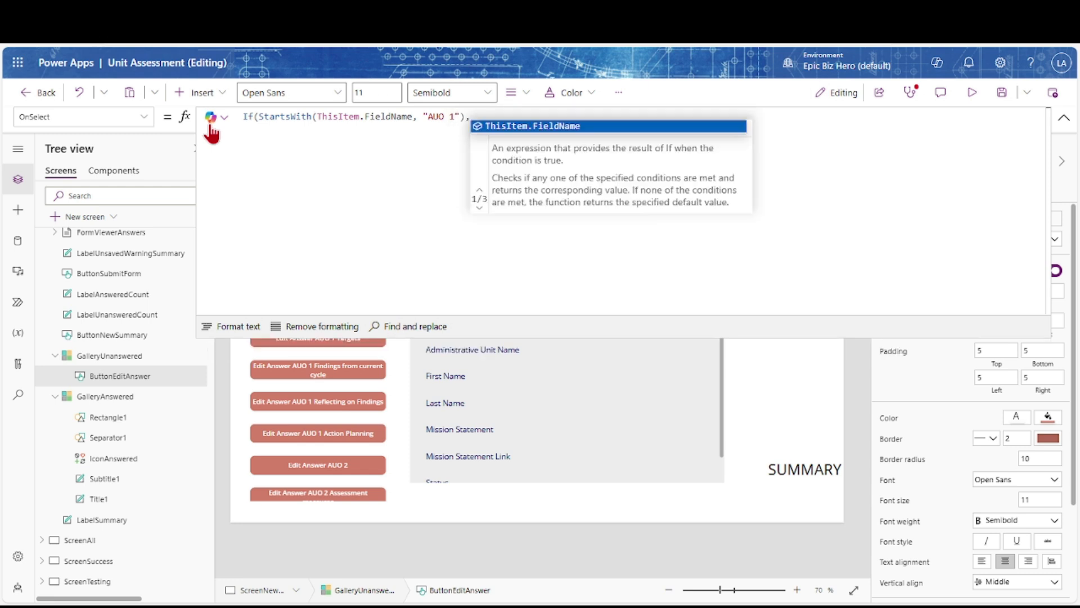
pyautogui.write('Set(varQuestion, "AUO 1"),')
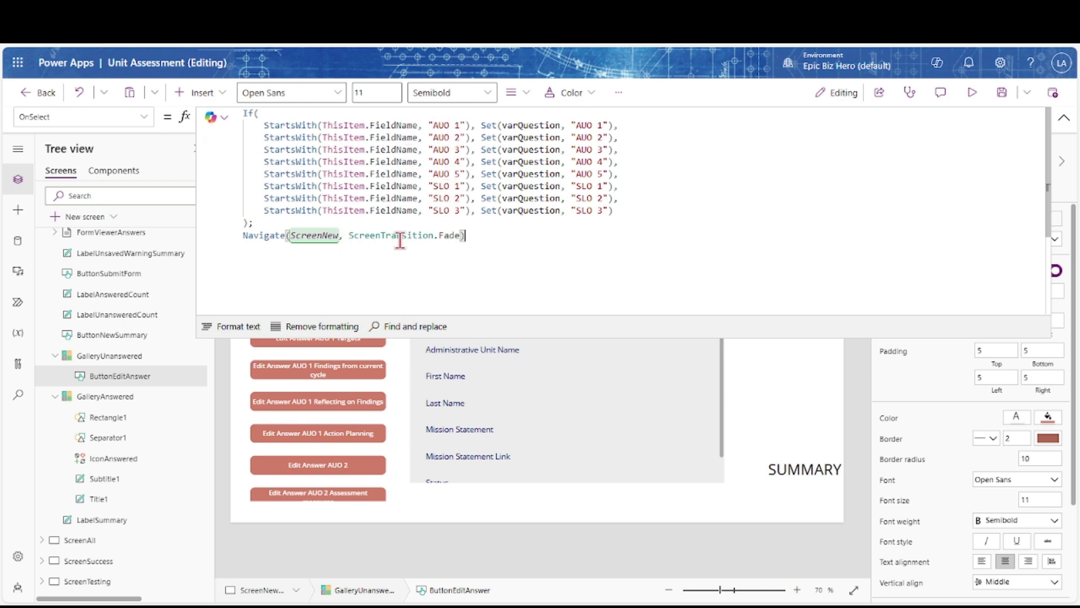
pyautogui.click(1064, 116)
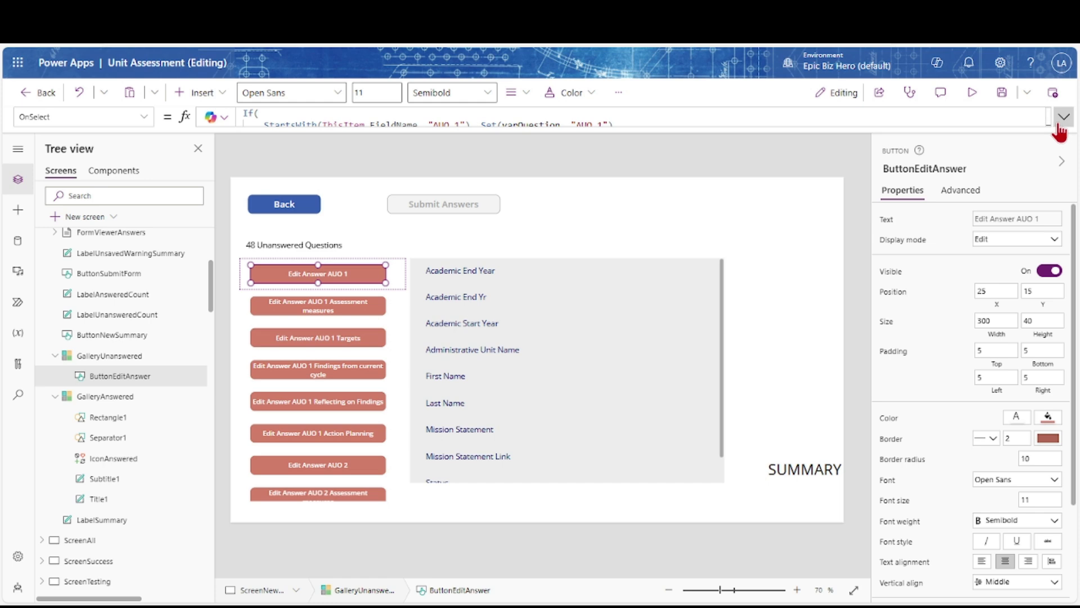
# Centre the Unanswered Questions label's text and trim its X offset to match the gallery
pyautogui.click(307, 247)
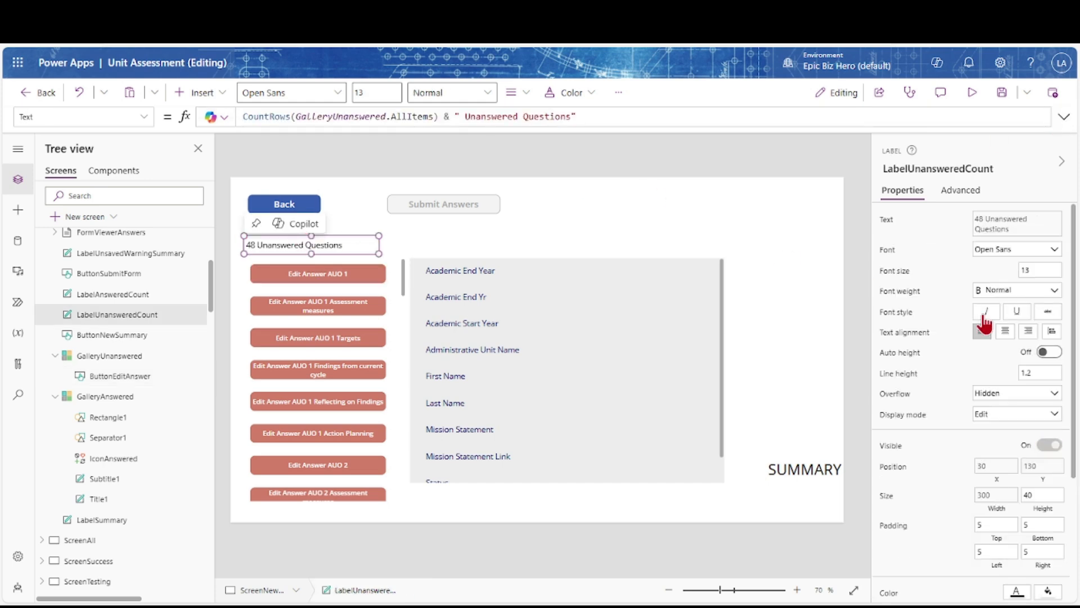
pyautogui.click(1004, 331)
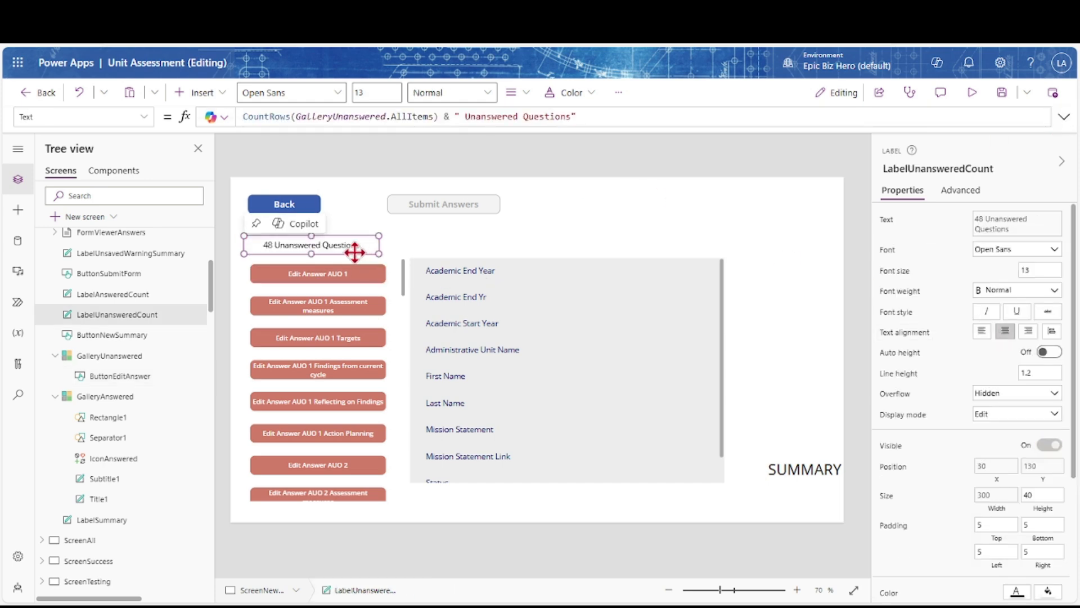
pyautogui.click(990, 465)
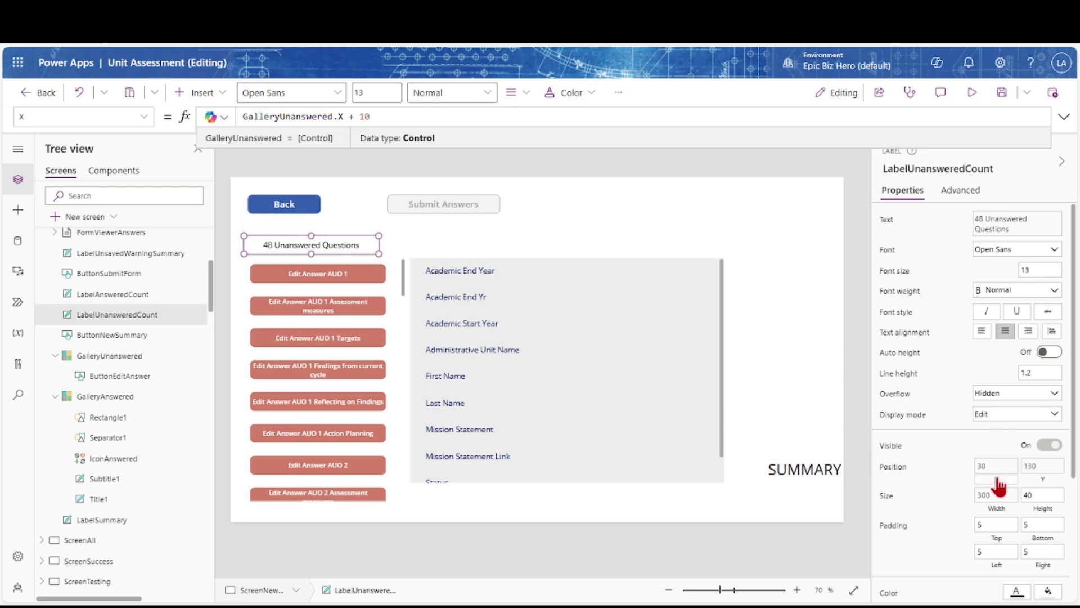
pyautogui.click(397, 116)
pyautogui.press('BackSpace')
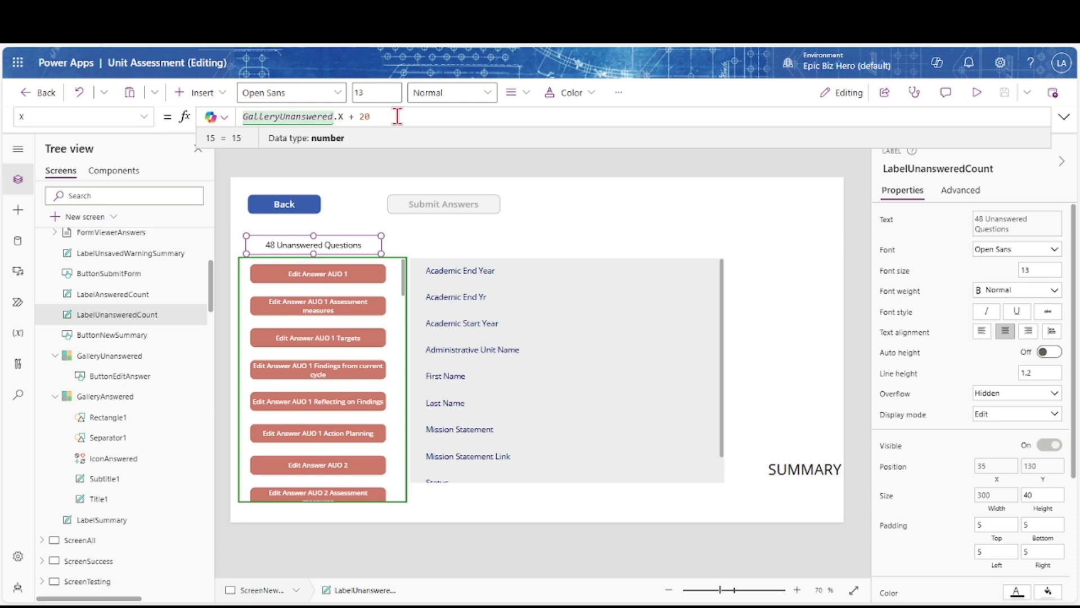
pyautogui.scroll(-3, 1015, 431)
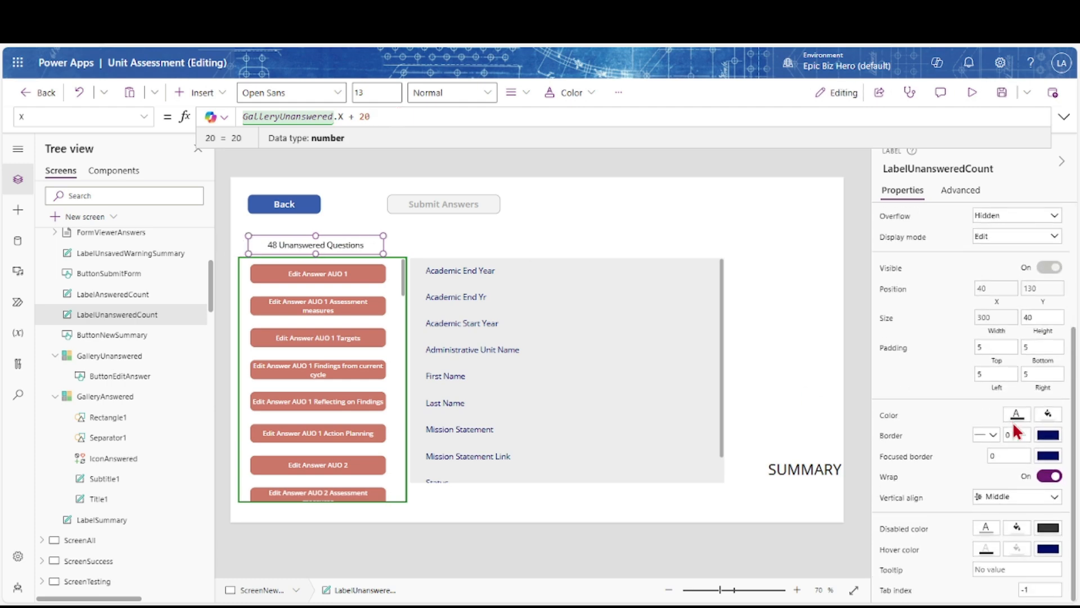
# Make the label text navy, bold and font size 15
pyautogui.click(1017, 415)
pyautogui.click(952, 491)
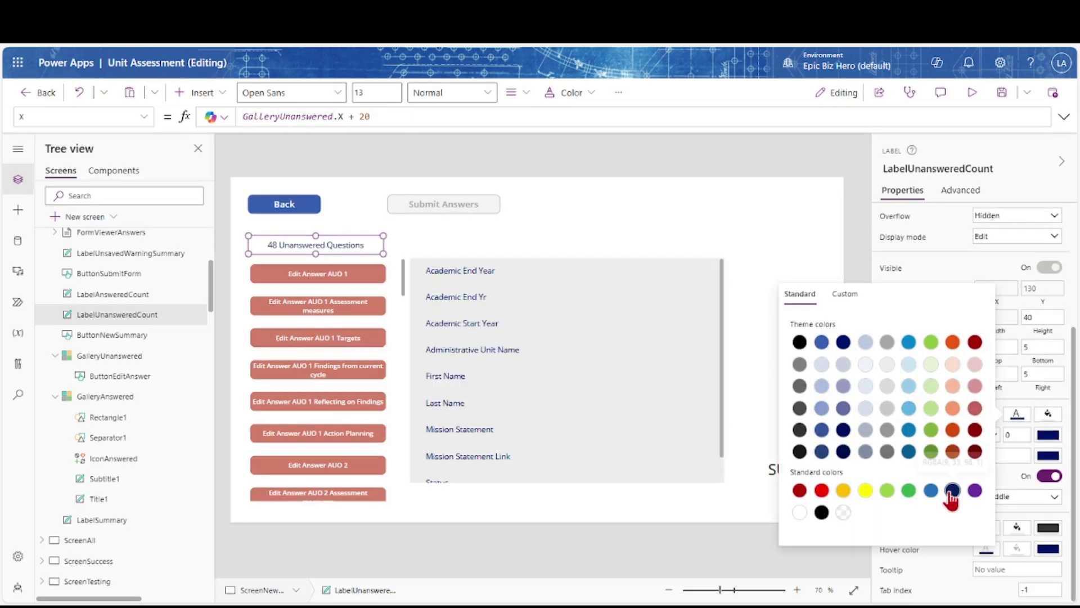
pyautogui.scroll(3, 971, 261)
pyautogui.click(1025, 250)
pyautogui.click(998, 263)
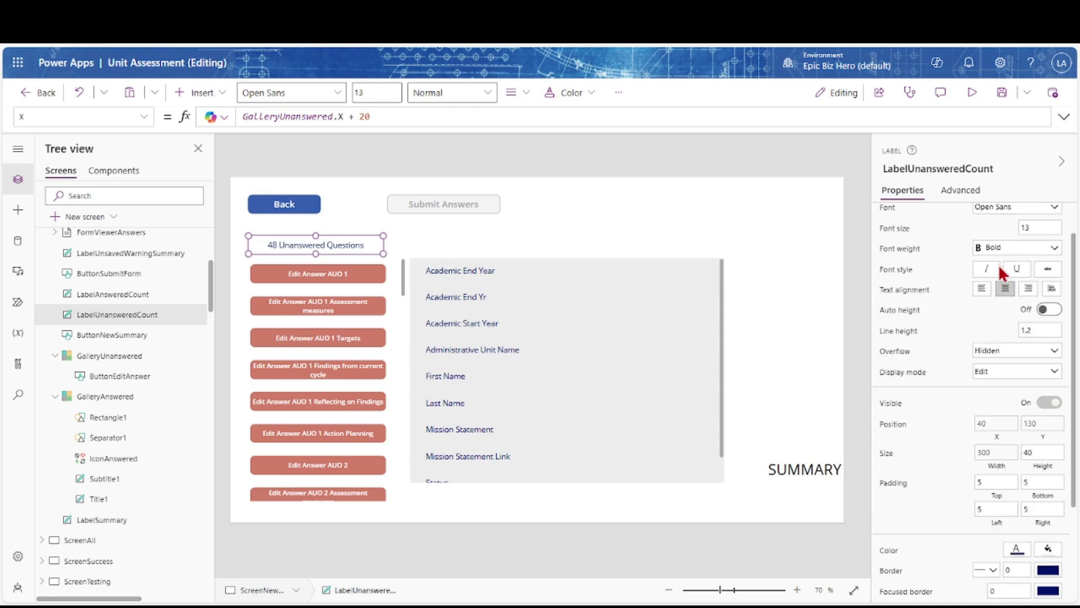
pyautogui.click(1040, 228)
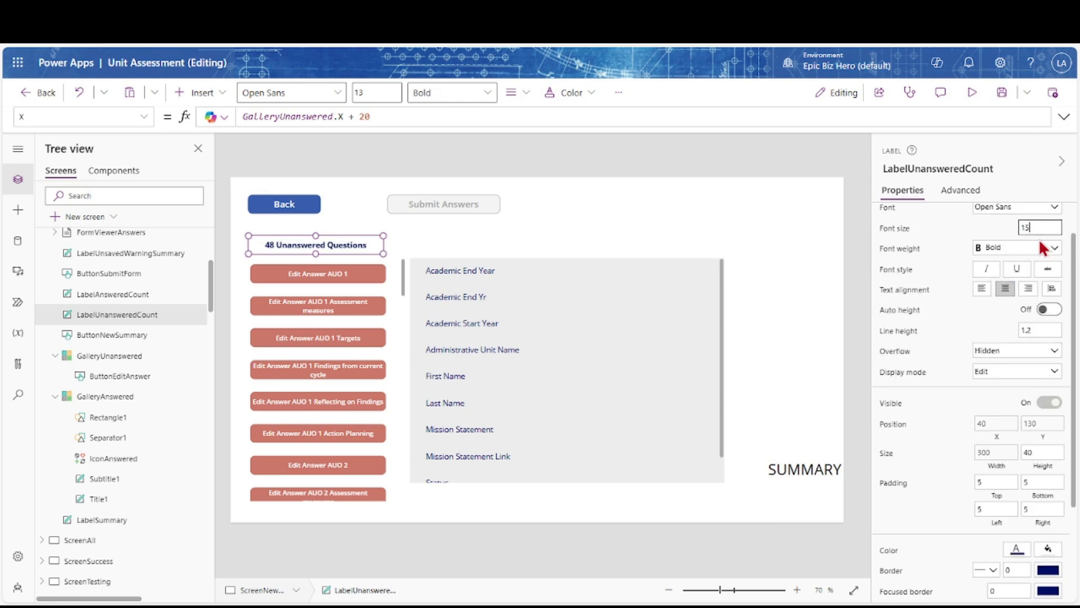
pyautogui.press('Tab')
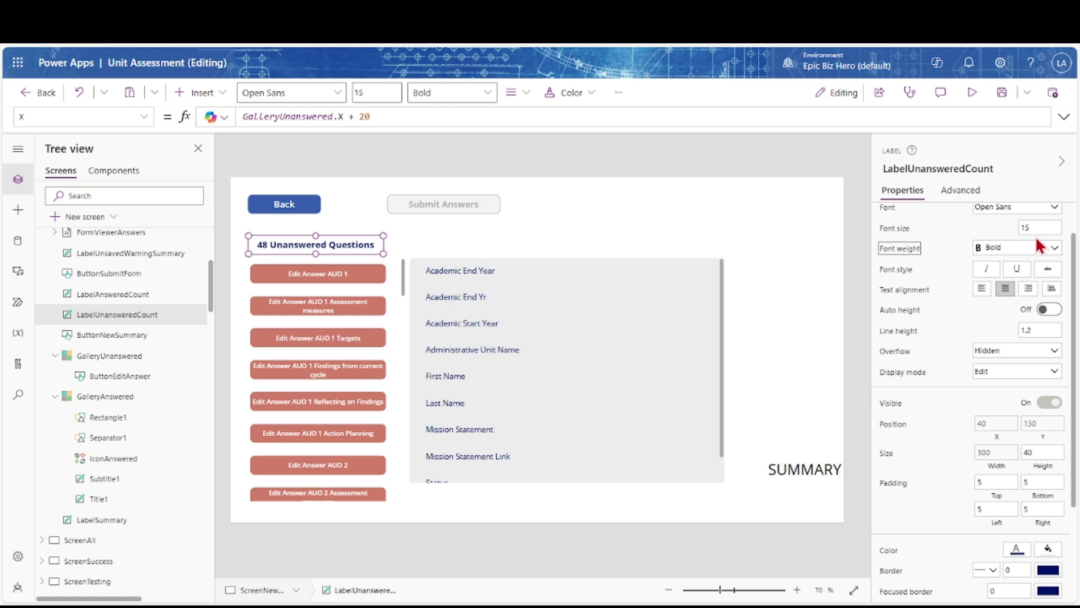
pyautogui.click(1023, 228)
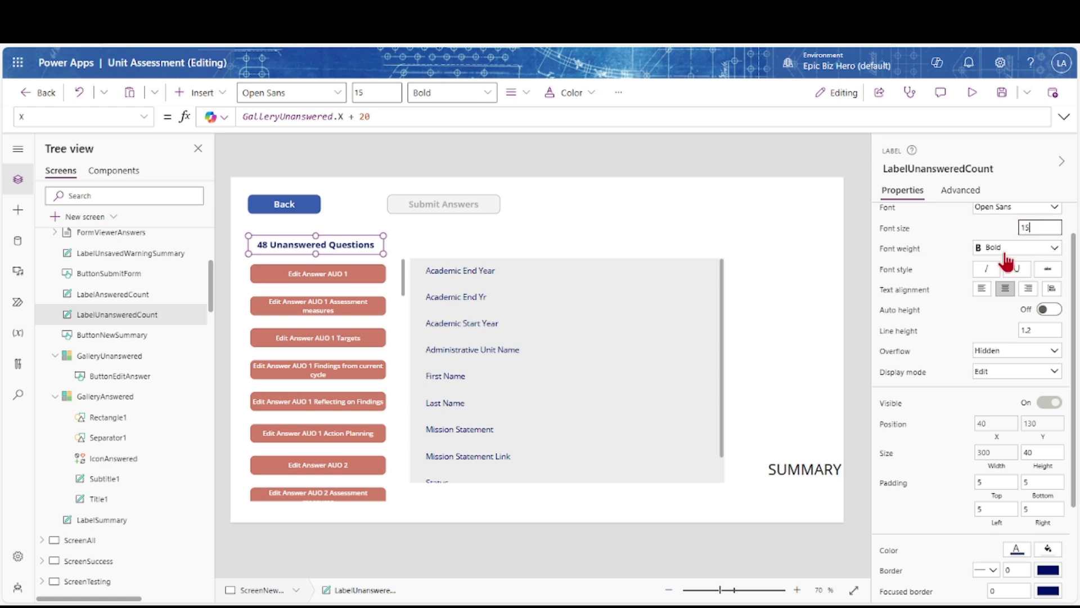
# Change the label's width value from 300 to 375
pyautogui.click(996, 463)
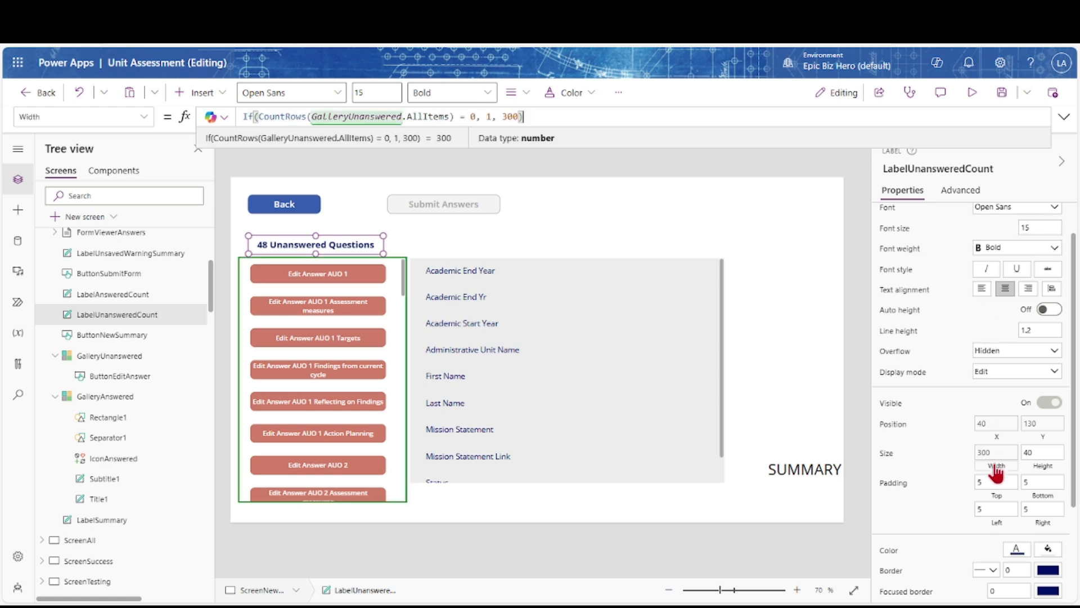
pyautogui.click(504, 116)
pyautogui.write('4')
pyautogui.click(993, 426)
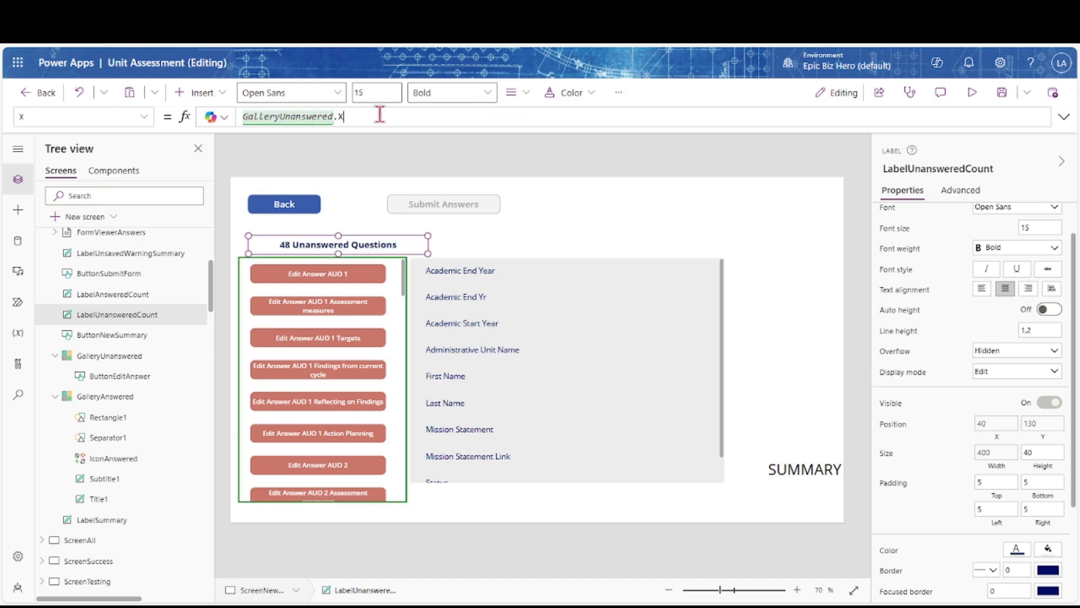
pyautogui.click(996, 457)
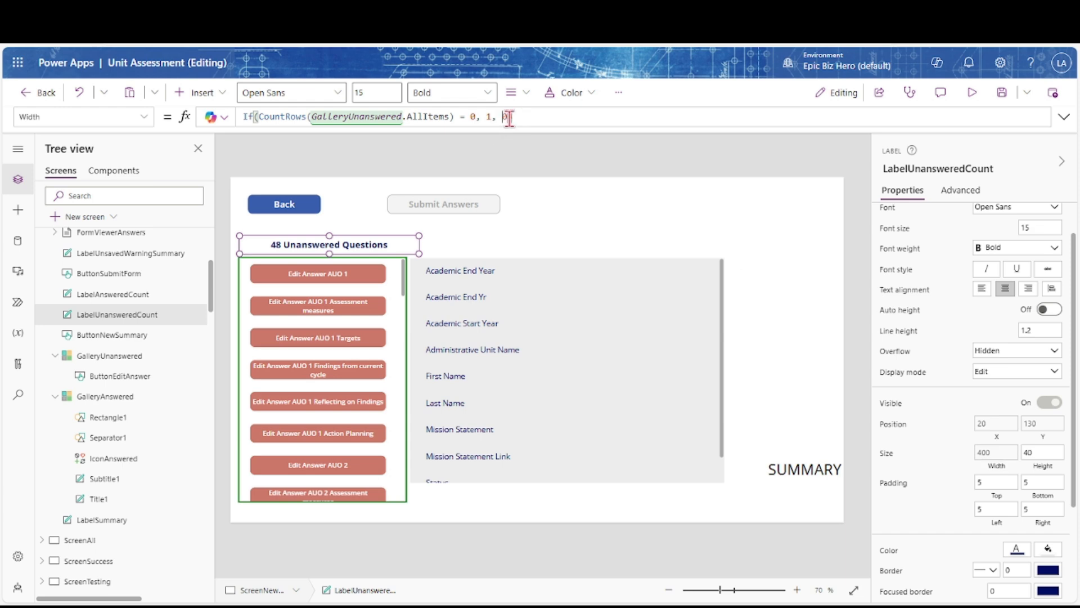
pyautogui.write('5')
pyautogui.press('Delete')
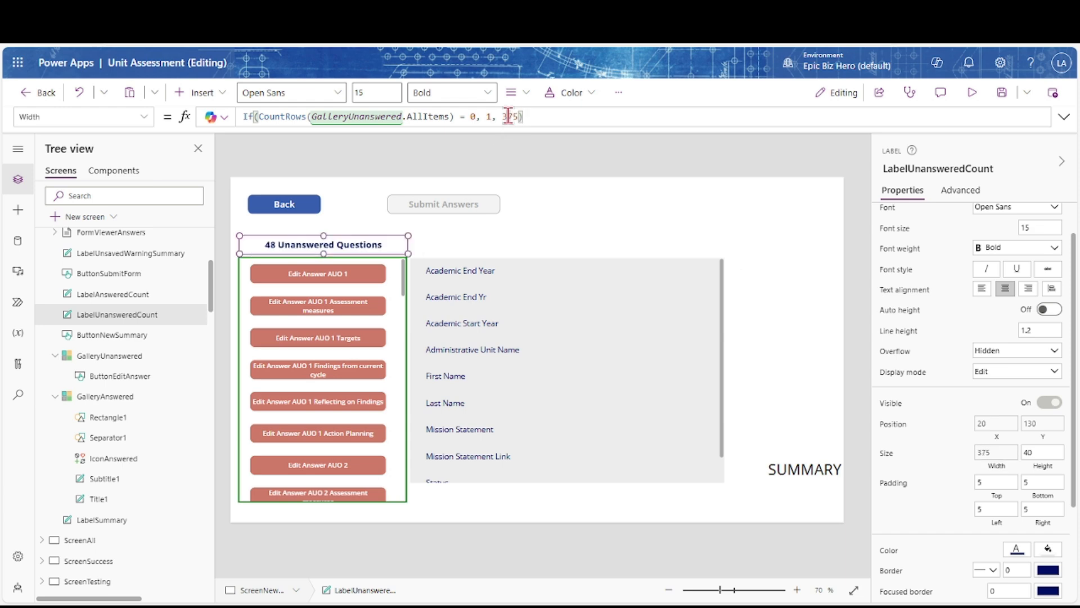
pyautogui.click(373, 338)
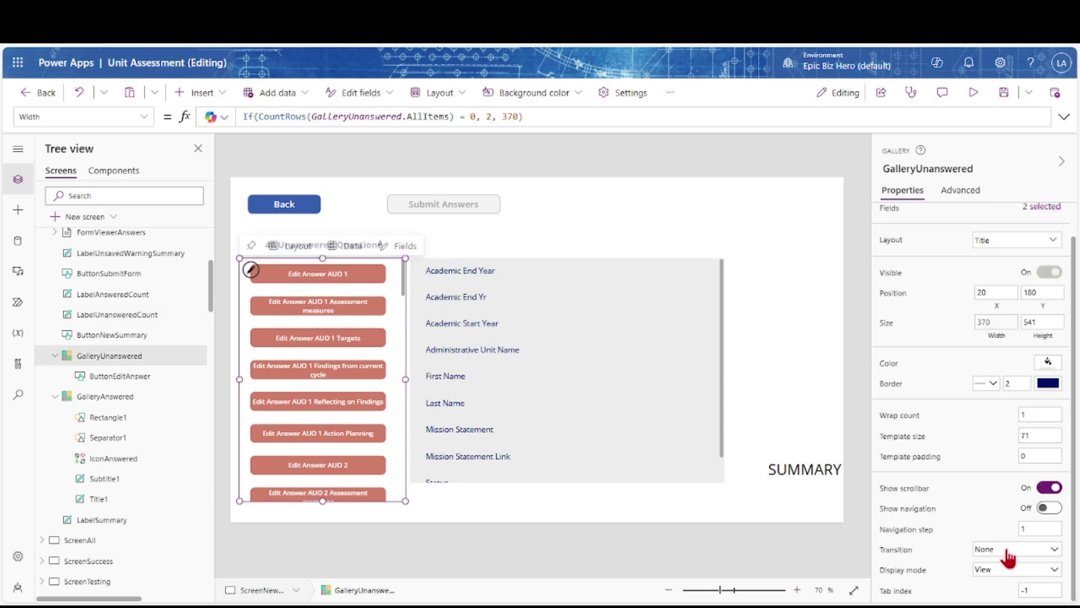
# Remove the gallery's border and move Submit Answers beside the answers form
pyautogui.click(988, 383)
pyautogui.click(981, 430)
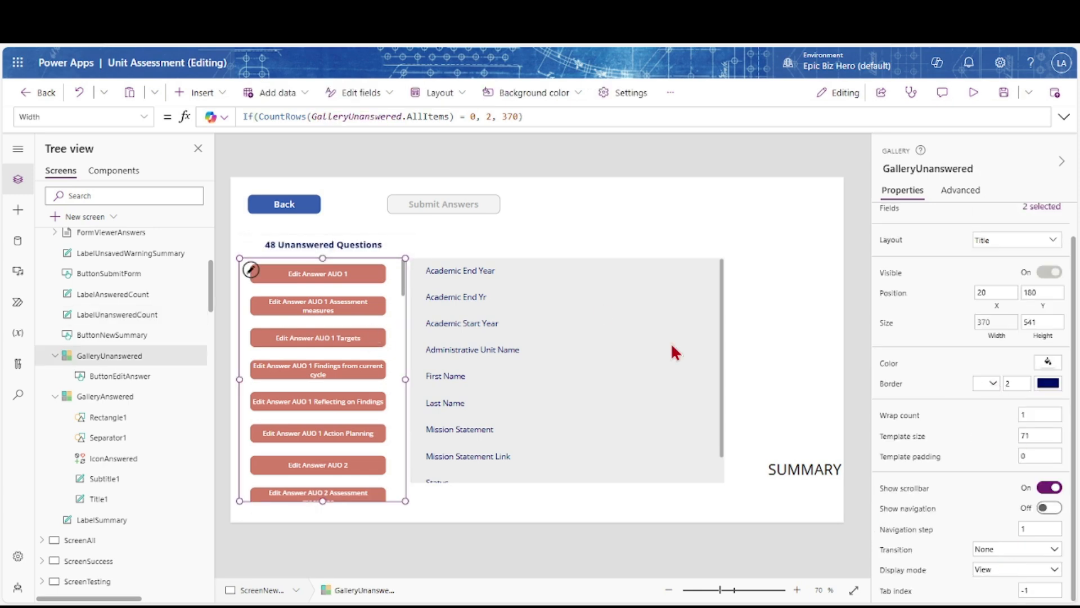
pyautogui.moveTo(461, 204); pyautogui.dragTo(798, 269)
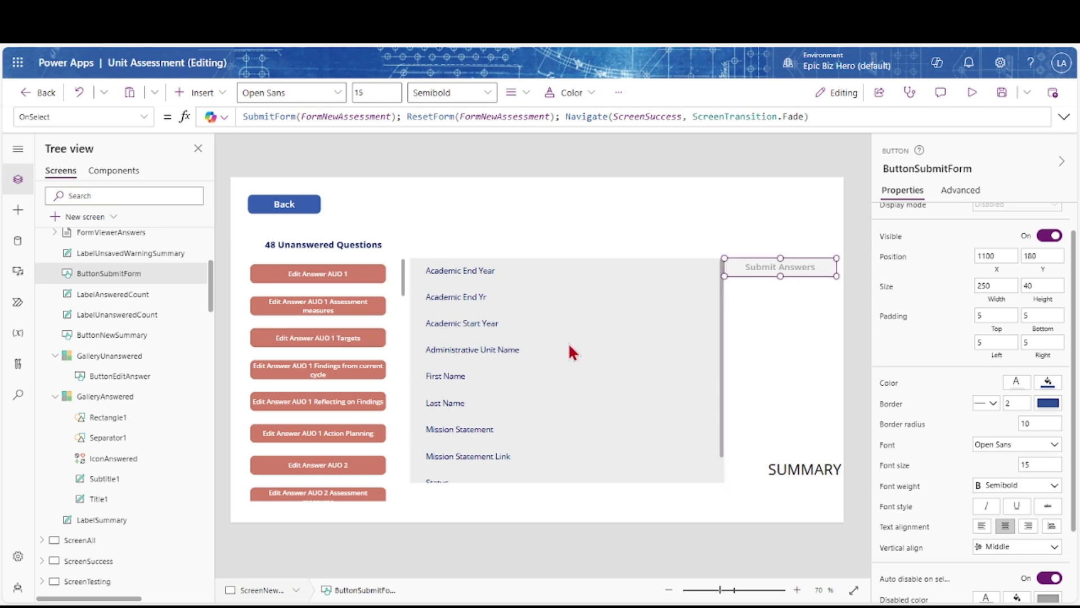
# Set FormViewerAnswers' width to 650
pyautogui.click(570, 348)
pyautogui.scroll(4, 129, 356)
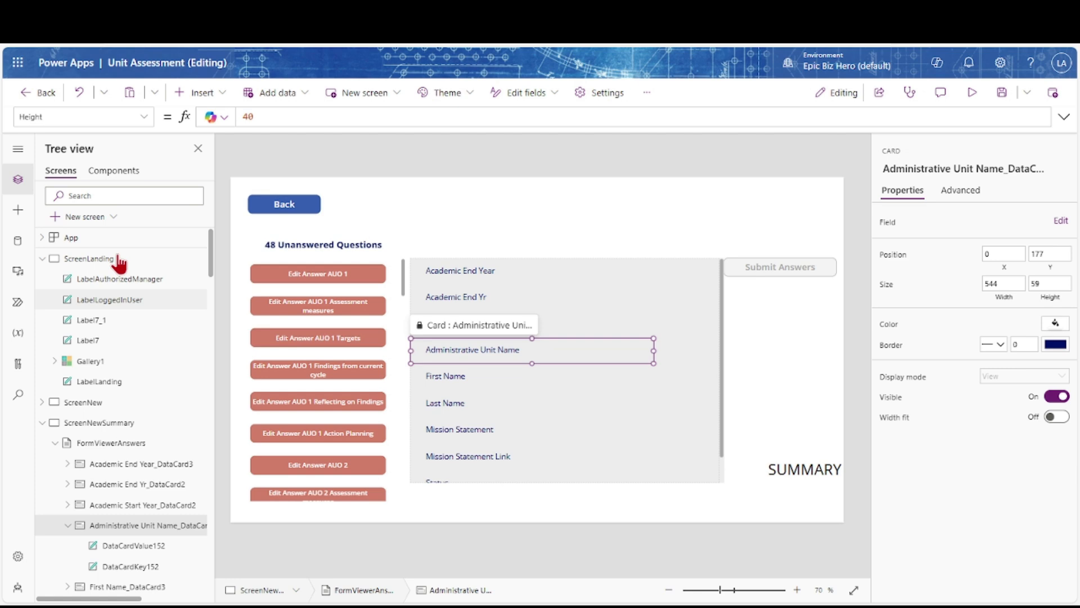
pyautogui.click(98, 444)
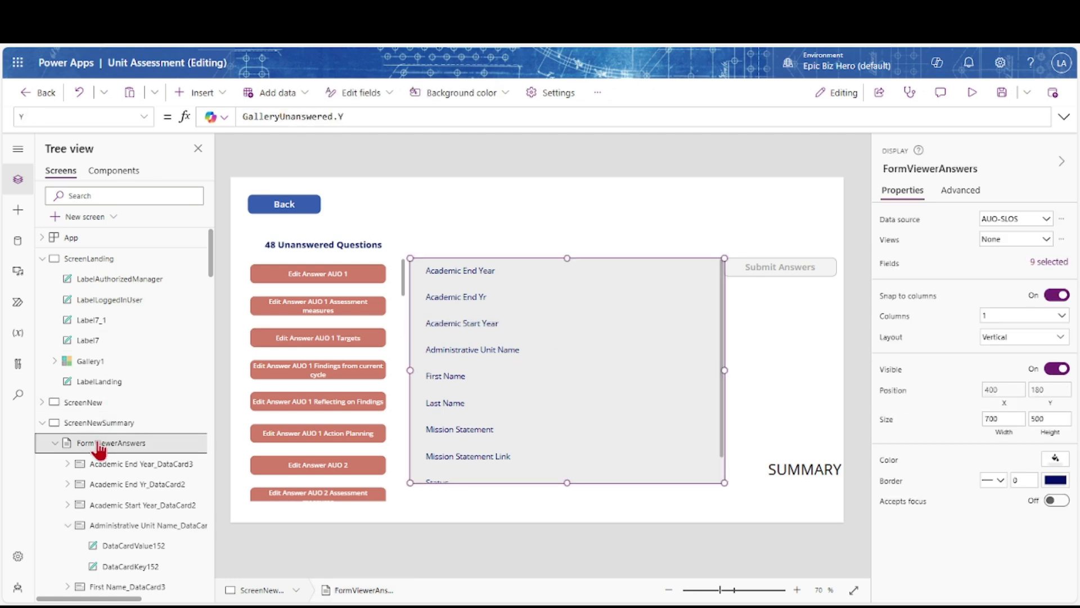
pyautogui.click(999, 433)
pyautogui.click(983, 418)
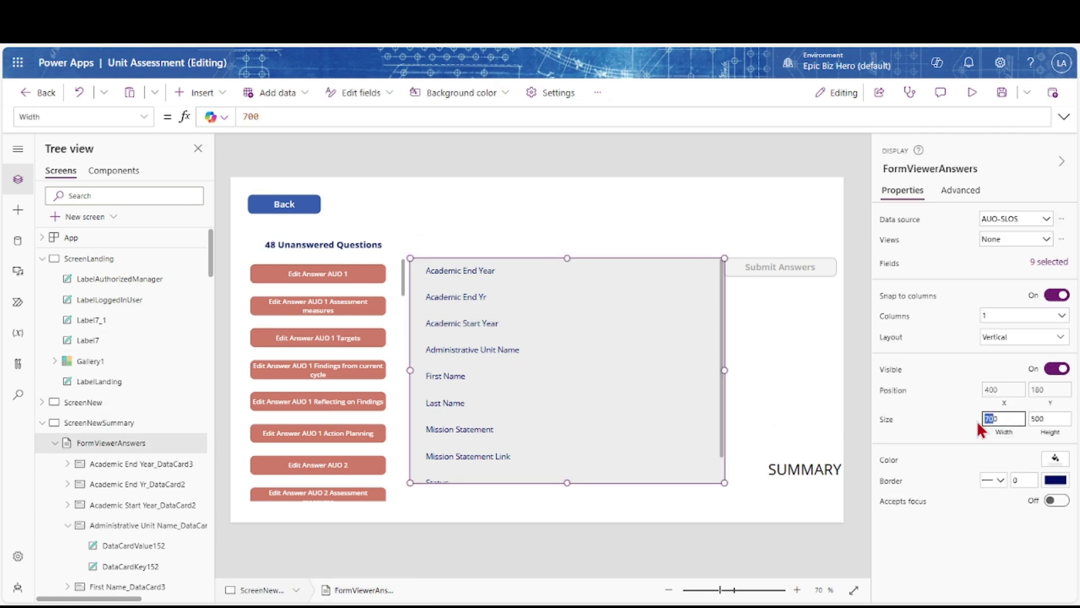
pyautogui.press('Tab')
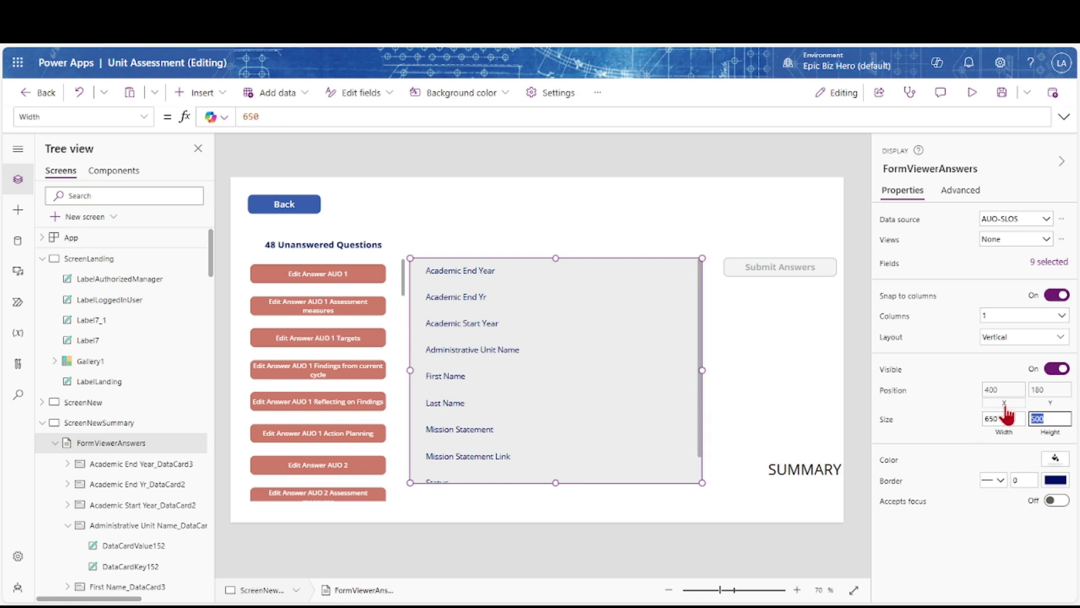
# Copy the form's X formula into the Submit Answers button's X property
pyautogui.click(1004, 407)
pyautogui.click(533, 116)
pyautogui.hotkey('ctrl', 'a')
pyautogui.hotkey('ctrl', 'c')
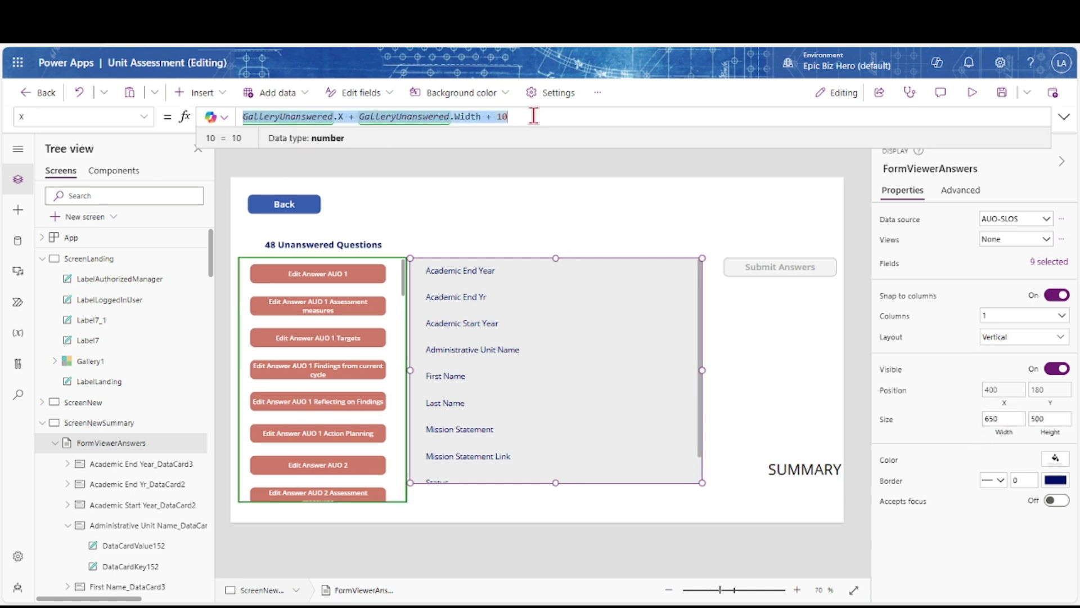
pyautogui.click(757, 265)
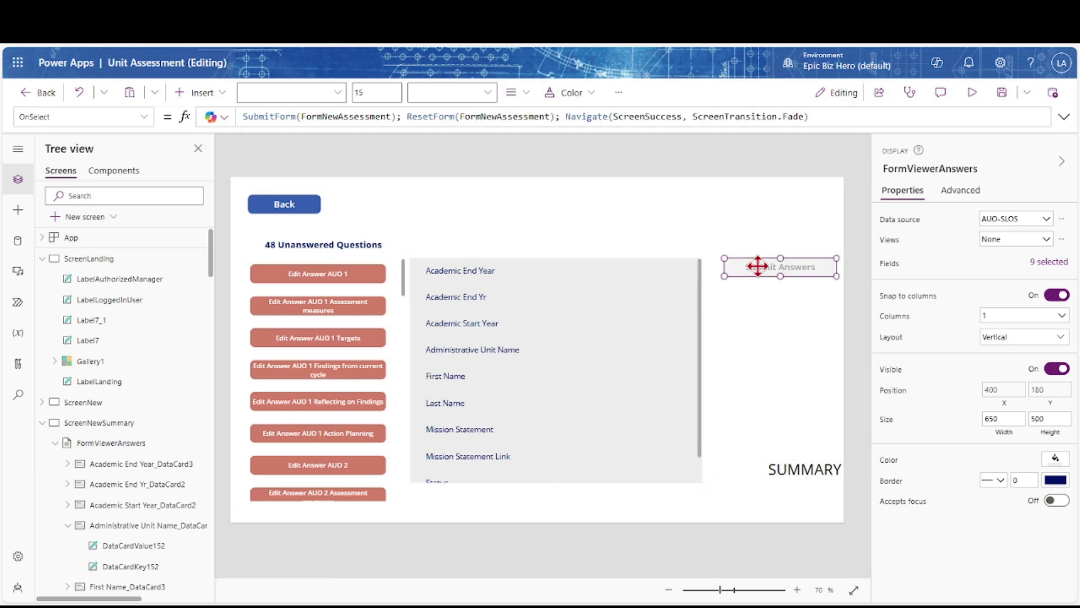
pyautogui.click(998, 307)
pyautogui.hotkey('ctrl', 'a')
pyautogui.hotkey('ctrl', 'v')
# Point the button's X at FormViewerAnswers.X + FormViewerAnswers.Width + 20 and save the app
pyautogui.doubleClick(331, 116)
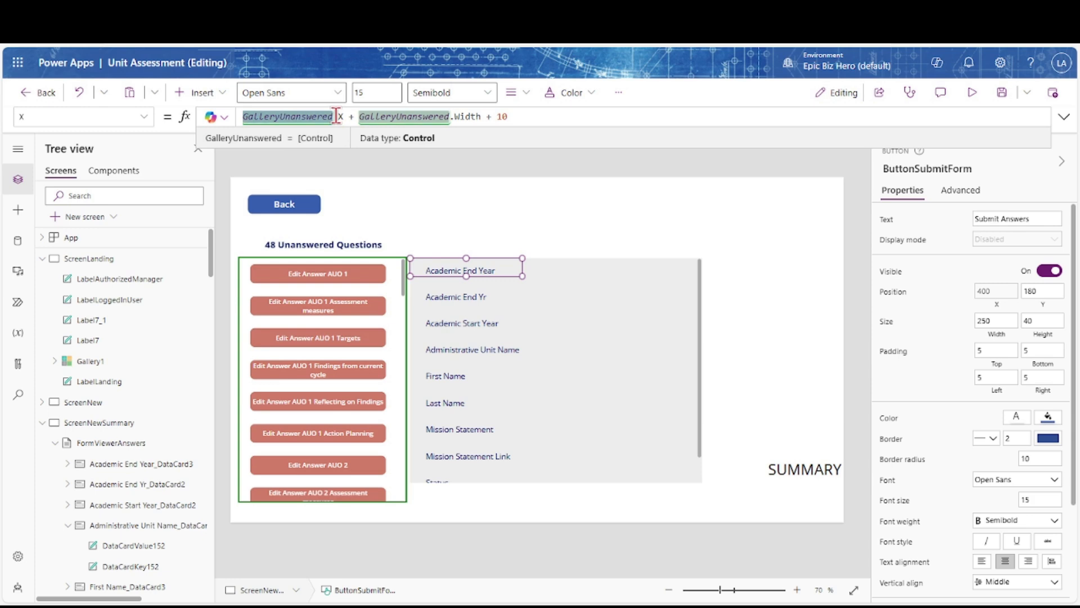
pyautogui.write('FormViewer')
pyautogui.press('Tab')
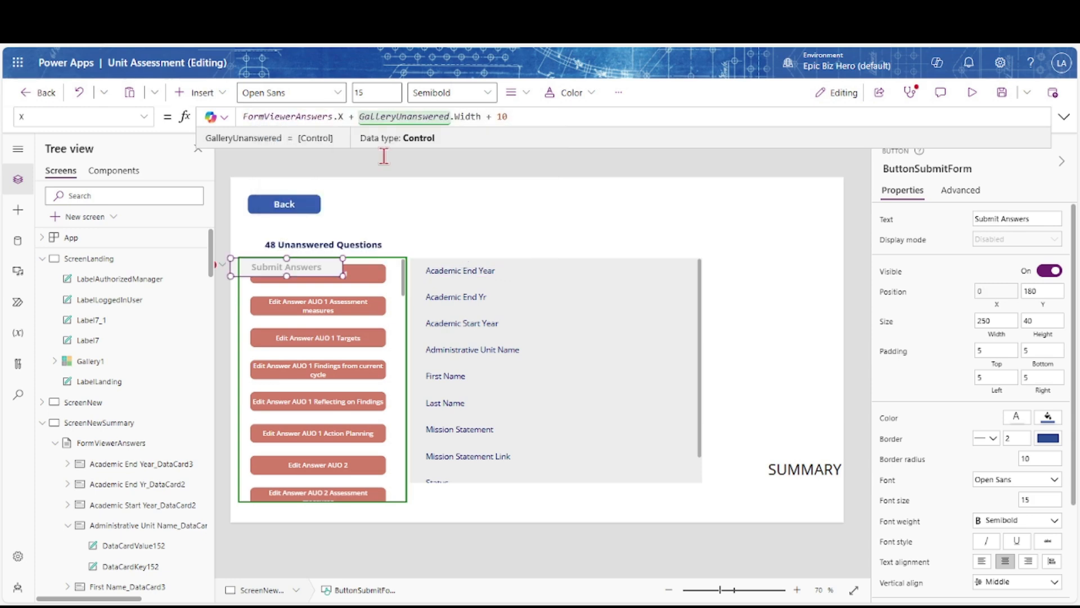
pyautogui.doubleClick(362, 116)
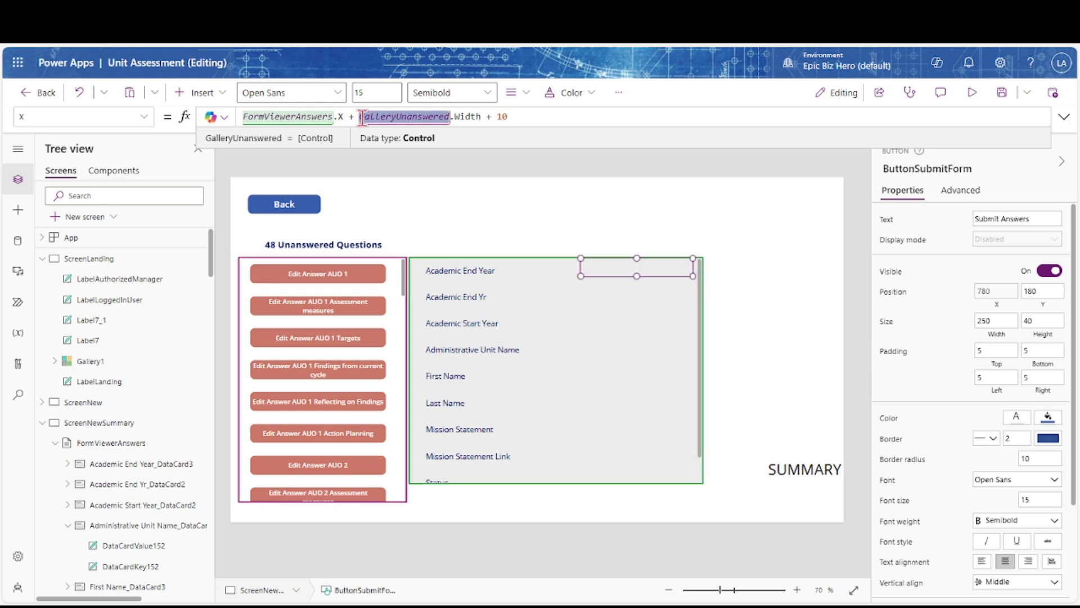
pyautogui.write('FormViewer')
pyautogui.press('Tab')
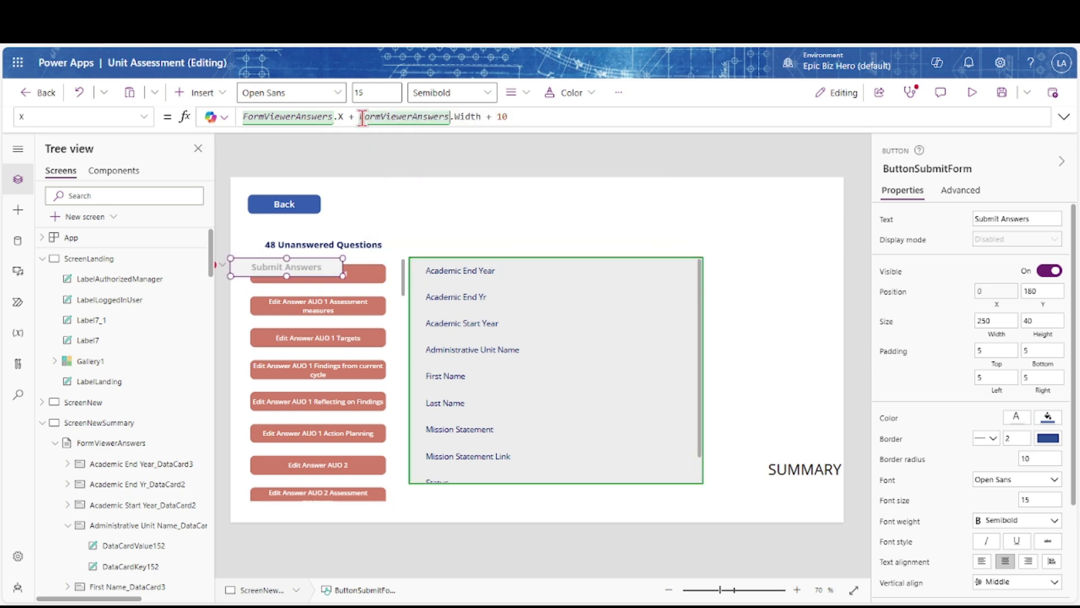
pyautogui.doubleClick(501, 116)
pyautogui.write('2')
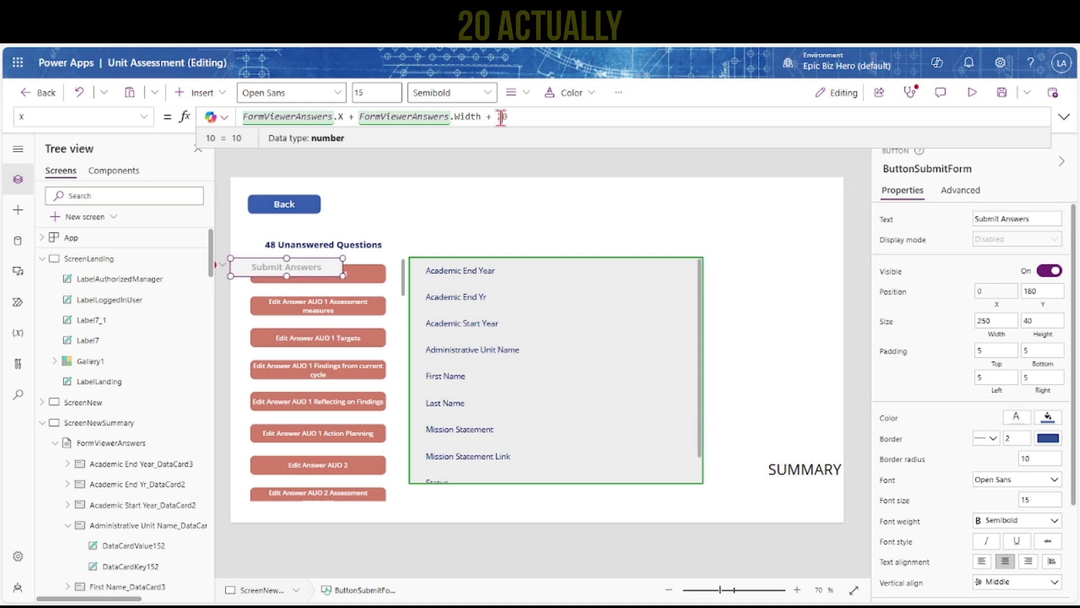
pyautogui.write('0')
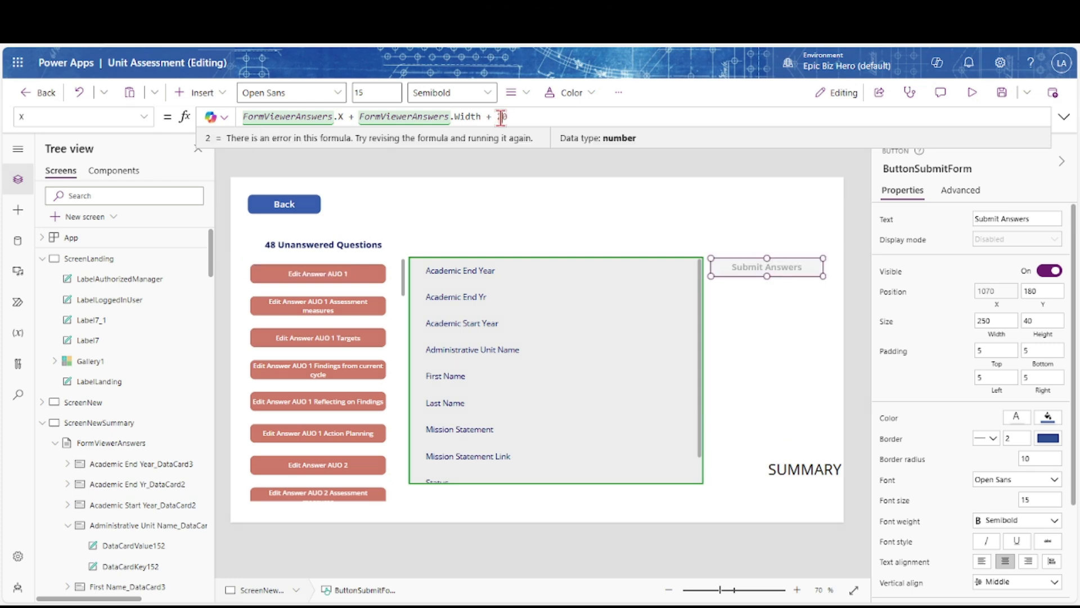
pyautogui.click(1004, 94)
pyautogui.click(280, 209)
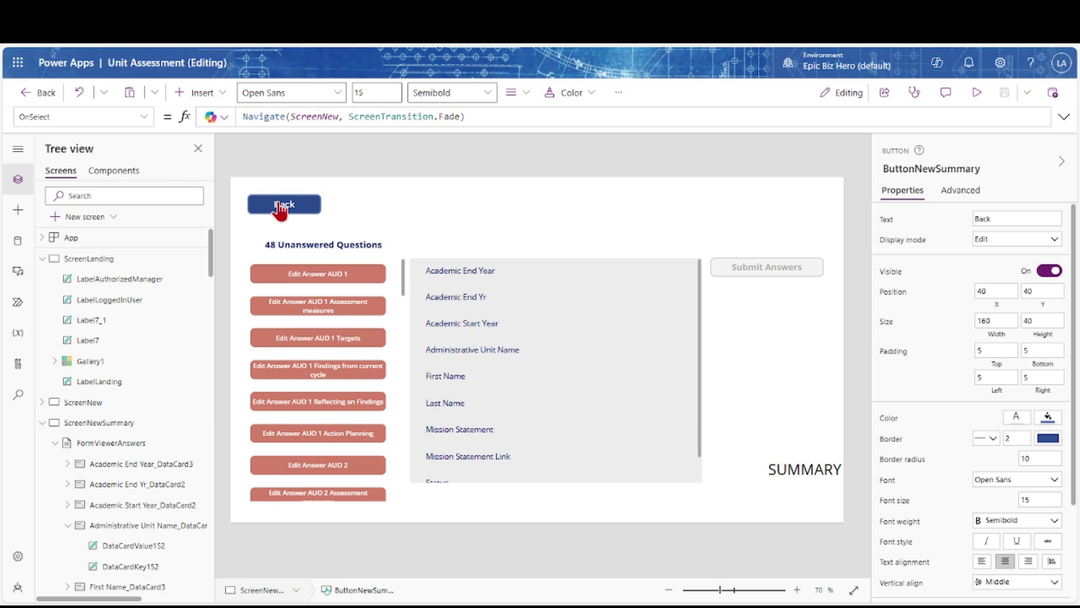
# Preview the app from ScreenNew and enter the start year and the first and last names
pyautogui.keyDown('alt'); pyautogui.click(280, 210); pyautogui.keyUp('alt')
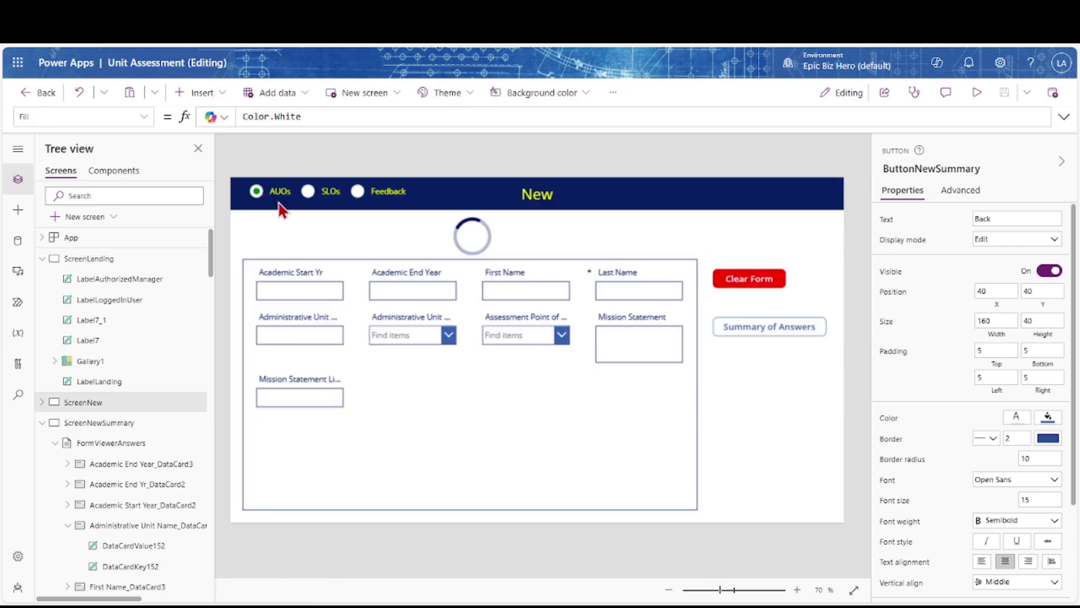
pyautogui.click(976, 92)
pyautogui.click(191, 264)
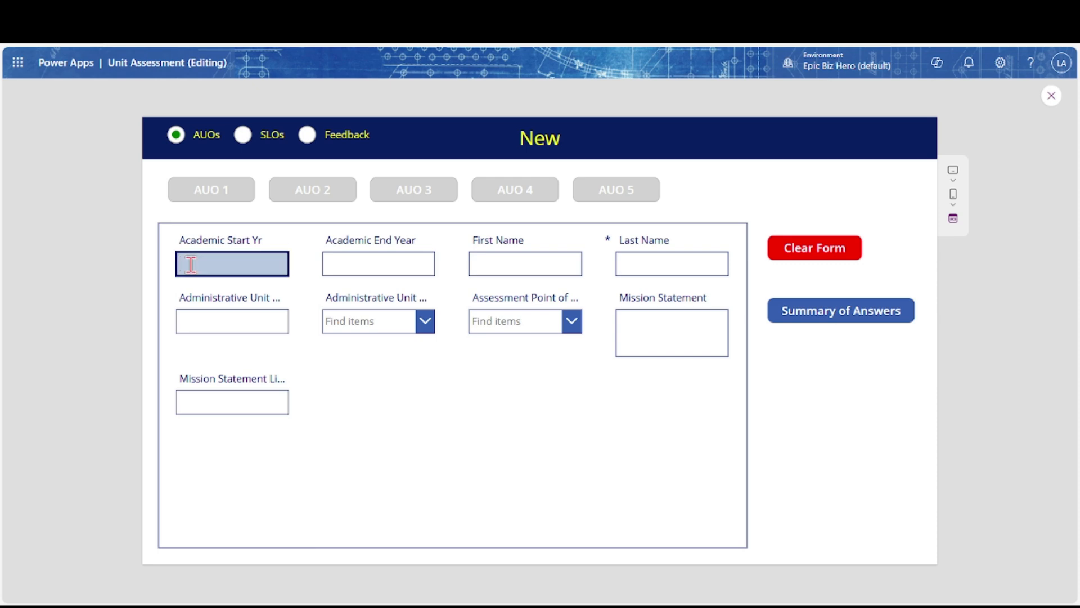
pyautogui.press('Tab')
pyautogui.press('Tab')
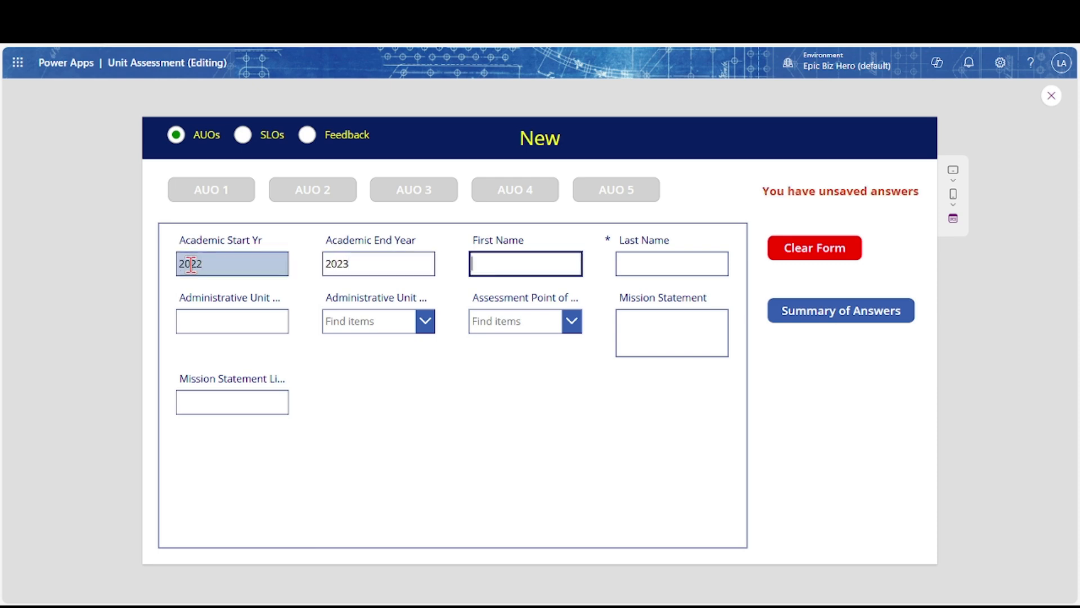
pyautogui.press('BackSpace')
pyautogui.press('BackSpace')
pyautogui.press('BackSpace')
pyautogui.press('BackSpace')
pyautogui.press('Tab')
pyautogui.write('Brown')
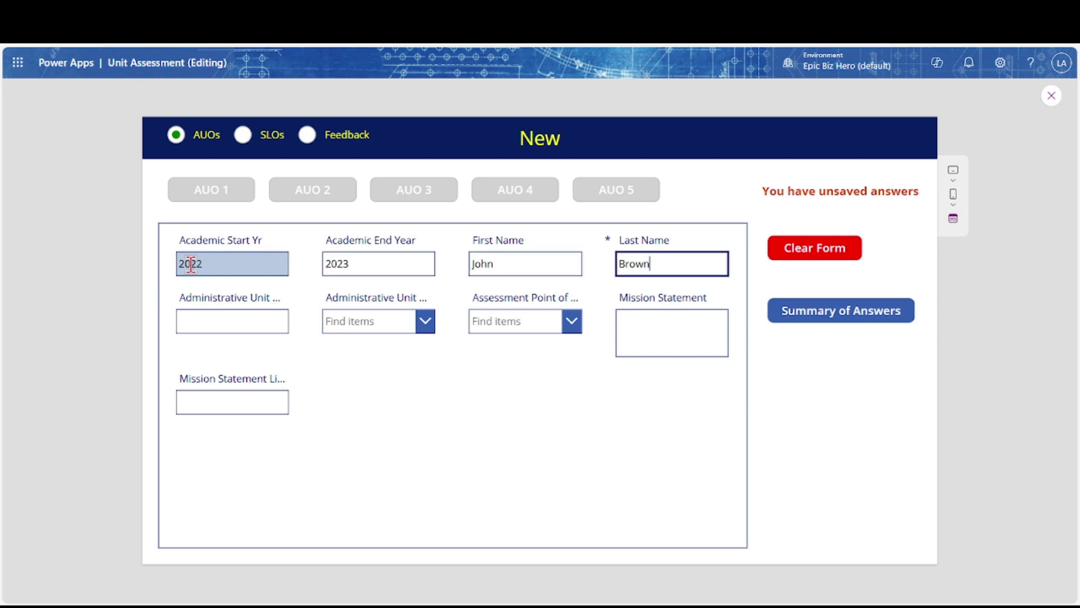
pyautogui.press('Tab')
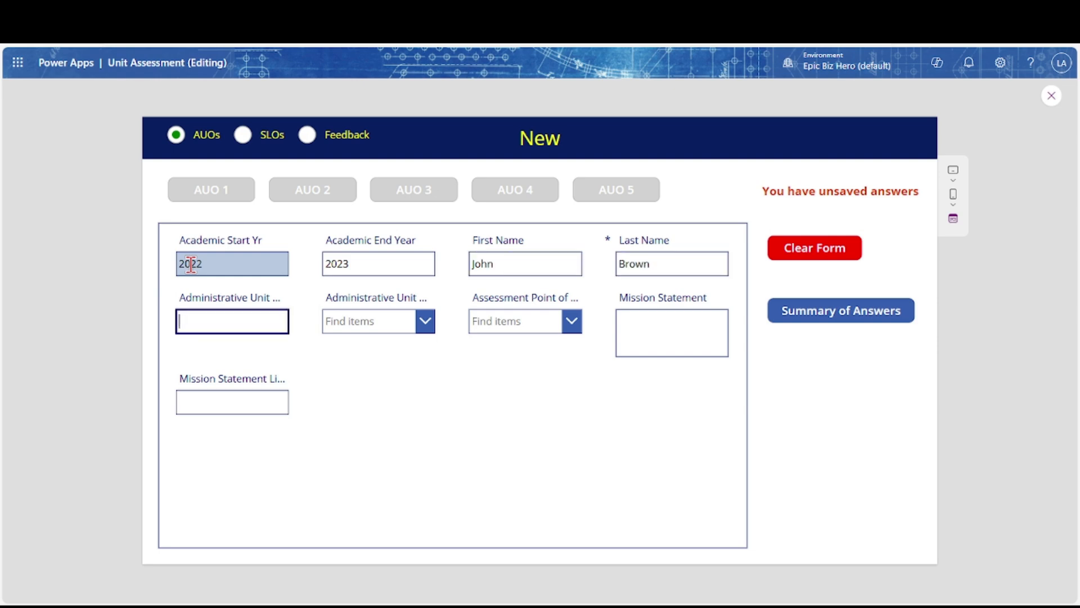
pyautogui.press('Tab')
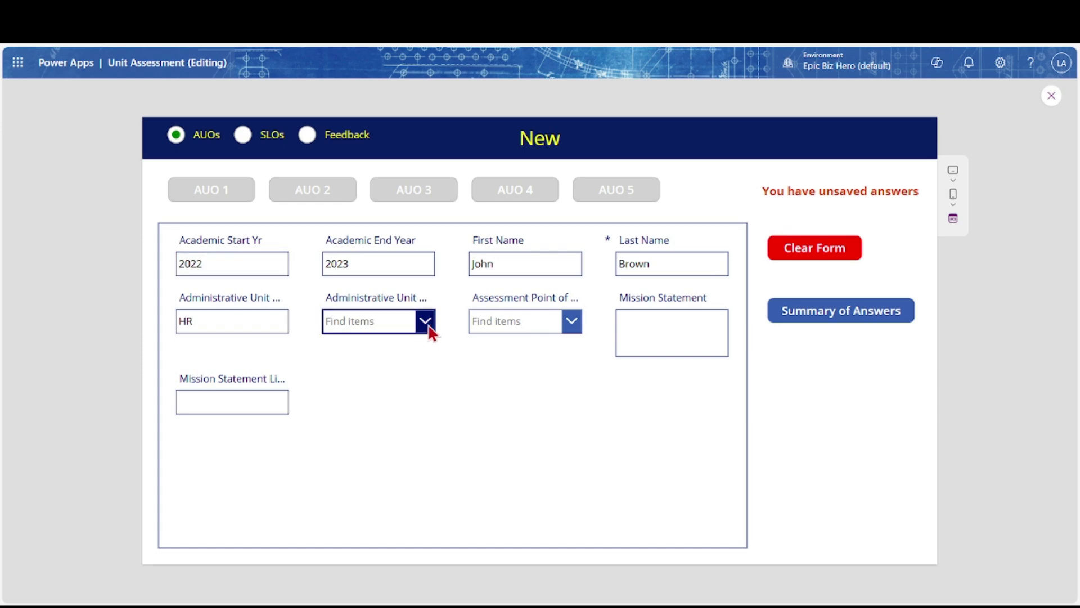
pyautogui.click(427, 325)
pyautogui.click(398, 347)
pyautogui.click(569, 322)
pyautogui.click(550, 348)
pyautogui.click(640, 329)
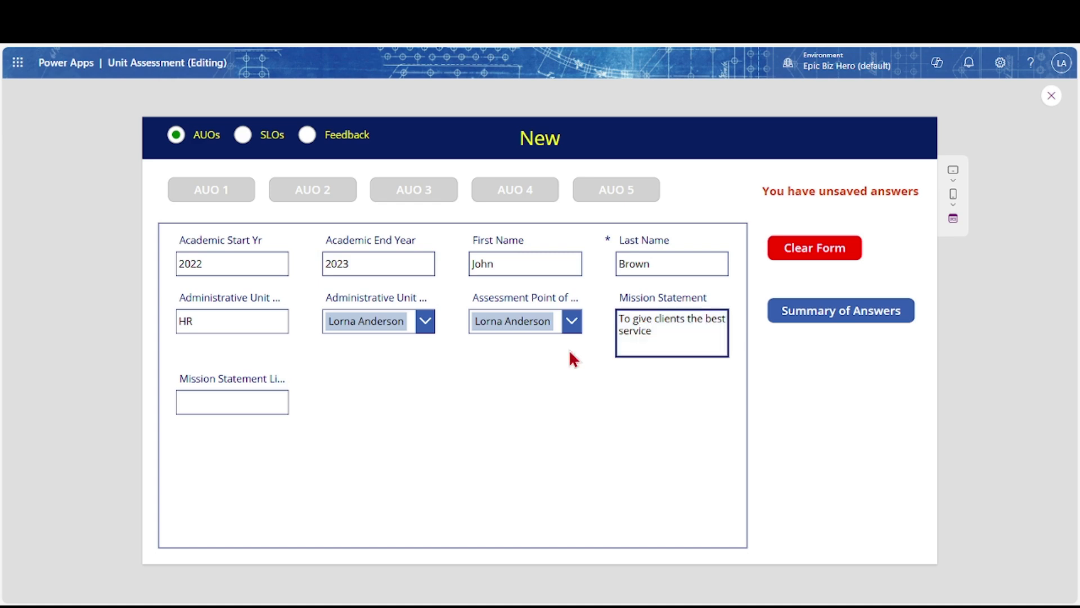
pyautogui.click(280, 402)
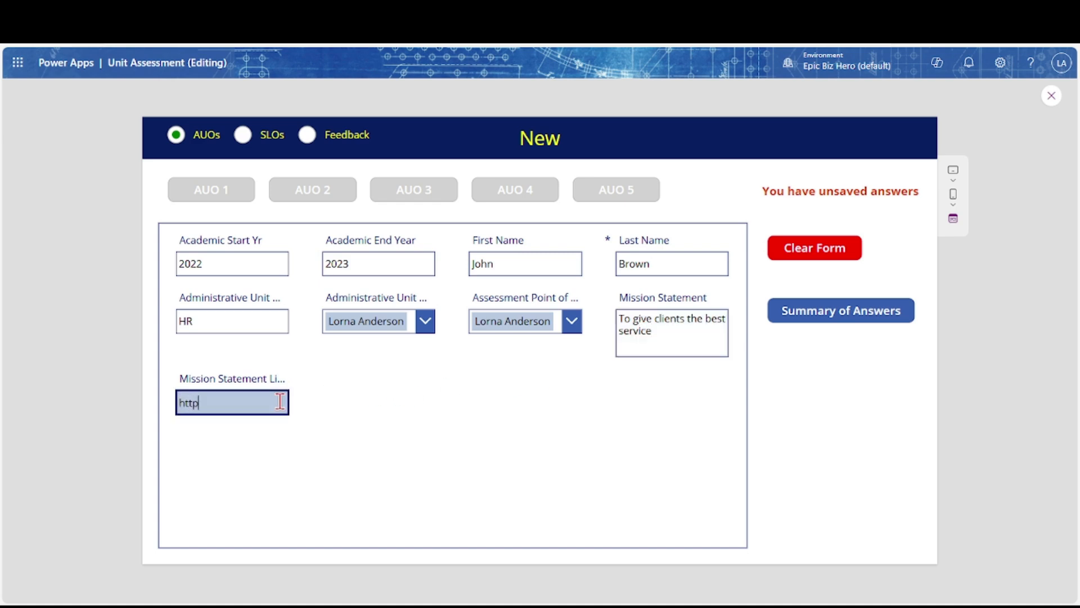
pyautogui.write('https://www.duckduckgo.com')
pyautogui.click(224, 198)
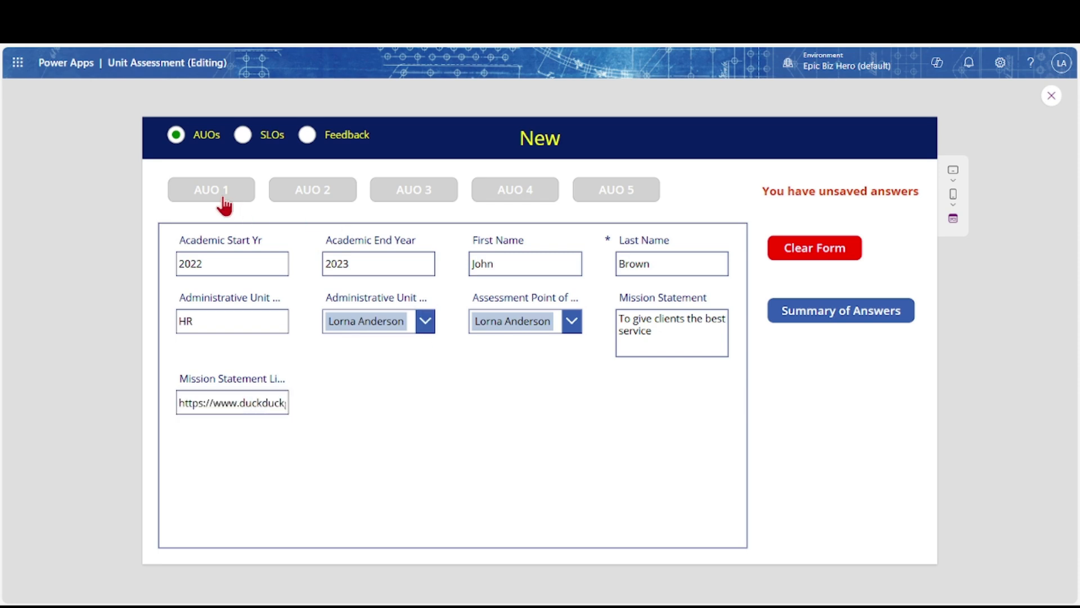
# On the AUO 1 tab, enter test answers in AUO1, AOU1-Assessment and AOU1-Targets
pyautogui.click(223, 203)
pyautogui.click(360, 405)
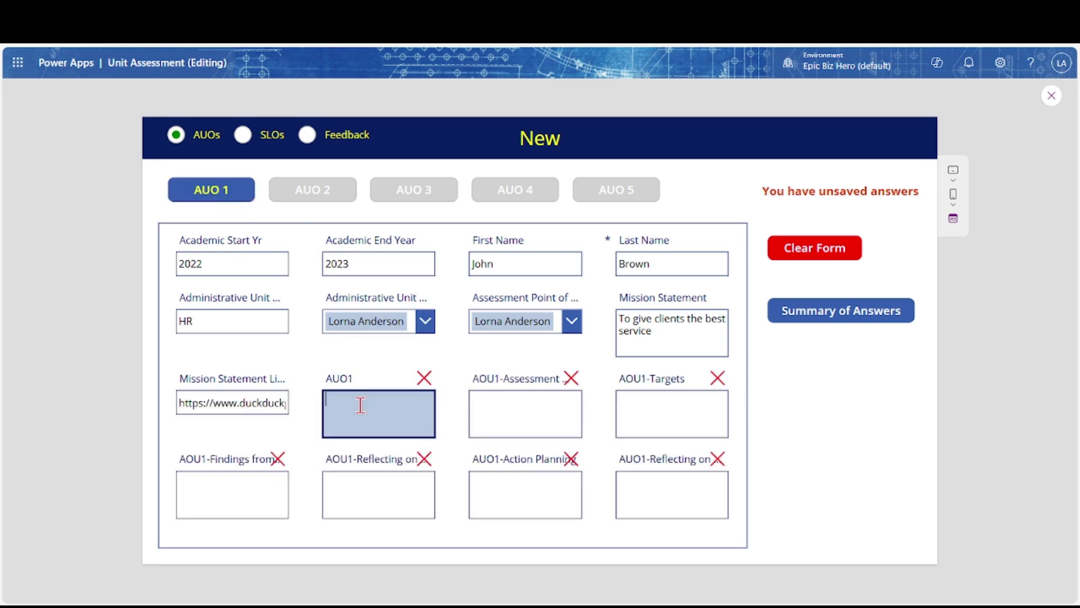
pyautogui.write('Test AUO1')
pyautogui.click(524, 402)
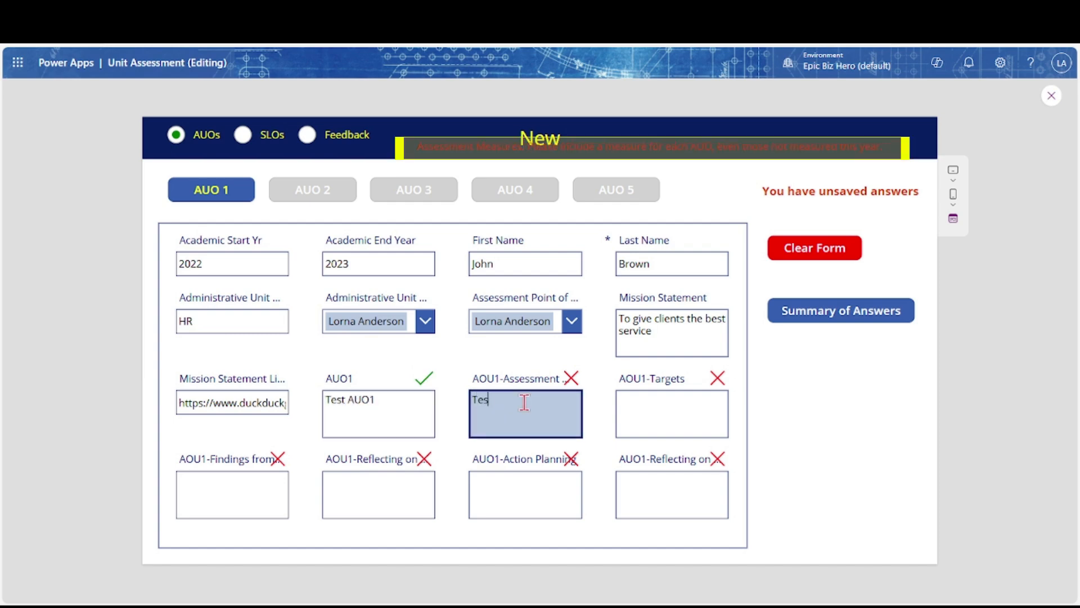
pyautogui.write('Test AUO1 Assessment')
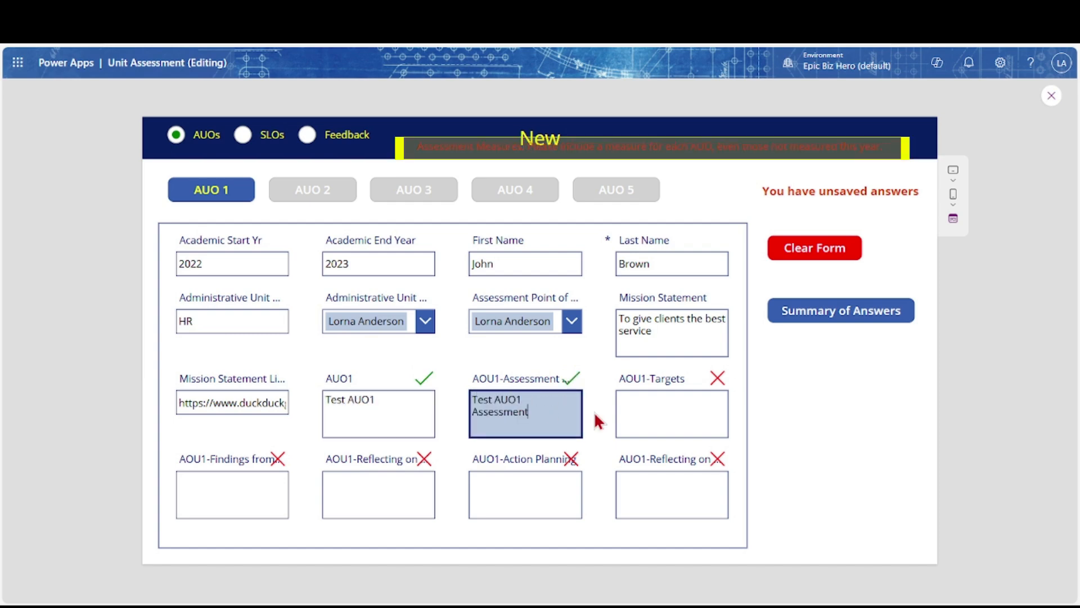
pyautogui.click(636, 403)
pyautogui.write('Test')
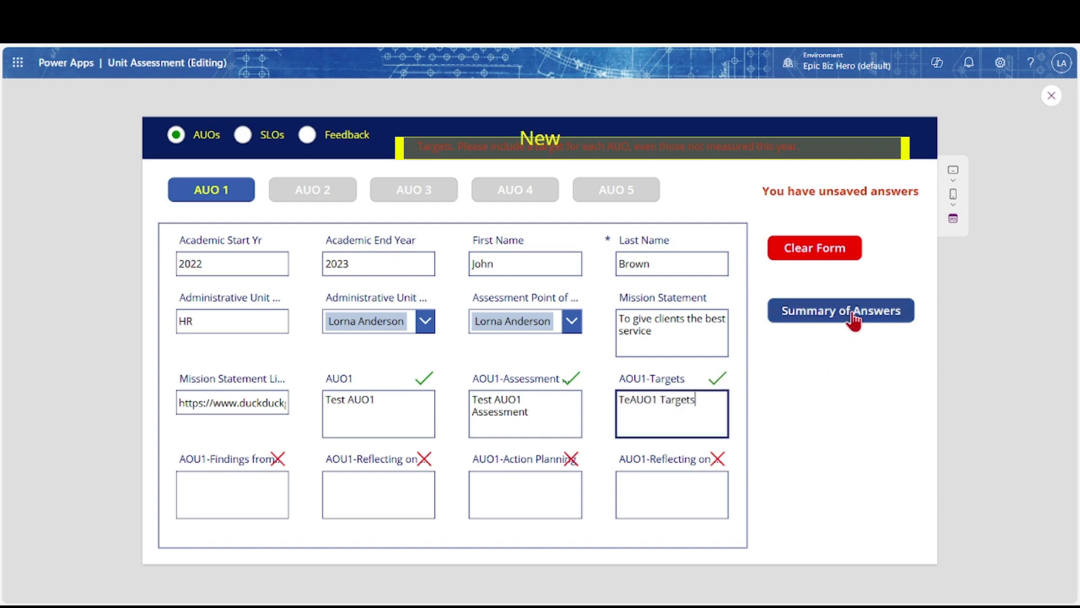
# Set the question label's X to FormNewAssessment_2.X and Y to FormNewAssessment_2.Y - 20
pyautogui.click(1052, 96)
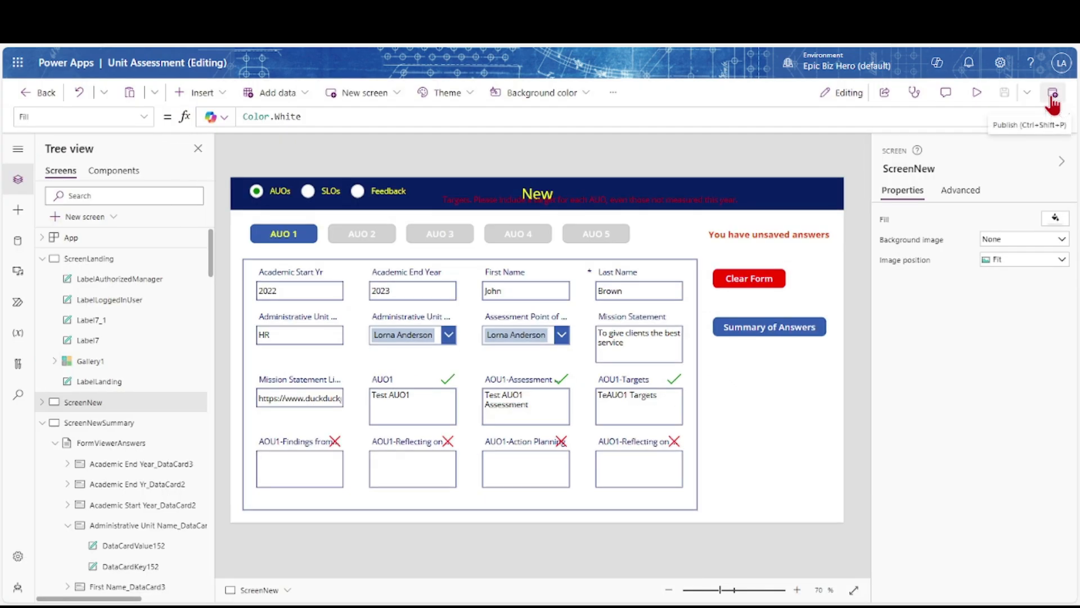
pyautogui.click(626, 201)
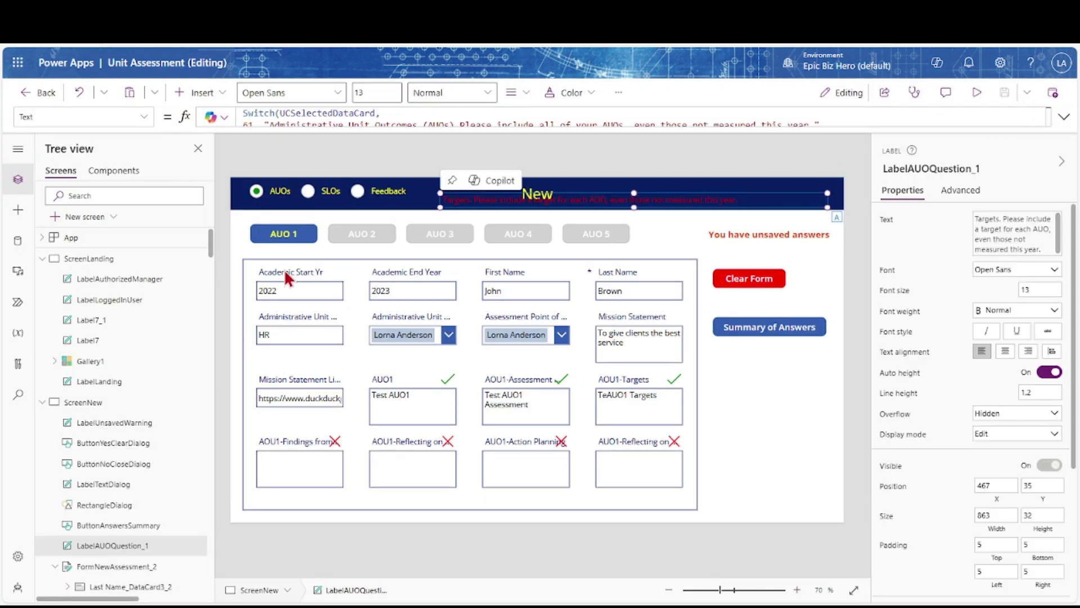
pyautogui.click(96, 568)
pyautogui.doubleClick(95, 567)
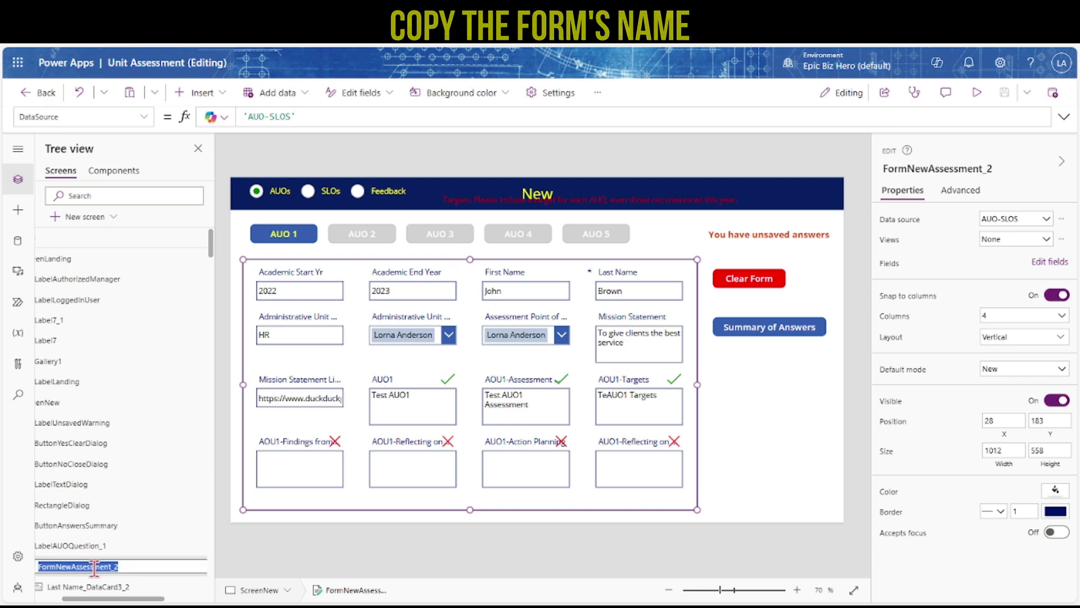
pyautogui.click(611, 200)
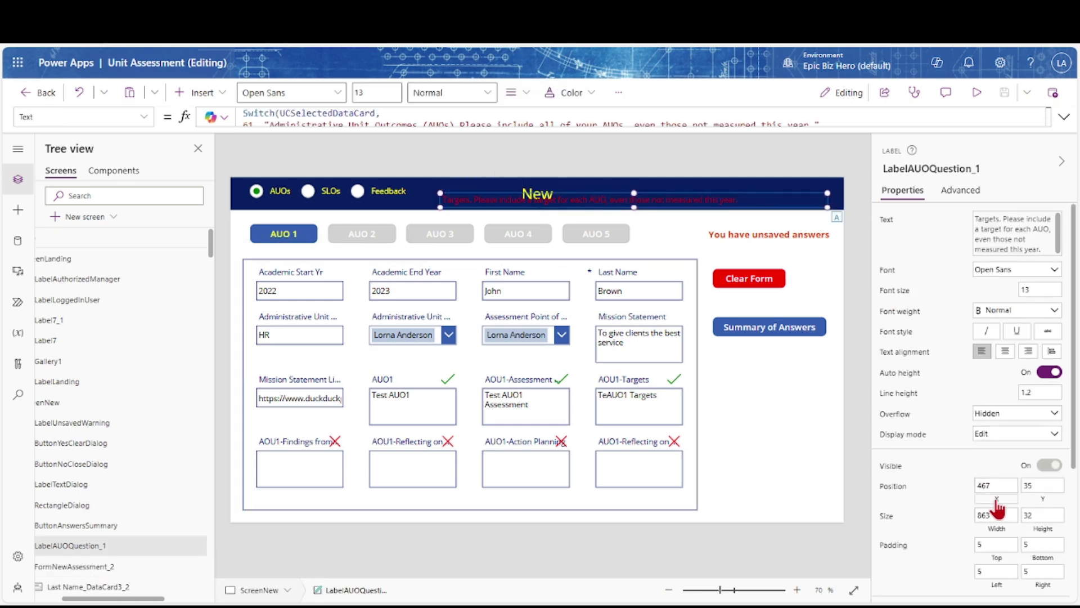
pyautogui.click(996, 500)
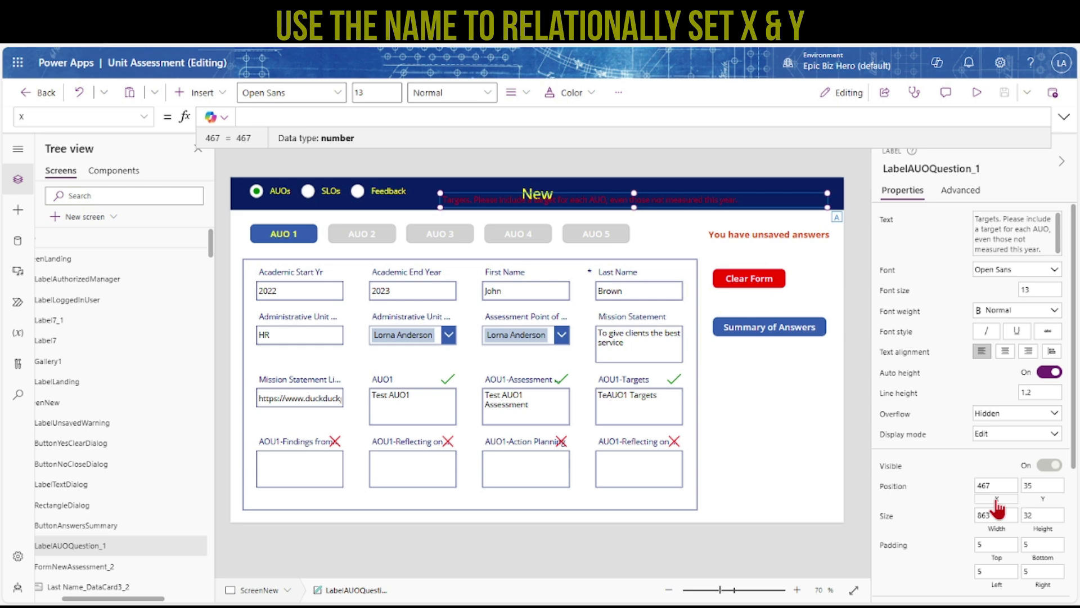
pyautogui.press('BackSpace')
pyautogui.write('FormNewAssessment_2.X')
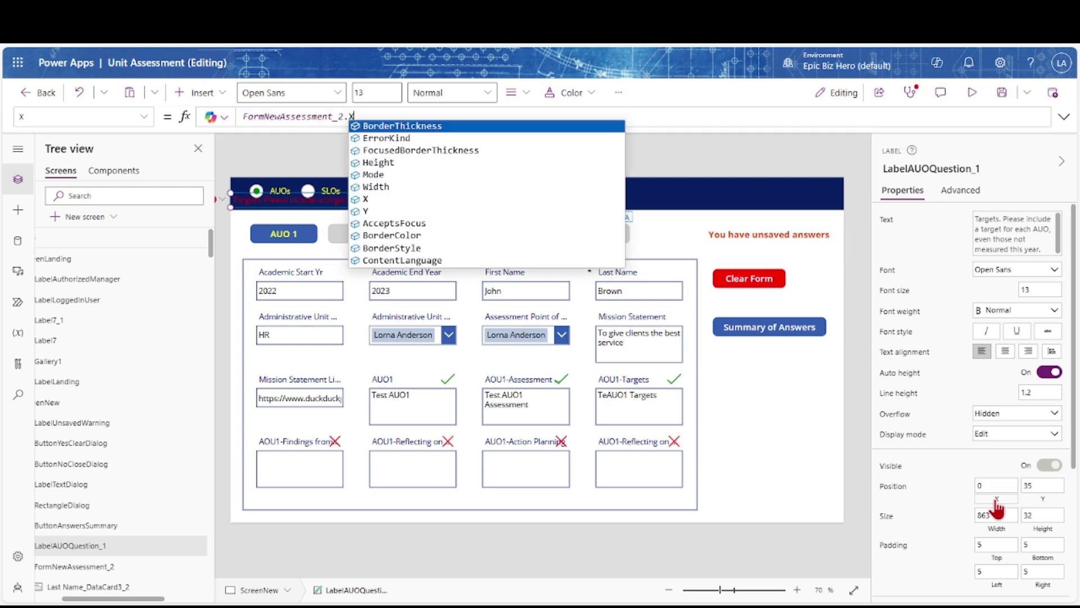
pyautogui.click(1043, 502)
pyautogui.write('FormNewAssessment_2.Y')
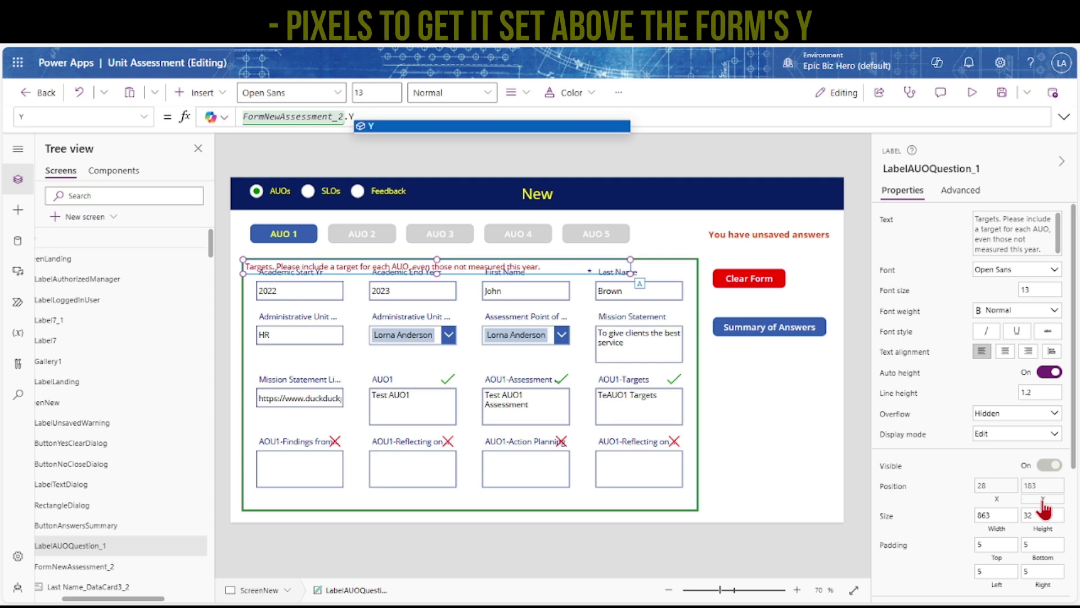
pyautogui.write(' - ')
pyautogui.write('20')
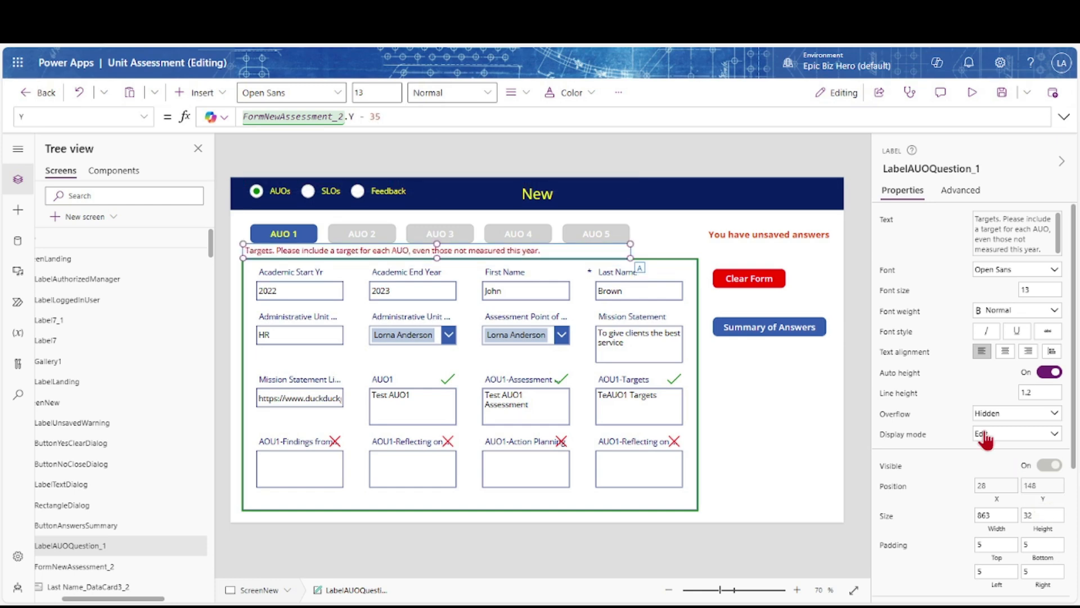
# Centre the label text at size 11 semibold, with width FormNewAssessment_2.Width
pyautogui.click(1005, 351)
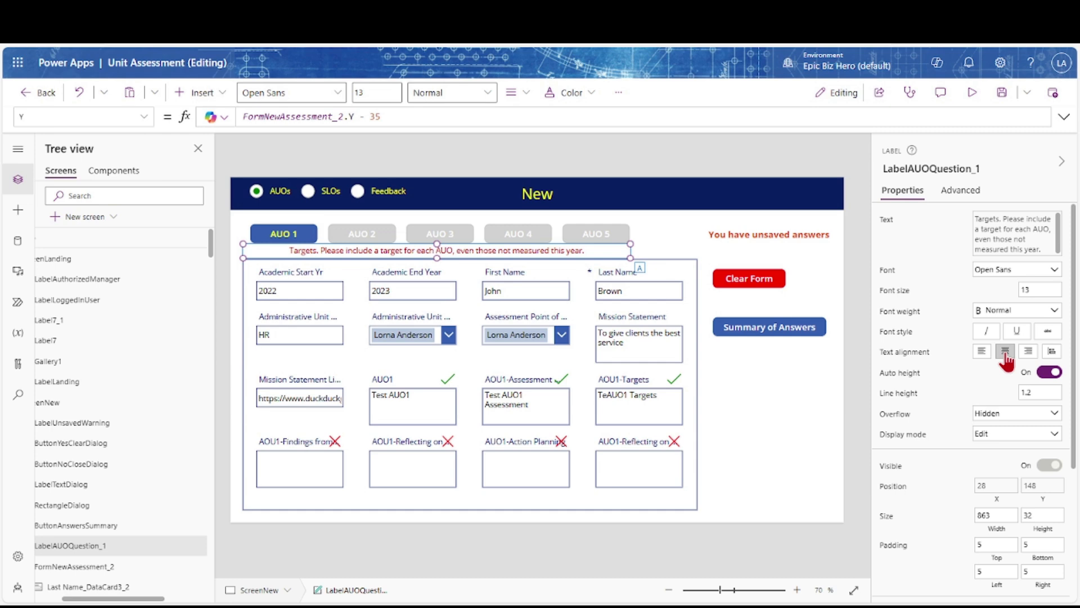
pyautogui.click(1030, 289)
pyautogui.press('Tab')
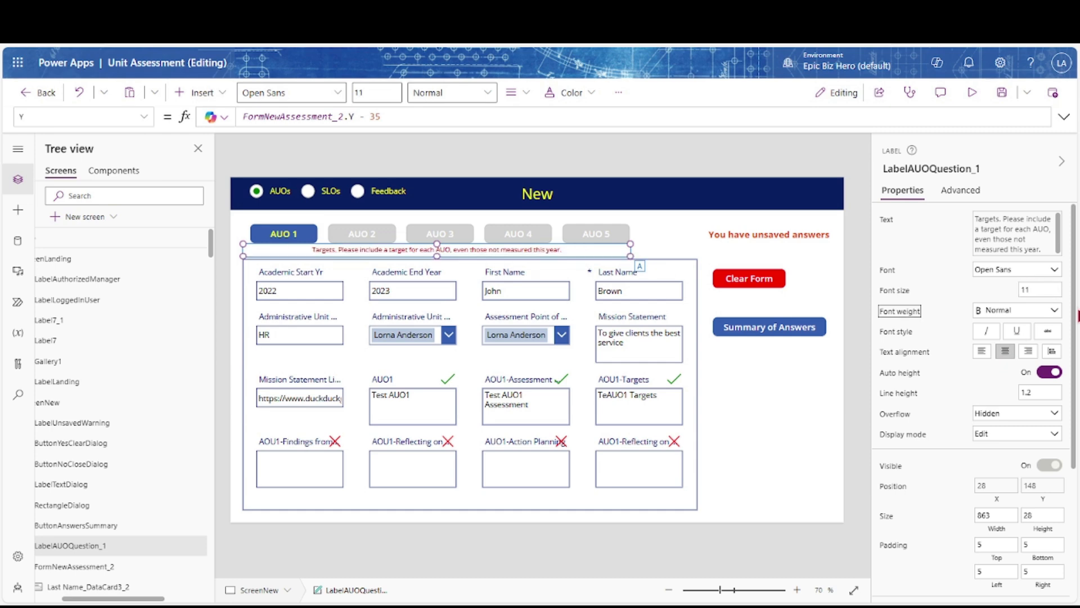
pyautogui.click(996, 515)
pyautogui.doubleClick(283, 117)
pyautogui.press('BackSpace')
pyautogui.write('FormNewAssessment_2.Width')
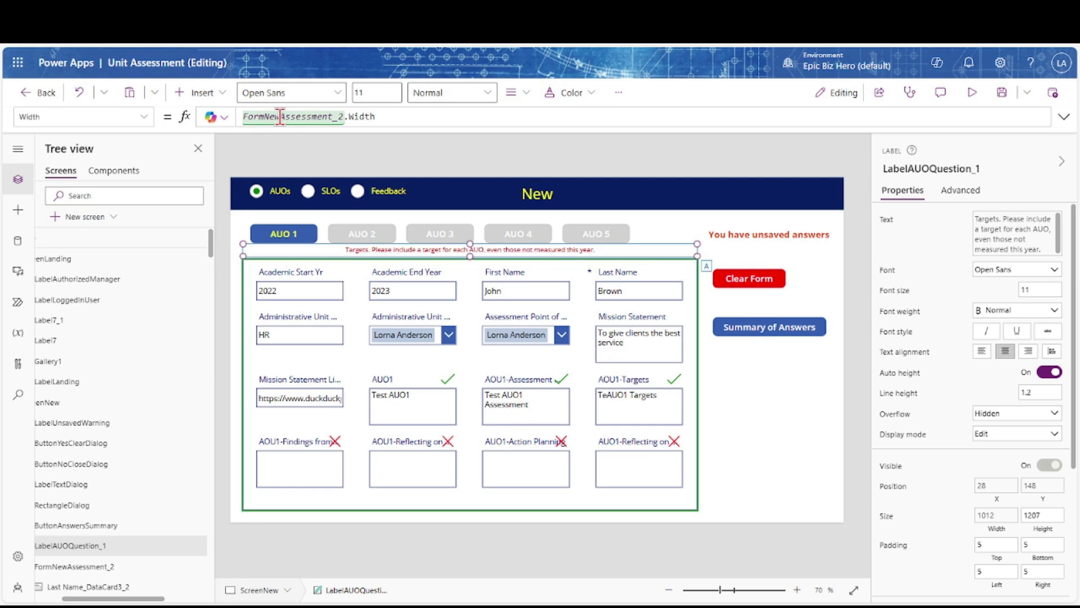
pyautogui.click(1052, 312)
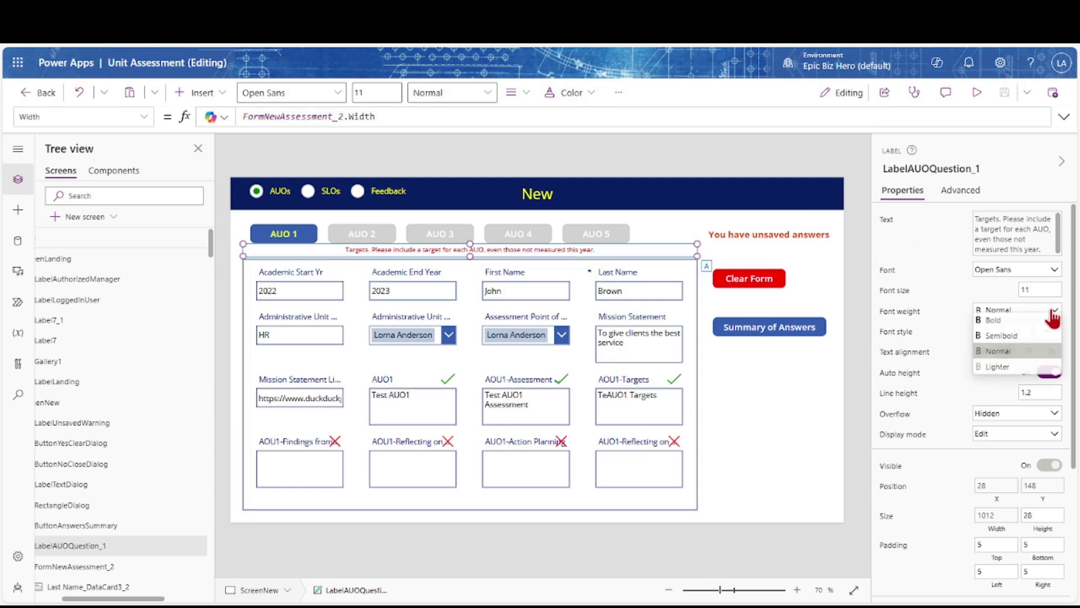
pyautogui.click(1016, 349)
# Test the AUO 1 answer hints in the form, then switch to the AUO 2 questions
pyautogui.click(123, 500)
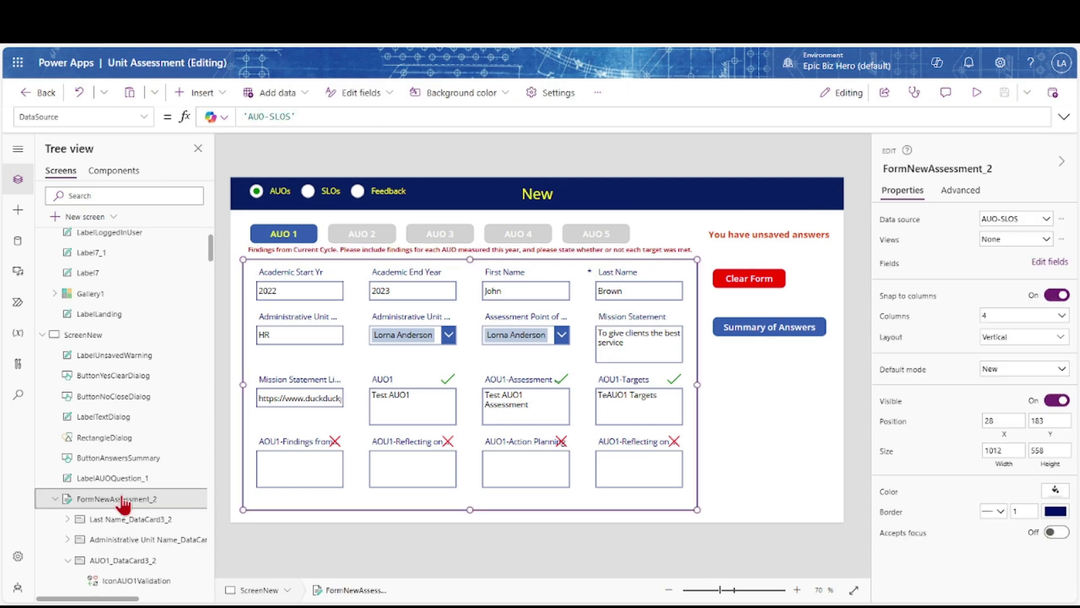
pyautogui.press('alt')
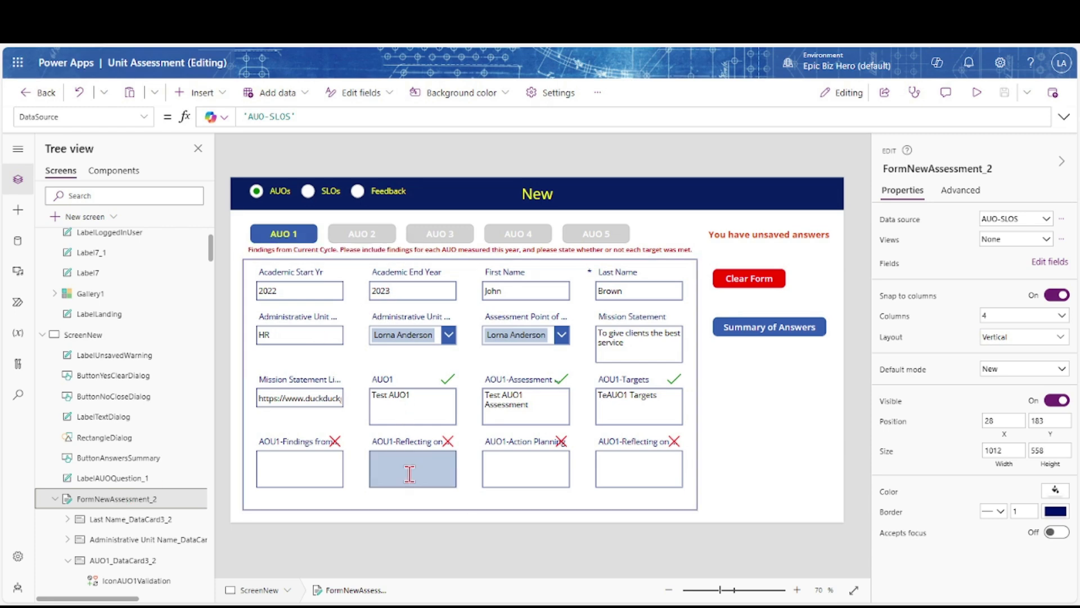
pyautogui.keyDown('alt'); pyautogui.click(516, 412); pyautogui.keyUp('alt')
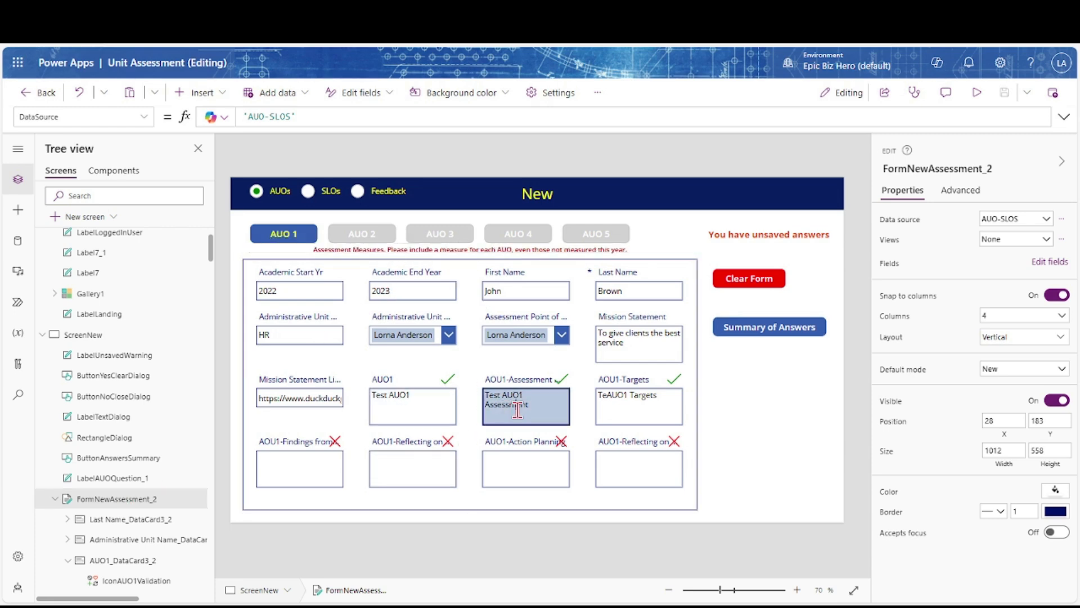
pyautogui.keyDown('alt'); pyautogui.click(622, 420); pyautogui.keyUp('alt')
pyautogui.keyDown('alt'); pyautogui.click(322, 478); pyautogui.keyUp('alt')
pyautogui.keyDown('alt'); pyautogui.click(411, 473); pyautogui.keyUp('alt')
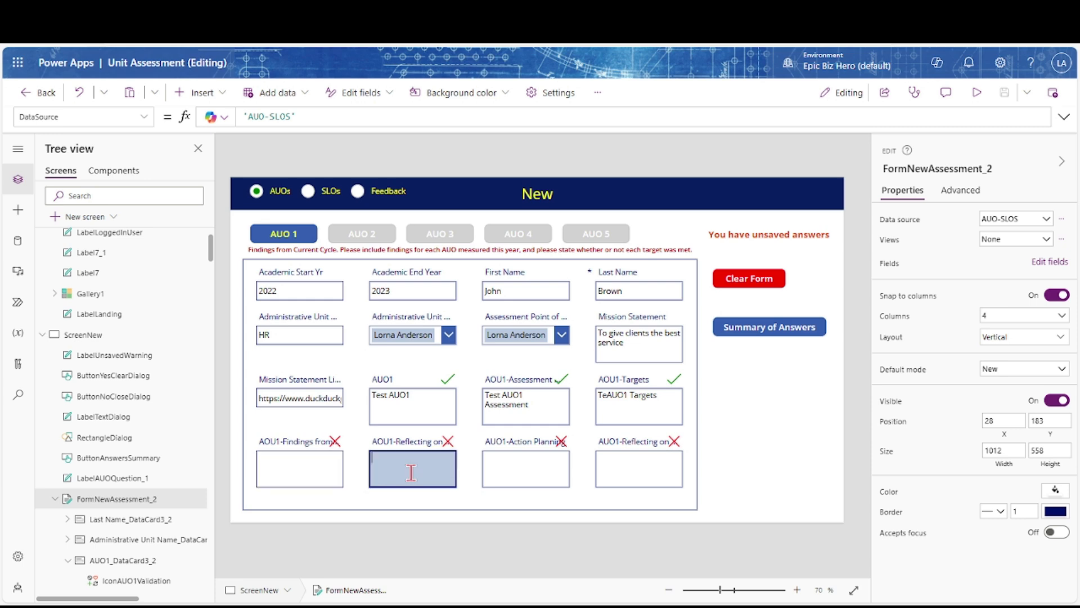
pyautogui.keyDown('alt'); pyautogui.click(371, 240); pyautogui.keyUp('alt')
# Move the assessment form down to Y 200
pyautogui.click(96, 500)
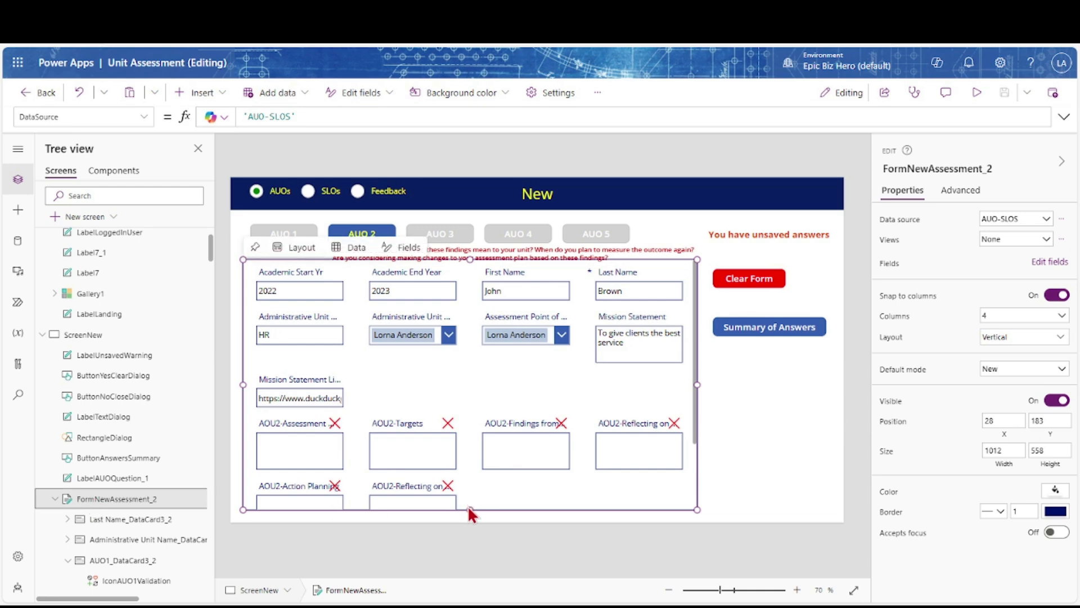
pyautogui.press('Tab')
pyautogui.click(1055, 420)
pyautogui.press('BackSpace')
pyautogui.press('BackSpace')
pyautogui.write('90')
pyautogui.press('Tab')
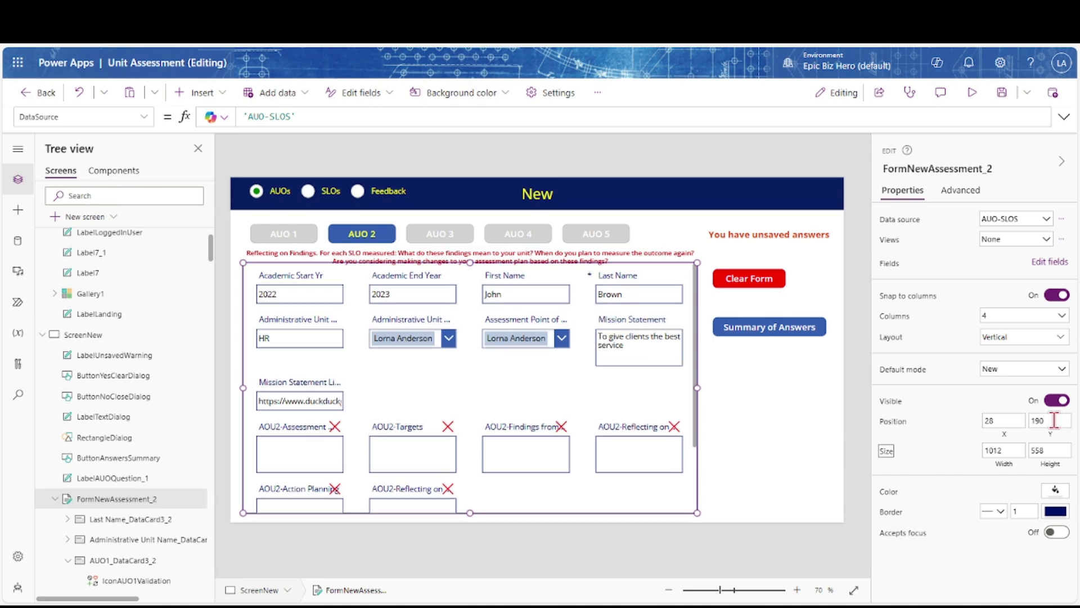
pyautogui.click(1055, 420)
pyautogui.press('BackSpace')
pyautogui.press('BackSpace')
pyautogui.press('BackSpace')
pyautogui.write('200')
pyautogui.press('Tab')
# Change the label's Y formula to FormNewAssessment_2.Y - 45 and return to the AUO 1 questions
pyautogui.click(512, 255)
pyautogui.click(1042, 500)
pyautogui.press('BackSpace')
pyautogui.press('BackSpace')
pyautogui.write('40')
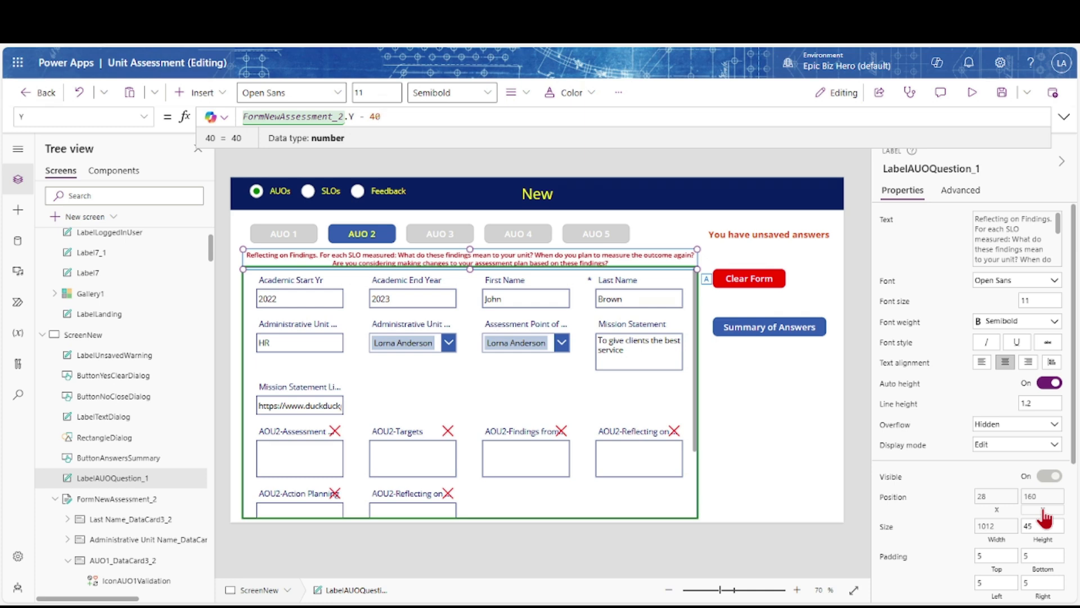
pyautogui.press('BackSpace')
pyautogui.write('5')
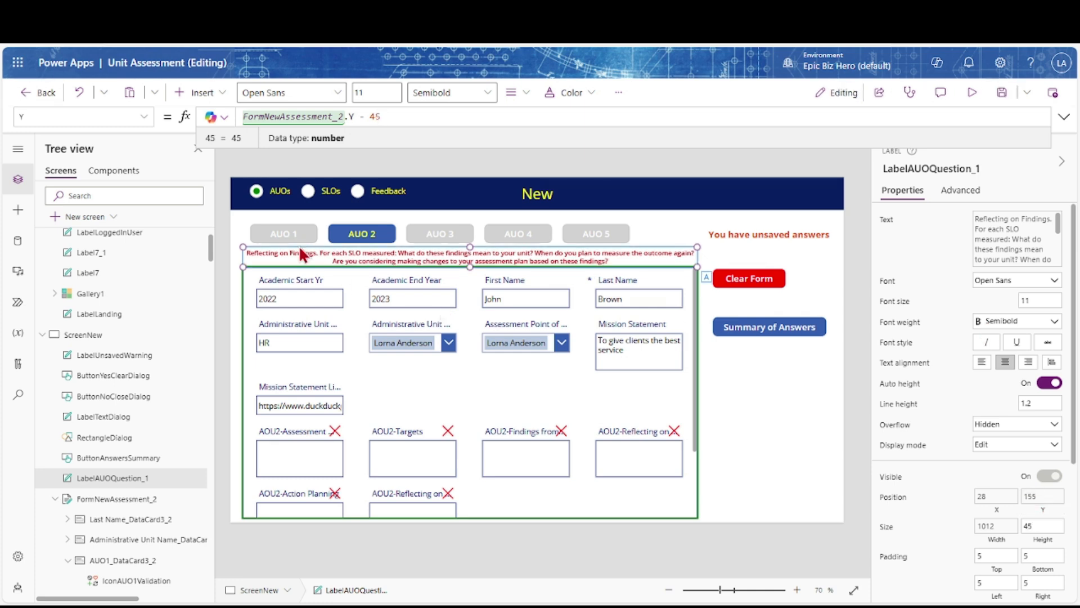
pyautogui.keyDown('alt'); pyautogui.click(286, 236); pyautogui.keyUp('alt')
pyautogui.keyDown('alt'); pyautogui.click(286, 235); pyautogui.keyUp('alt')
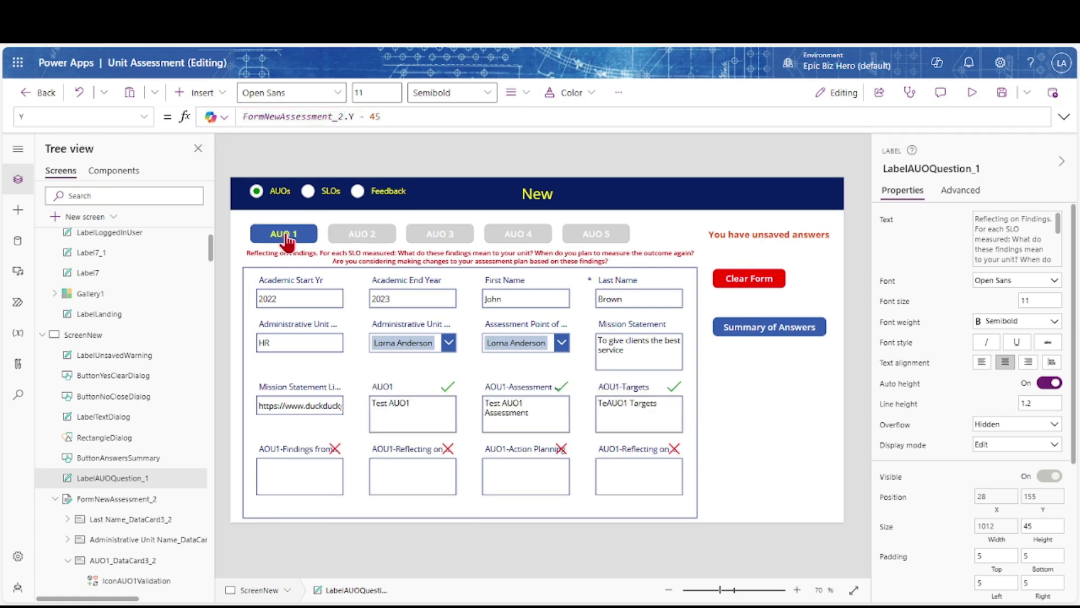
# Paste a copy of the AUO1 check icon into the Academic Start Yr card
pyautogui.click(447, 394)
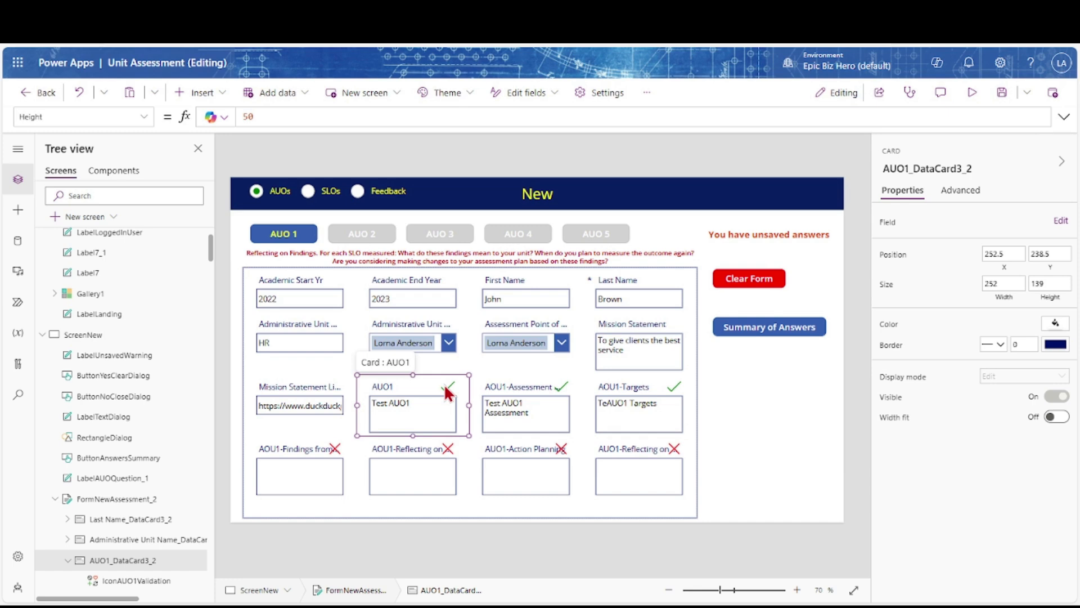
pyautogui.click(448, 393)
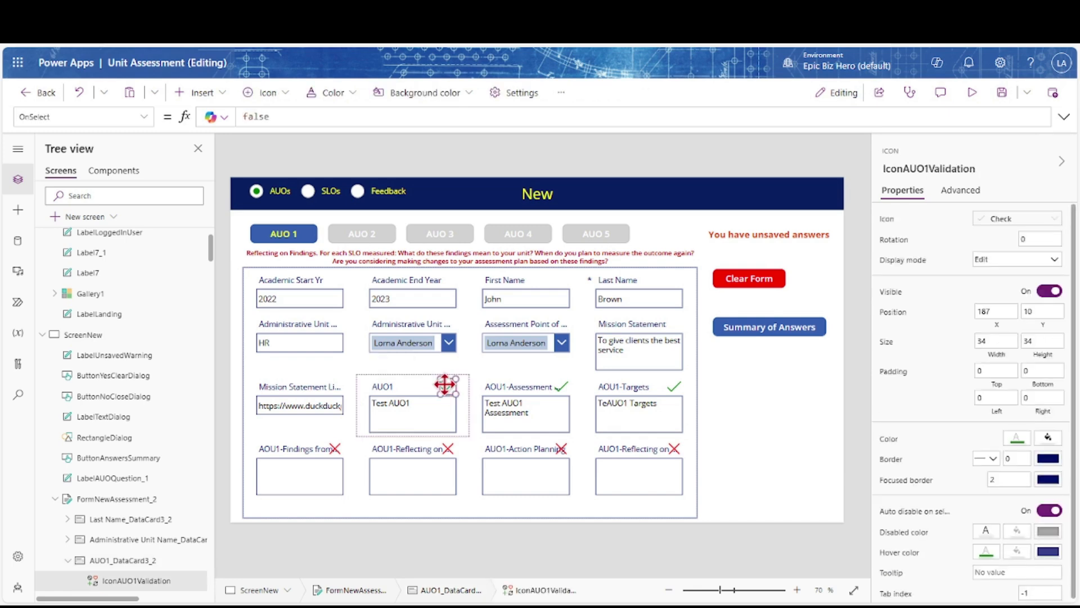
pyautogui.click(298, 276)
pyautogui.hotkey('ctrl', 'v')
pyautogui.click(579, 377)
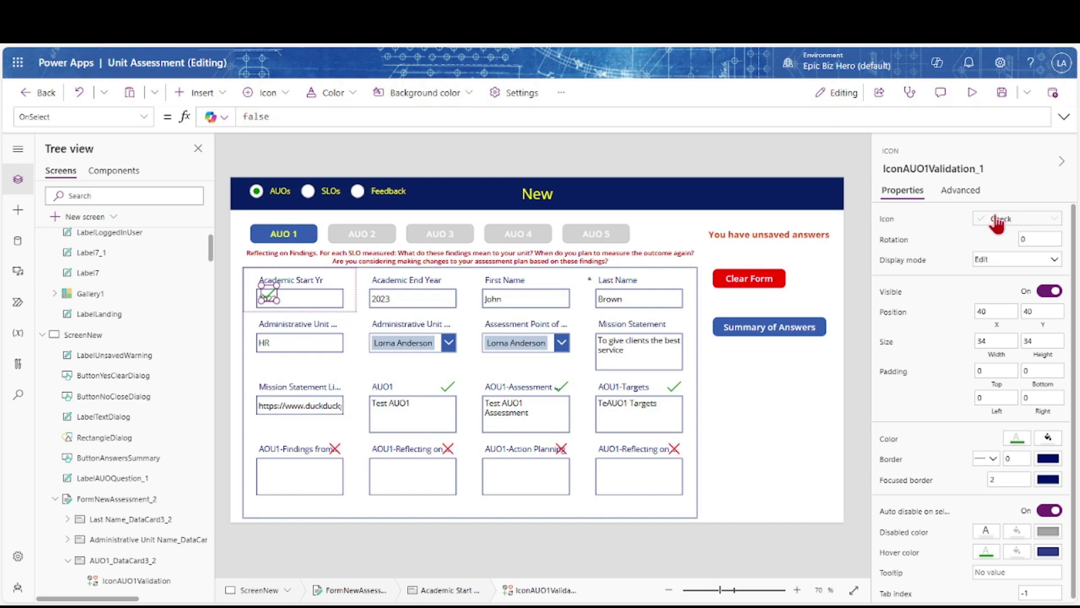
# Rename the pasted icon to IconValidationStartYr
pyautogui.click(989, 168)
pyautogui.press('BackSpace')
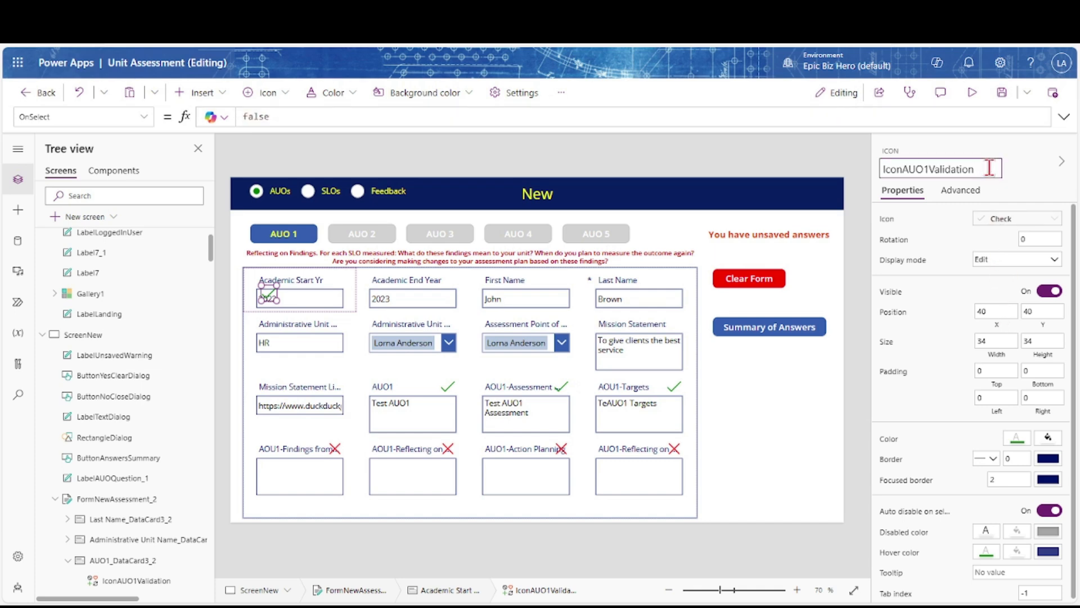
pyautogui.press('BackSpace')
pyautogui.press('BackSpace')
pyautogui.press('BackSpace')
pyautogui.press('BackSpace')
pyautogui.write('StartYr')
pyautogui.click(990, 311)
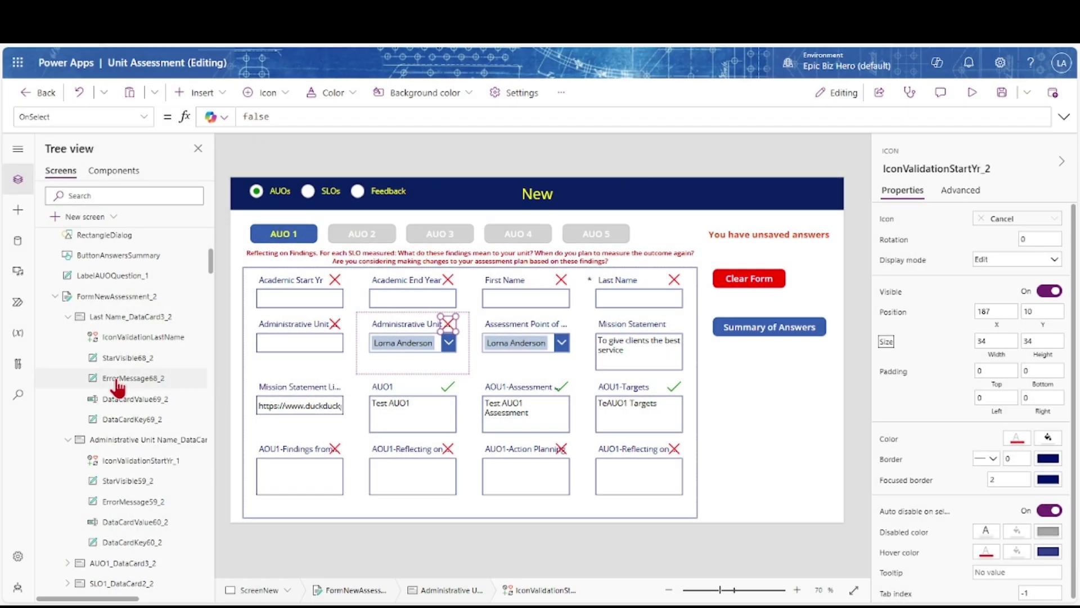
pyautogui.scroll(-10, 115, 383)
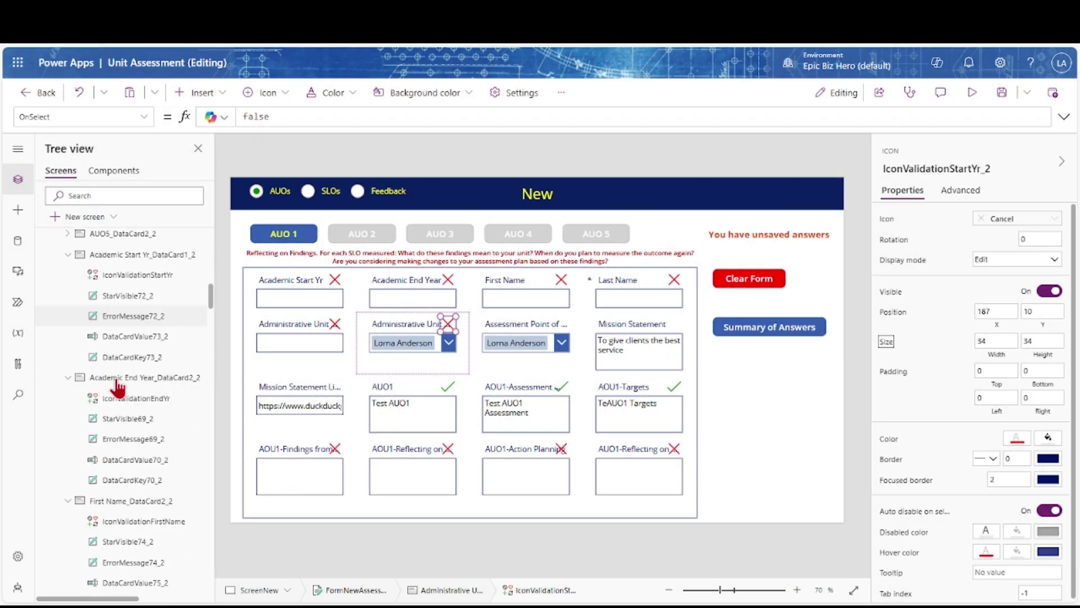
# Change the icon's Icon formula so it checks the unit lead's Selected value instead of Text
pyautogui.click(67, 256)
pyautogui.click(68, 276)
pyautogui.click(68, 296)
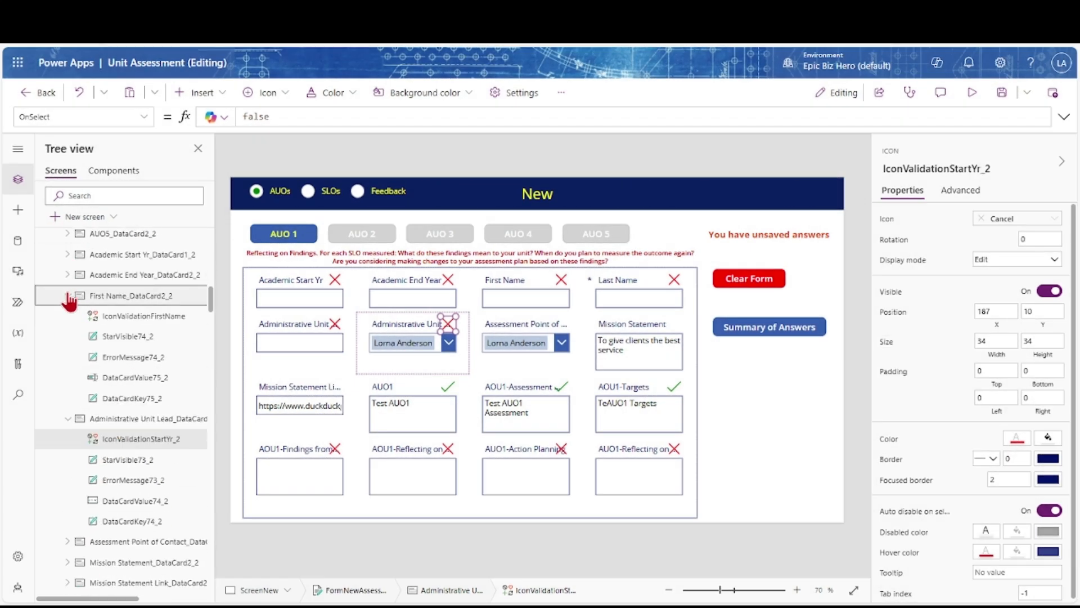
pyautogui.click(887, 219)
pyautogui.click(382, 117)
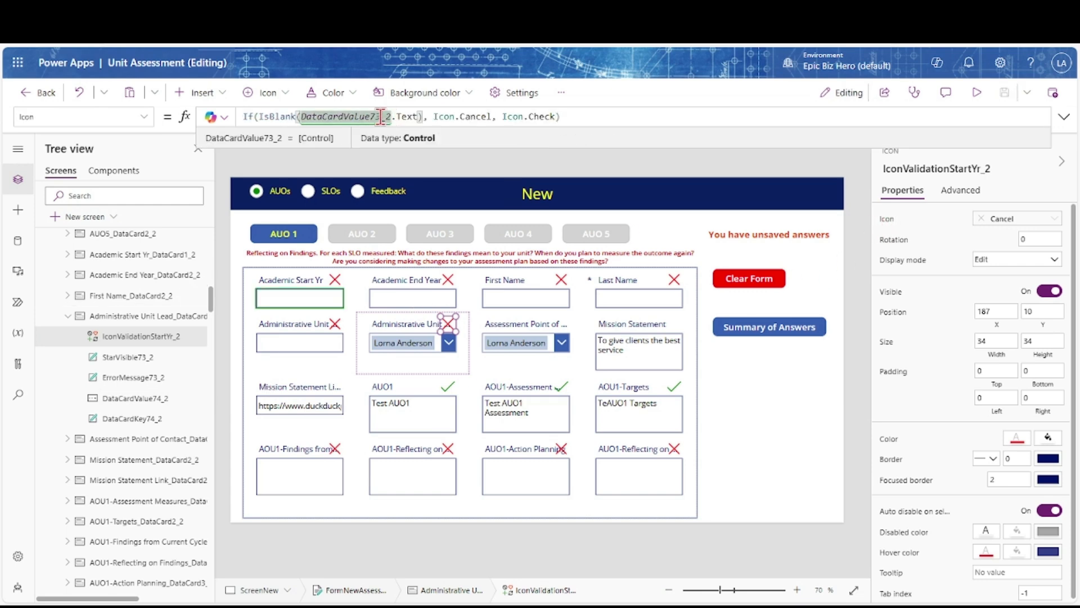
pyautogui.click(398, 117)
pyautogui.press('Delete')
pyautogui.press('Delete')
pyautogui.press('Delete')
pyautogui.press('Delete')
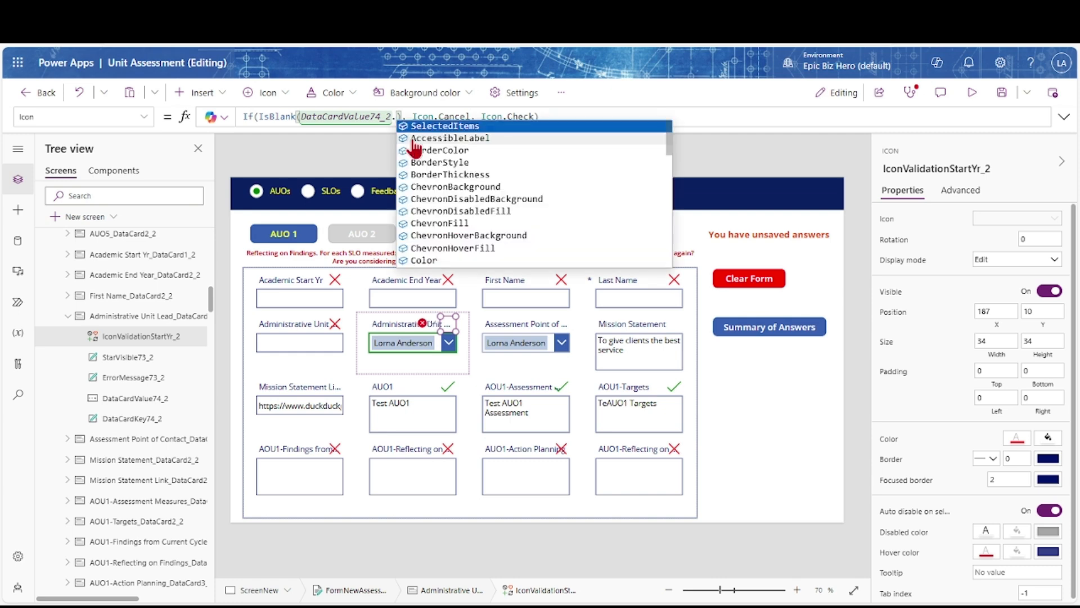
pyautogui.scroll(-10, 419, 214)
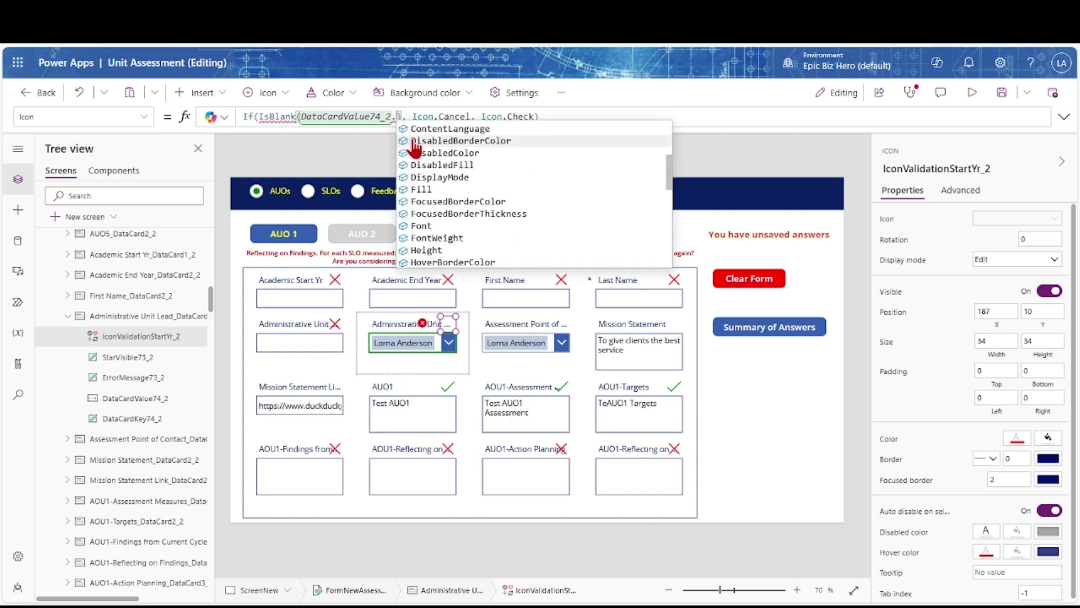
pyautogui.click(424, 208)
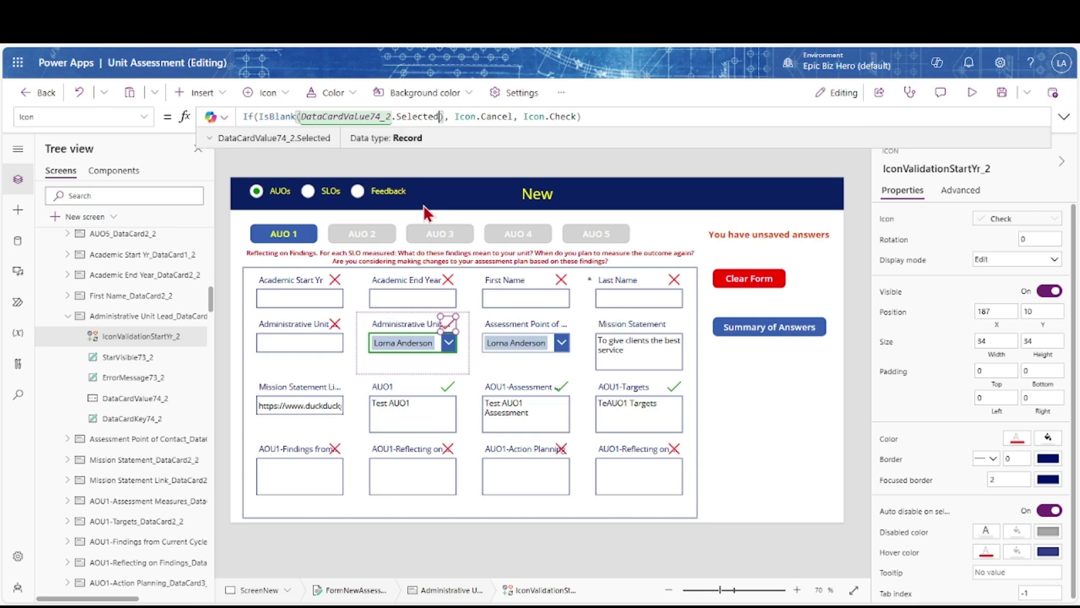
# Complete the Icon formula with .'Full Name' and test it by clearing the unit lead choice
pyautogui.click(446, 343)
pyautogui.click(438, 345)
pyautogui.click(442, 344)
pyautogui.click(439, 116)
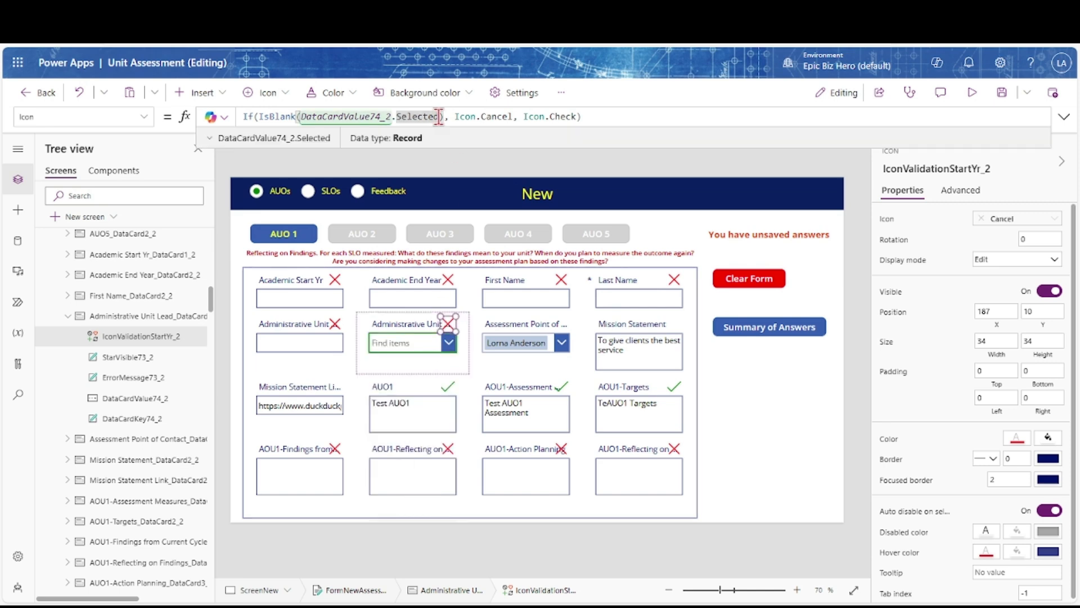
pyautogui.write('.')
pyautogui.press('Down')
pyautogui.press('Down')
pyautogui.press('Down')
pyautogui.press('Down')
pyautogui.press('Down')
pyautogui.press('Down')
pyautogui.press('Down')
pyautogui.press('Down')
pyautogui.press('Down')
pyautogui.press('Down')
pyautogui.press('Down')
pyautogui.press('Down')
pyautogui.press('Down')
pyautogui.press('Down')
pyautogui.press('Down')
pyautogui.press('Down')
pyautogui.press('Down')
pyautogui.press('Down')
pyautogui.press('Down')
pyautogui.press('Down')
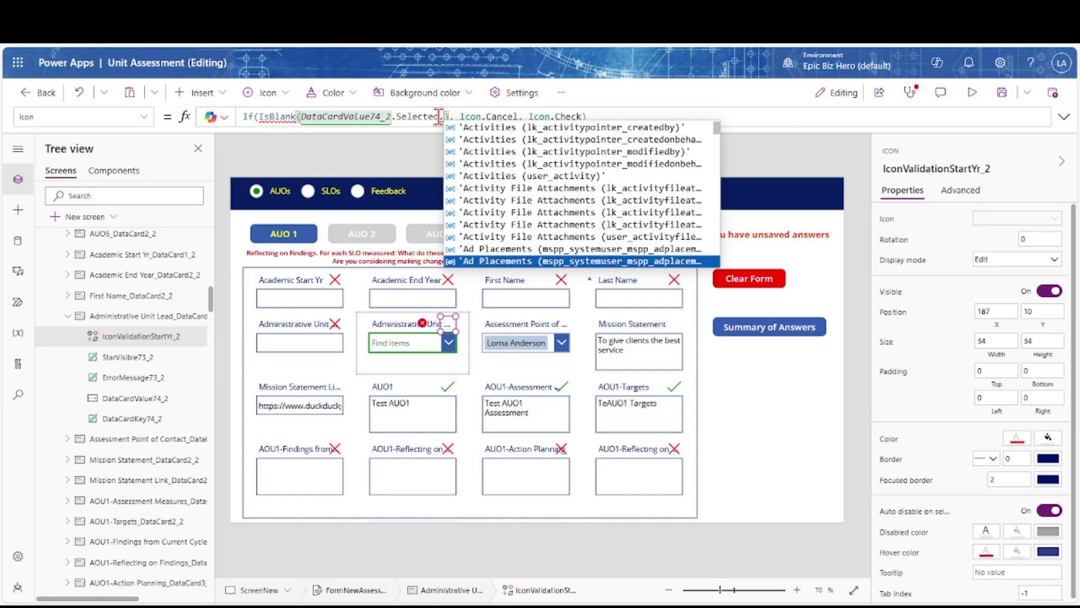
pyautogui.scroll(-15, 523, 177)
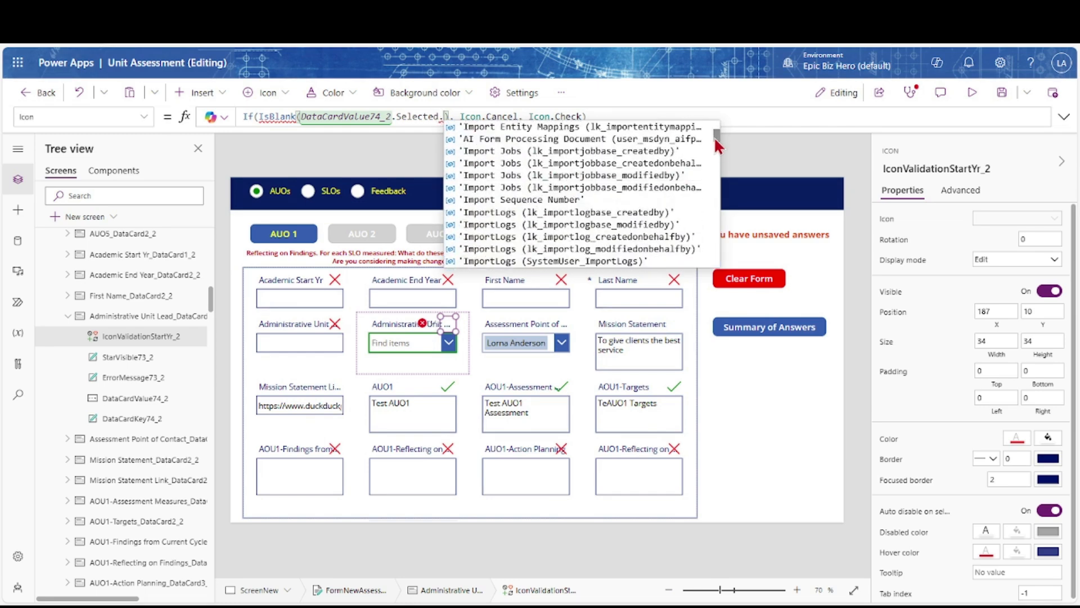
pyautogui.click(489, 227)
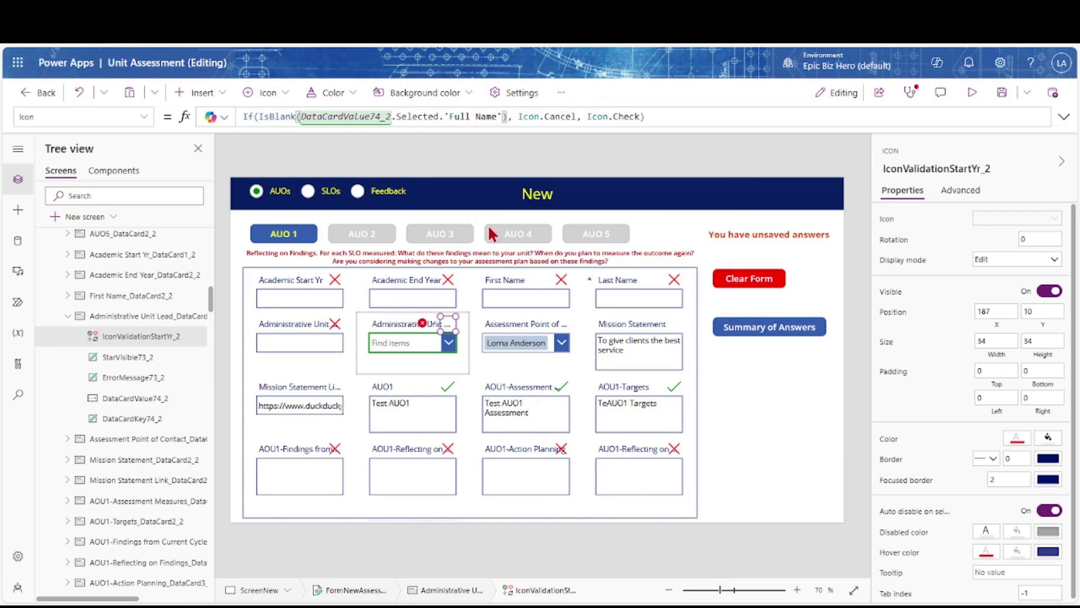
pyautogui.press('alt')
# Change the Color formula to test DataCardValue74_2.Selected.'Full Name', then save the app
pyautogui.click(450, 344)
pyautogui.click(445, 366)
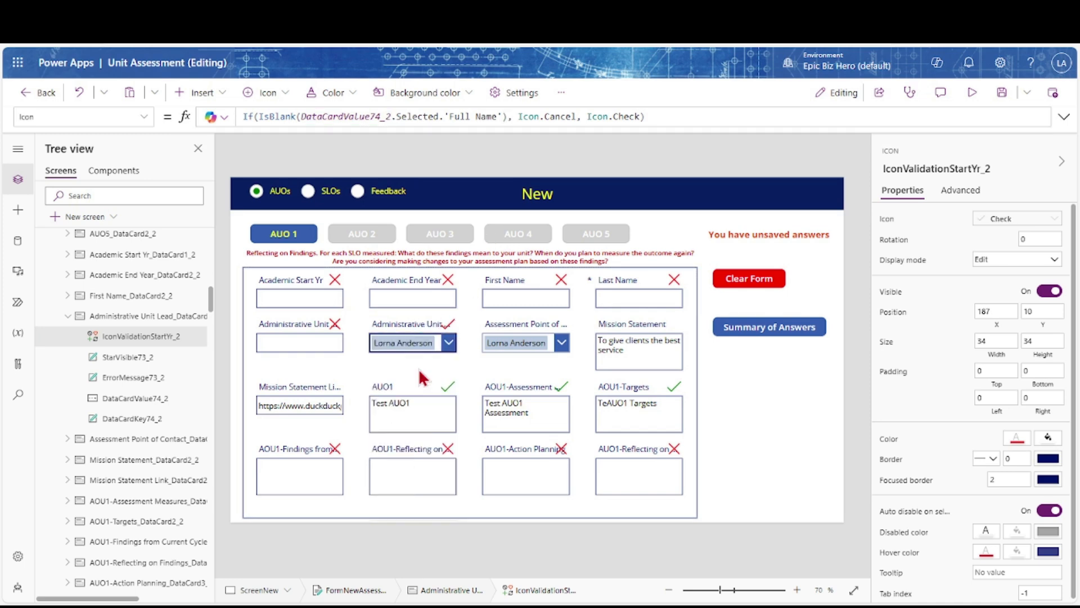
pyautogui.click(891, 444)
pyautogui.click(381, 117)
pyautogui.press('BackSpace')
pyautogui.write('4_2.')
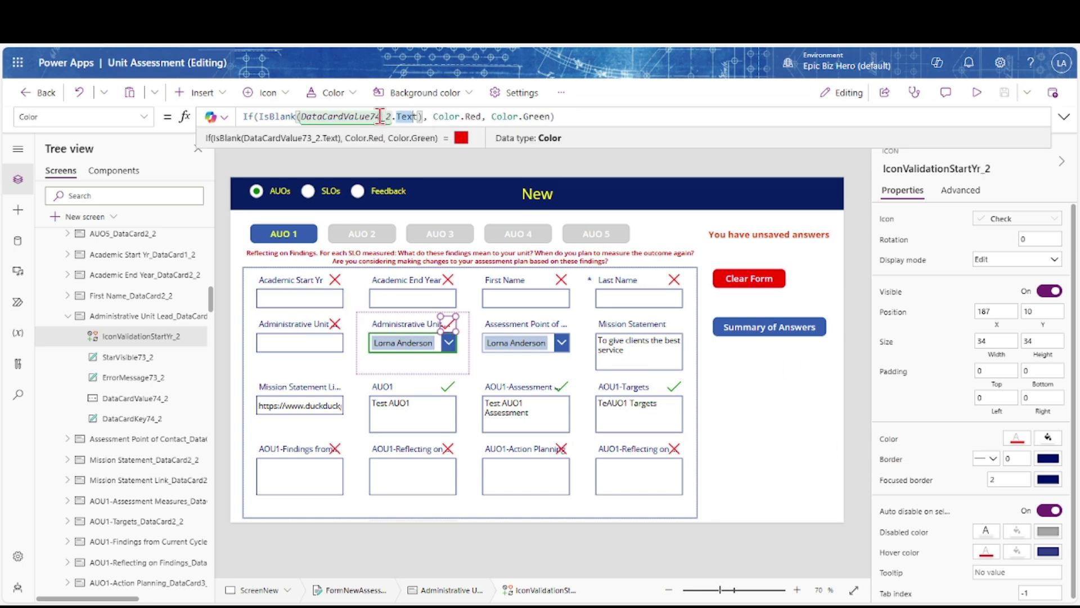
pyautogui.write("Selected.'Full Name')")
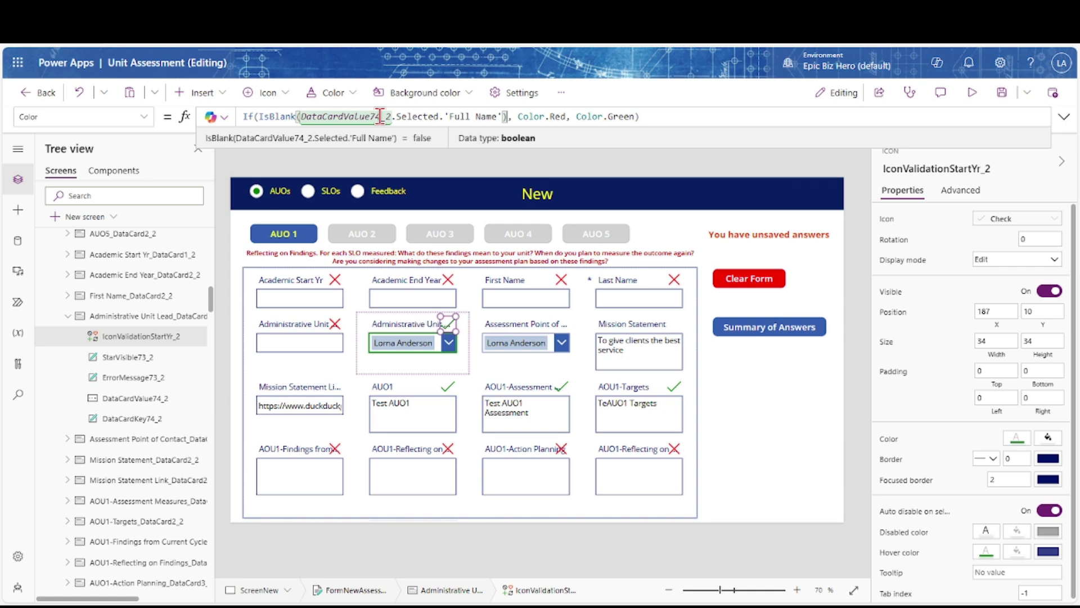
pyautogui.click(998, 95)
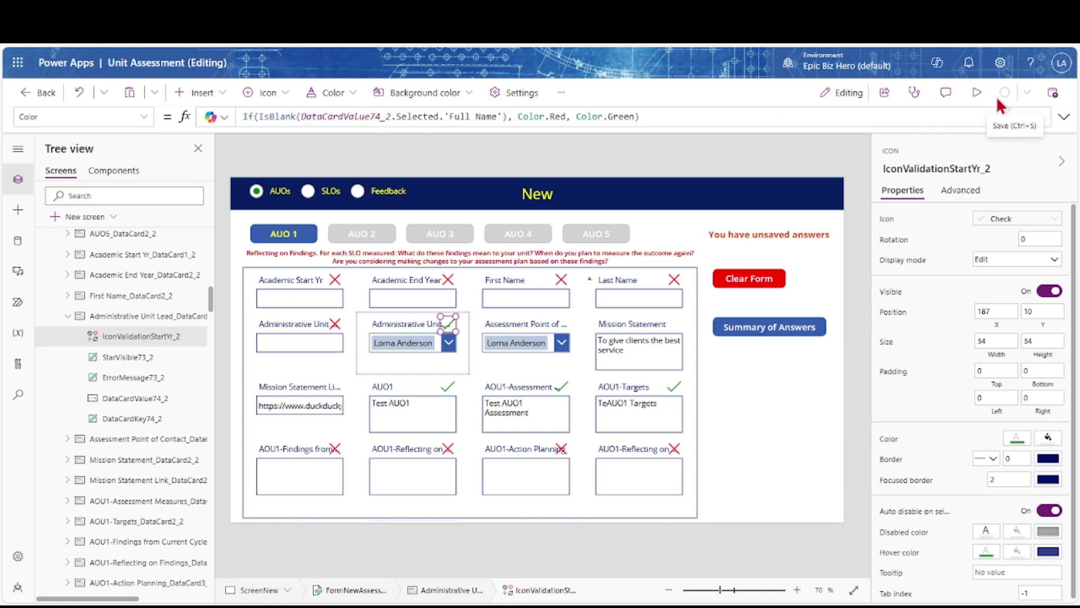
# Paste the validation icon into the Assessment Point of Contact card and set its horizontal position
pyautogui.click(561, 346)
pyautogui.click(551, 346)
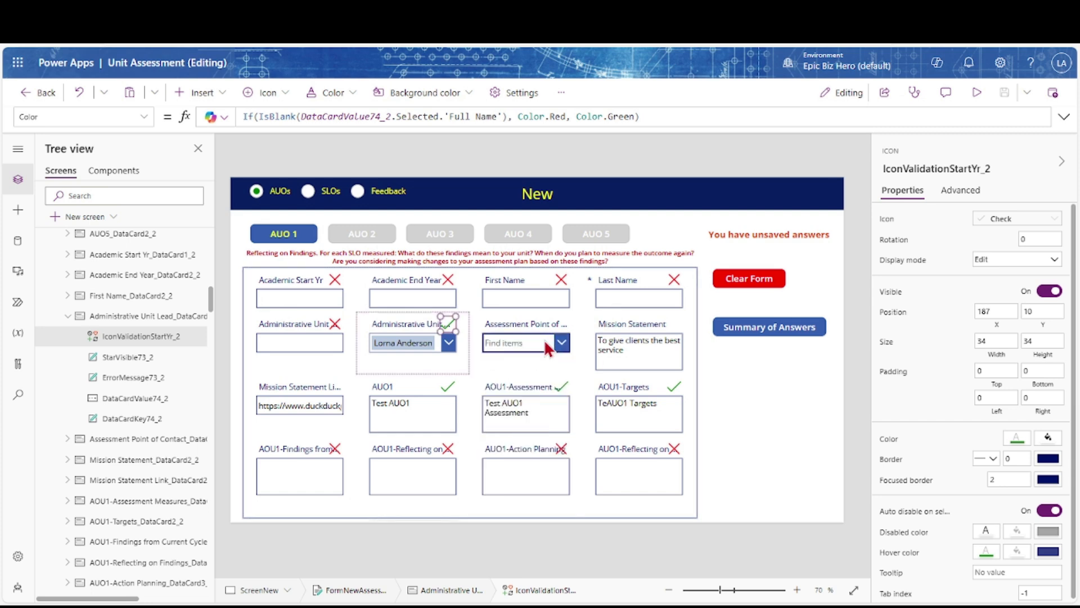
pyautogui.click(545, 344)
pyautogui.hotkey('ctrl', 'v')
pyautogui.click(556, 374)
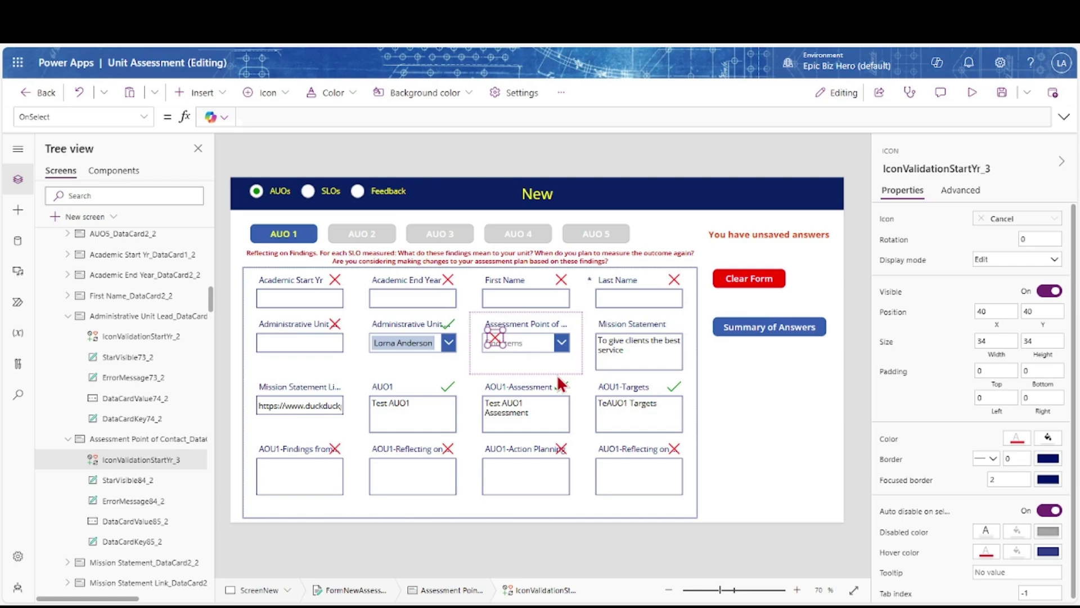
pyautogui.click(995, 309)
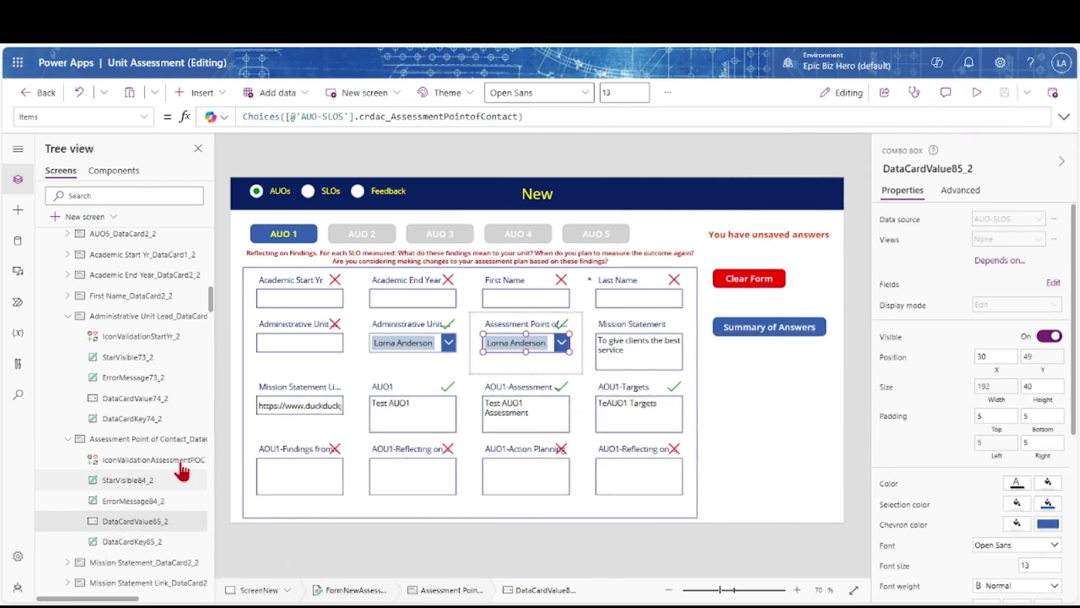
pyautogui.scroll(10, 168, 292)
pyautogui.click(70, 240)
pyautogui.click(144, 116)
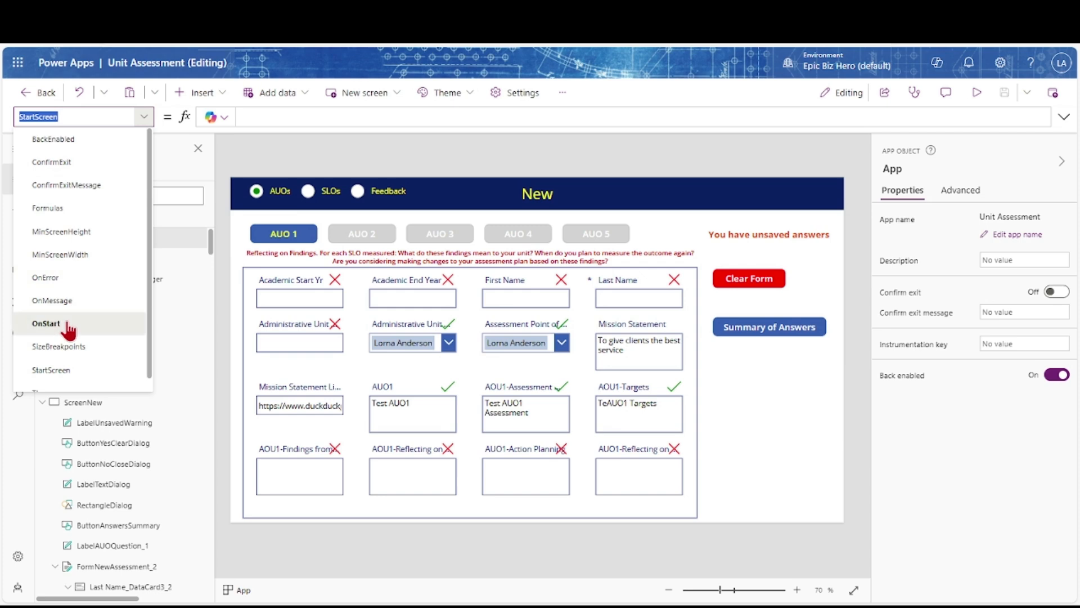
# Duplicate the block of If lines in the App's OnStart blank-answers collection
pyautogui.click(46, 324)
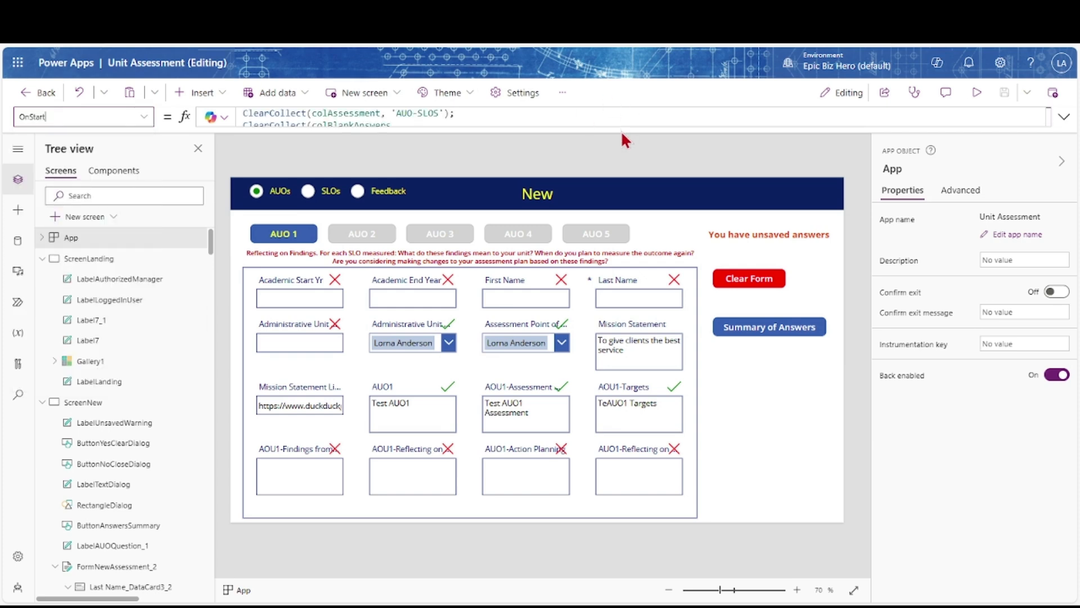
pyautogui.click(1063, 116)
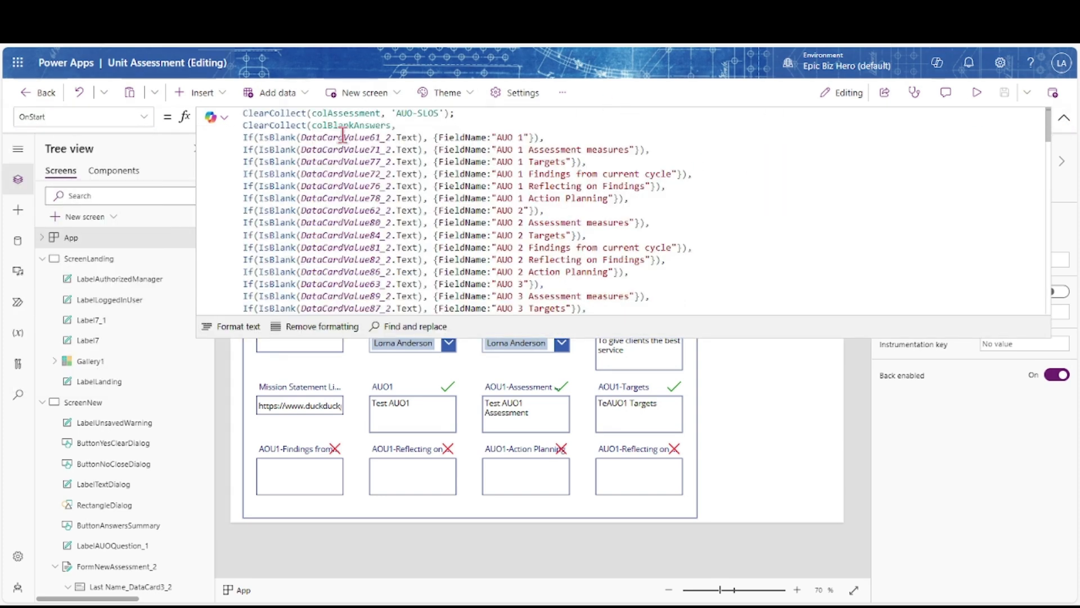
pyautogui.click(449, 123)
pyautogui.press('Return')
pyautogui.press('Return')
pyautogui.moveTo(243, 163); pyautogui.dragTo(565, 236)
pyautogui.hotkey('ctrl', 'c')
pyautogui.click(320, 133)
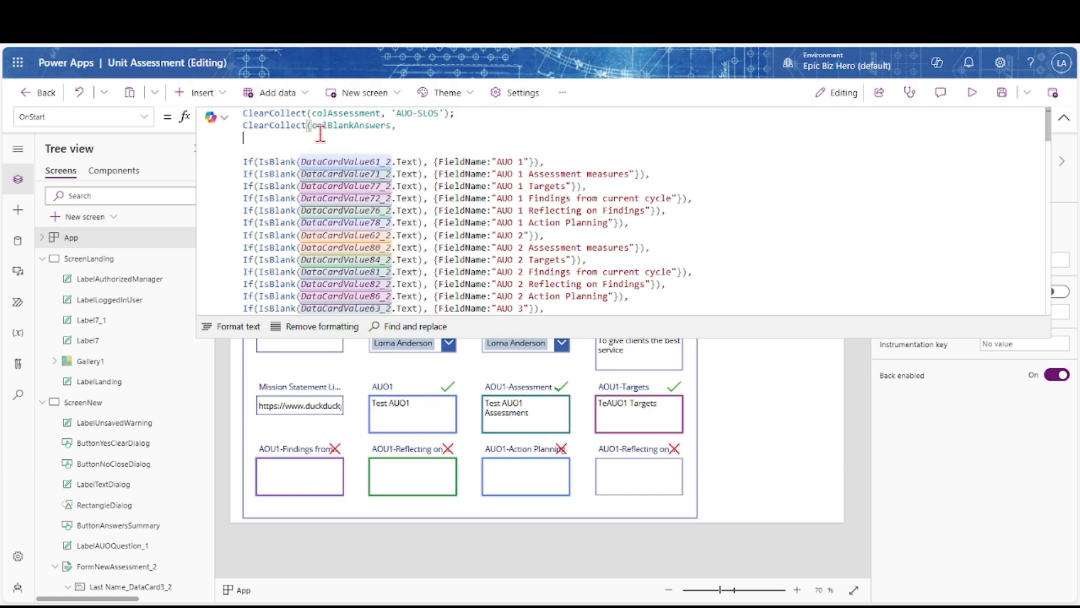
pyautogui.hotkey('ctrl', 'v')
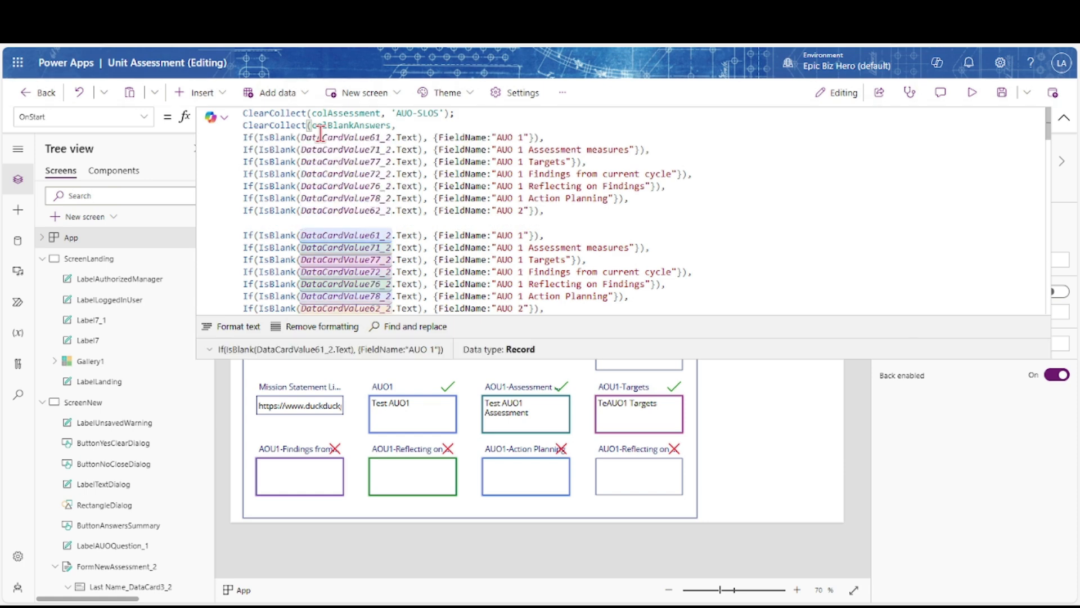
pyautogui.scroll(-5, 131, 461)
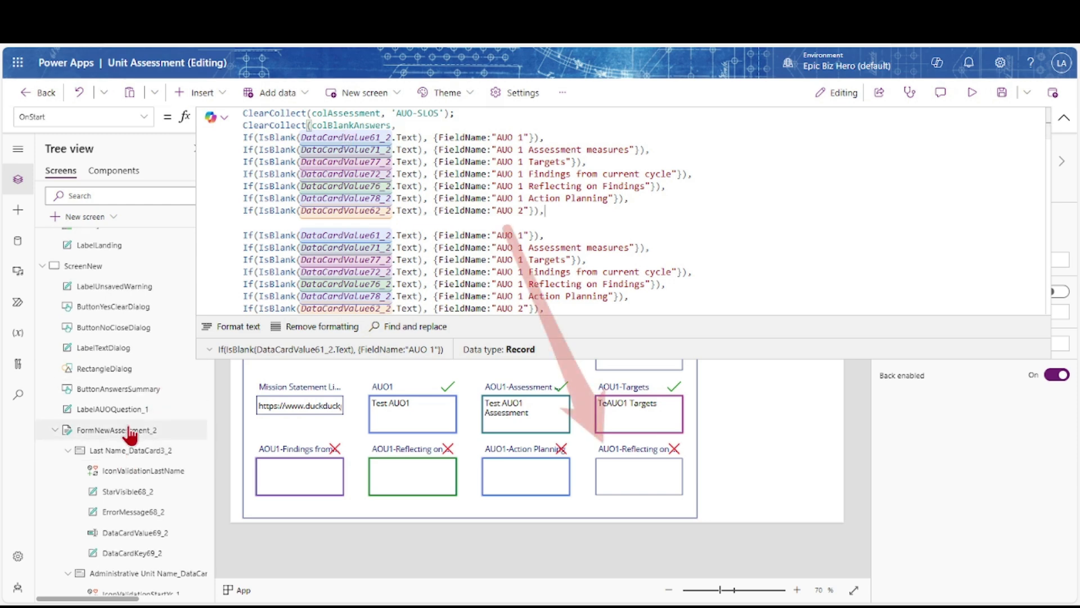
pyautogui.scroll(-1, 129, 434)
# Point the first two new If lines at the Last Name and Administrative Unit Name cards
pyautogui.click(377, 137)
pyautogui.press('Delete')
pyautogui.write('9')
pyautogui.click(498, 137)
pyautogui.press('Delete')
pyautogui.press('Delete')
pyautogui.press('Delete')
pyautogui.press('Delete')
pyautogui.press('Delete')
pyautogui.write('Last Name')
pyautogui.scroll(-5, 121, 514)
pyautogui.click(374, 150)
pyautogui.press('Delete')
pyautogui.press('Delete')
pyautogui.write('60')
pyautogui.click(497, 150)
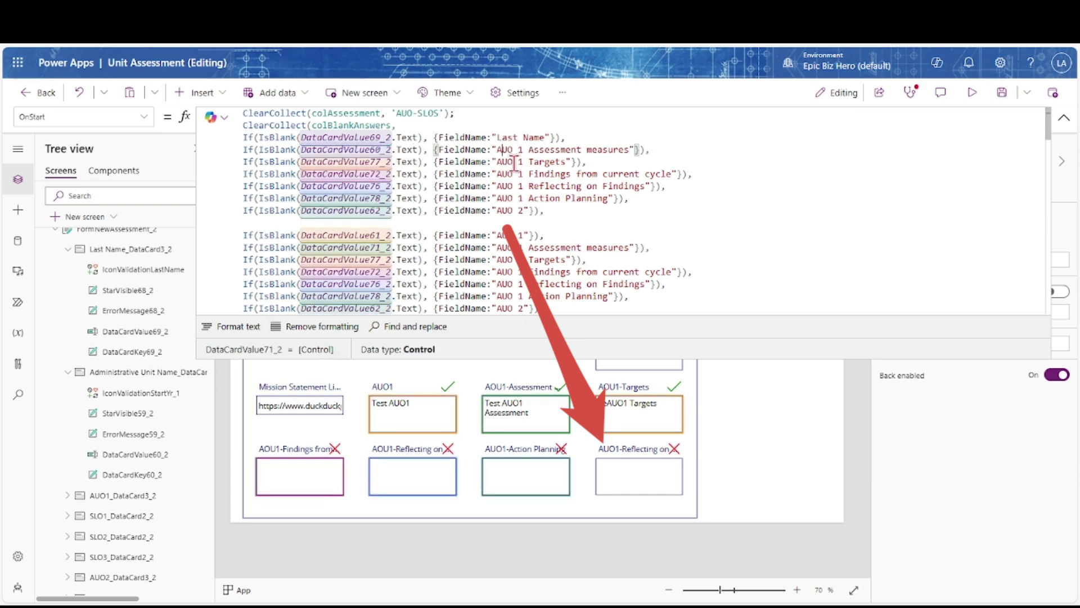
pyautogui.moveTo(498, 150); pyautogui.dragTo(632, 150)
pyautogui.write('Administrative Unit Name')
# Point the next two lines at the First Name and Administrative Unit Lead cards
pyautogui.click(68, 372)
pyautogui.click(67, 249)
pyautogui.click(67, 495)
pyautogui.scroll(-3, 83, 493)
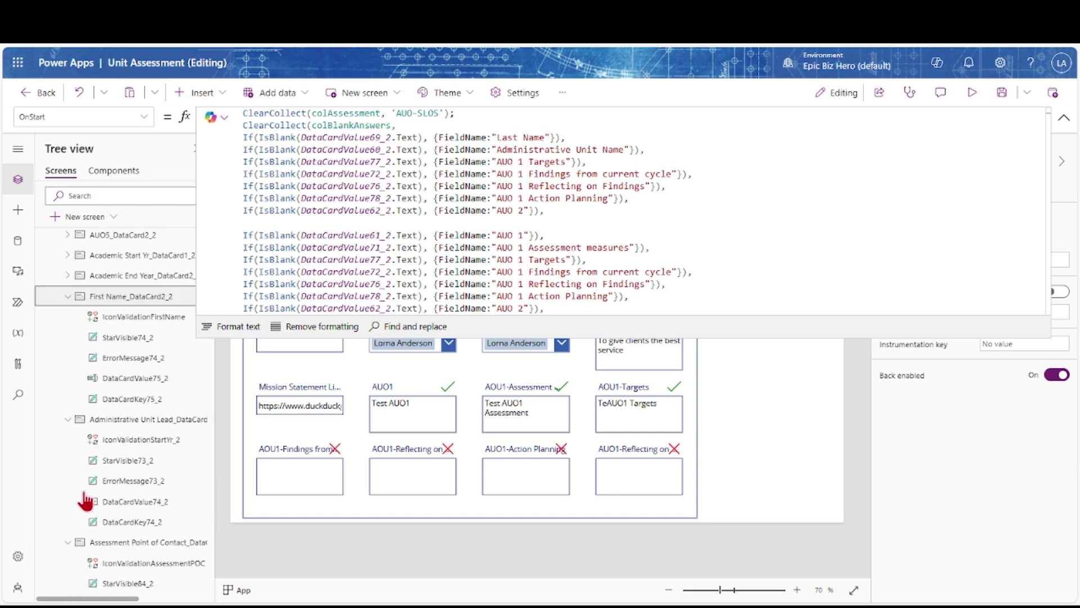
pyautogui.click(381, 161)
pyautogui.press('BackSpace')
pyautogui.write('5')
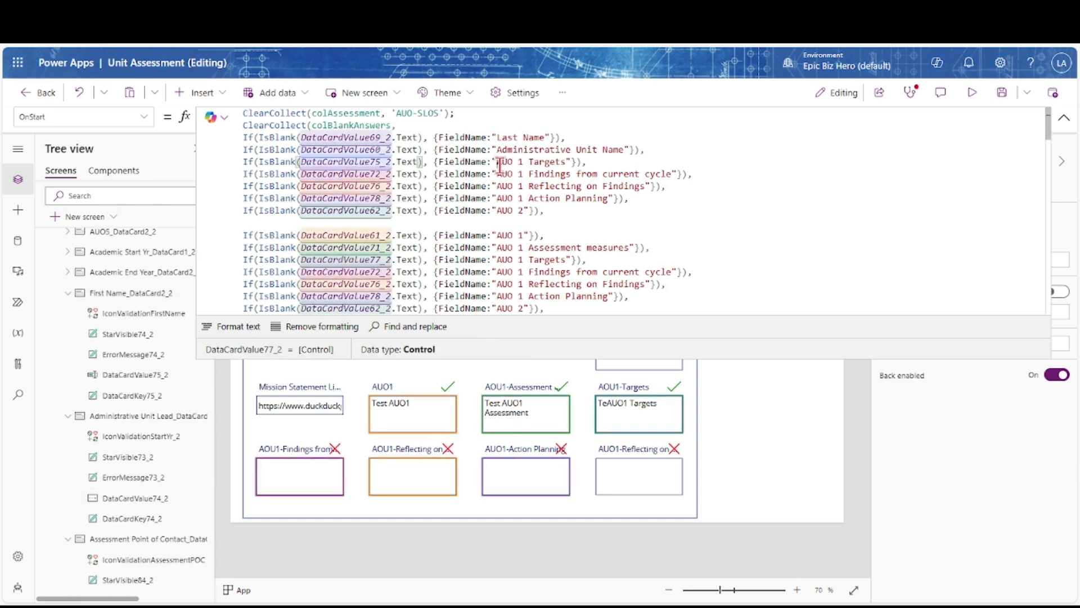
pyautogui.moveTo(498, 161); pyautogui.dragTo(567, 161)
pyautogui.write('First Name')
pyautogui.click(385, 174)
pyautogui.press('BackSpace')
pyautogui.write('4')
pyautogui.moveTo(498, 174); pyautogui.dragTo(598, 174)
pyautogui.hotkey('ctrl', 'shift', 'Right')
pyautogui.hotkey('ctrl', 'shift', 'Right')
pyautogui.press('BackSpace')
pyautogui.write('dministrative Unit Lead')
# Set the last line to DataCardValue84_2 'Assessment POC' and make the unit lead line use Selected
pyautogui.click(381, 186)
pyautogui.press('BackSpace')
pyautogui.press('BackSpace')
pyautogui.write('84')
pyautogui.hotkey('ctrl', 'Right')
pyautogui.hotkey('ctrl', 'Right')
pyautogui.hotkey('ctrl', 'Right')
pyautogui.hotkey('ctrl', 'Right')
pyautogui.hotkey('ctrl', 'Right')
pyautogui.hotkey('ctrl', 'shift', 'Right')
pyautogui.hotkey('ctrl', 'shift', 'Right')
pyautogui.hotkey('ctrl', 'shift', 'Right')
pyautogui.hotkey('ctrl', 'shift', 'Right')
pyautogui.hotkey('ctrl', 'shift', 'Right')
pyautogui.press('BackSpace')
pyautogui.write('ssessment POC')
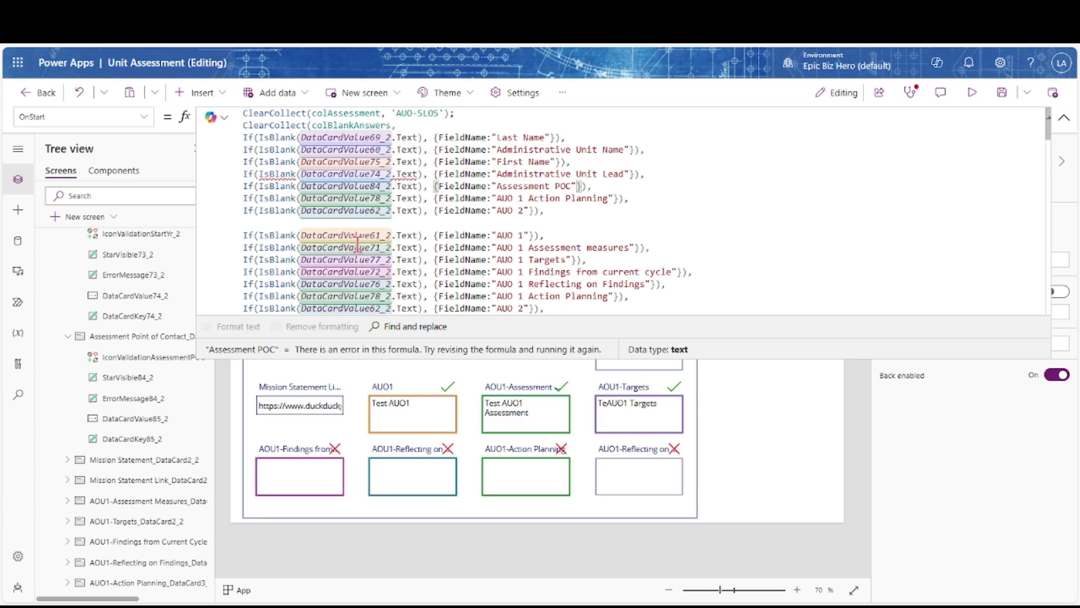
pyautogui.click(1064, 119)
pyautogui.click(1063, 117)
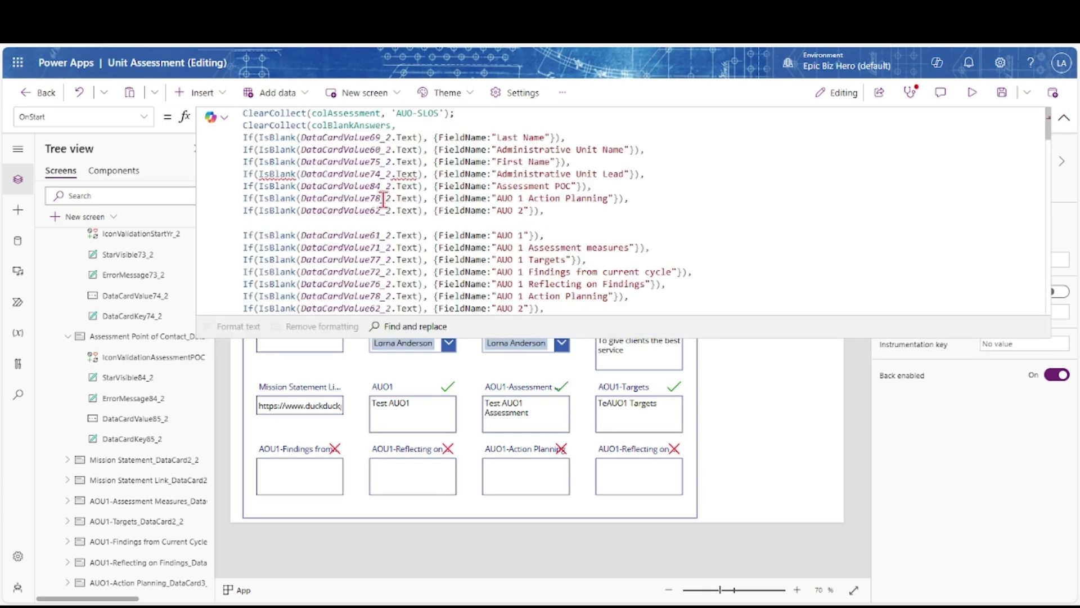
pyautogui.doubleClick(409, 174)
pyautogui.write('Selece')
pyautogui.click(459, 199)
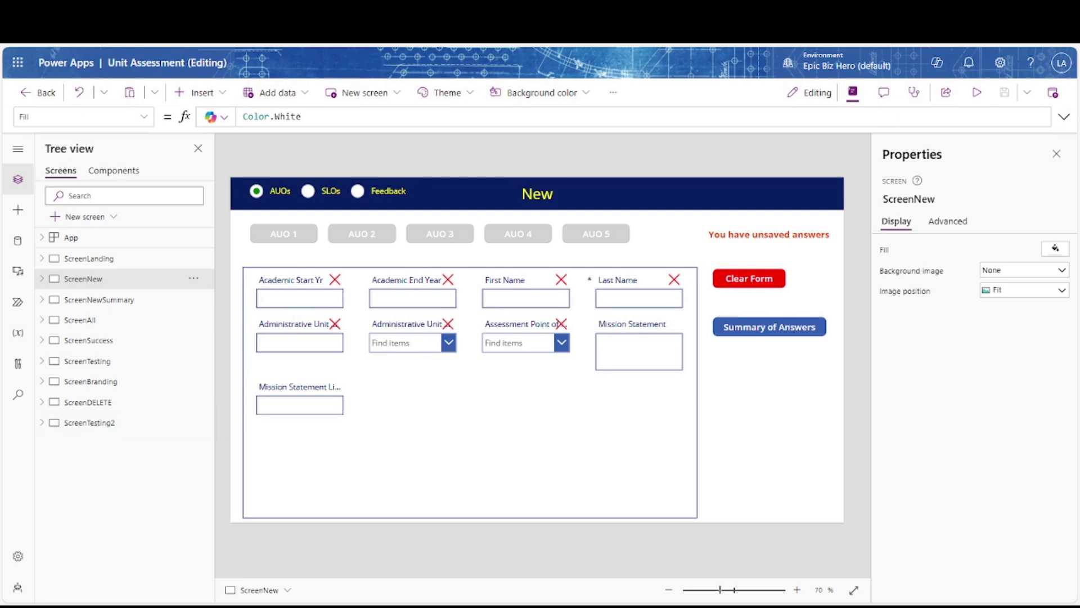
# In preview, enter AUO 1 start and end years 2022 and 2023, plus a first and last name
pyautogui.click(977, 93)
pyautogui.click(222, 192)
pyautogui.click(213, 273)
pyautogui.write('2022')
pyautogui.press('Tab')
pyautogui.write('2023')
pyautogui.press('Tab')
pyautogui.press('Tab')
# Enter HR as the Administrative Unit and pick a unit lead and an assessment contact
pyautogui.click(213, 332)
pyautogui.write('HR')
pyautogui.click(428, 332)
pyautogui.click(402, 356)
pyautogui.click(570, 330)
pyautogui.click(552, 356)
# Fill the AUO1 assessment, targets and AUO1 fields with 'AUO 1 Test', 'On Target', 'Meet all requirements'
pyautogui.click(397, 417)
pyautogui.write('AUO 1 Test')
pyautogui.click(541, 418)
pyautogui.write('On Target')
pyautogui.click(643, 424)
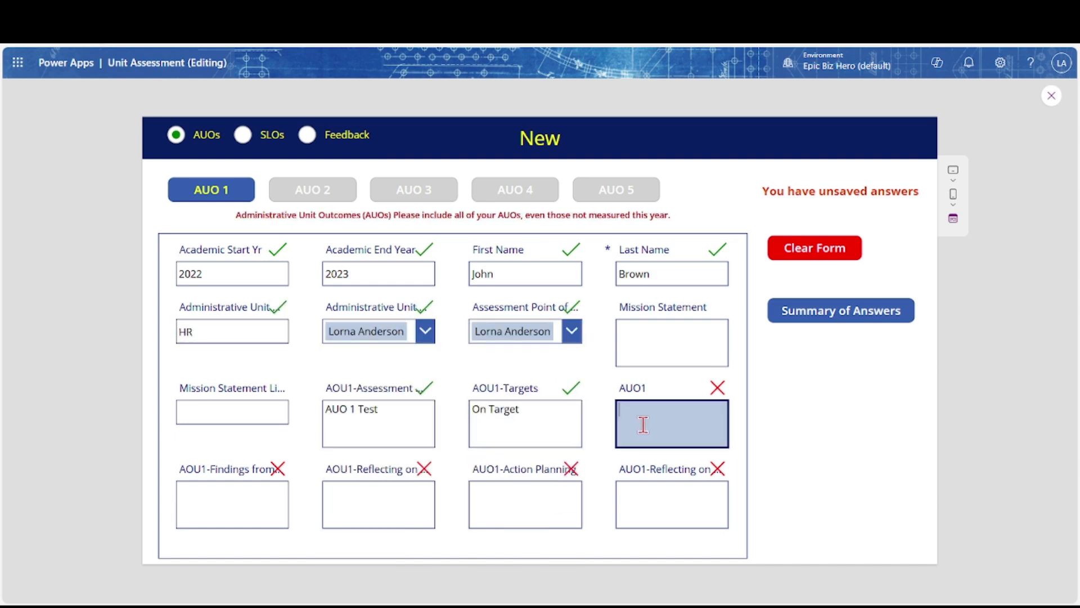
pyautogui.write('Meet all requirements')
# Fill Findings, Reflecting, Action Planning and the last Reflecting field with short answers like 'No findings'
pyautogui.click(239, 510)
pyautogui.write('No findings')
pyautogui.press('Tab')
pyautogui.write('Reflection looks good')
pyautogui.click(550, 500)
pyautogui.write('Action works')
pyautogui.click(637, 500)
pyautogui.write('Reflection all looks good')
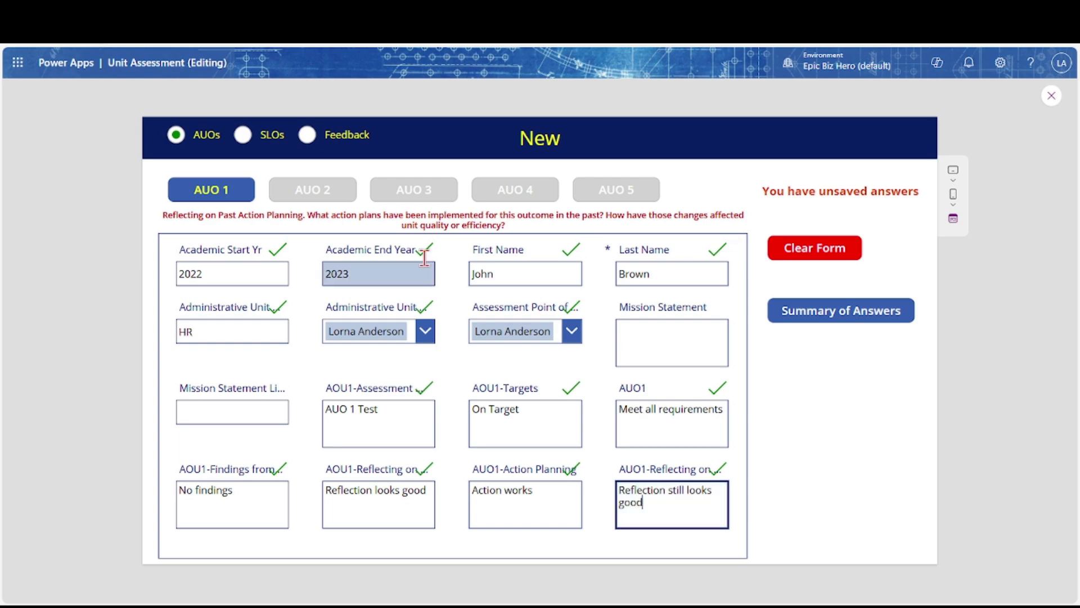
pyautogui.click(319, 194)
pyautogui.click(258, 476)
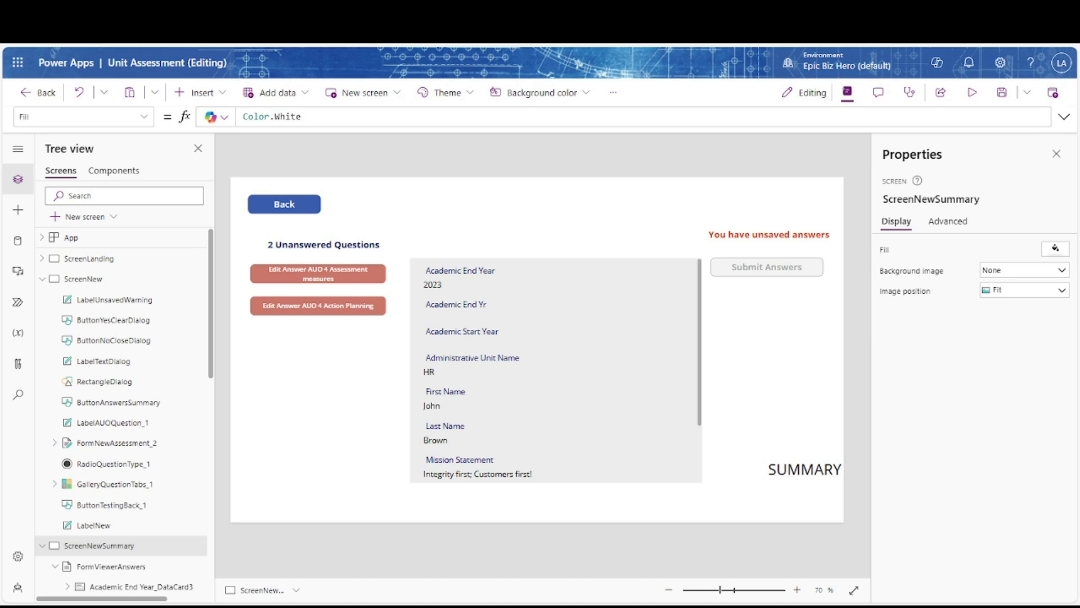
# In preview, jump to the unanswered AUO 4 Assessment measures and answer 'Filling'
pyautogui.click(972, 93)
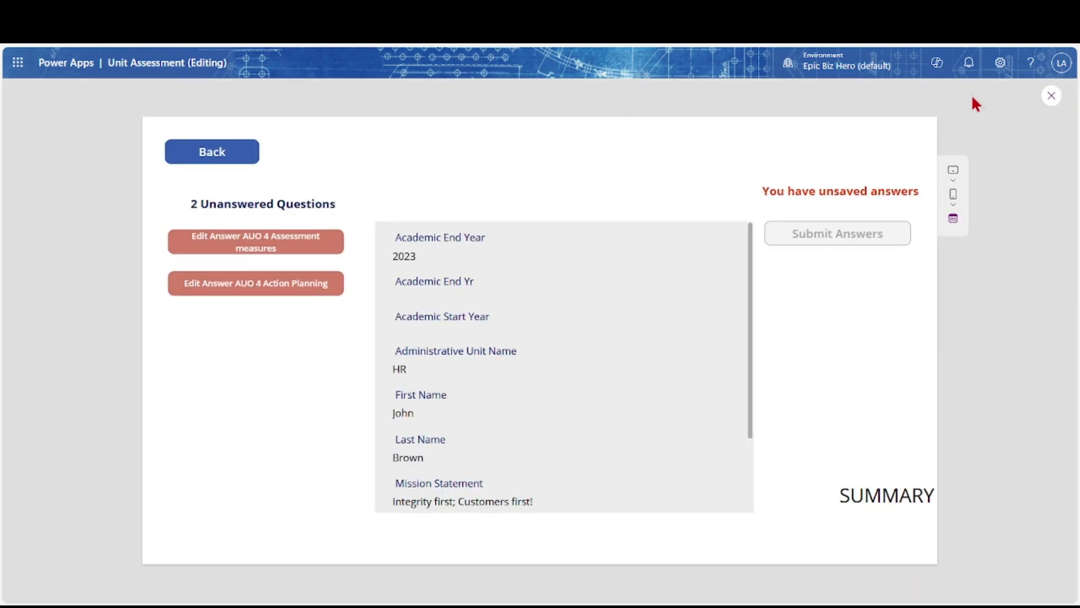
pyautogui.click(208, 255)
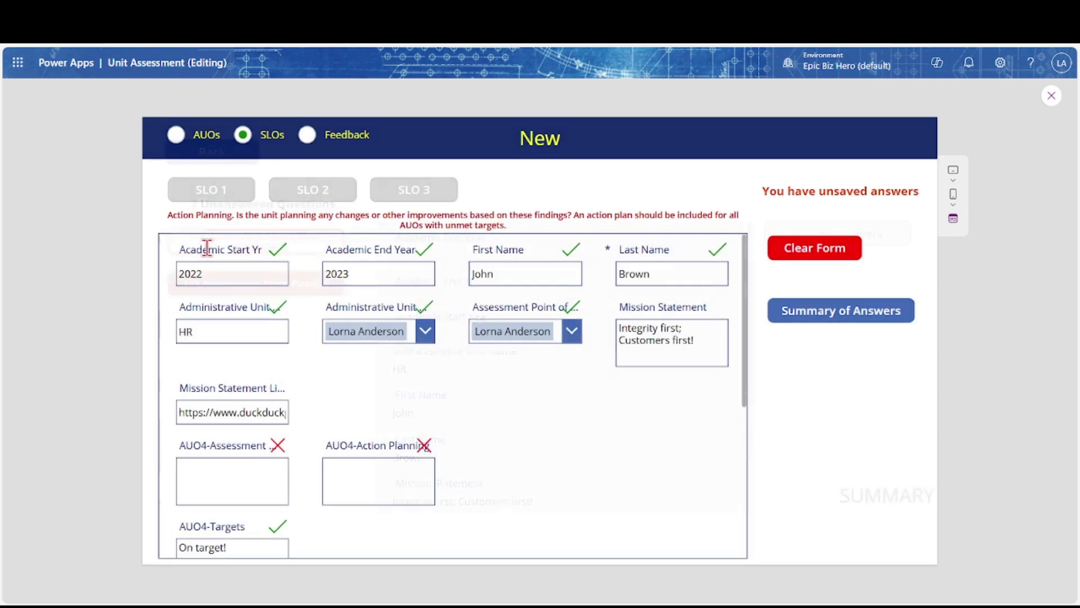
pyautogui.click(232, 478)
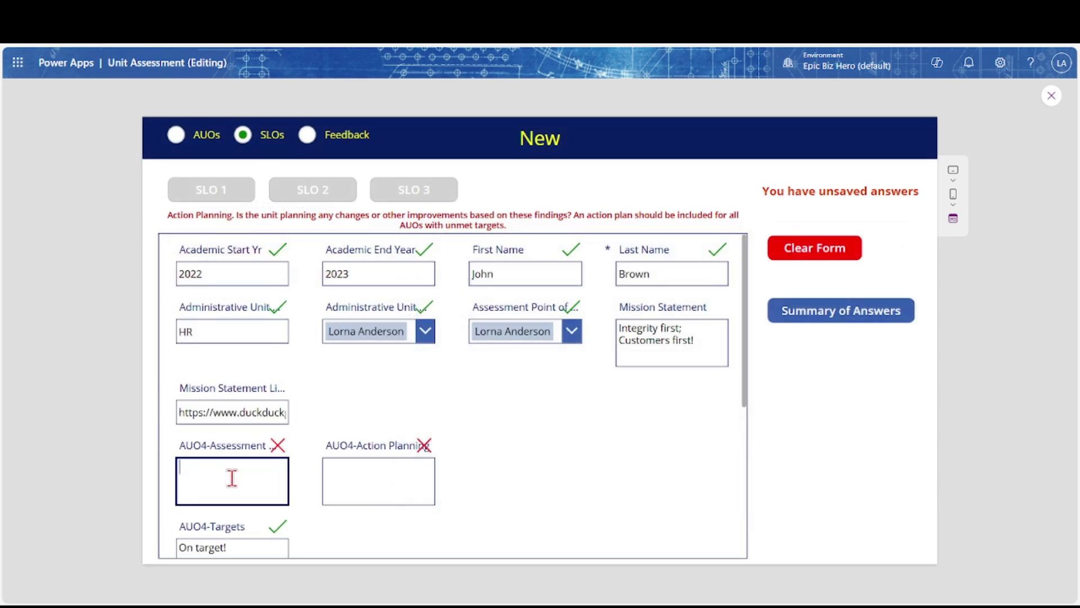
pyautogui.write('Filling in the answer')
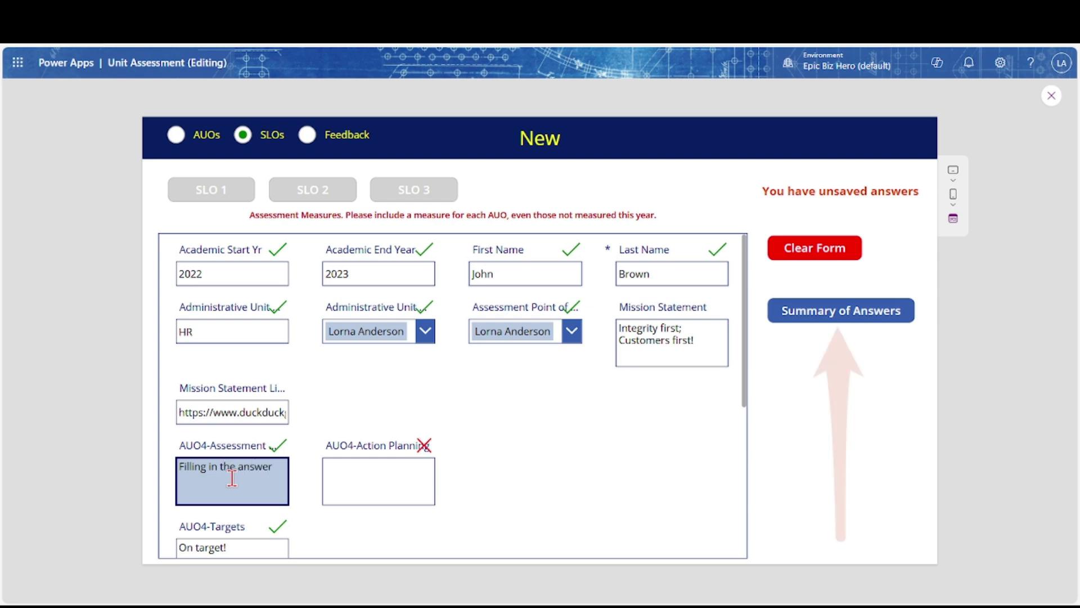
# Answer AUO4-Action Planning with 'Filling in the final answer' and review the summary of answers
pyautogui.press('Tab')
pyautogui.write('Fi')
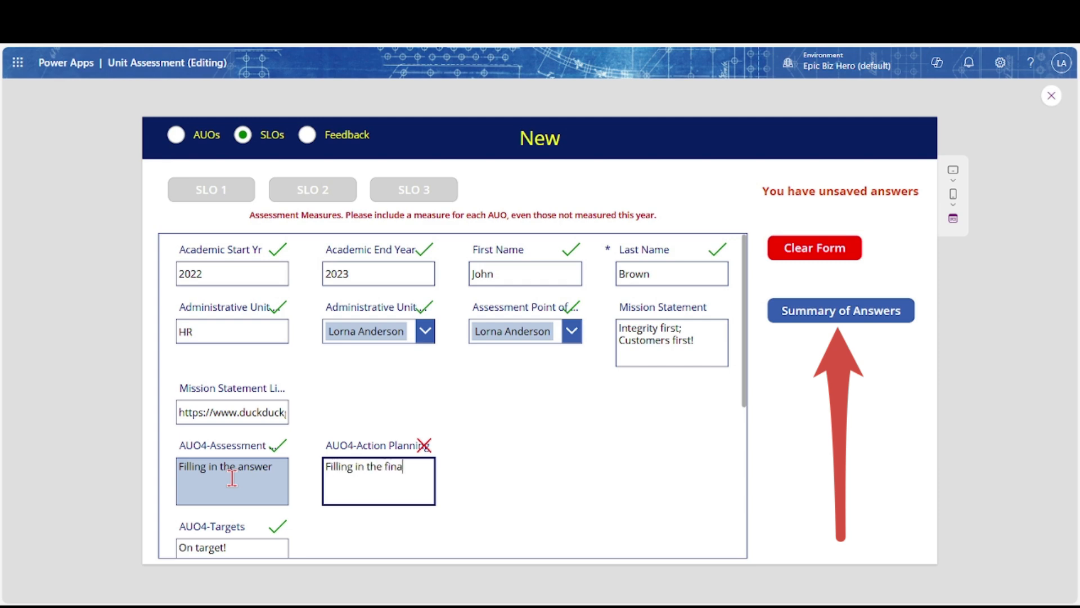
pyautogui.write('lling in the final answer')
pyautogui.click(782, 319)
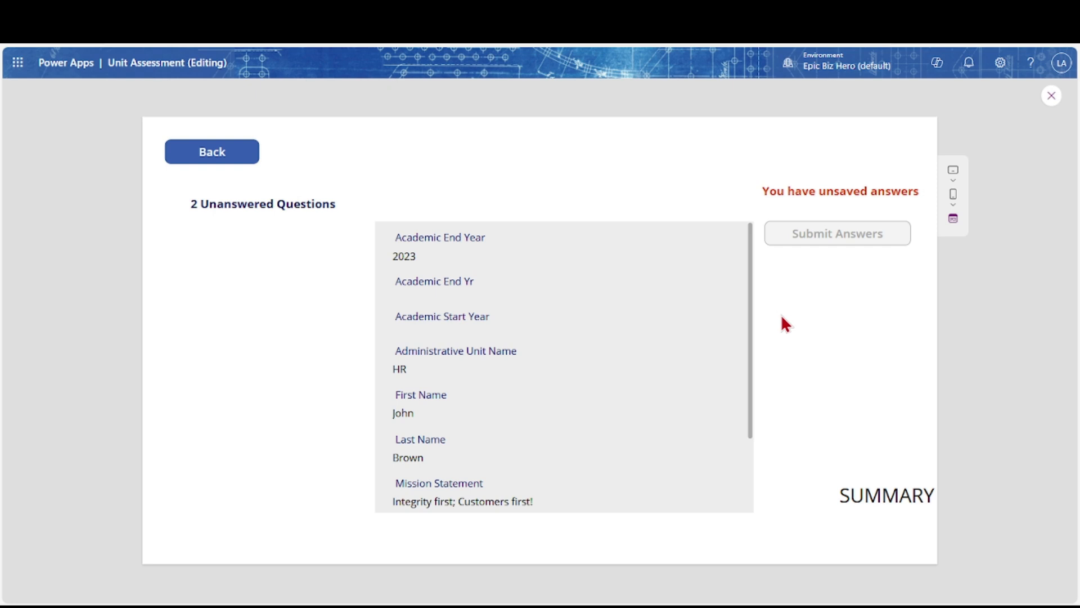
pyautogui.click(678, 242)
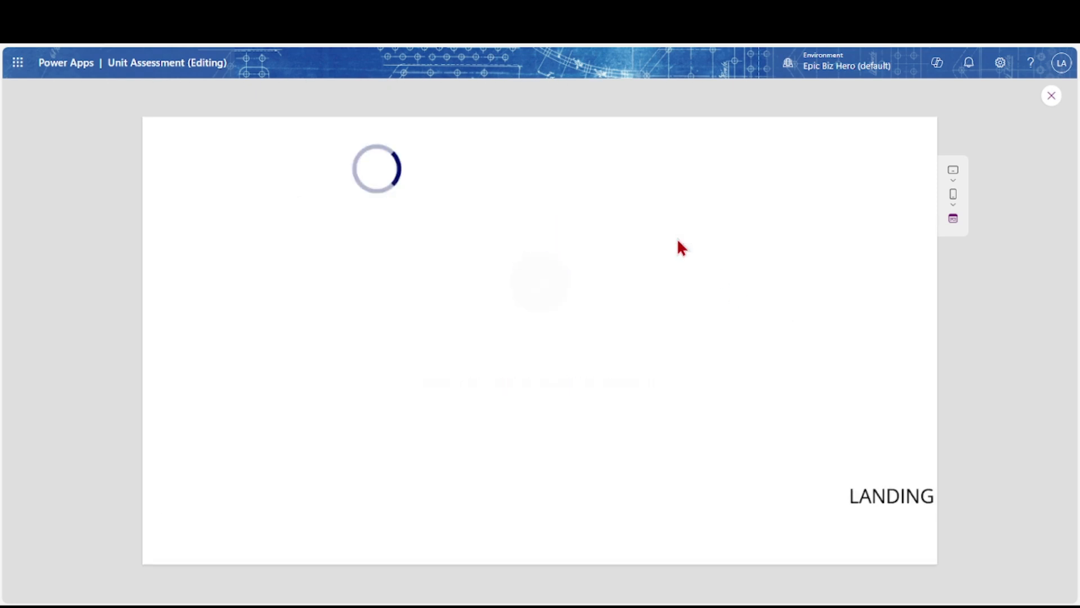
# Close the preview, review the submitted 2022–2023 record in the AUO-SLOS table data, then select the New button
pyautogui.click(1052, 96)
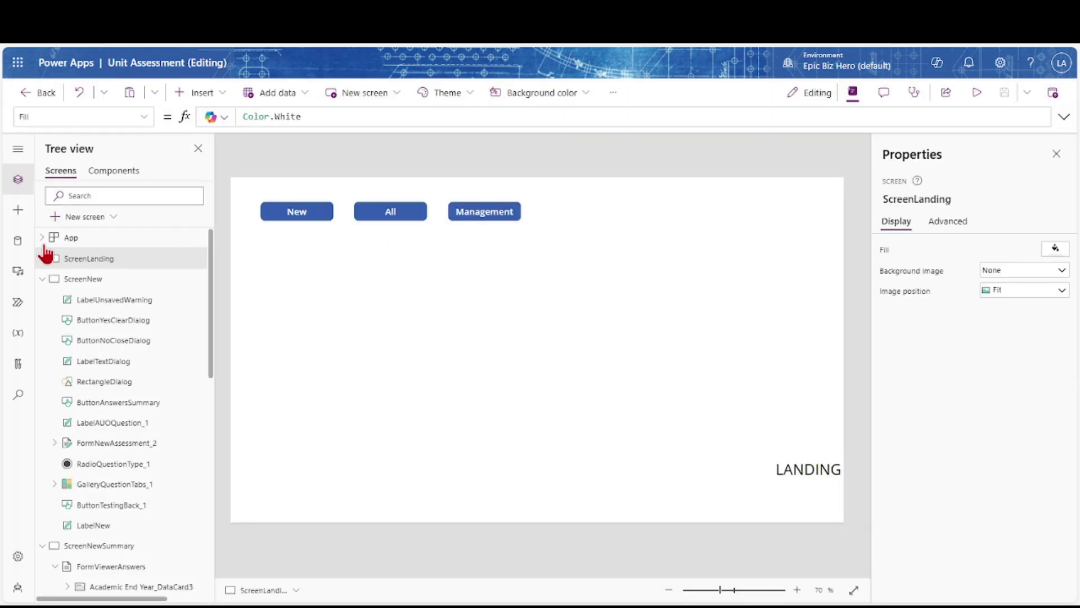
pyautogui.click(18, 242)
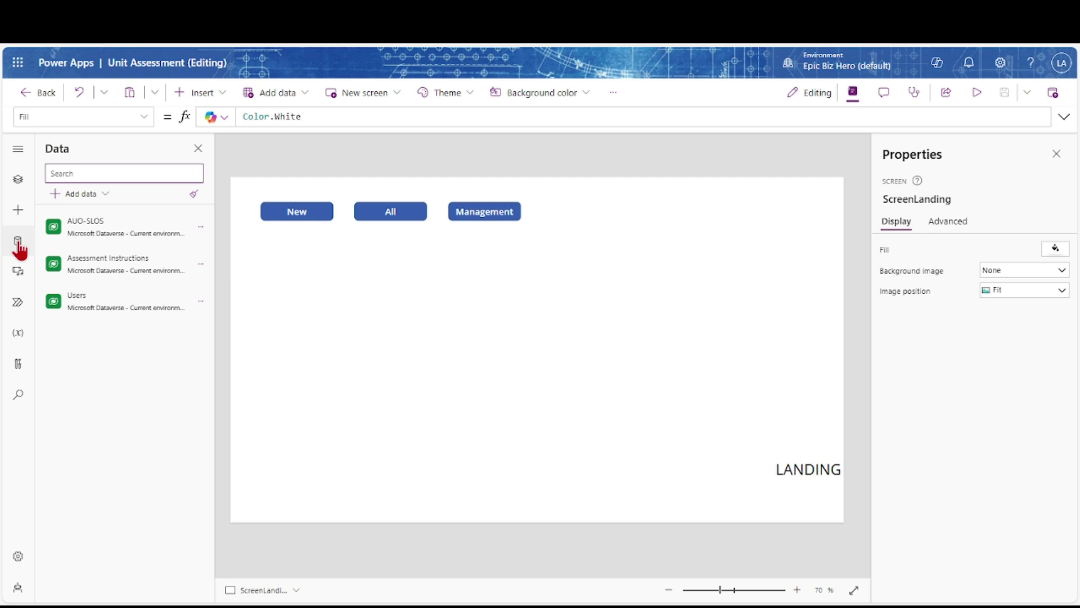
pyautogui.click(201, 228)
pyautogui.click(219, 251)
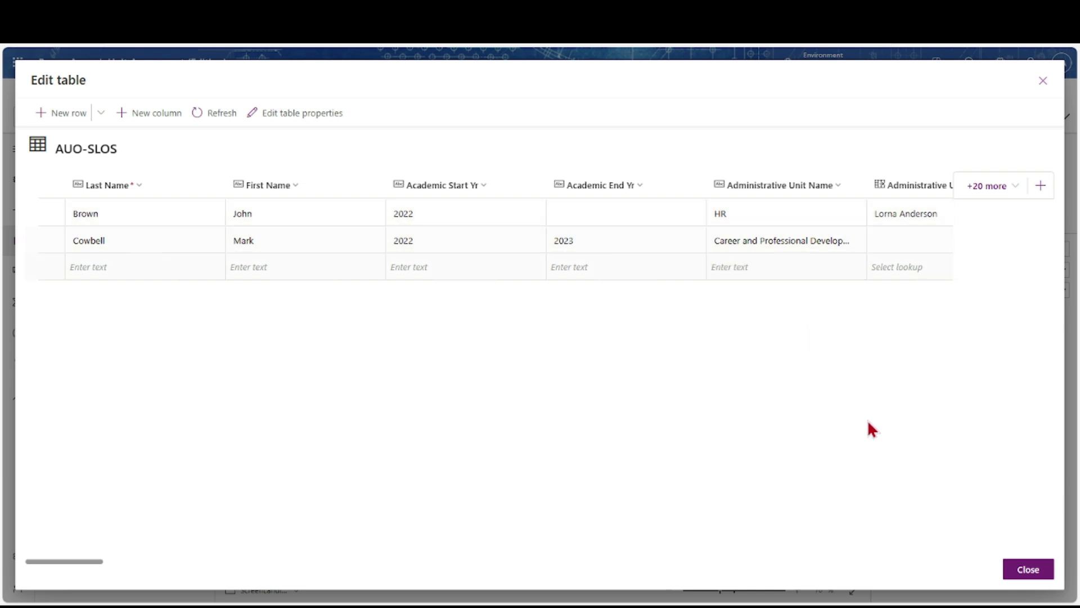
pyautogui.click(1038, 570)
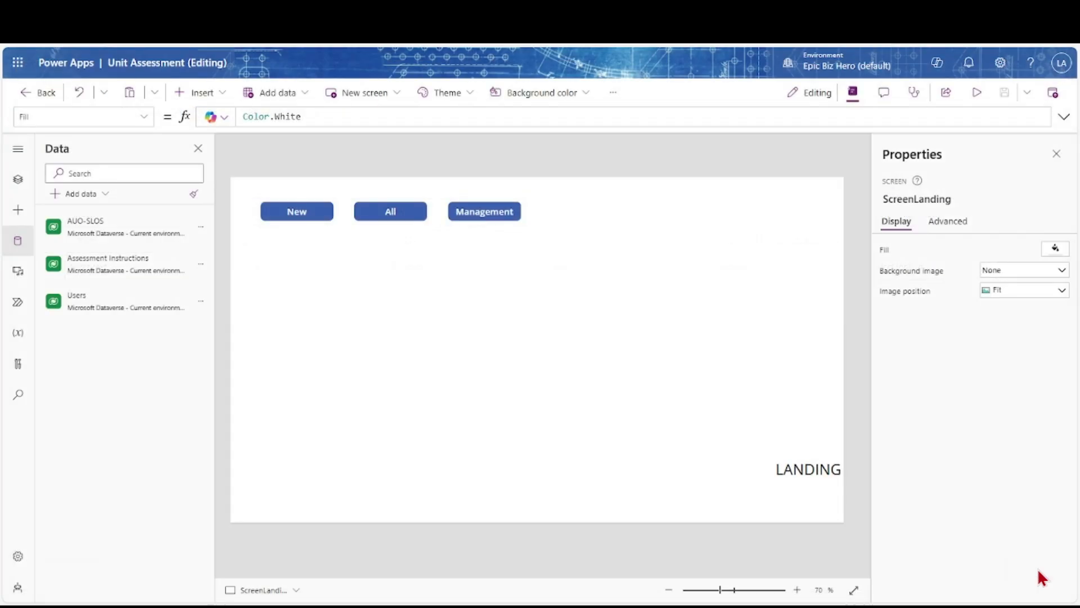
pyautogui.click(295, 214)
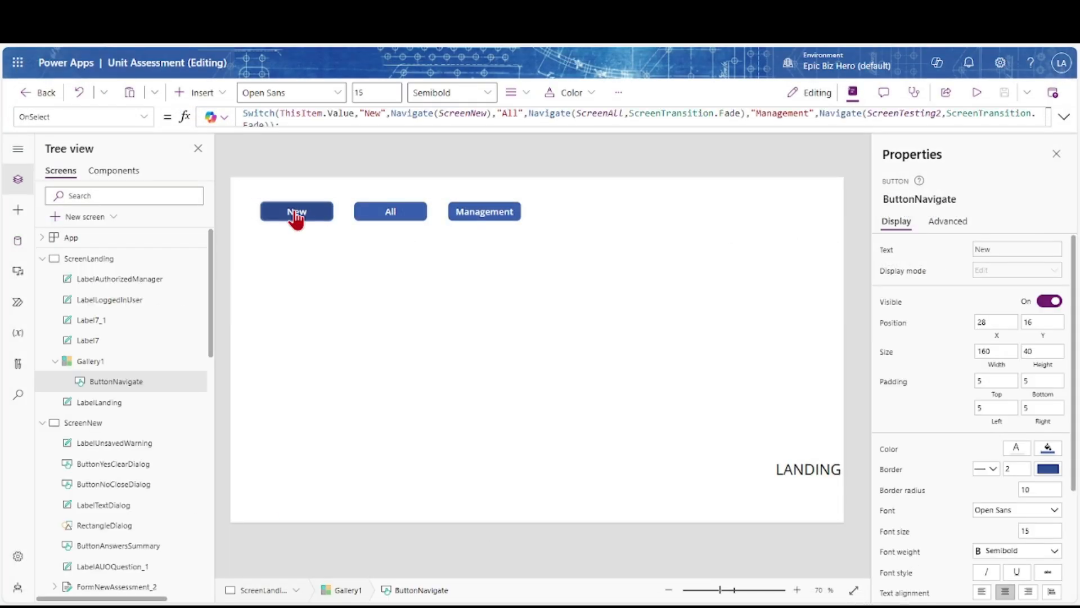
# Go to the New assessment screen and switch the form to show the AUO 1 questions
pyautogui.keyDown('alt'); pyautogui.click(295, 211); pyautogui.keyUp('alt')
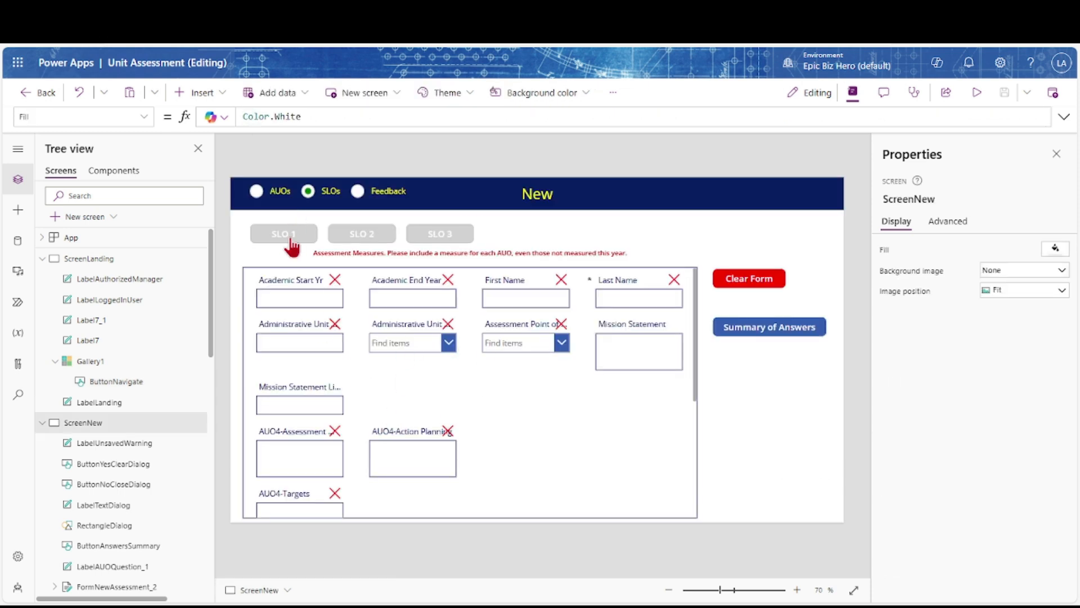
pyautogui.keyDown('alt'); pyautogui.click(287, 235); pyautogui.keyUp('alt')
pyautogui.keyDown('alt'); pyautogui.click(257, 192); pyautogui.keyUp('alt')
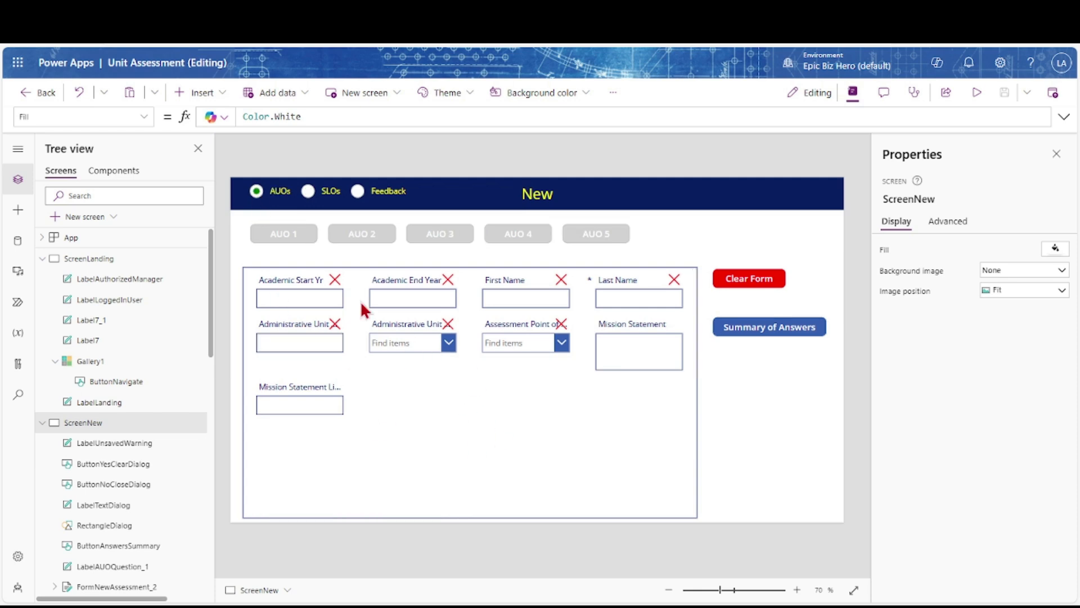
pyautogui.keyDown('alt'); pyautogui.click(301, 236); pyautogui.keyUp('alt')
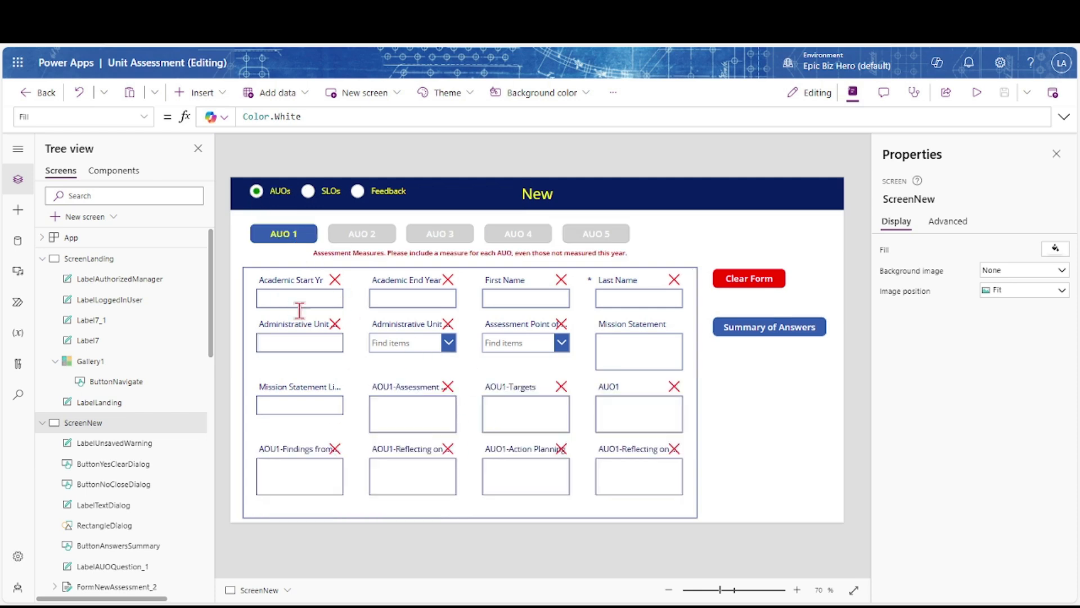
# Open the Summary of Answers screen and scroll through its list of 63 unanswered questions
pyautogui.keyDown('alt'); pyautogui.click(764, 328); pyautogui.keyUp('alt')
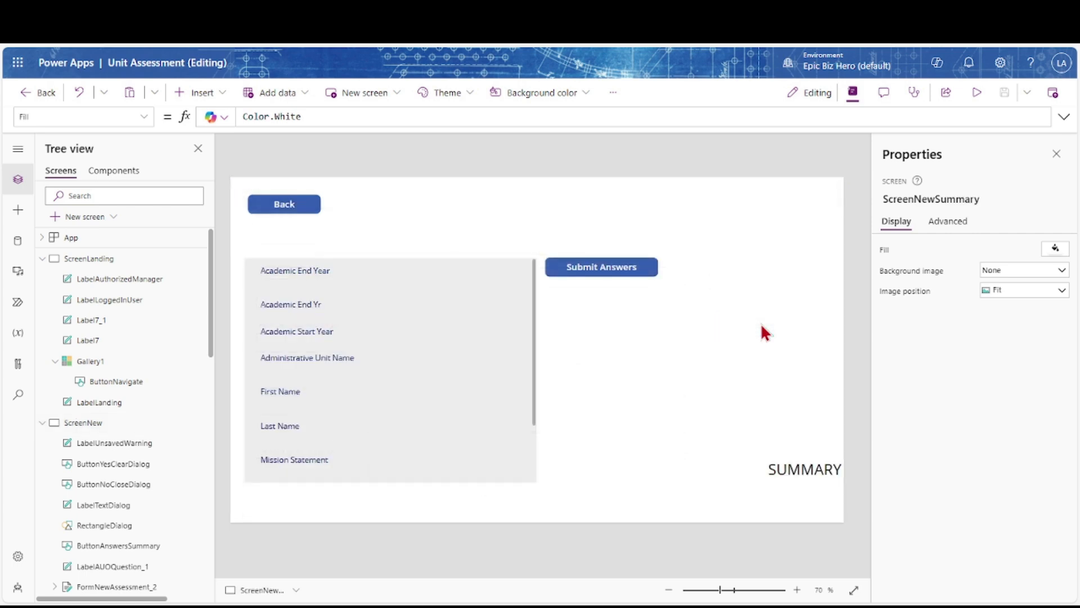
pyautogui.scroll(-10, 314, 343)
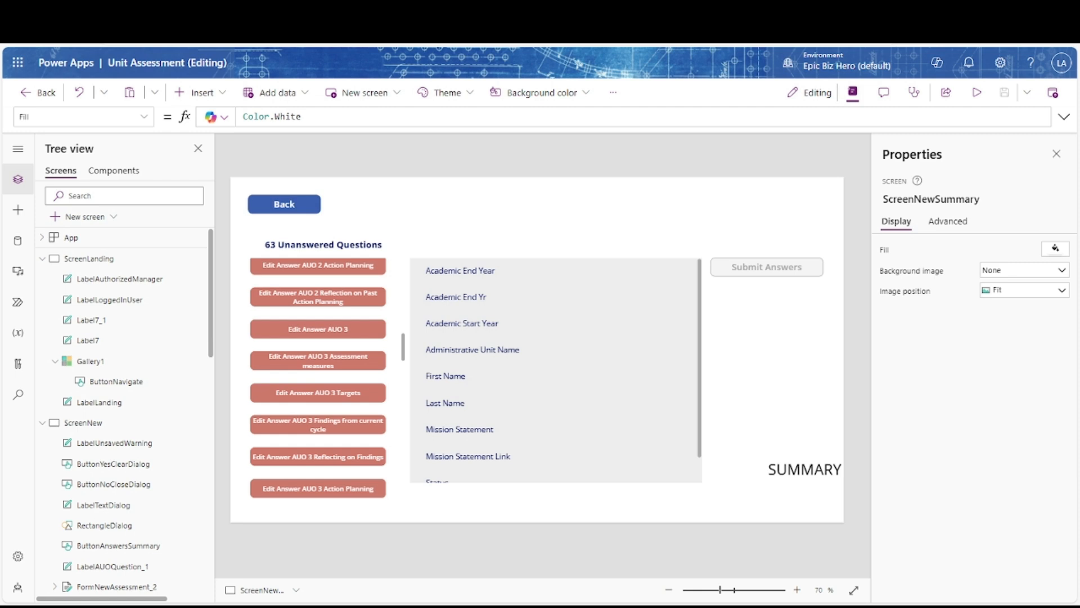
pyautogui.scroll(-1, 555, 370)
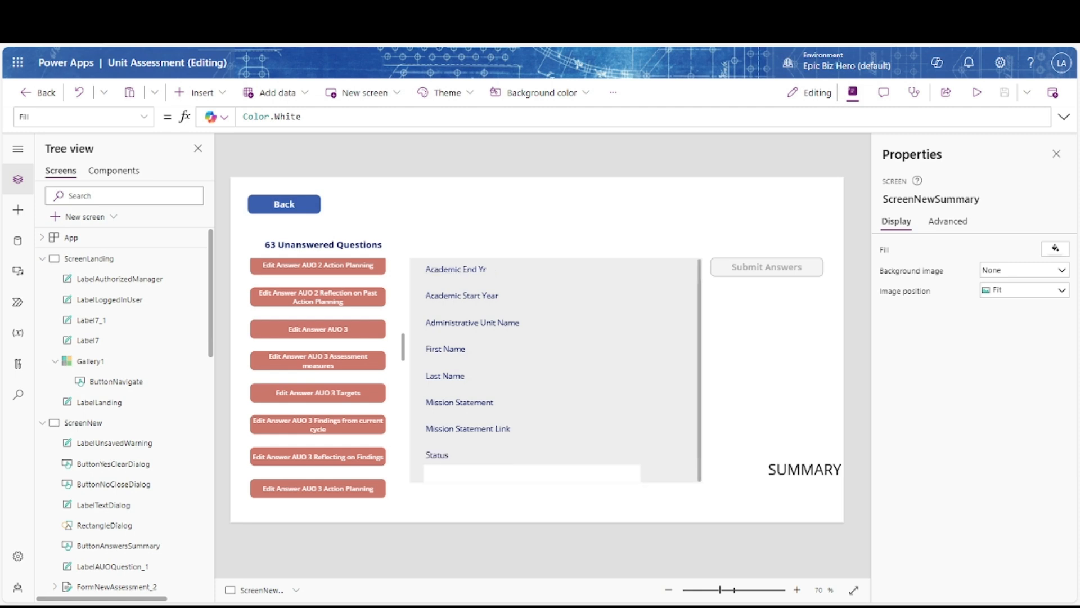
# Remove the Status field from the FormViewerAnswers form's field list
pyautogui.click(699, 425)
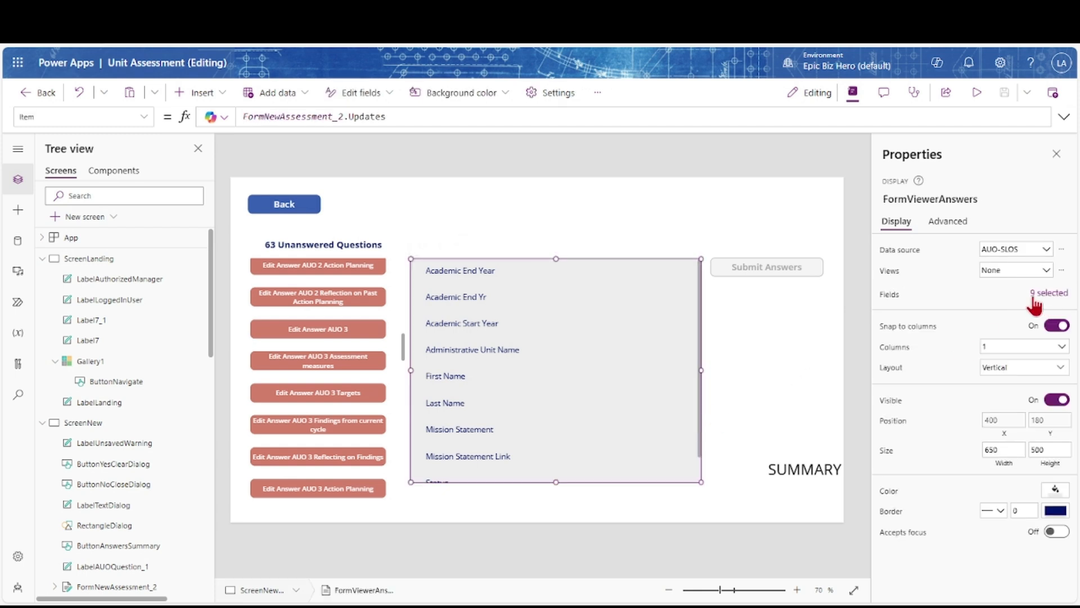
pyautogui.click(1049, 293)
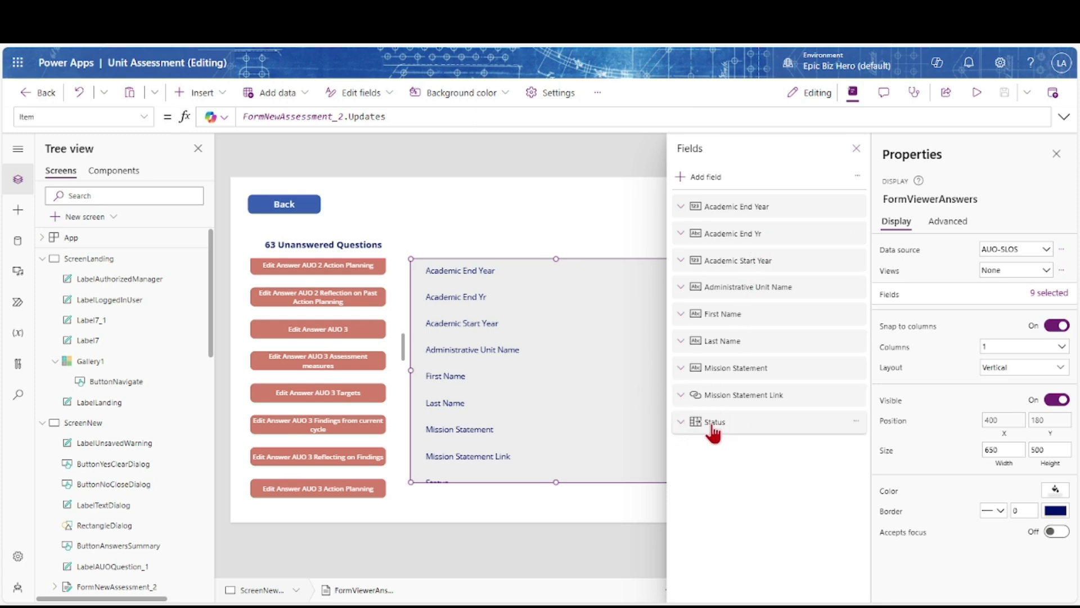
pyautogui.click(682, 423)
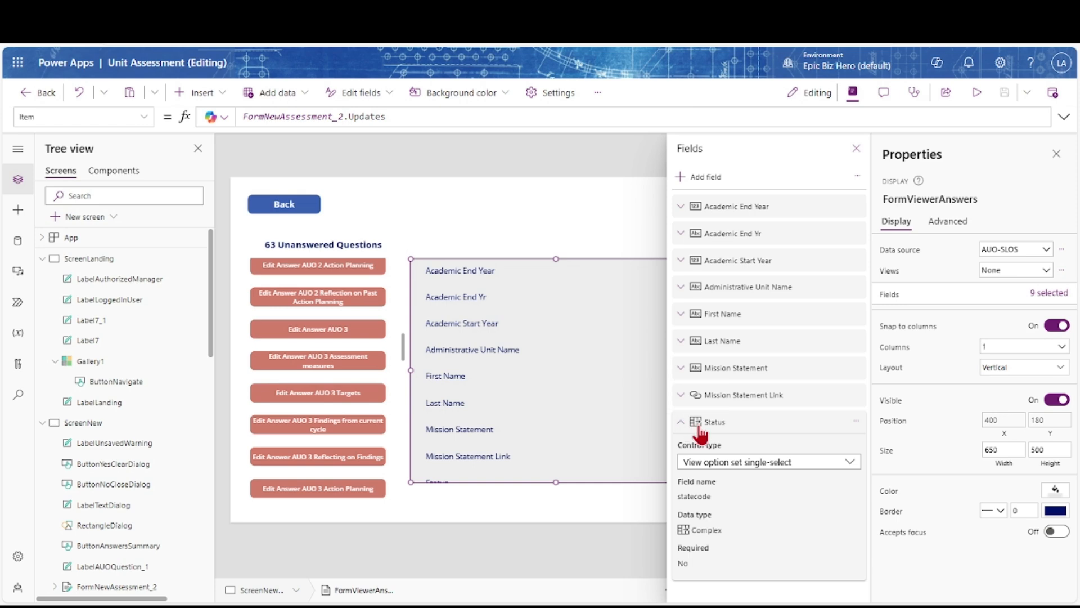
pyautogui.click(855, 421)
pyautogui.click(879, 489)
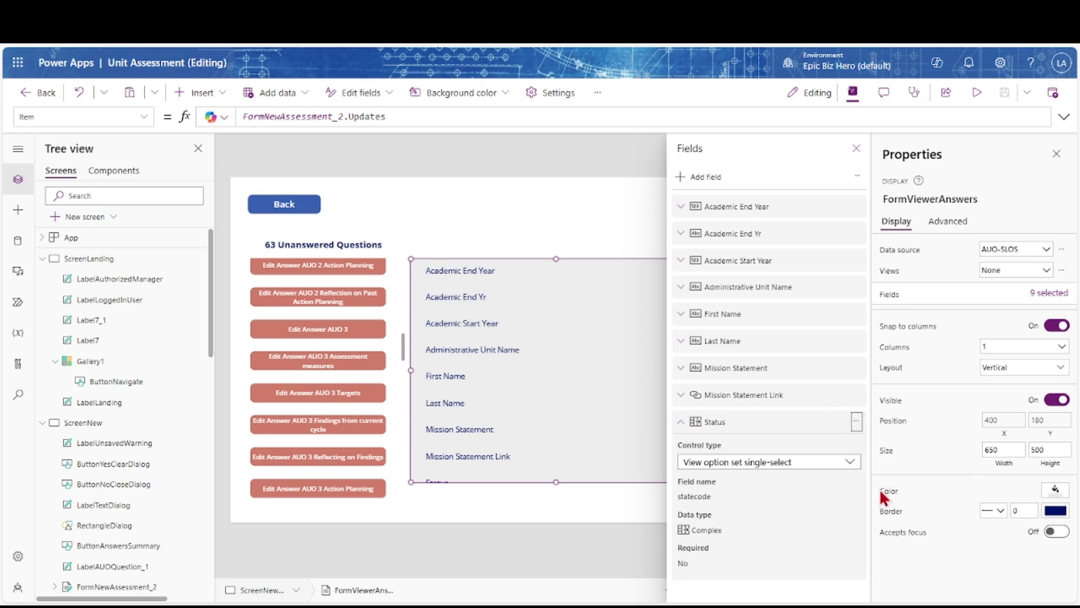
pyautogui.click(682, 236)
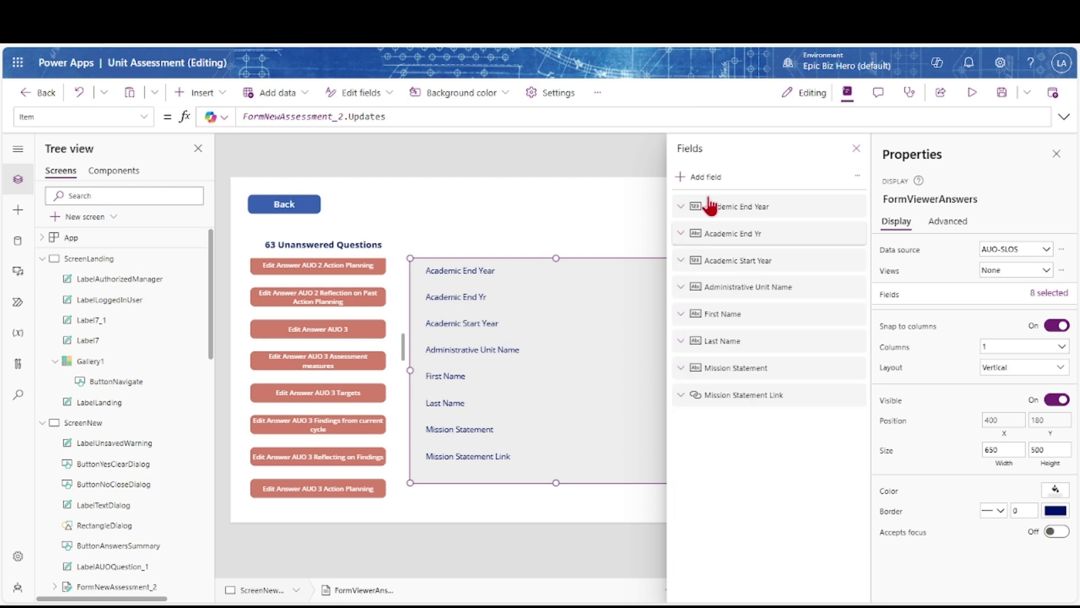
# Tick the AOU1 Assessment Measures, Findings, Reflecting on Findings, Targets and AOU2-Action Planning fields to add
pyautogui.click(708, 178)
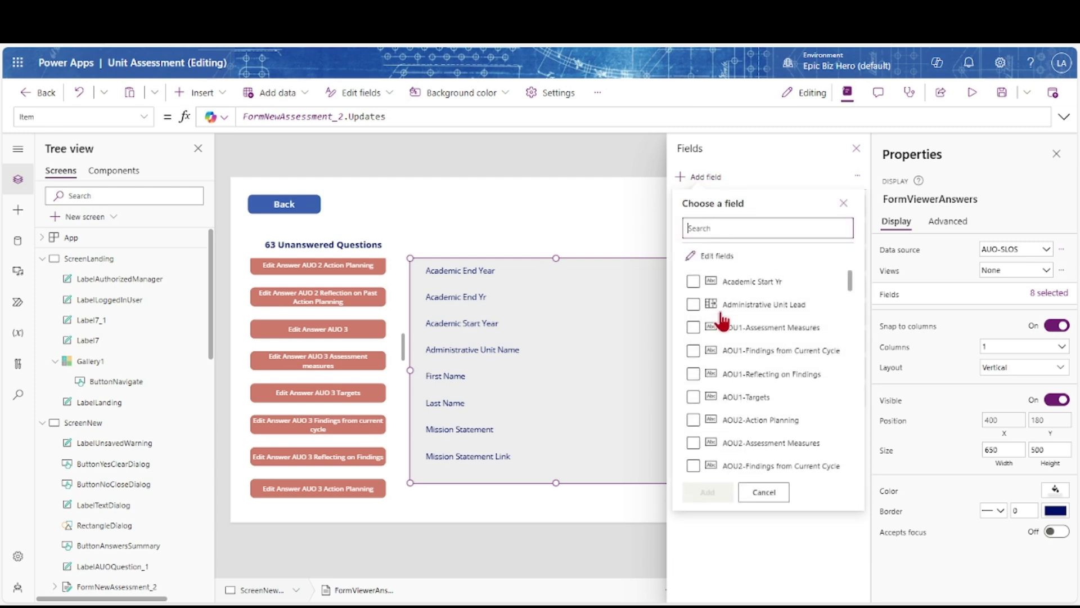
pyautogui.click(693, 327)
pyautogui.click(693, 350)
pyautogui.click(693, 374)
pyautogui.click(693, 396)
pyautogui.click(694, 420)
pyautogui.click(693, 442)
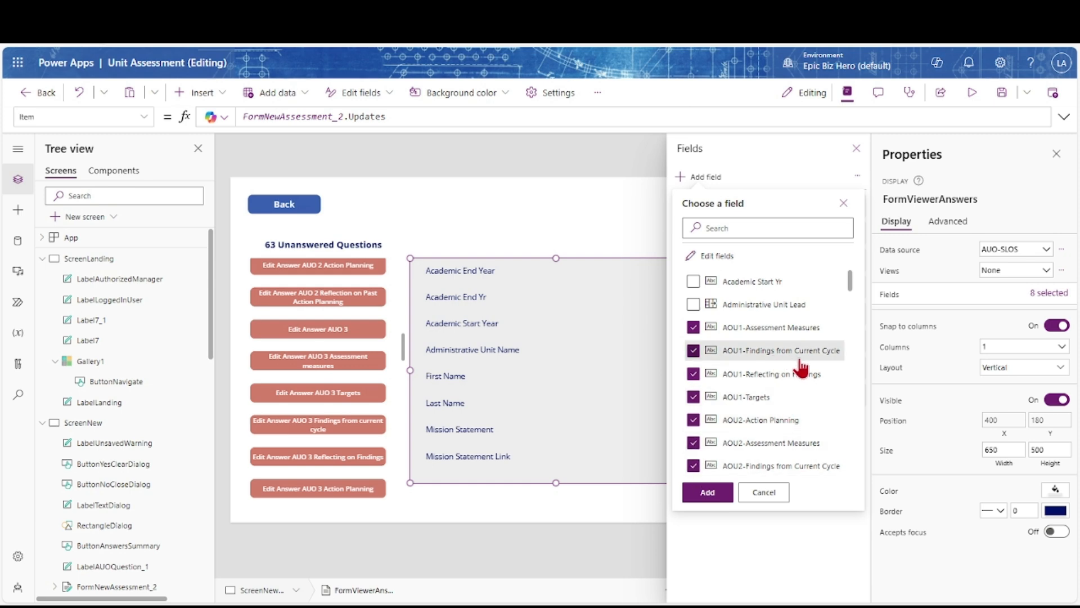
pyautogui.scroll(-1, 731, 357)
pyautogui.click(693, 399)
pyautogui.click(693, 398)
pyautogui.click(693, 374)
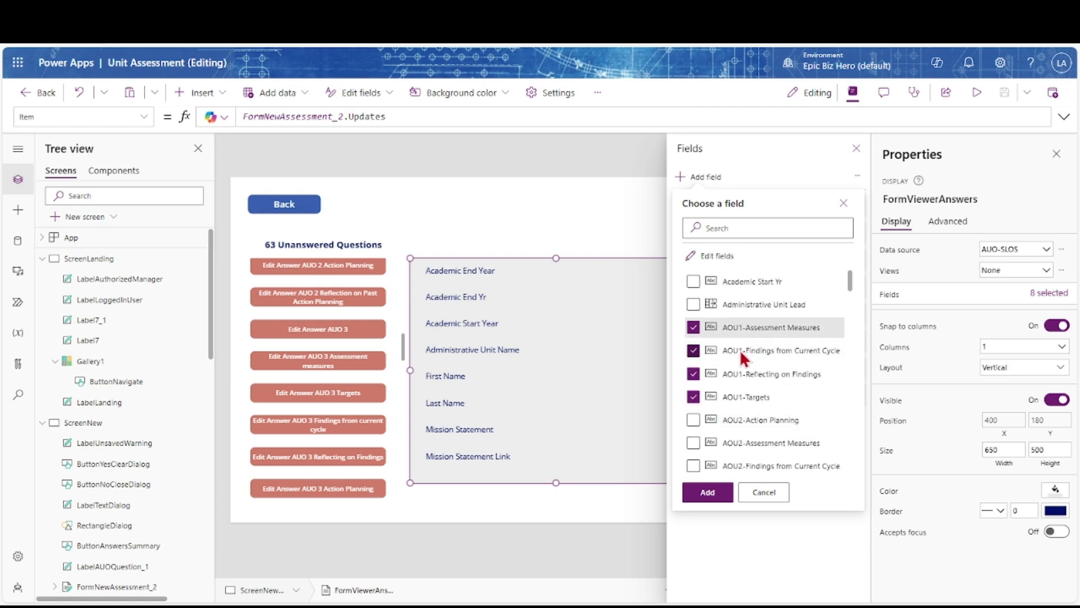
# Also tick the AUO1, AUO1-Action Planning and AUO1-Reflecting fields to add to the form
pyautogui.scroll(-1, 799, 400)
pyautogui.scroll(-2, 819, 392)
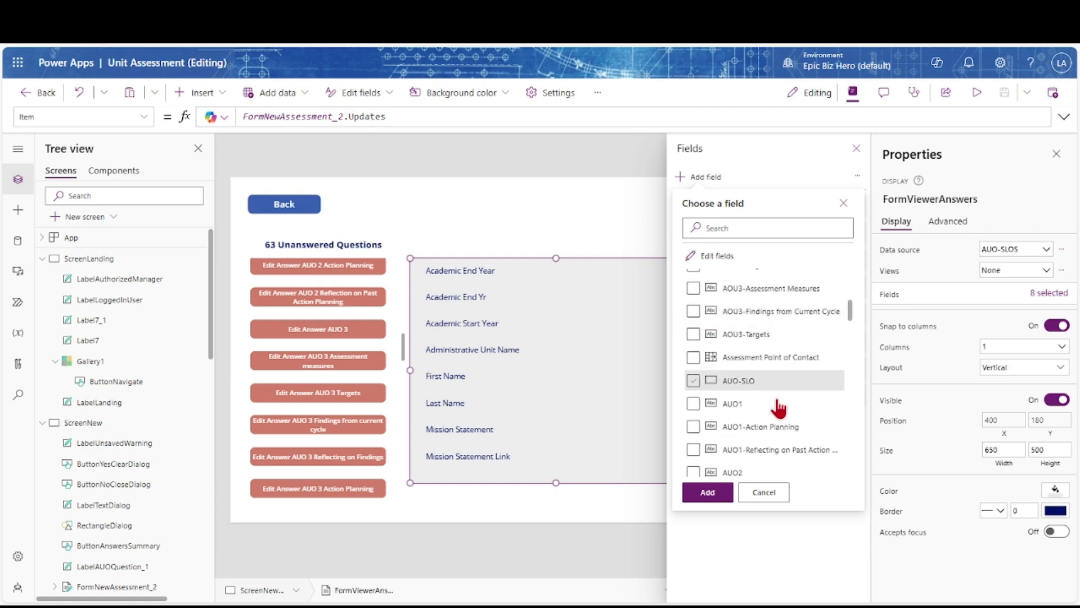
pyautogui.click(694, 403)
pyautogui.click(693, 426)
pyautogui.click(693, 450)
pyautogui.scroll(-5, 802, 419)
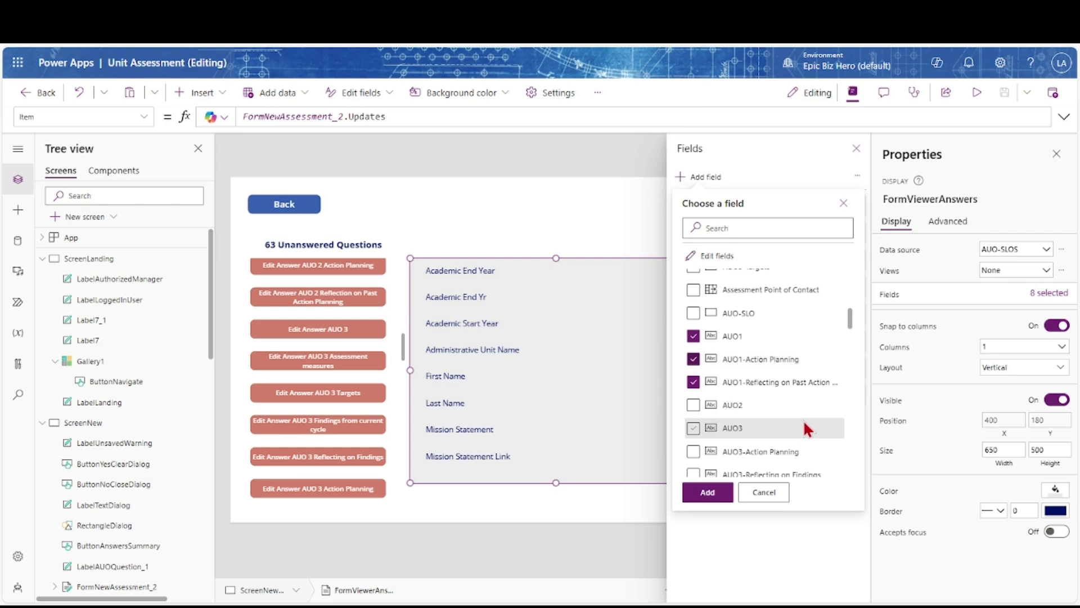
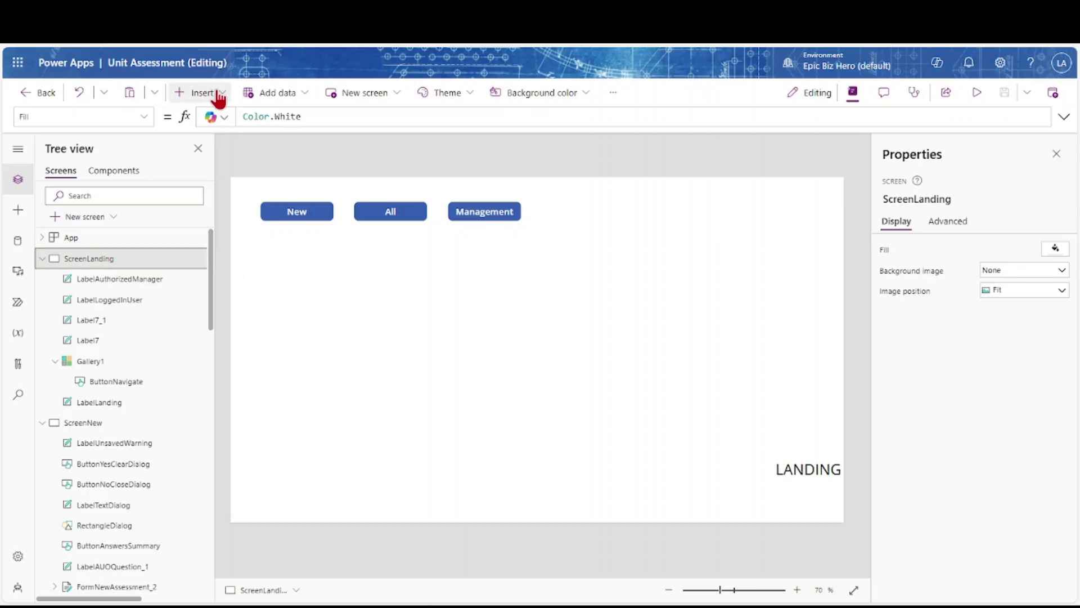
# Insert an image on the landing screen and place it below the New button
pyautogui.click(217, 97)
pyautogui.click(189, 397)
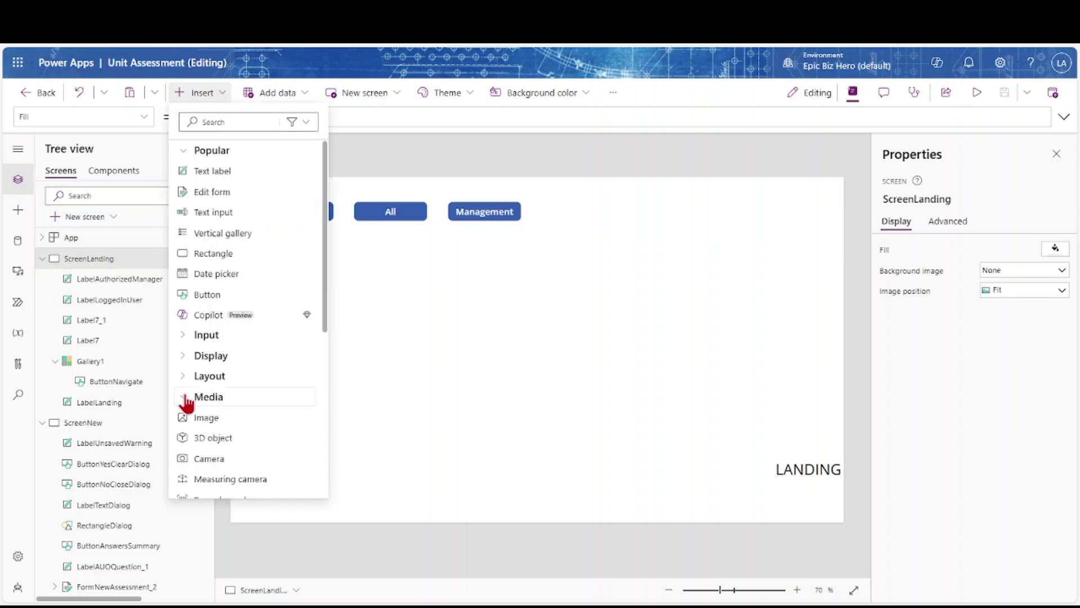
pyautogui.click(189, 417)
pyautogui.moveTo(271, 236); pyautogui.dragTo(283, 296)
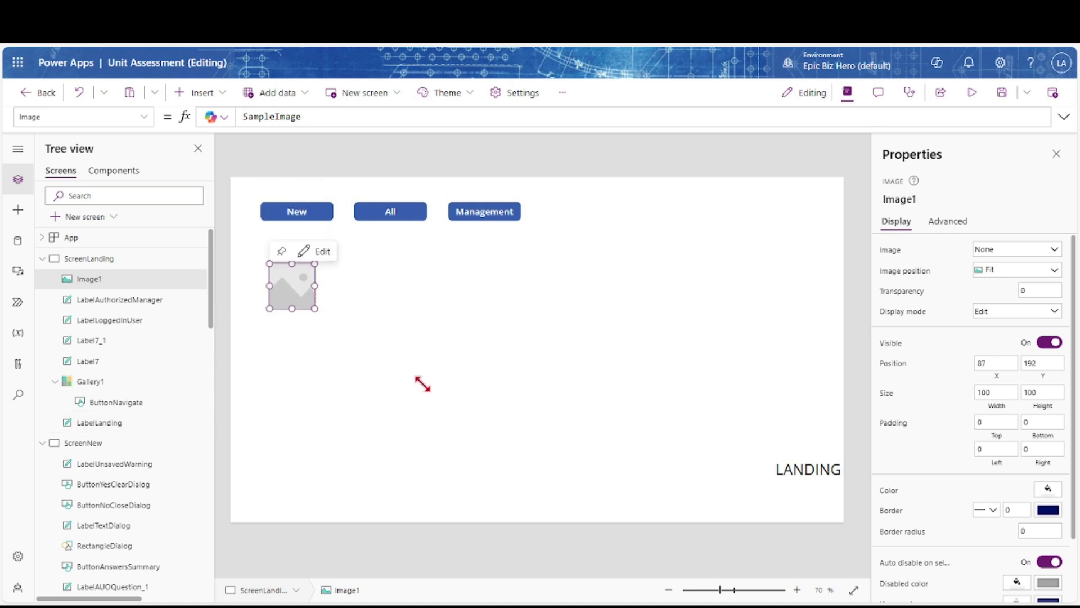
pyautogui.moveTo(561, 448); pyautogui.dragTo(583, 468)
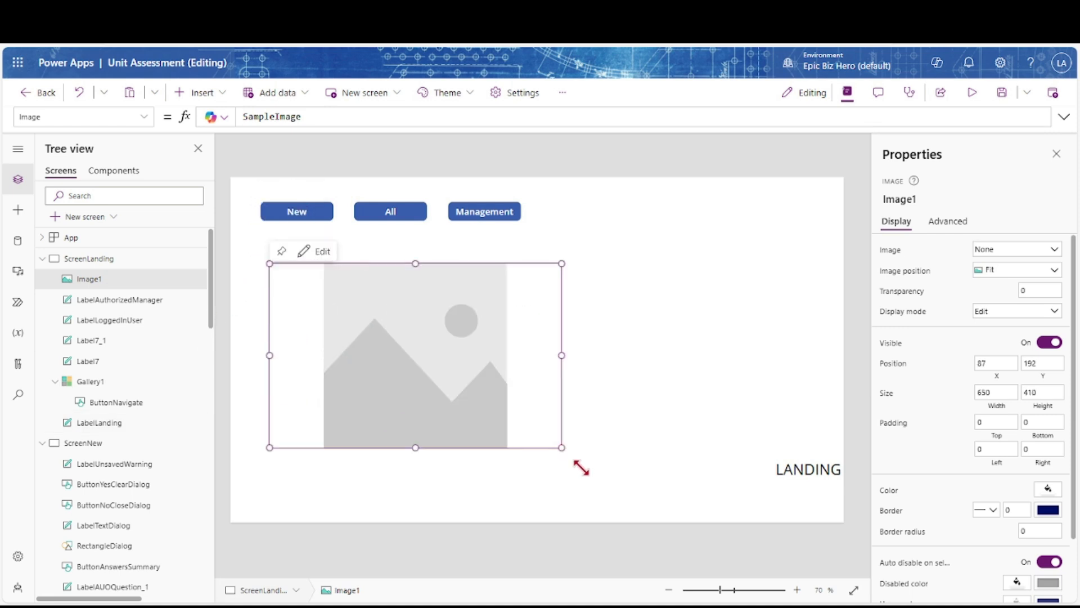
# Set the image to LandingScreenBackground and resize it to 820 by 557
pyautogui.click(1055, 254)
pyautogui.click(993, 290)
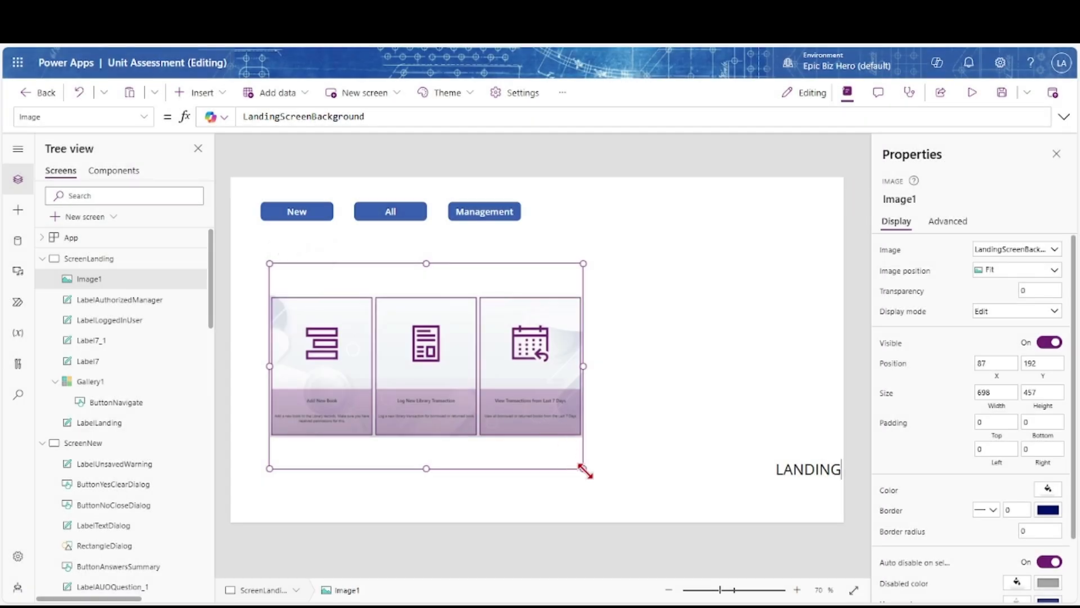
pyautogui.moveTo(586, 472); pyautogui.dragTo(640, 515)
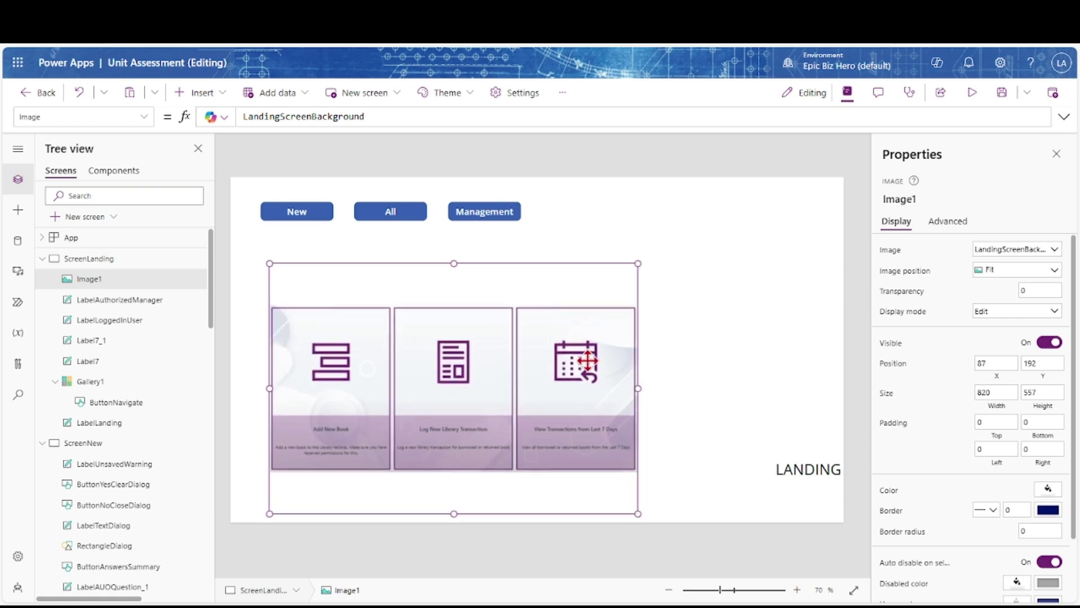
pyautogui.click(490, 240)
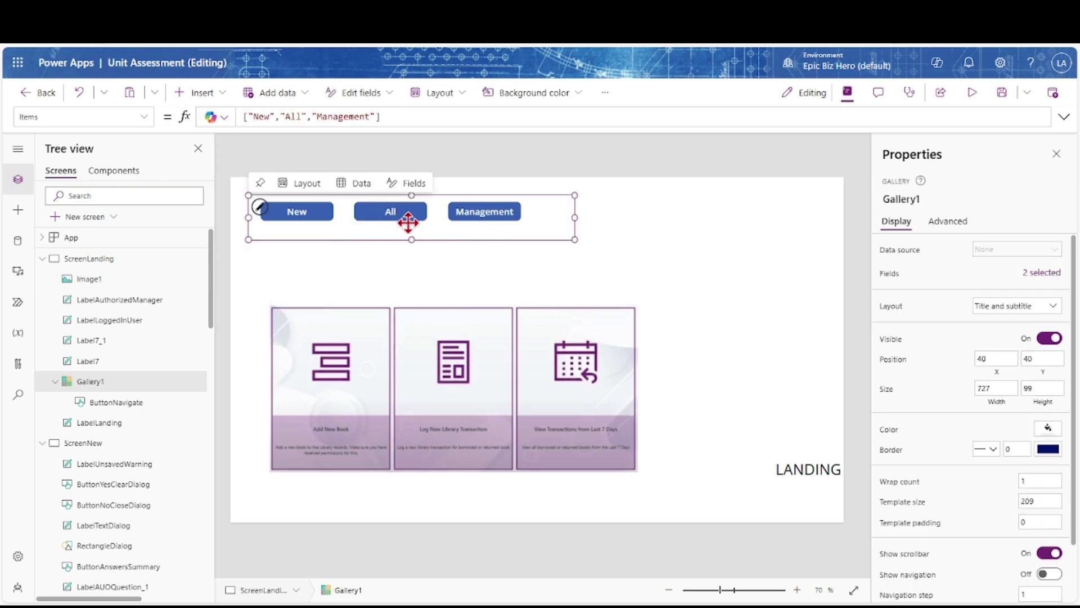
# Move the background picture to the right and make the navigation gallery taller
pyautogui.click(332, 448)
pyautogui.moveTo(332, 449); pyautogui.dragTo(596, 418)
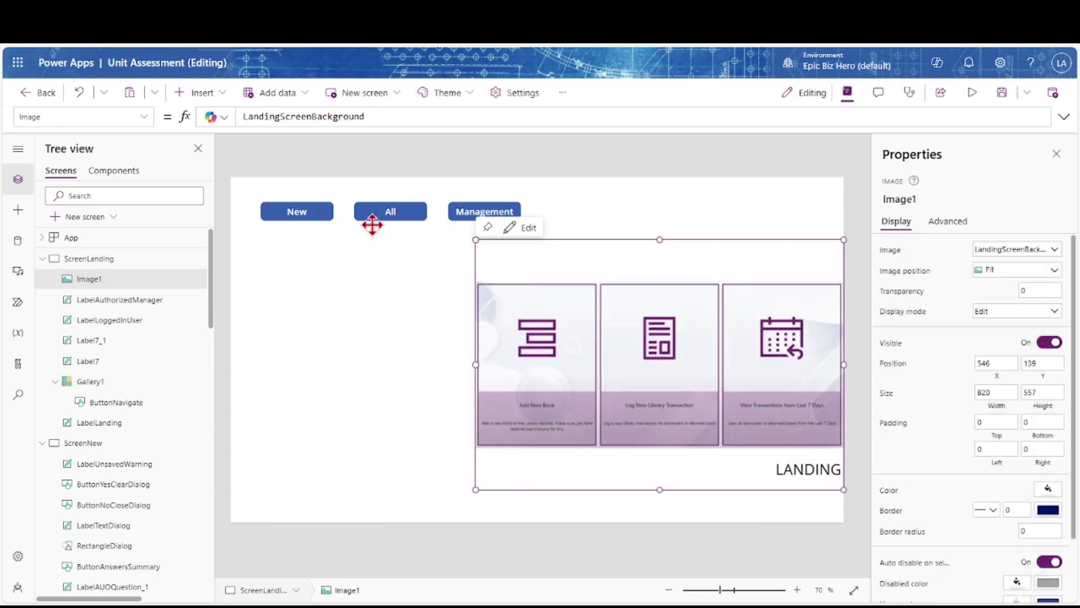
pyautogui.click(371, 231)
pyautogui.moveTo(412, 241); pyautogui.dragTo(406, 292)
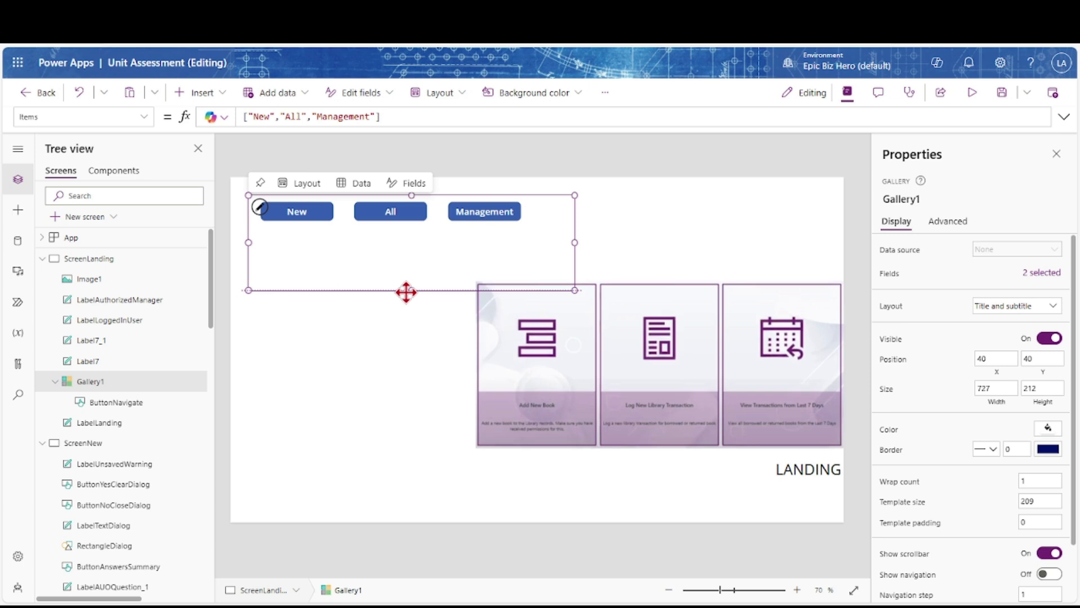
# Enlarge the New navigation button to the item's left edge and set its border radius to 0
pyautogui.click(321, 226)
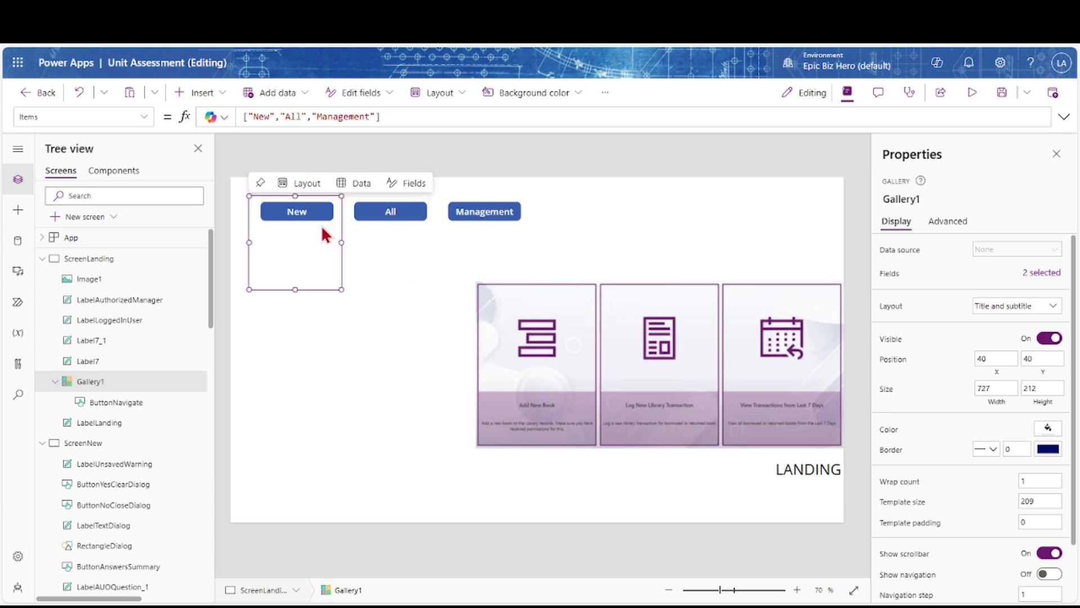
pyautogui.click(315, 214)
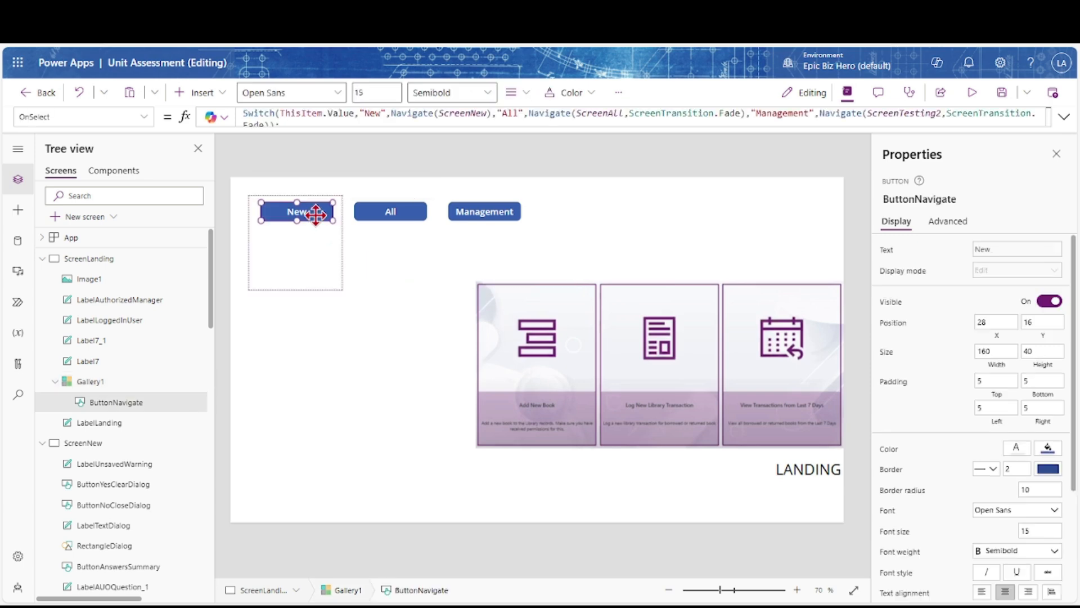
pyautogui.moveTo(256, 202); pyautogui.dragTo(248, 202)
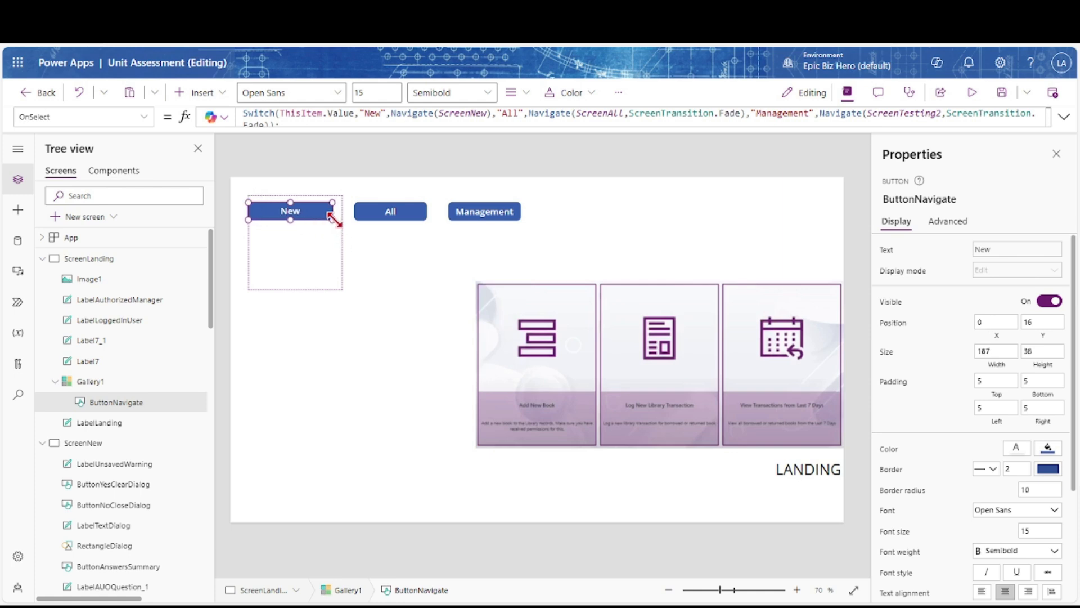
pyautogui.moveTo(290, 224); pyautogui.dragTo(292, 248)
pyautogui.scroll(-3, 928, 428)
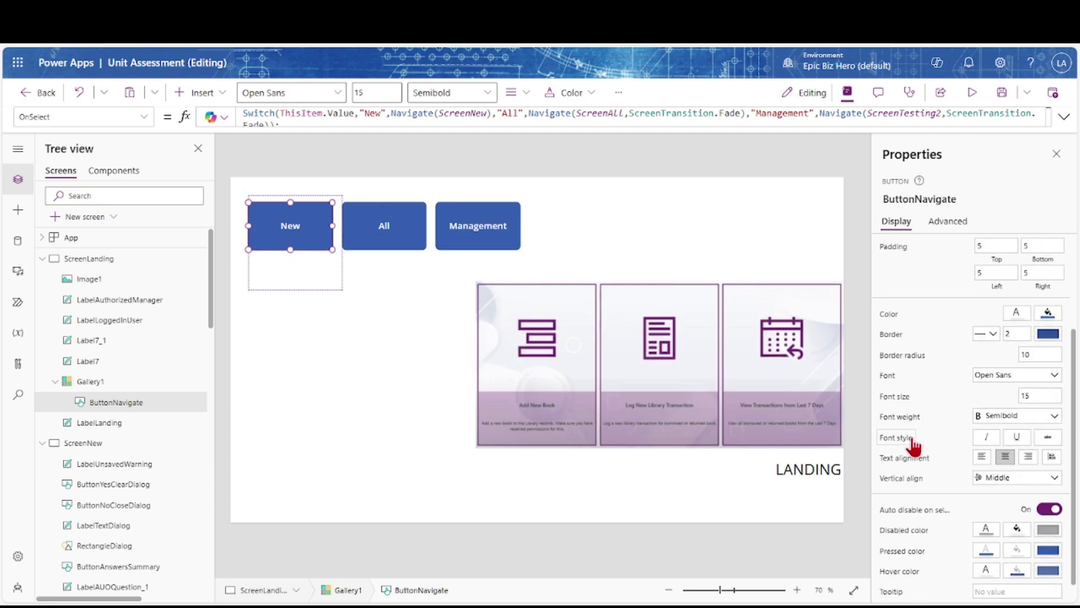
pyautogui.scroll(-1, 948, 498)
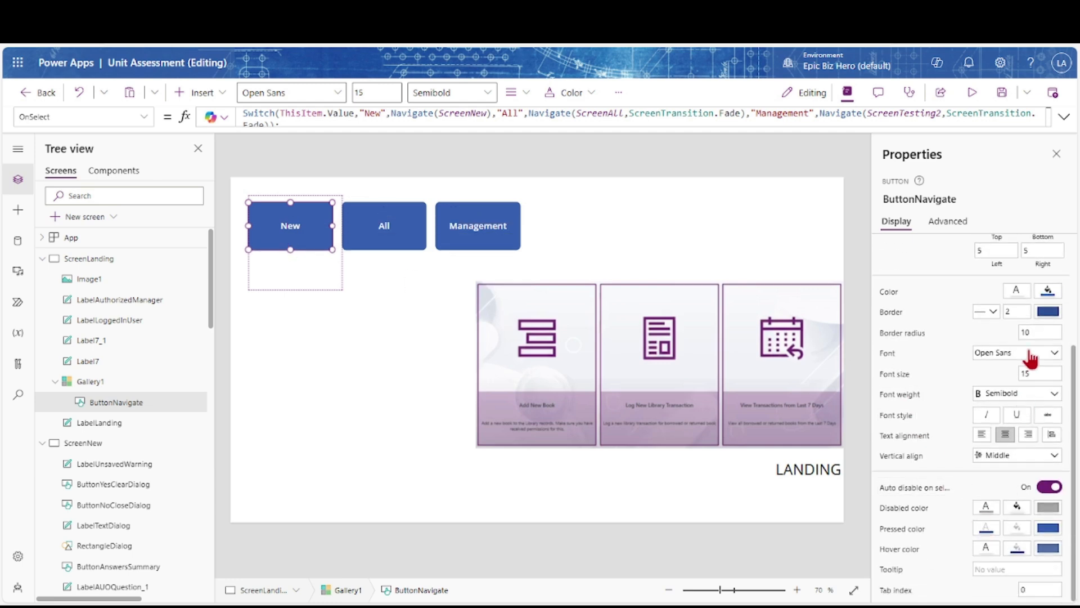
pyautogui.press('Tab')
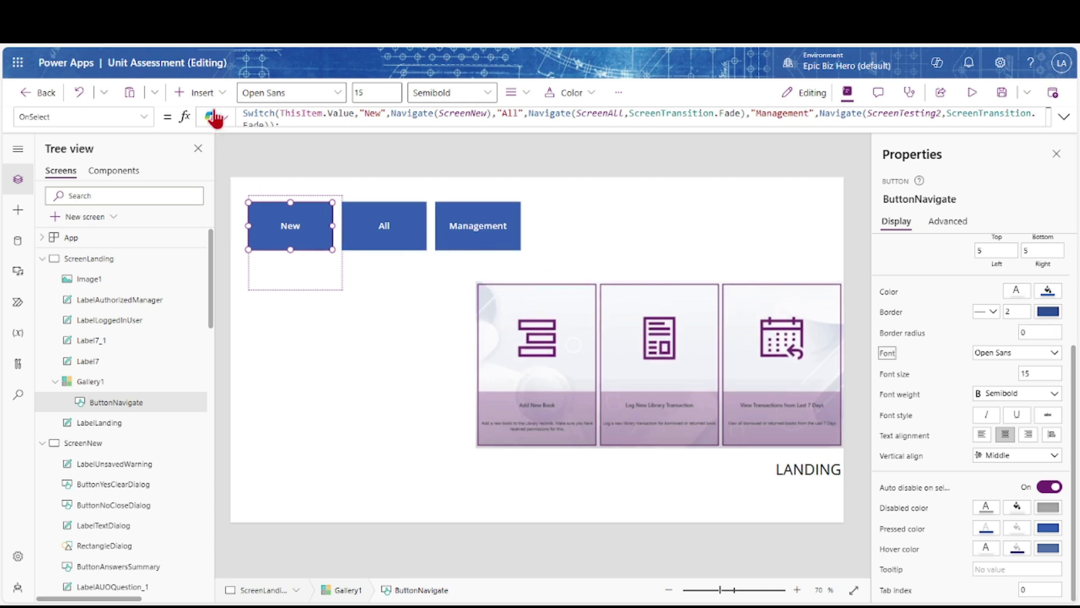
# Add a text label below each gallery button, with text top-aligned and centred
pyautogui.click(209, 94)
pyautogui.click(213, 171)
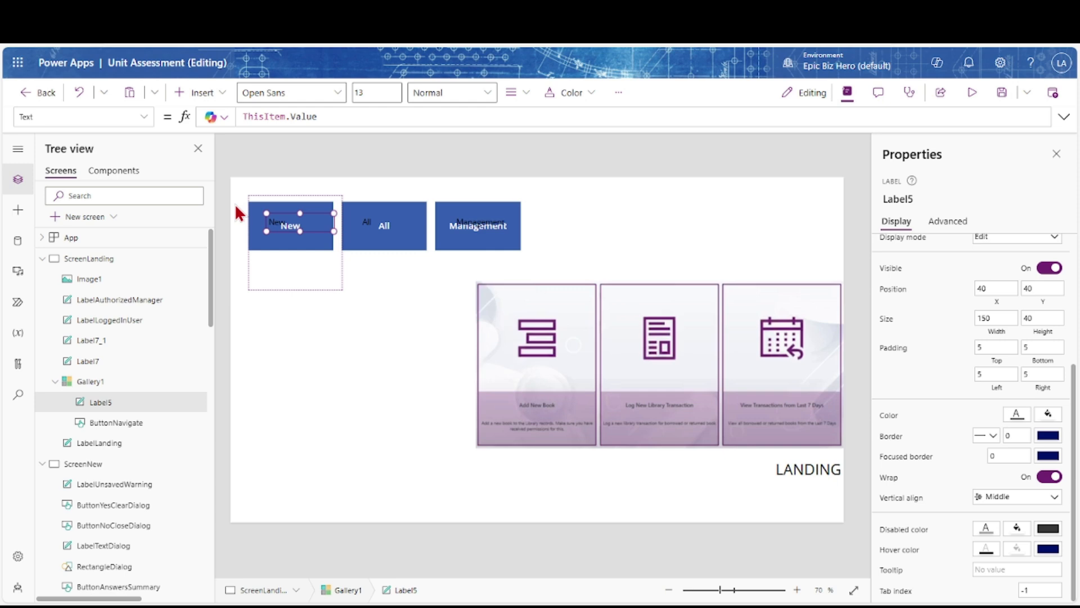
pyautogui.moveTo(301, 221); pyautogui.dragTo(292, 280)
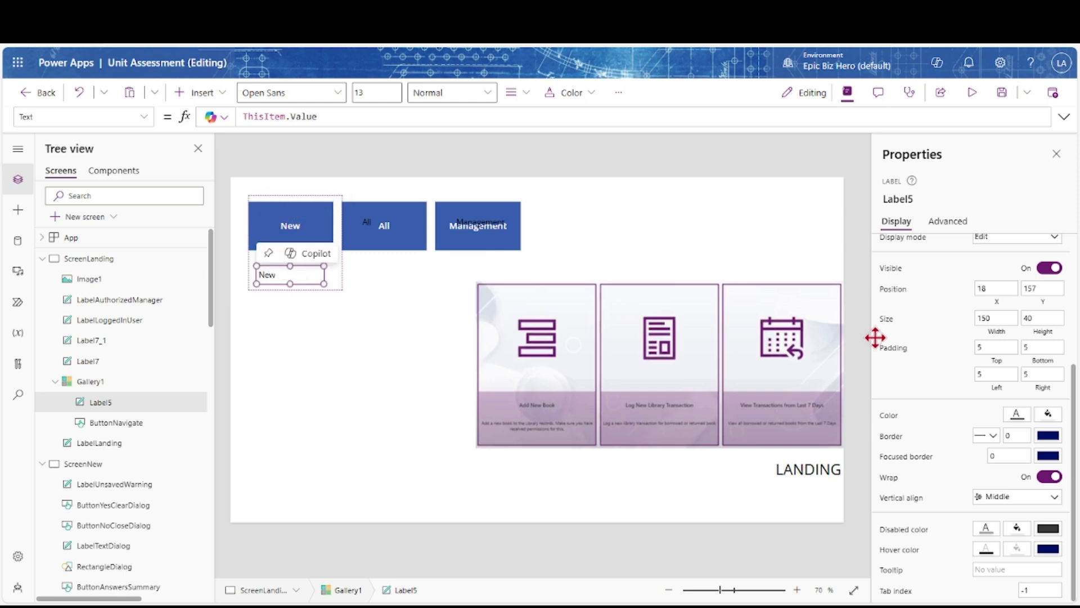
pyautogui.click(1056, 505)
pyautogui.click(1032, 514)
pyautogui.scroll(3, 1013, 366)
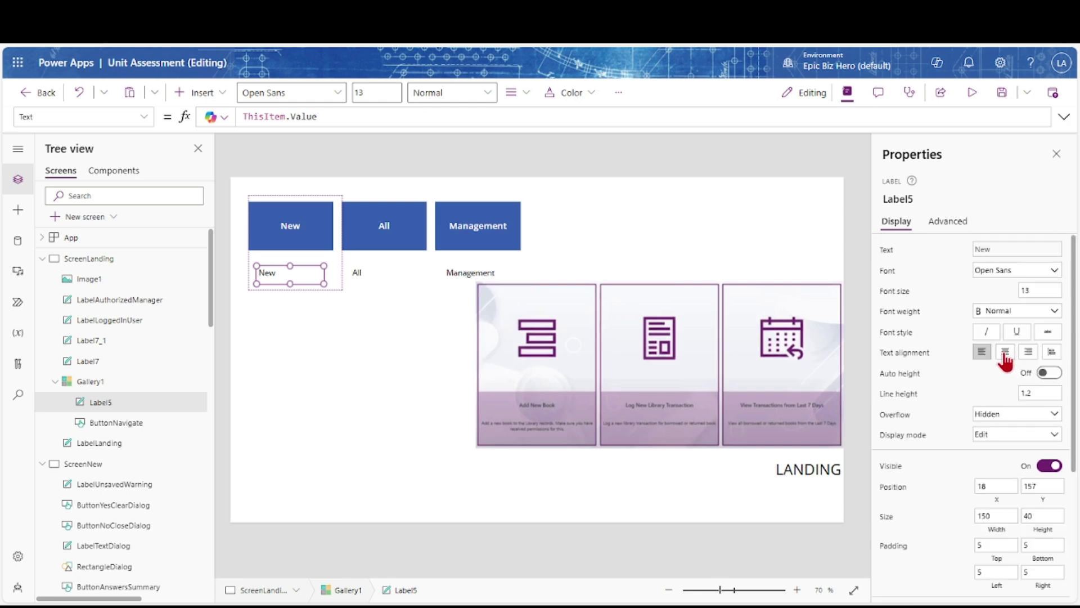
pyautogui.click(1005, 352)
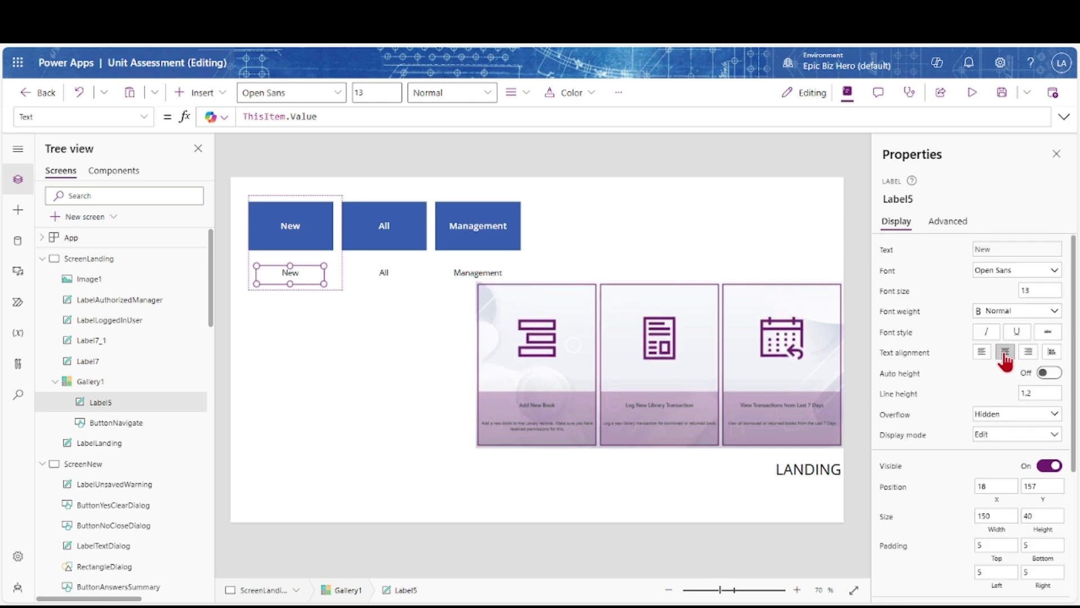
# Stretch the gallery to 395 tall and make the label taller
pyautogui.click(323, 285)
pyautogui.moveTo(297, 289); pyautogui.dragTo(323, 299)
pyautogui.click(379, 298)
pyautogui.moveTo(411, 309); pyautogui.dragTo(401, 395)
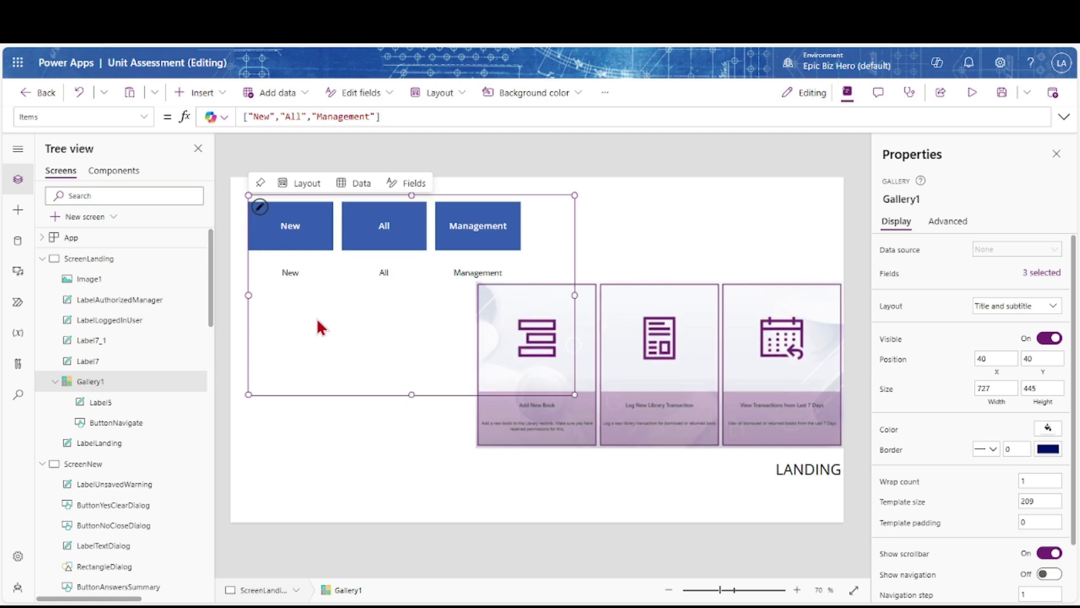
pyautogui.click(292, 274)
pyautogui.moveTo(290, 283); pyautogui.dragTo(289, 335)
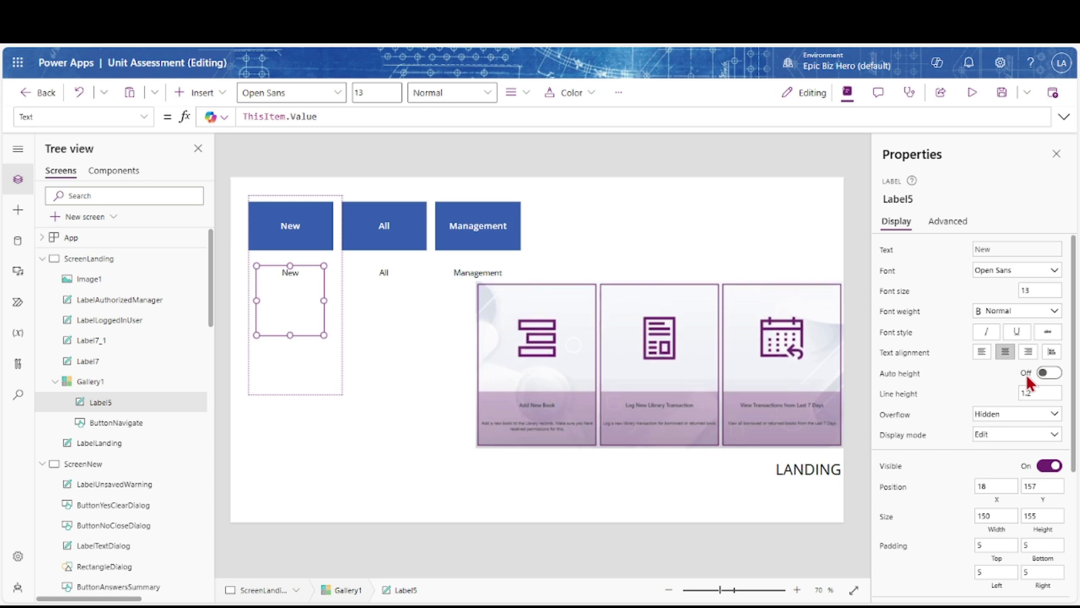
# Write the label Text as If(ThisItem.Value = "New", "Complete a New Assessment", "")
pyautogui.moveTo(299, 278)
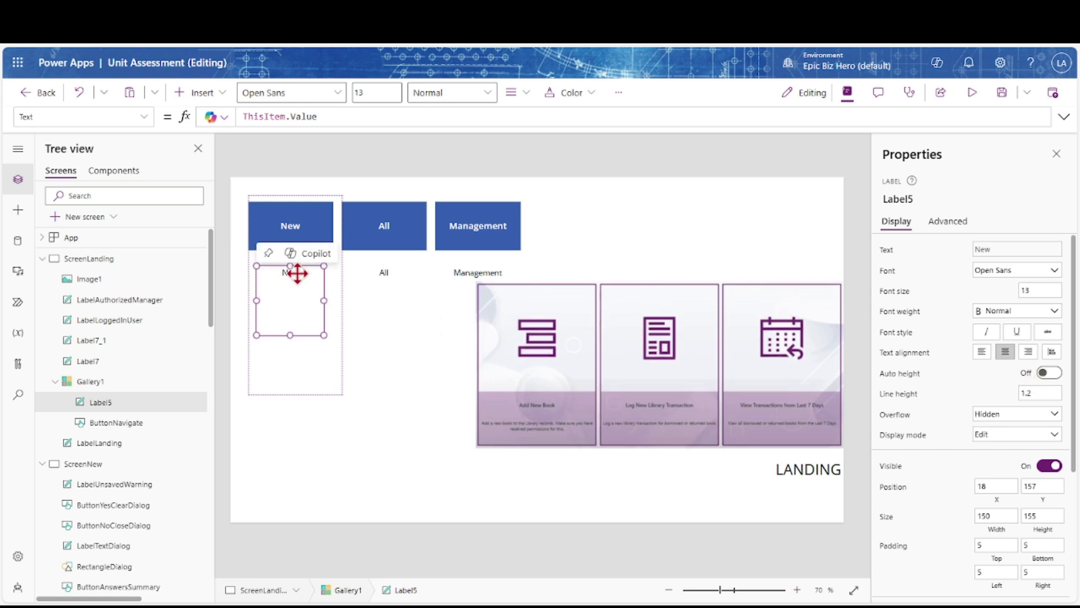
pyautogui.click(306, 112)
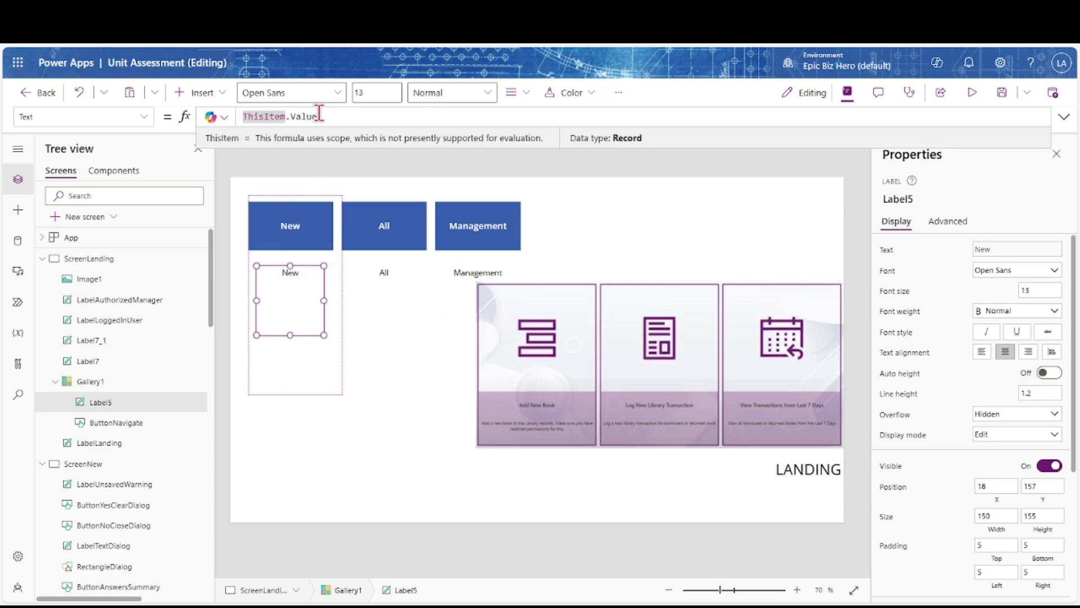
pyautogui.write('If(thi')
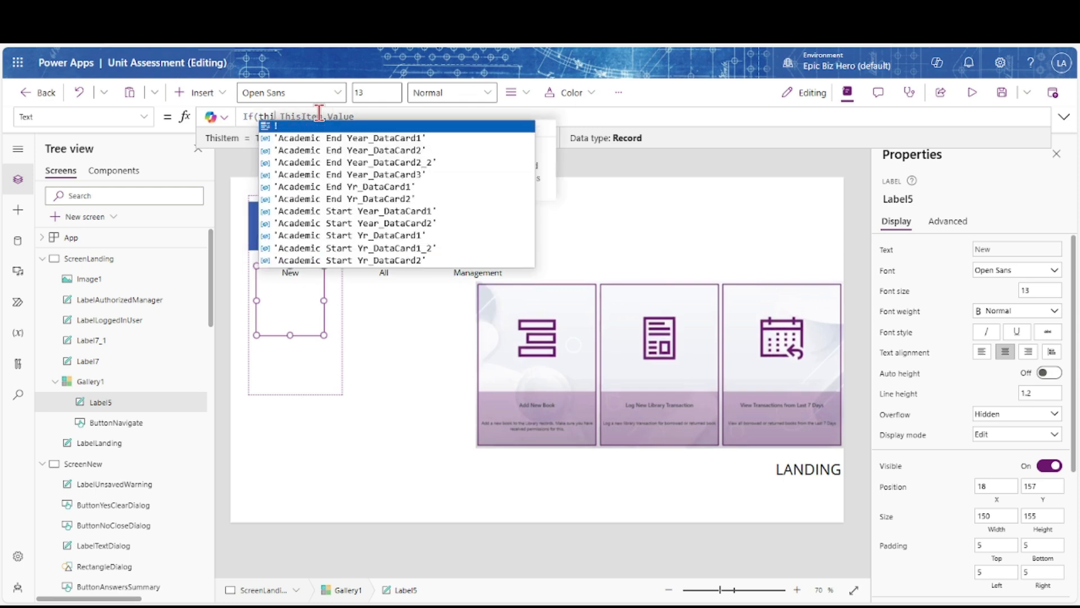
pyautogui.press('BackSpace')
pyautogui.press('BackSpace')
pyautogui.press('BackSpace')
pyautogui.press('End')
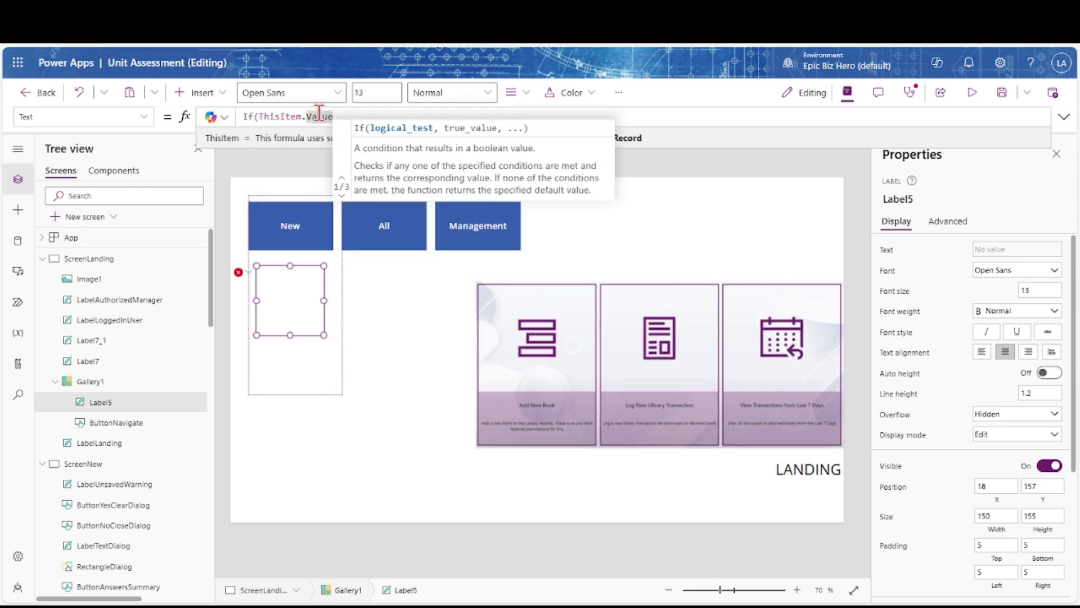
pyautogui.write('= "New", "')
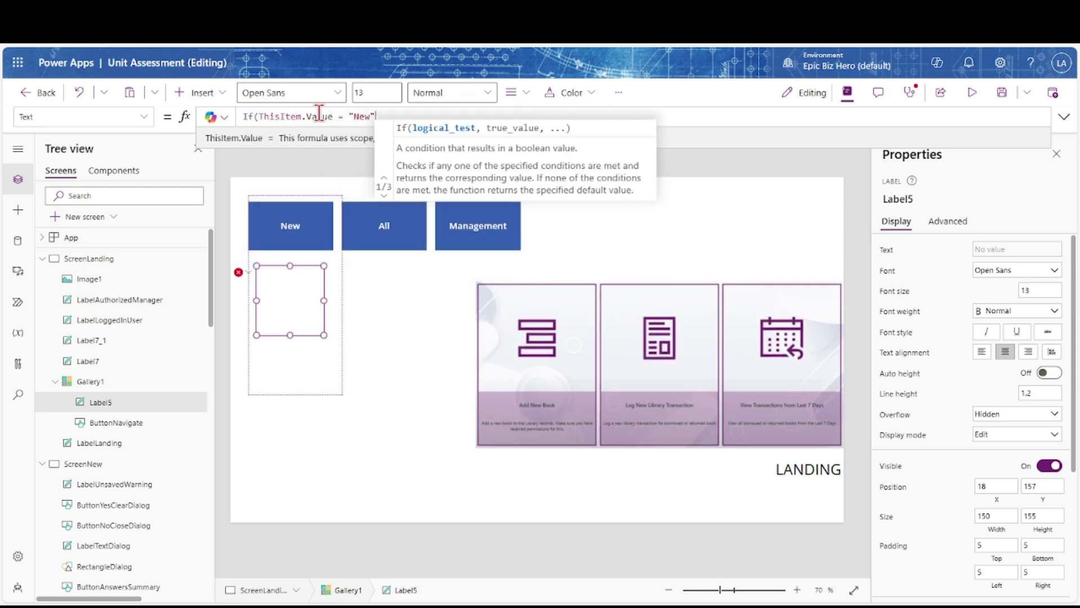
pyautogui.write('Complet')
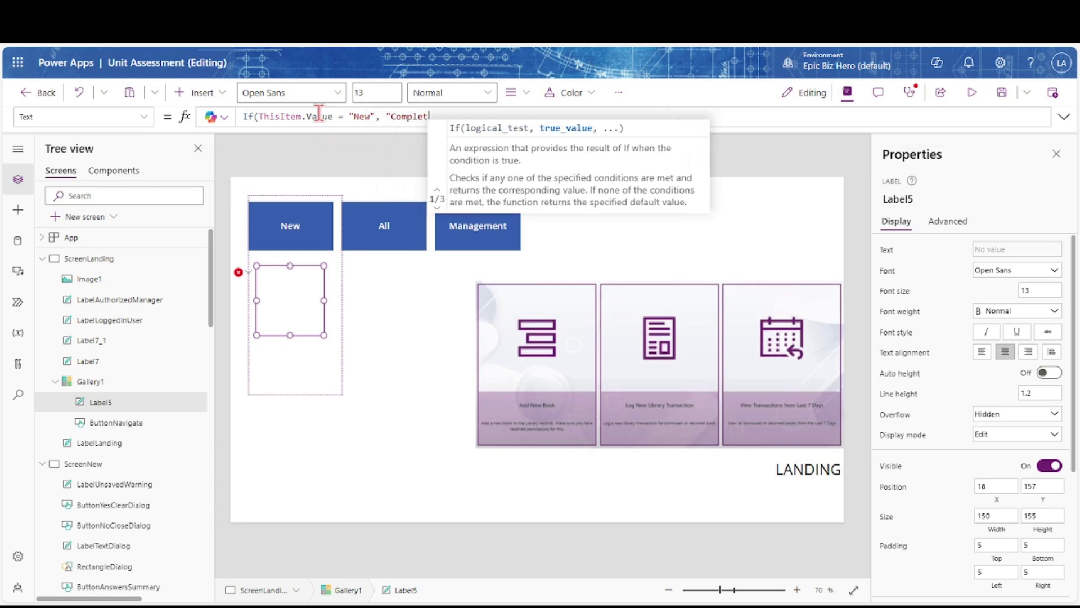
pyautogui.write('e a New Assessment"')
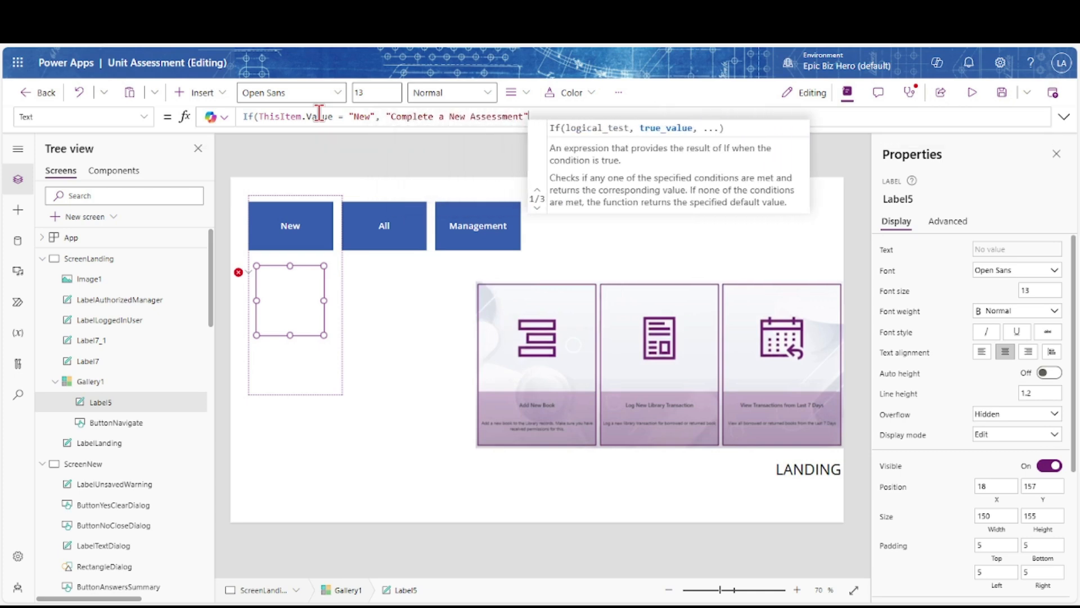
pyautogui.write(', "")')
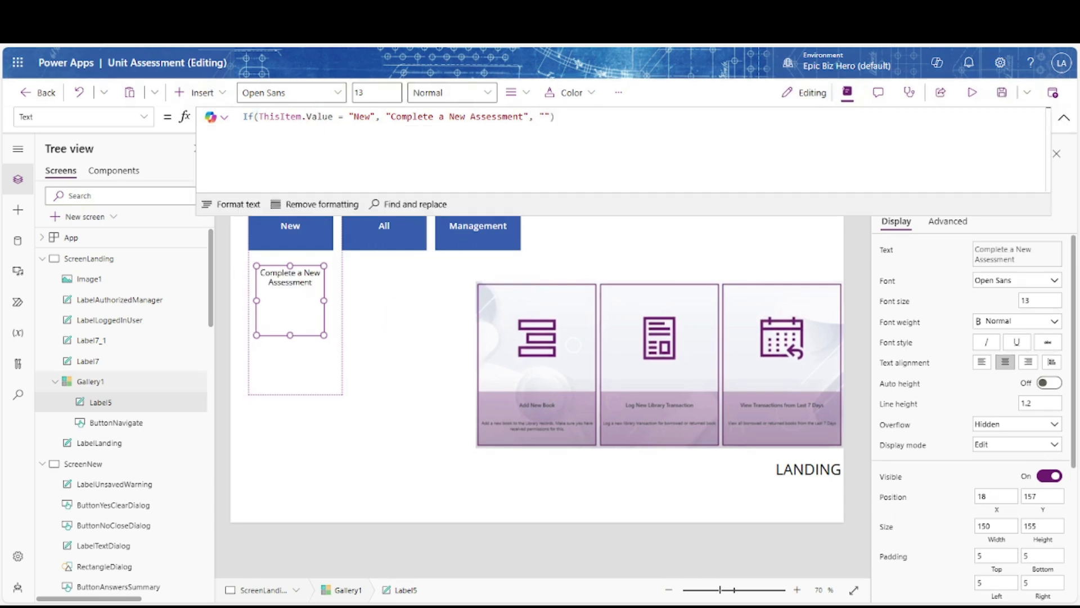
# Comment out the If and start a Switch on ThisItem.Value with the New case 'Complete a New Assessment'
pyautogui.click(557, 115)
pyautogui.press('Home')
pyautogui.press('Return')
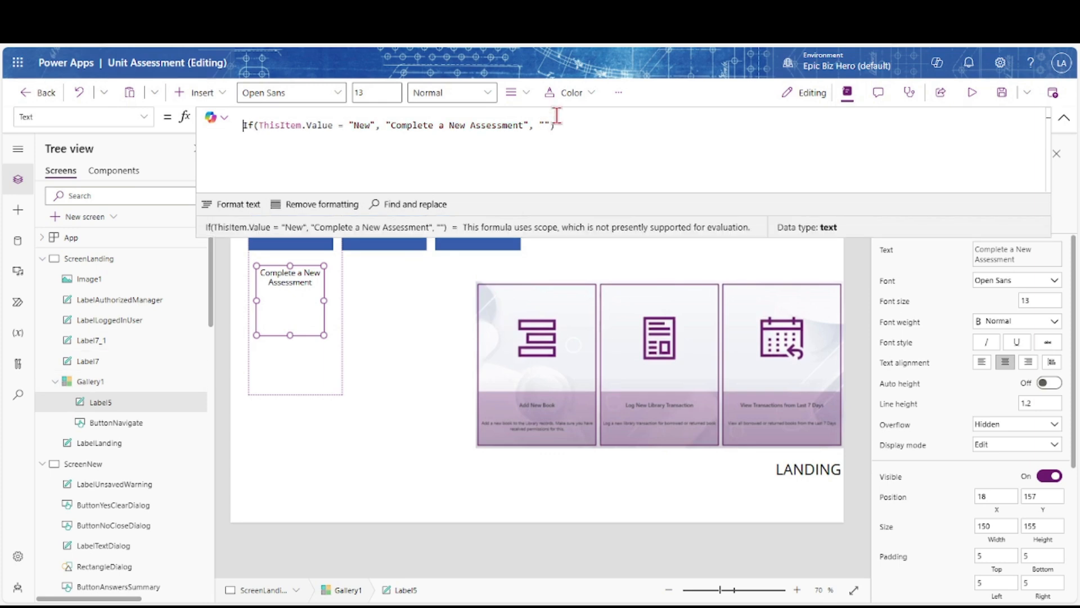
pyautogui.write('//')
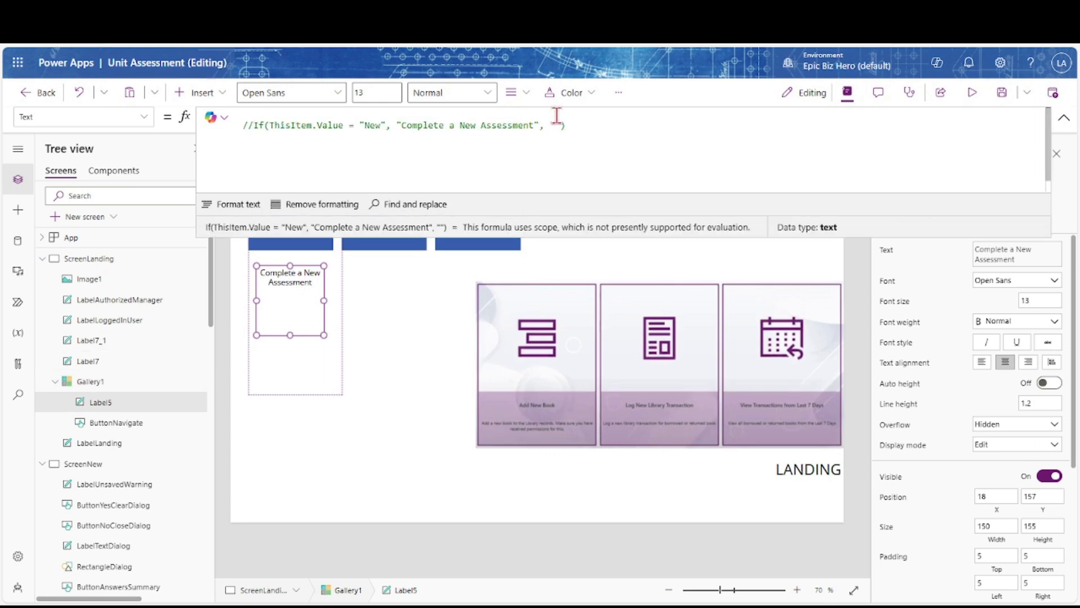
pyautogui.press('Up')
pyautogui.write('Switch(ThisItem')
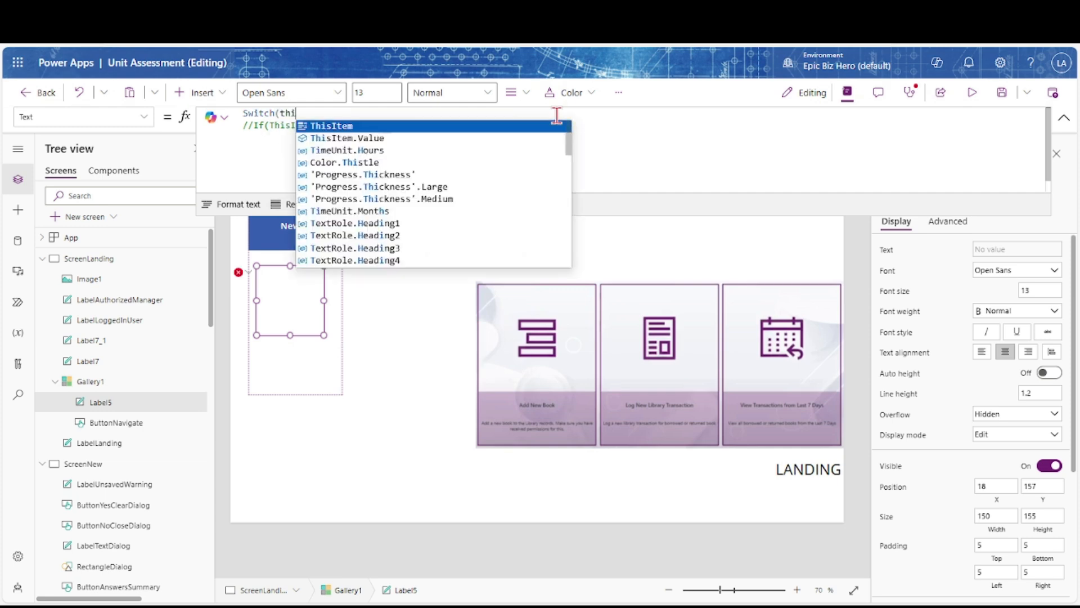
pyautogui.write('.value, ')
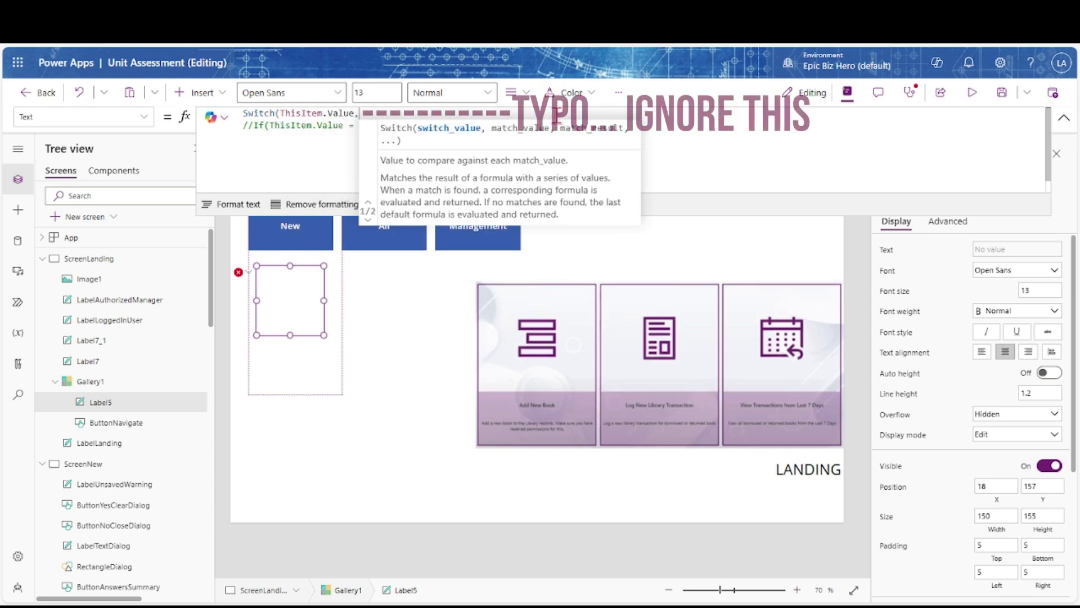
pyautogui.write('ew')
pyautogui.press('BackSpace')
pyautogui.press('BackSpace')
pyautogui.press('BackSpace')
pyautogui.press('BackSpace')
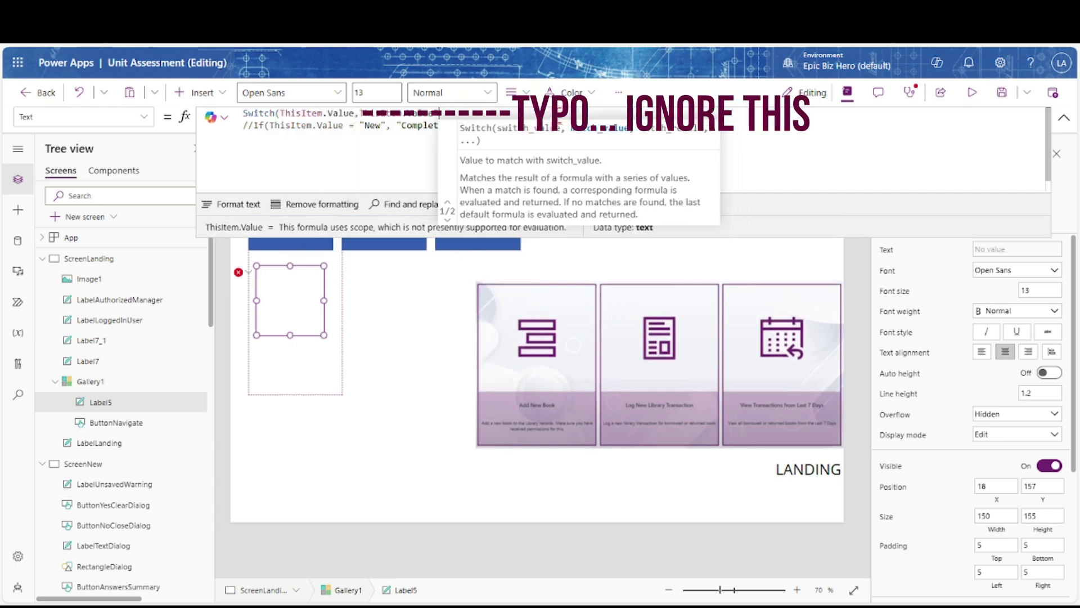
pyautogui.write(',ThisItem.Value,')
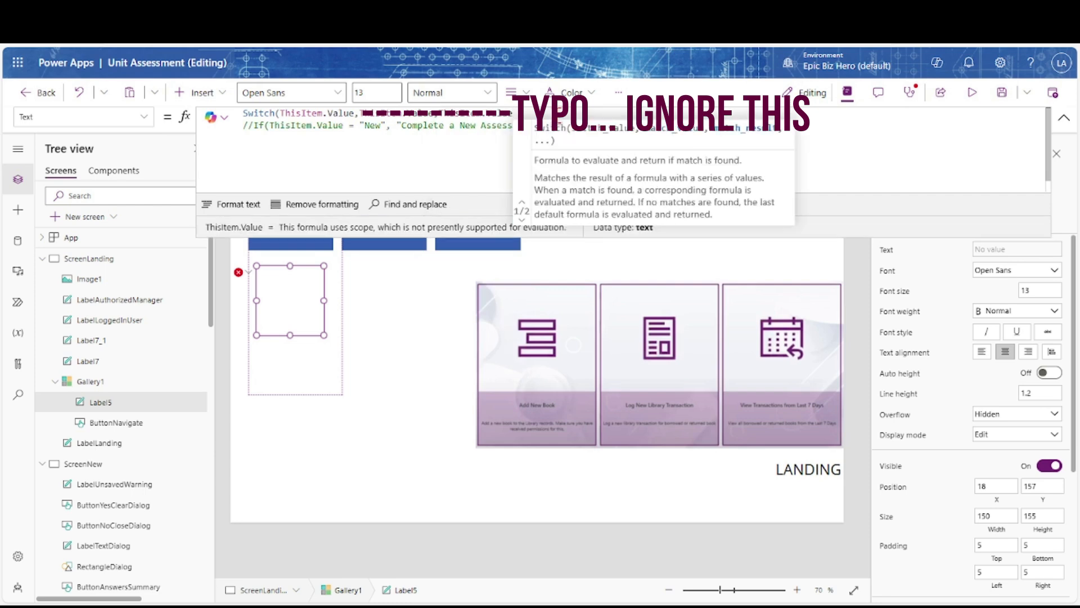
pyautogui.press('Return')
pyautogui.write('"New"')
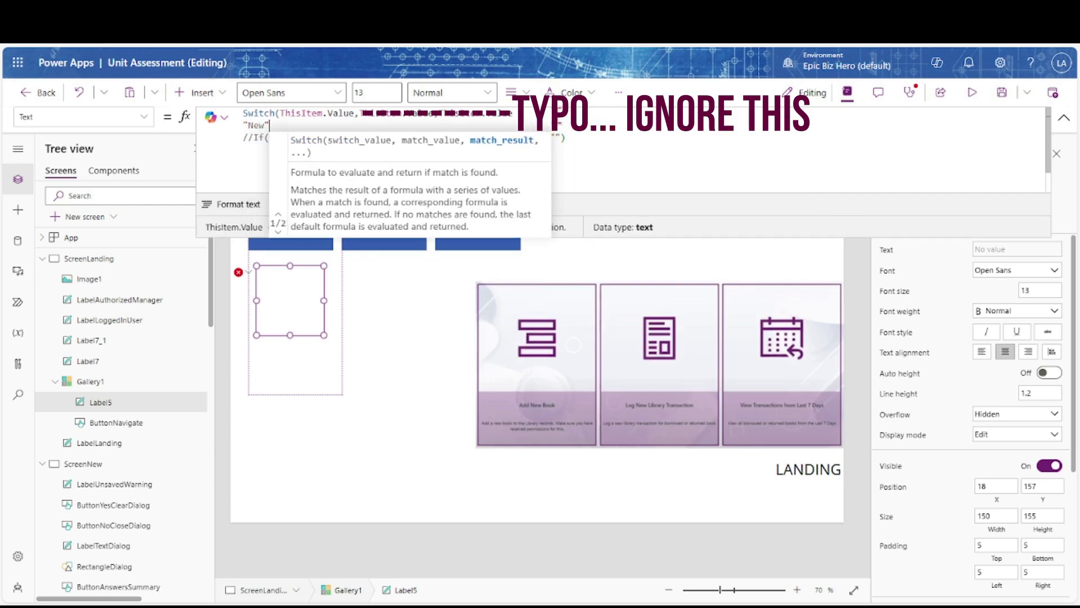
pyautogui.write(', "Complet')
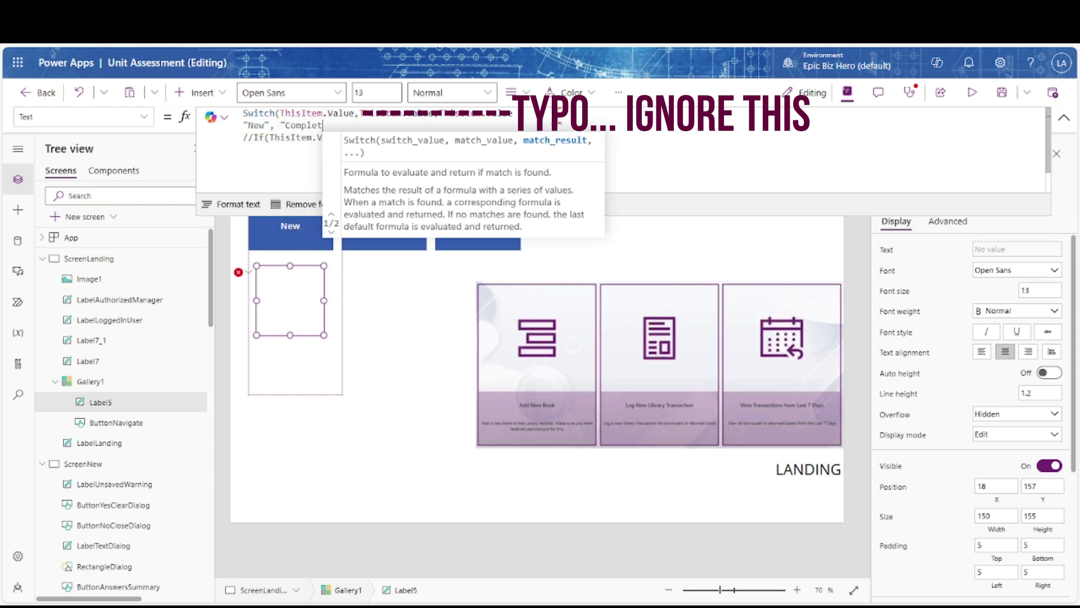
pyautogui.write('e a New Assessment",varQuestio')
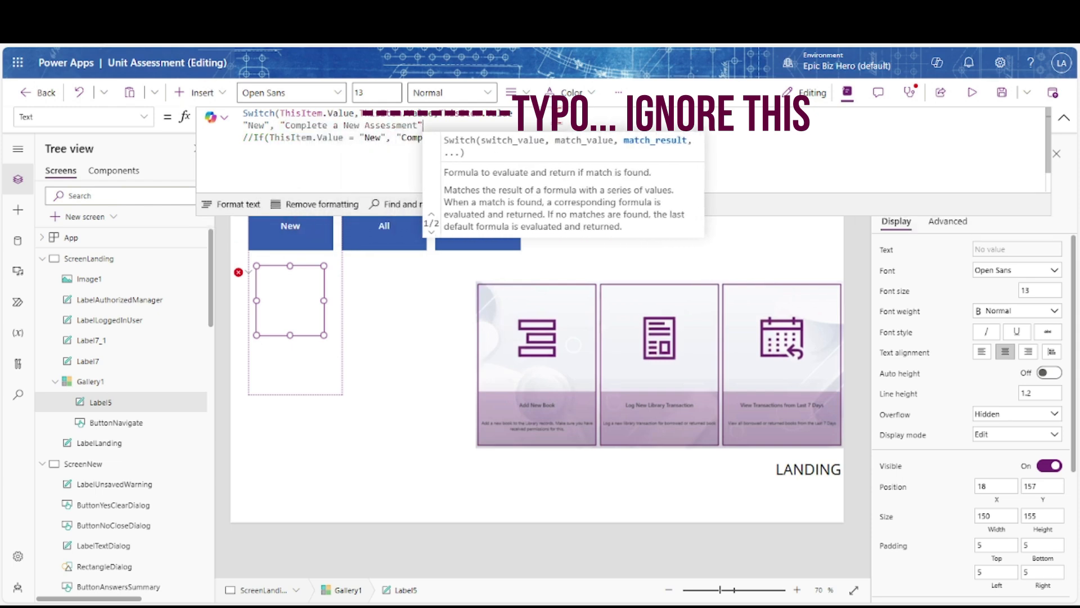
pyautogui.press('BackSpace')
pyautogui.press('BackSpace')
pyautogui.press('BackSpace')
pyautogui.press('BackSpace')
pyautogui.press('BackSpace')
pyautogui.press('BackSpace')
pyautogui.press('BackSpace')
pyautogui.press('BackSpace')
pyautogui.press('BackSpace')
pyautogui.press('BackSpace')
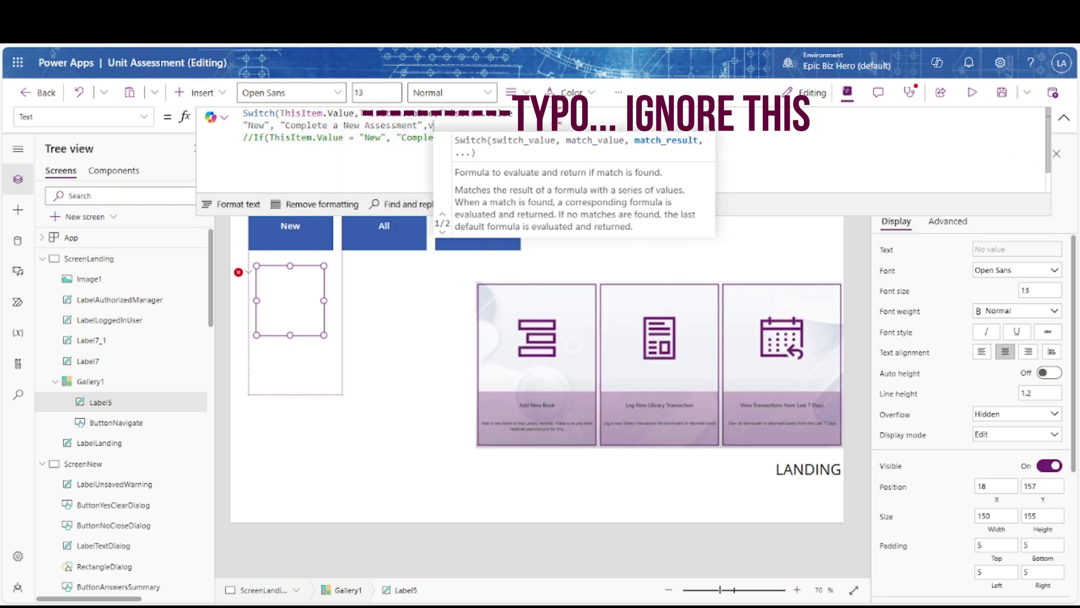
# Add Switch cases All → 'View all Assessments' and Management → 'Manage app settings', default ""
pyautogui.press('Return')
pyautogui.write('"All"')
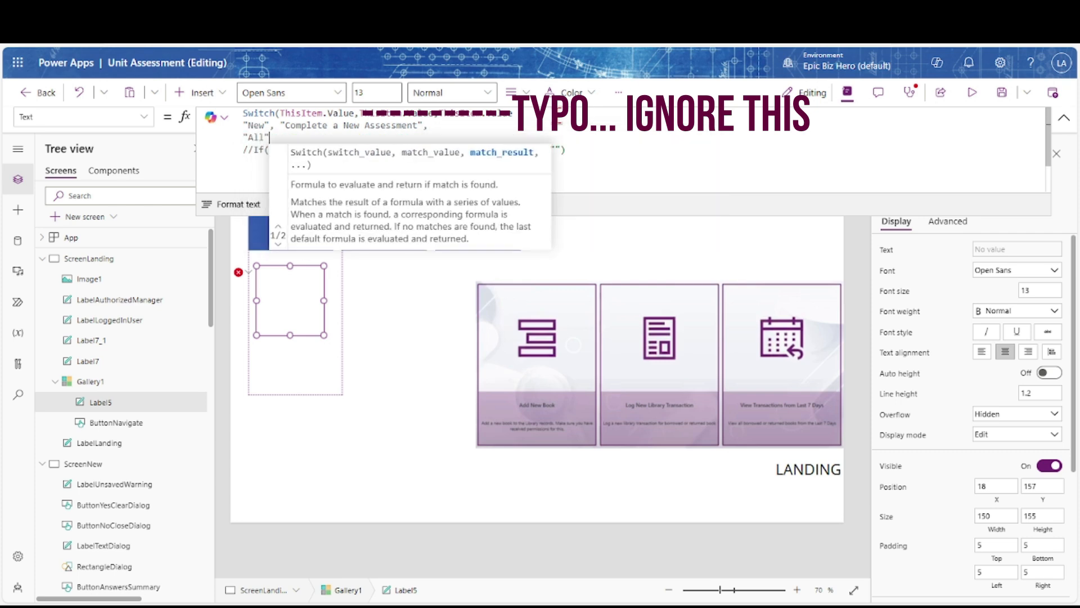
pyautogui.write(', "View all ass')
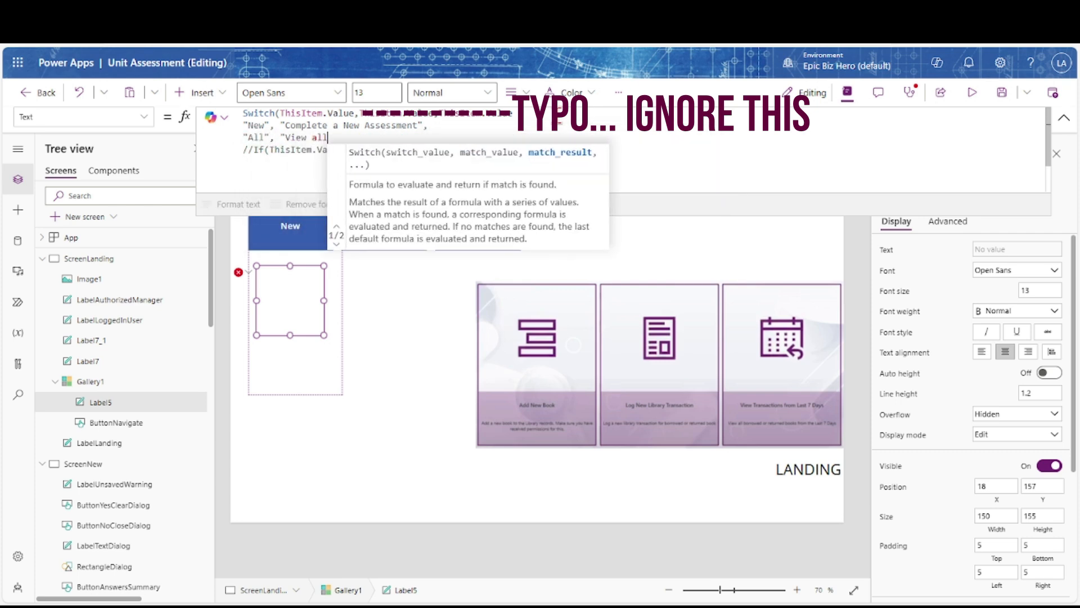
pyautogui.press('BackSpace')
pyautogui.press('BackSpace')
pyautogui.press('BackSpace')
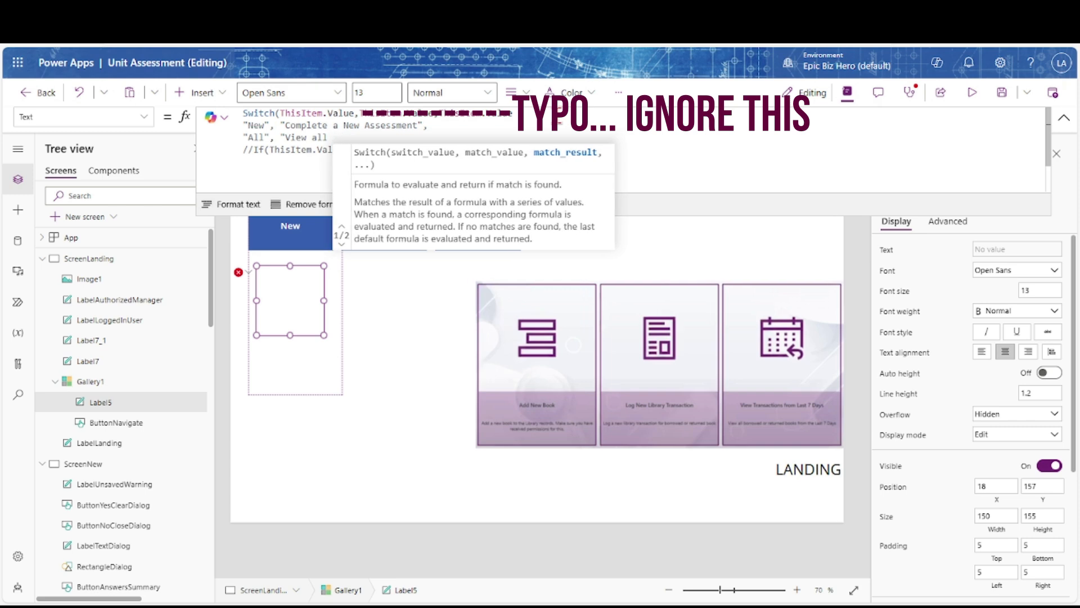
pyautogui.write('Assessments",')
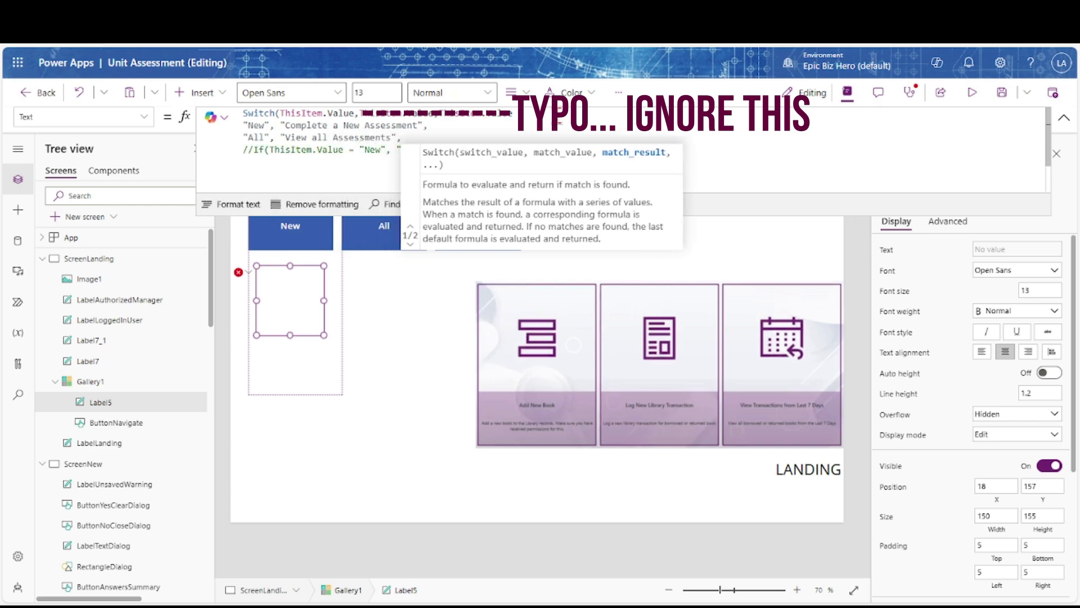
pyautogui.press('Escape')
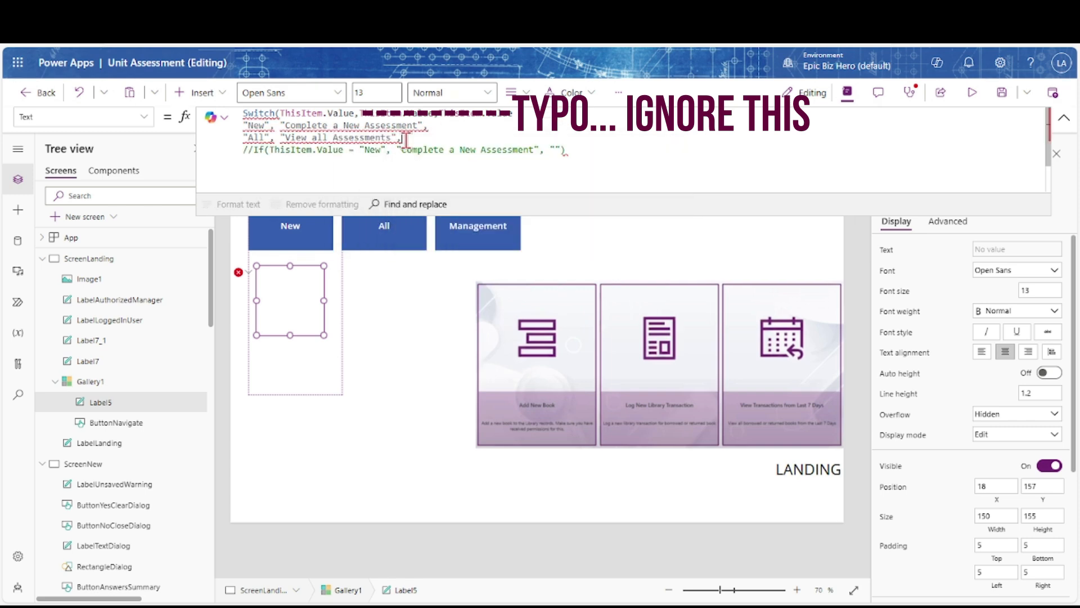
pyautogui.press('Return')
pyautogui.write('"Management')
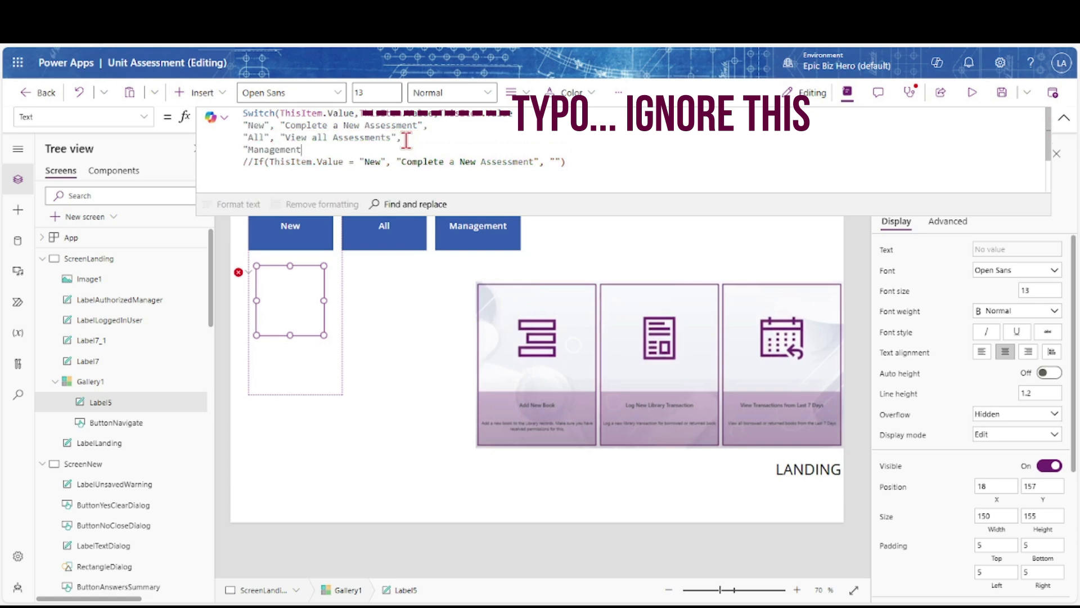
pyautogui.write('", "Manage')
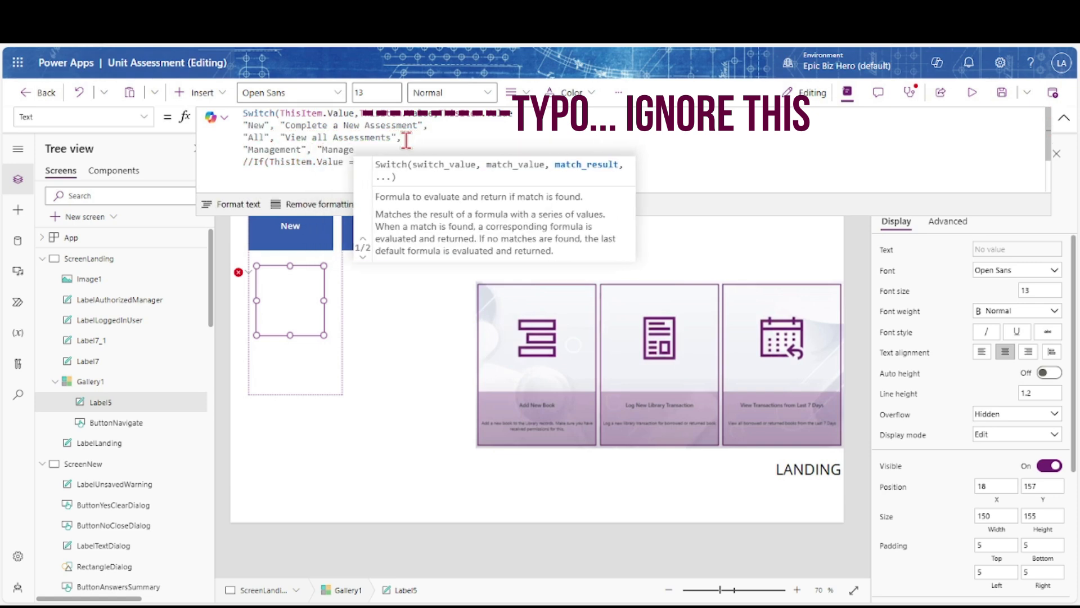
pyautogui.write(' app settings", "")')
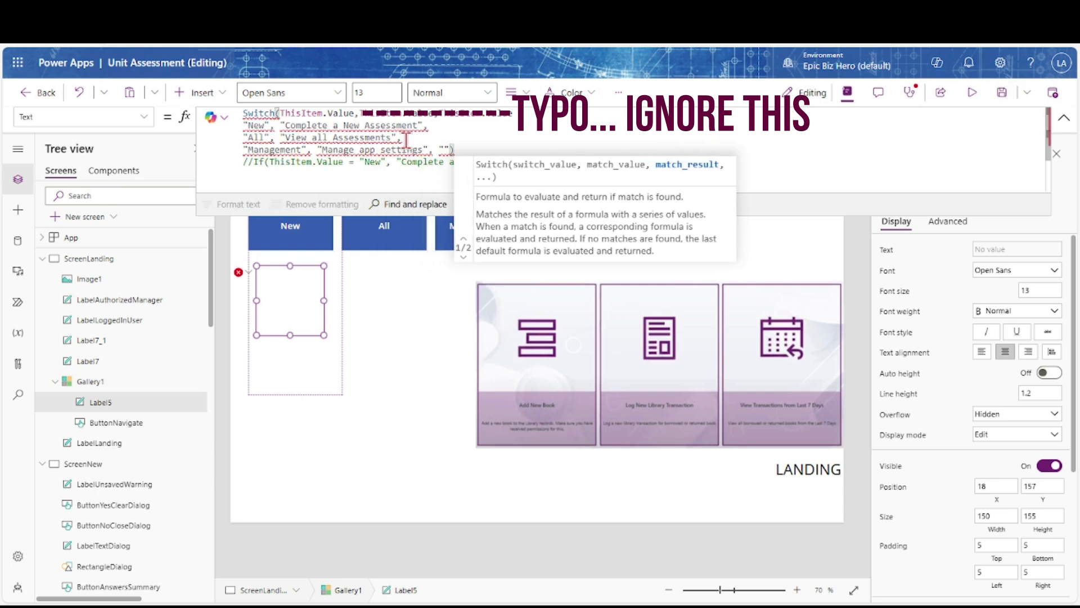
# Fix the Switch formula's commas and remove the duplicated ThisItem.Value
pyautogui.click(533, 114)
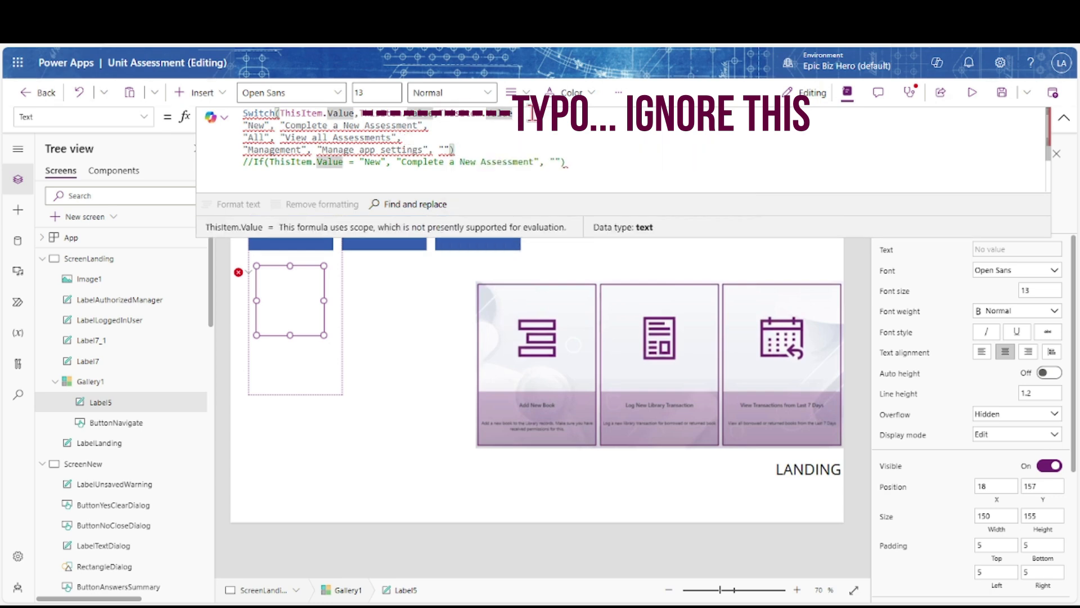
pyautogui.write(',')
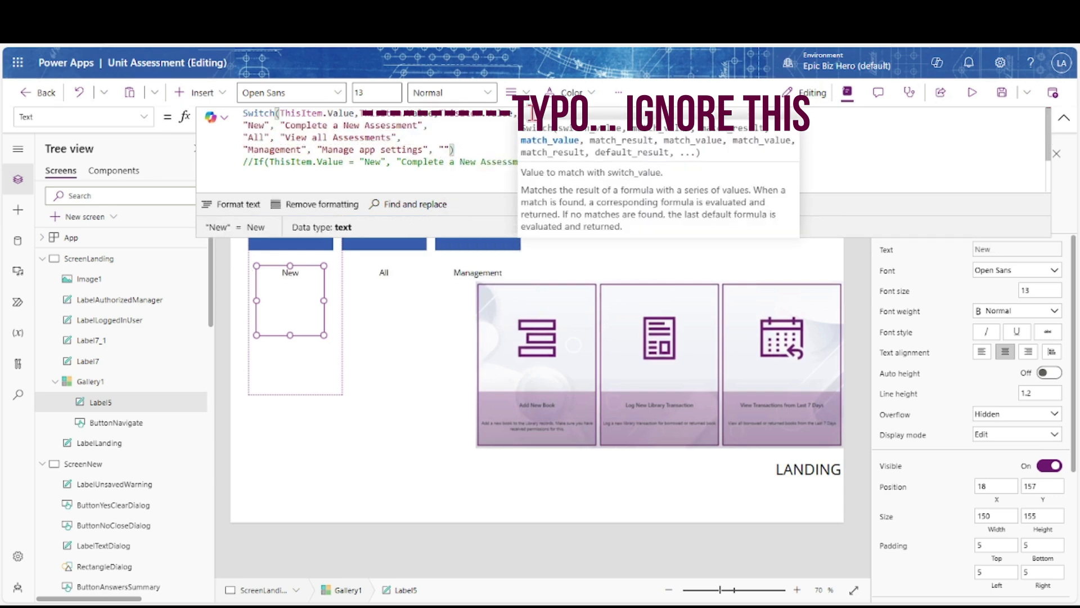
pyautogui.click(439, 113)
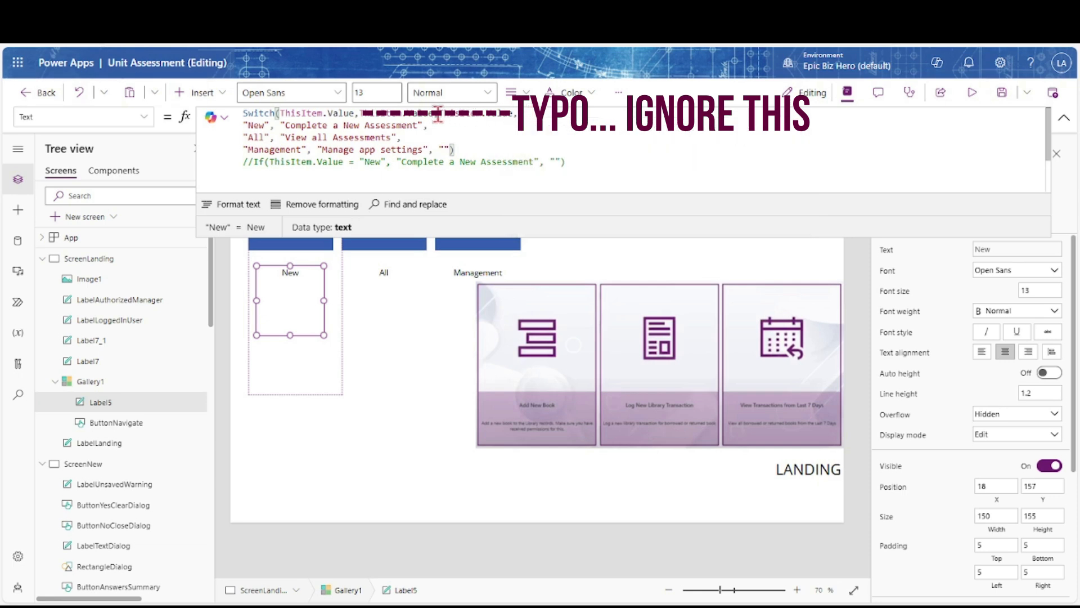
pyautogui.press('Delete')
pyautogui.press('Delete')
pyautogui.press('Delete')
pyautogui.press('Delete')
pyautogui.press('Delete')
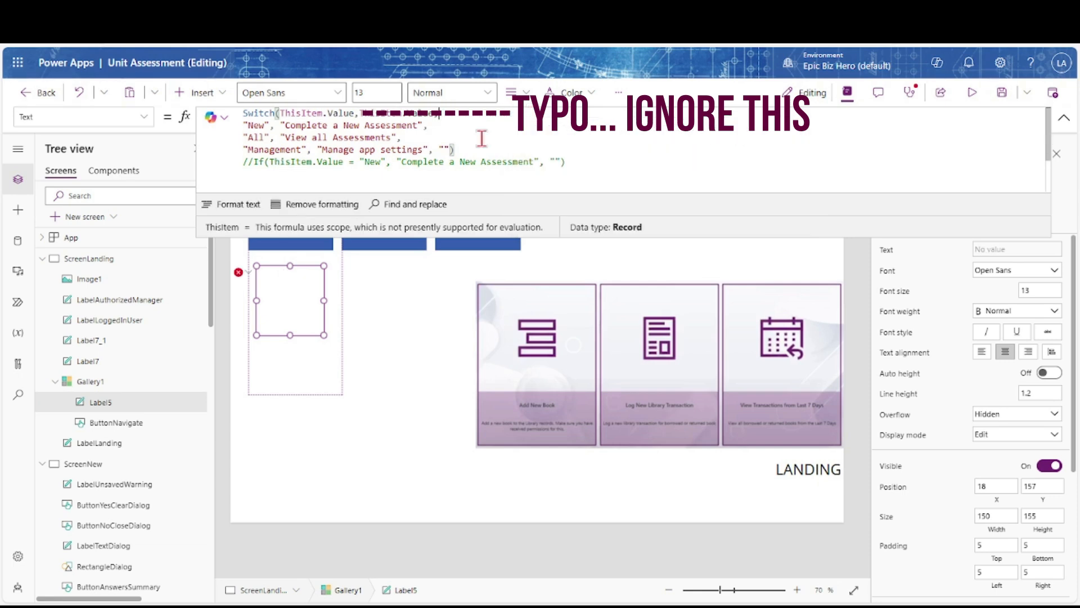
pyautogui.write(',')
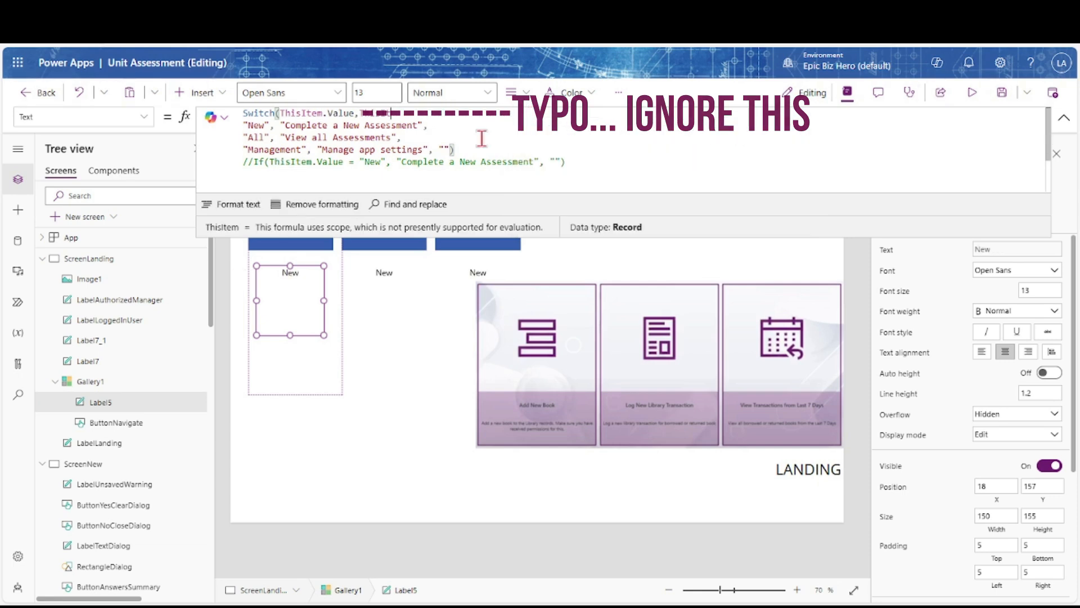
pyautogui.press('BackSpace')
pyautogui.press('BackSpace')
pyautogui.press('BackSpace')
pyautogui.press('BackSpace')
pyautogui.press('BackSpace')
pyautogui.press('BackSpace')
pyautogui.press('BackSpace')
pyautogui.press('BackSpace')
pyautogui.press('BackSpace')
pyautogui.press('BackSpace')
pyautogui.press('BackSpace')
pyautogui.press('BackSpace')
pyautogui.press('BackSpace')
pyautogui.press('BackSpace')
pyautogui.press('BackSpace')
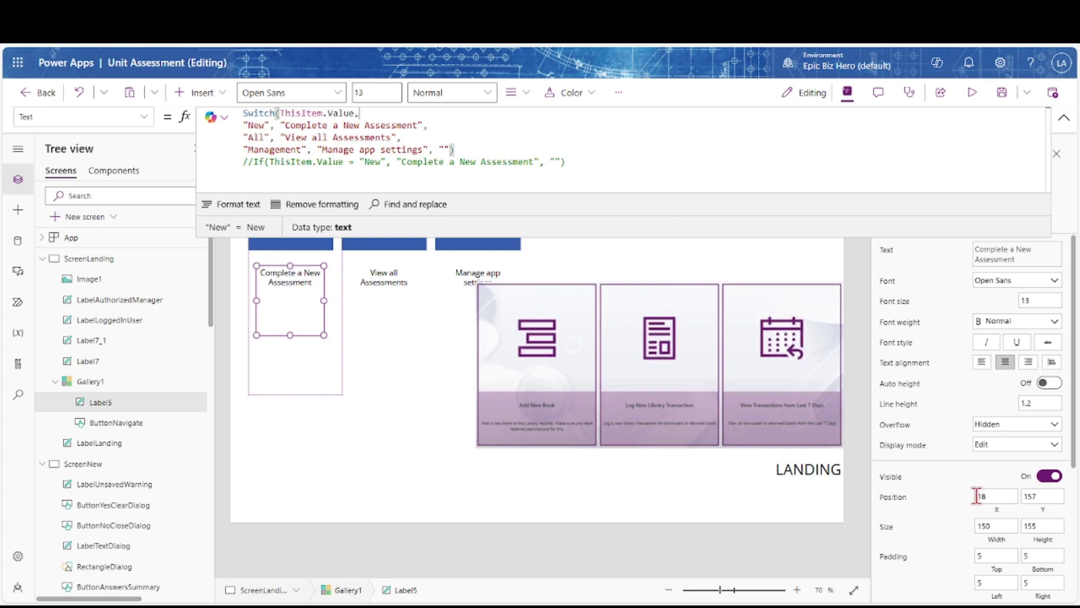
pyautogui.scroll(-3, 977, 501)
# Set the description label fill to custom turquoise 13D4D4 at alpha 40
pyautogui.click(1048, 490)
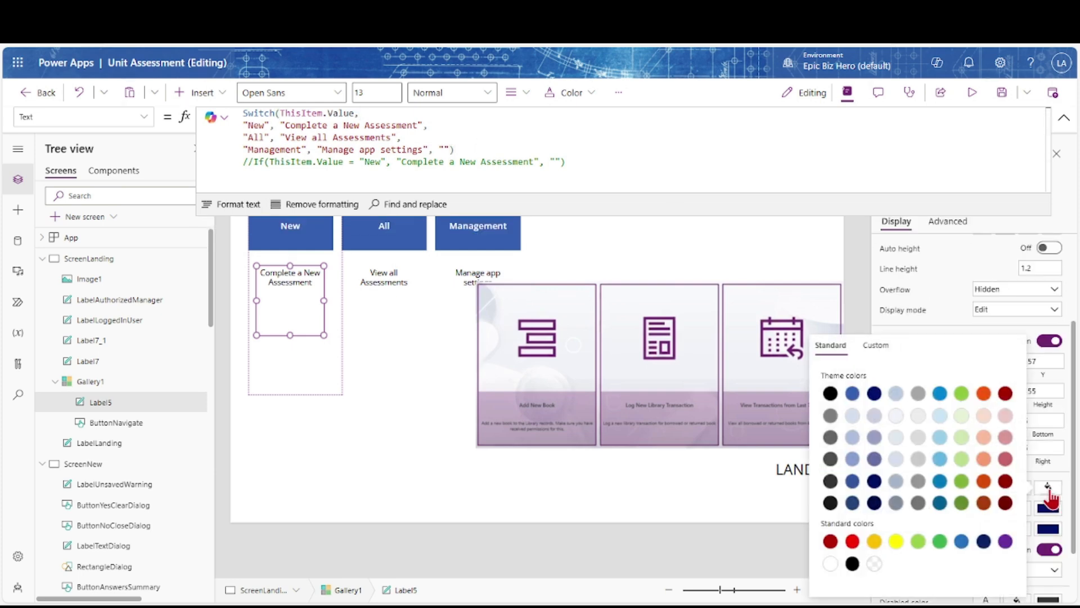
pyautogui.click(876, 345)
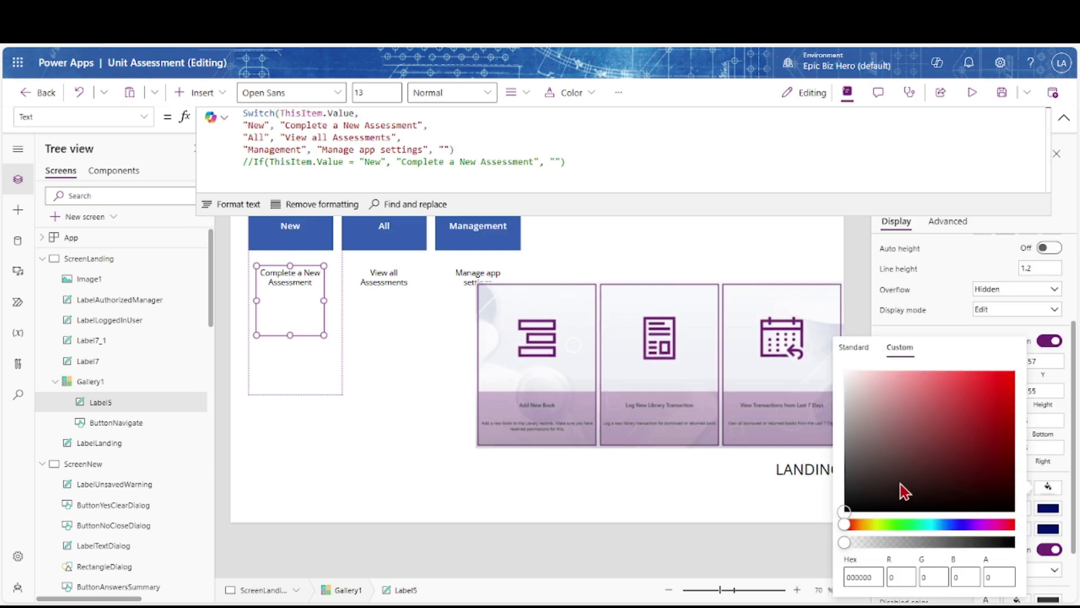
pyautogui.click(930, 524)
pyautogui.moveTo(940, 454); pyautogui.dragTo(999, 395)
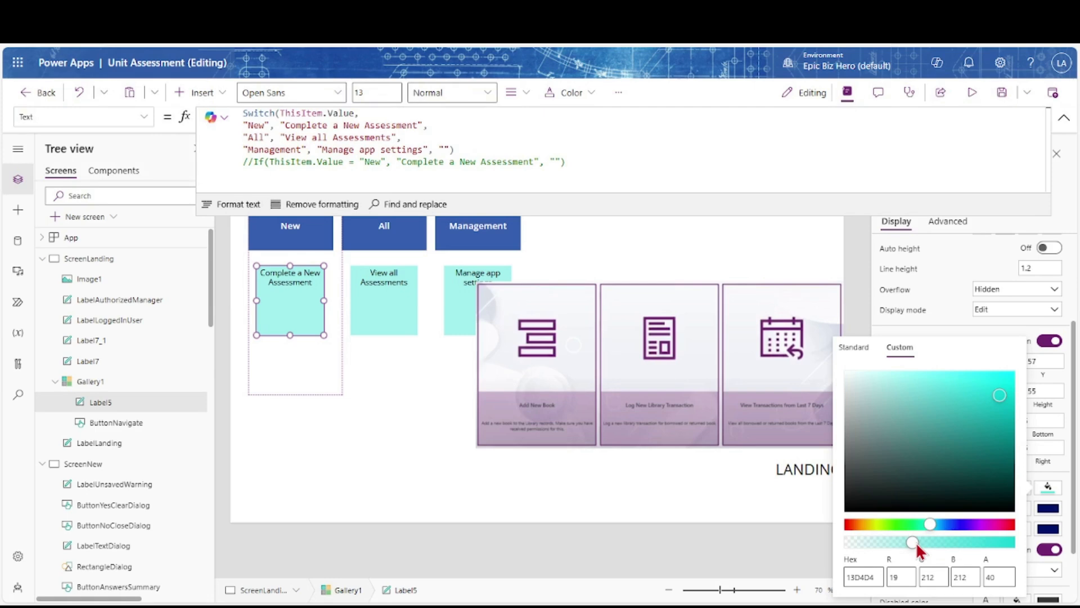
pyautogui.click(944, 316)
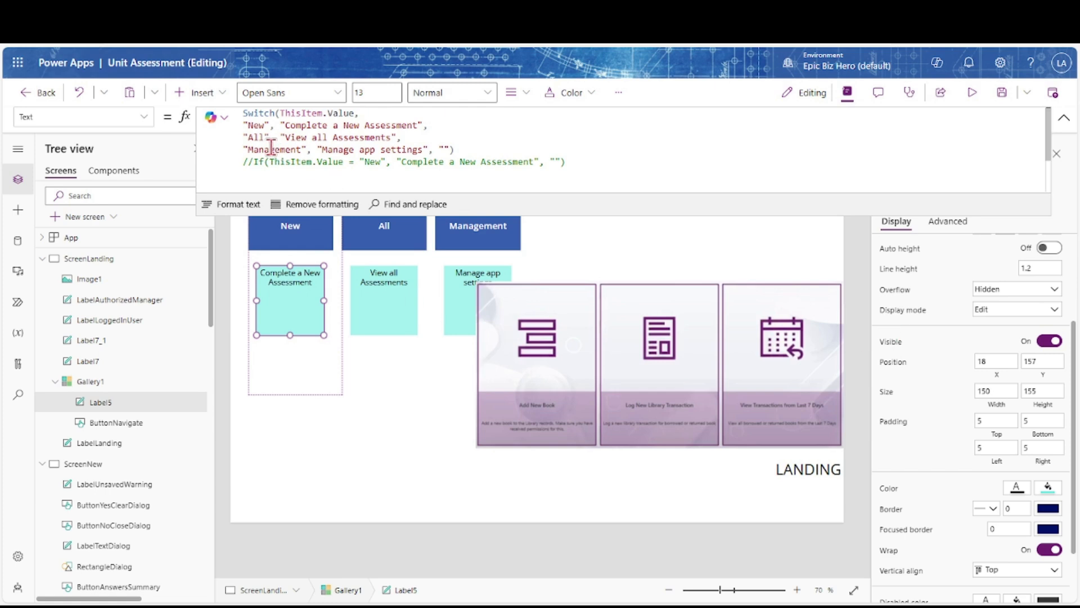
# Move the description label lower and make the navigation button tall enough to cover it
pyautogui.click(1064, 117)
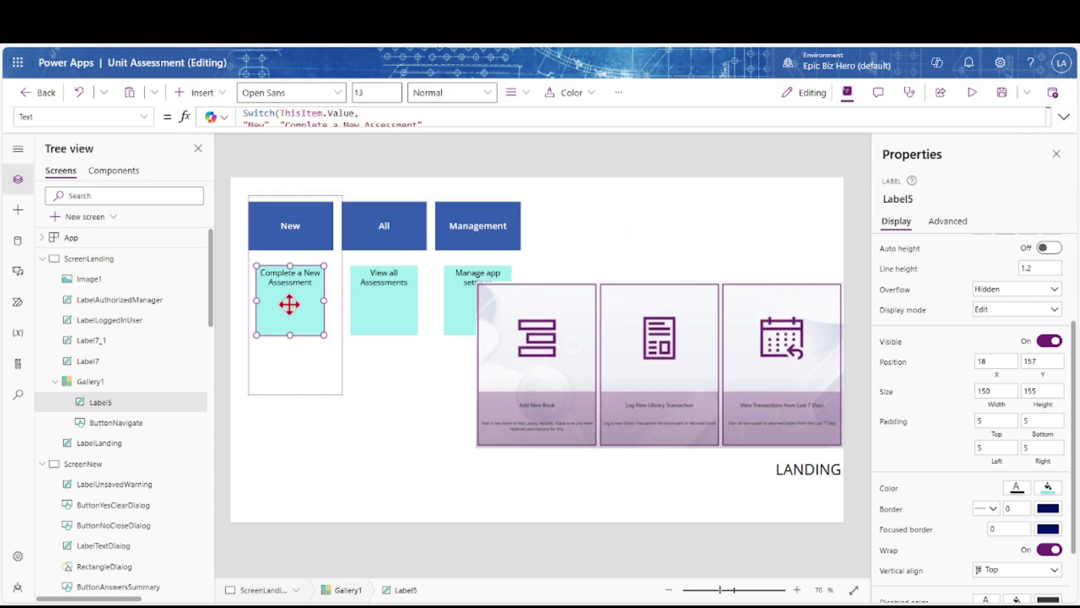
pyautogui.moveTo(289, 318); pyautogui.dragTo(288, 362)
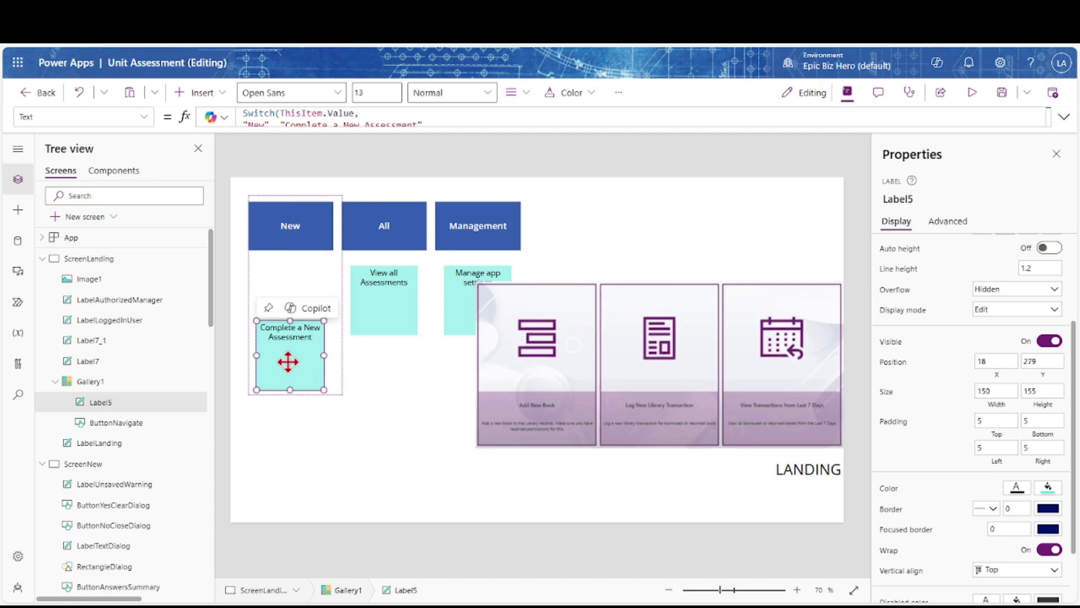
pyautogui.click(290, 251)
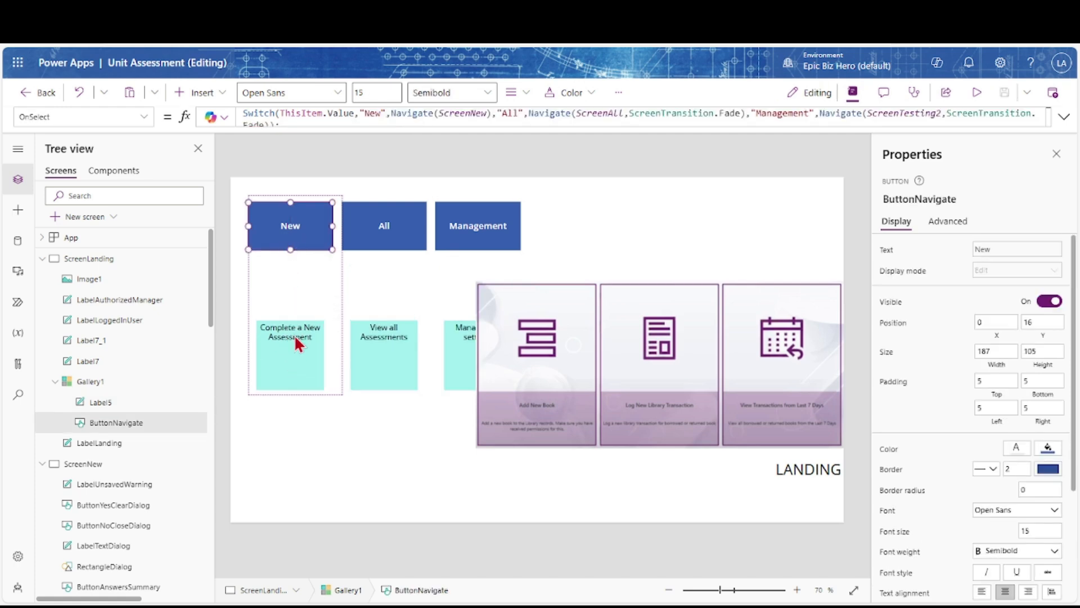
pyautogui.moveTo(296, 392); pyautogui.dragTo(293, 394)
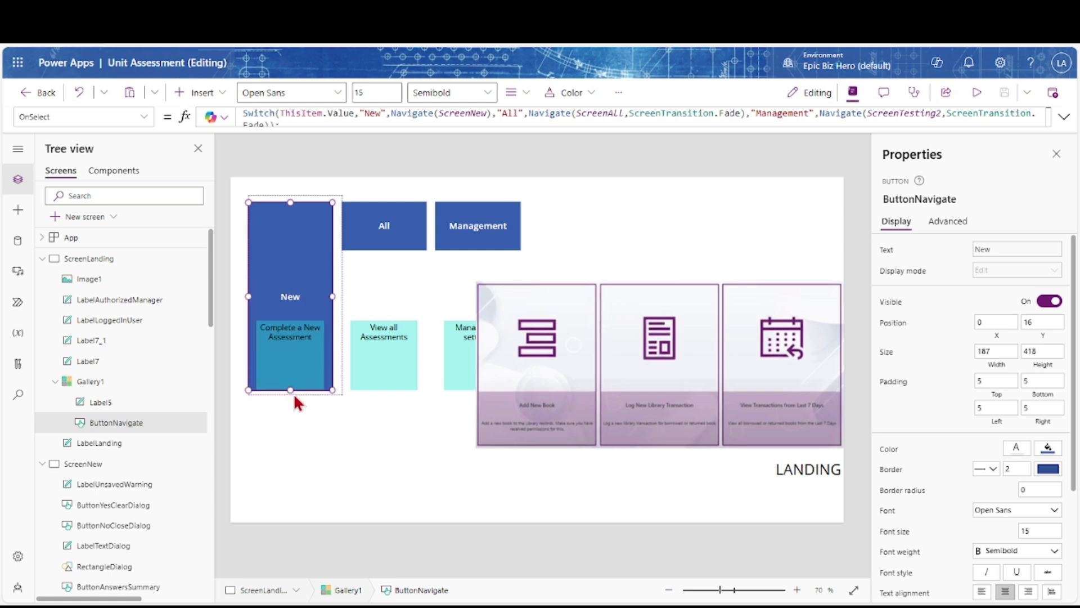
# Rename Label5 to LabelNavigationText and the gallery to GalleryNavigation
pyautogui.click(128, 413)
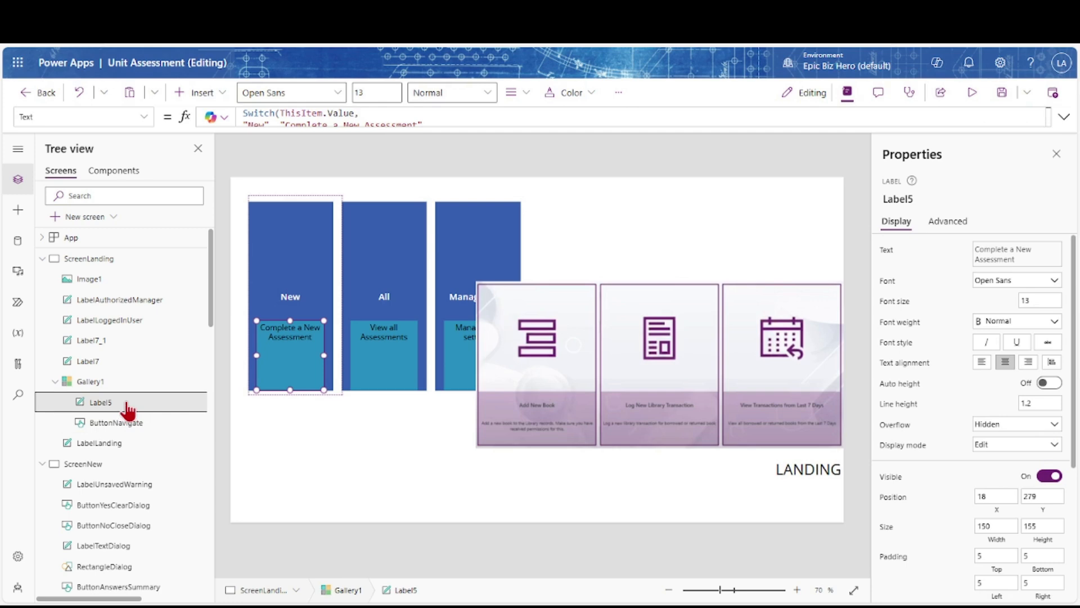
pyautogui.doubleClick(127, 403)
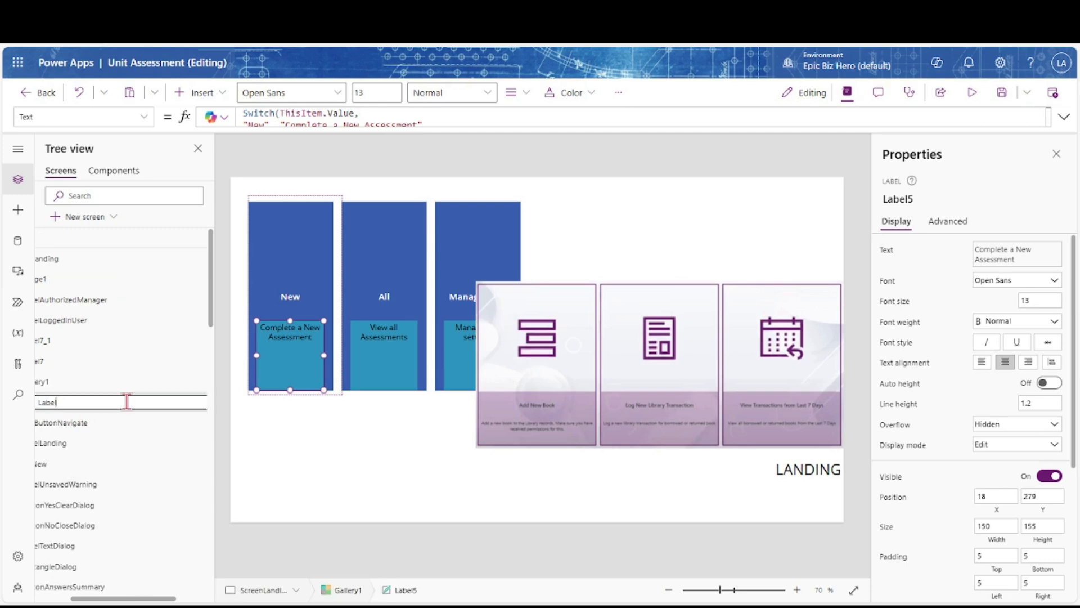
pyautogui.write('LabelNavigationText')
pyautogui.press('Return')
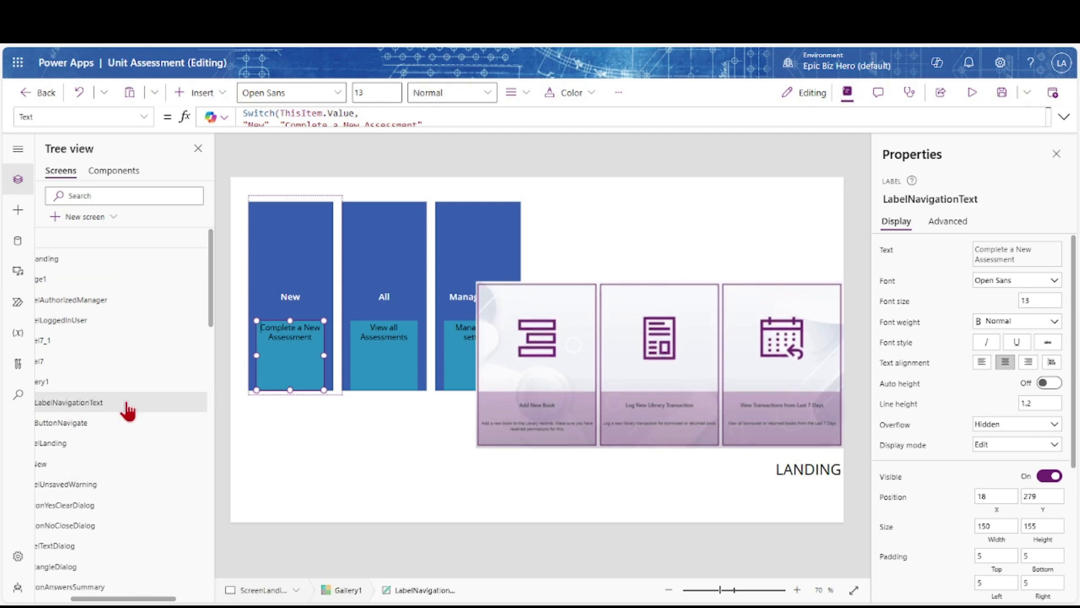
pyautogui.doubleClick(92, 382)
pyautogui.write('GalleryNavigation')
pyautogui.press('Return')
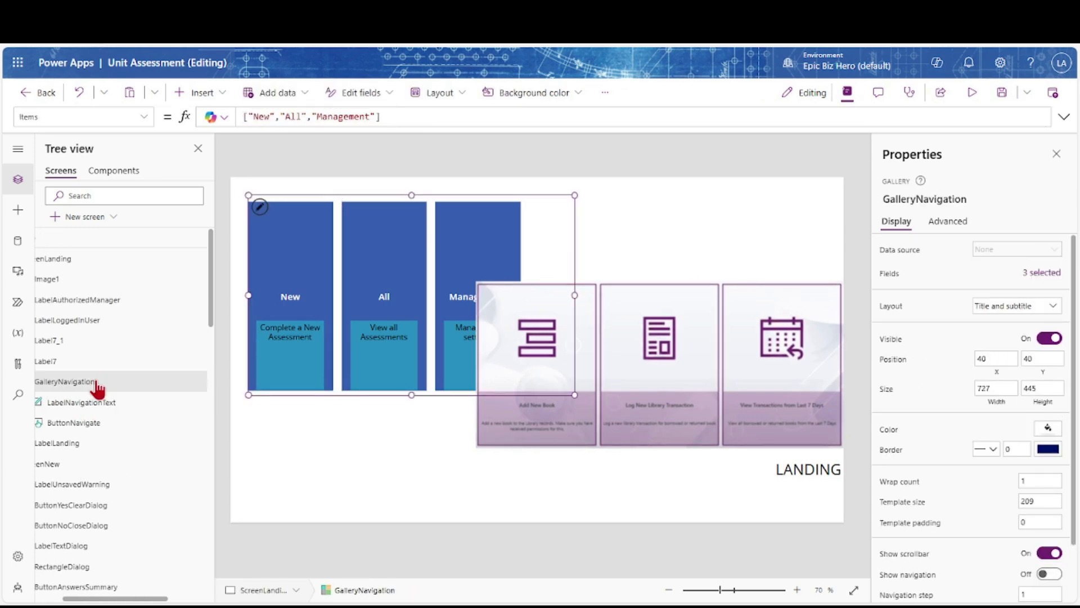
# Shrink the background image and bring the navigation button in front of the description label
pyautogui.click(85, 423)
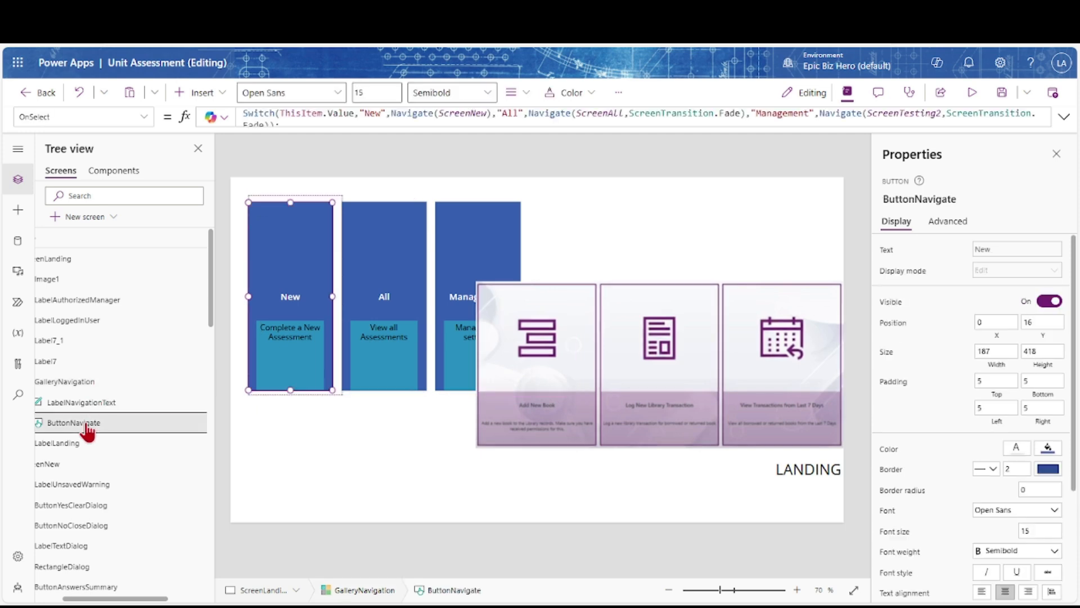
pyautogui.click(536, 418)
pyautogui.moveTo(475, 240); pyautogui.dragTo(576, 320)
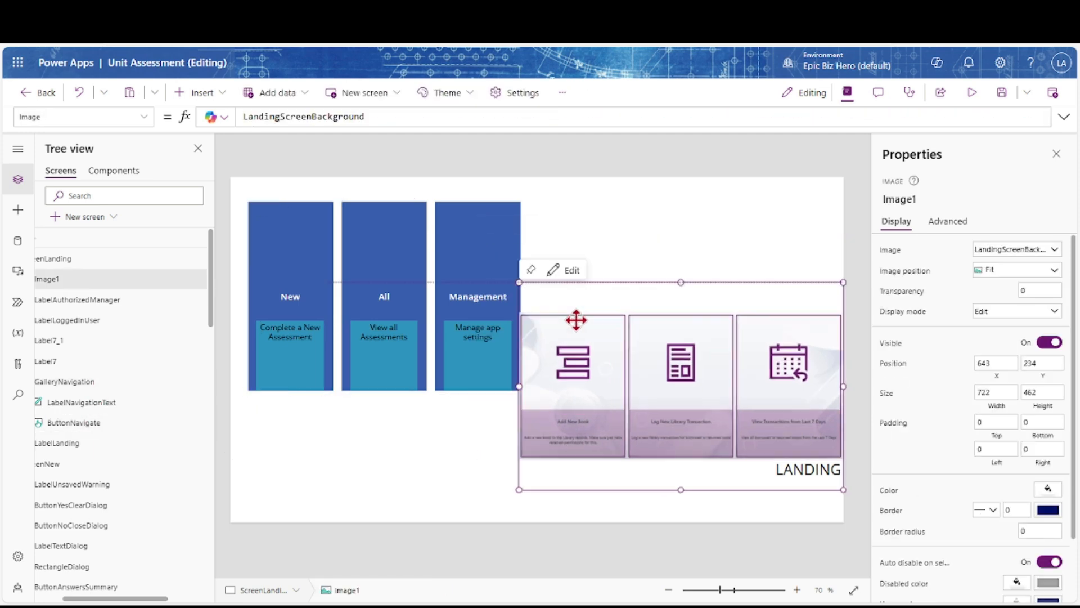
pyautogui.click(73, 382)
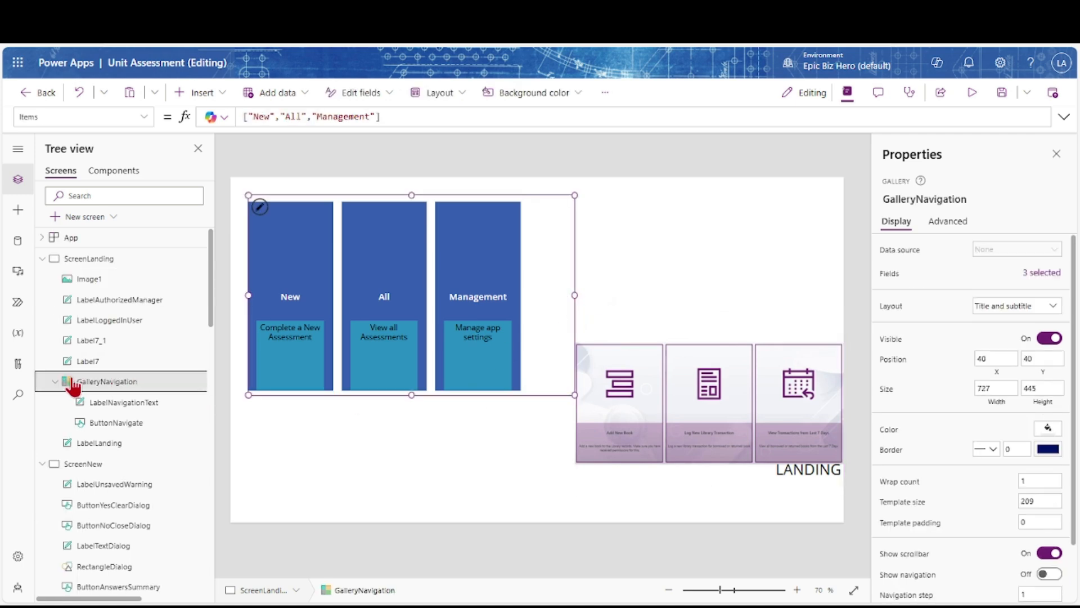
pyautogui.click(98, 427)
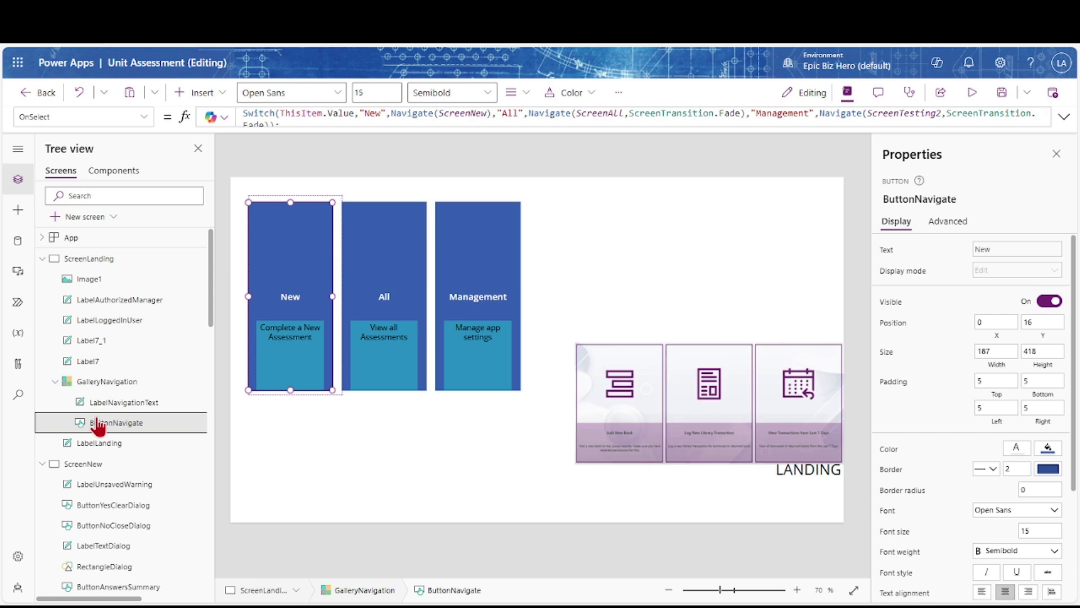
pyautogui.moveTo(98, 427); pyautogui.dragTo(95, 403)
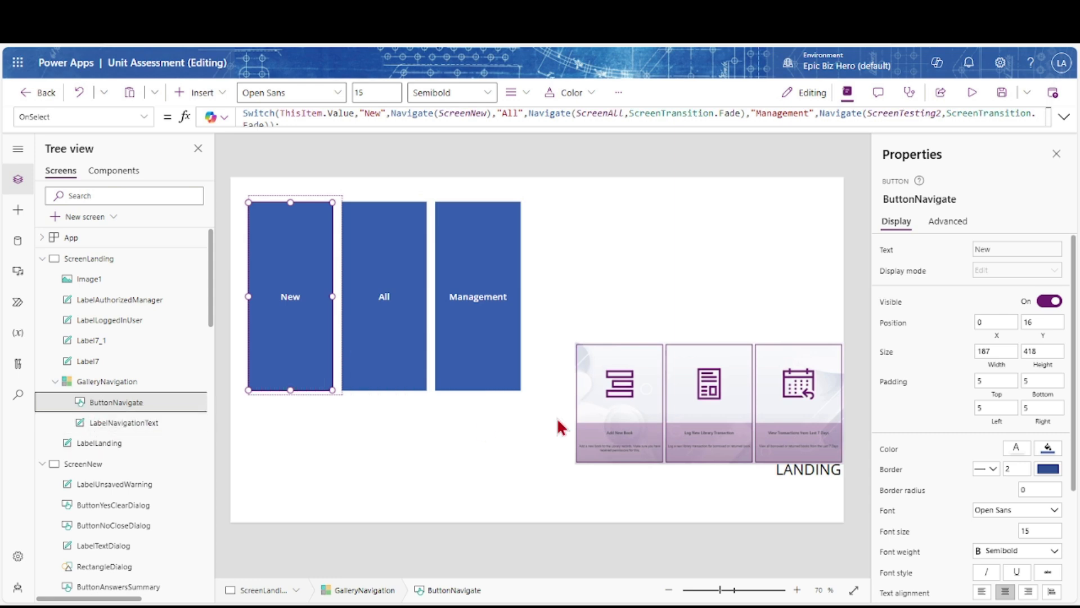
# Give the navigation button a transparent fill and navy text colour
pyautogui.click(1048, 449)
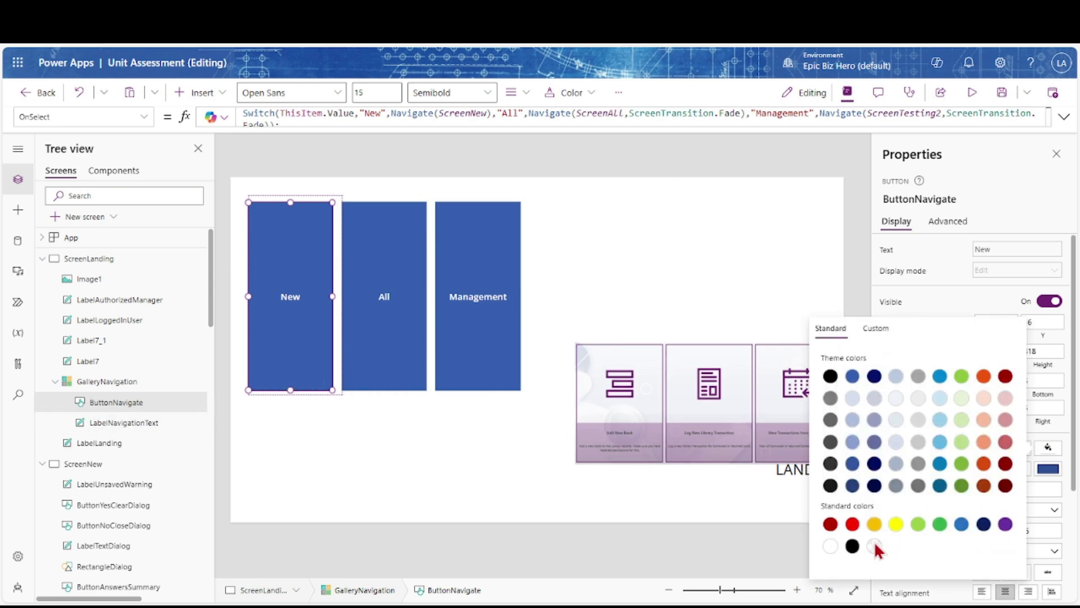
pyautogui.click(875, 547)
pyautogui.click(952, 293)
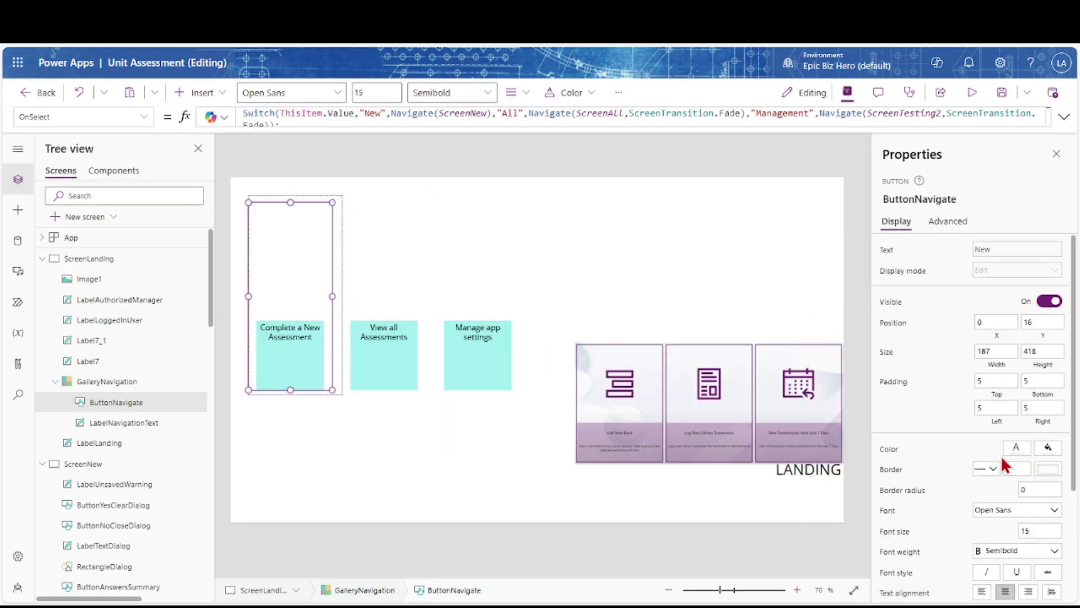
pyautogui.click(1015, 448)
pyautogui.click(953, 529)
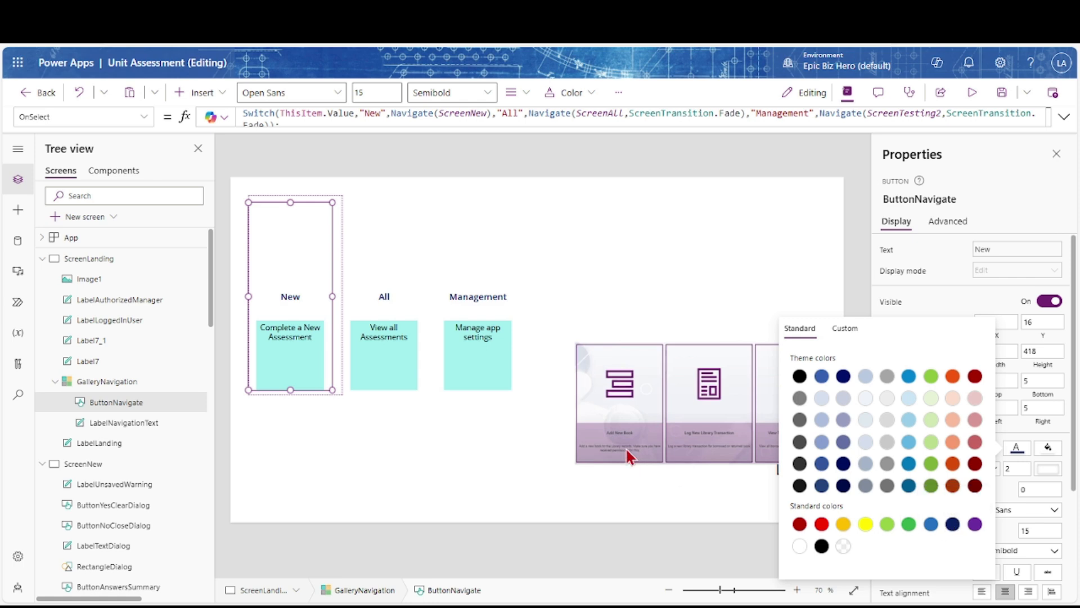
pyautogui.click(140, 119)
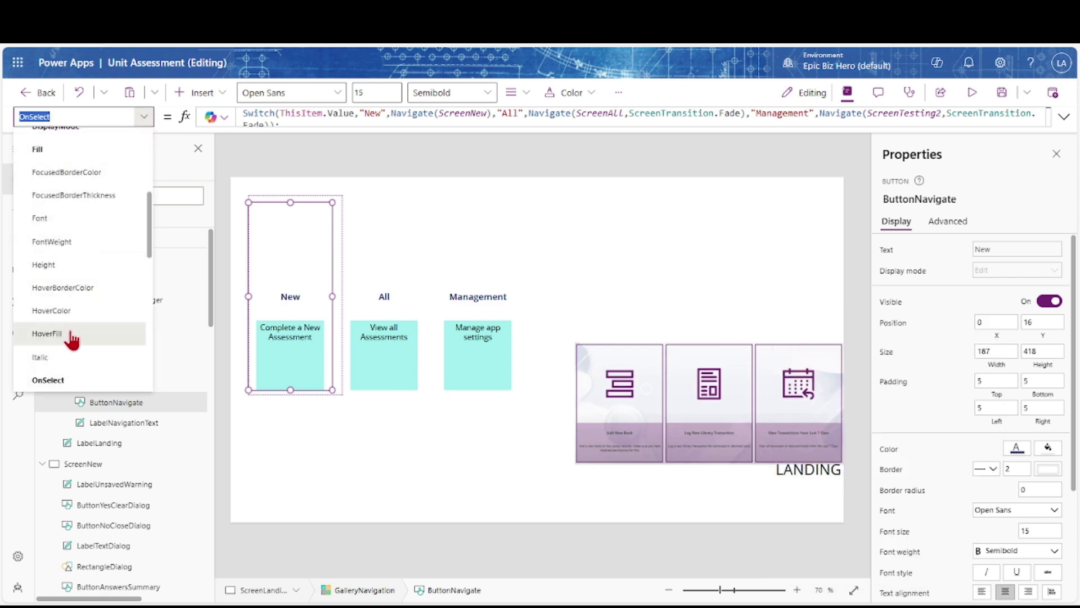
# Set the navigation button's HoverFill and PressedFill to Color.Transparent
pyautogui.click(72, 336)
pyautogui.click(453, 116)
pyautogui.hotkey('ctrl', 'a')
pyautogui.write('Col')
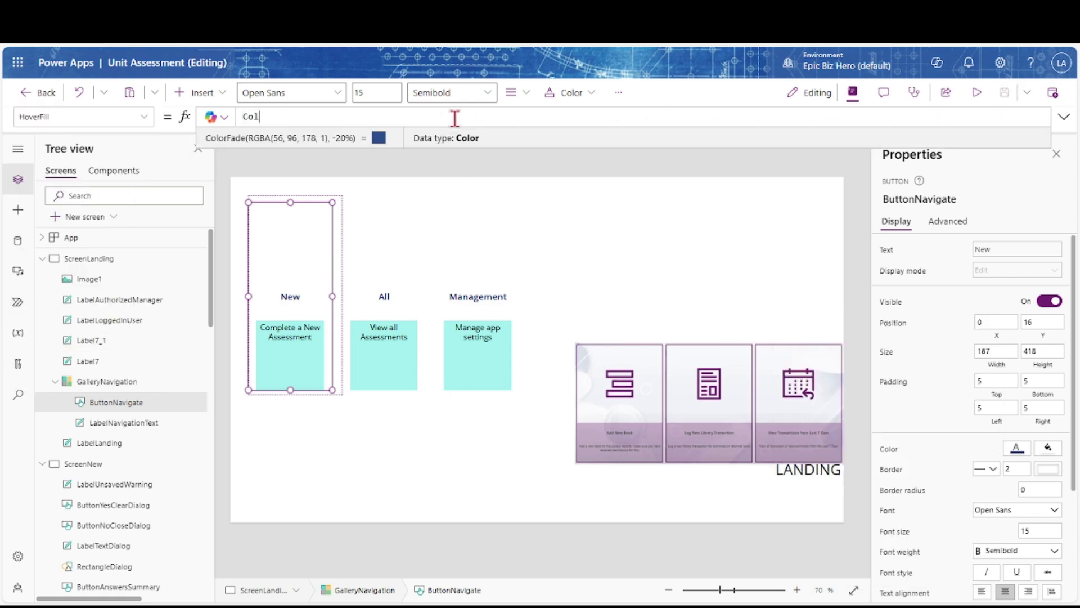
pyautogui.write('or.Transparent')
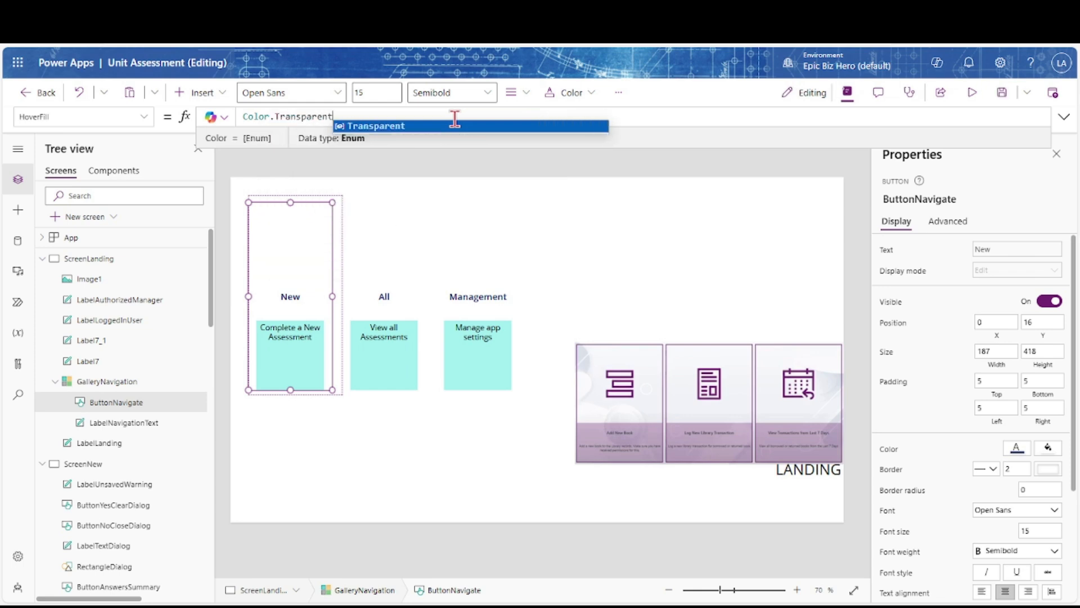
pyautogui.click(143, 117)
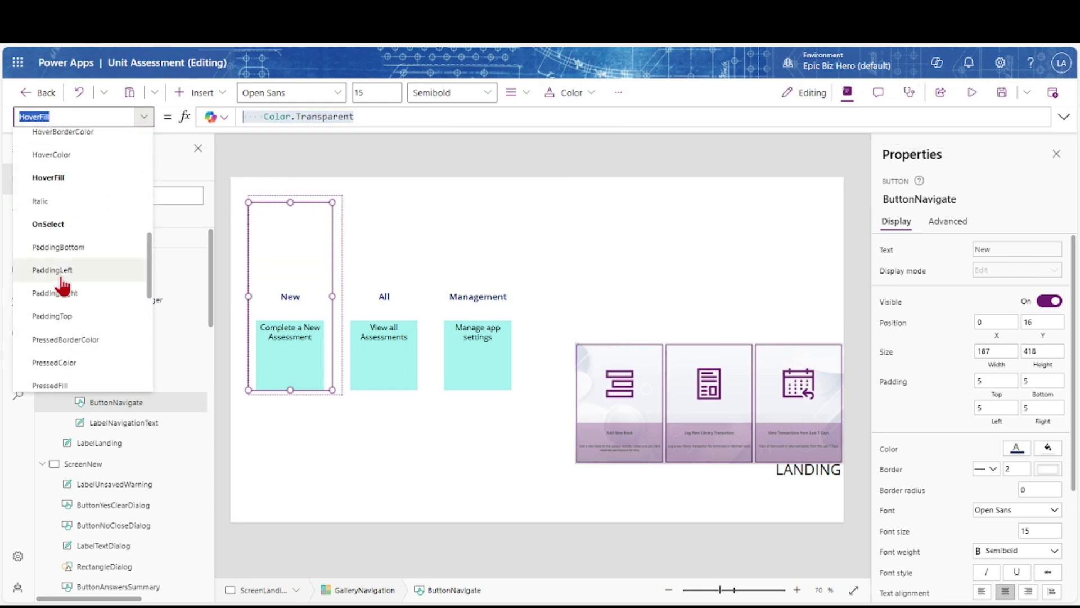
pyautogui.click(57, 385)
pyautogui.click(326, 116)
pyautogui.hotkey('ctrl', 'a')
pyautogui.write('Color.Transparent')
# Set the button's HoverColor to Color.Red and check the red hover text in preview
pyautogui.click(141, 122)
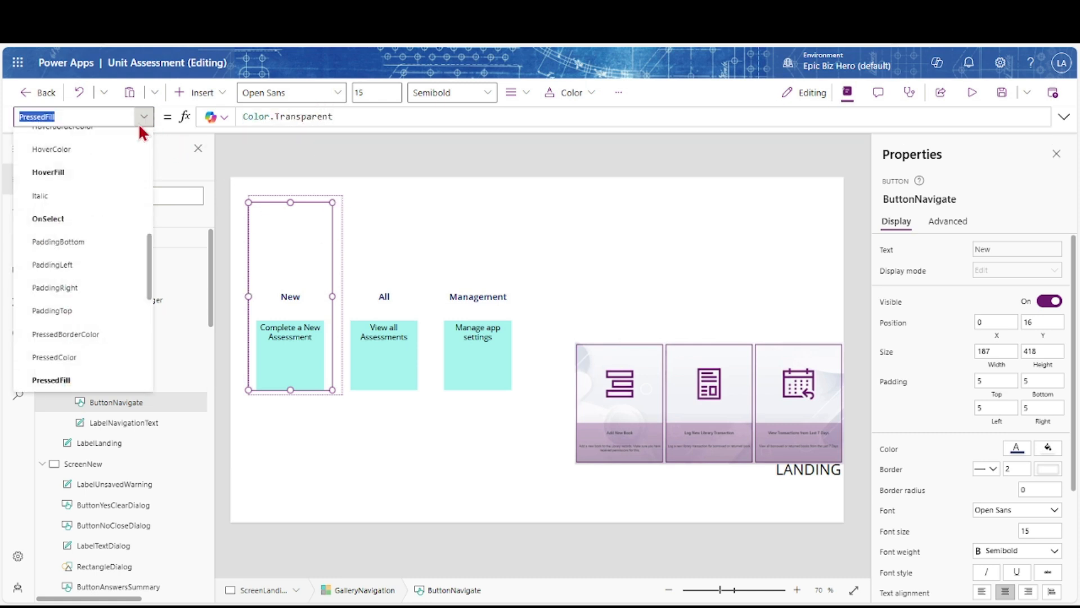
pyautogui.scroll(-1, 92, 265)
pyautogui.scroll(4, 84, 242)
pyautogui.click(52, 218)
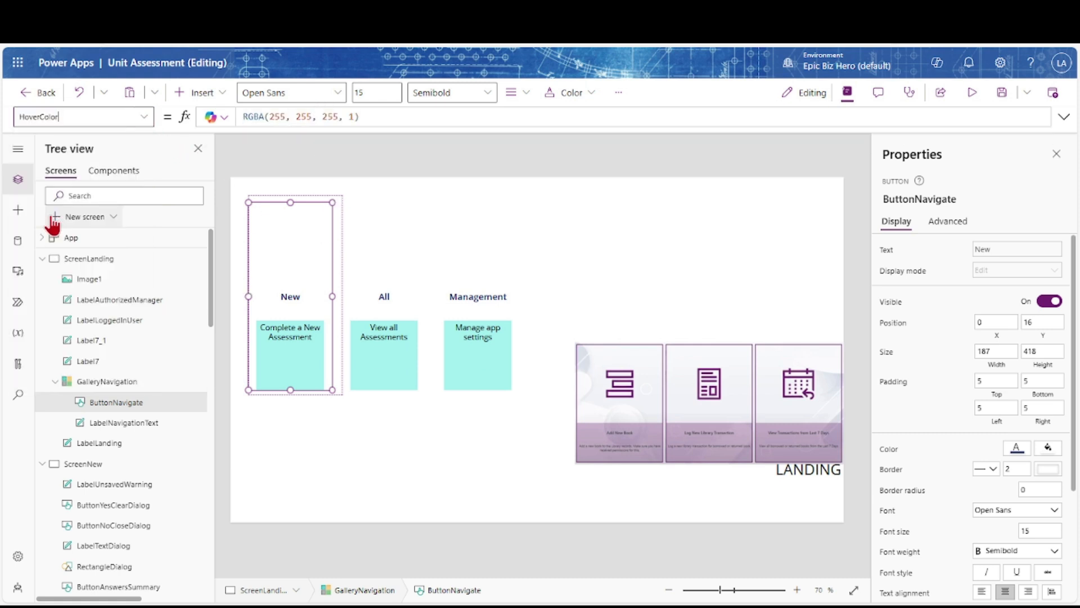
pyautogui.click(364, 115)
pyautogui.hotkey('ctrl', 'a')
pyautogui.write('Color')
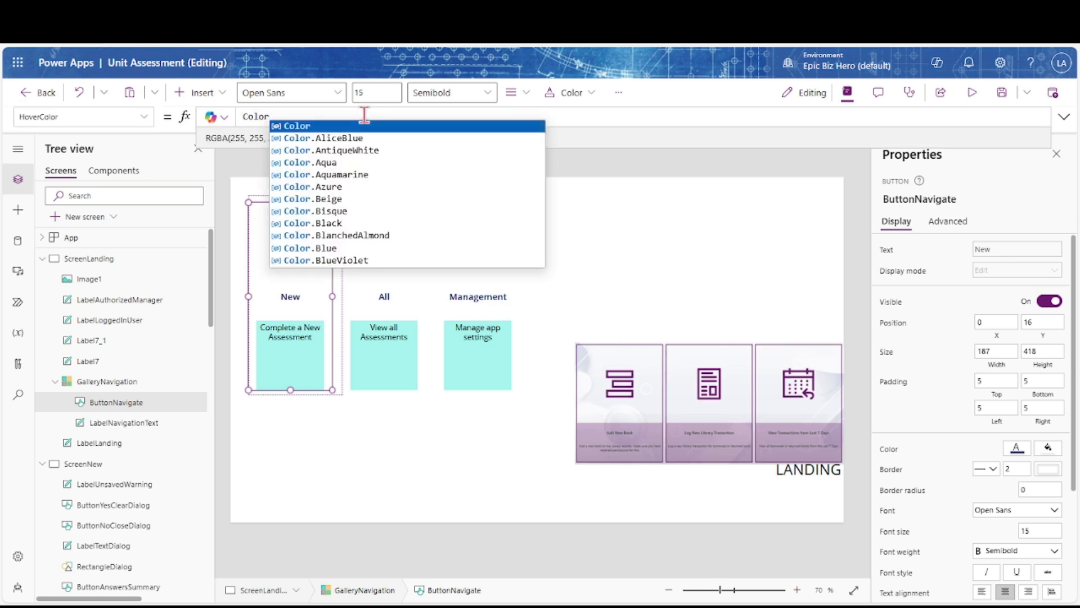
pyautogui.write('.Red')
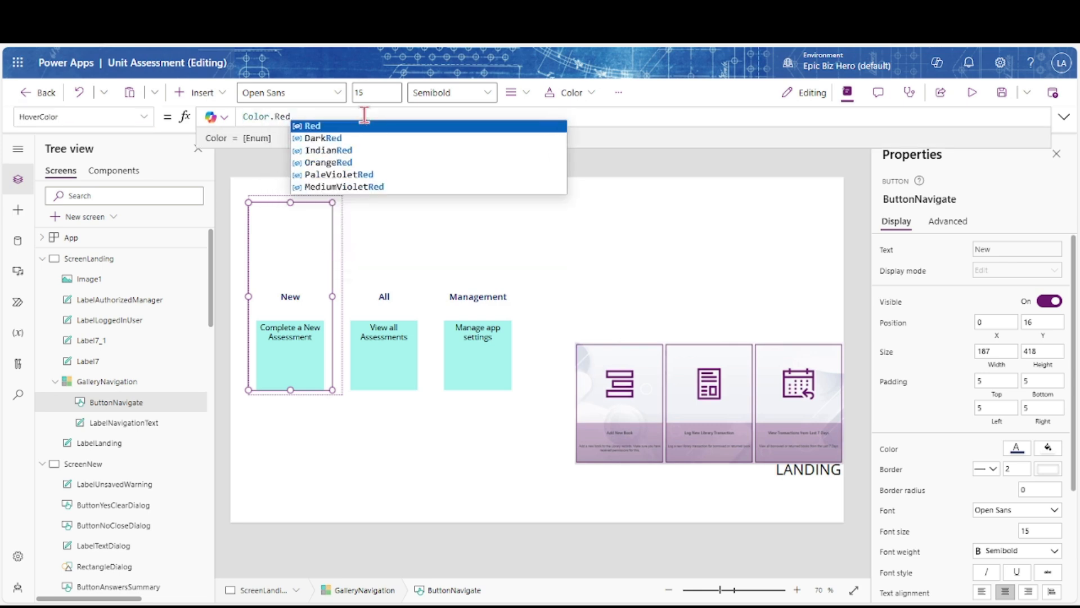
pyautogui.click(972, 95)
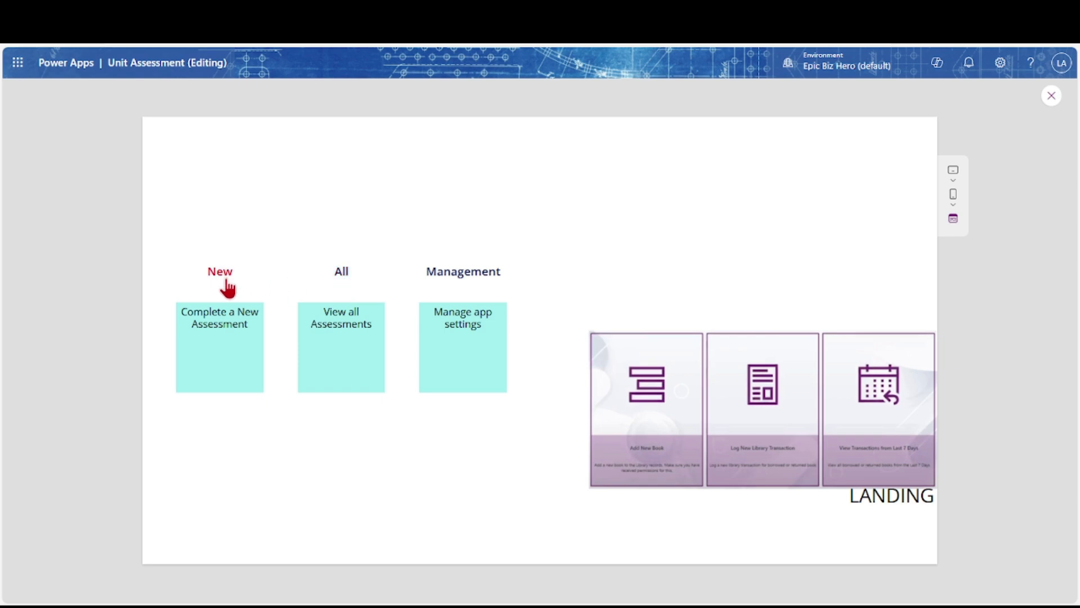
pyautogui.click(1051, 97)
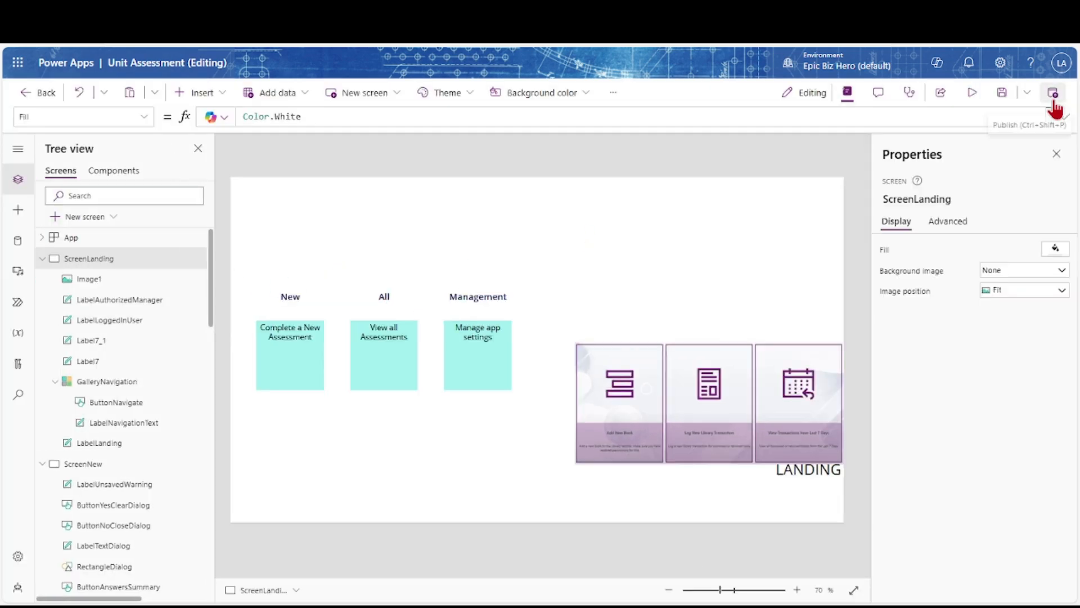
pyautogui.click(288, 306)
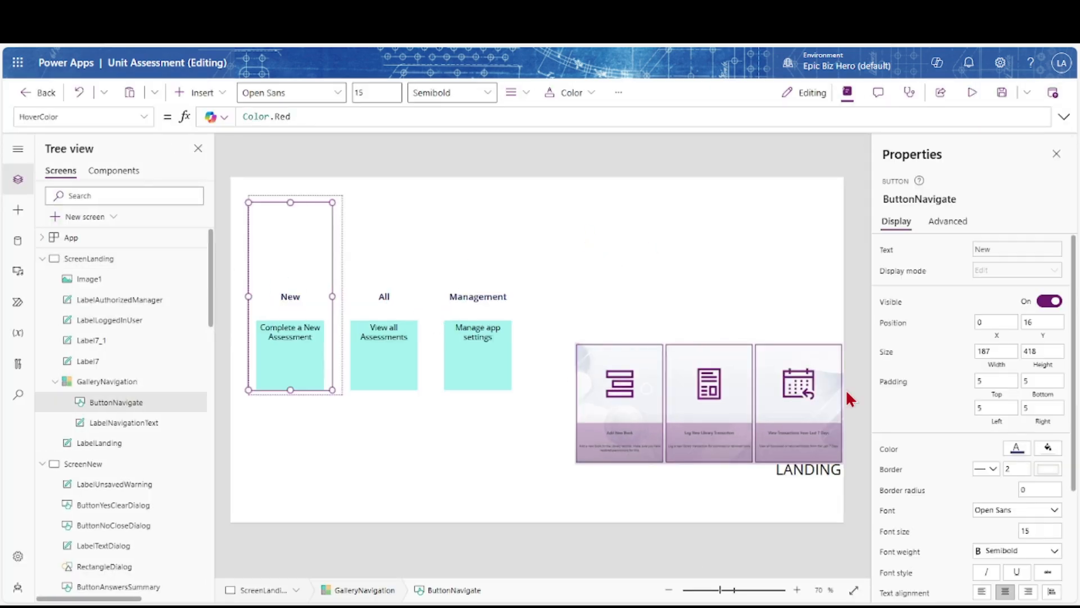
# Set the navigation button's BorderColor formula to Color.Blue
pyautogui.click(1048, 470)
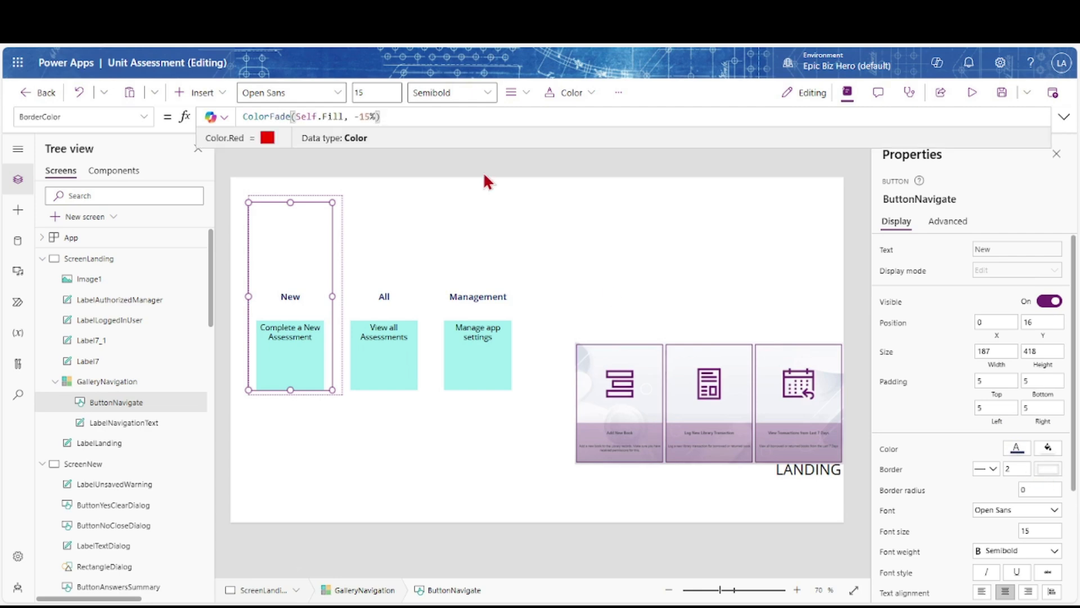
pyautogui.tripleClick(395, 117)
pyautogui.write('Color.Blue')
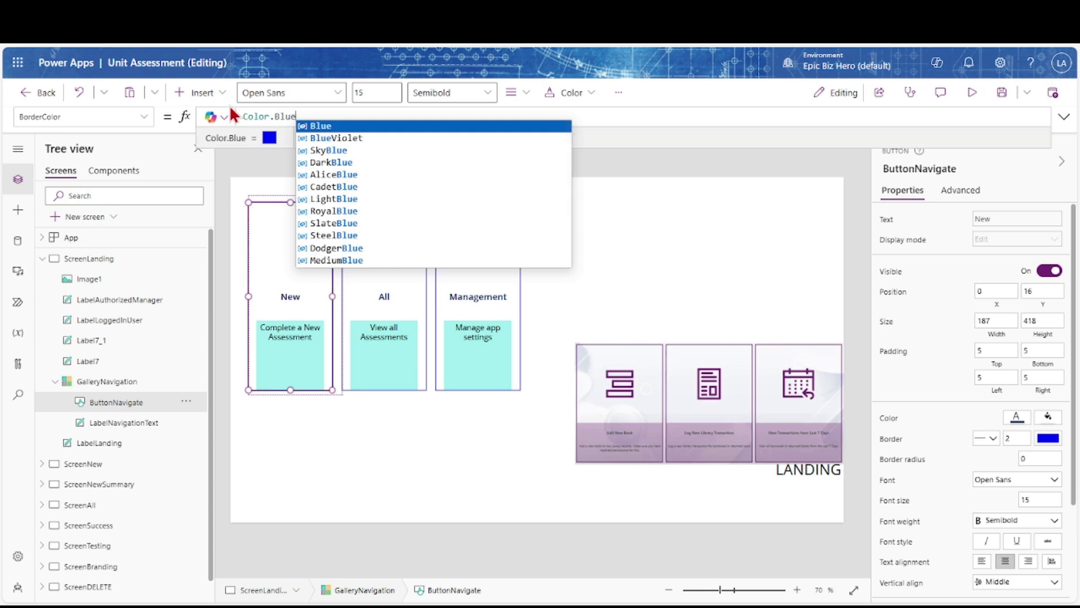
pyautogui.click(605, 161)
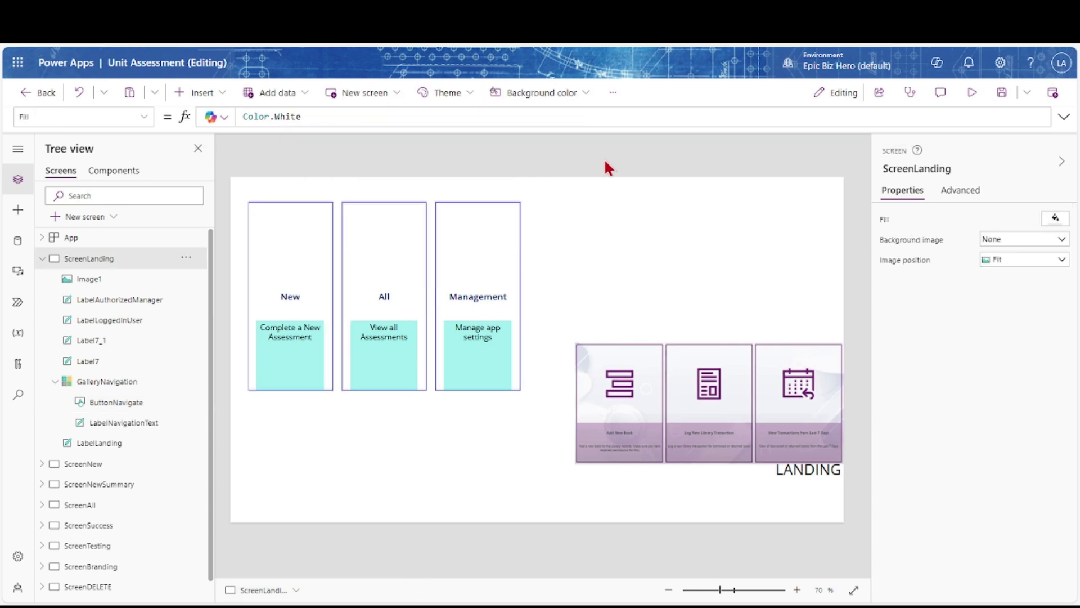
pyautogui.click(308, 265)
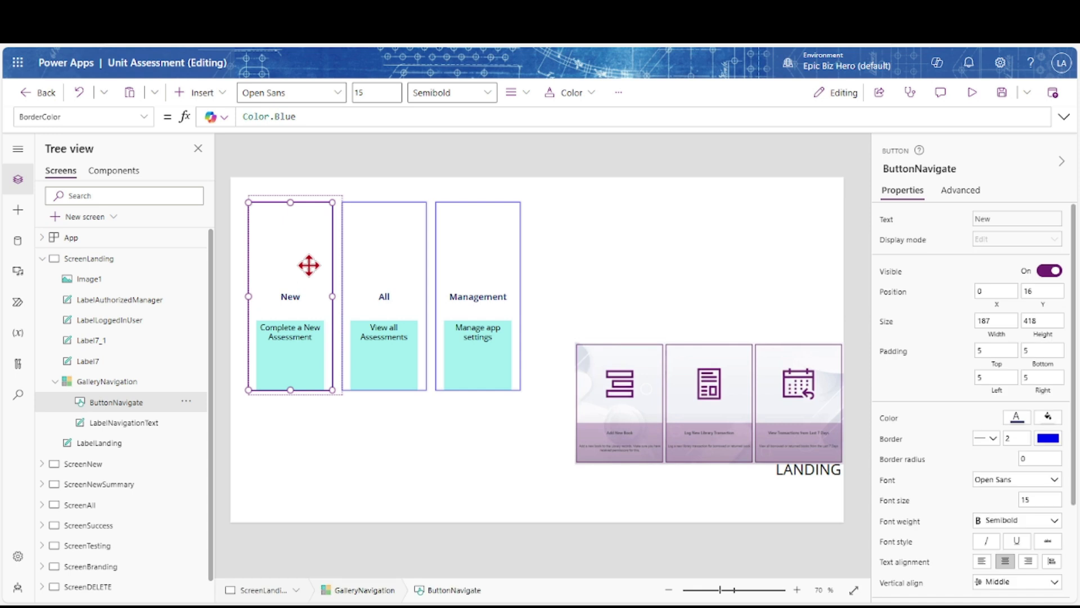
# Align ButtonNavigate and LabelNavigationText on their common centre
pyautogui.keyDown('ctrl'); pyautogui.click(124, 422); pyautogui.keyUp('ctrl')
pyautogui.click(398, 92)
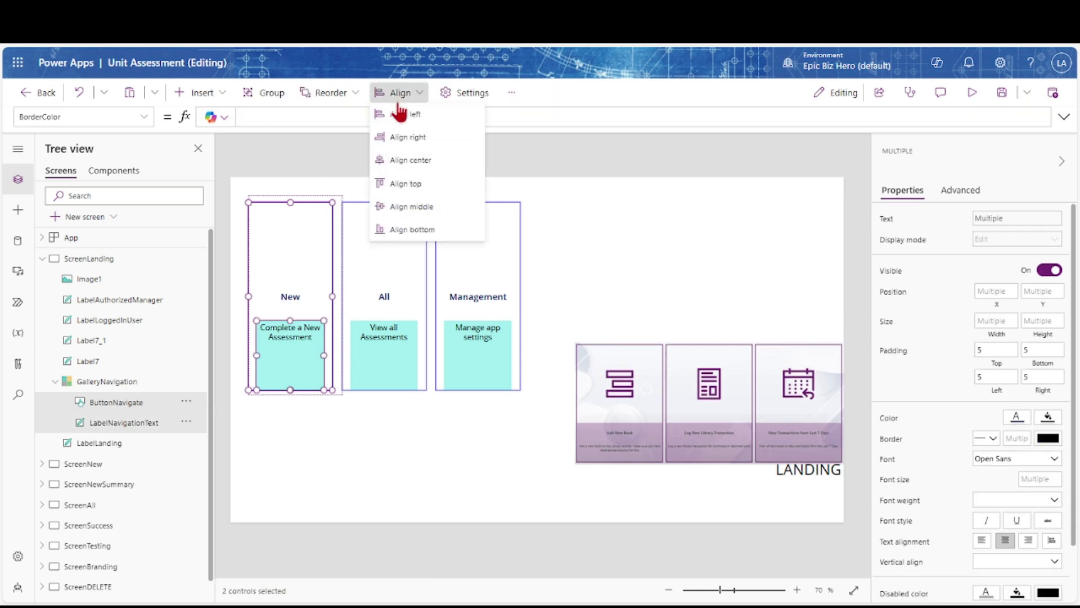
pyautogui.click(405, 162)
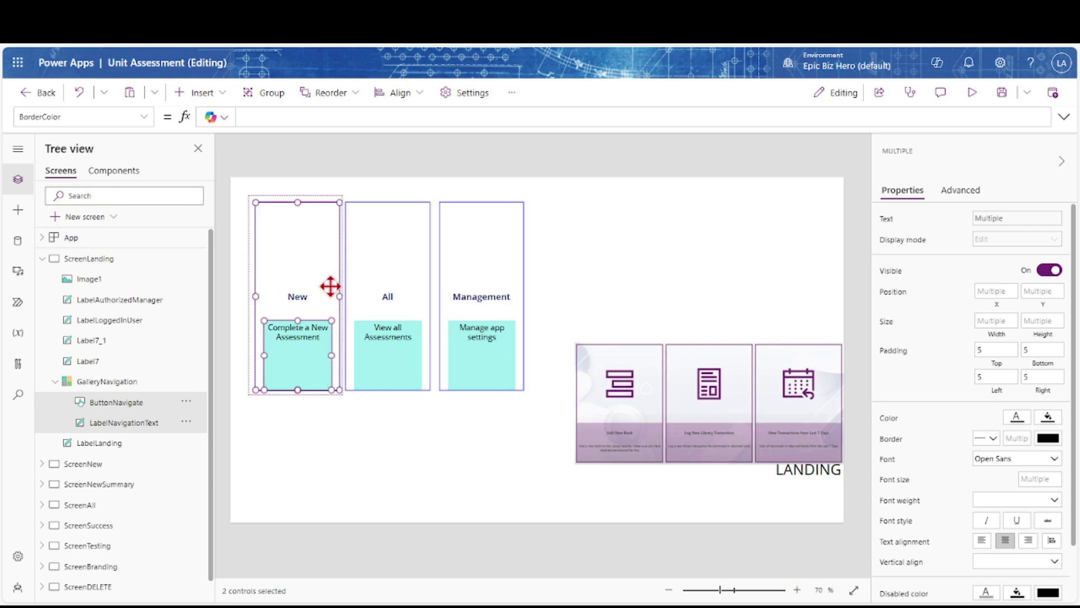
# Insert an image into the gallery card, pick its picture source, and rename it ImageNavIcon
pyautogui.click(214, 95)
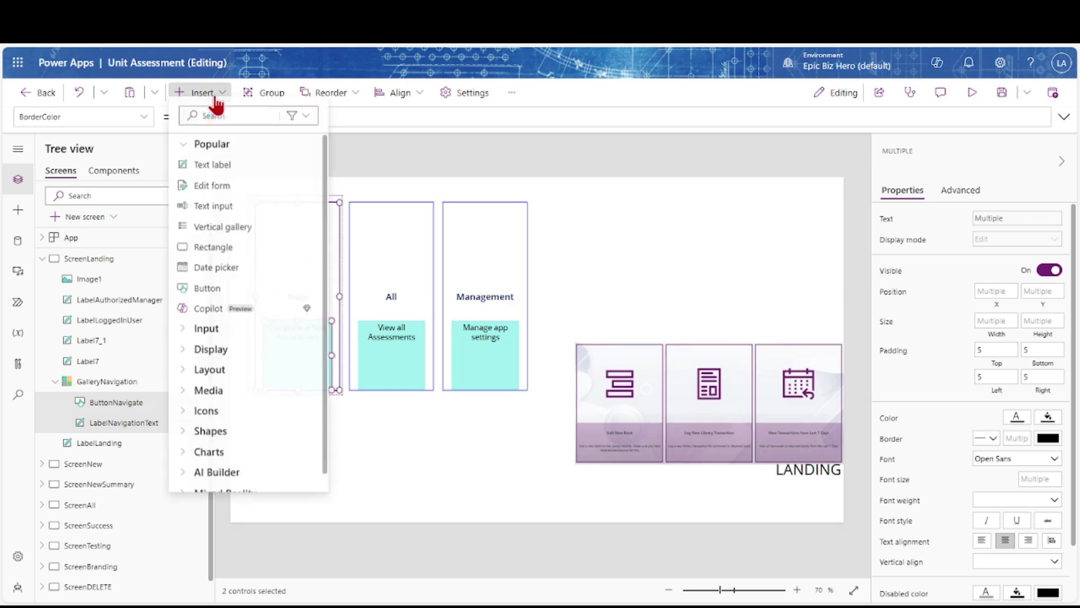
pyautogui.click(204, 398)
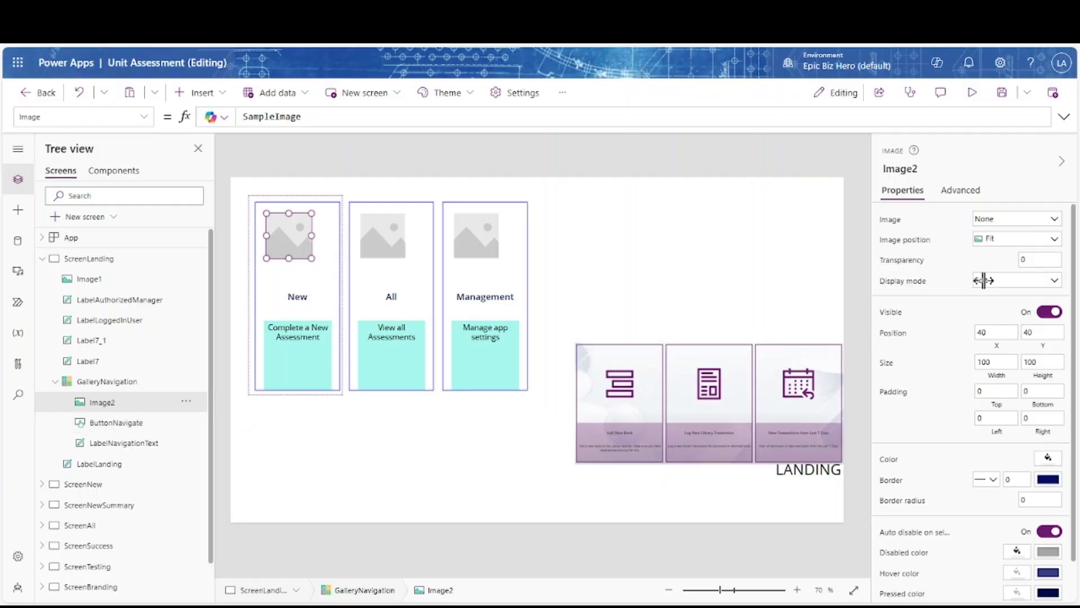
pyautogui.click(1054, 222)
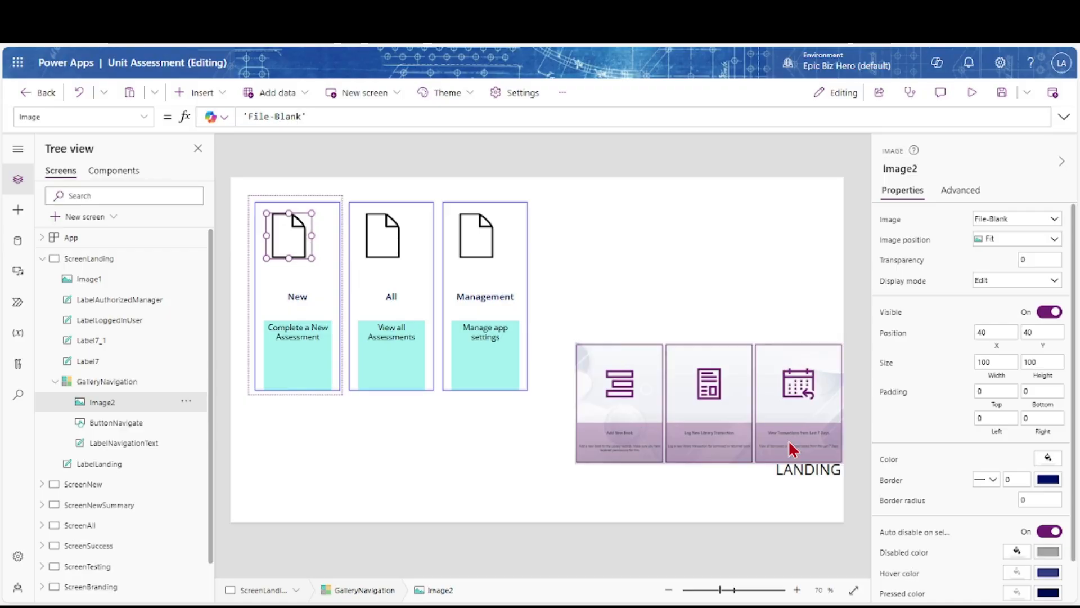
pyautogui.doubleClick(129, 402)
pyautogui.click(128, 403)
pyautogui.write('NavIcon')
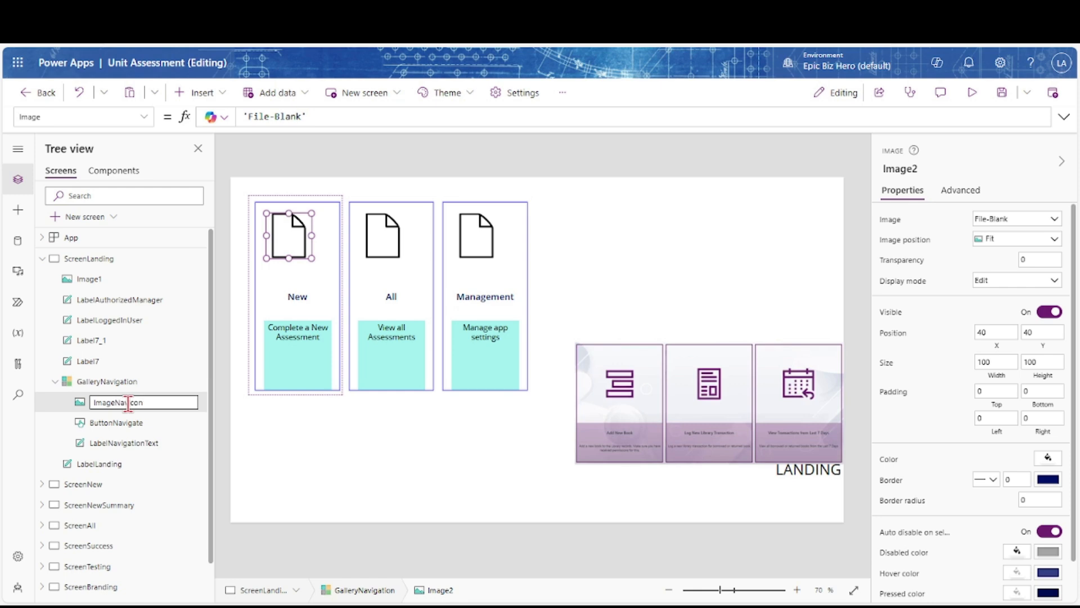
pyautogui.press('Return')
# Centre ImageNavIcon, ButtonNavigate and LabelNavigationText horizontally within the card
pyautogui.keyDown('shift'); pyautogui.click(109, 444); pyautogui.keyUp('shift')
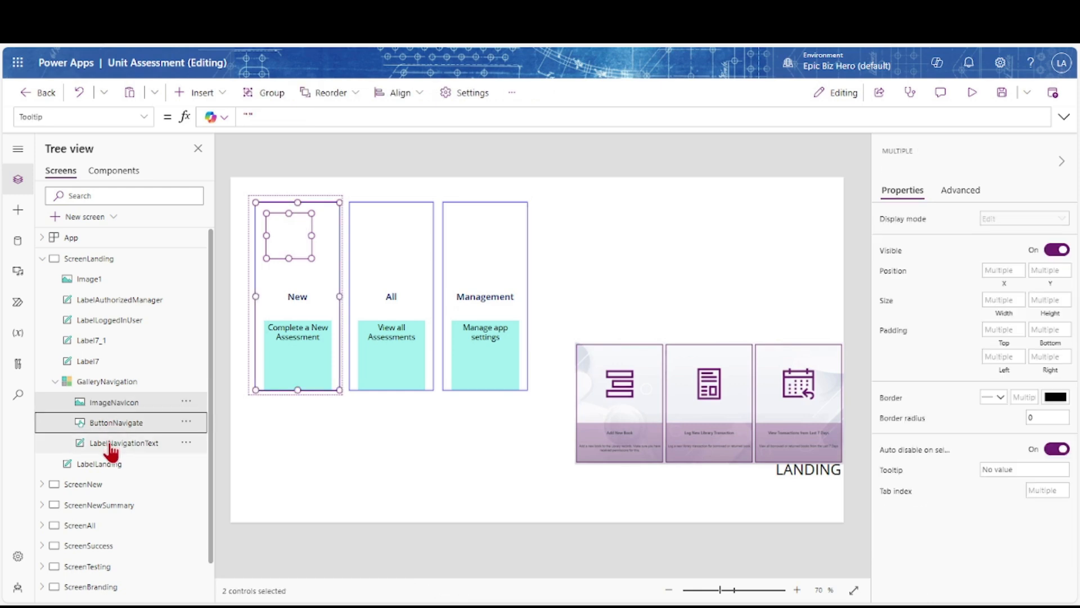
pyautogui.click(398, 93)
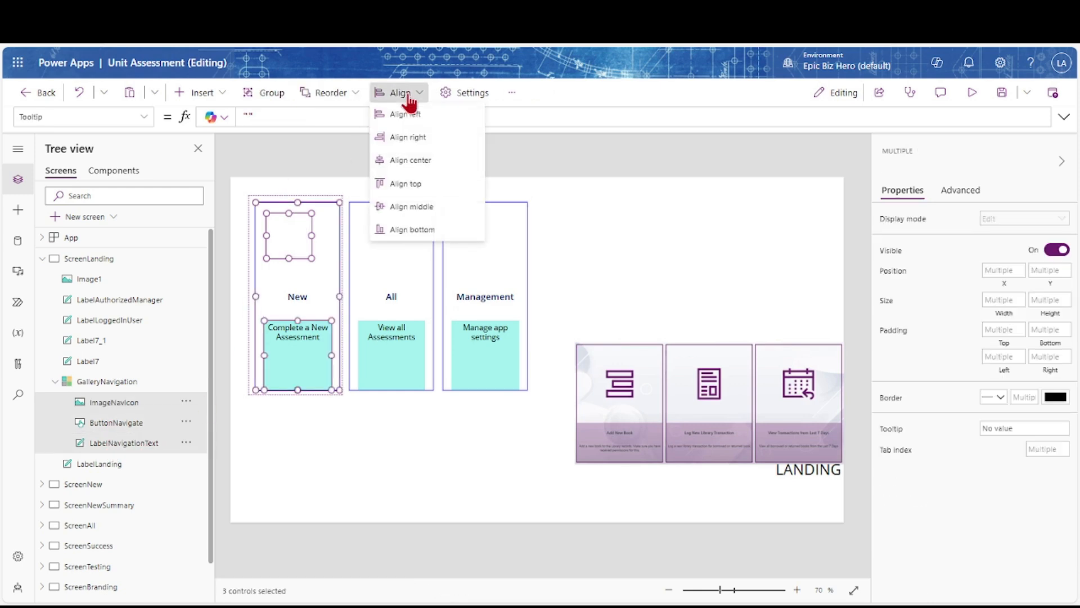
pyautogui.click(402, 164)
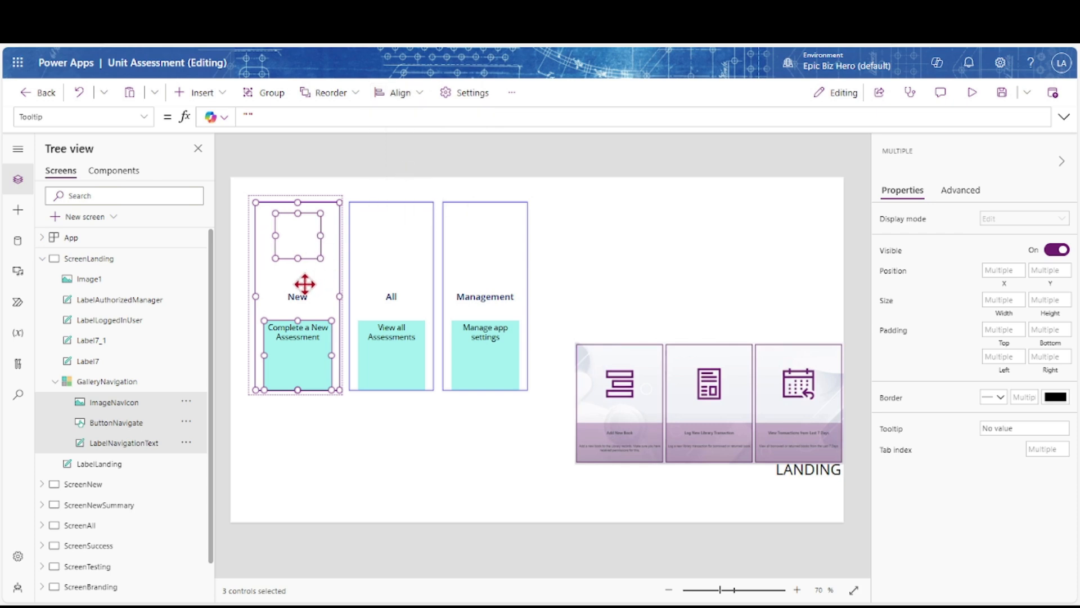
pyautogui.click(93, 407)
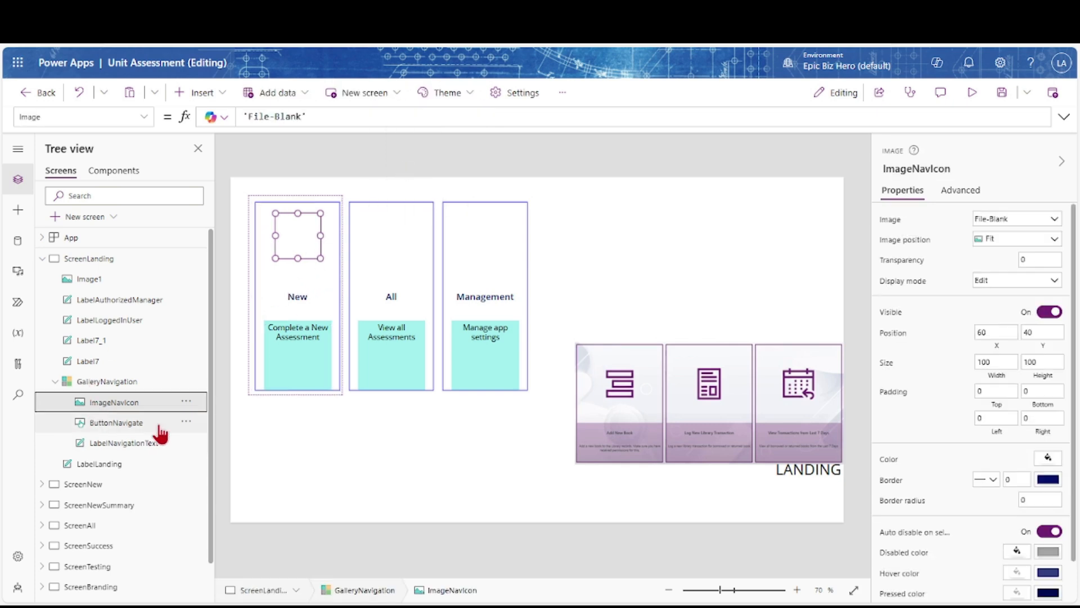
pyautogui.click(252, 136)
# Insert a new image on the landing screen and set its picture from CheckMark to Certificate-RedRibbon
pyautogui.click(202, 93)
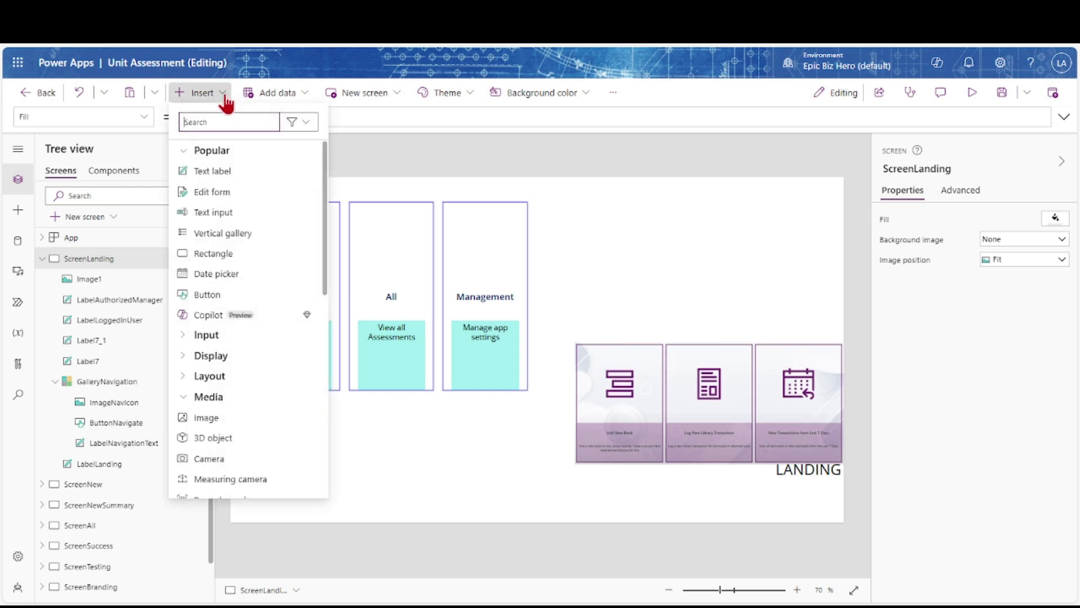
pyautogui.click(206, 418)
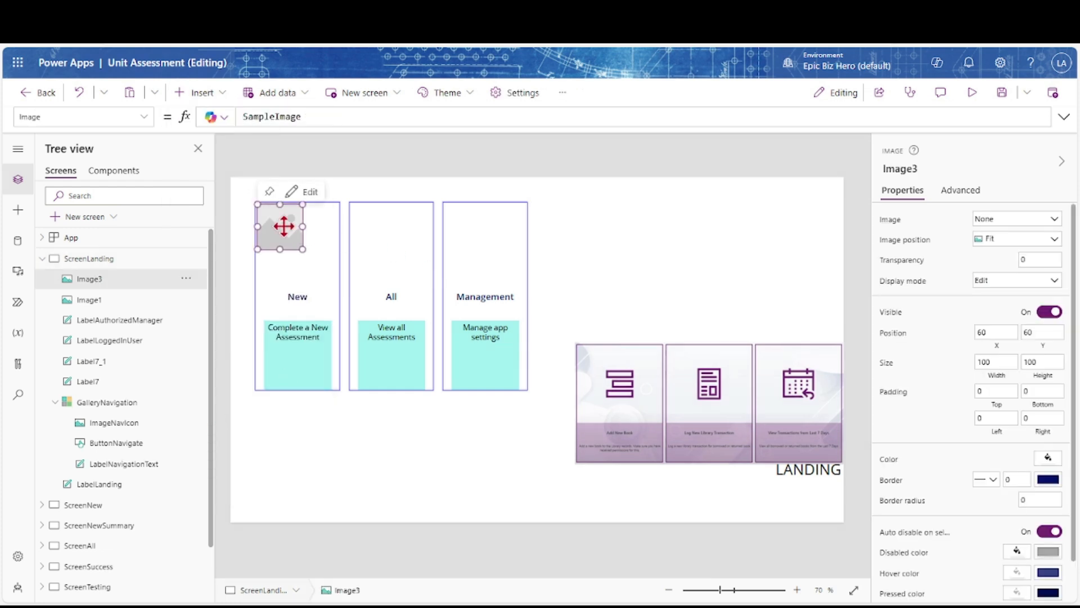
pyautogui.click(1054, 220)
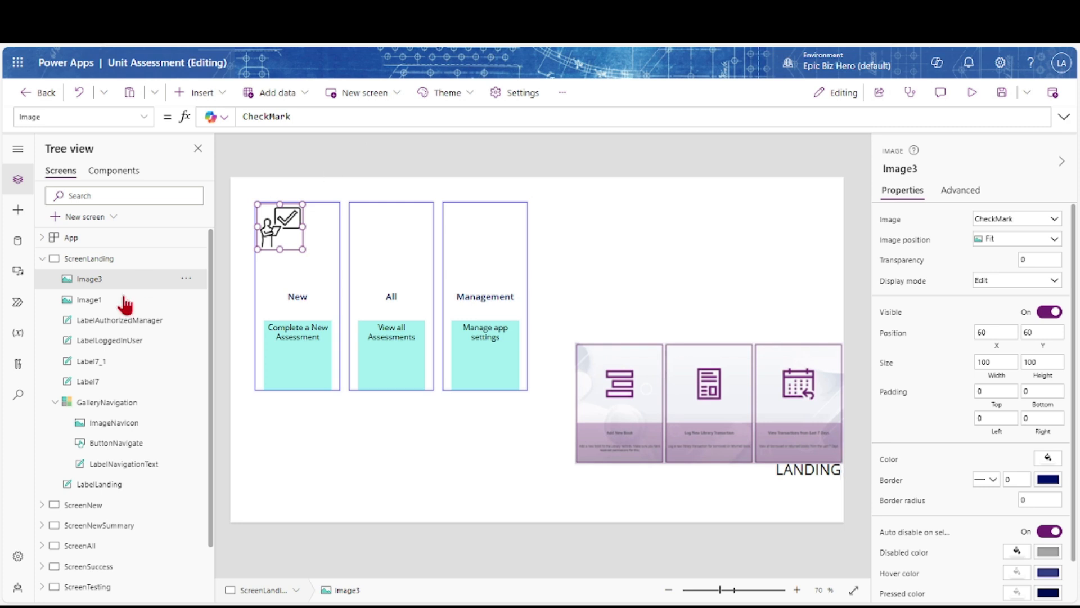
pyautogui.click(83, 526)
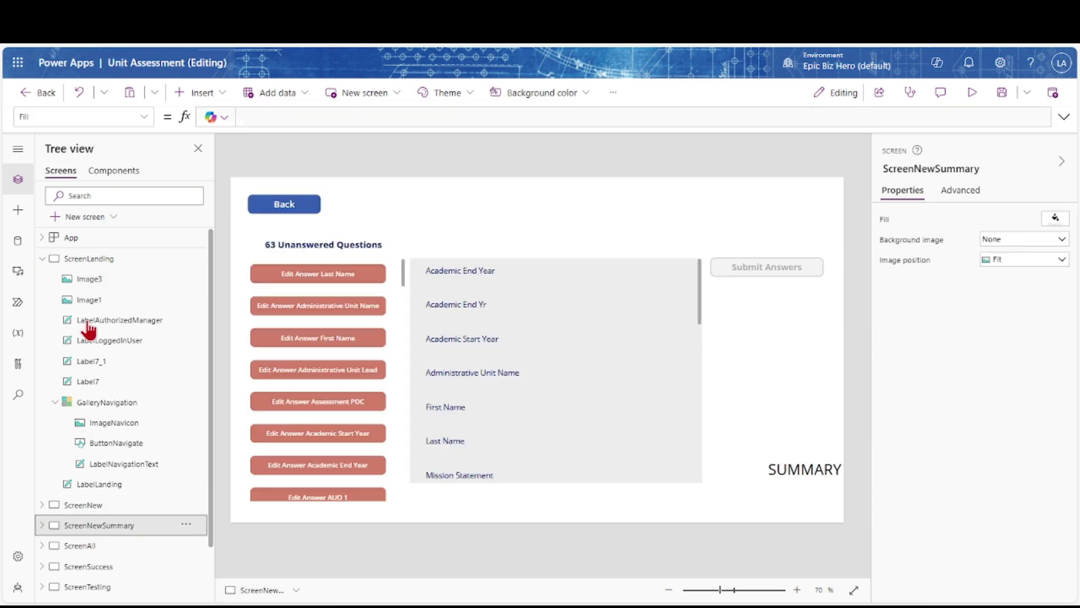
pyautogui.click(90, 260)
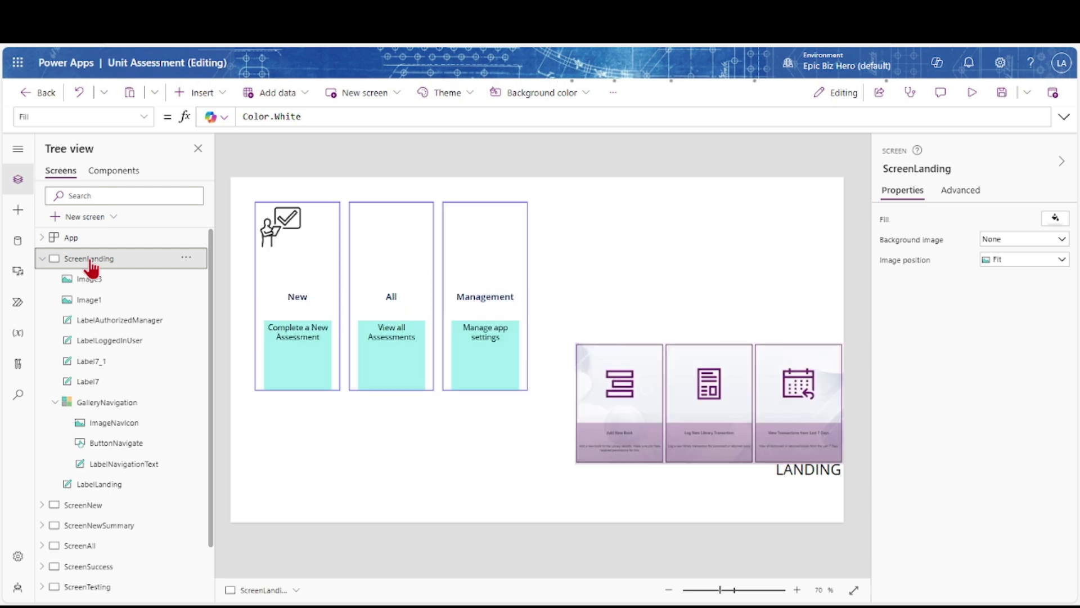
pyautogui.click(276, 230)
pyautogui.click(1053, 219)
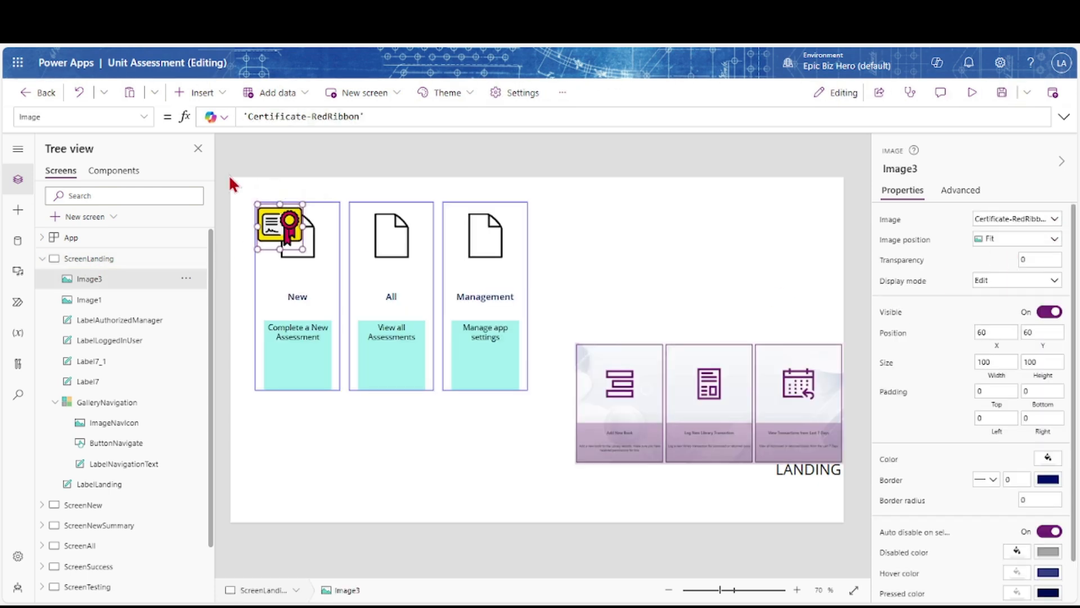
pyautogui.click(315, 253)
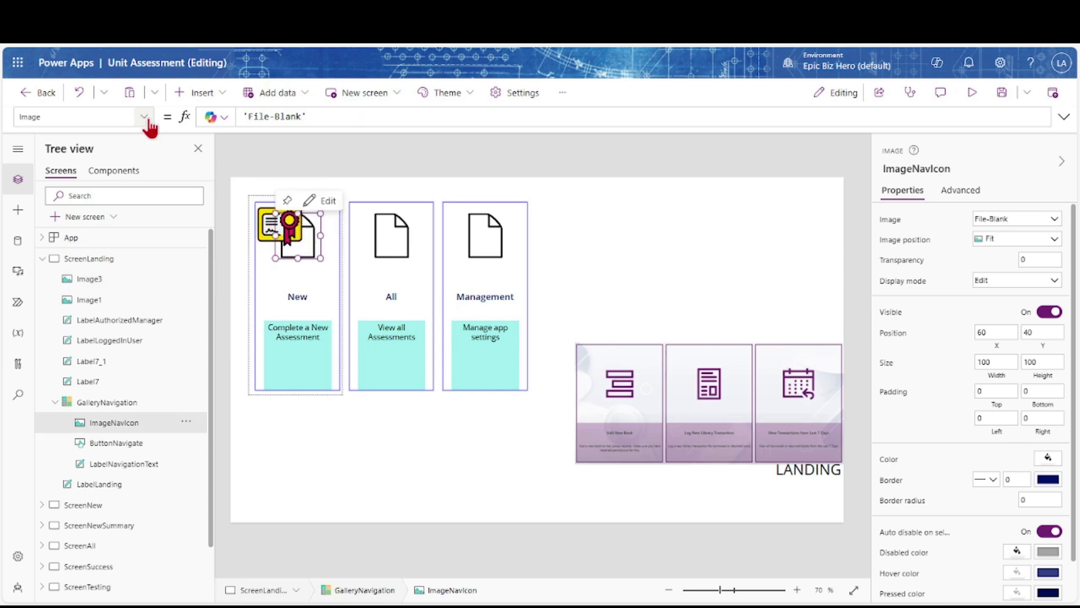
# Copy the description label's Switch formula and open ImageNavIcon's Image formula
pyautogui.click(118, 467)
pyautogui.click(881, 222)
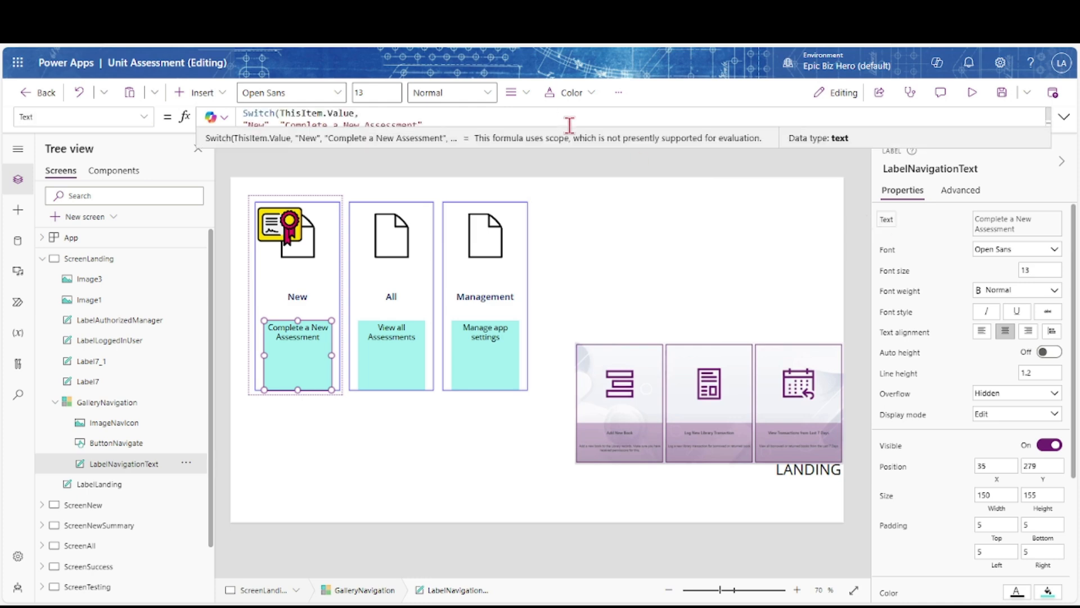
pyautogui.click(688, 114)
pyautogui.moveTo(465, 148); pyautogui.dragTo(243, 112)
pyautogui.hotkey('ctrl', 'c')
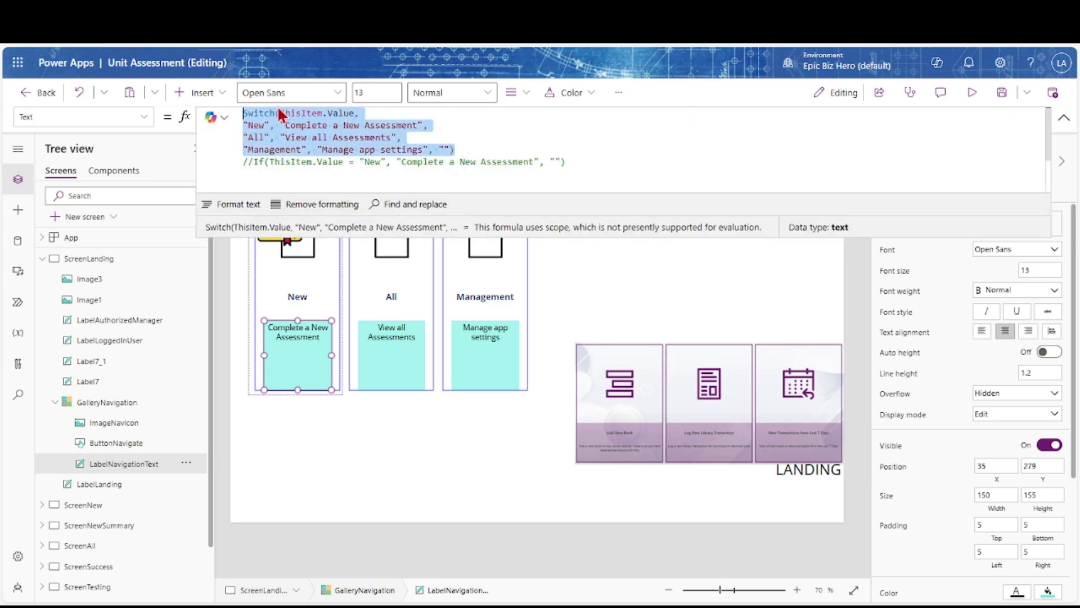
pyautogui.click(134, 427)
pyautogui.click(1063, 118)
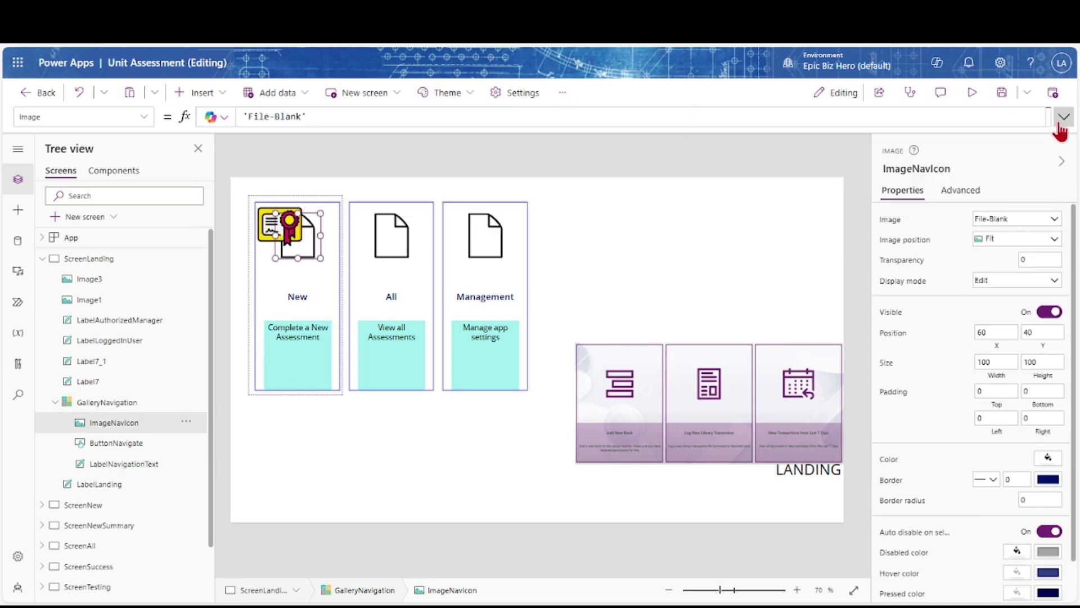
pyautogui.click(271, 231)
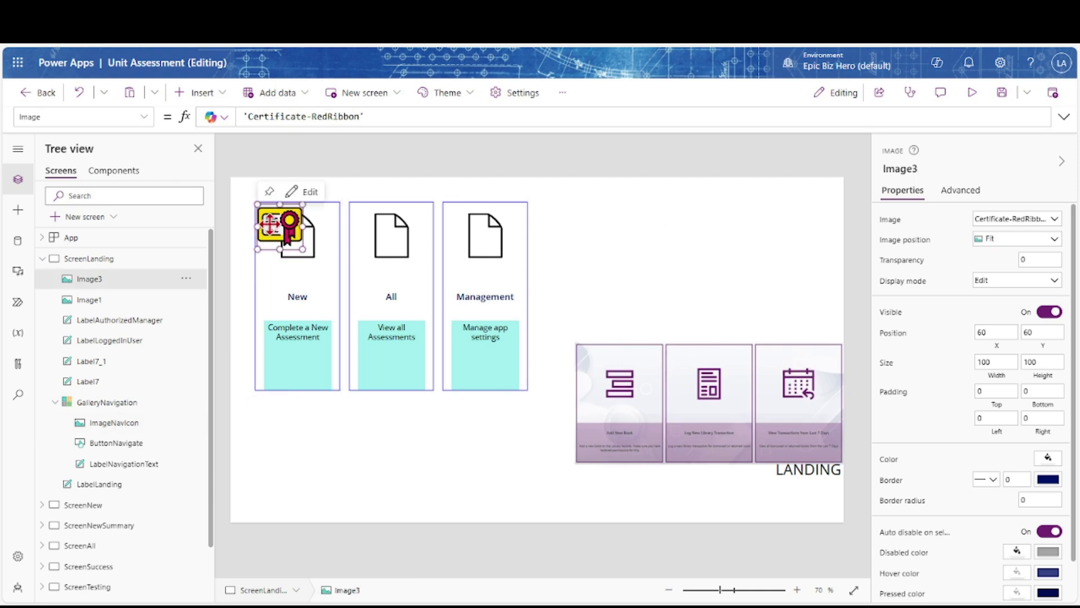
pyautogui.click(314, 259)
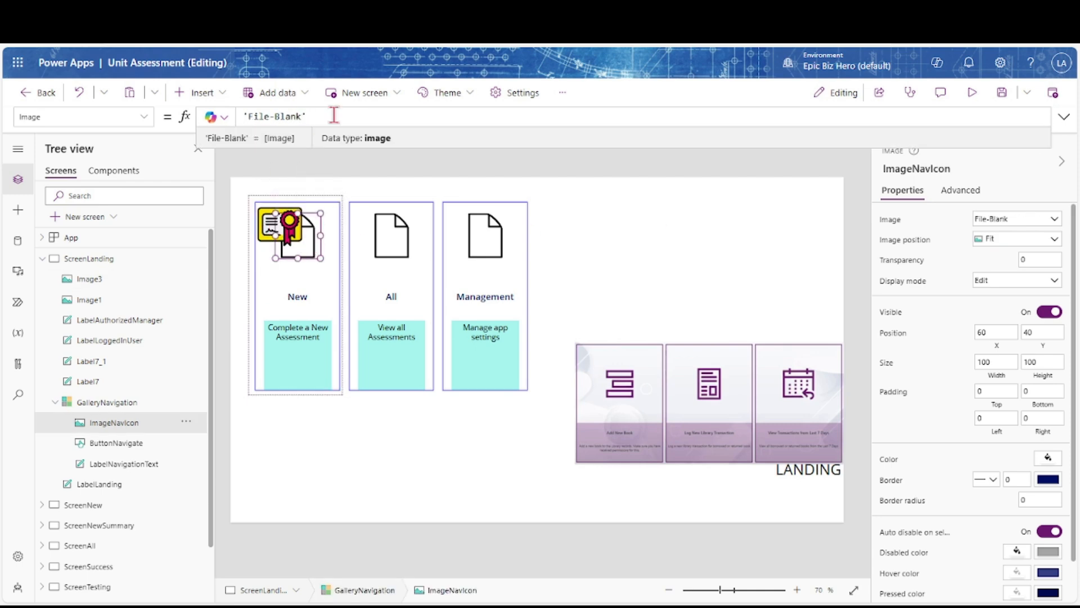
pyautogui.click(1063, 116)
# Paste the Switch formula into ImageNavIcon's Image property and make the New case 'File-Blank'
pyautogui.write('//')
pyautogui.press('Up')
pyautogui.press('Up')
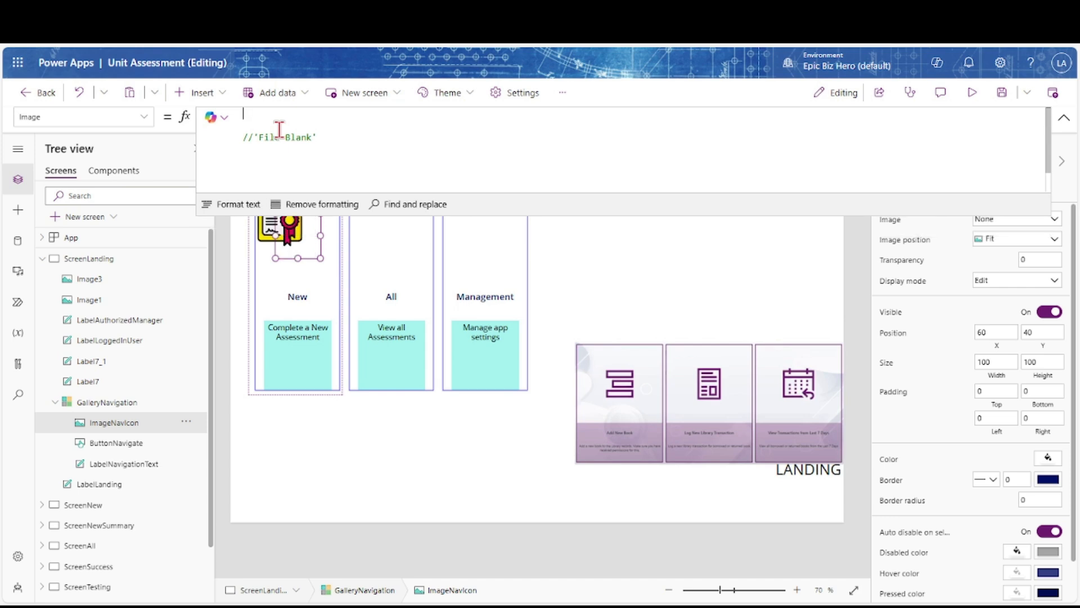
pyautogui.hotkey('ctrl', 'v')
pyautogui.moveTo(286, 125); pyautogui.dragTo(423, 125)
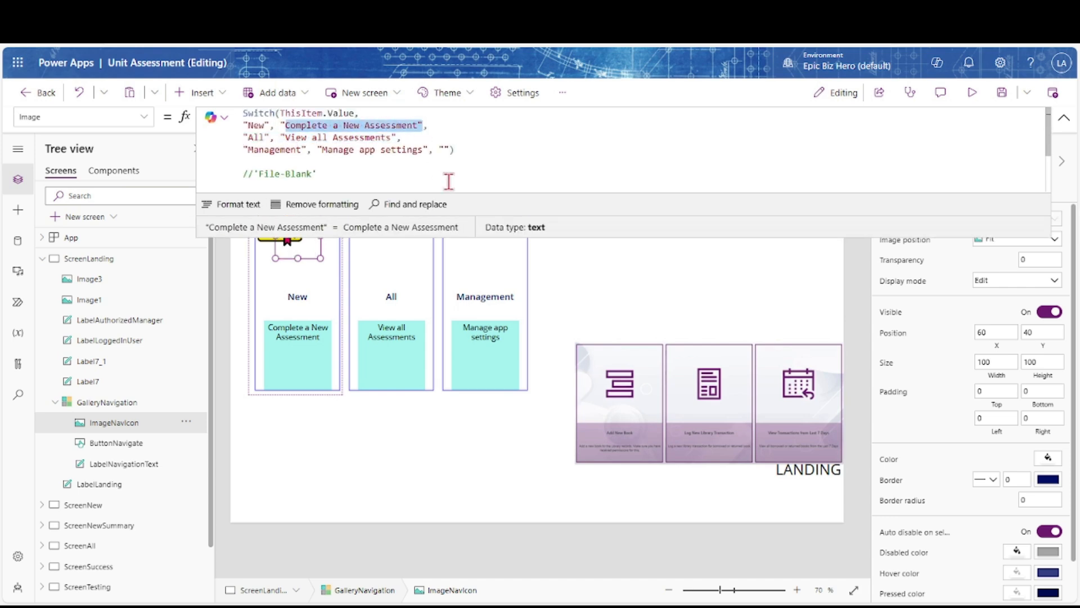
pyautogui.hotkey('ctrl', 'x')
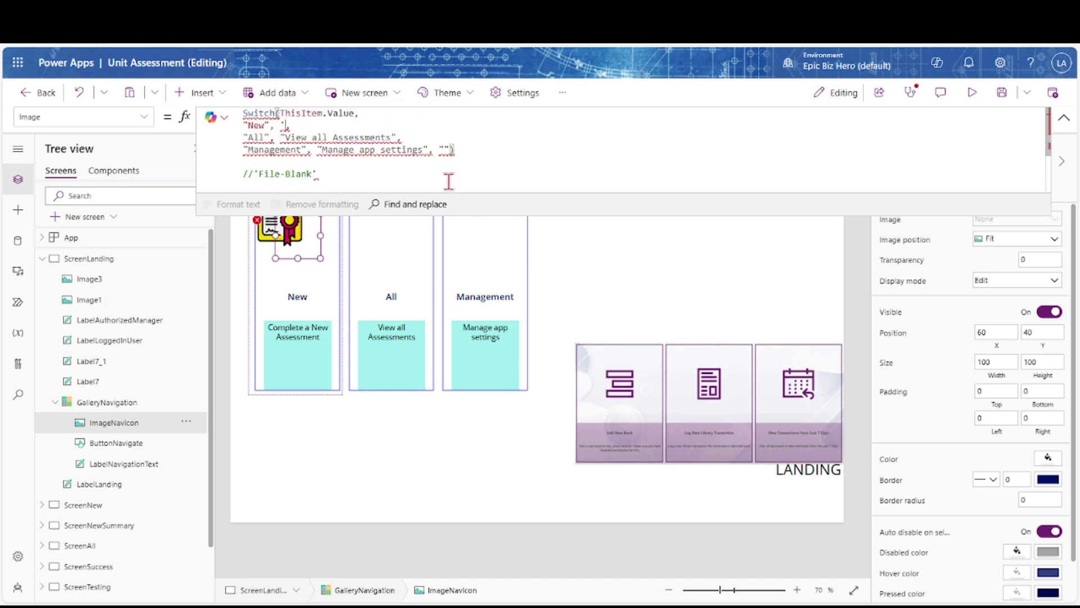
pyautogui.click(18, 272)
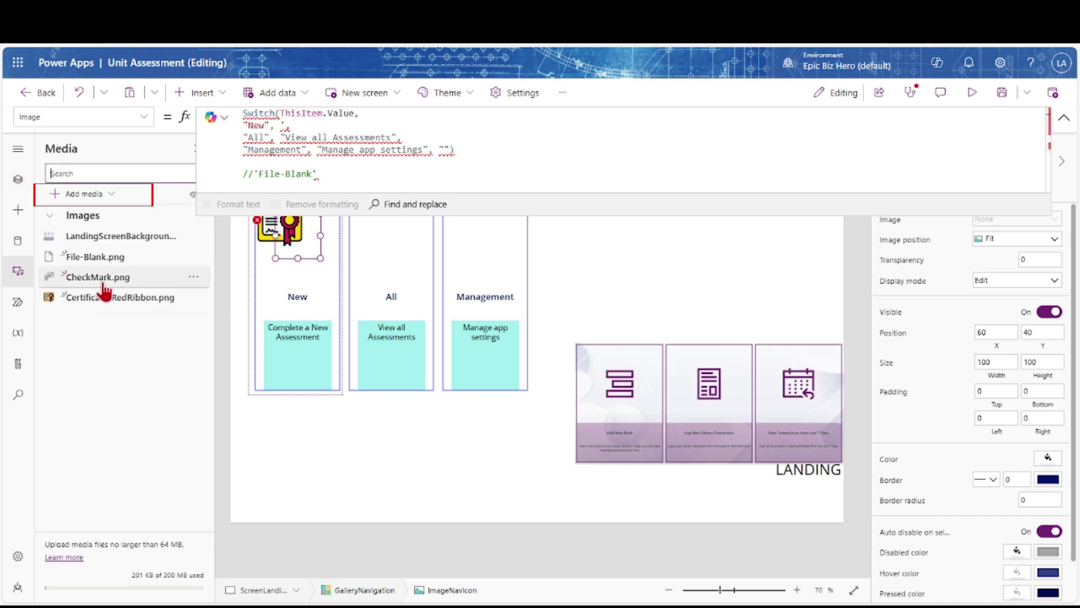
pyautogui.click(283, 125)
pyautogui.write('file')
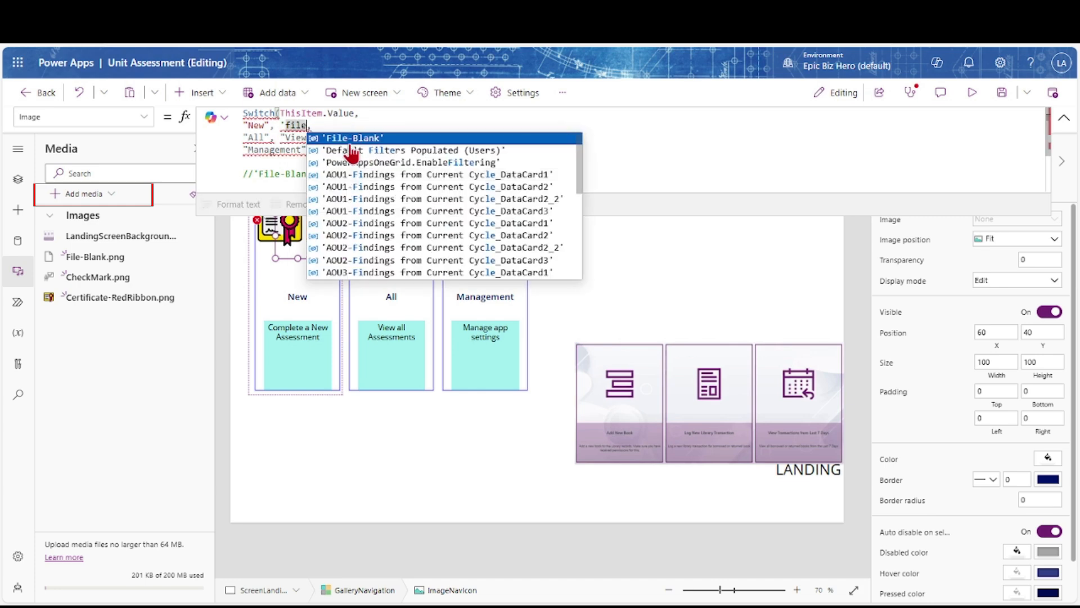
pyautogui.click(349, 138)
# Set the All case to 'CheckMark', Management to 'Certificate-RedRibbon', and the default to 'File-Blank'
pyautogui.moveTo(286, 137); pyautogui.dragTo(397, 137)
pyautogui.press('BackSpace')
pyautogui.write('check')
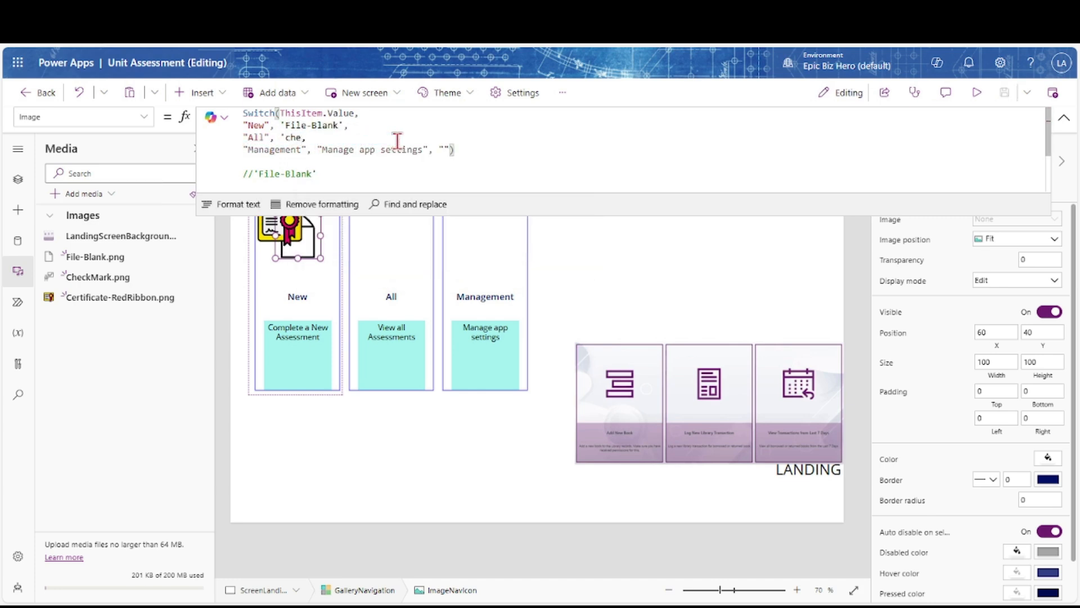
pyautogui.click(379, 150)
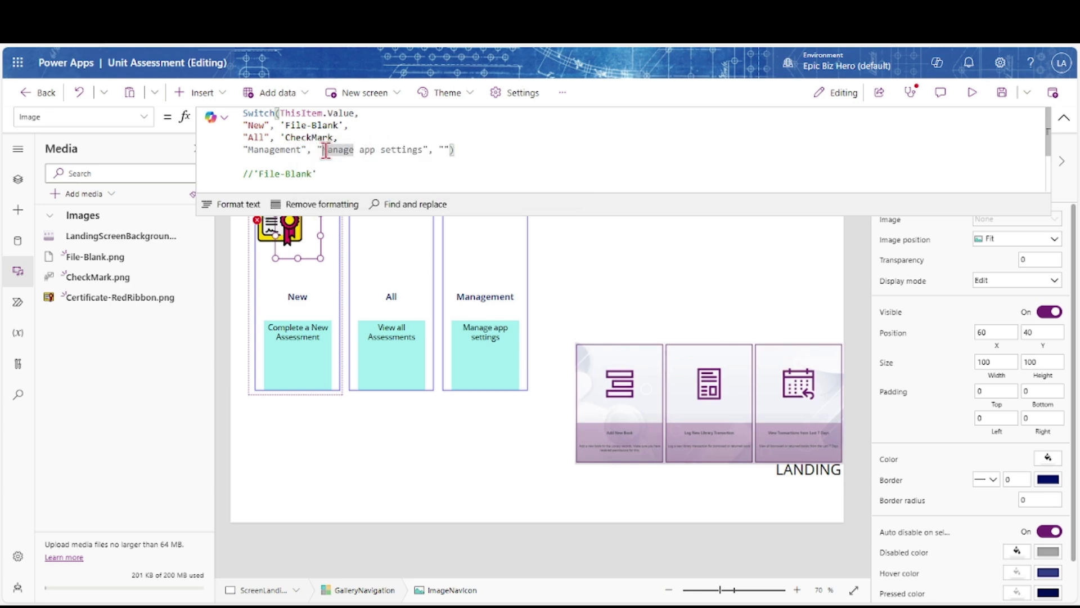
pyautogui.moveTo(318, 150); pyautogui.dragTo(422, 153)
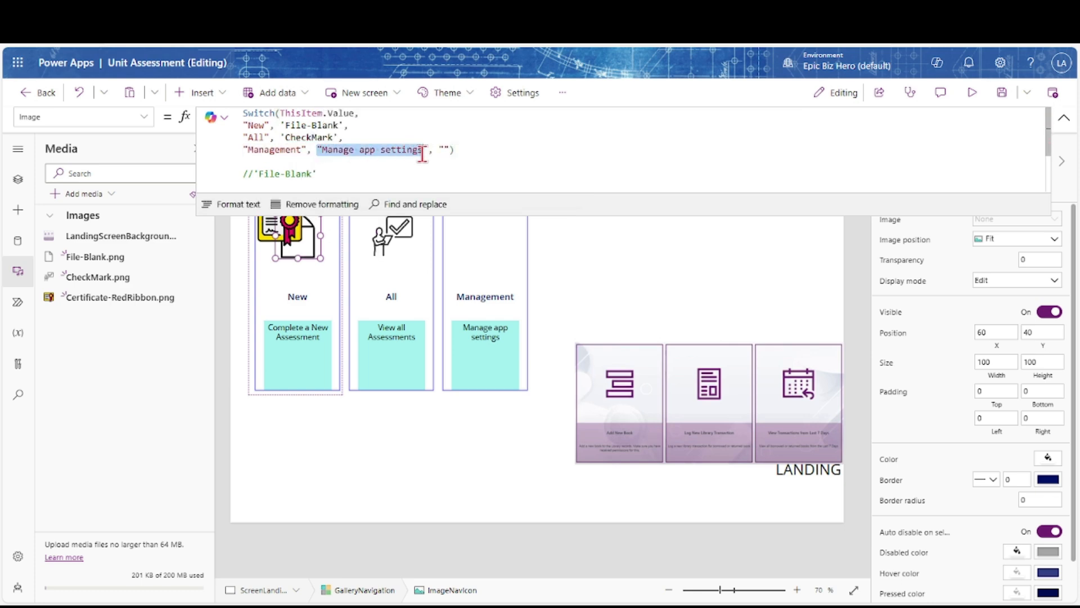
pyautogui.write('cert')
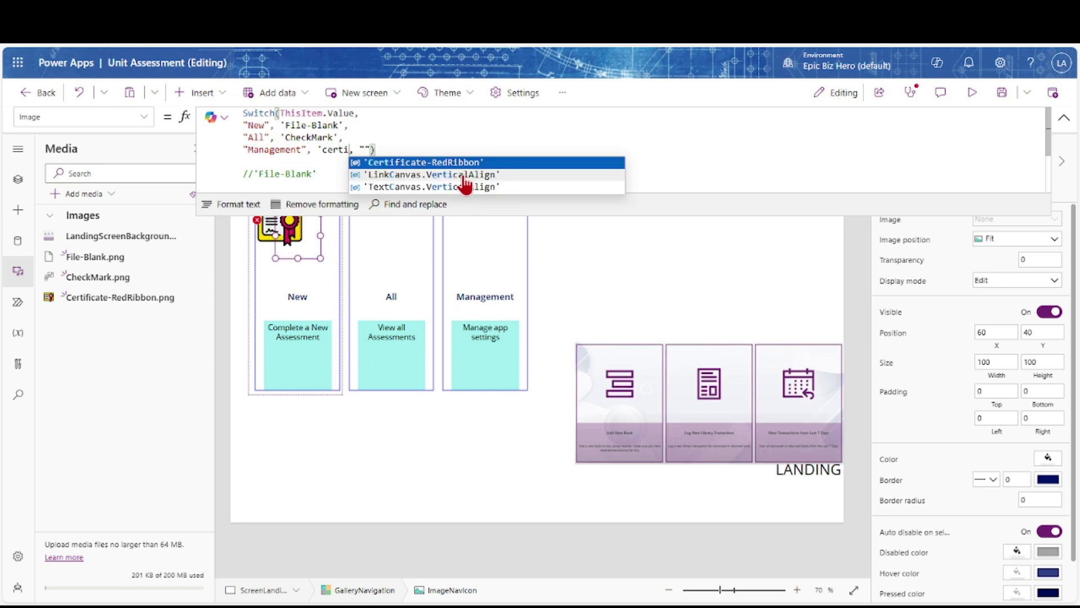
pyautogui.click(459, 167)
pyautogui.press('Up')
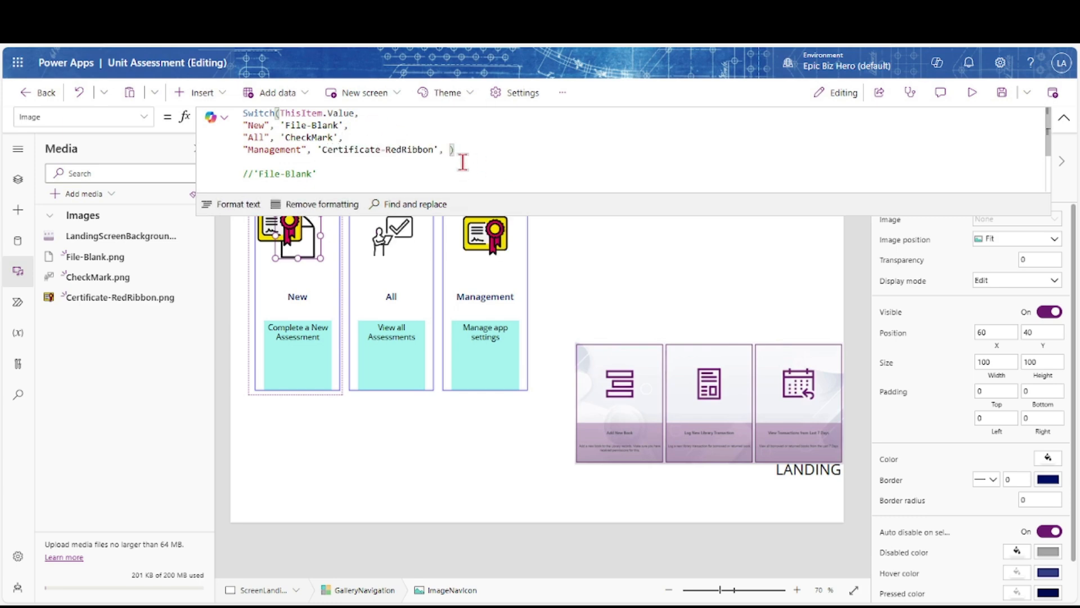
pyautogui.write("'File-Blank'")
pyautogui.press('Tab')
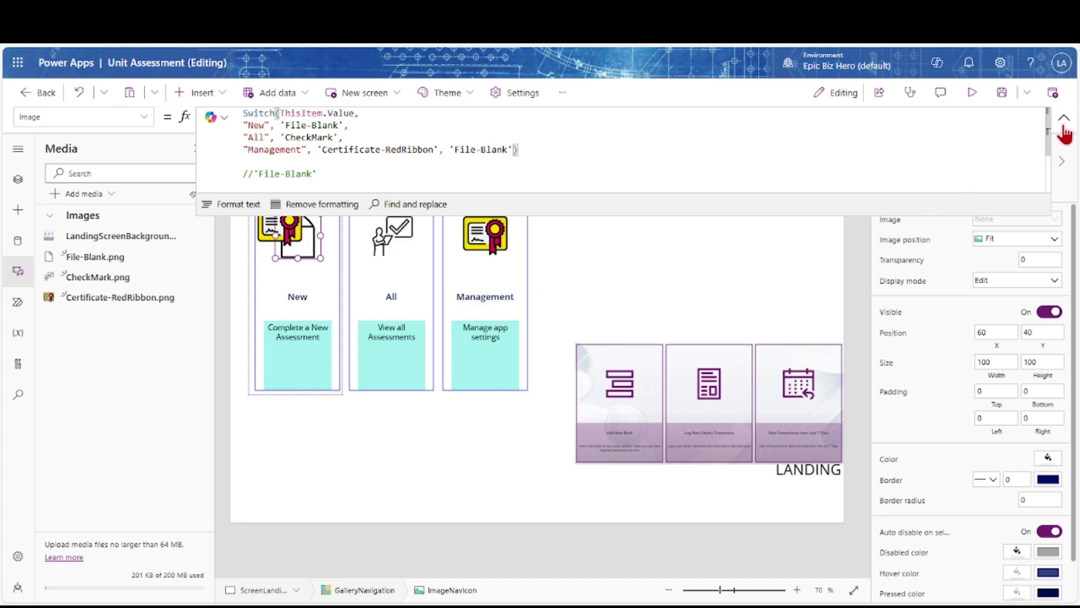
pyautogui.click(1064, 117)
pyautogui.click(18, 179)
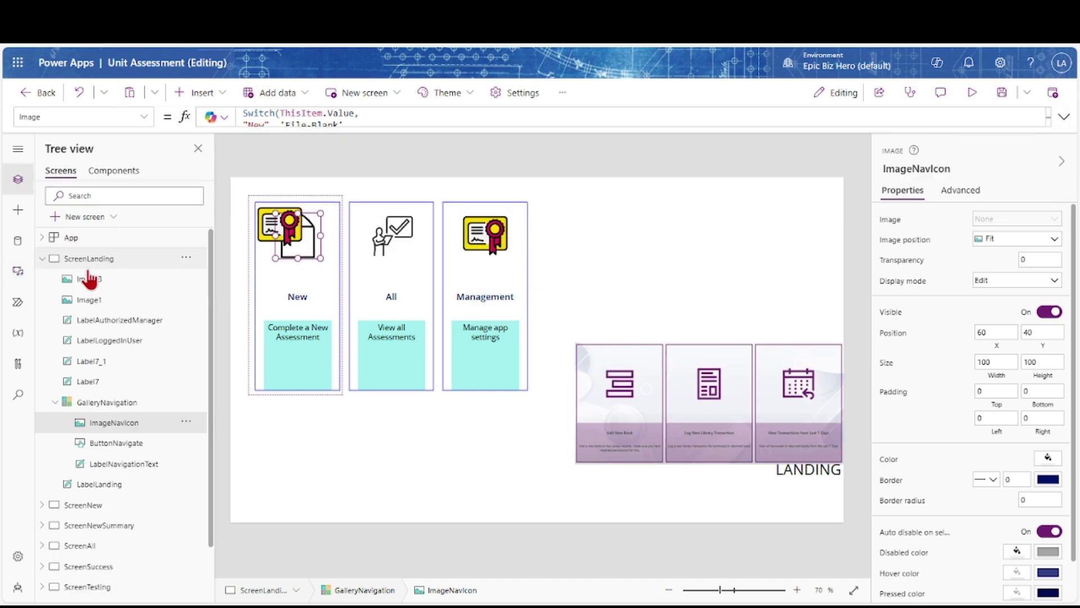
# Delete the temporary Image3 certificate, save the app, and move the background picture higher
pyautogui.click(129, 280)
pyautogui.press('Delete')
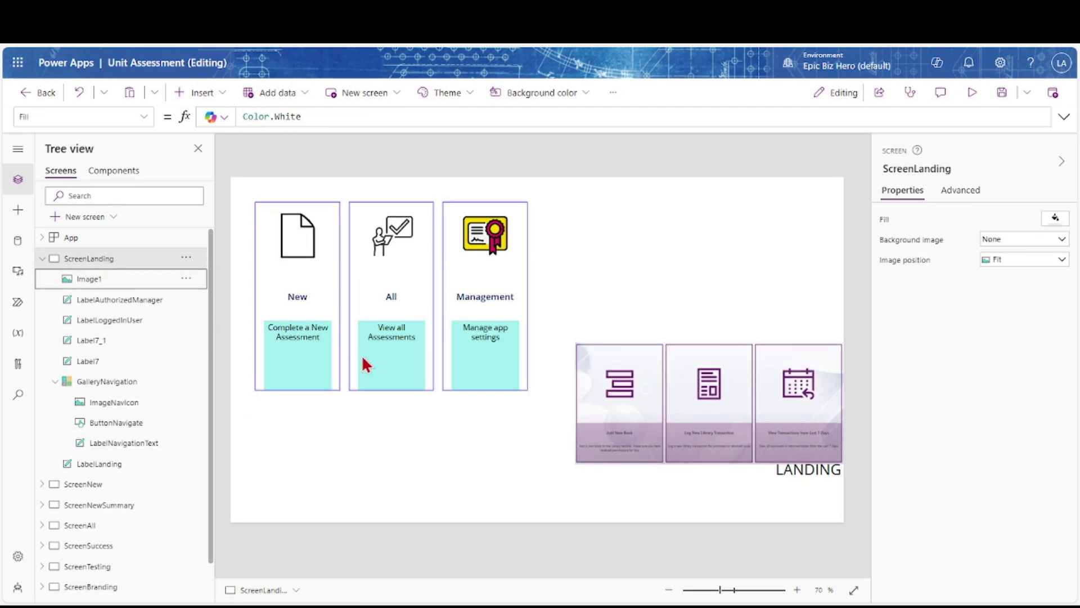
pyautogui.click(1003, 94)
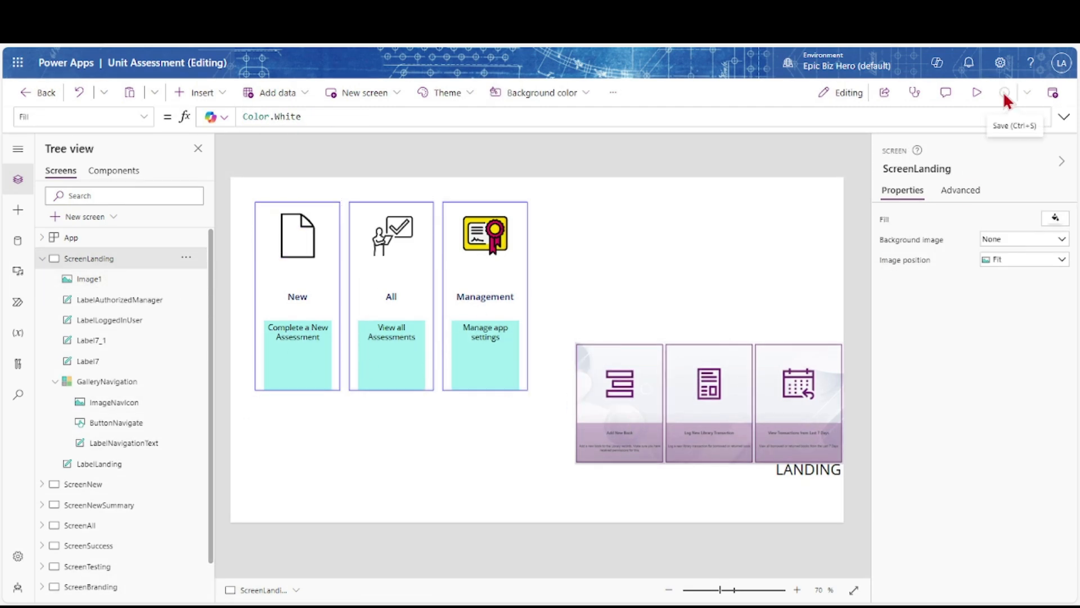
pyautogui.moveTo(716, 405); pyautogui.dragTo(731, 250)
# Reposition the navigation gallery and stretch its left edge outward to x 162
pyautogui.click(387, 397)
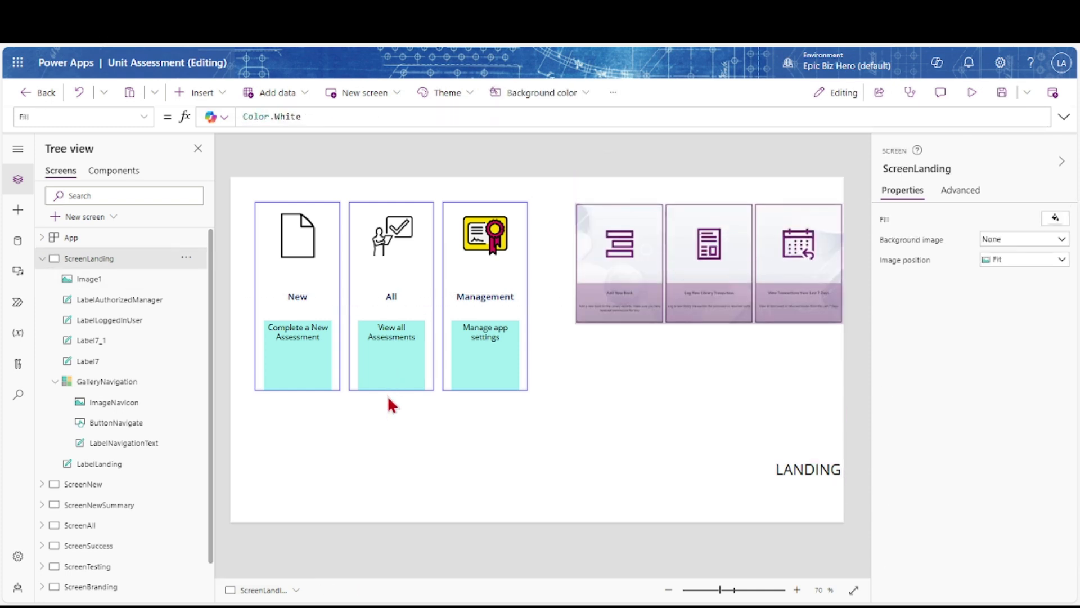
pyautogui.click(388, 384)
pyautogui.moveTo(389, 384); pyautogui.dragTo(541, 441)
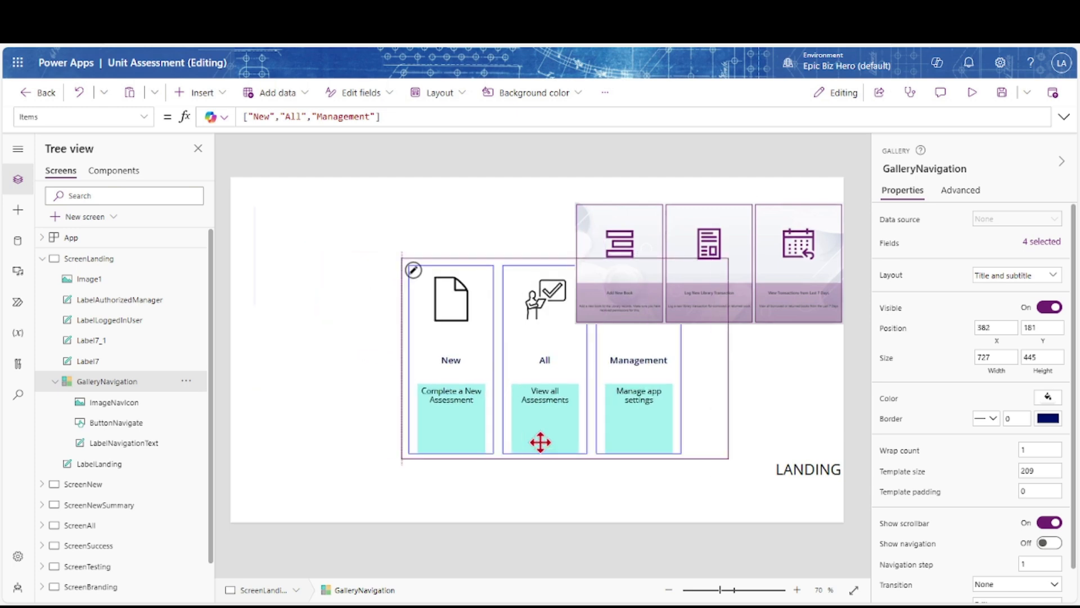
pyautogui.moveTo(329, 363); pyautogui.dragTo(303, 364)
# Widen the gallery template to 249 and the ButtonNavigate button to 212
pyautogui.click(370, 427)
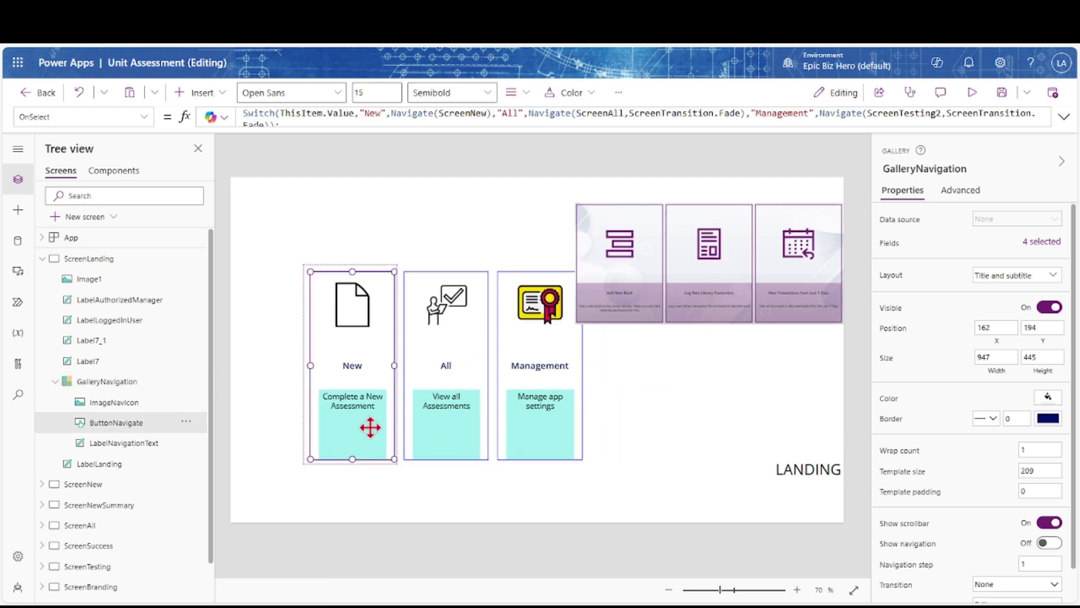
pyautogui.click(307, 298)
pyautogui.moveTo(398, 364); pyautogui.dragTo(415, 366)
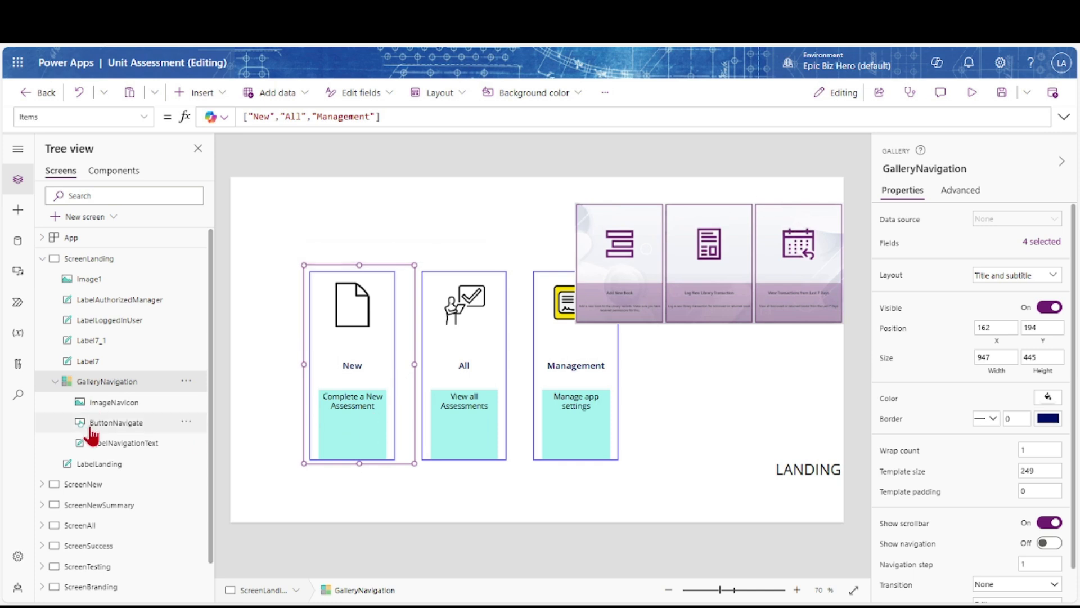
pyautogui.click(400, 369)
pyautogui.moveTo(401, 369); pyautogui.dragTo(404, 369)
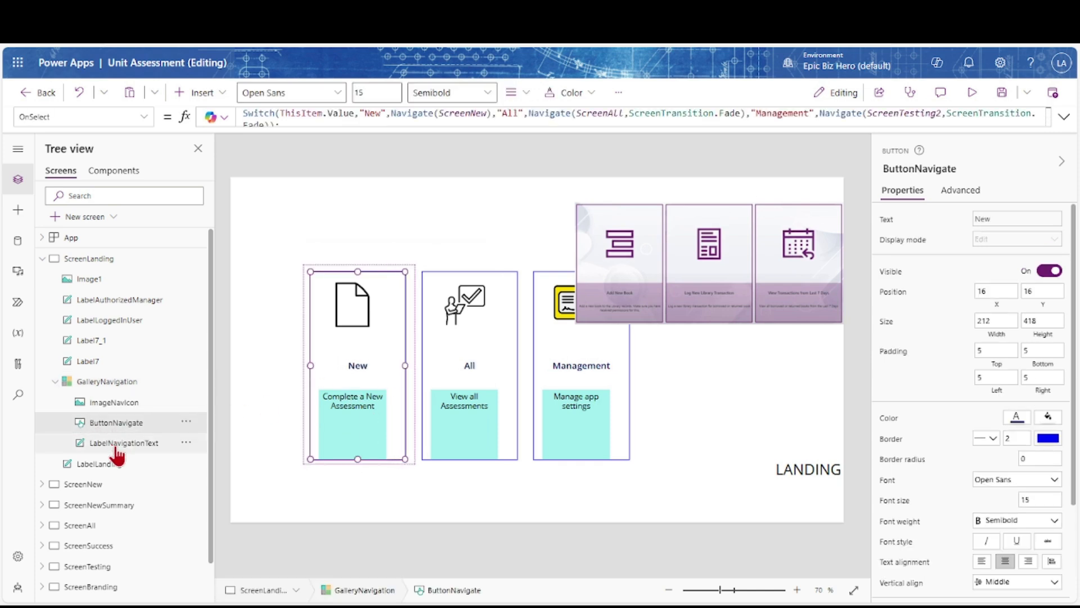
# Bind LabelNavigationText's Width to ButtonNavigate.Width and its X to ButtonNavigate.X
pyautogui.click(352, 430)
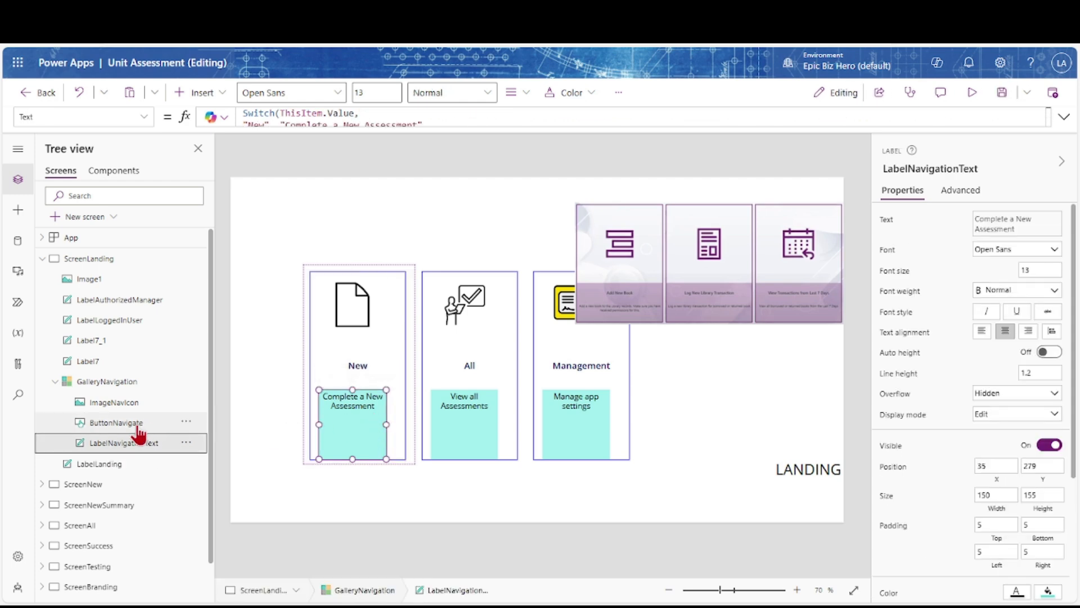
pyautogui.click(997, 510)
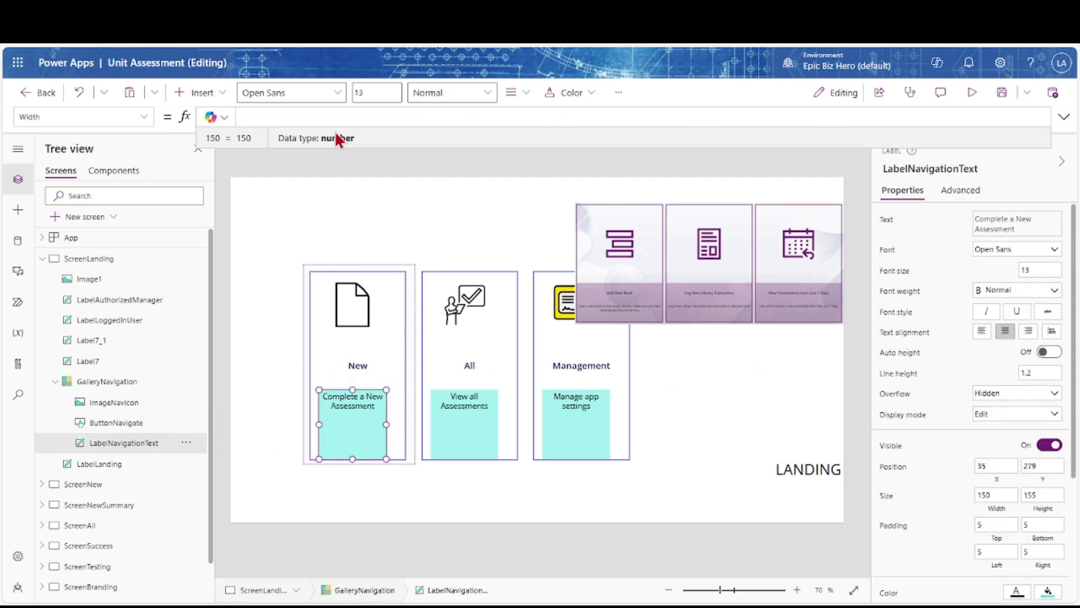
pyautogui.write('ButtonNavigate.Width')
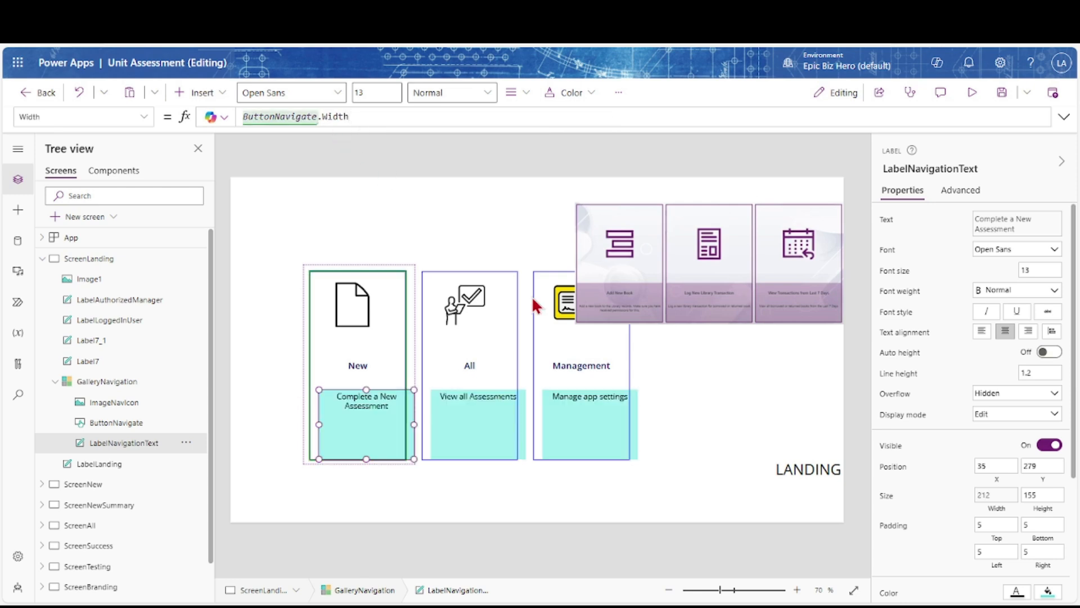
pyautogui.click(997, 481)
pyautogui.write('b')
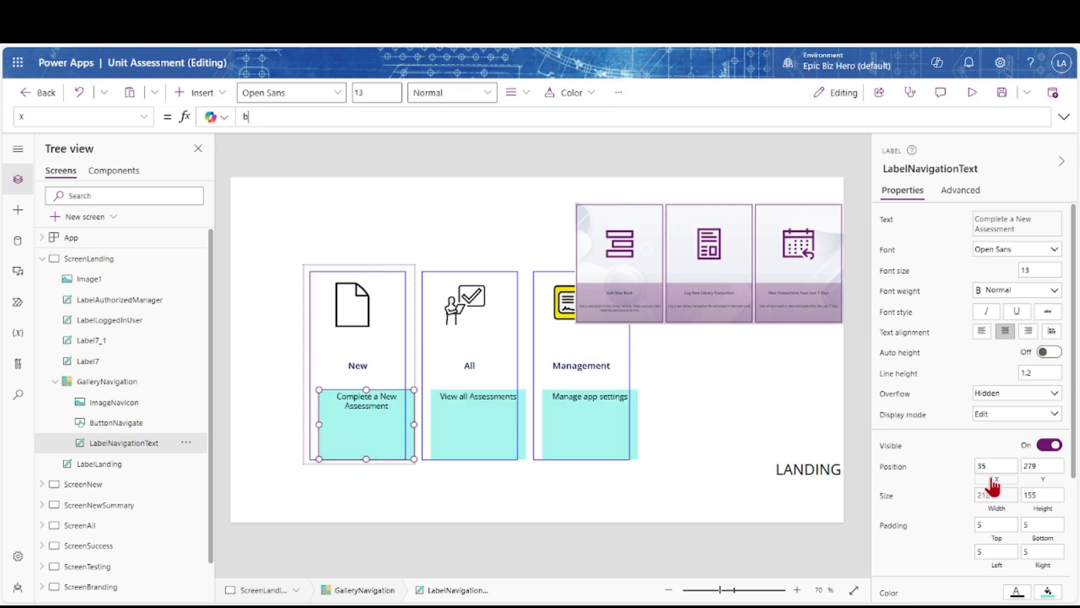
pyautogui.write('uttonNavigate.X')
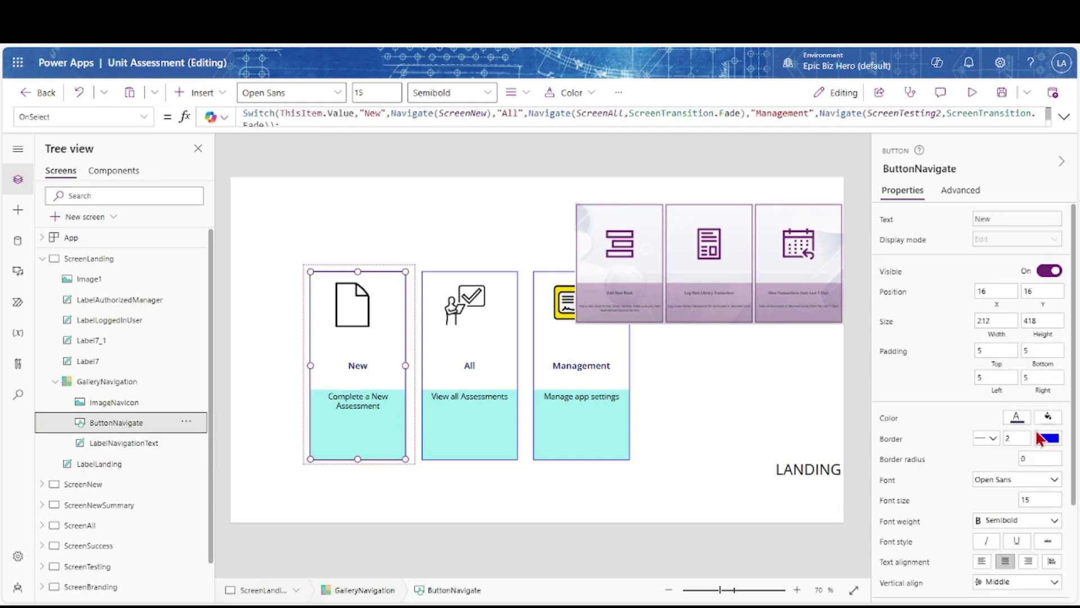
# Change the colour settings of the card button and the description label
pyautogui.click(1018, 419)
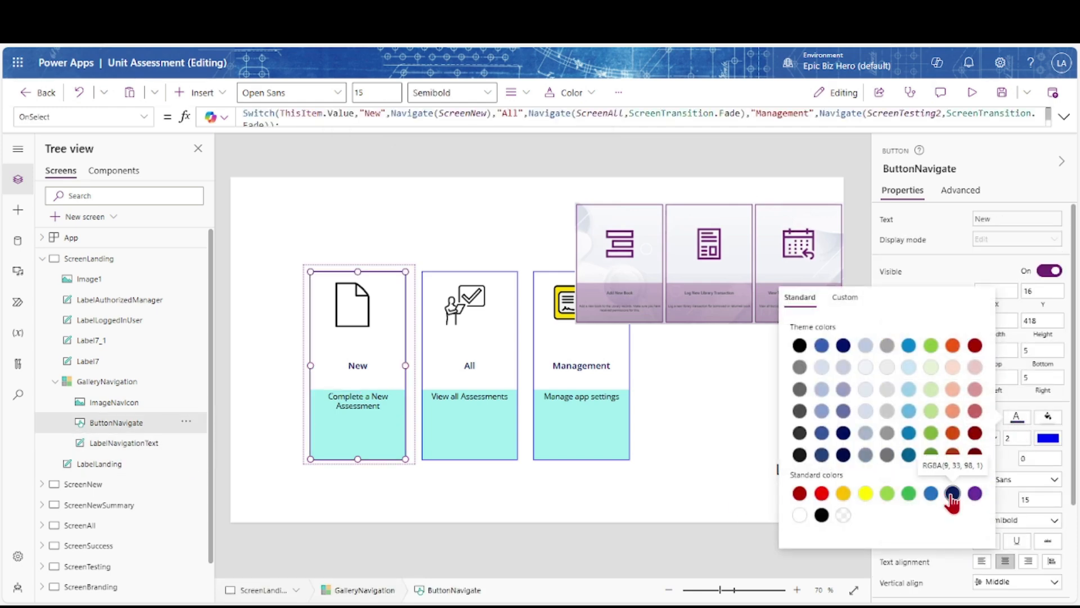
pyautogui.click(121, 444)
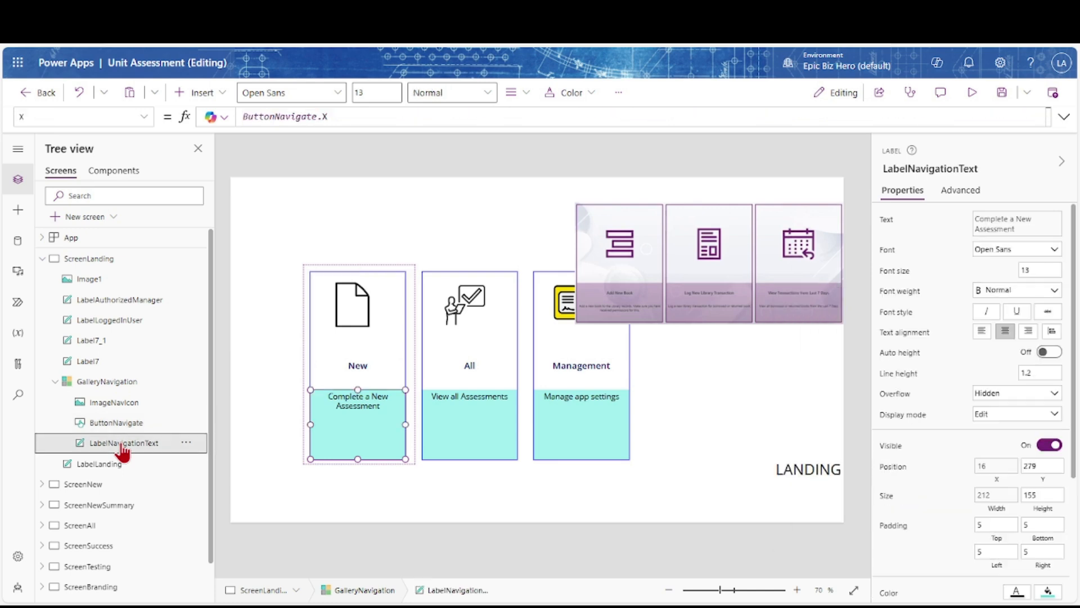
pyautogui.scroll(-3, 950, 461)
pyautogui.click(1017, 457)
pyautogui.click(953, 533)
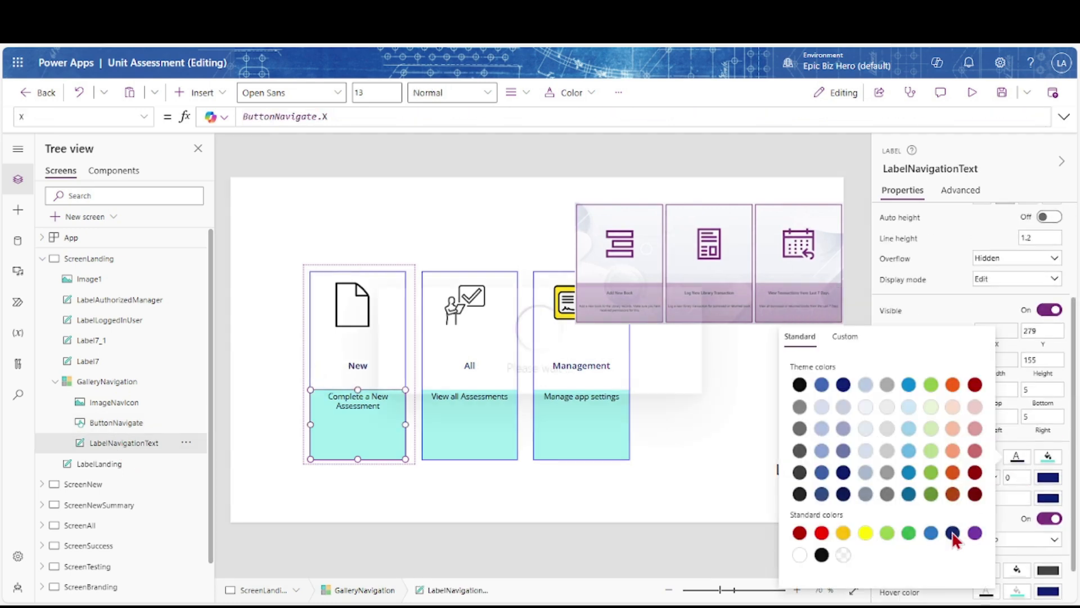
# Align the icon, button and label to the card's horizontal centre
pyautogui.keyDown('shift'); pyautogui.click(108, 448); pyautogui.keyUp('shift')
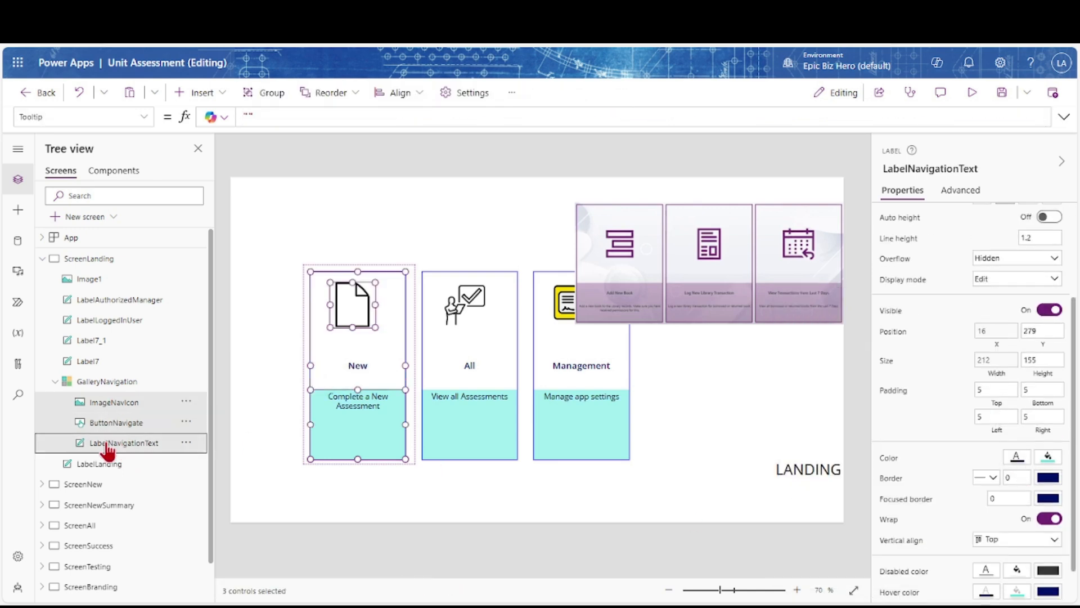
pyautogui.click(419, 93)
pyautogui.click(403, 141)
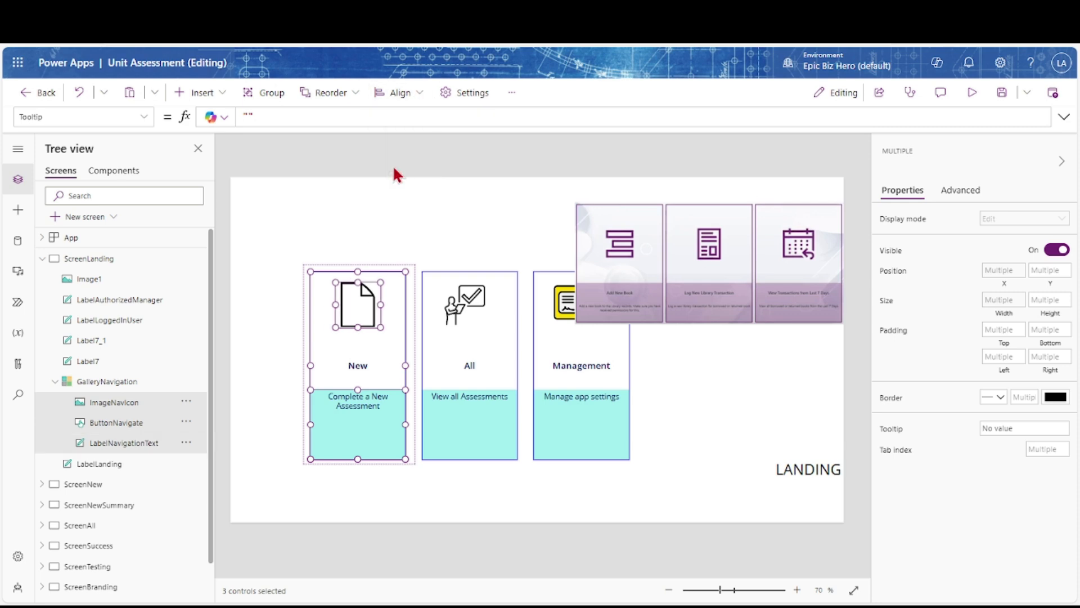
pyautogui.click(484, 384)
pyautogui.click(788, 290)
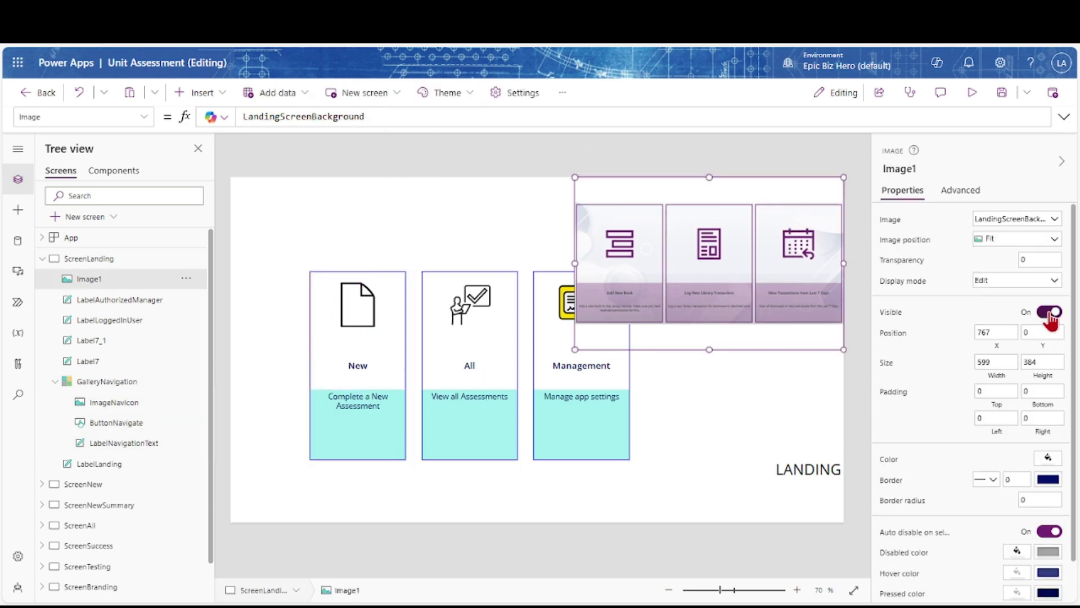
# Hide Image1, narrow the gallery to 787 centred at x 316, and move LANDING to the top
pyautogui.click(1050, 311)
pyautogui.click(722, 400)
pyautogui.moveTo(489, 417); pyautogui.dragTo(530, 407)
pyautogui.moveTo(777, 354); pyautogui.dragTo(704, 355)
pyautogui.moveTo(566, 369); pyautogui.dragTo(589, 371)
pyautogui.moveTo(800, 475); pyautogui.dragTo(371, 150)
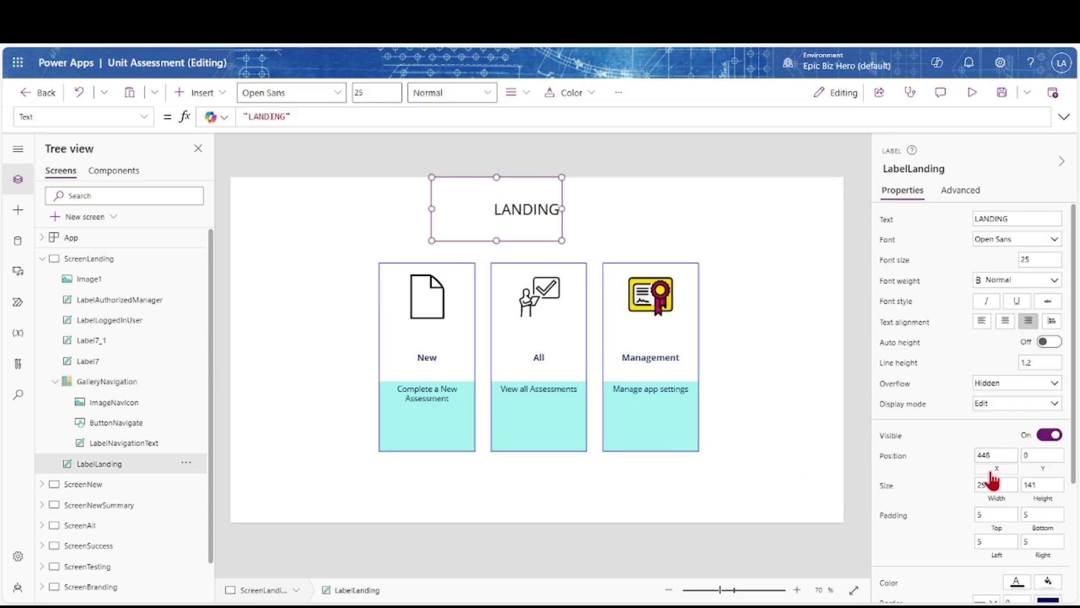
# Set LabelLanding to X 0, width ScreenLanding.Width, centred text reading 'Administrative Assessment'
pyautogui.click(996, 472)
pyautogui.press('BackSpace')
pyautogui.press('BackSpace')
pyautogui.press('BackSpace')
pyautogui.write('0')
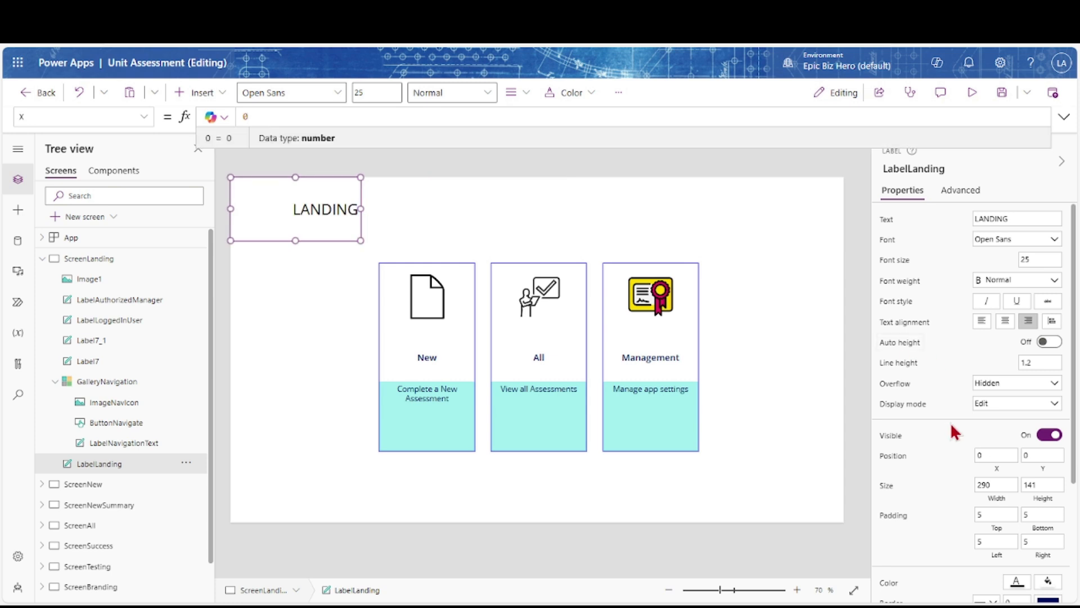
pyautogui.click(994, 499)
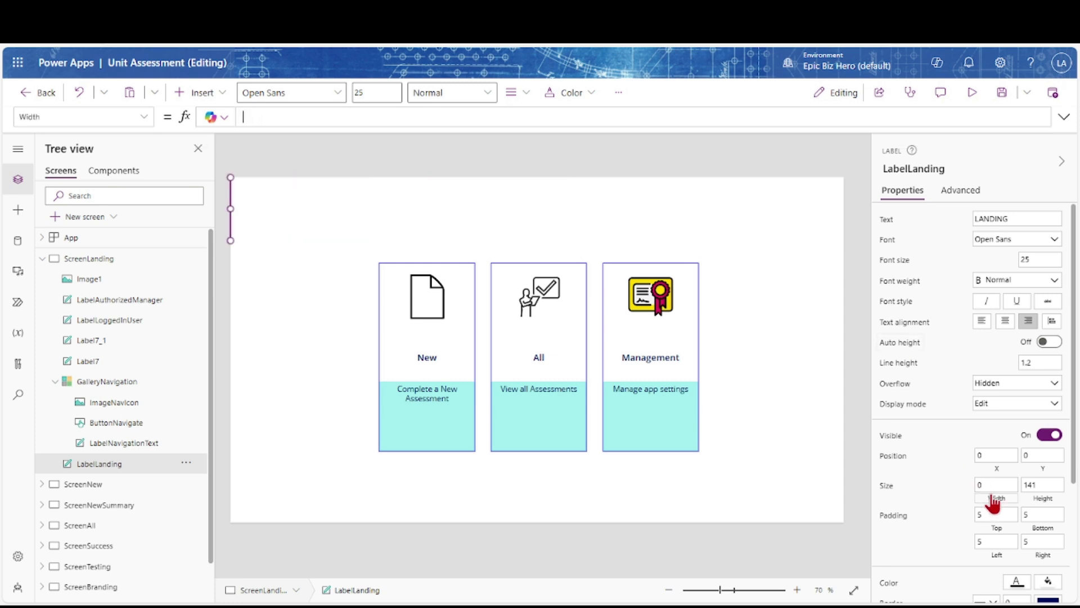
pyautogui.write('ScreenLanding.width')
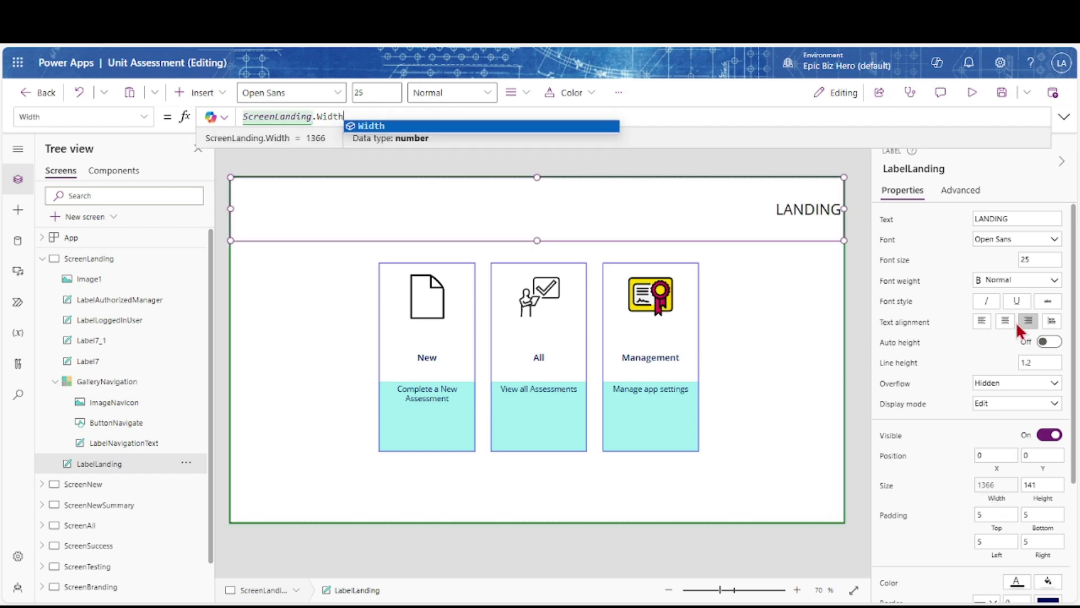
pyautogui.click(1005, 320)
pyautogui.click(1014, 218)
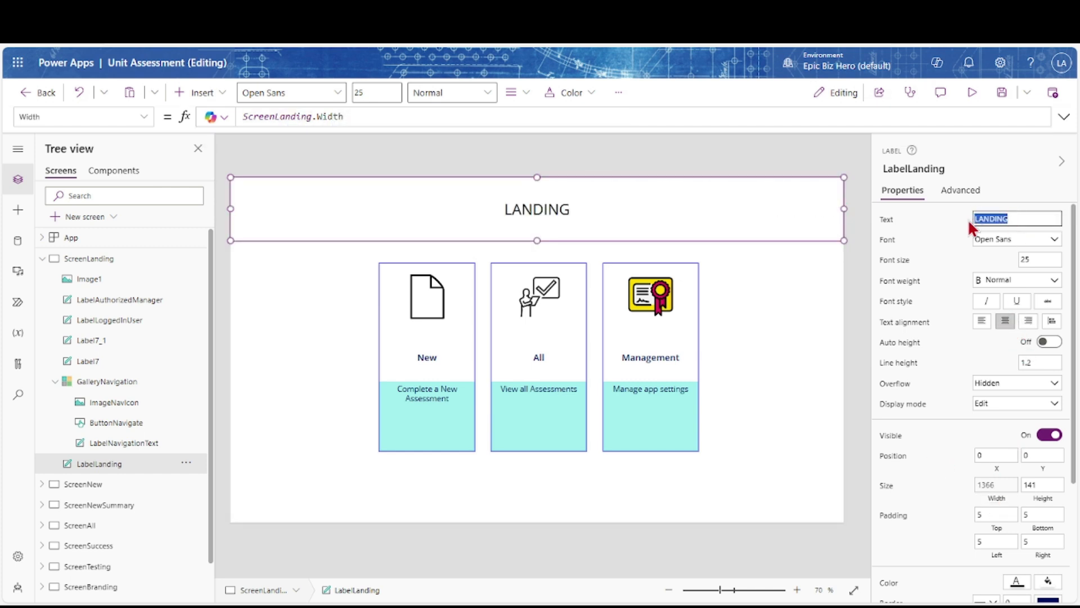
pyautogui.write('Administrative Assessment')
pyautogui.press('Tab')
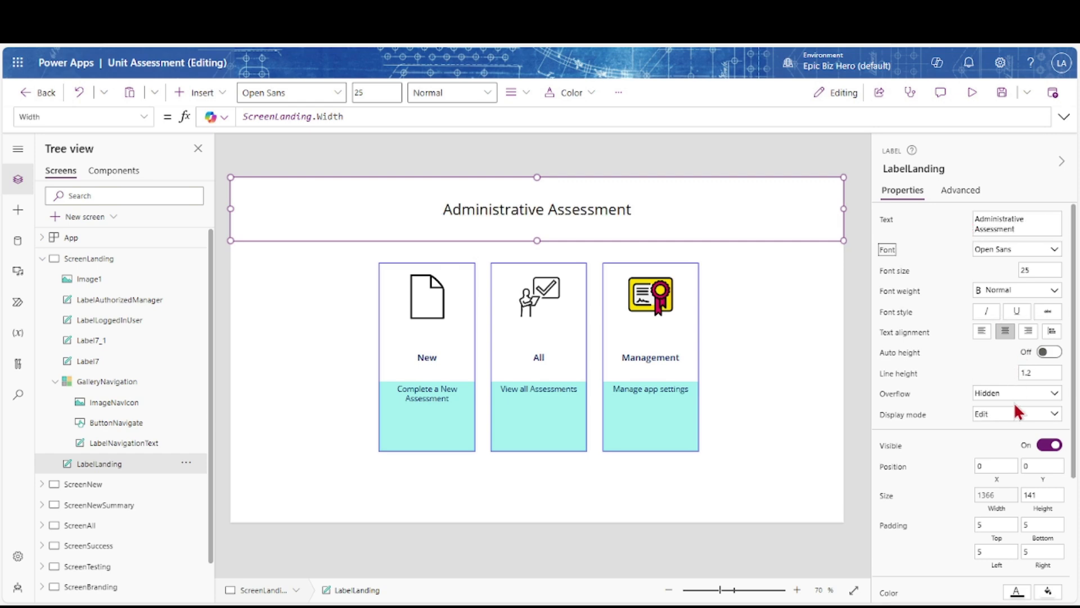
# Give the title height 100, a navy fill and yellow text
pyautogui.click(1041, 496)
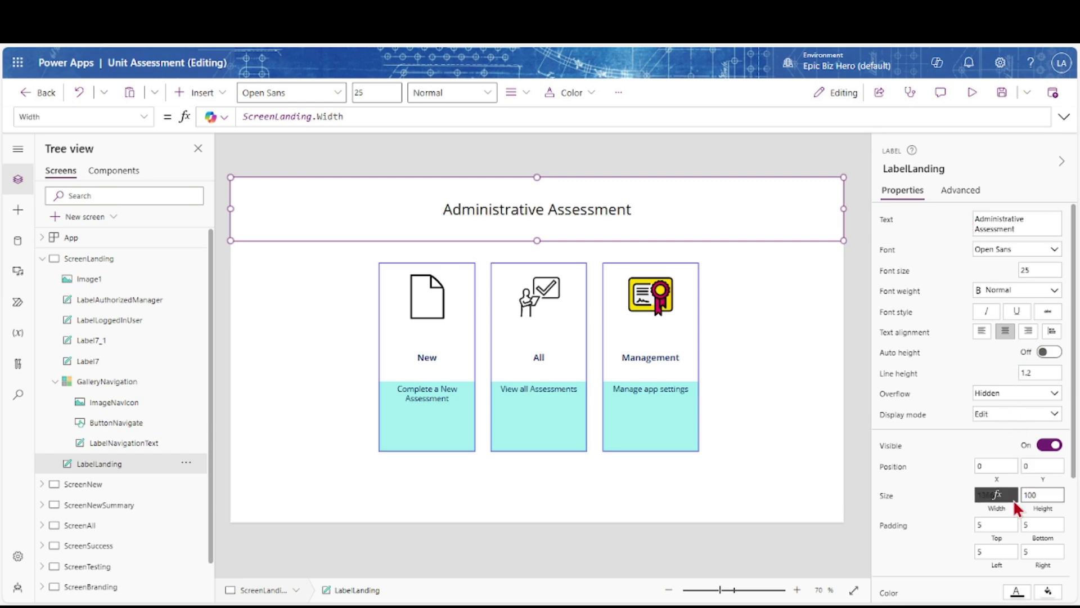
pyautogui.press('Tab')
pyautogui.scroll(-3, 1013, 439)
pyautogui.click(1047, 459)
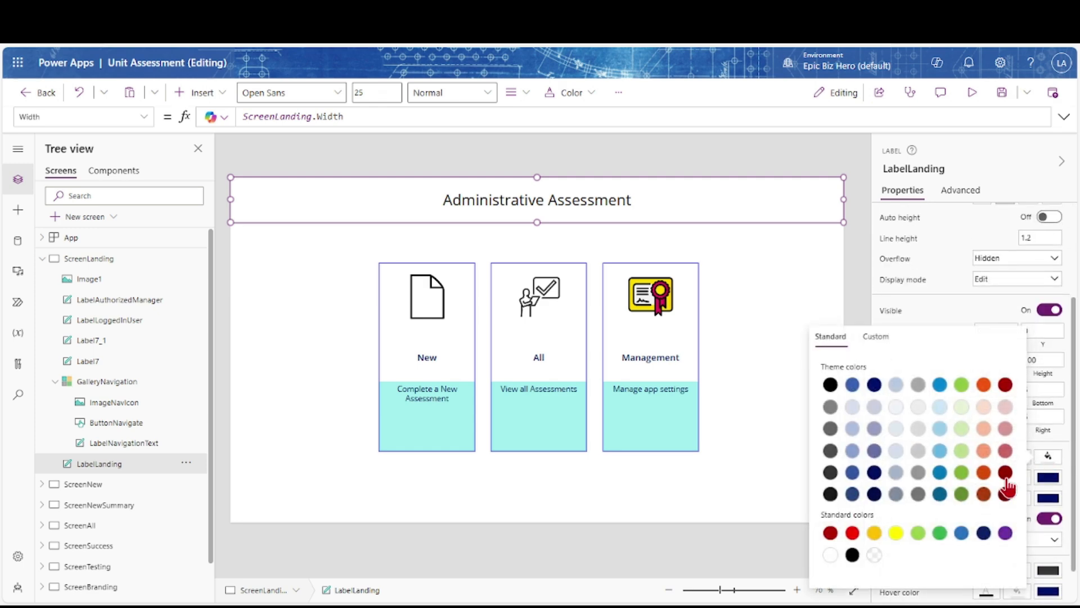
pyautogui.click(983, 532)
pyautogui.click(1018, 459)
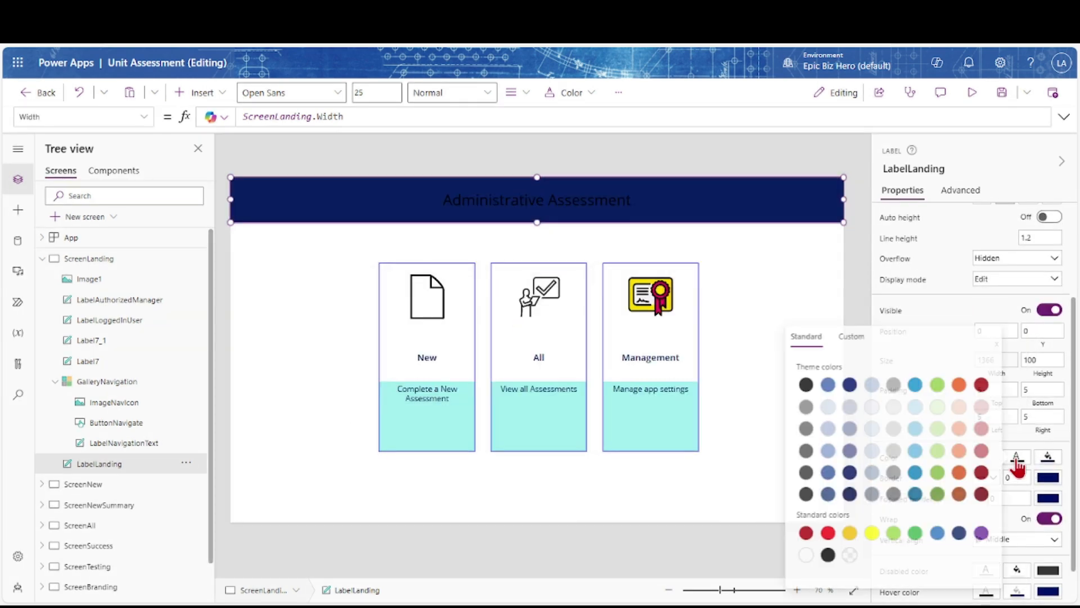
pyautogui.click(872, 533)
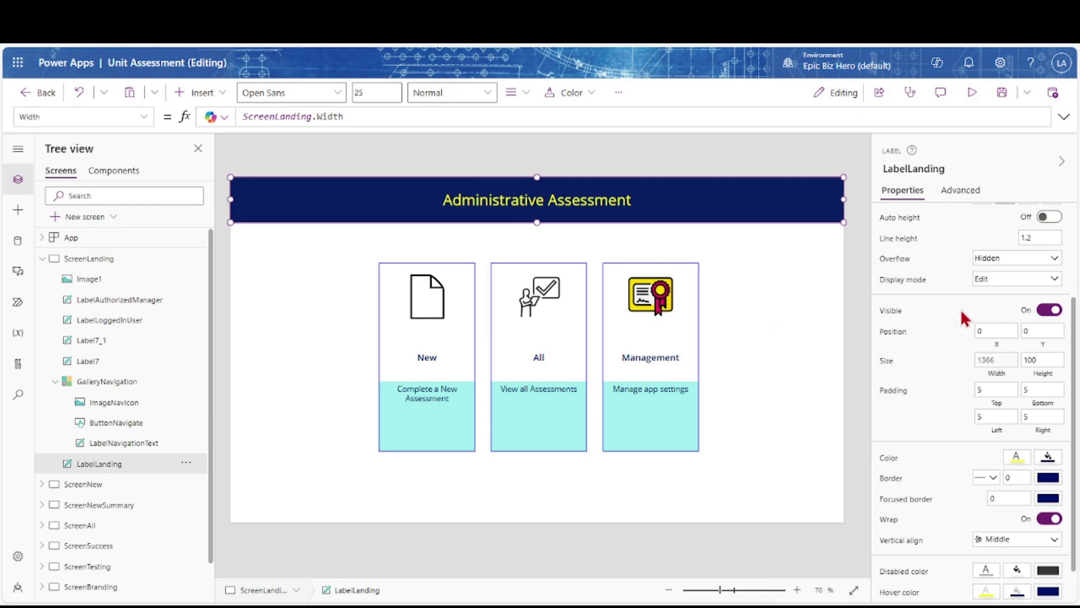
pyautogui.click(821, 337)
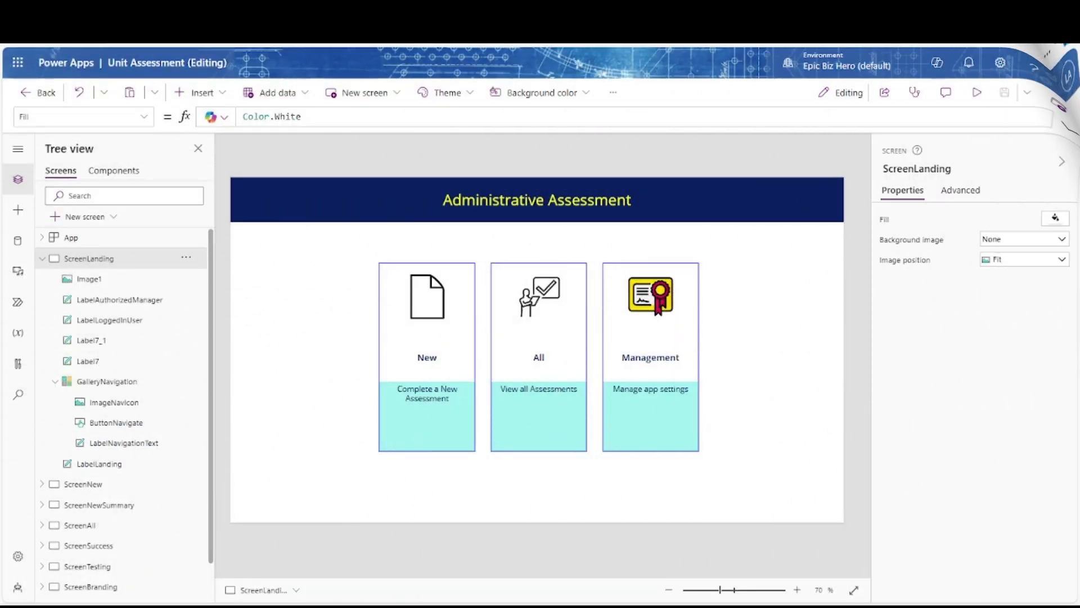
# Duplicate the card button as ButtonNavigateBack and send it behind the other card parts
pyautogui.click(118, 384)
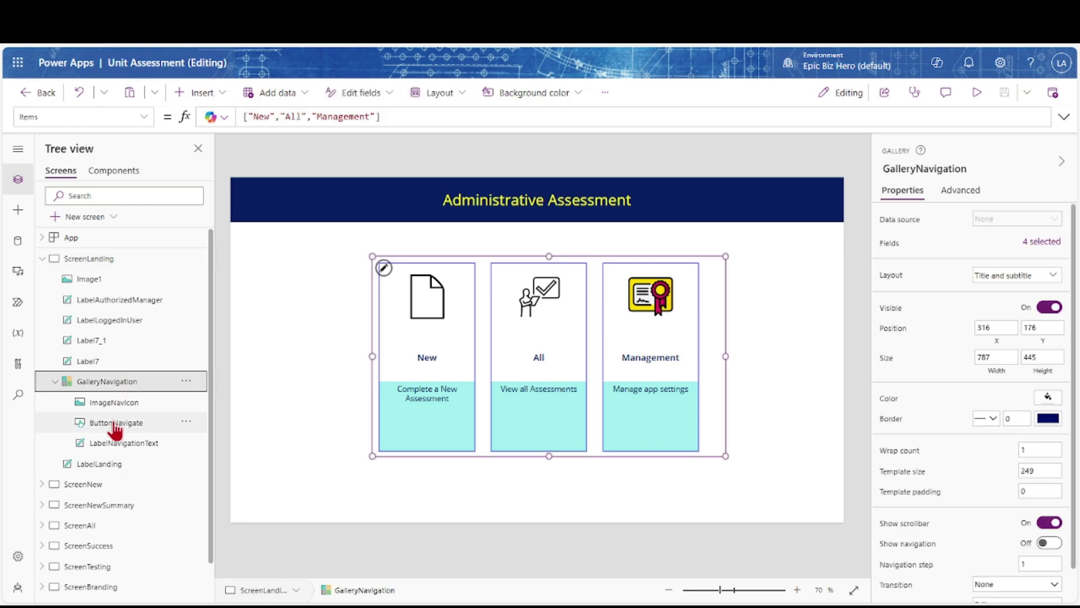
pyautogui.click(115, 426)
pyautogui.hotkey('ctrl', 'c')
pyautogui.hotkey('ctrl', 'v')
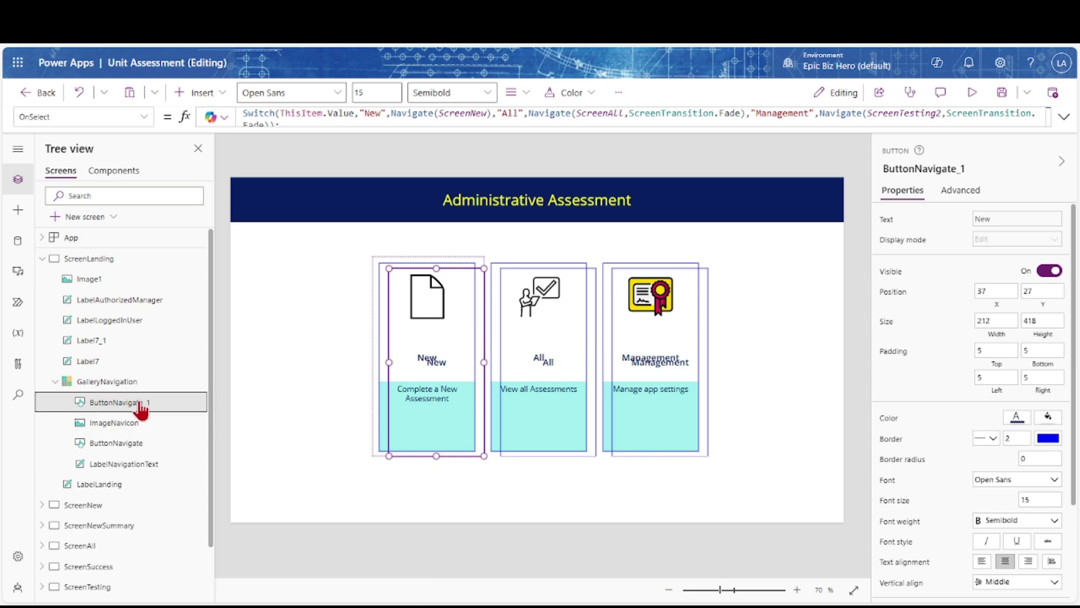
pyautogui.doubleClick(149, 403)
pyautogui.press('BackSpace')
pyautogui.press('BackSpace')
pyautogui.write('Back')
pyautogui.press('Return')
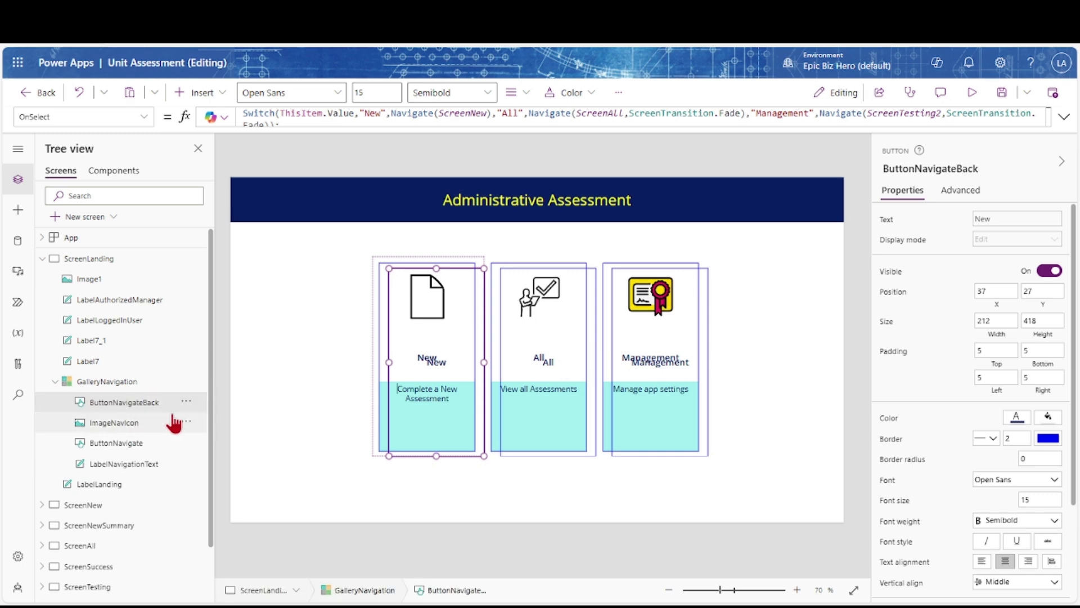
pyautogui.hotkey('ctrl', '[')
pyautogui.hotkey('ctrl', '[')
pyautogui.hotkey('ctrl', '[')
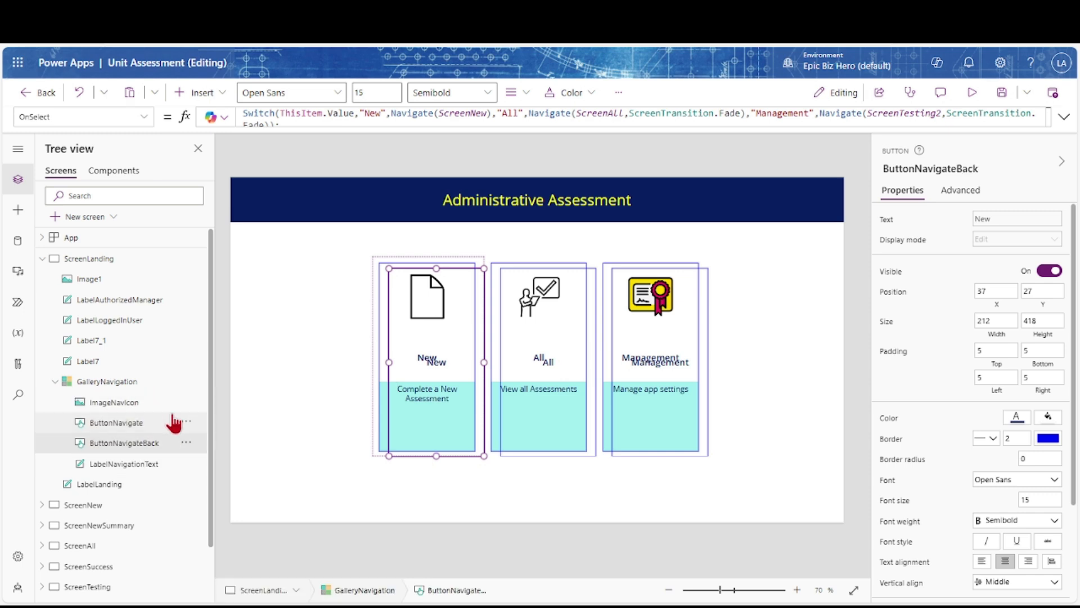
# Set ButtonNavigateBack's X to ButtonNavigate.X and Y to ButtonNavigate.Y
pyautogui.click(994, 304)
pyautogui.write('ButtonNavigate.X')
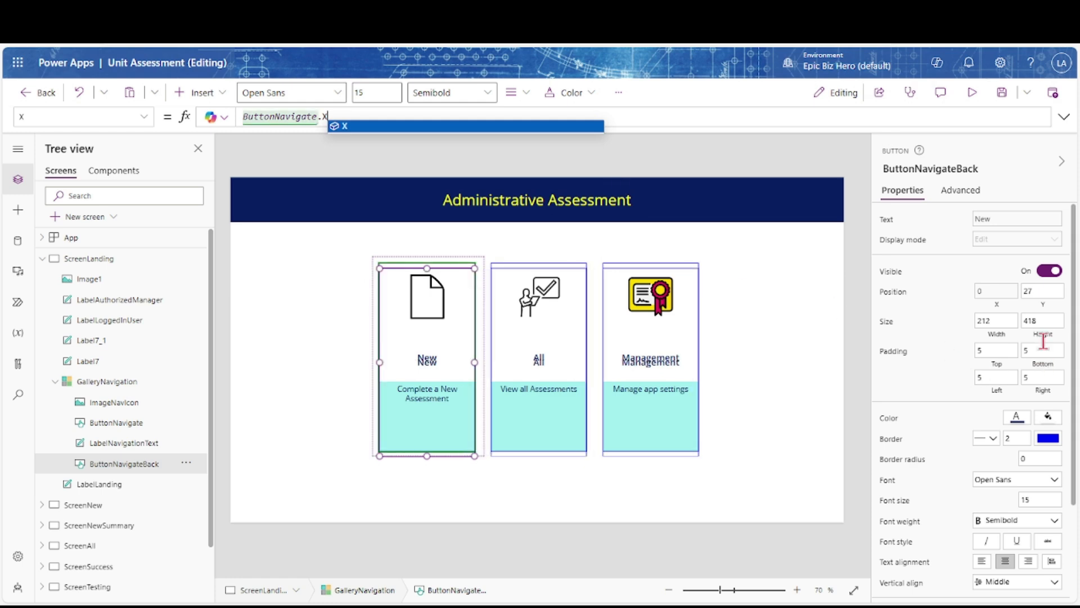
pyautogui.click(1043, 305)
pyautogui.write('ButtonNavigate.Y')
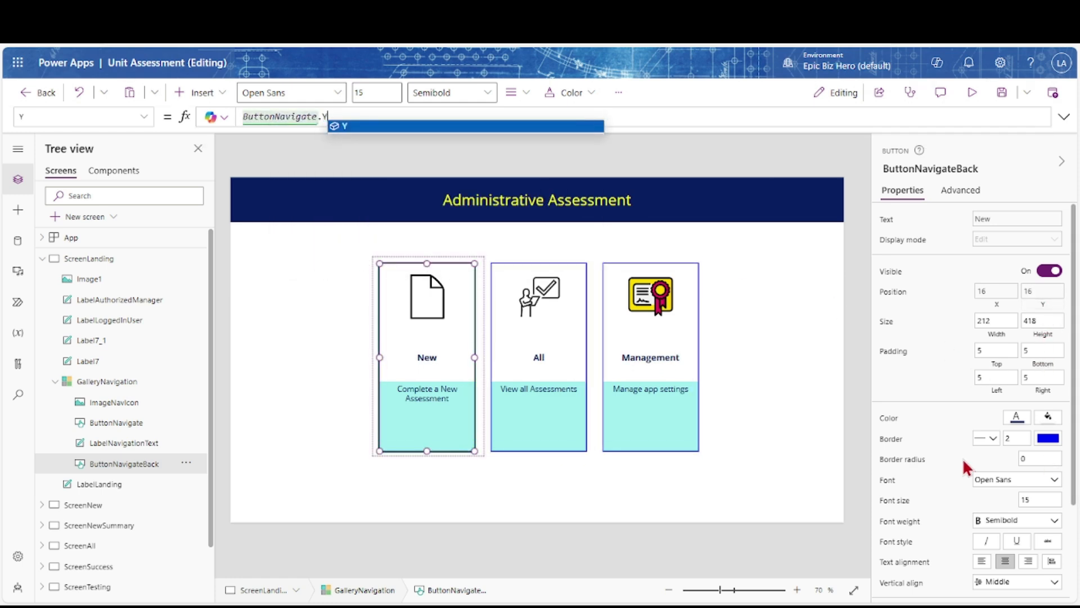
pyautogui.click(144, 116)
pyautogui.scroll(10, 84, 275)
pyautogui.scroll(3, 83, 278)
# Set ButtonNavigateBack's Fill to ColorFade(Color.Gray, 0.9)
pyautogui.click(53, 188)
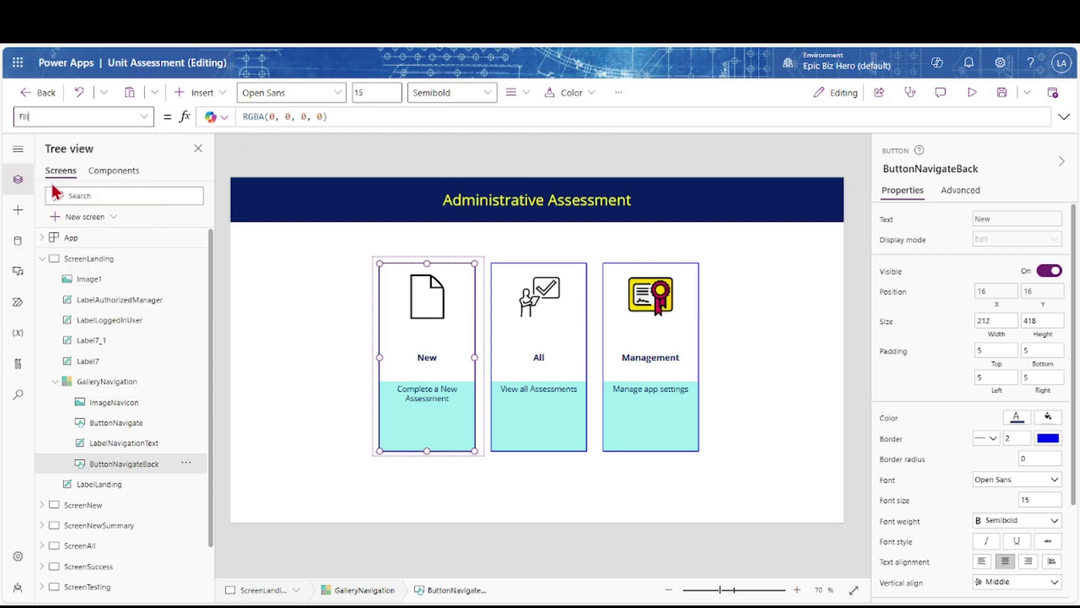
pyautogui.moveTo(342, 113); pyautogui.dragTo(253, 113)
pyautogui.press('BackSpace')
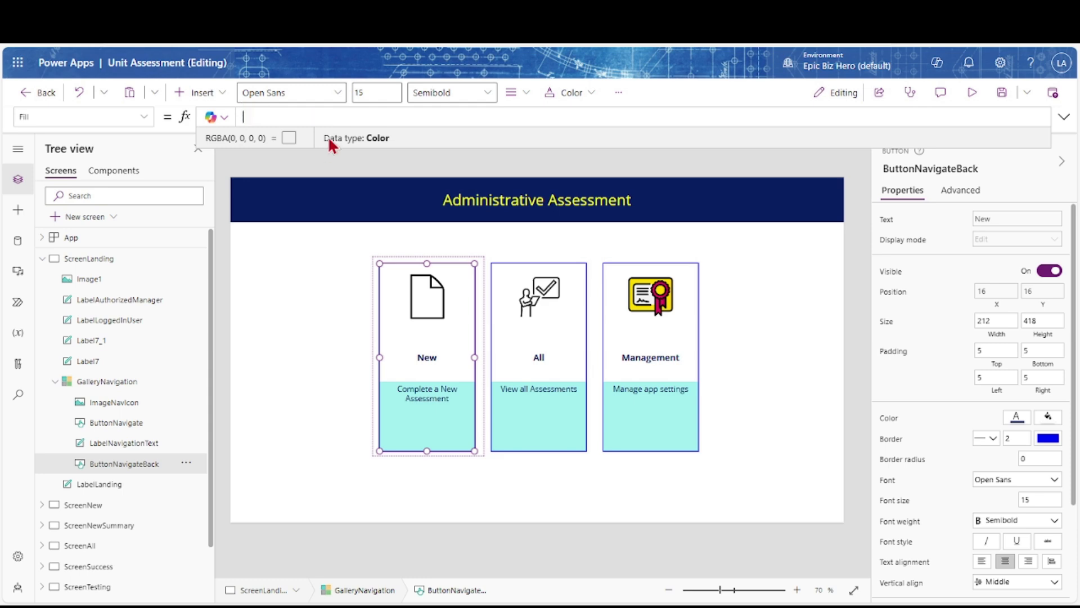
pyautogui.write('ColorFade(Color.Gray')
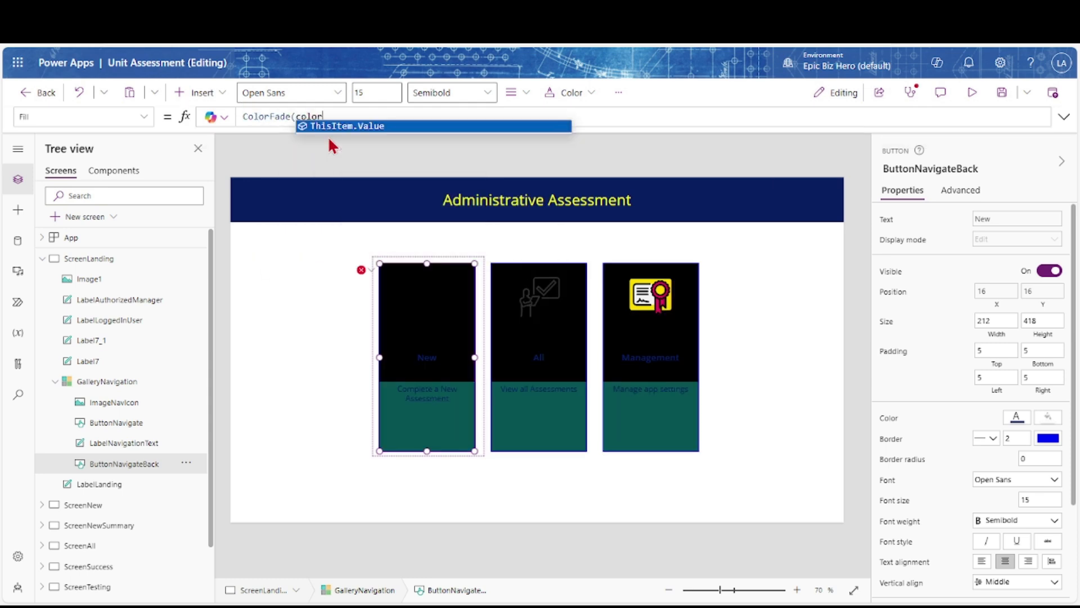
pyautogui.write(', 0.5)')
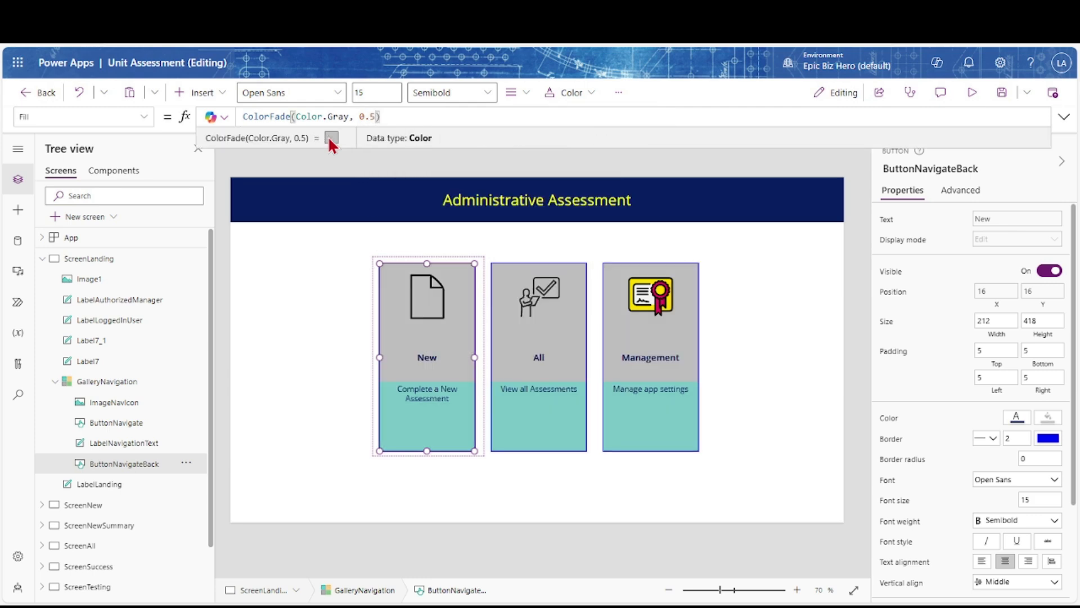
pyautogui.write('0.1')
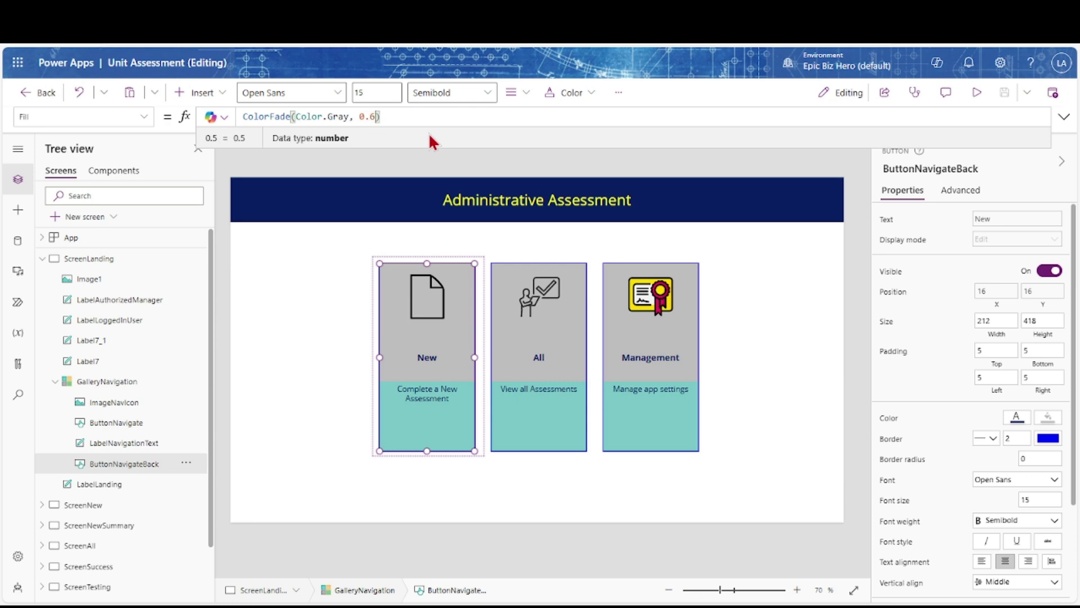
pyautogui.press('BackSpace')
pyautogui.write('9')
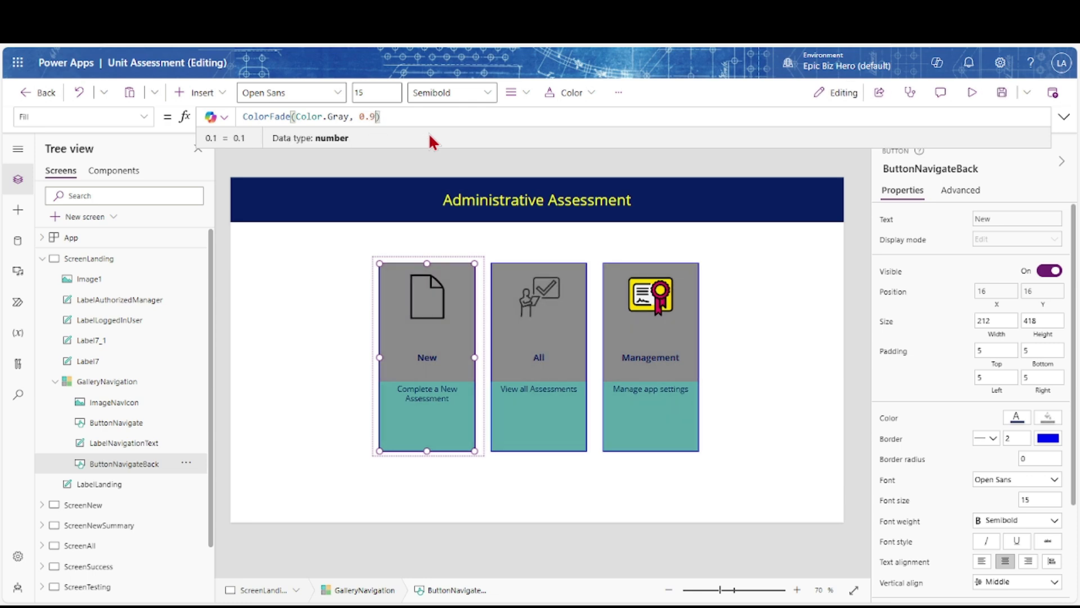
# Cut the hidden Image1 from the landing screen and go to ScreenBranding
pyautogui.click(104, 279)
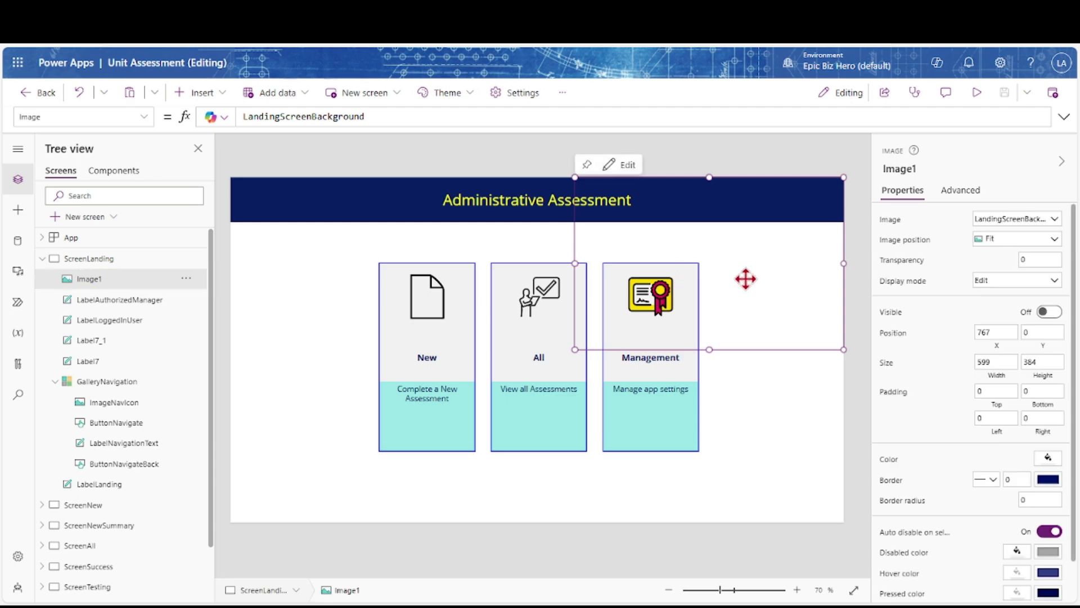
pyautogui.press('Delete')
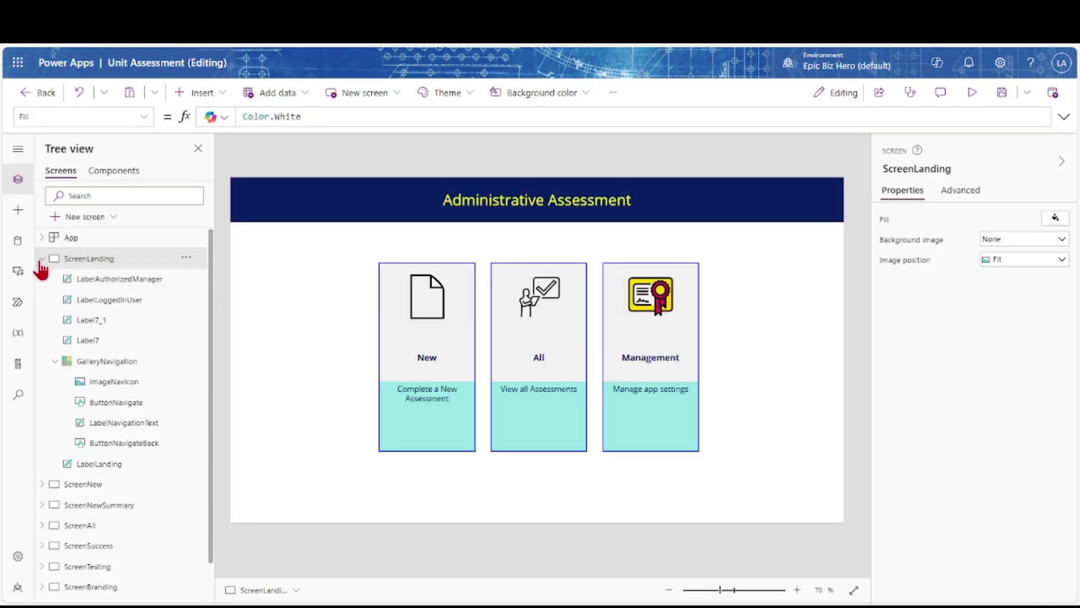
pyautogui.click(42, 259)
pyautogui.click(99, 378)
# Paste Image1 onto the Branding screen and rename it ImageBrandingSample
pyautogui.hotkey('ctrl', 'v')
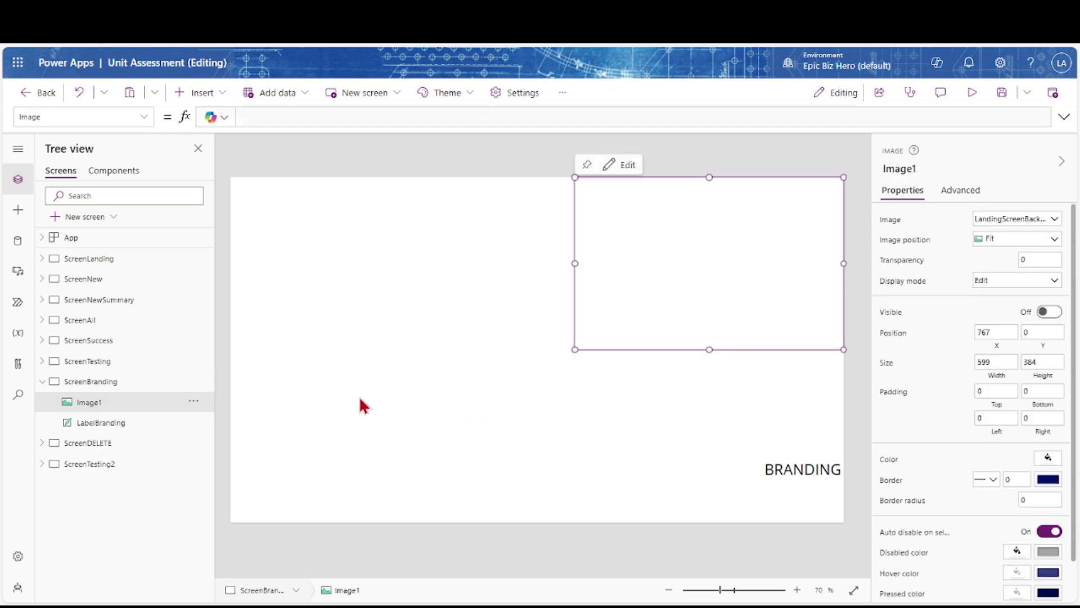
pyautogui.click(923, 171)
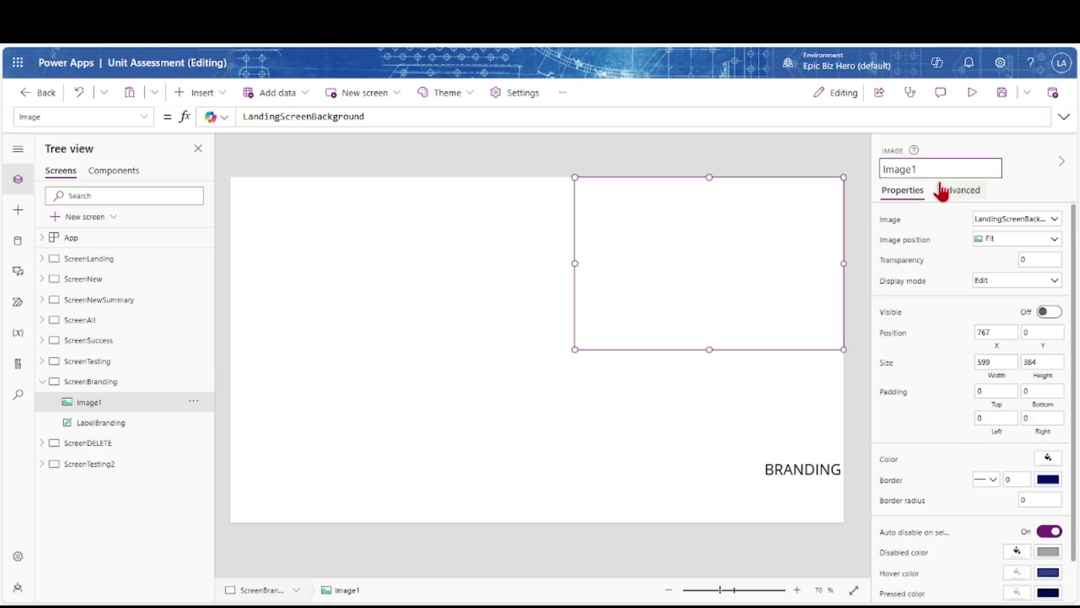
pyautogui.write('ImageBrandingSample')
pyautogui.press('Return')
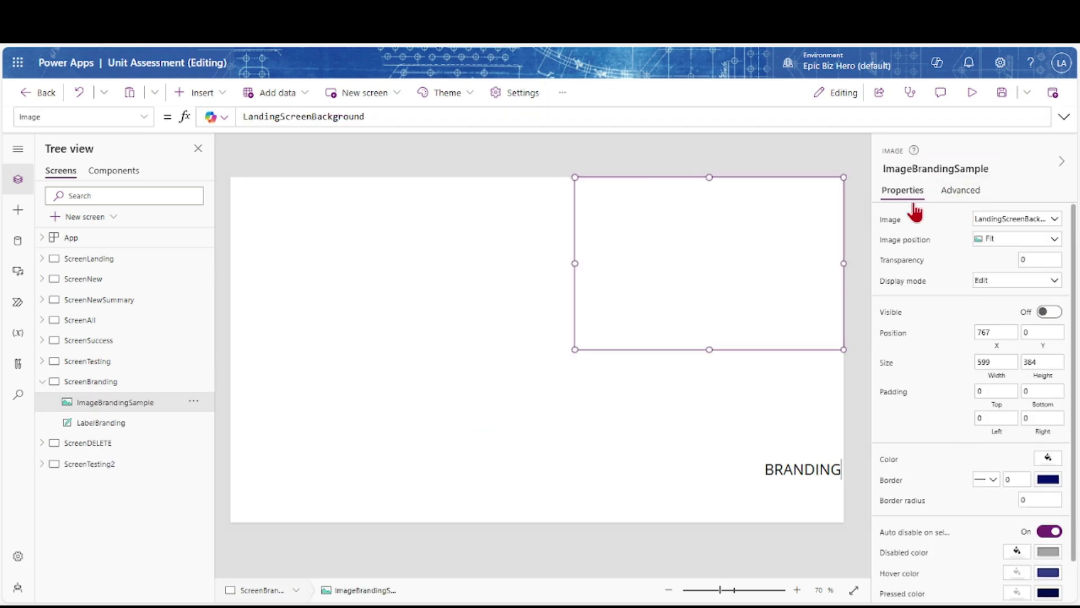
# Set the image to the Branding-USAF color chart and enlarge it to 854 by 639
pyautogui.moveTo(575, 350); pyautogui.dragTo(569, 358)
pyautogui.moveTo(516, 406); pyautogui.dragTo(516, 402)
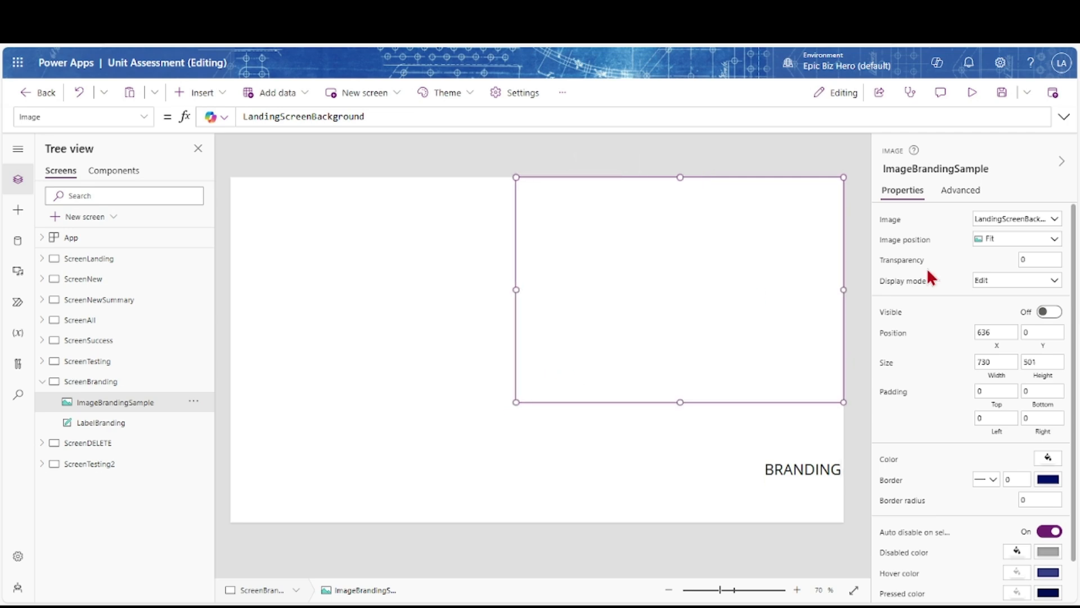
pyautogui.click(1054, 220)
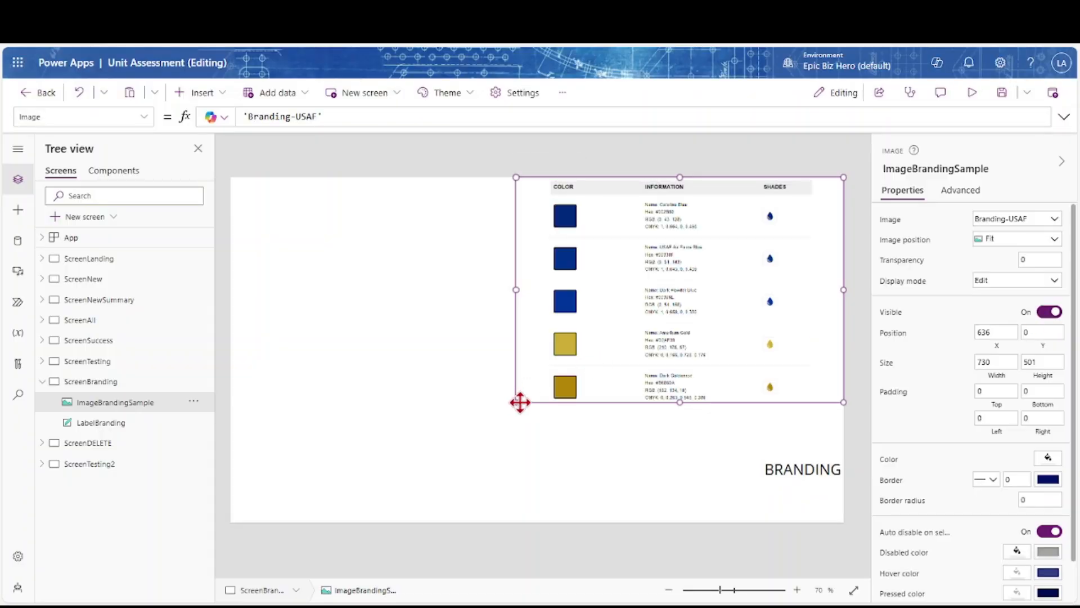
pyautogui.moveTo(461, 463); pyautogui.dragTo(459, 465)
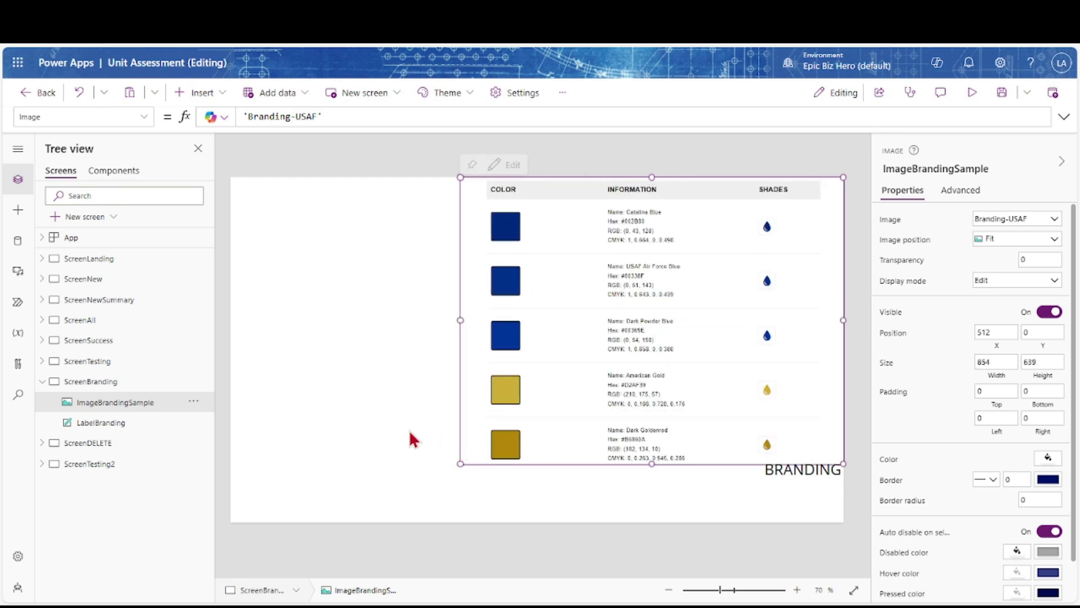
pyautogui.click(463, 285)
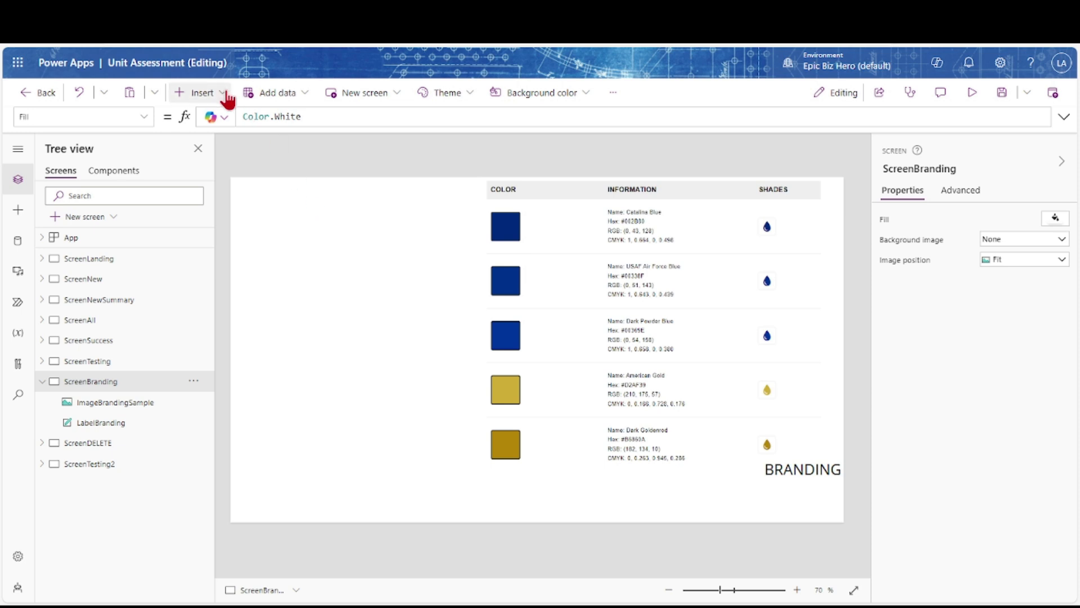
# Insert a rectangle left of the color chart and name it BrandingCatalinaBlue
pyautogui.click(198, 93)
pyautogui.click(201, 254)
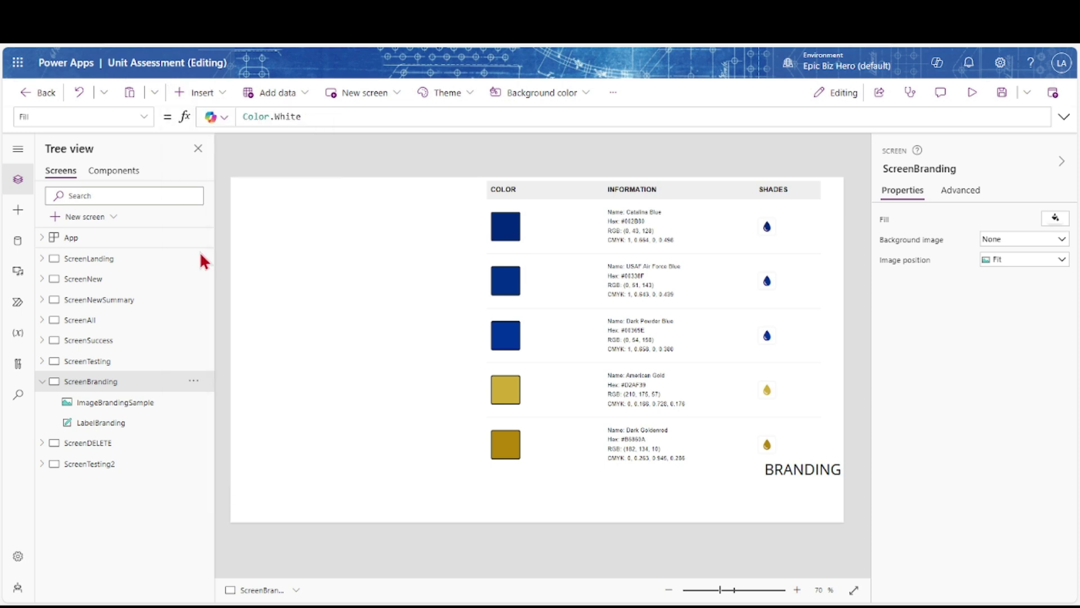
pyautogui.moveTo(299, 234); pyautogui.dragTo(396, 239)
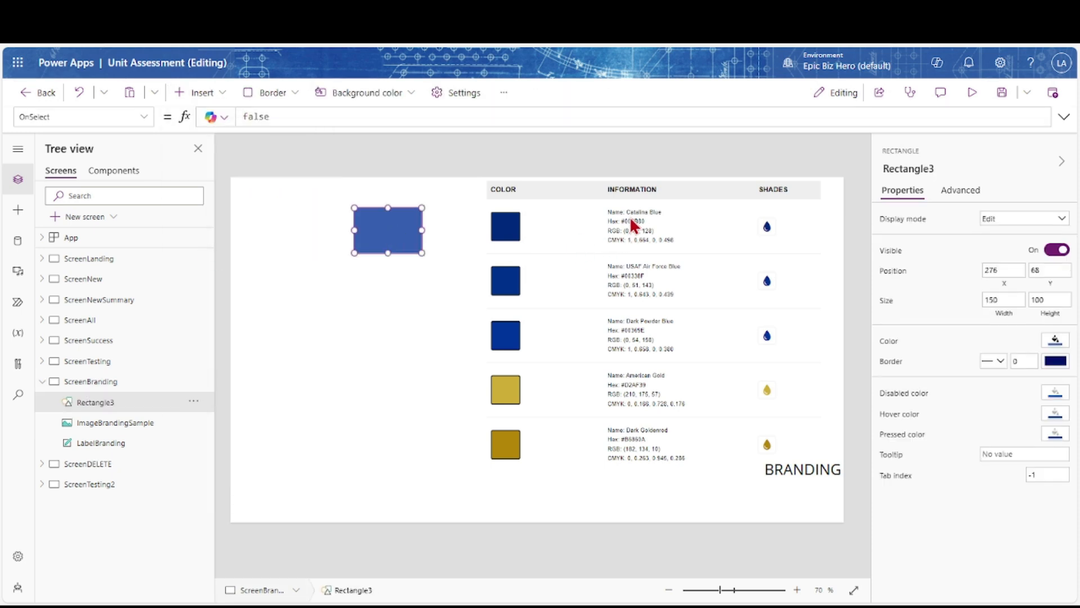
pyautogui.click(938, 169)
pyautogui.write('BrandingCatali')
pyautogui.press('Tab')
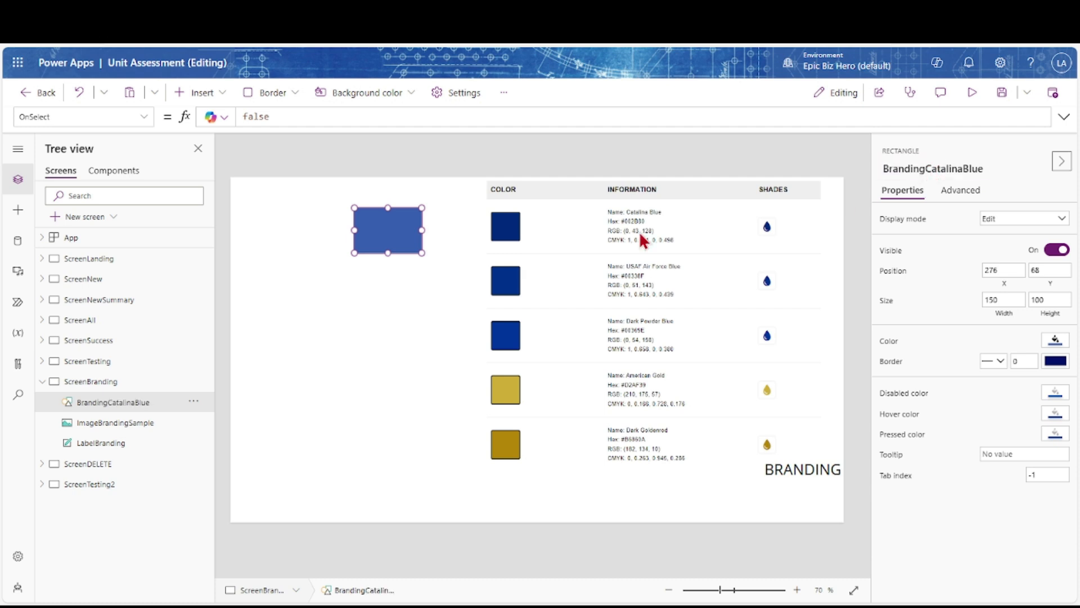
# Set the BrandingCatalinaBlue rectangle's fill to RGBA(0, 43, 128, 1)
pyautogui.click(896, 344)
pyautogui.press('Left')
pyautogui.press('Left')
pyautogui.press('Left')
pyautogui.press('Right')
pyautogui.press('Right')
pyautogui.press('Right')
pyautogui.press('Right')
pyautogui.press('Right')
pyautogui.press('BackSpace')
pyautogui.press('BackSpace')
pyautogui.write('0, 43, 128')
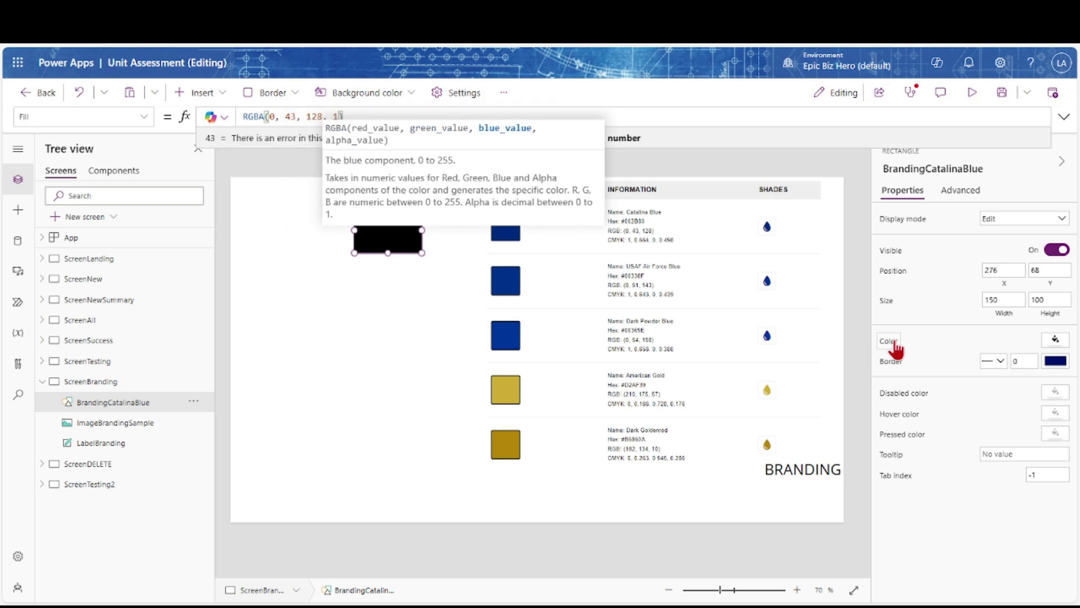
pyautogui.click(457, 390)
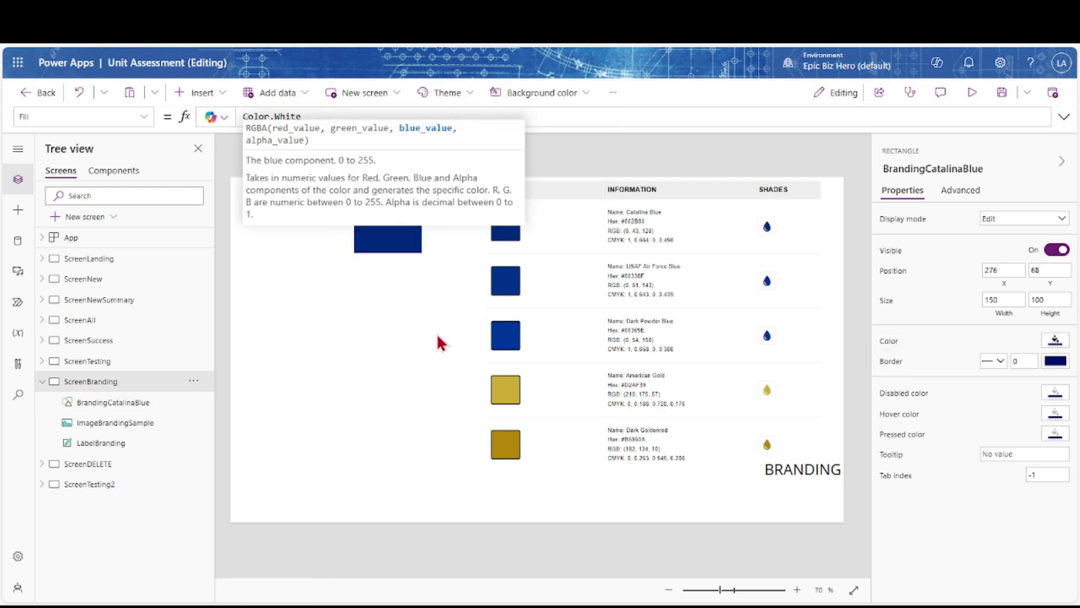
# Duplicate the Catalina Blue rectangle below the original and begin renaming it BrandingAFBlue
pyautogui.click(381, 249)
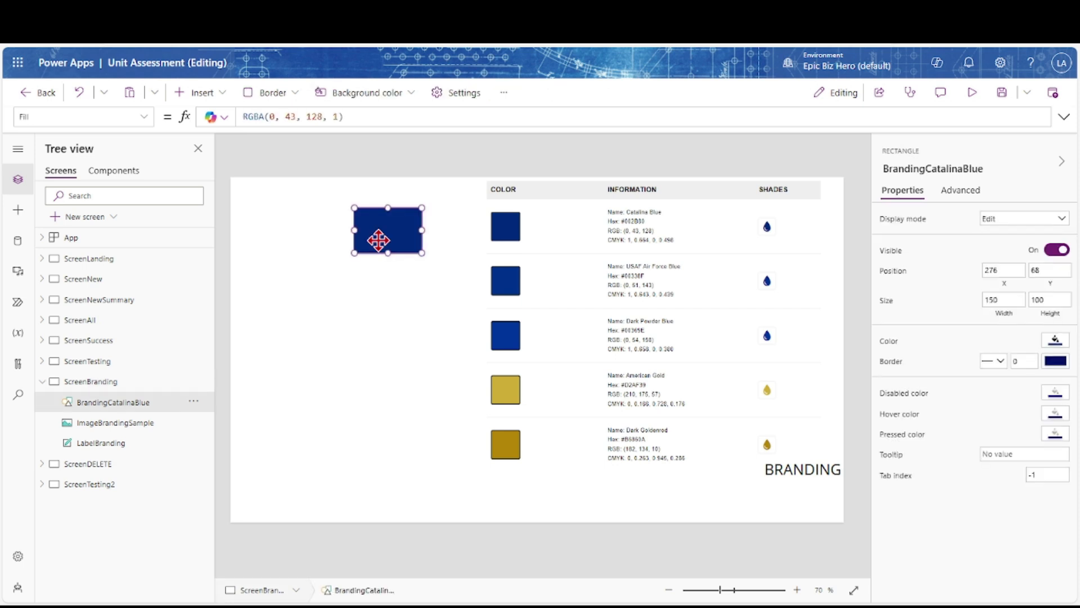
pyautogui.hotkey('ctrl', 'c')
pyautogui.hotkey('ctrl', 'v')
pyautogui.moveTo(378, 243); pyautogui.dragTo(380, 279)
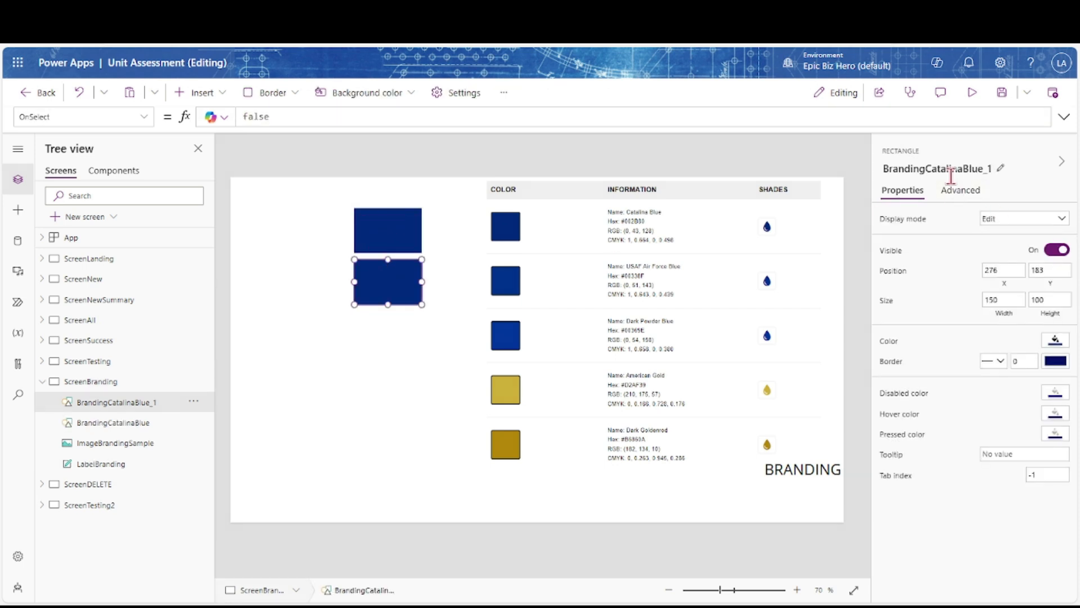
pyautogui.click(946, 176)
pyautogui.click(994, 167)
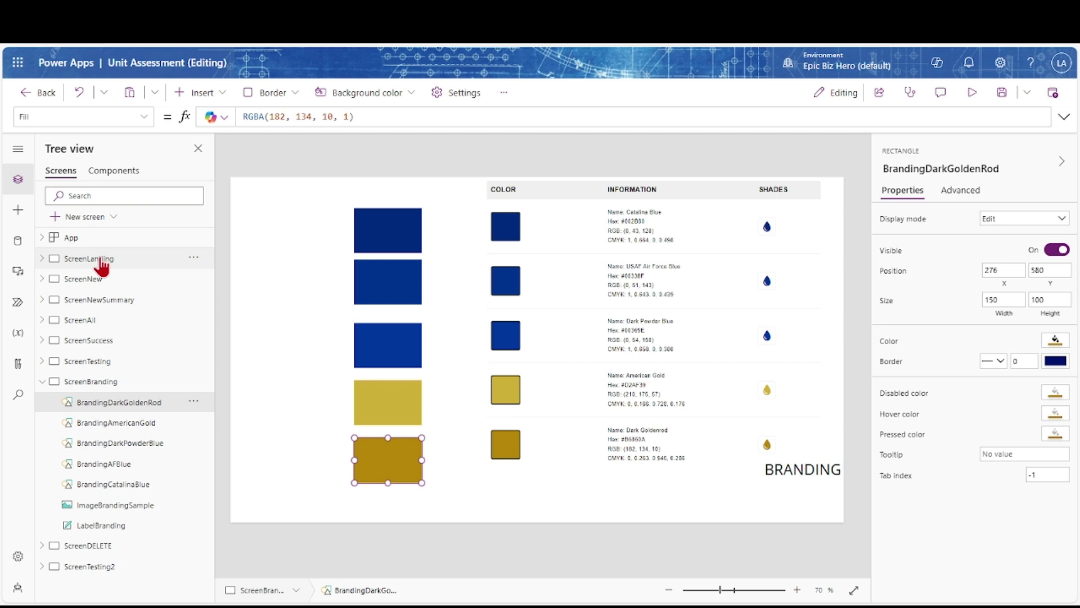
# On the landing screen, select ButtonNavigateBack and expand its fill formula
pyautogui.click(100, 260)
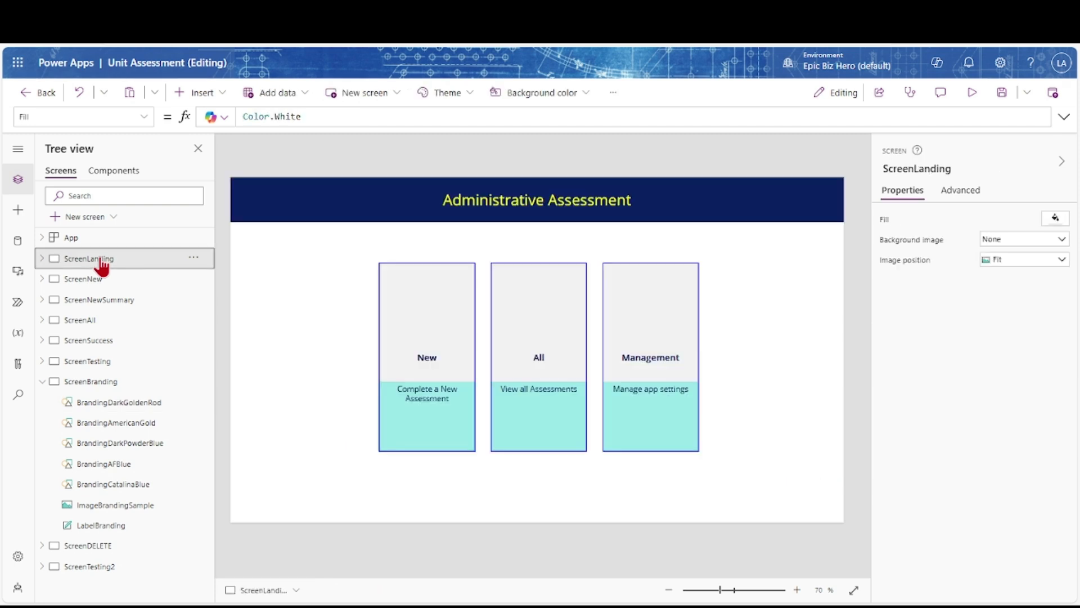
pyautogui.click(414, 385)
pyautogui.click(123, 445)
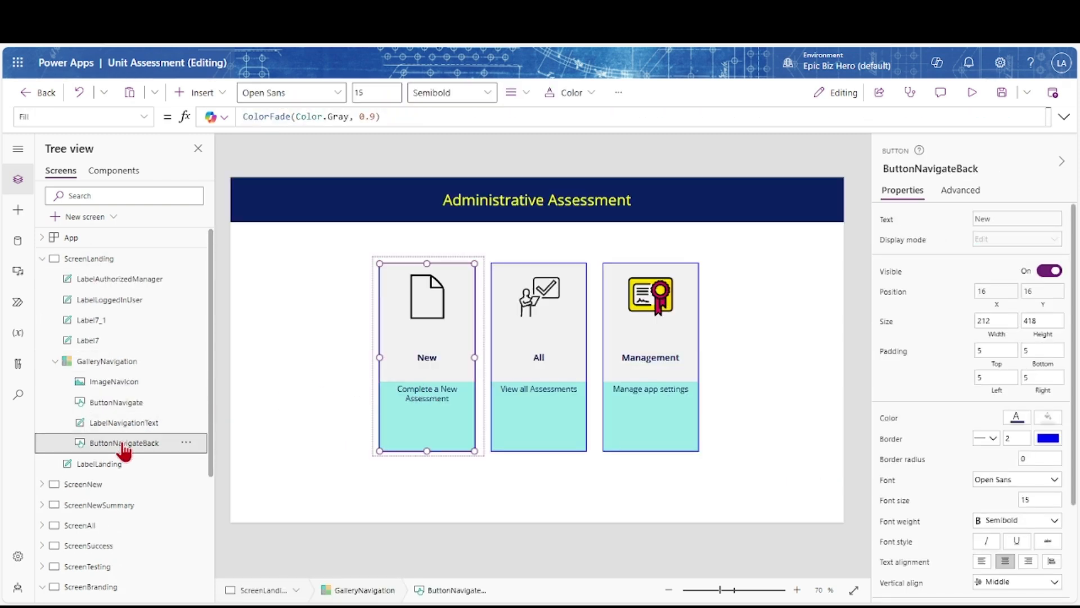
pyautogui.click(400, 116)
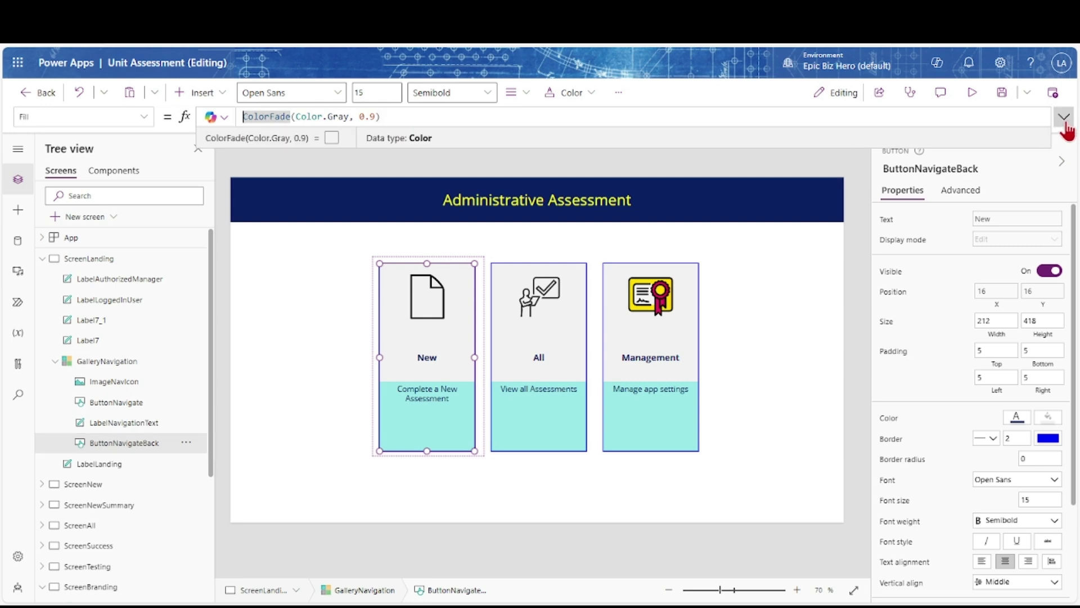
pyautogui.click(1063, 118)
pyautogui.click(1064, 119)
pyautogui.click(1064, 118)
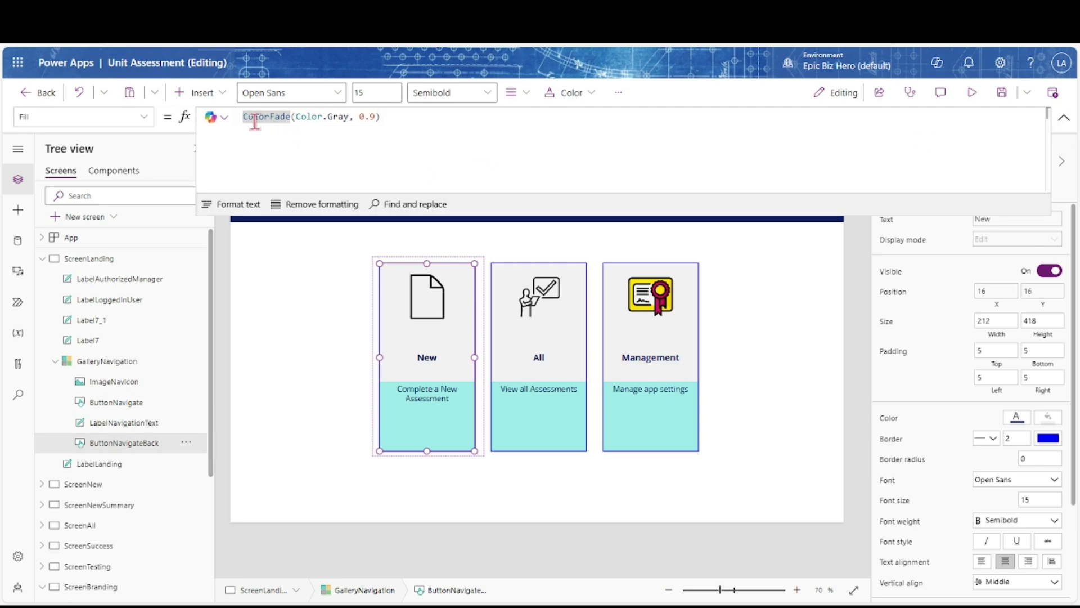
# Comment out the ColorFade gray fill, fill with BrandingAmericanGold.Fill, then open ScreenNew
pyautogui.press('Return')
pyautogui.write('//')
pyautogui.press('Up')
pyautogui.write('brandingAmericanGold.')
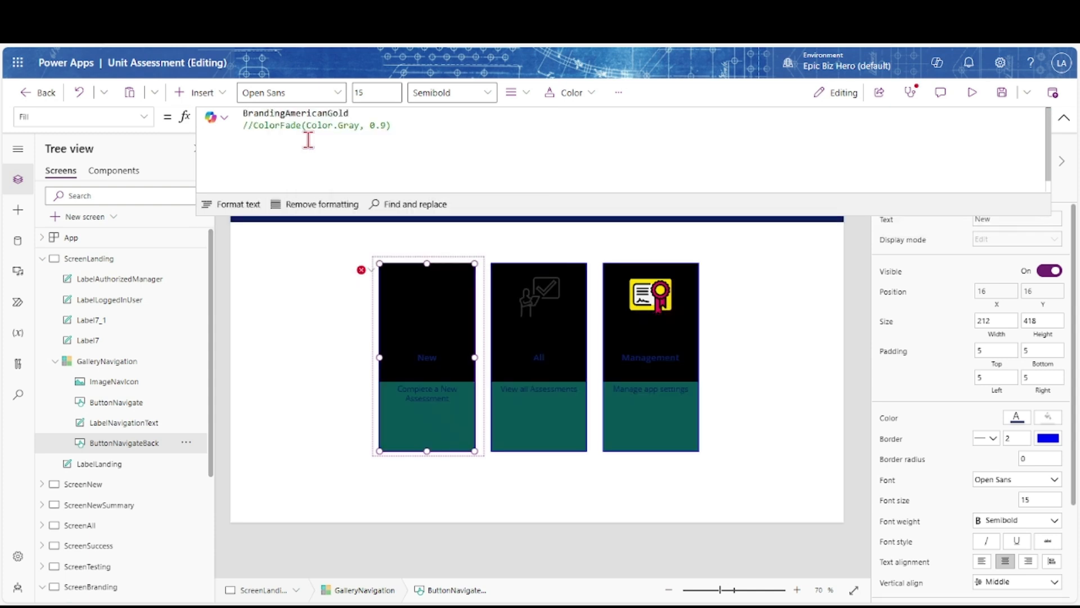
pyautogui.write('fill')
pyautogui.press('Tab')
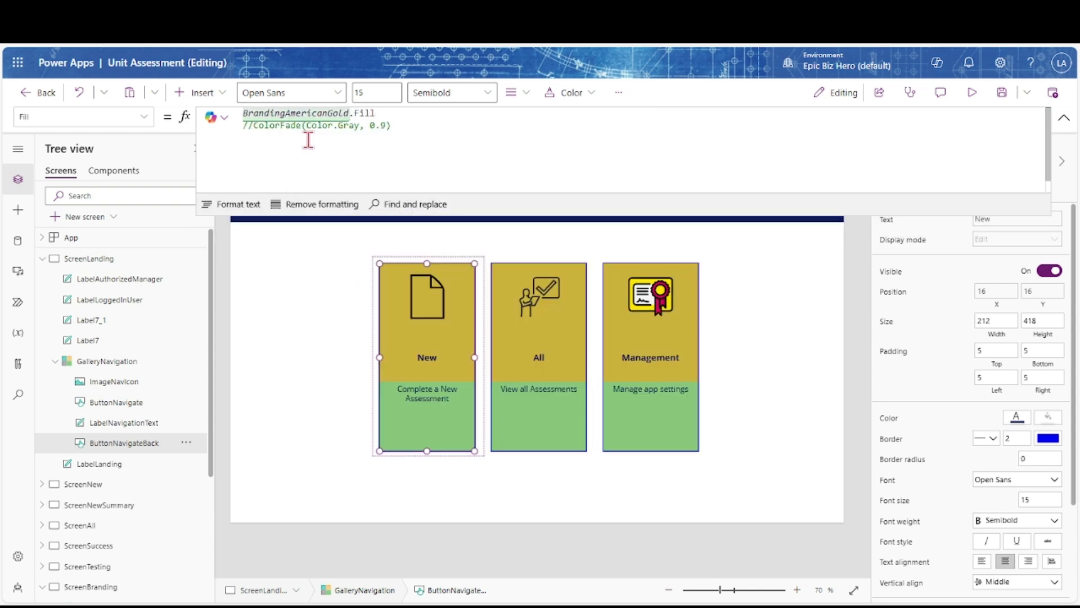
pyautogui.click(83, 485)
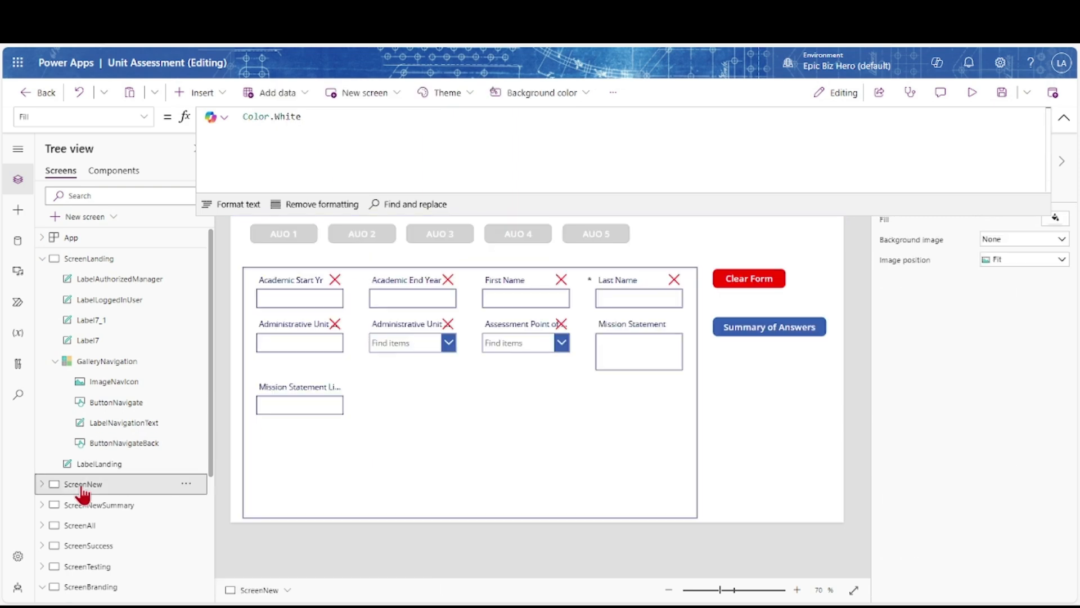
# Insert a rectangle on ScreenNew and place it right of the form
pyautogui.click(1064, 118)
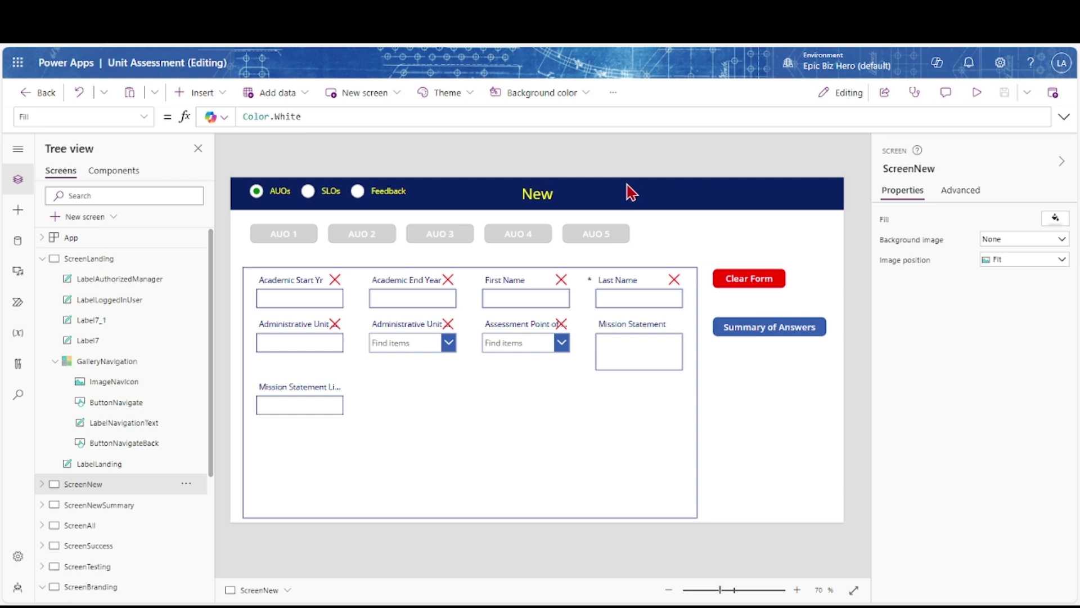
pyautogui.click(193, 93)
pyautogui.click(190, 253)
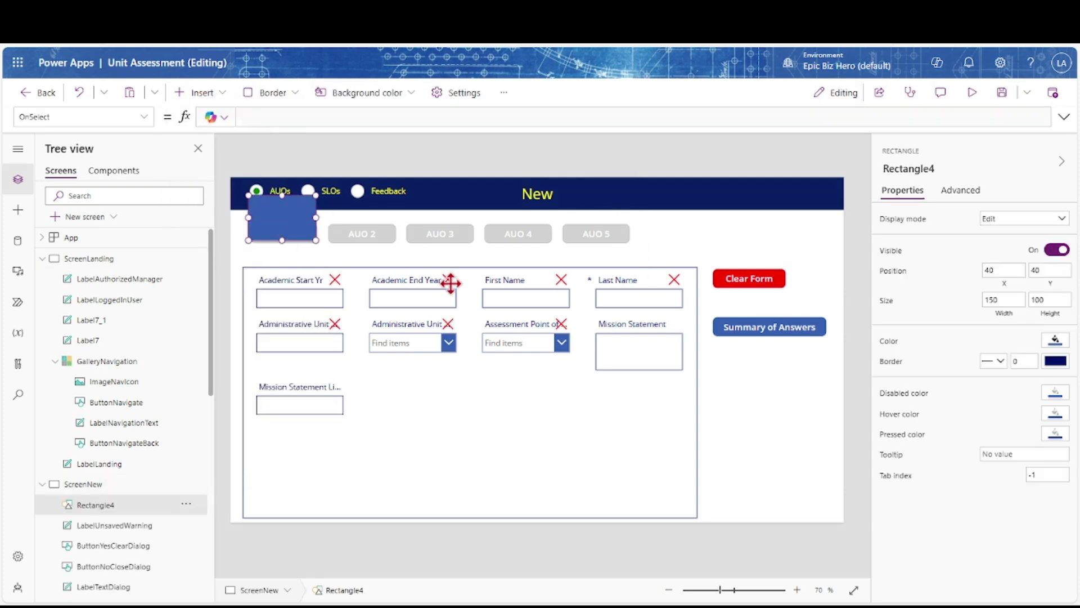
pyautogui.moveTo(754, 395); pyautogui.dragTo(755, 397)
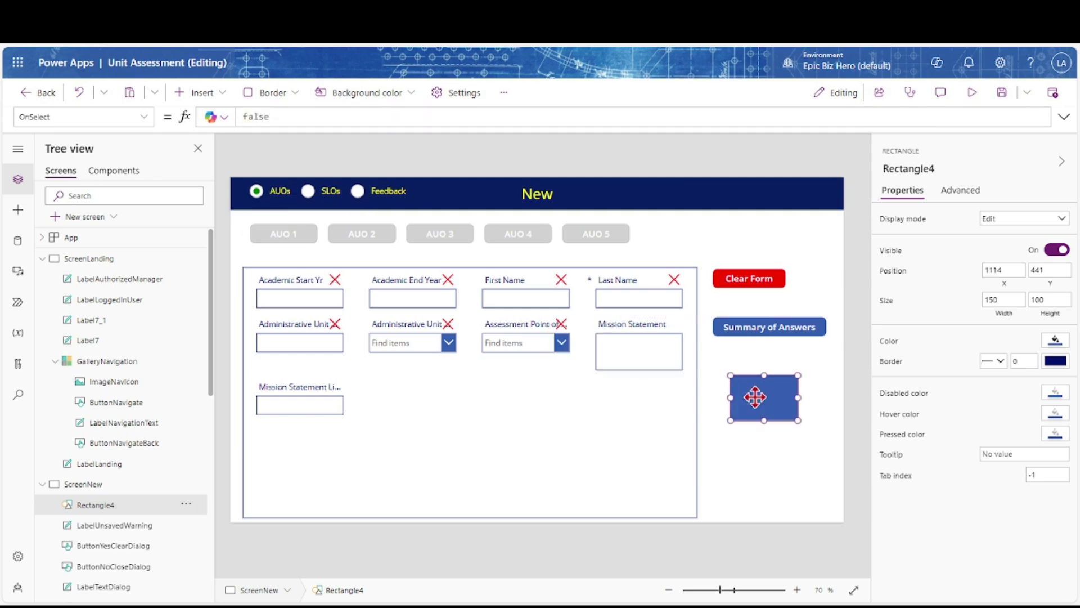
# Fill the rectangle with BrandingAmericanGold.Fill, then return to ScreenLanding
pyautogui.click(887, 350)
pyautogui.hotkey('ctrl', 'a')
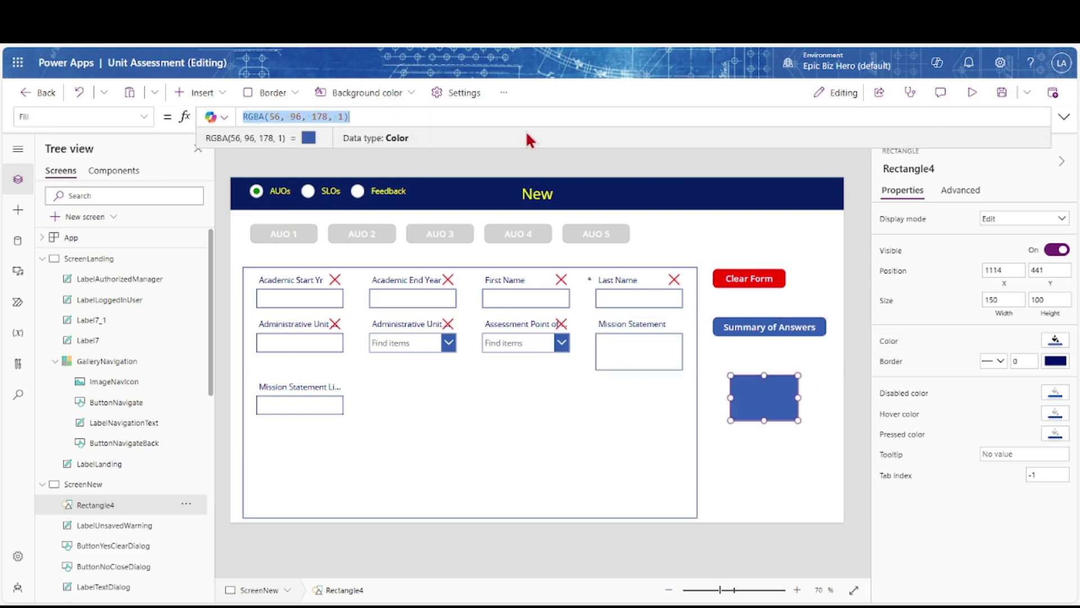
pyautogui.write('brand')
pyautogui.press('Down')
pyautogui.press('Down')
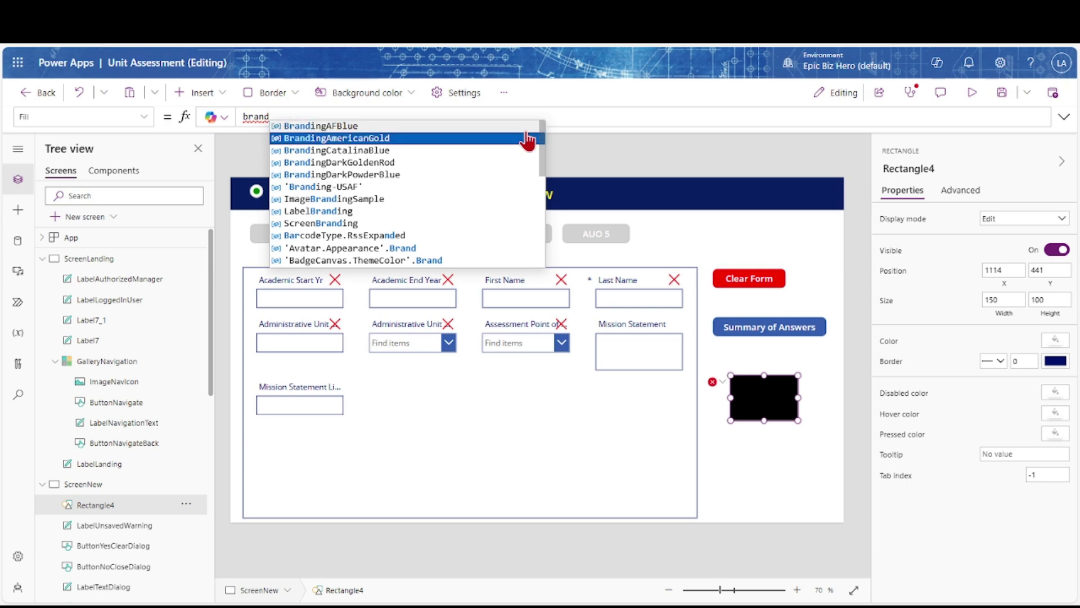
pyautogui.press('Up')
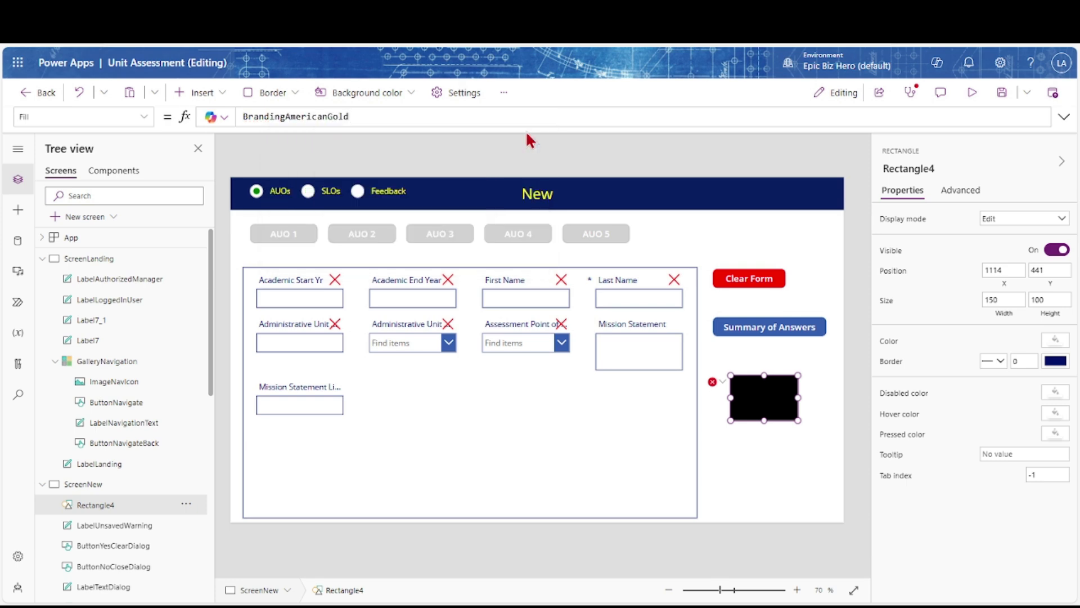
pyautogui.write('.Fill')
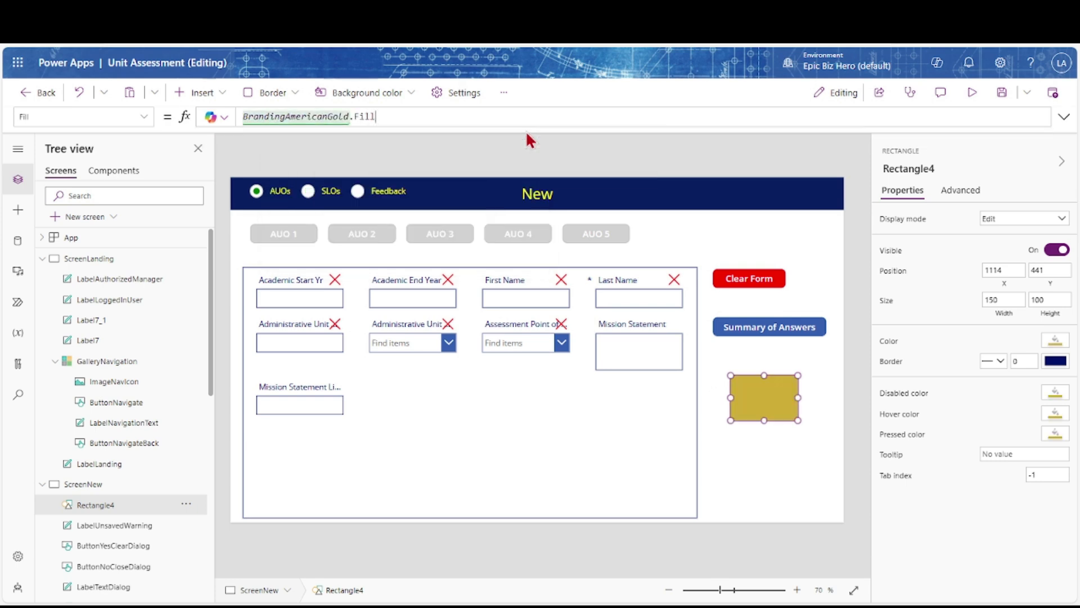
pyautogui.click(99, 260)
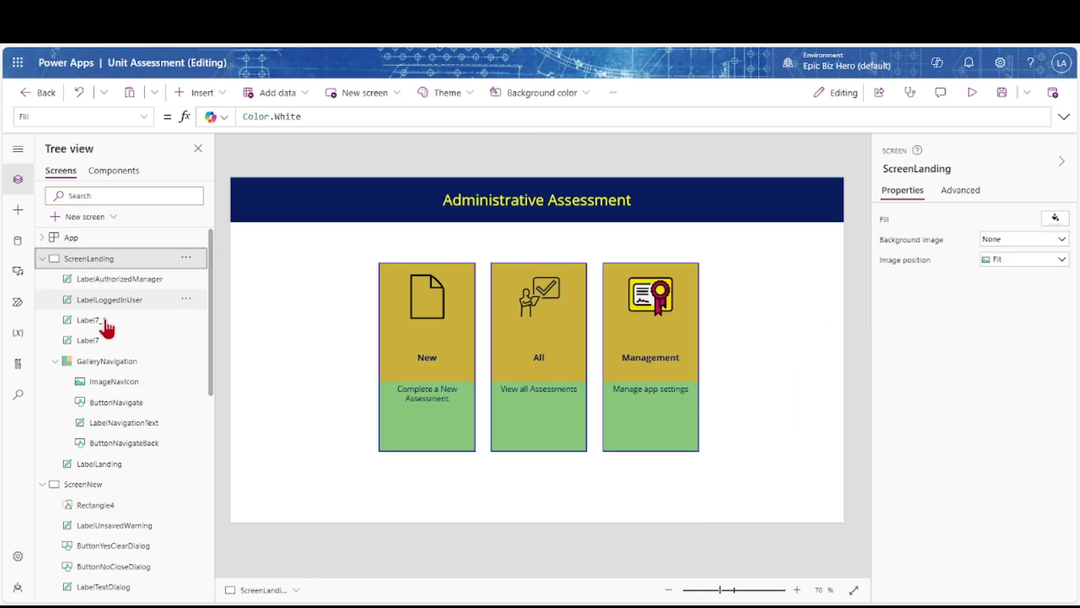
# Change the American Gold swatch's RGBA alpha to 0.6 as a test
pyautogui.click(124, 443)
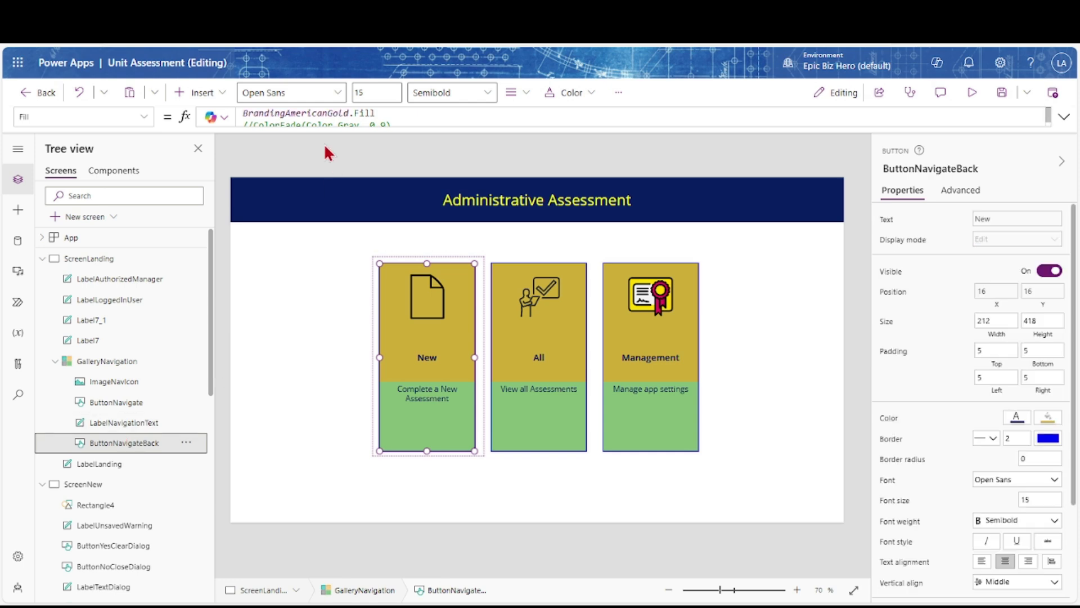
pyautogui.scroll(-1, 174, 348)
pyautogui.click(42, 417)
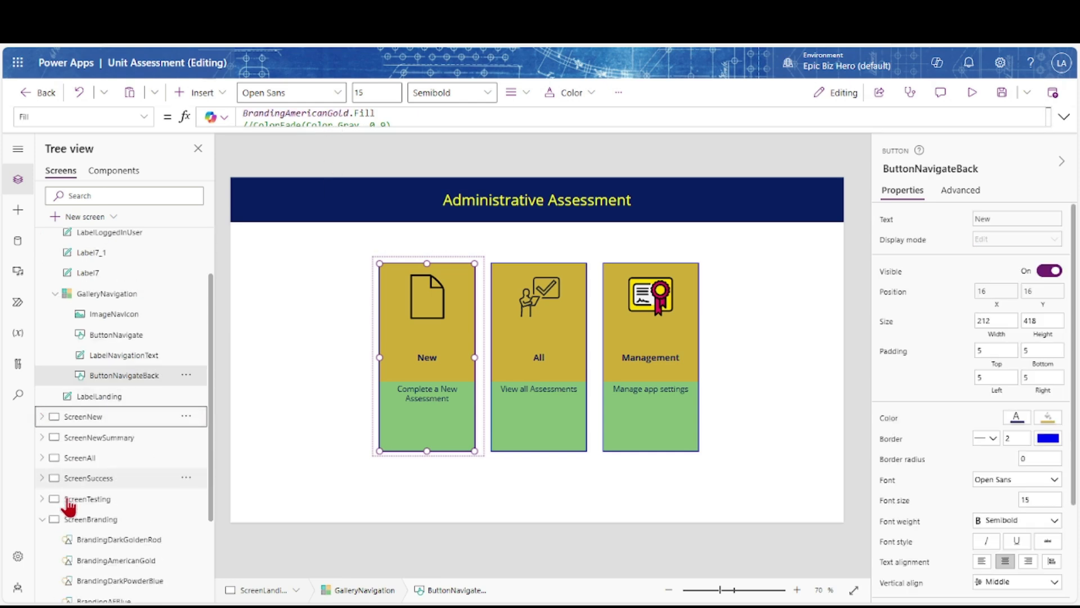
pyautogui.click(65, 520)
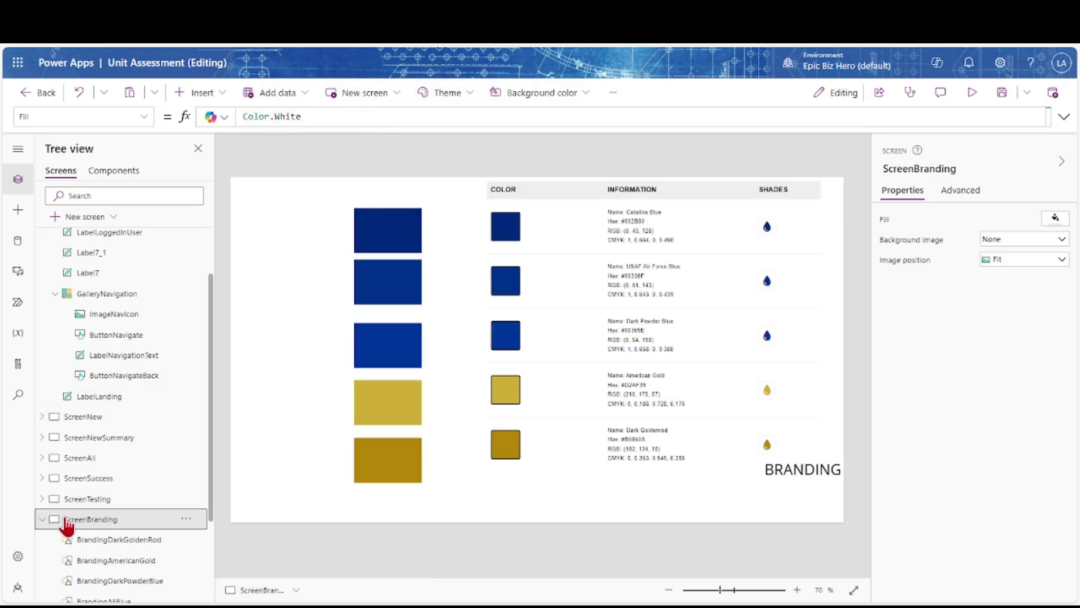
pyautogui.click(391, 410)
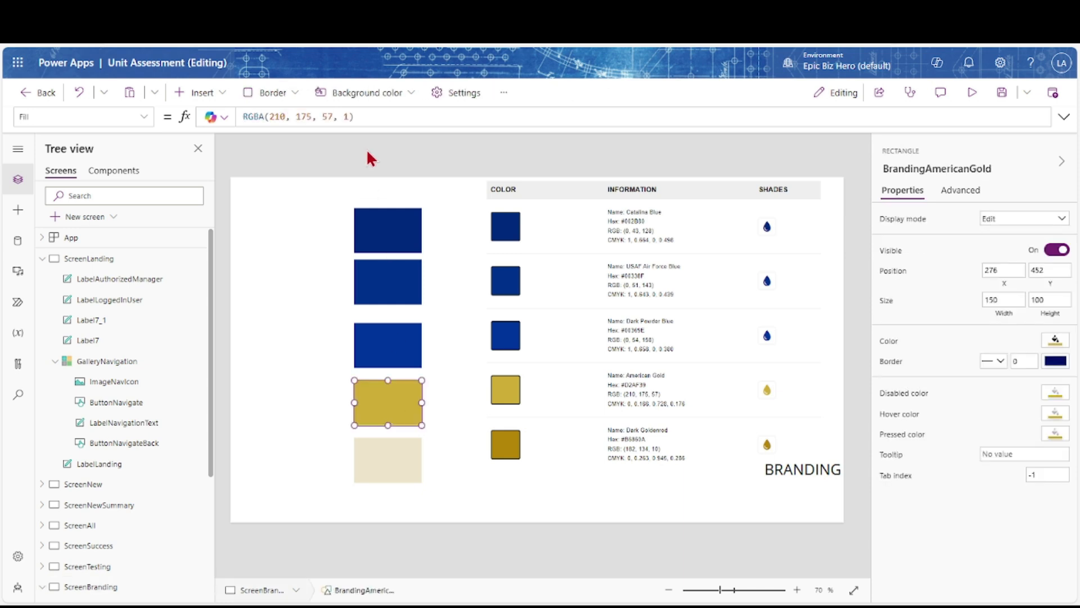
pyautogui.click(348, 116)
pyautogui.press('BackSpace')
pyautogui.write('0.6')
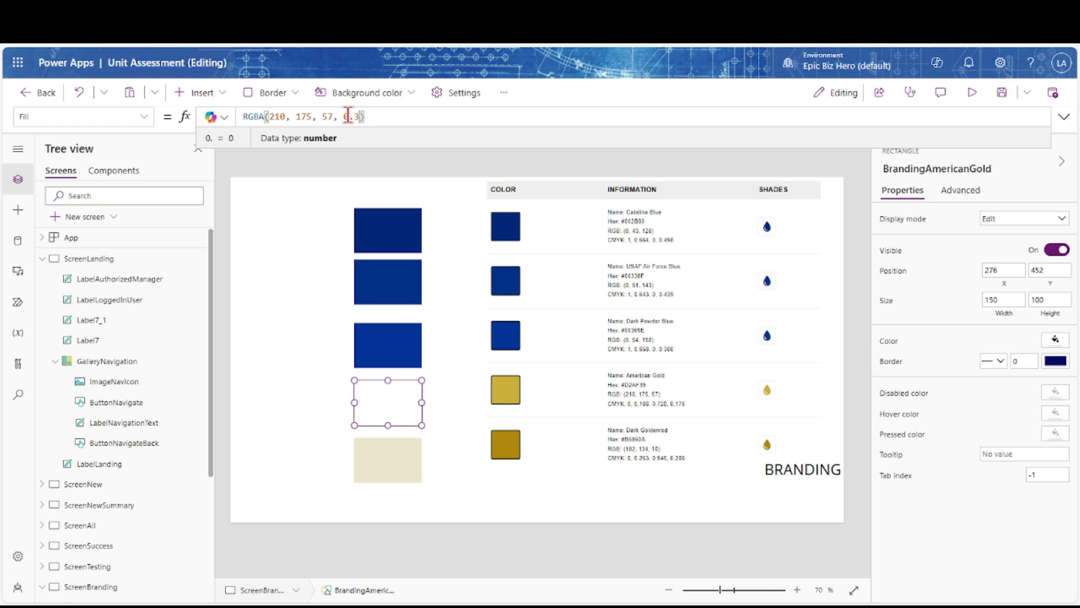
# Check the landing cards, then reset the American Gold swatch's alpha to 1
pyautogui.click(101, 260)
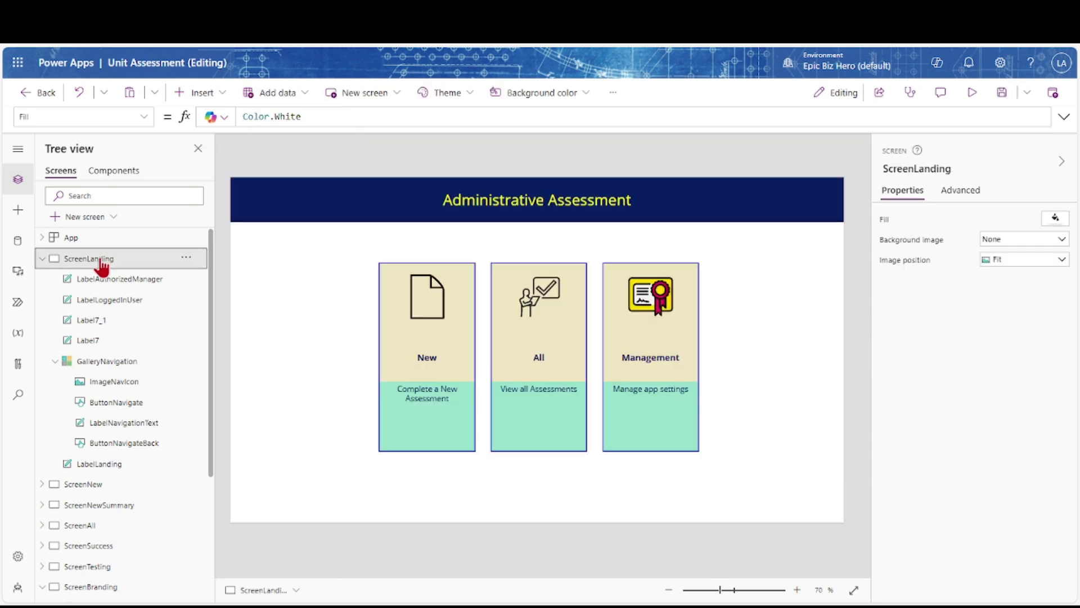
pyautogui.click(79, 485)
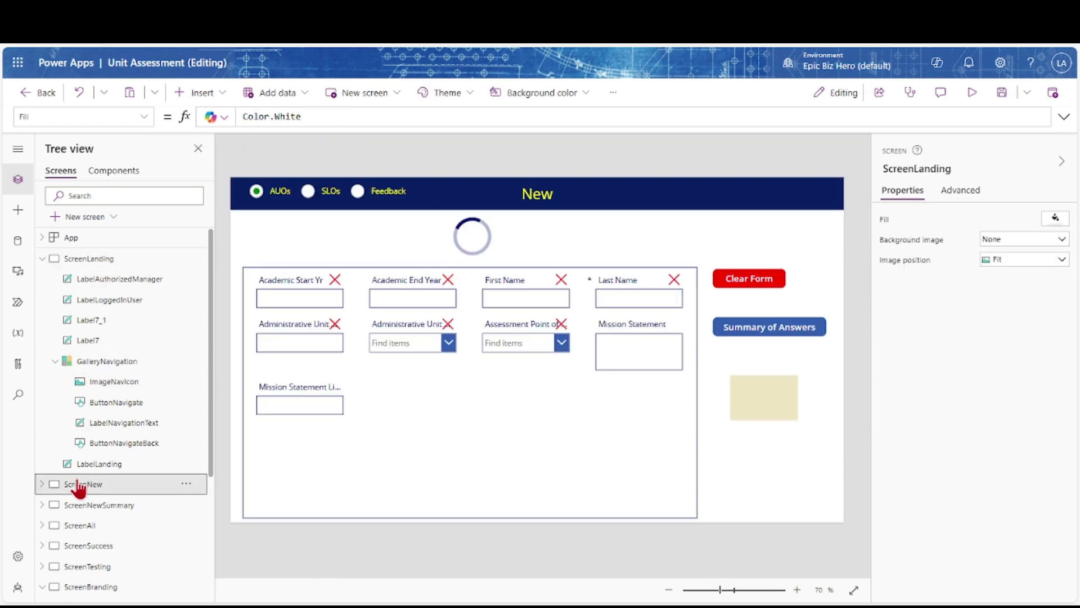
pyautogui.click(91, 586)
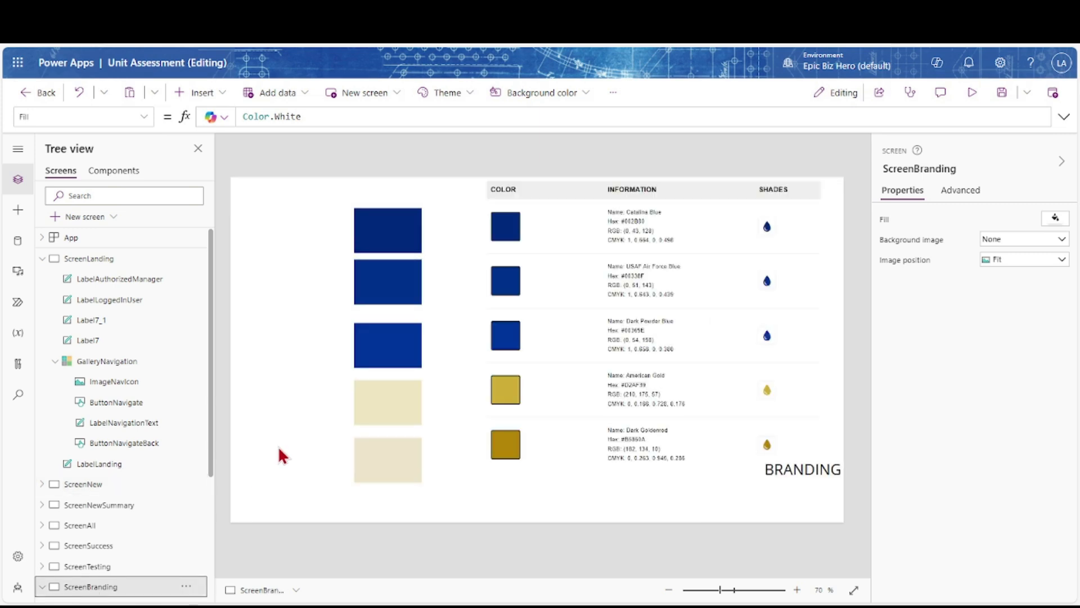
pyautogui.click(366, 410)
pyautogui.doubleClick(357, 118)
pyautogui.press('BackSpace')
pyautogui.write('1')
# Confirm the gold landing cards and delete the gold test rectangle from ScreenNew
pyautogui.click(363, 451)
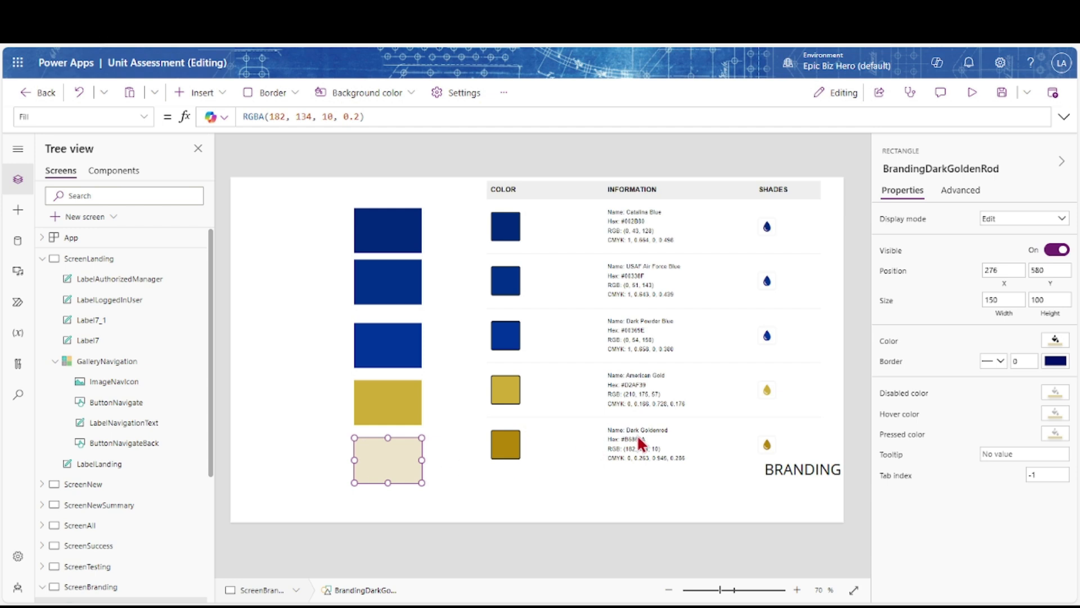
pyautogui.click(106, 262)
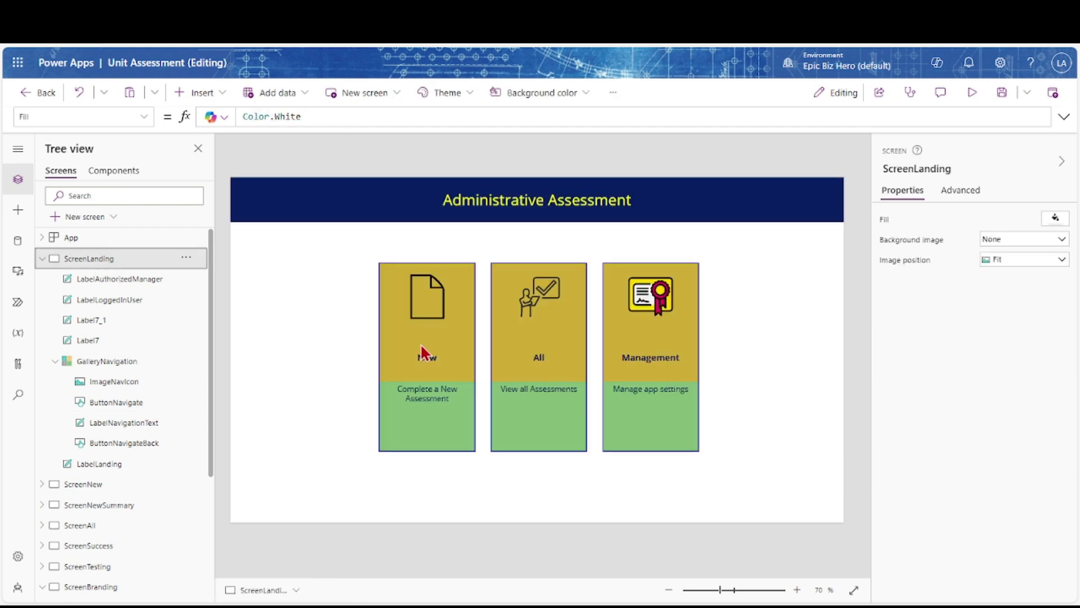
pyautogui.click(76, 486)
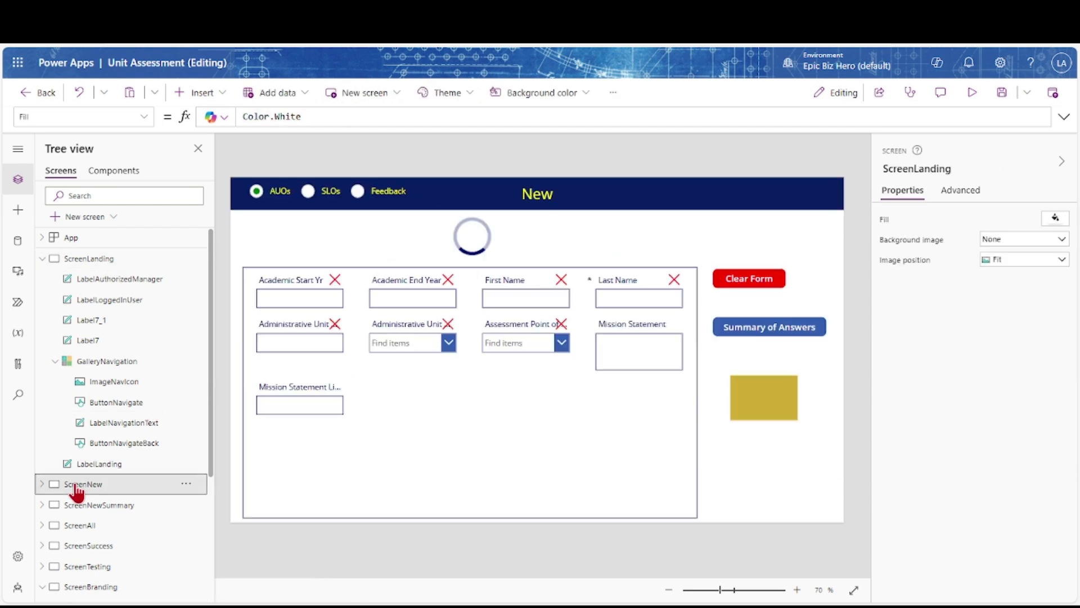
pyautogui.click(769, 404)
pyautogui.press('Delete')
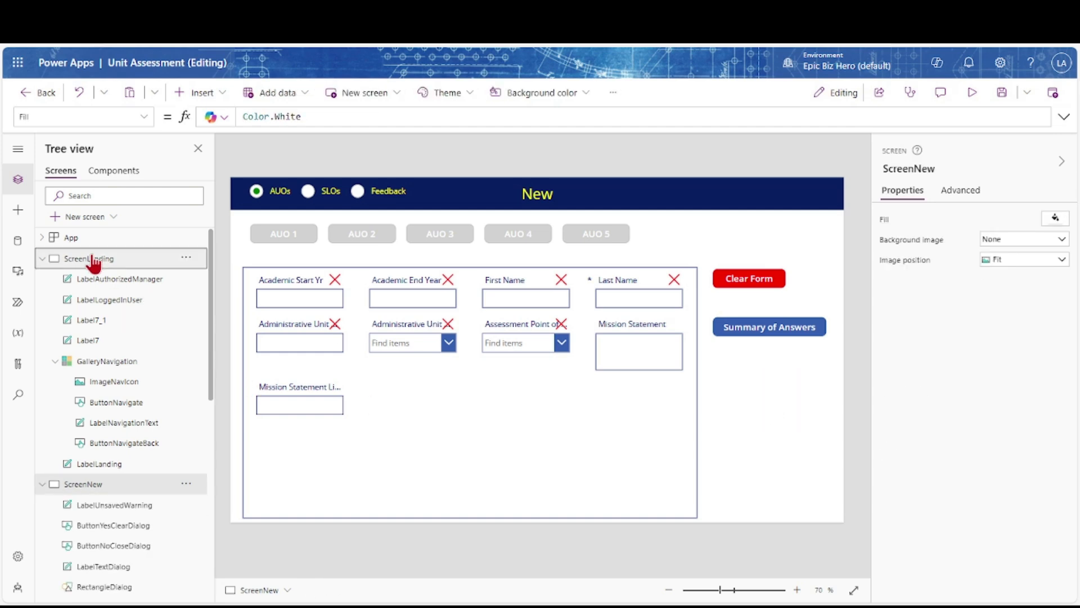
# Remove the BrandingAmericanGold.Fill line, restore ColorFade(Color.Gray, 0.9) on ButtonNavigateBack, and save
pyautogui.click(92, 260)
pyautogui.click(435, 368)
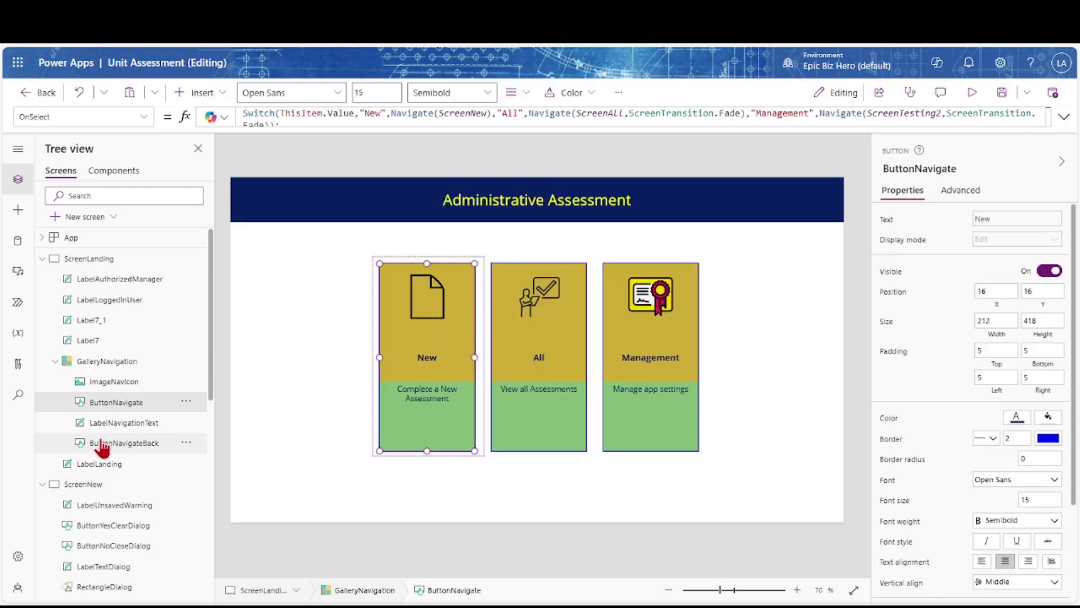
pyautogui.click(101, 443)
pyautogui.click(1064, 116)
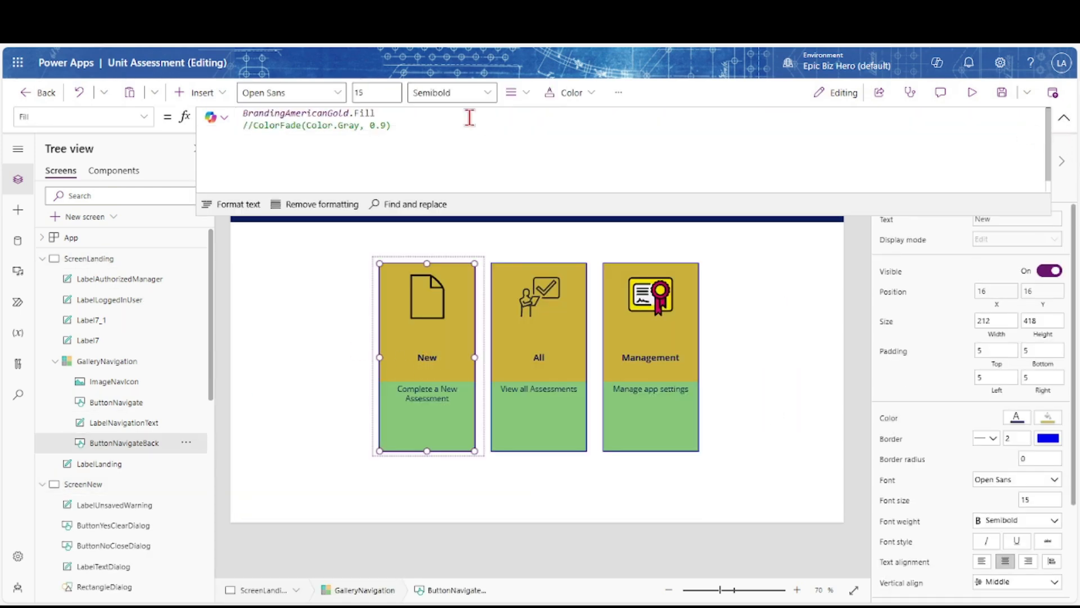
pyautogui.click(259, 125)
pyautogui.hotkey('ctrl', 'shift', 'Home')
pyautogui.press('BackSpace')
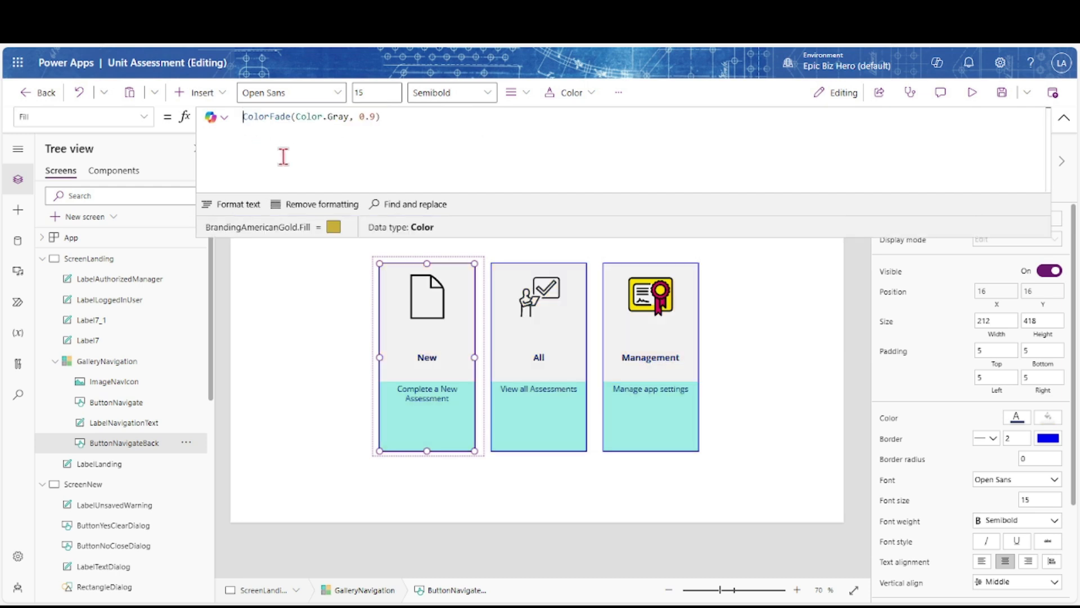
pyautogui.click(1064, 117)
pyautogui.click(1001, 93)
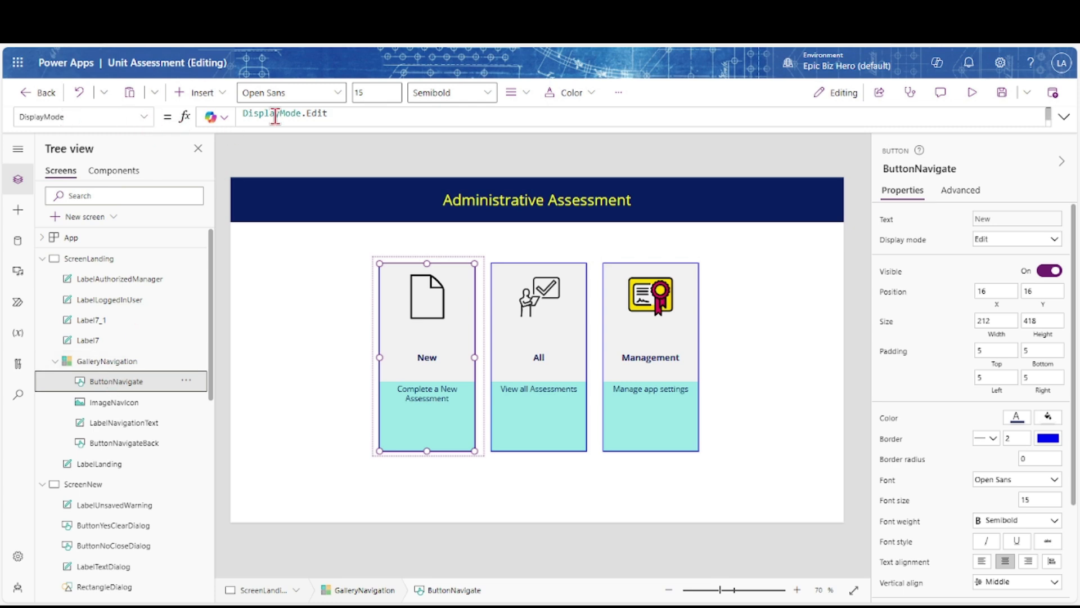
# Comment out DisplayMode.Edit and add an If disabling Management unless LabelAuthorizedManager equals LabelLoggedInUser
pyautogui.click(1065, 119)
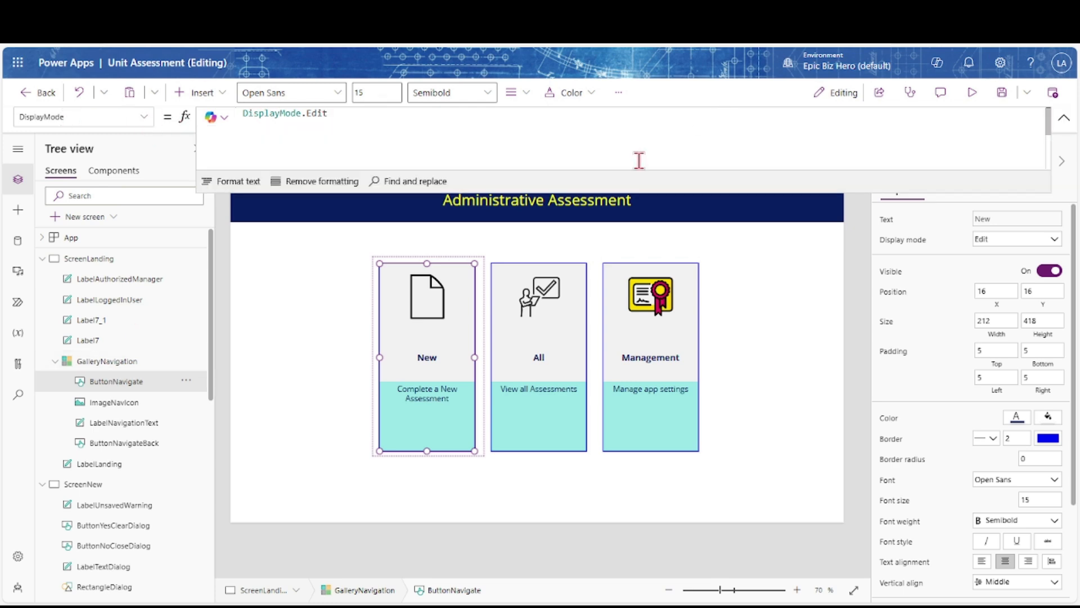
pyautogui.click(240, 112)
pyautogui.write('//')
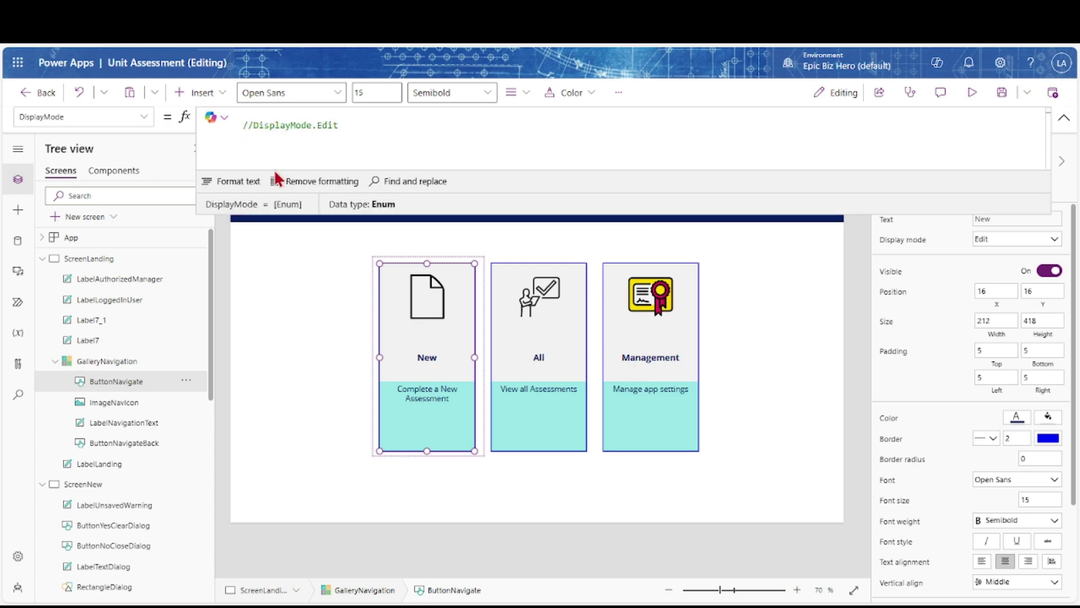
pyautogui.press('Up')
pyautogui.write('If(ThisItem.Value <> "Management" || LabelAuthorizedManager.Text = LabelLoggedInUser.Text, DisplayMode.Edit, DisplayMode.Disabled)')
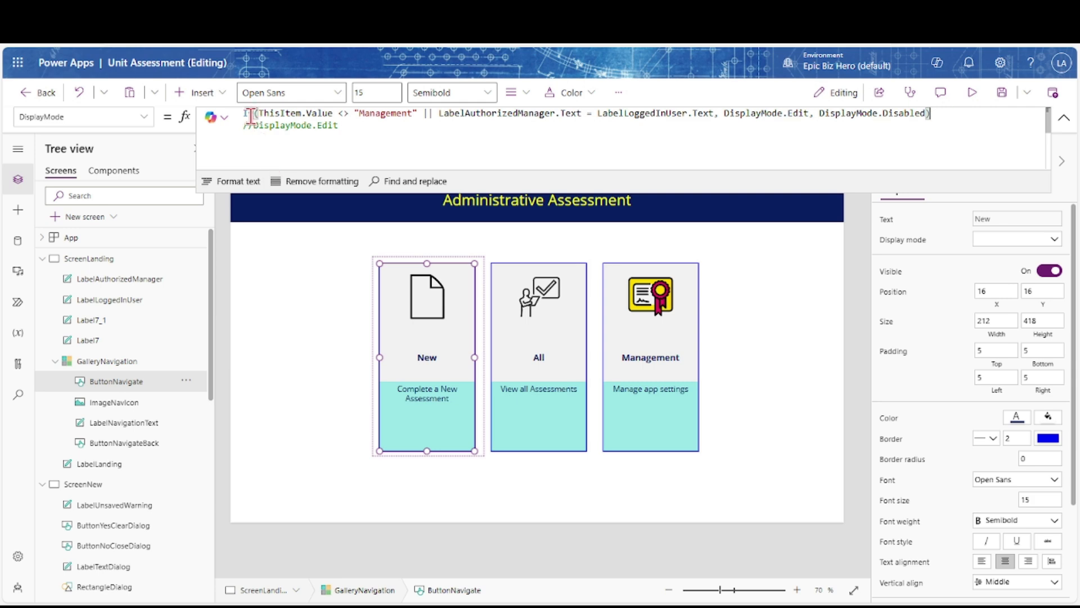
pyautogui.click(282, 115)
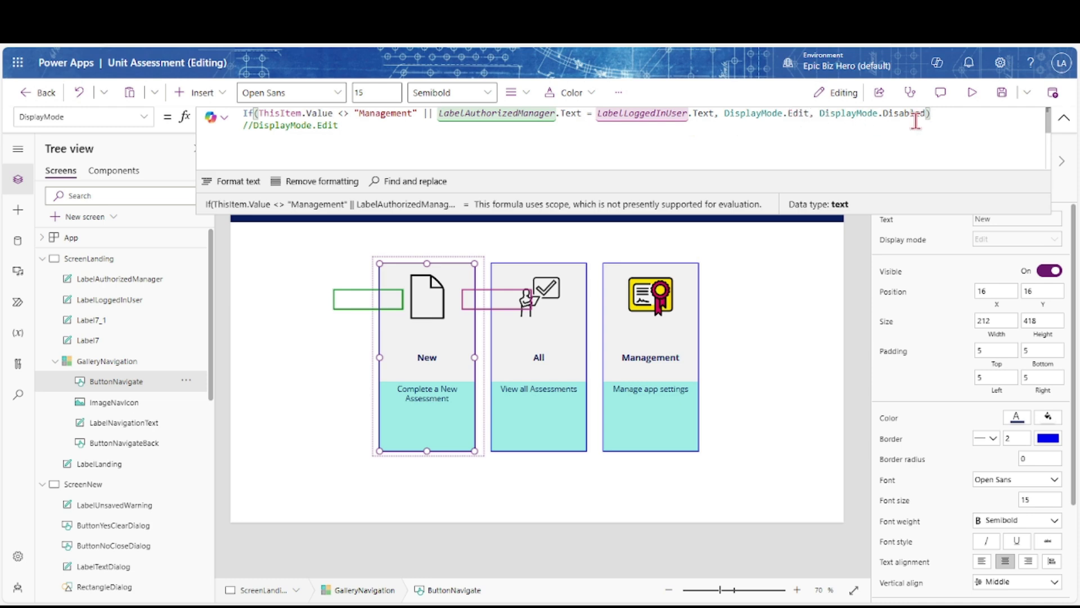
pyautogui.click(101, 303)
pyautogui.keyDown('ctrl'); pyautogui.click(103, 281); pyautogui.keyUp('ctrl')
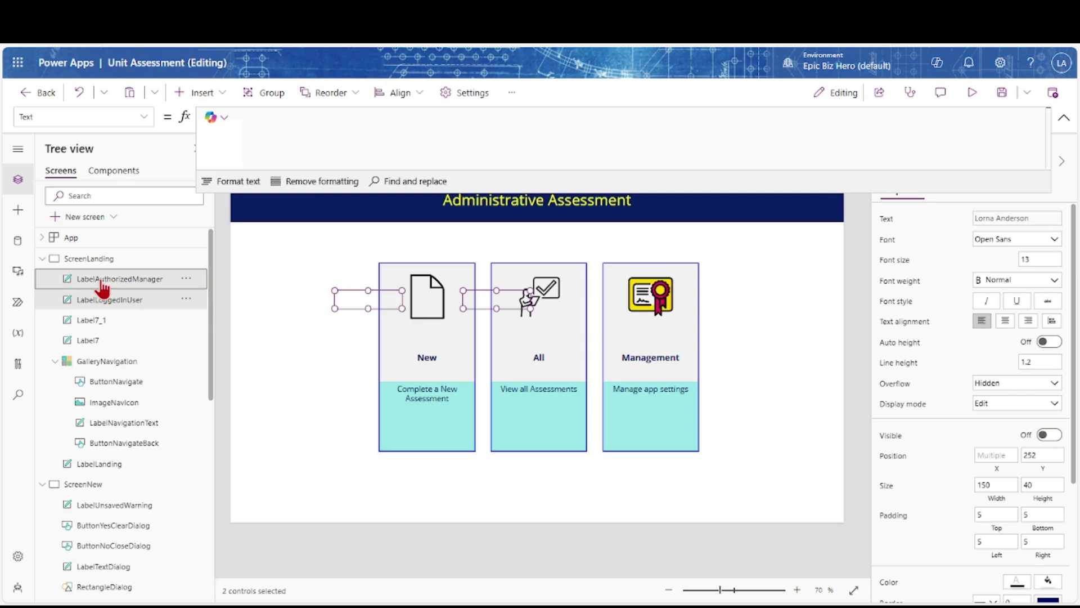
pyautogui.click(1048, 435)
pyautogui.moveTo(352, 300); pyautogui.dragTo(333, 478)
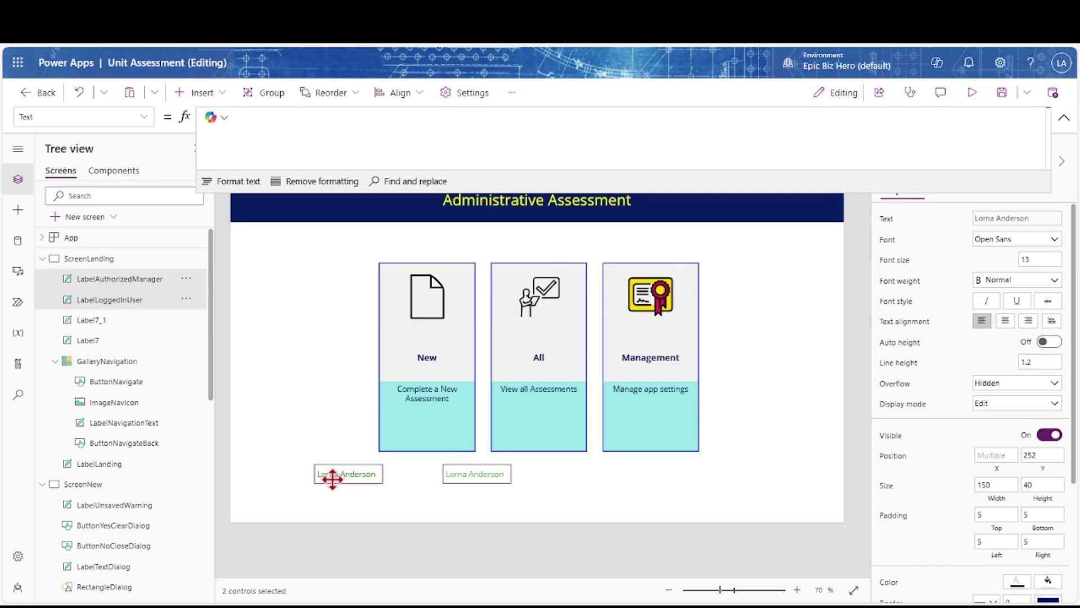
pyautogui.click(276, 478)
pyautogui.click(1062, 119)
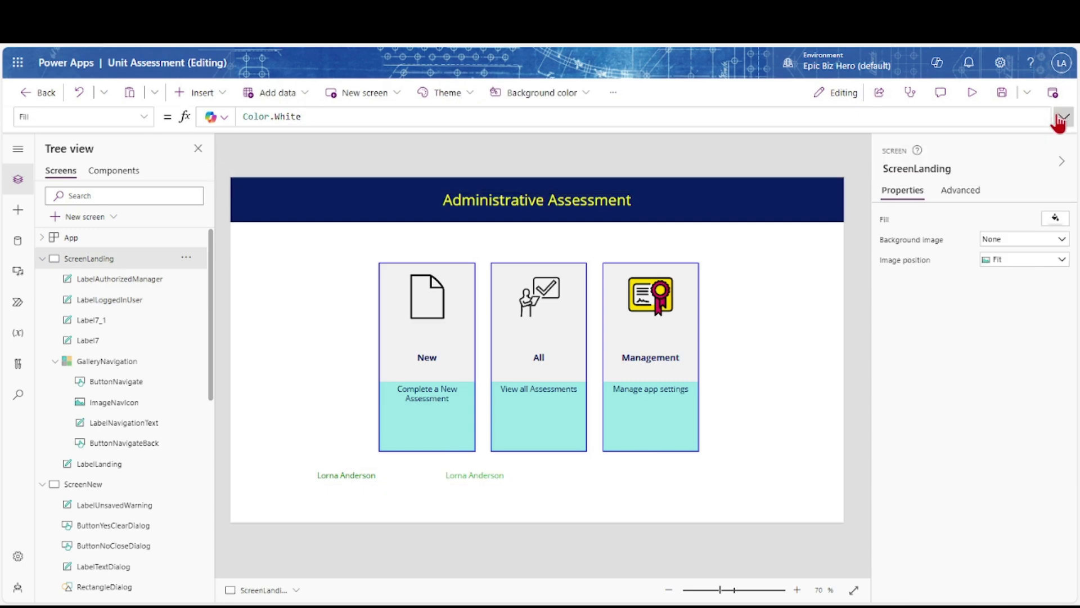
pyautogui.click(357, 474)
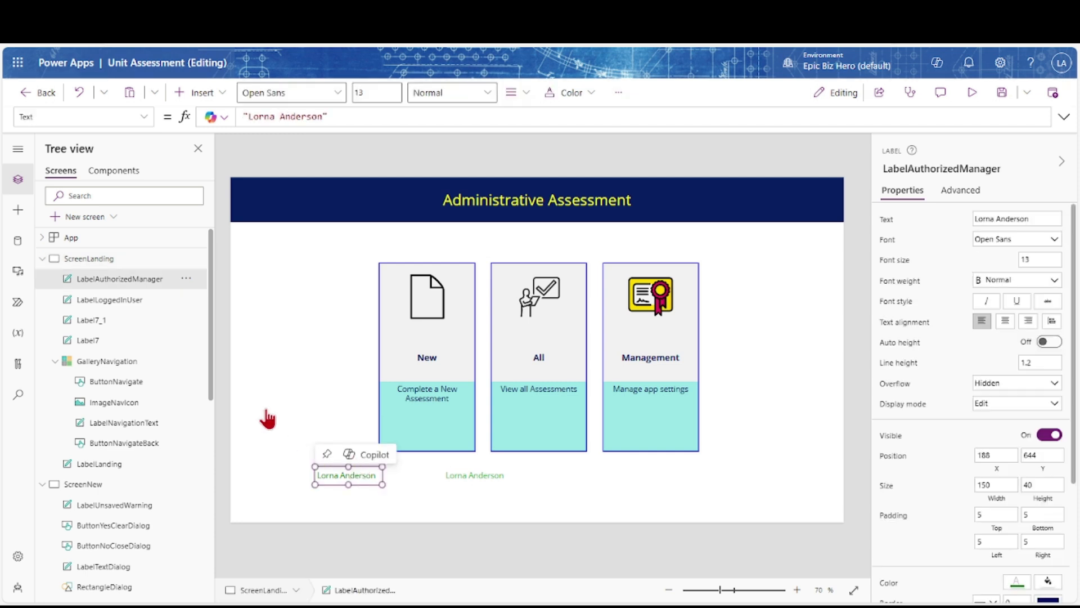
pyautogui.click(88, 286)
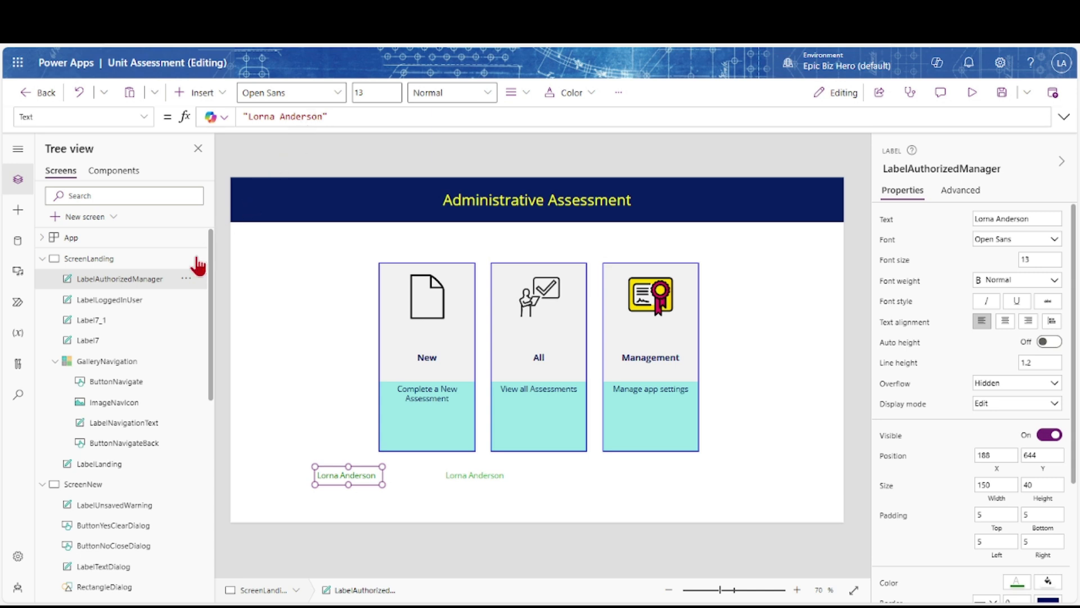
pyautogui.click(116, 303)
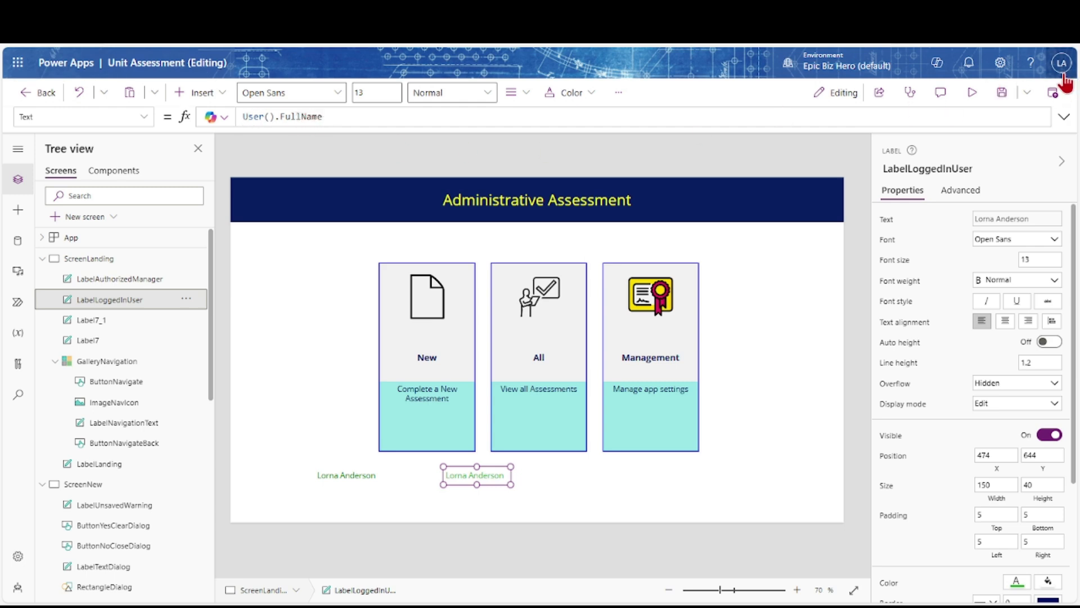
pyautogui.click(970, 95)
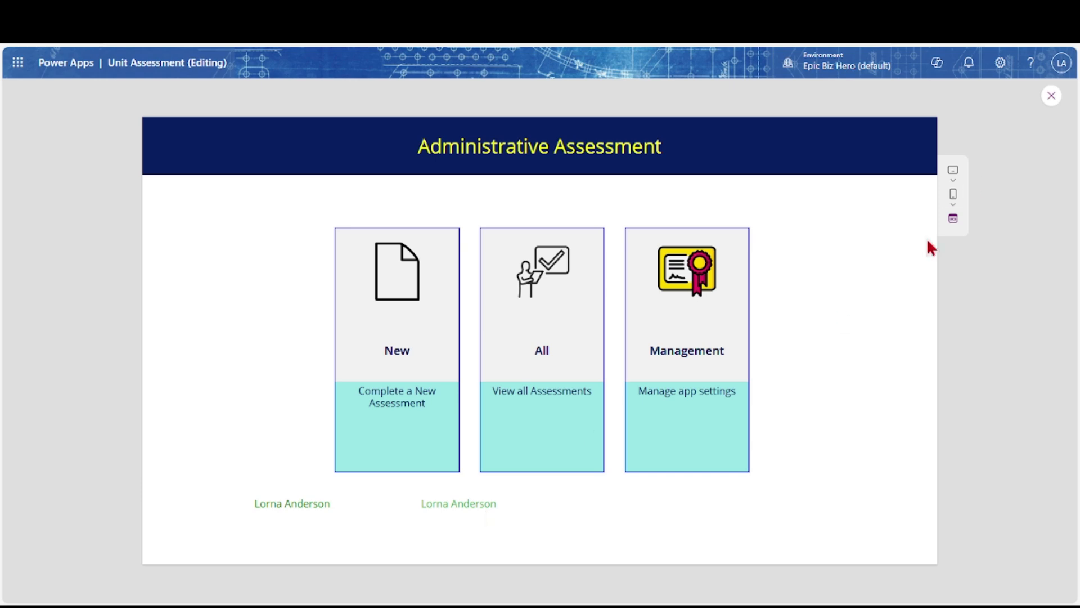
pyautogui.click(1051, 95)
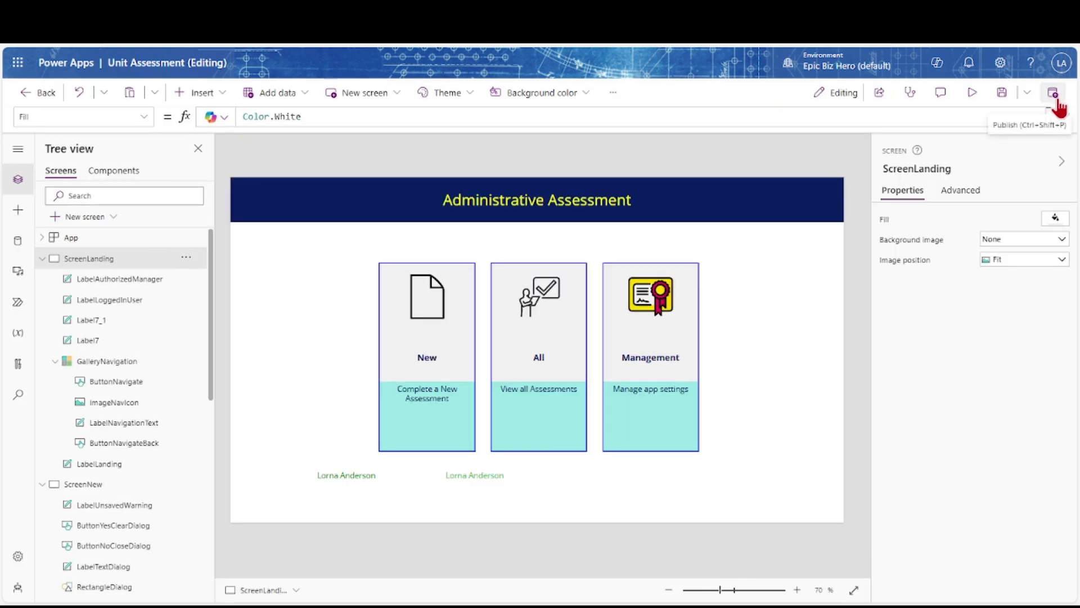
pyautogui.click(475, 475)
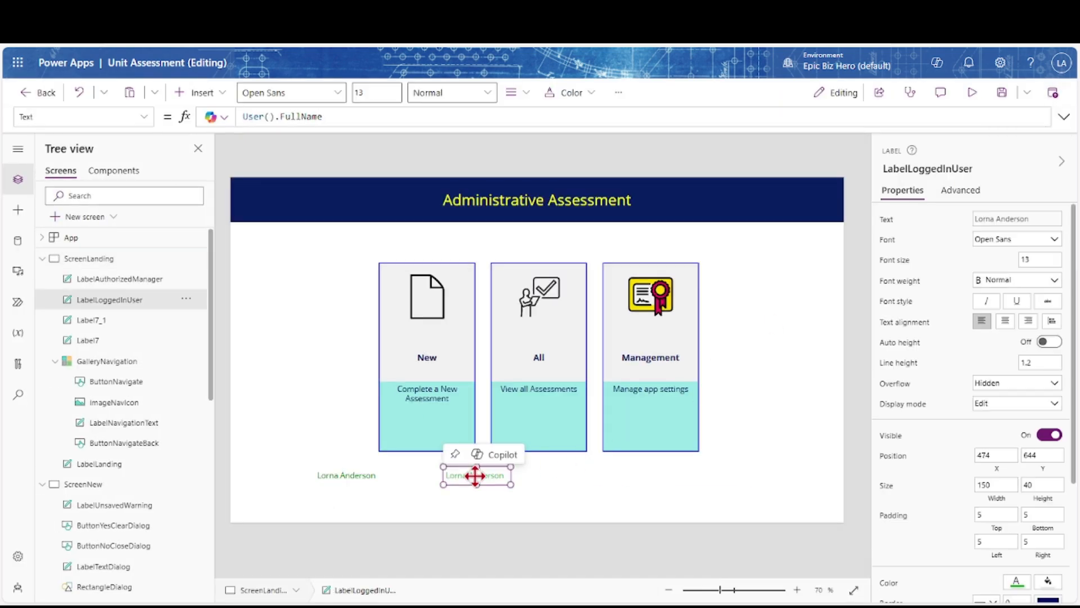
pyautogui.click(356, 471)
pyautogui.click(1016, 582)
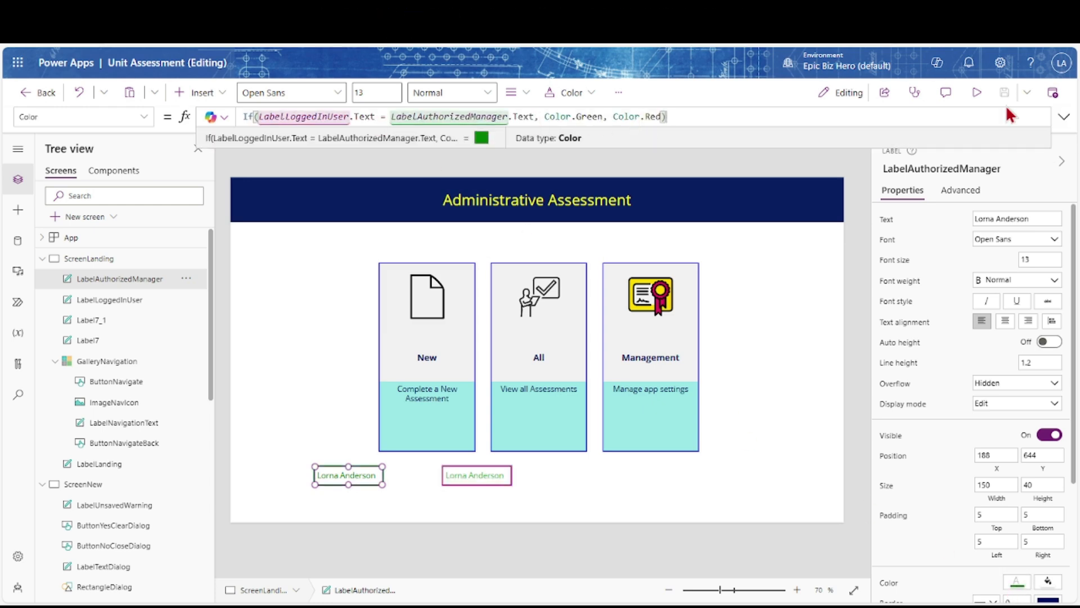
pyautogui.click(887, 221)
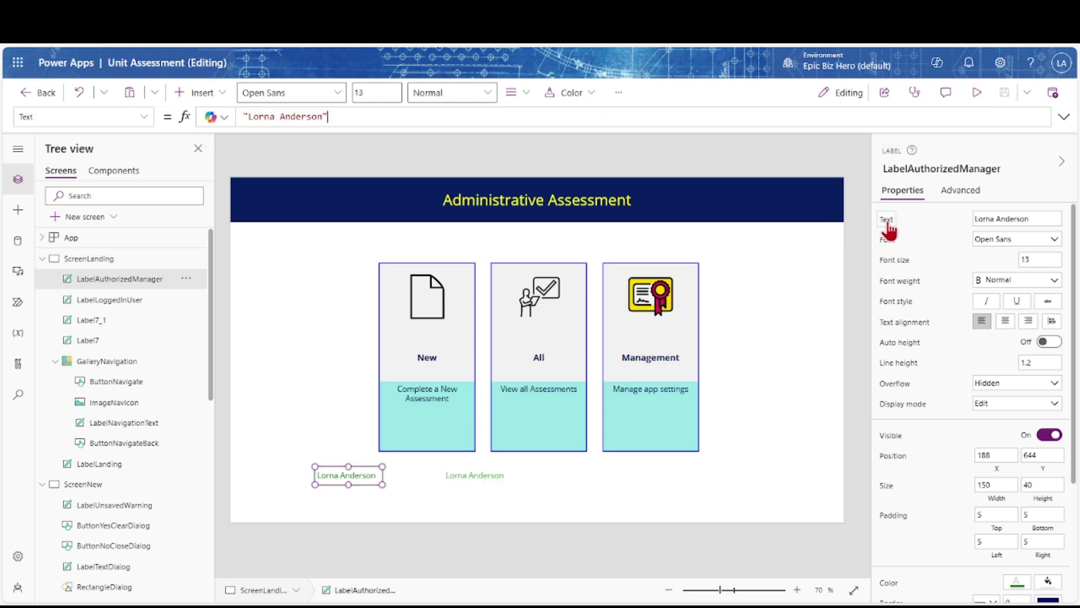
pyautogui.moveTo(326, 120); pyautogui.dragTo(251, 118)
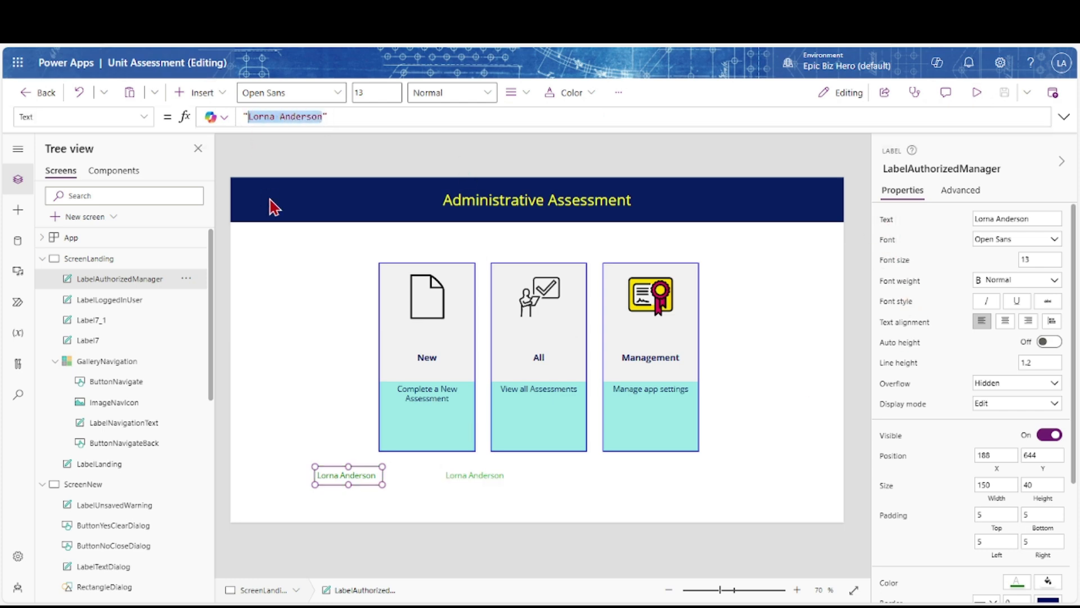
pyautogui.press('BackSpace')
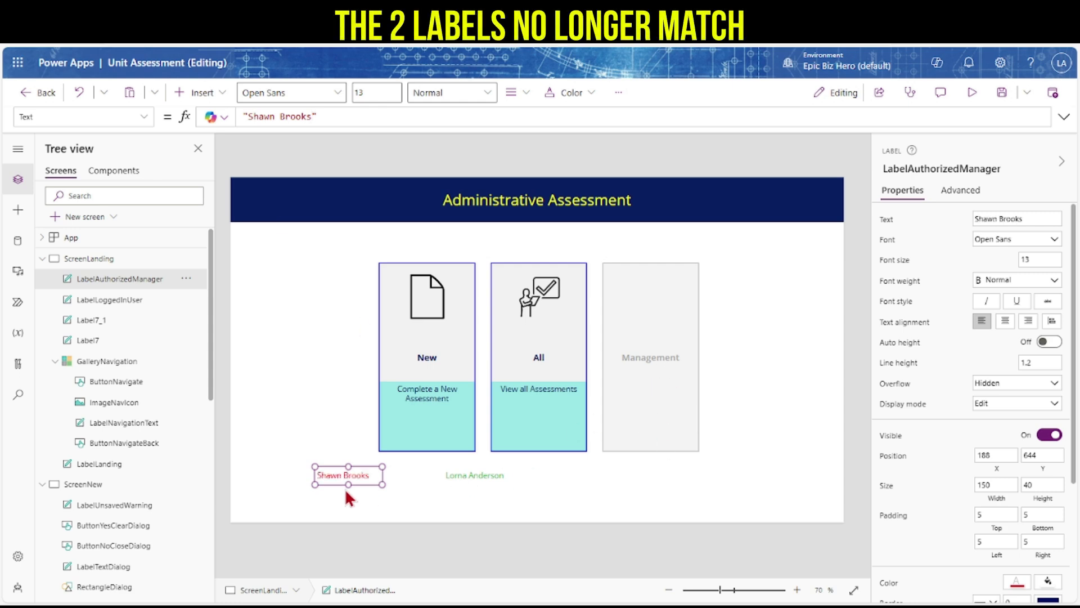
pyautogui.click(972, 93)
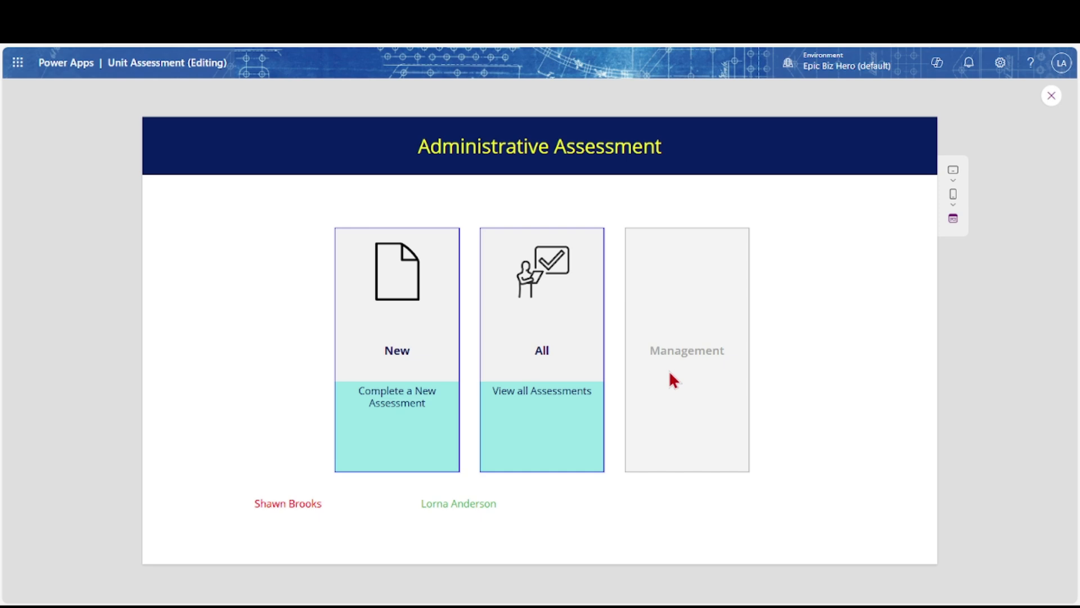
pyautogui.click(1051, 95)
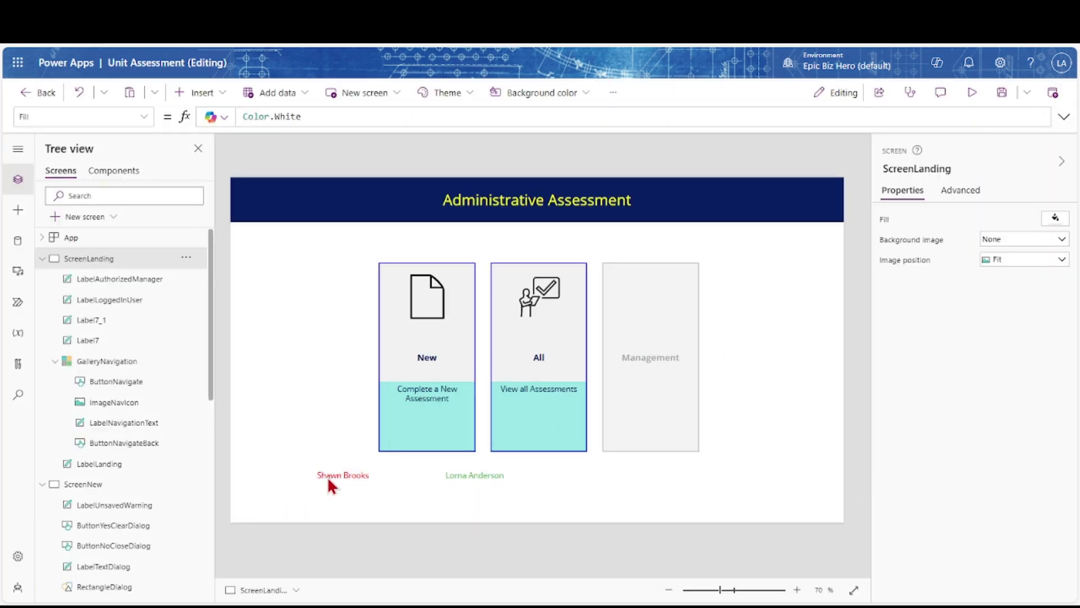
pyautogui.click(326, 476)
pyautogui.moveTo(313, 116); pyautogui.dragTo(249, 118)
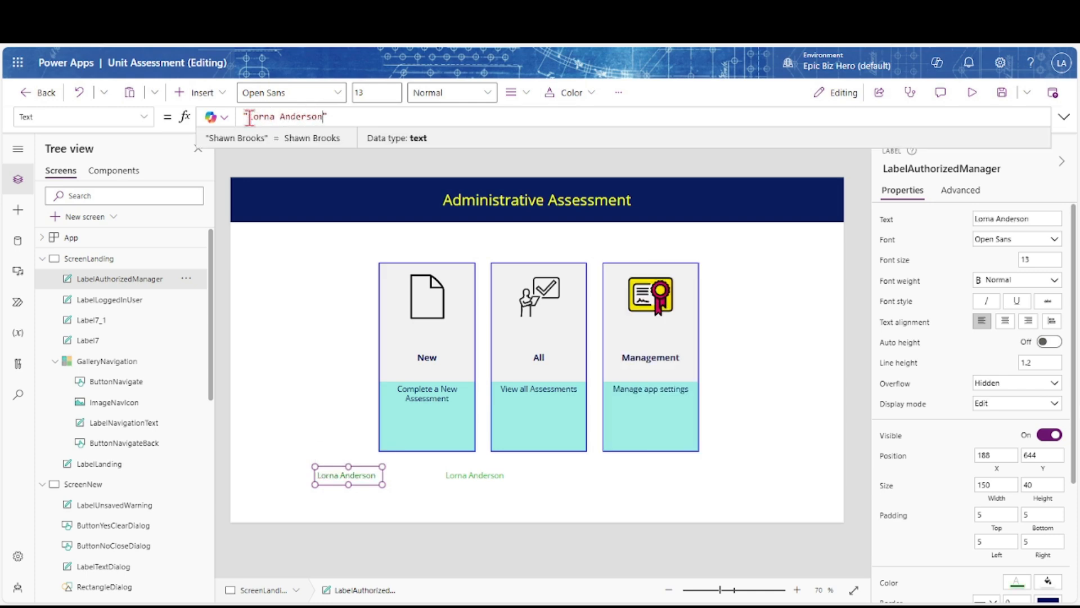
pyautogui.click(972, 92)
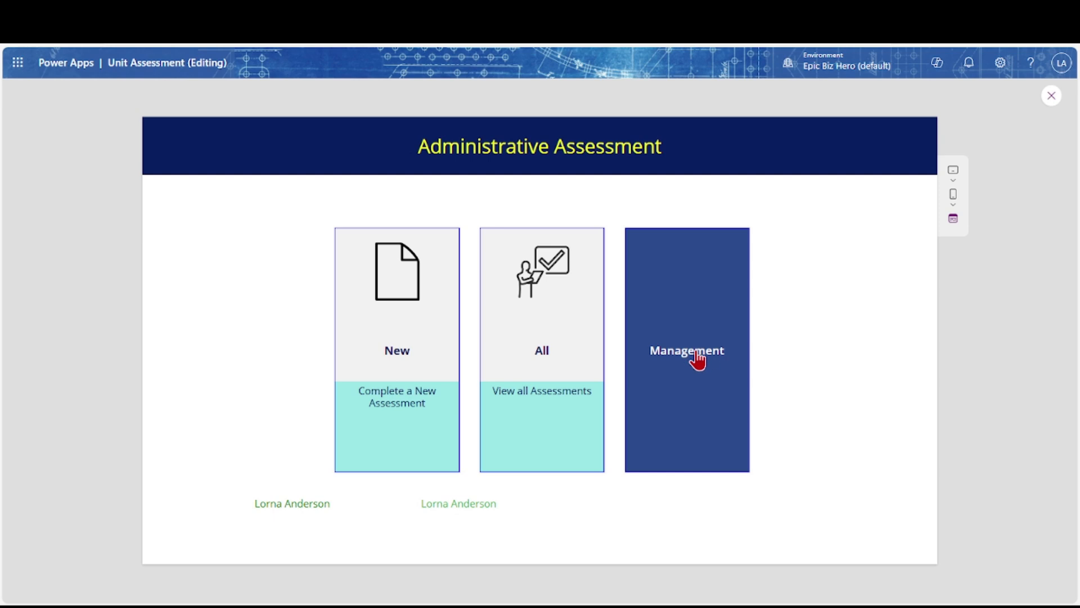
pyautogui.click(692, 399)
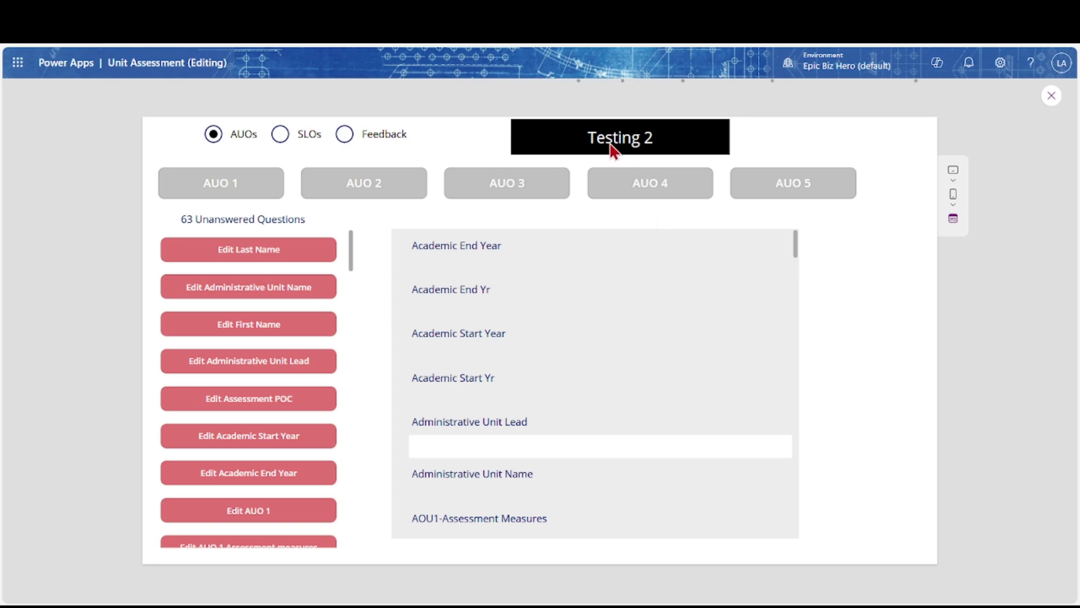
pyautogui.click(1052, 95)
# In ButtonNavigate's OnSelect Switch, replace ScreenTesting2 with ScreenBranding for Management
pyautogui.click(100, 261)
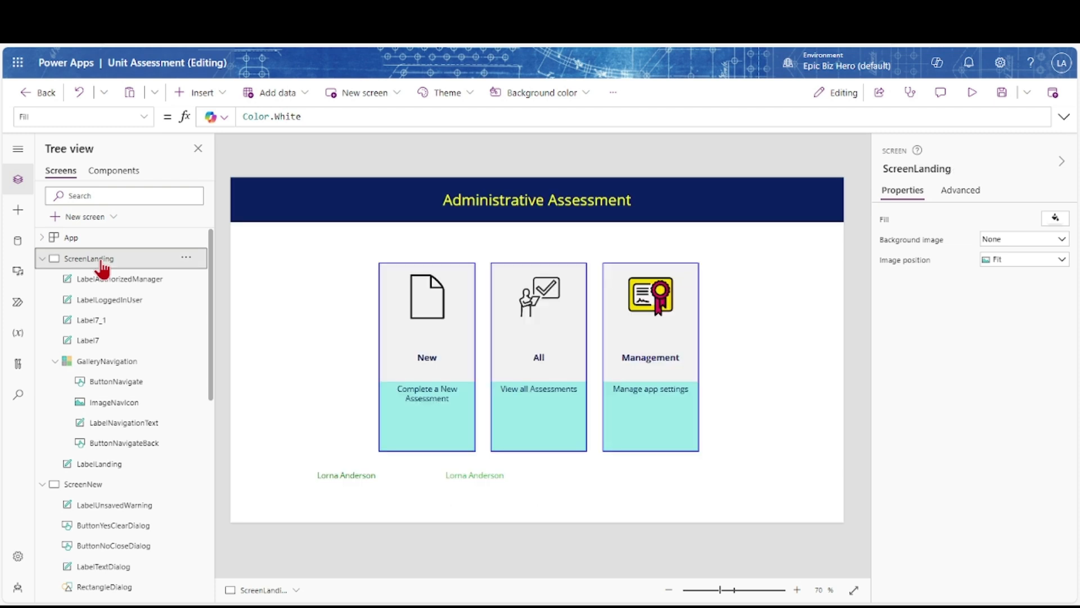
pyautogui.click(106, 383)
pyautogui.click(144, 117)
pyautogui.scroll(-4, 76, 287)
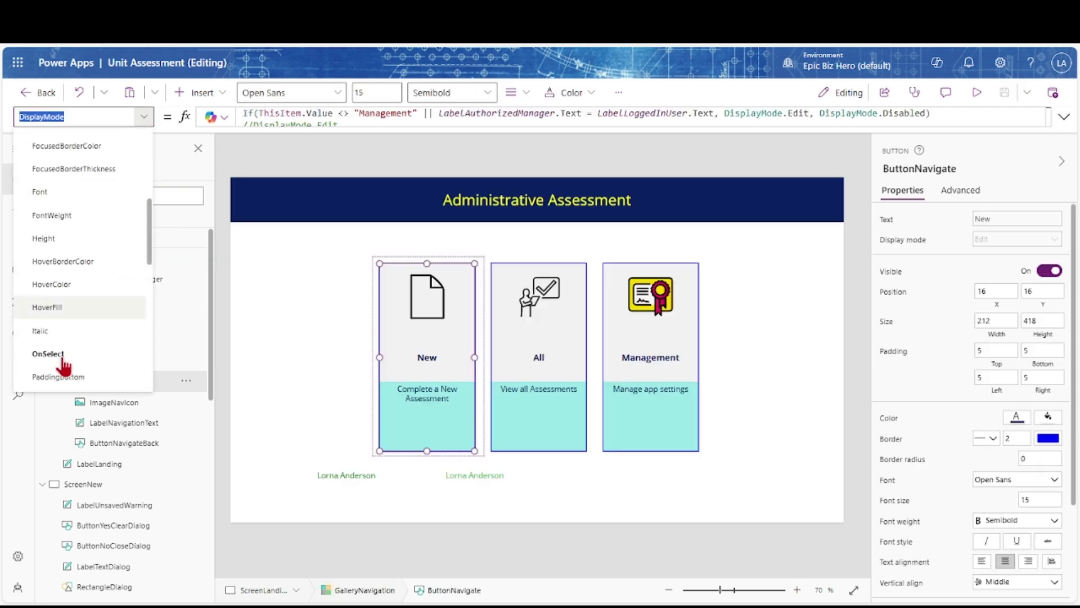
pyautogui.click(51, 354)
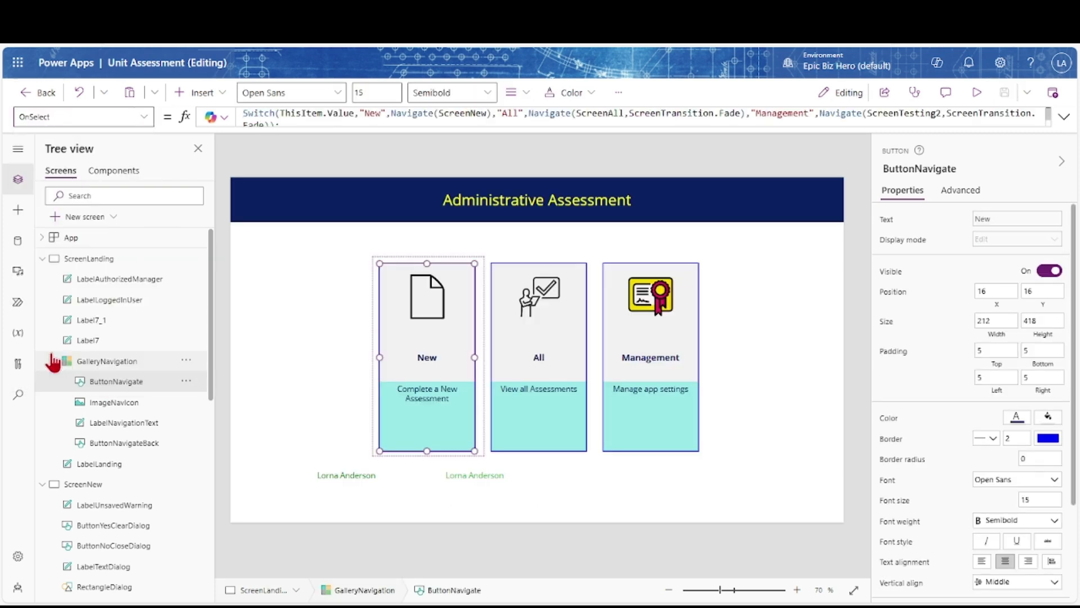
pyautogui.click(1064, 116)
pyautogui.moveTo(900, 115); pyautogui.dragTo(941, 115)
pyautogui.click(942, 115)
pyautogui.press('BackSpace')
pyautogui.press('BackSpace')
pyautogui.press('BackSpace')
pyautogui.press('BackSpace')
pyautogui.press('BackSpace')
pyautogui.press('BackSpace')
pyautogui.press('BackSpace')
pyautogui.press('BackSpace')
pyautogui.write('branding')
pyautogui.press('Tab')
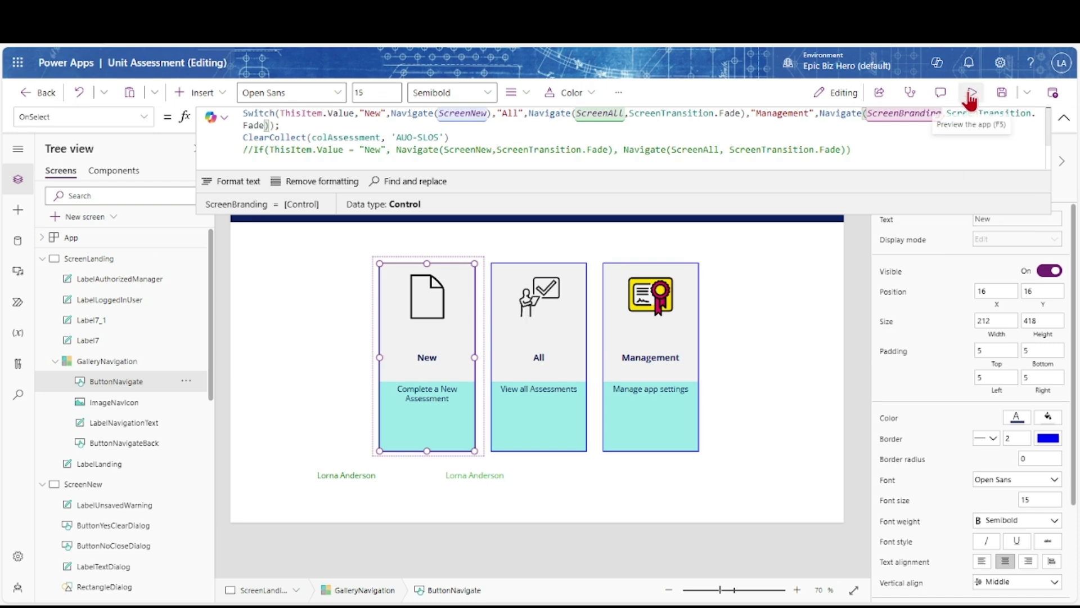
# Preview the app and confirm Management opens the Branding color chart
pyautogui.click(972, 93)
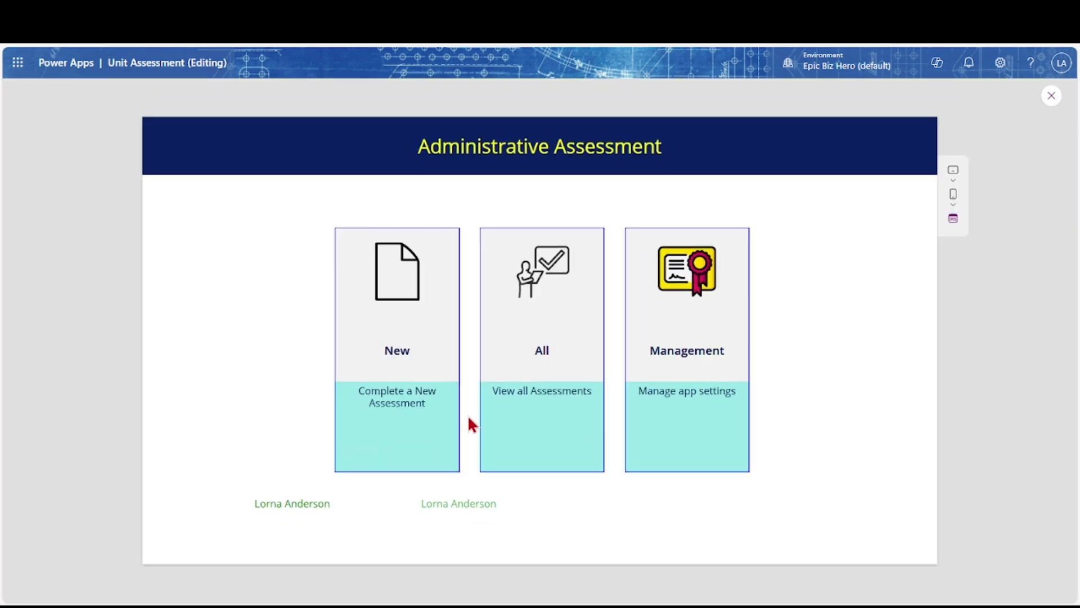
pyautogui.click(694, 378)
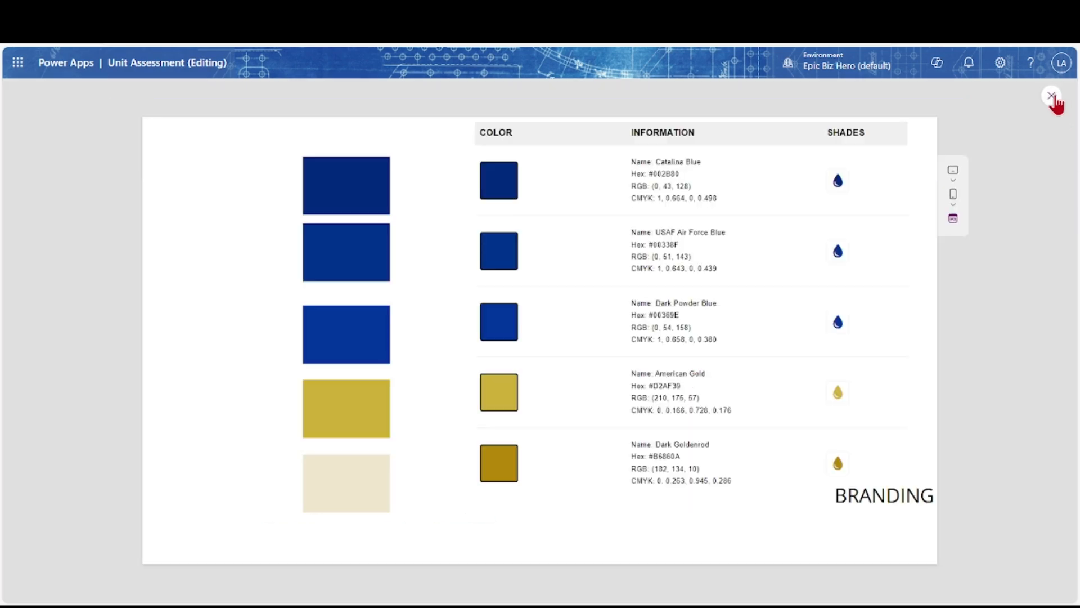
pyautogui.click(1051, 95)
# Save the app from the landing screen
pyautogui.click(65, 260)
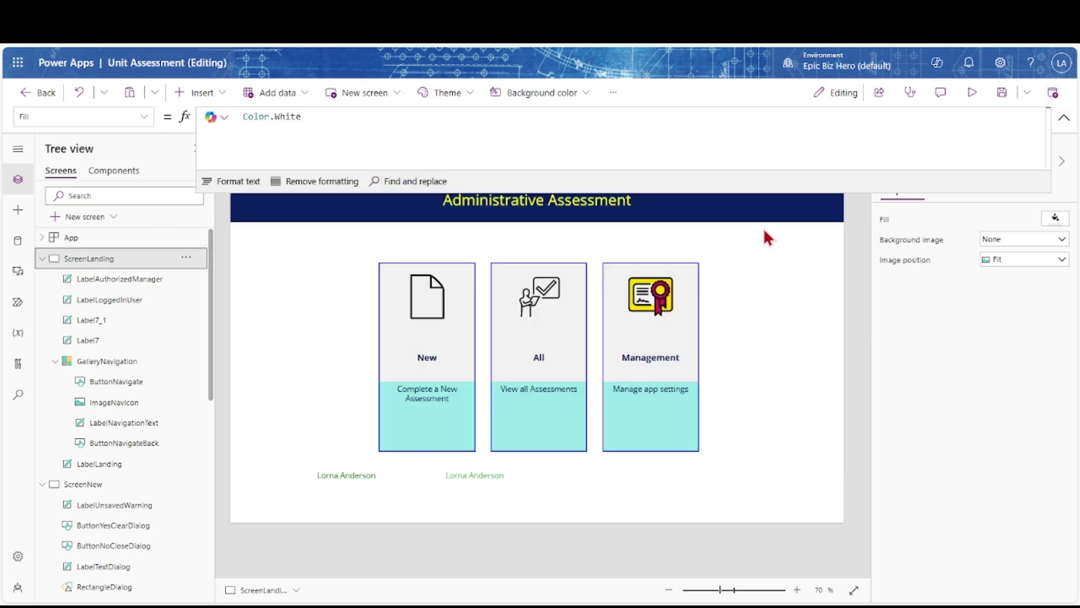
pyautogui.click(1063, 117)
pyautogui.click(1001, 93)
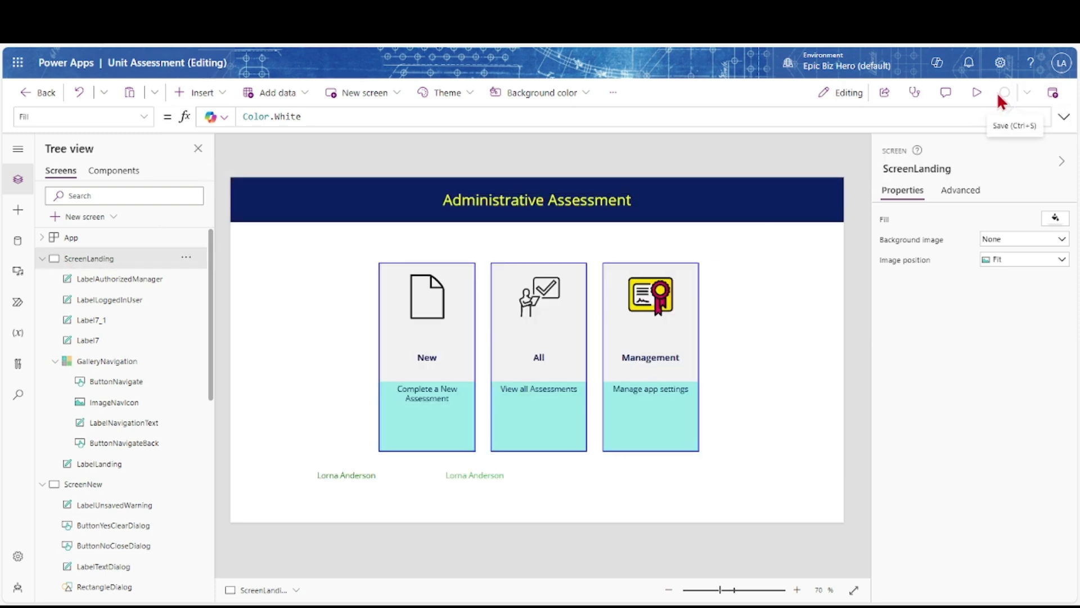
# Hide the authorized-manager and logged-in-user labels, move them lower, and preview
pyautogui.click(134, 279)
pyautogui.keyDown('shift'); pyautogui.click(133, 300); pyautogui.keyUp('shift')
pyautogui.click(1047, 435)
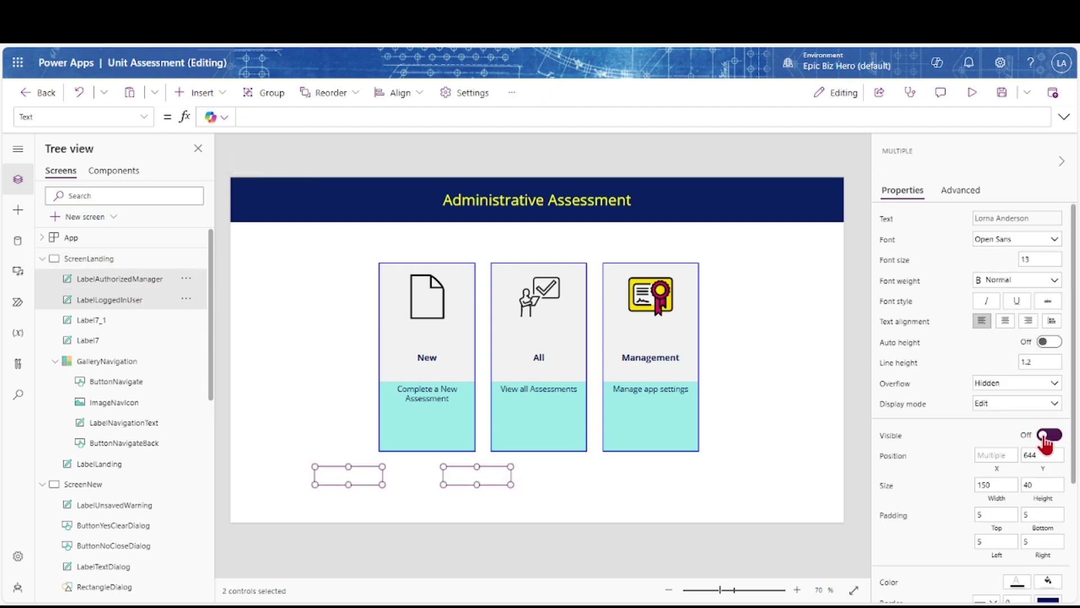
pyautogui.moveTo(458, 475); pyautogui.dragTo(819, 517)
pyautogui.click(857, 477)
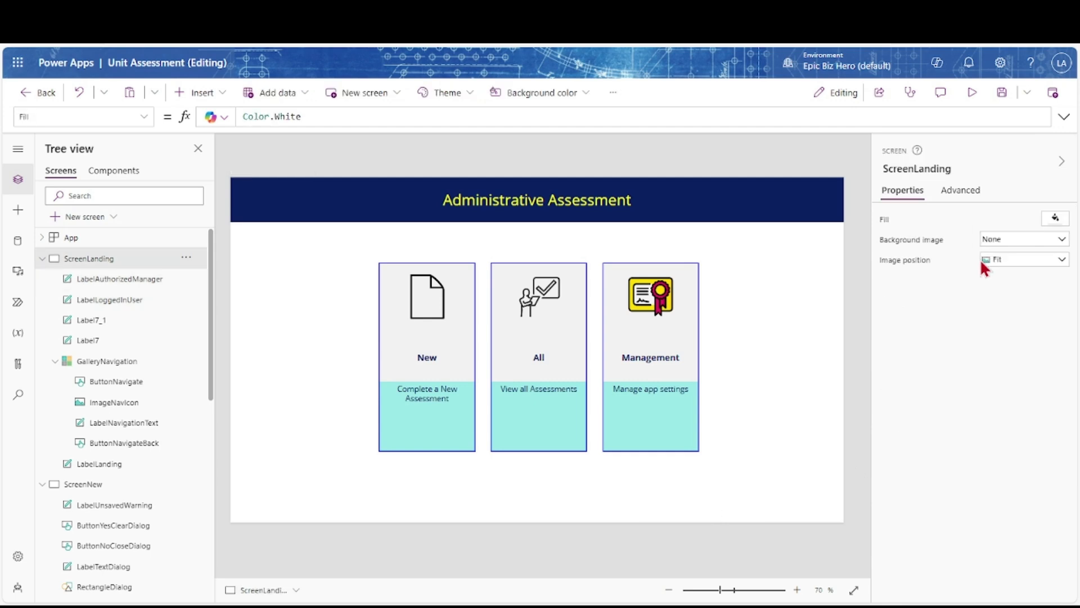
pyautogui.click(971, 92)
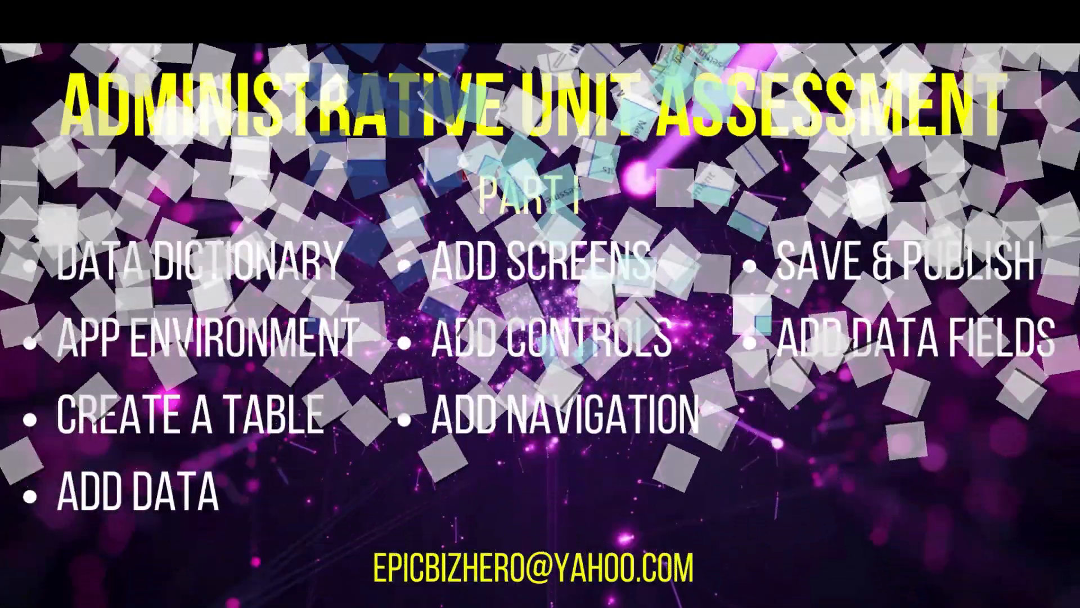